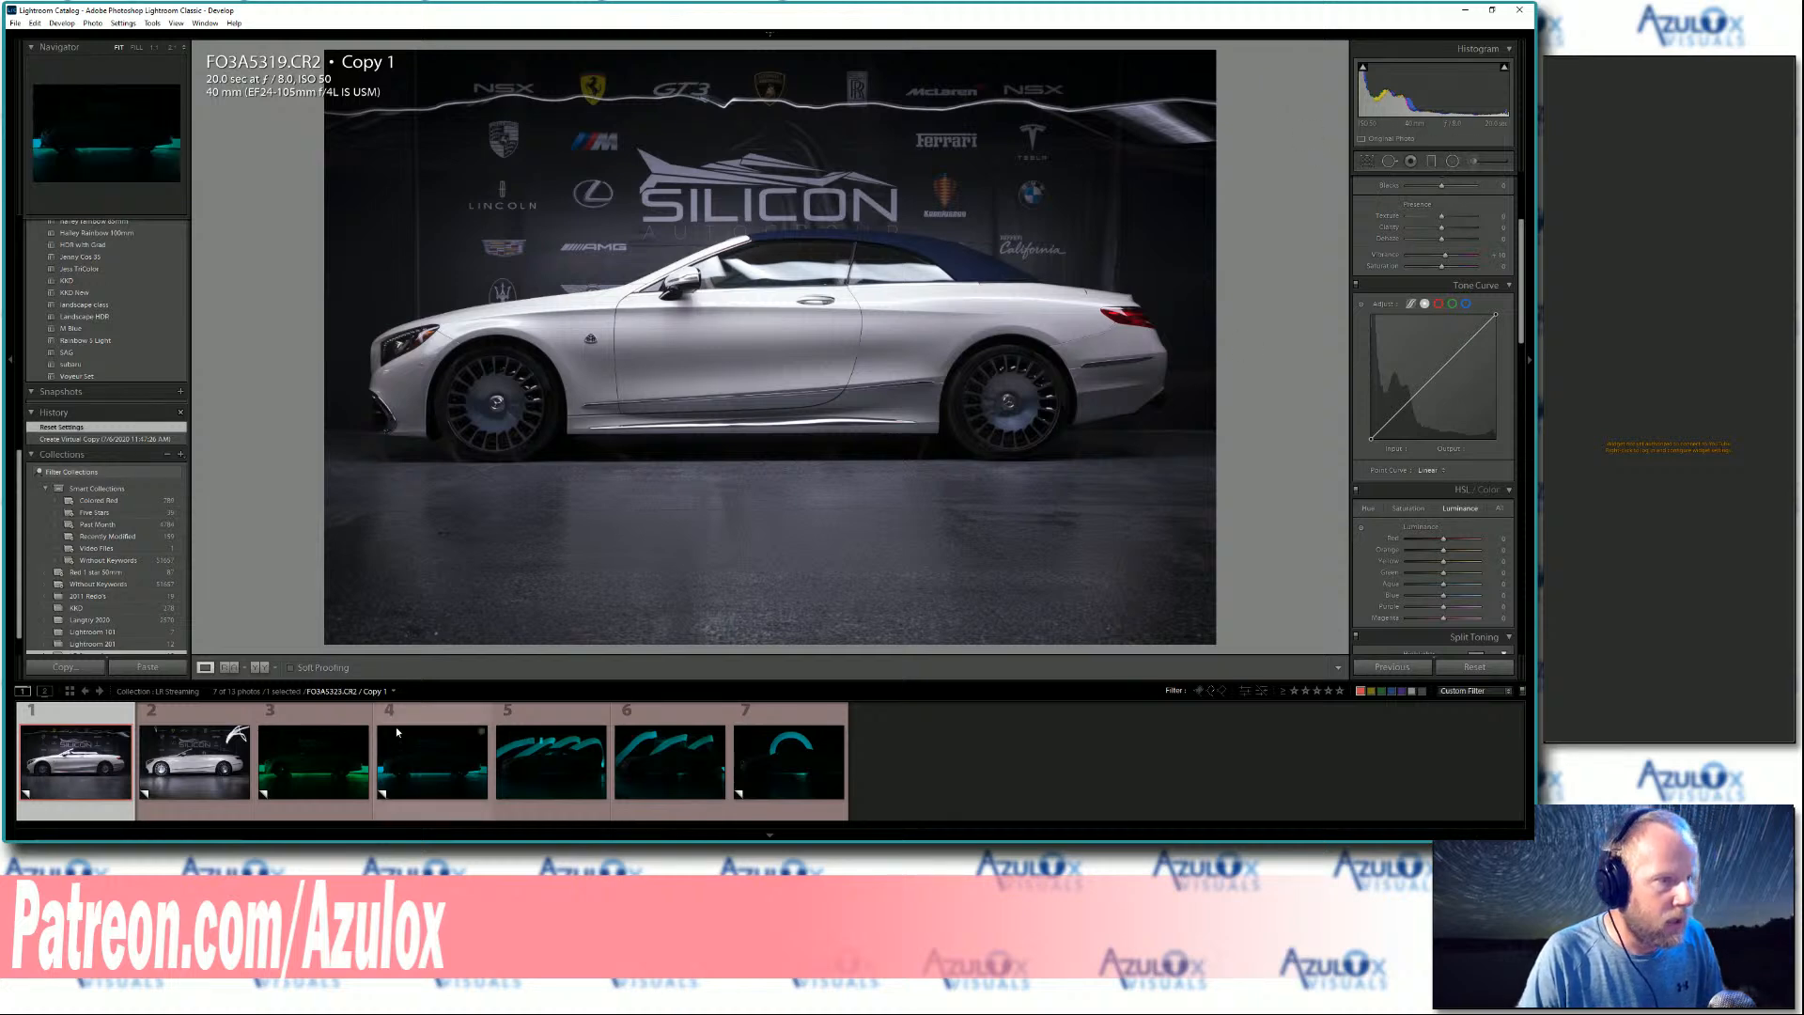
- Label the unlabelled photo FO3A5321.CR2 red and restrict the filmstrip to red-labelled photos again
{"action": "left_click", "coordinate": [209, 769]}
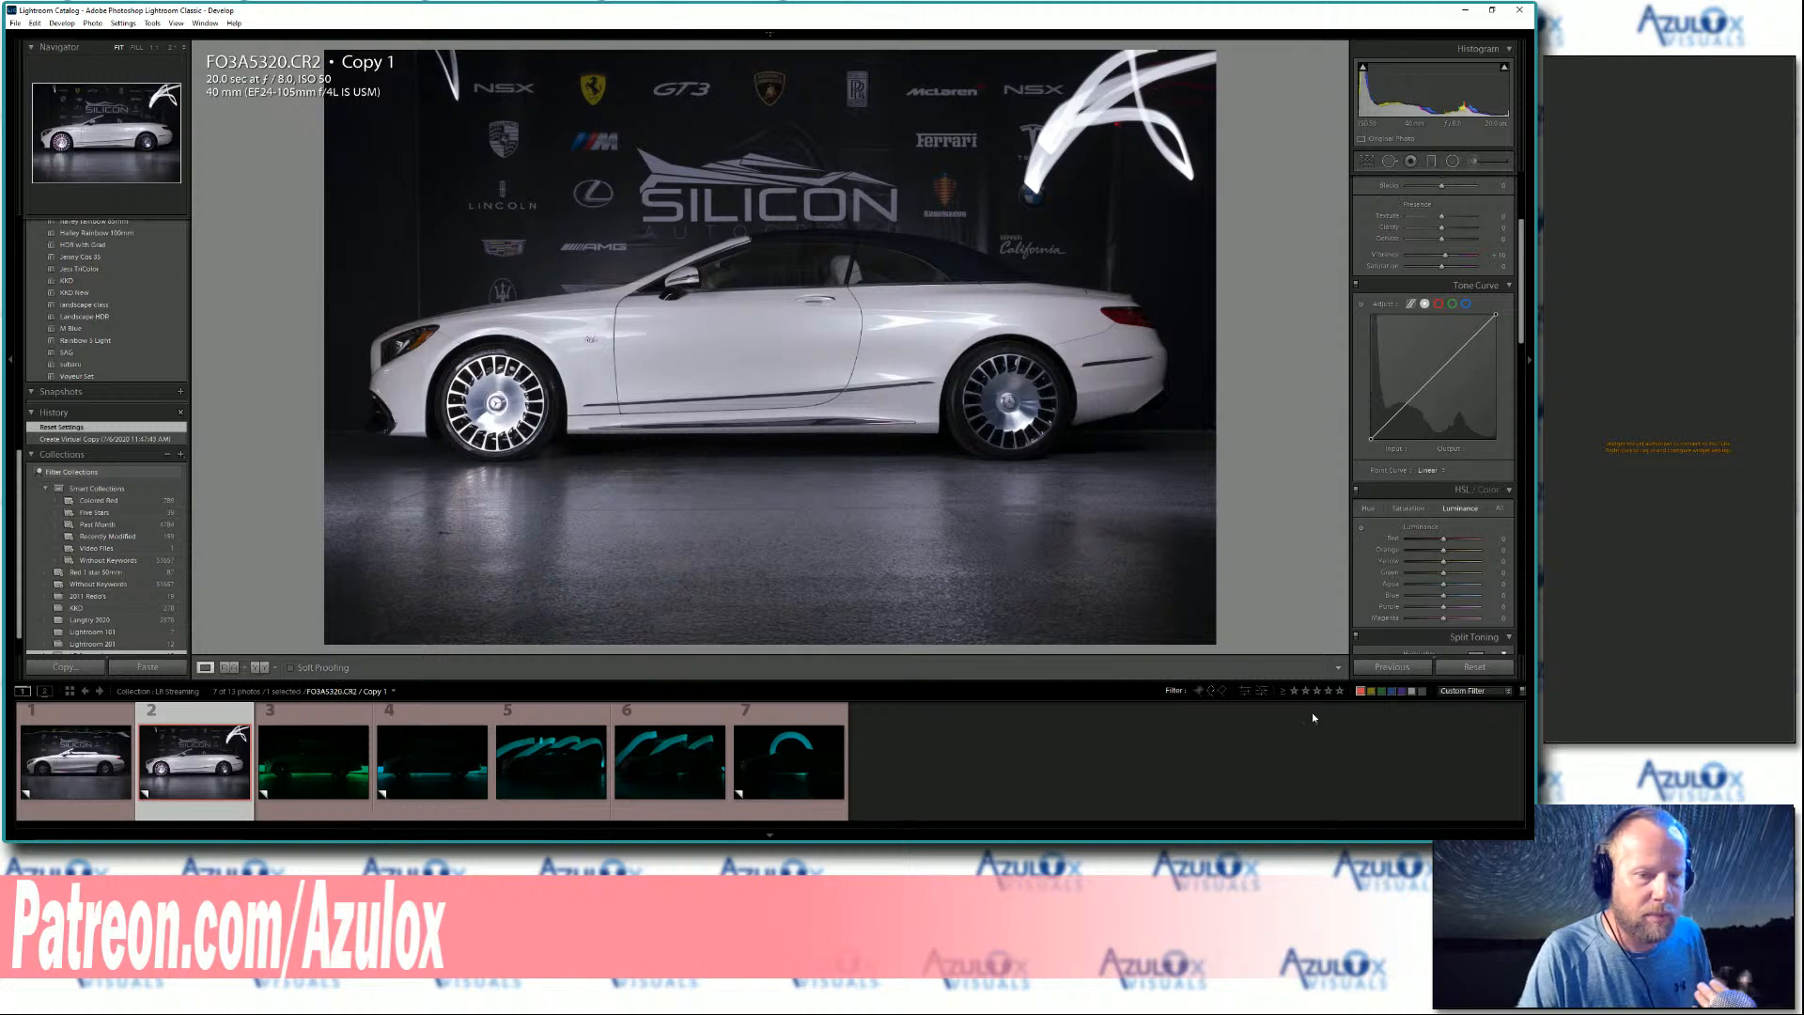
{"action": "left_click", "coordinate": [1359, 693]}
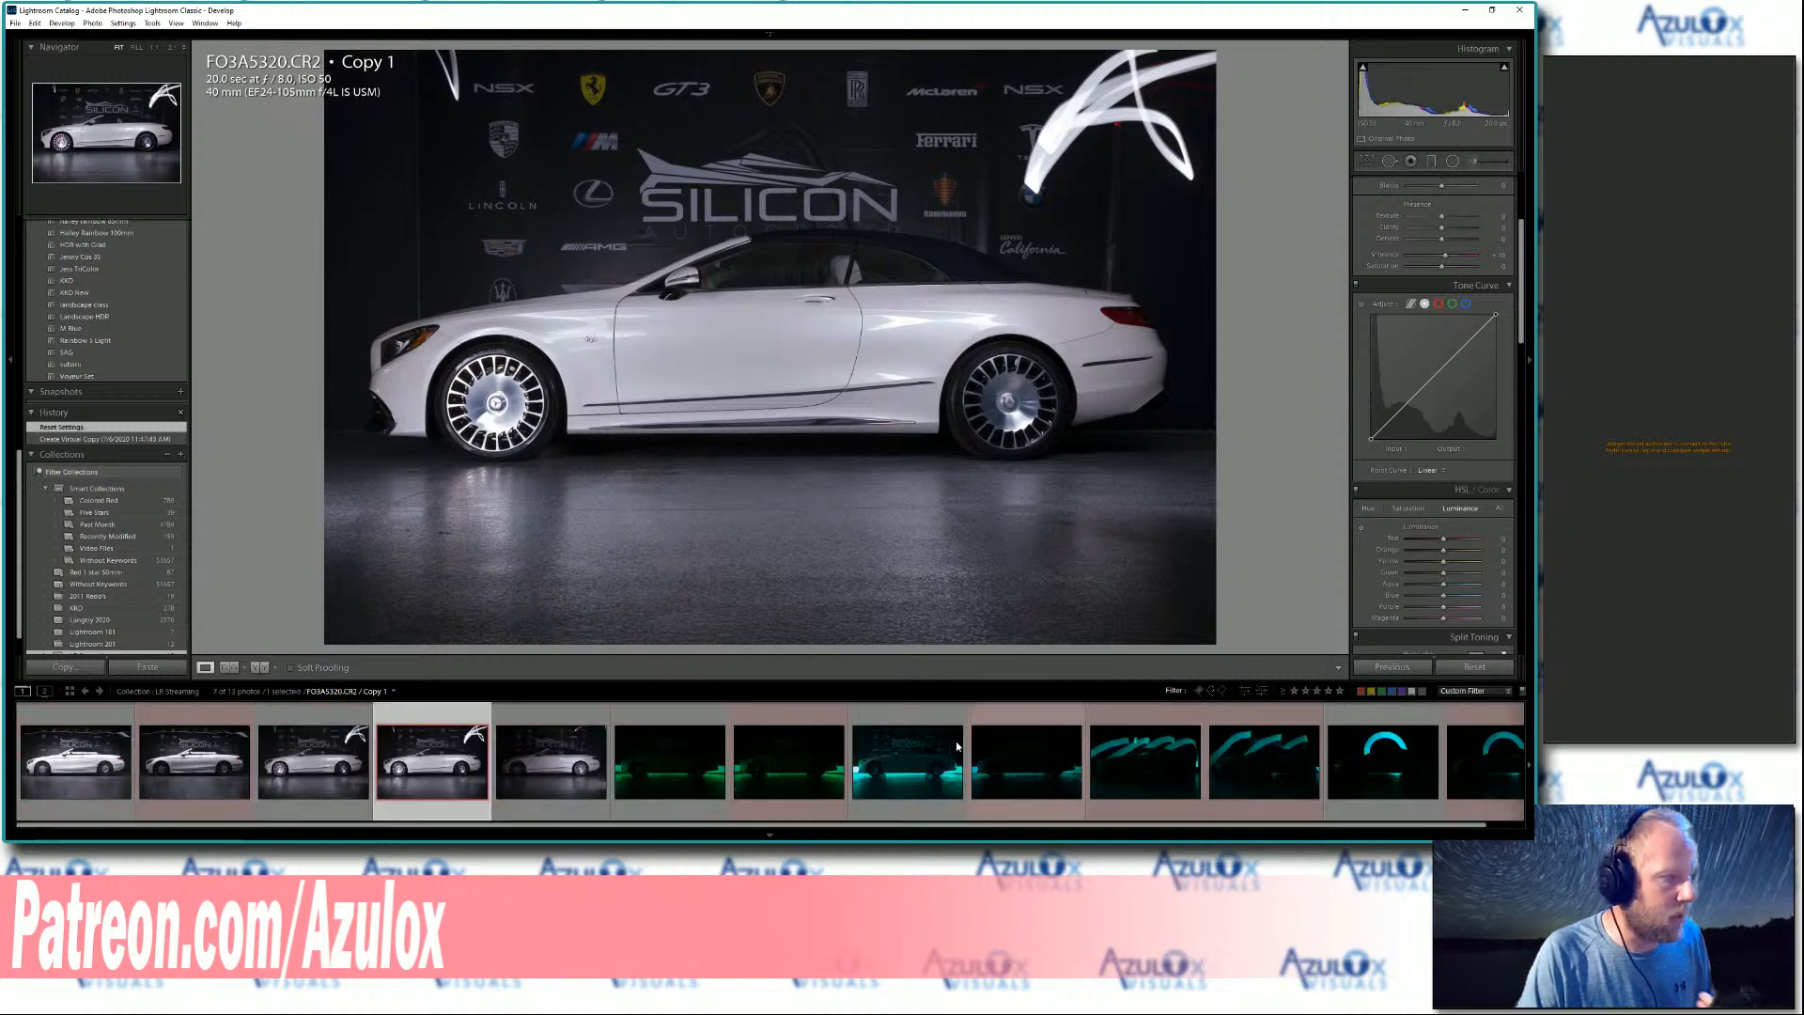
{"action": "left_click", "coordinate": [555, 765]}
{"action": "right_click", "coordinate": [555, 764]}
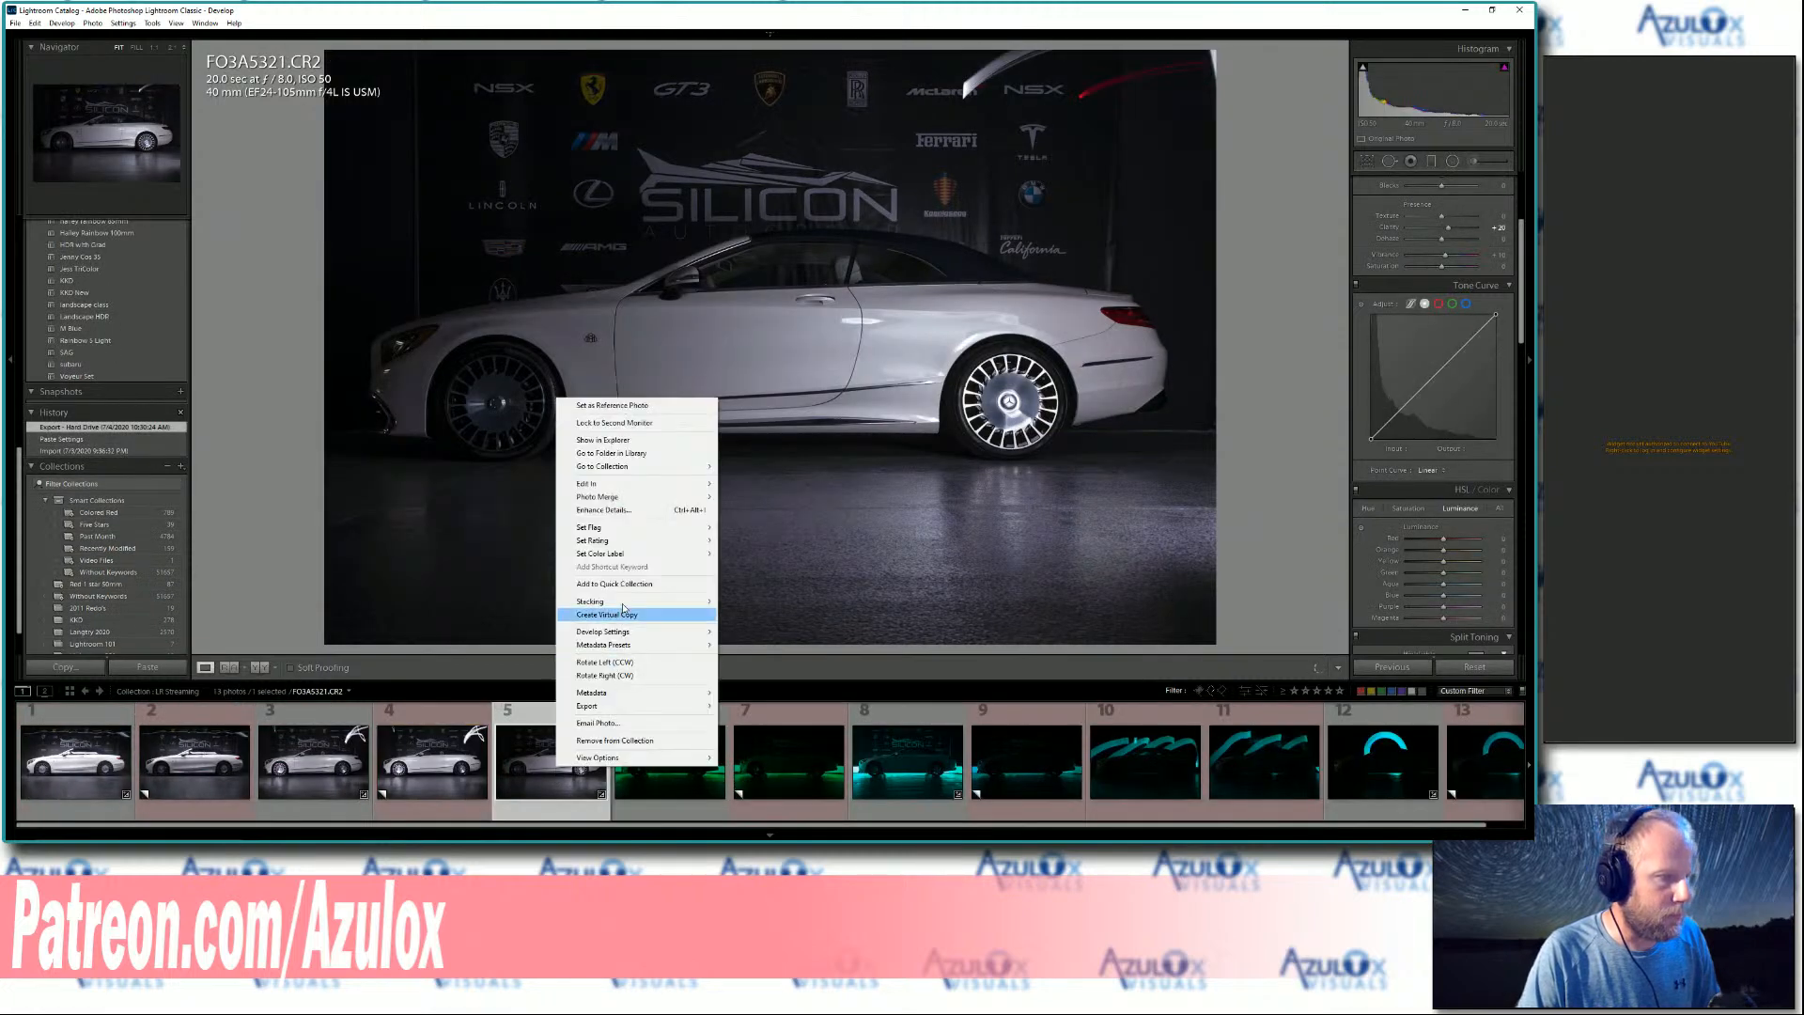
{"action": "mouse_move", "coordinate": [676, 554]}
{"action": "left_click", "coordinate": [747, 554]}
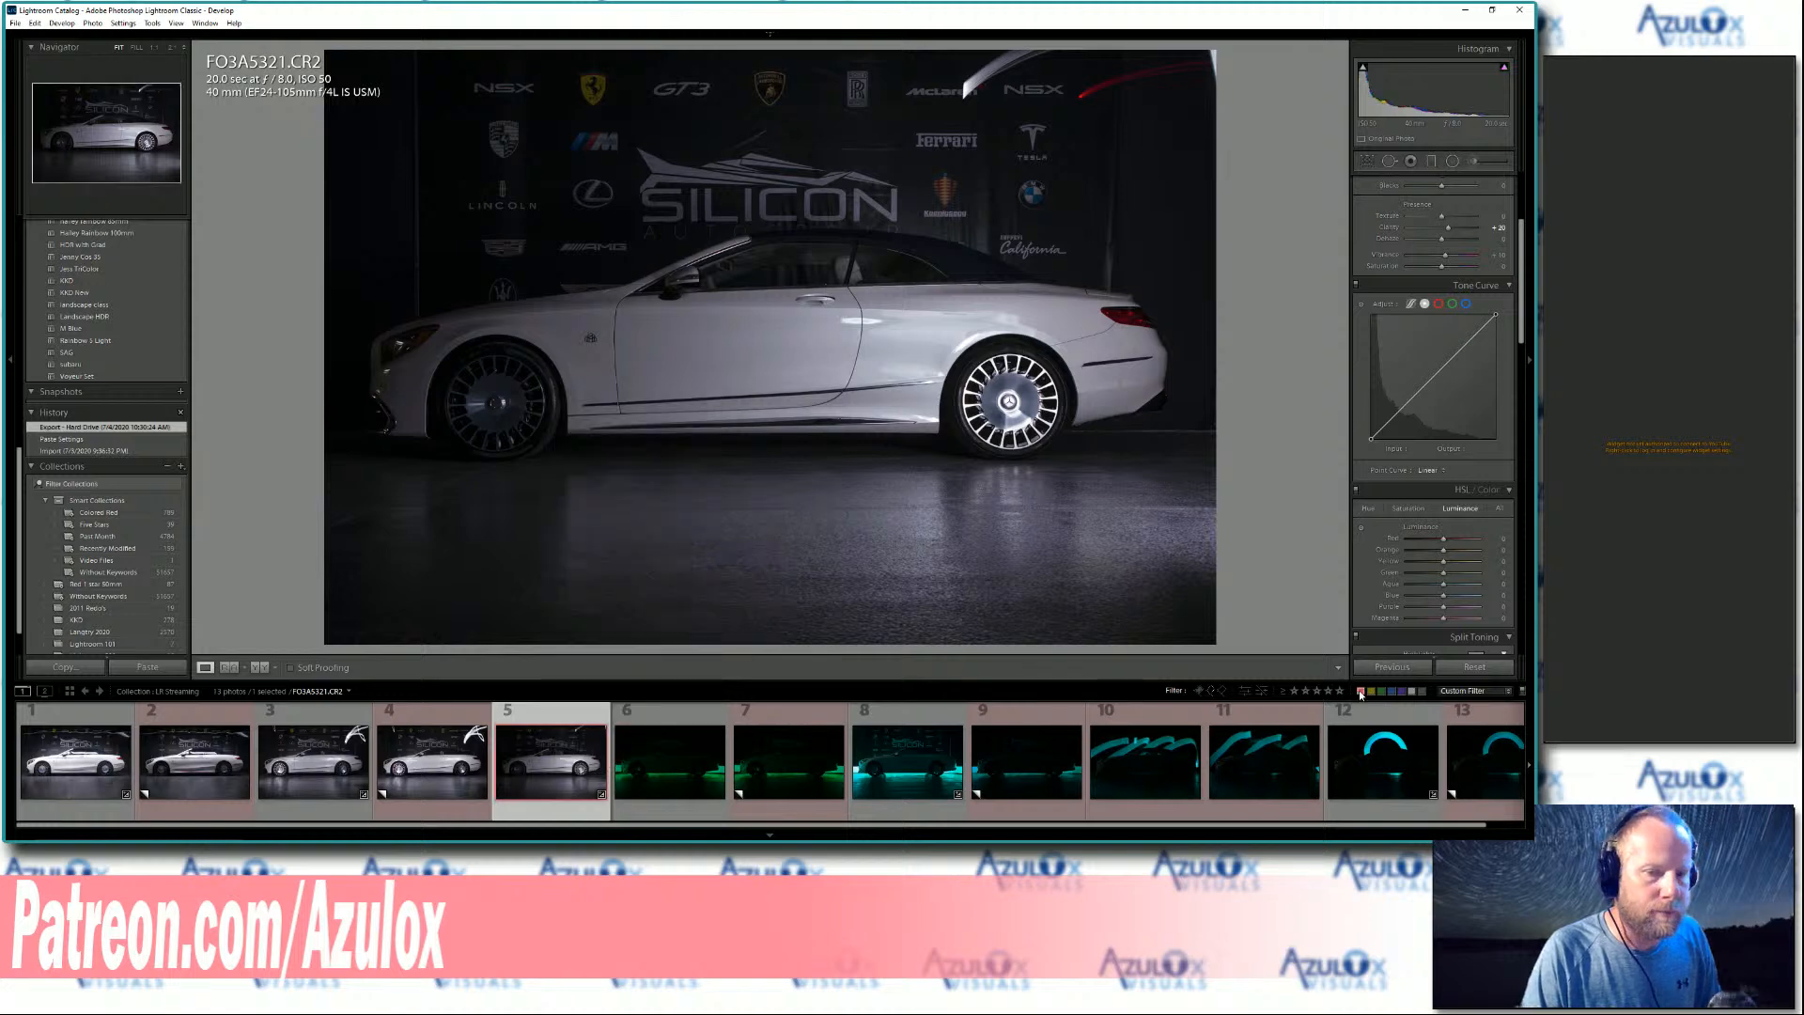
{"action": "left_click", "coordinate": [1360, 692]}
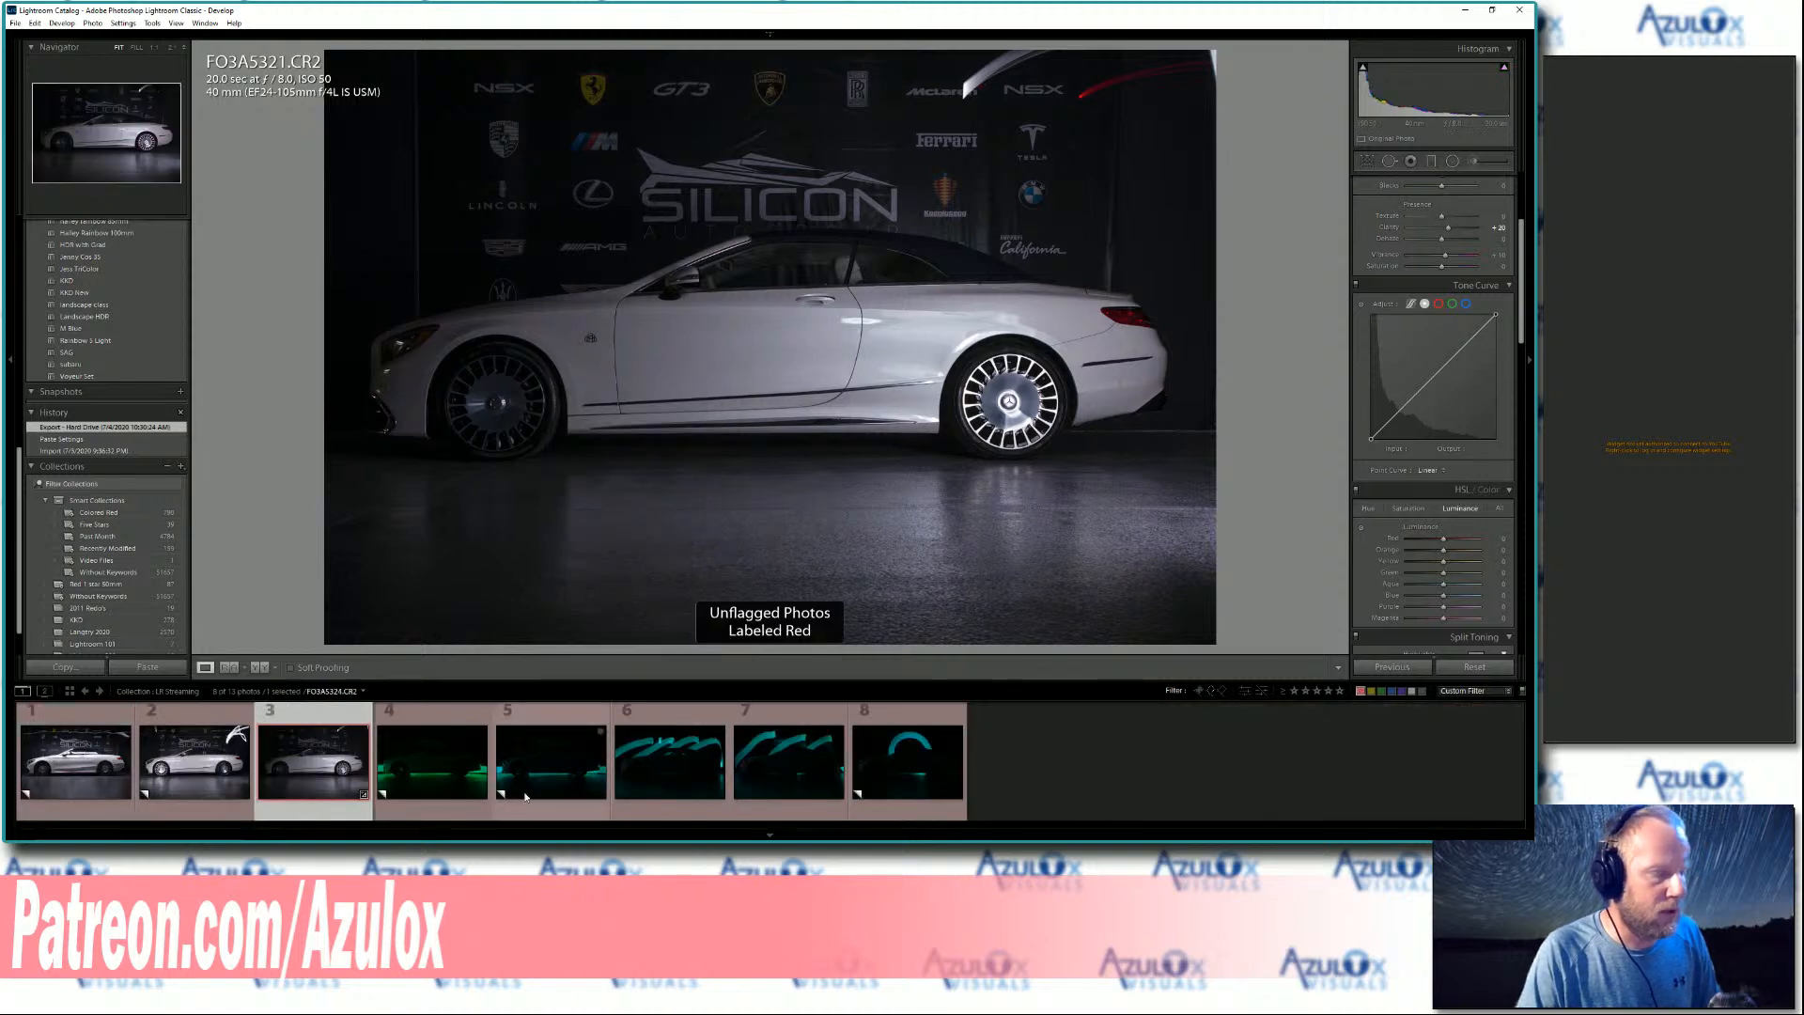
- Examine the green and cyan underglow frames and the light-trail frames in turn, and return to the first car photo
{"action": "left_click", "coordinate": [472, 764]}
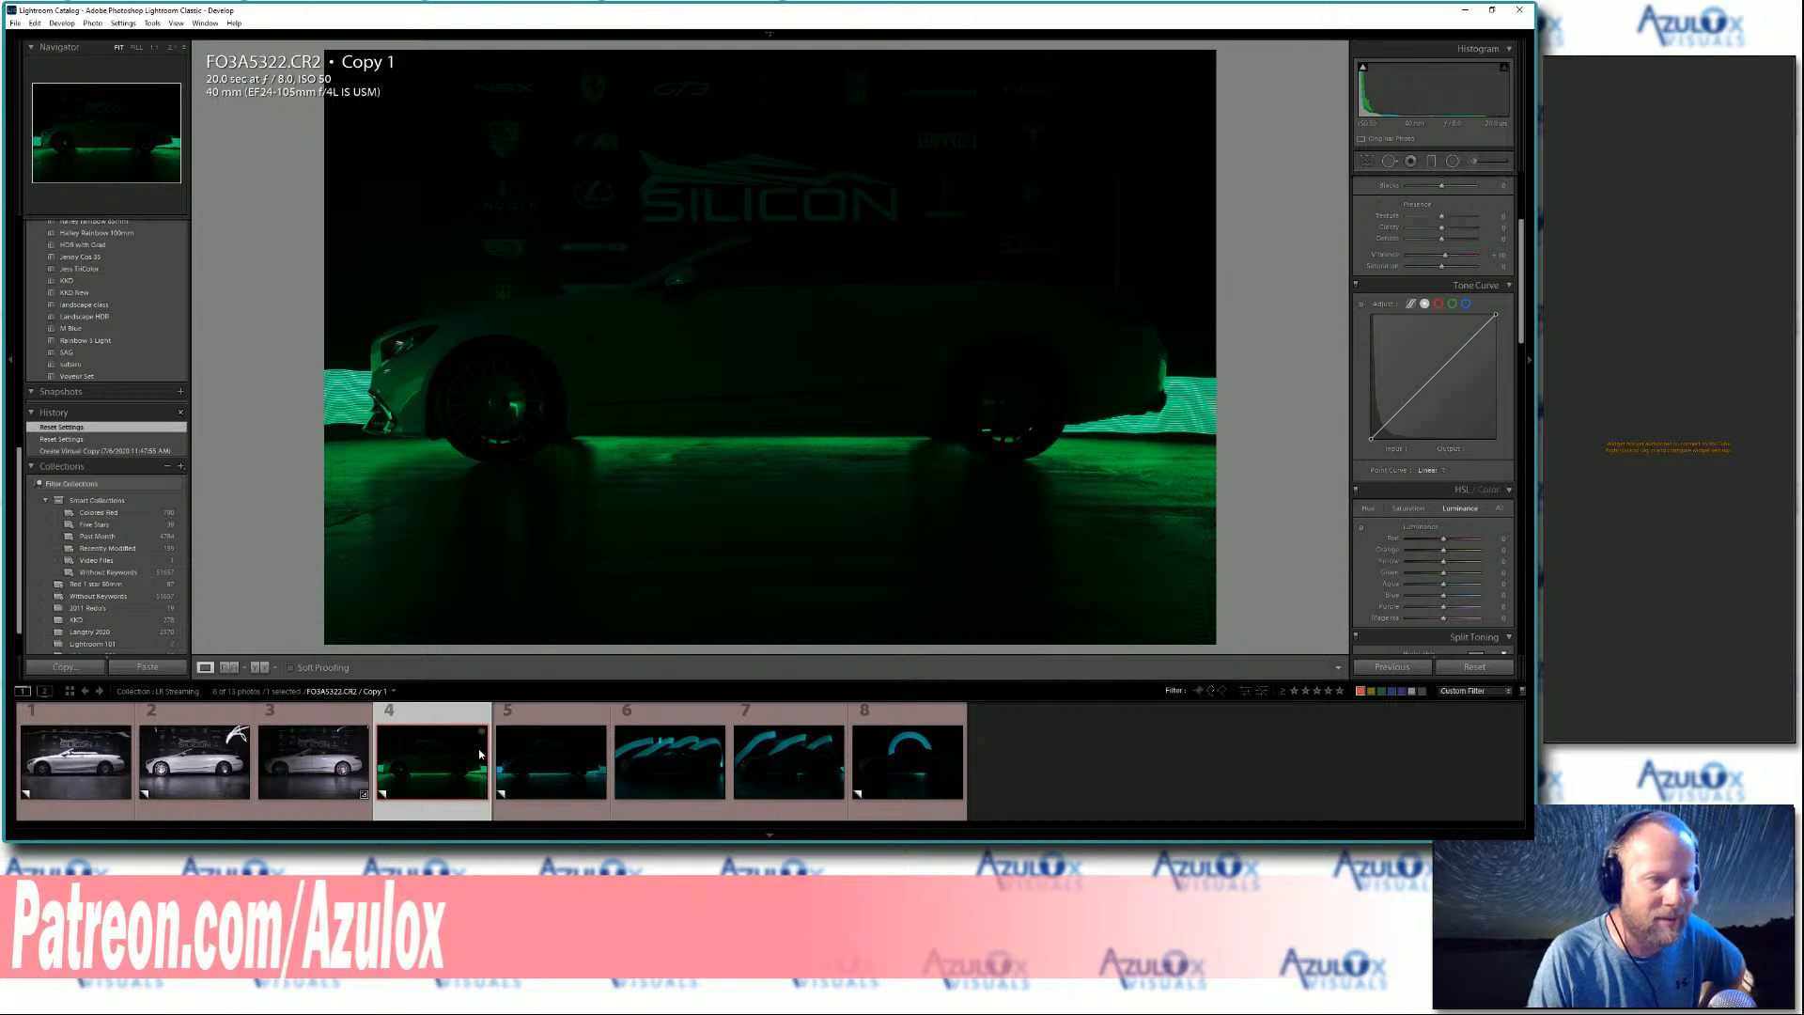
{"action": "left_click", "coordinate": [512, 747]}
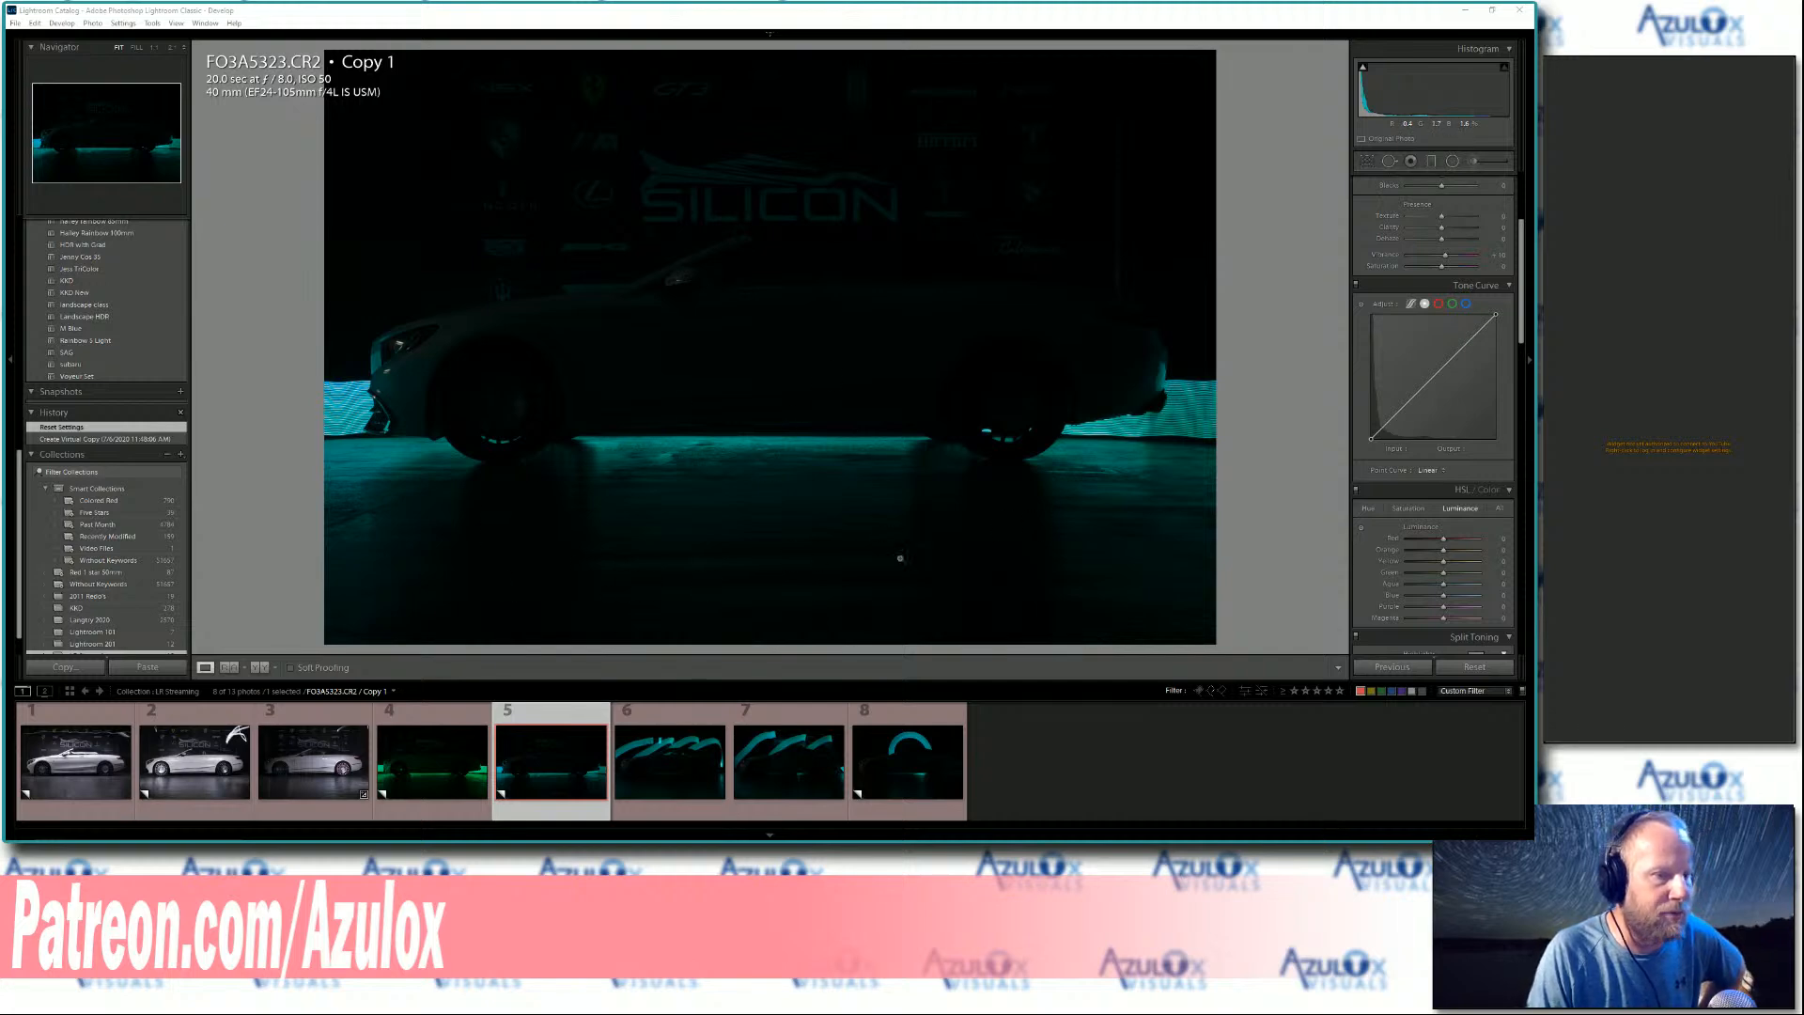
{"action": "left_click", "coordinate": [656, 771]}
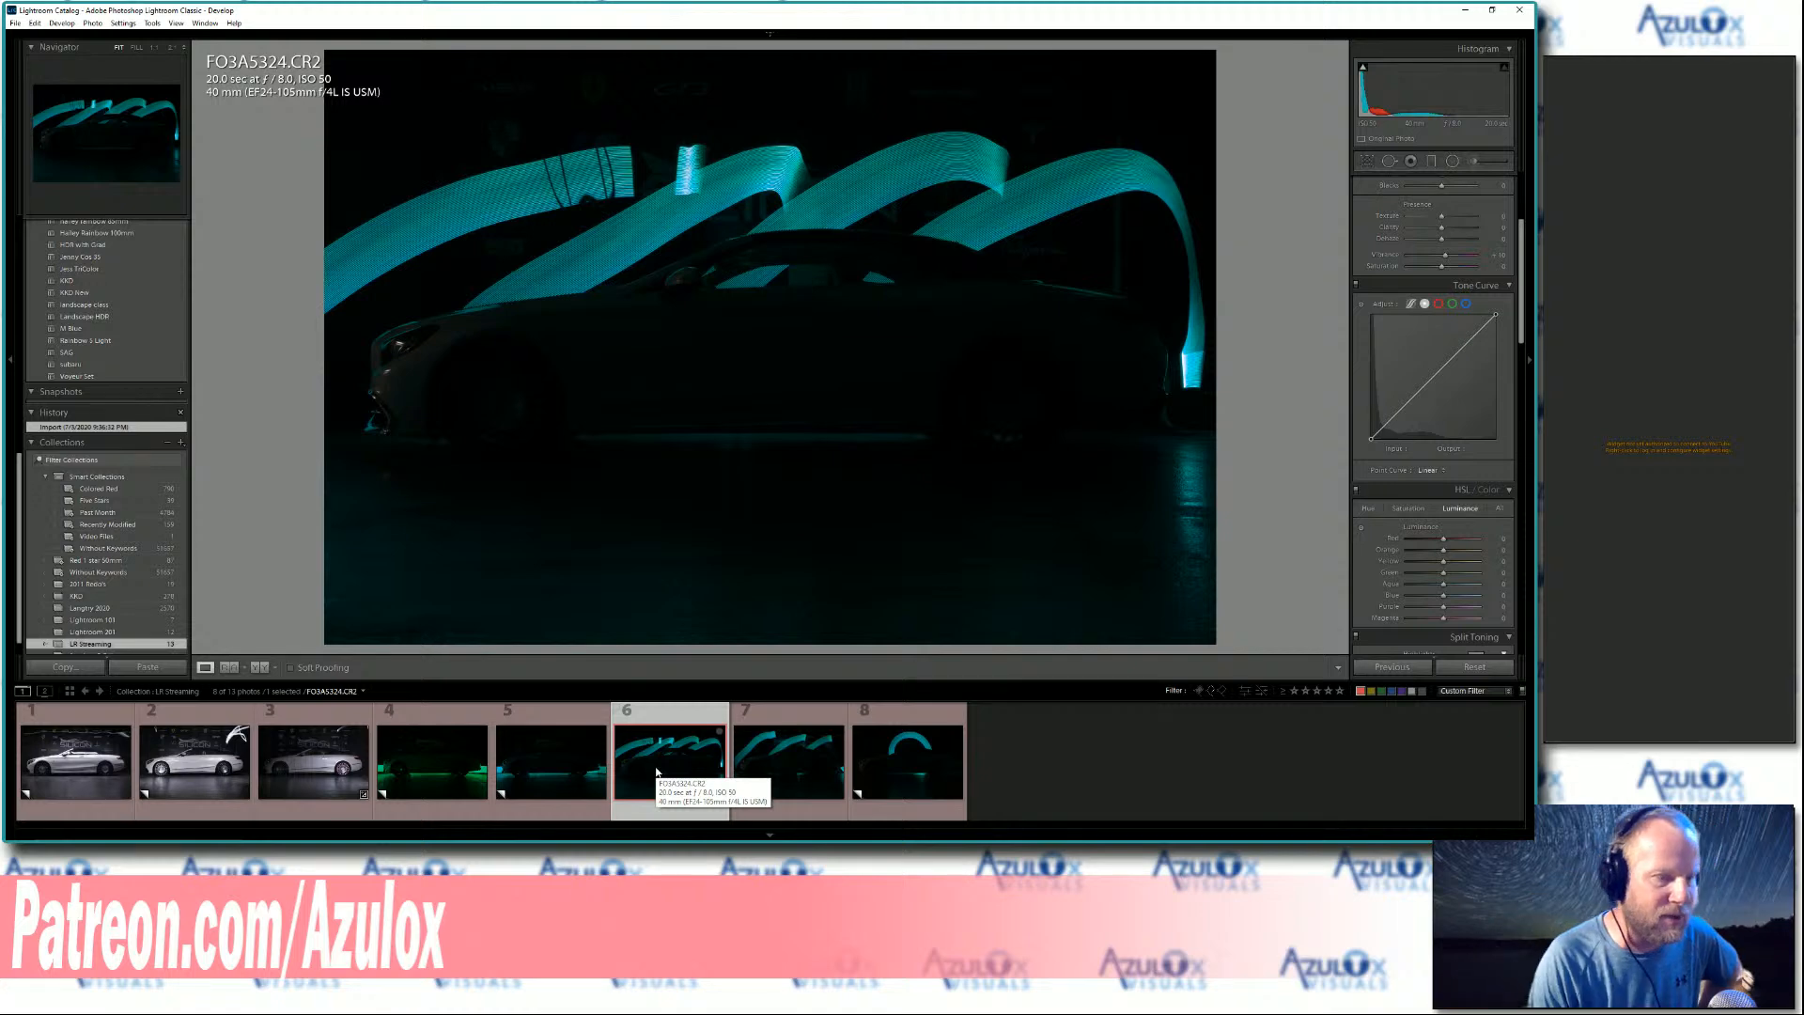
{"action": "left_click", "coordinate": [743, 757]}
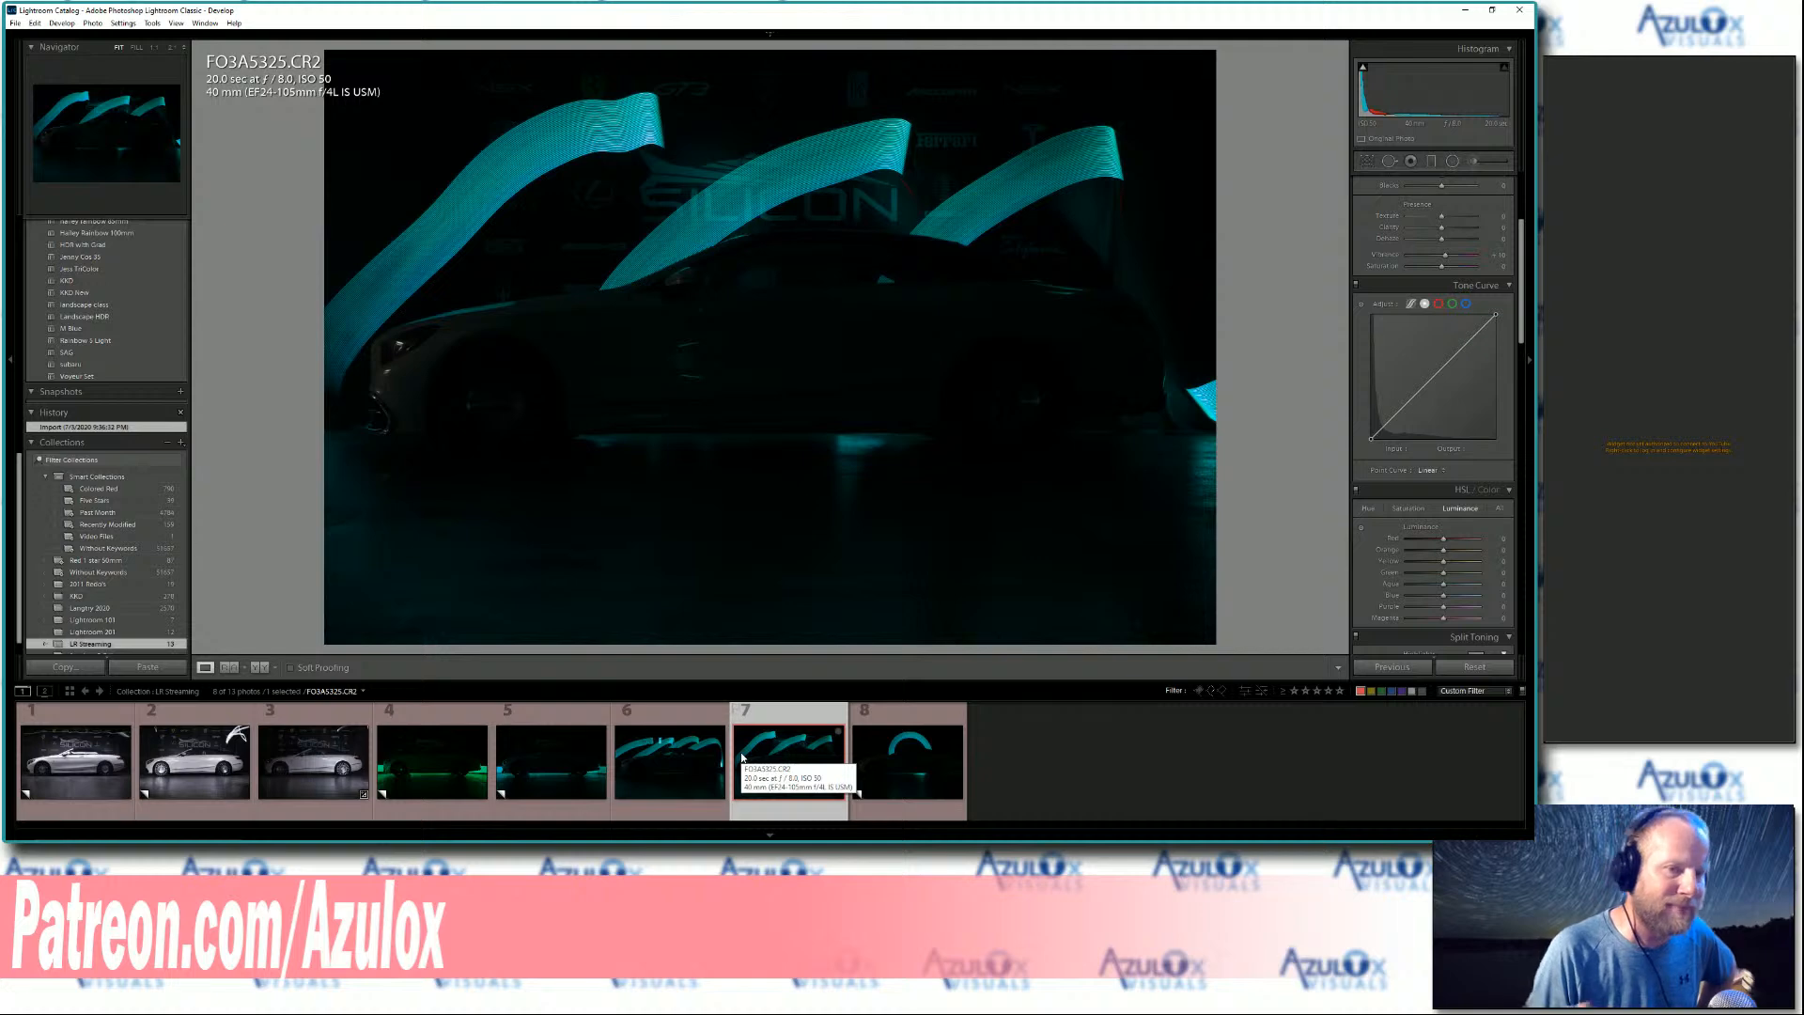
{"action": "left_click", "coordinate": [889, 745]}
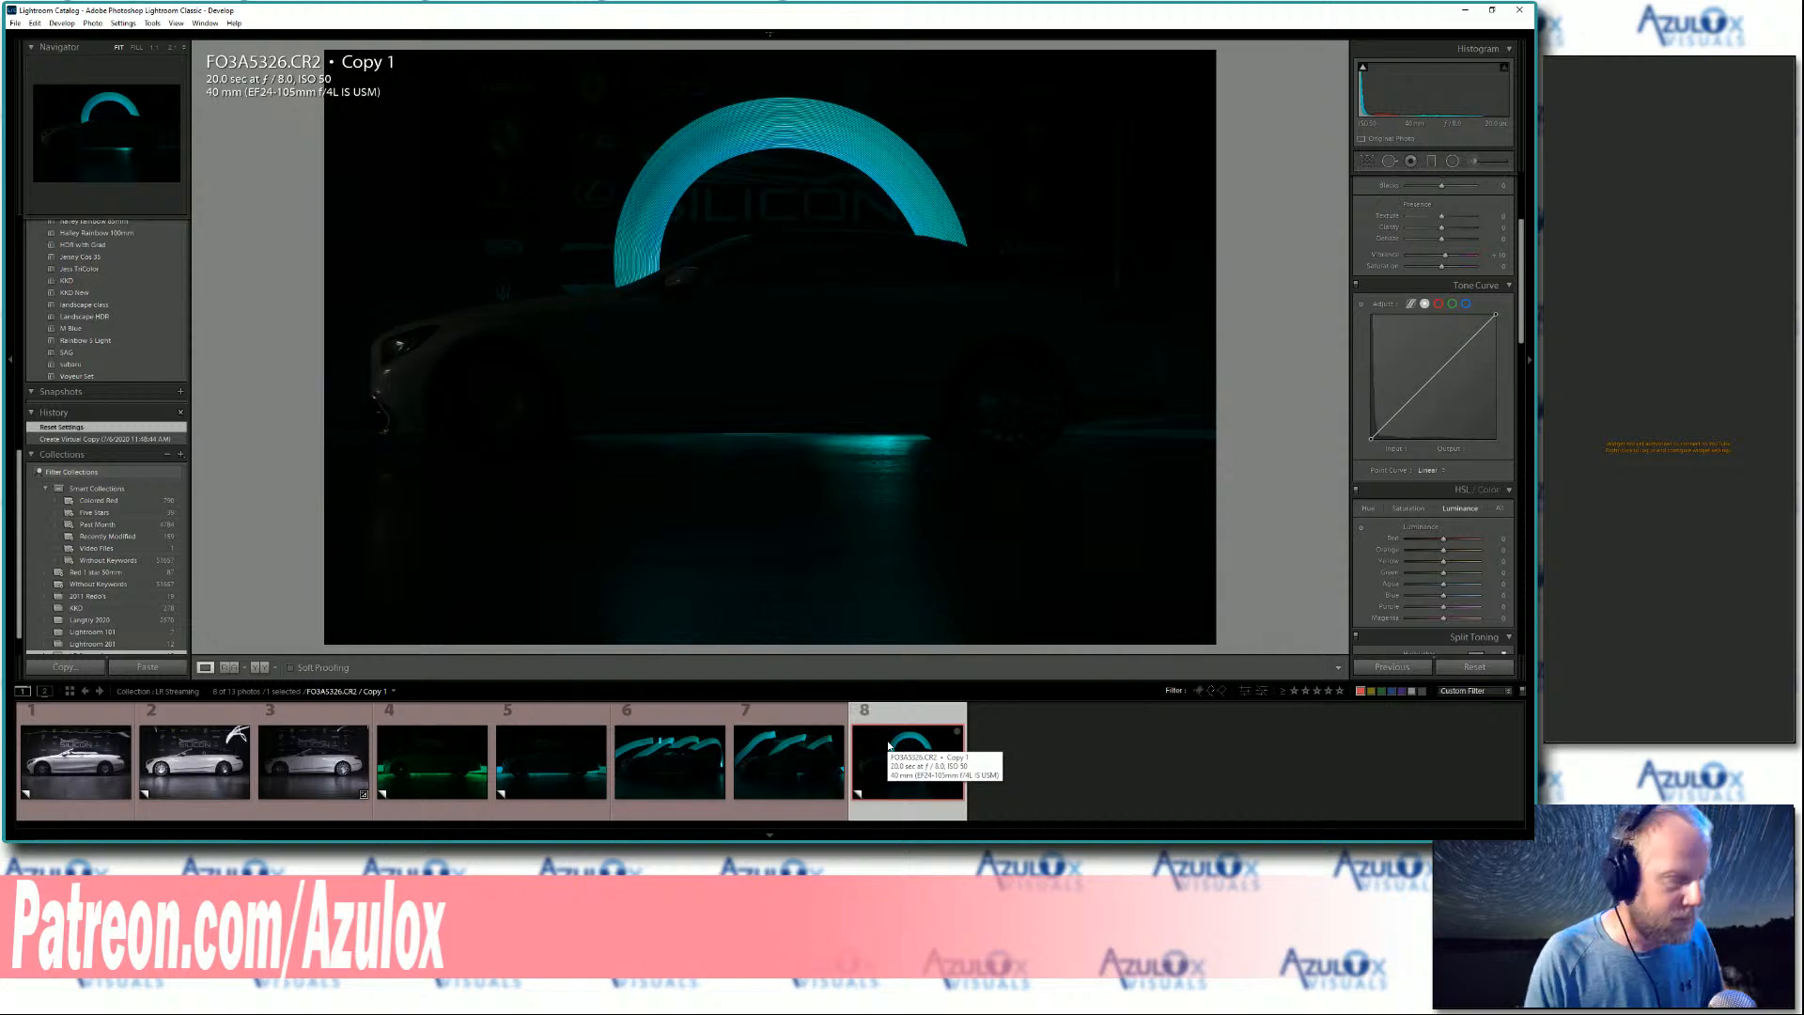
{"action": "left_click", "coordinate": [88, 781]}
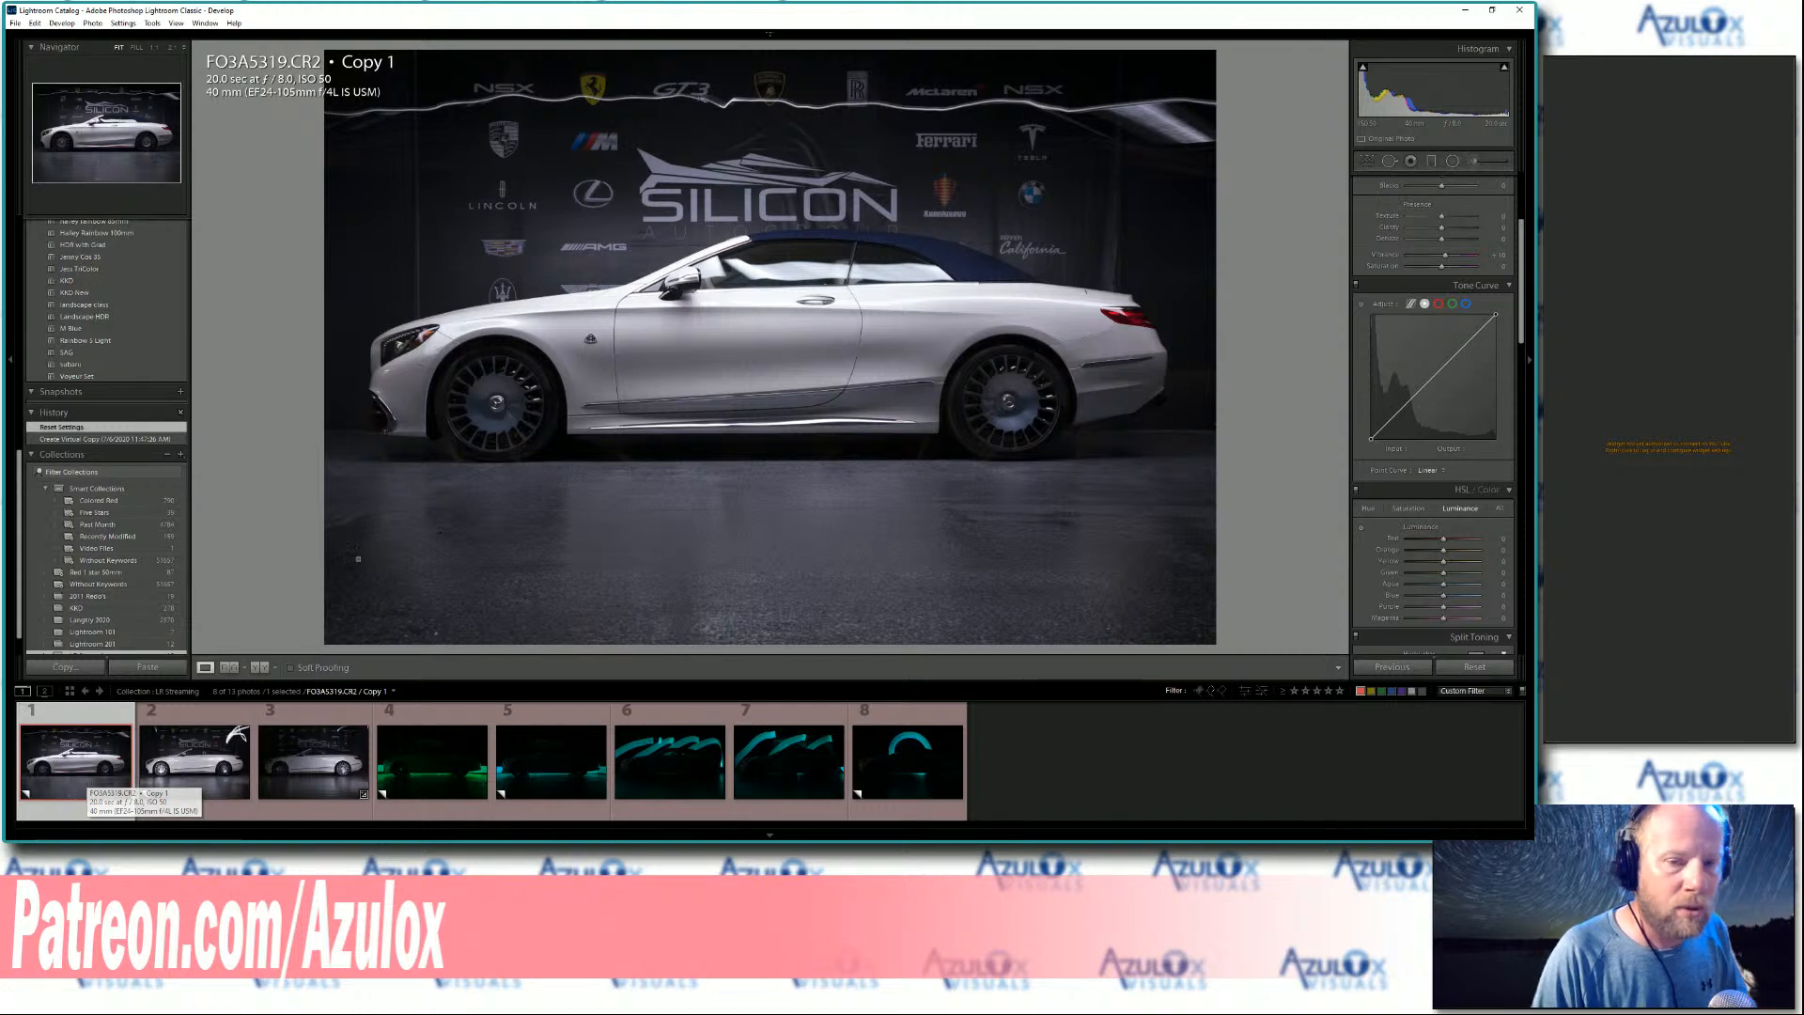
- Try the Adobe Color, Adobe Landscape and Adobe Portrait profiles on the first car photo, and reapply the Daylight profile
{"action": "scroll", "coordinate": [1520, 314], "scroll_direction": "up", "scroll_amount": 3}
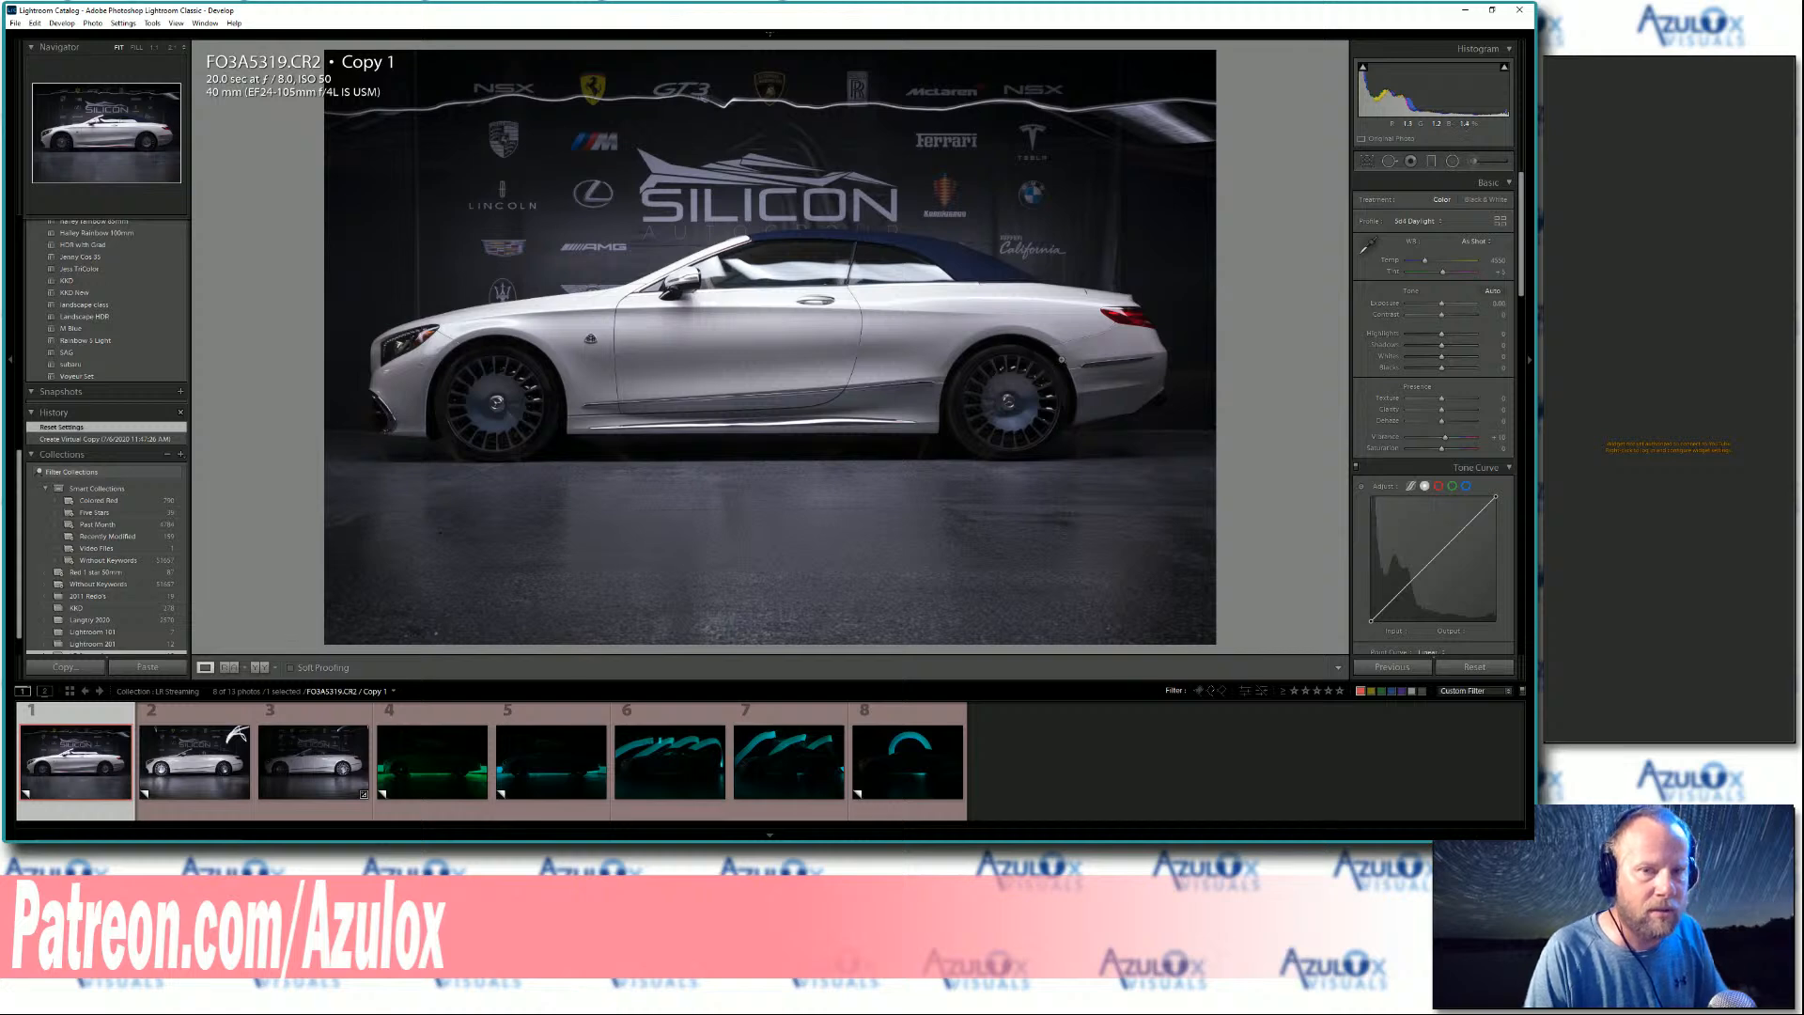
{"action": "left_click", "coordinate": [1423, 226]}
{"action": "left_click", "coordinate": [1428, 235]}
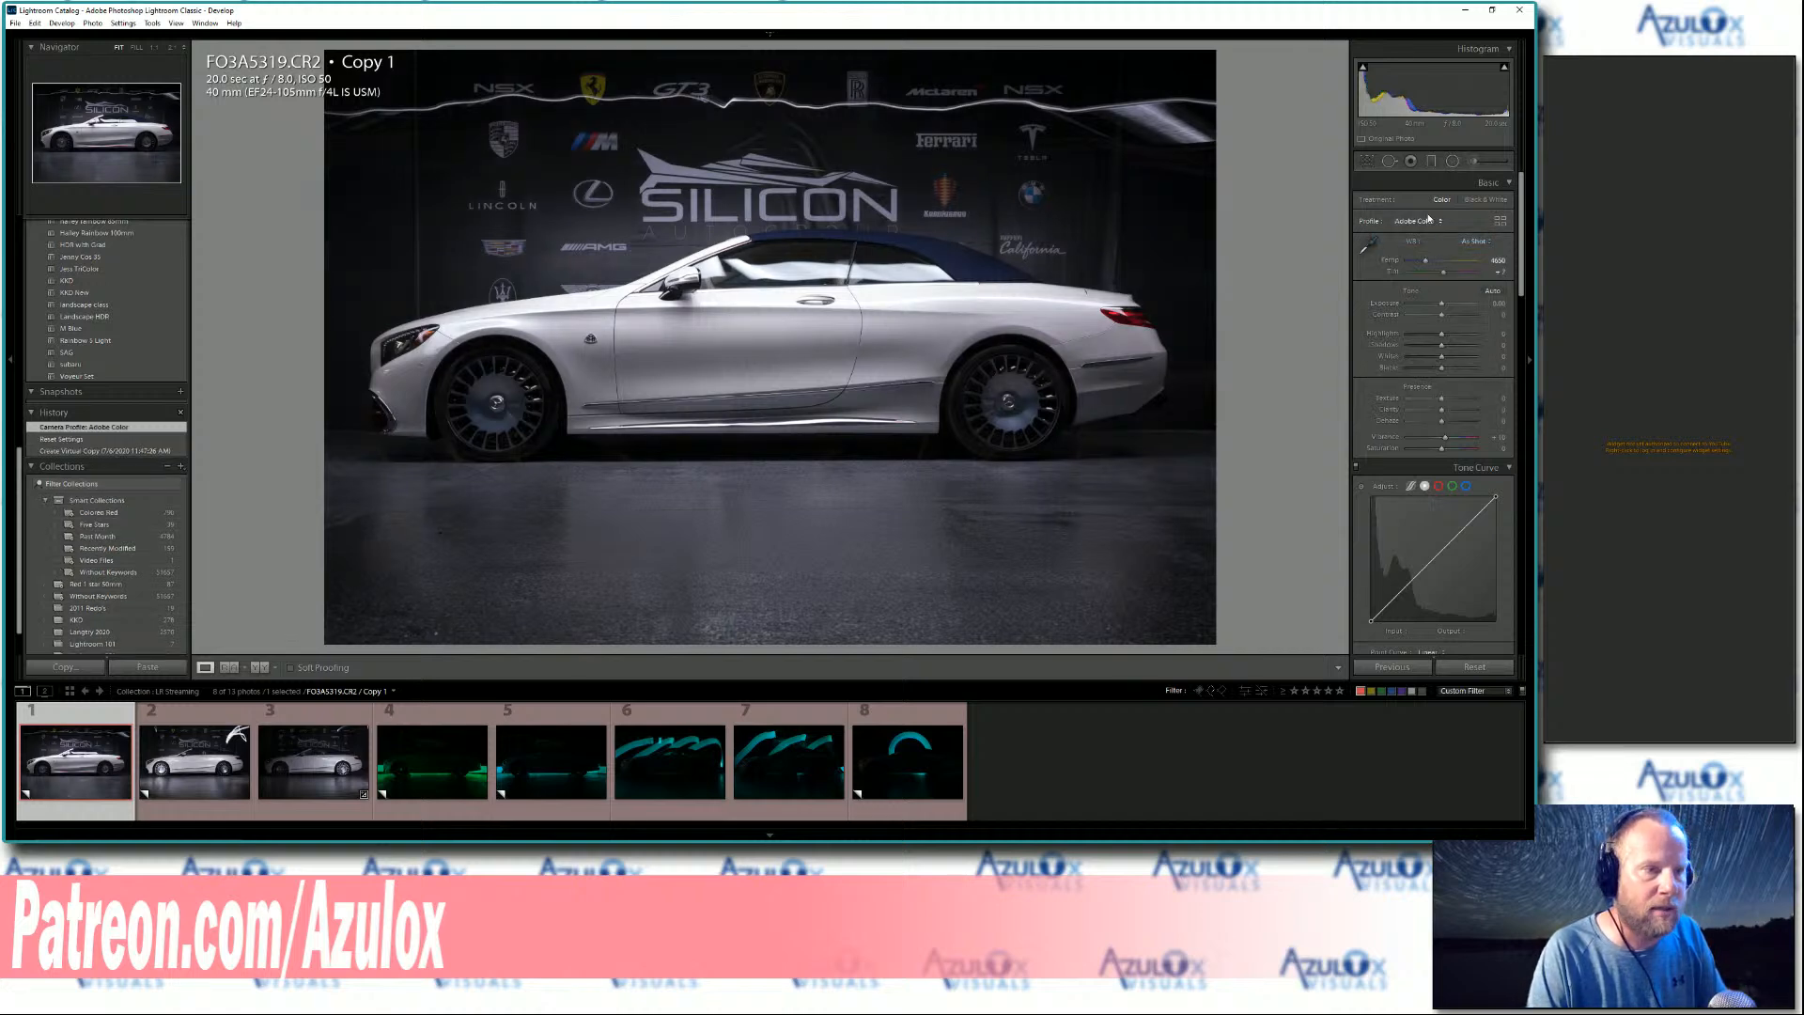
{"action": "left_click", "coordinate": [1423, 222]}
{"action": "left_click", "coordinate": [1424, 256]}
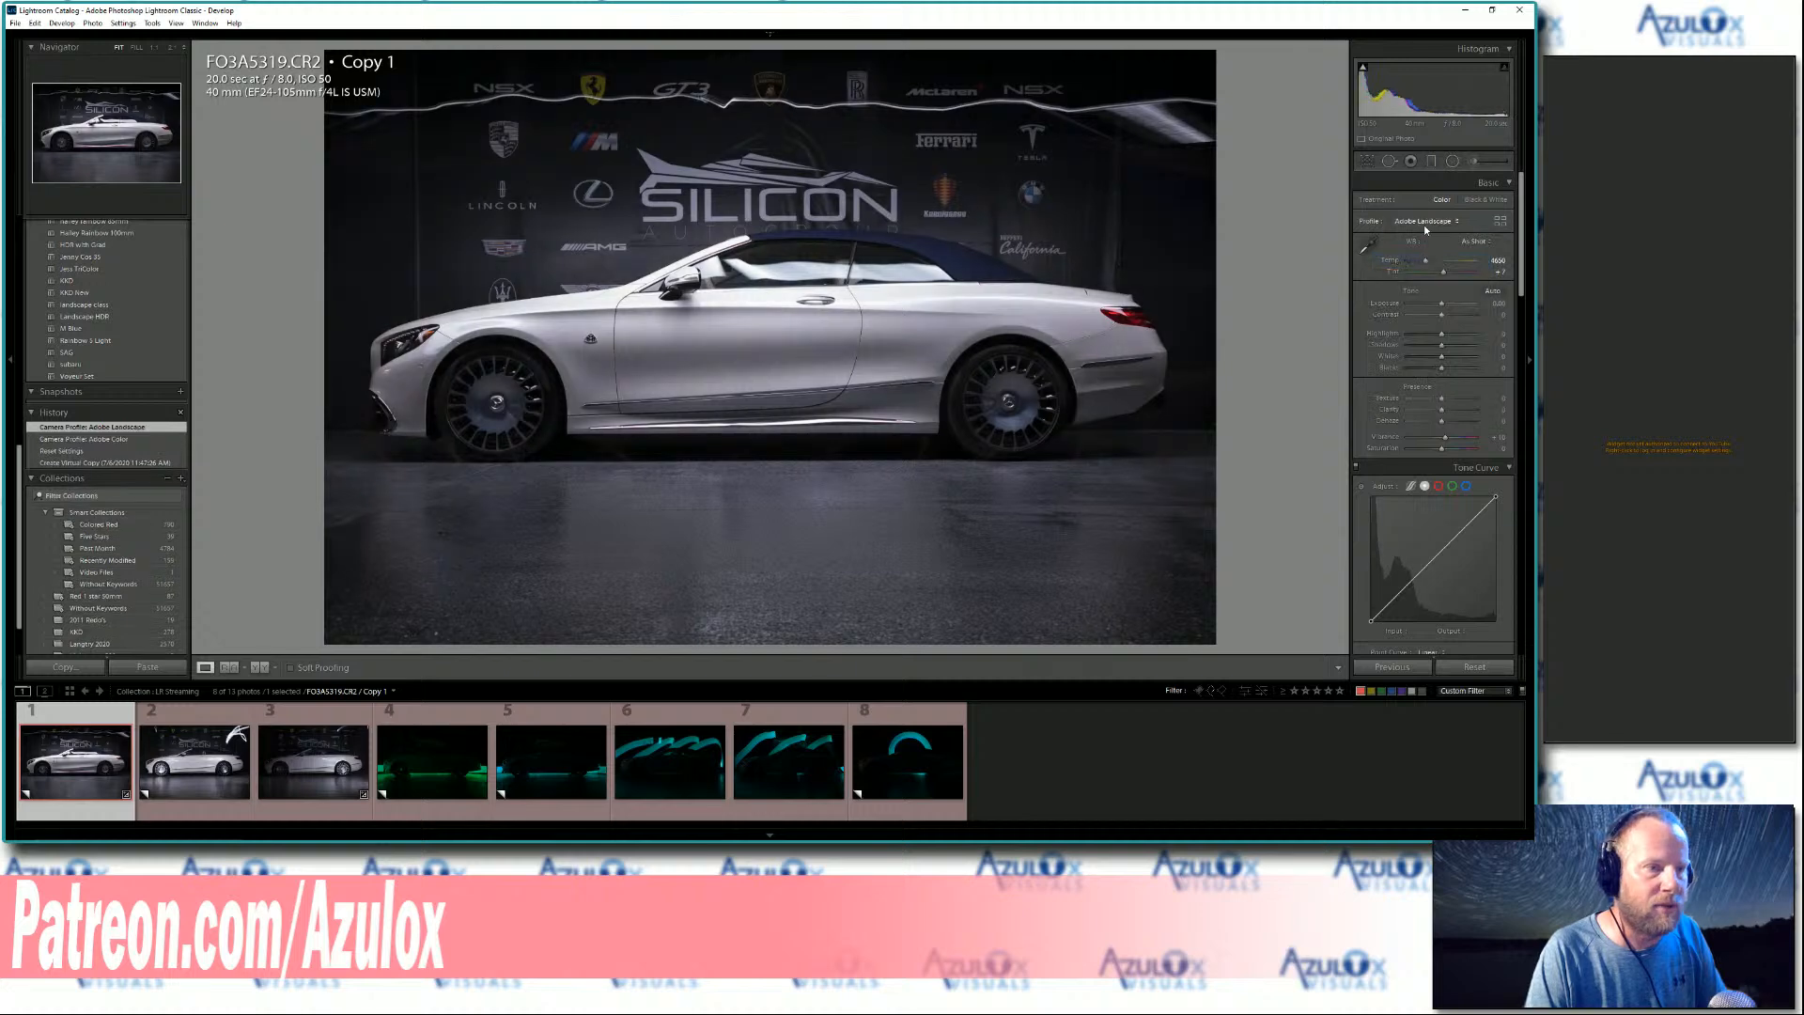
{"action": "left_click", "coordinate": [1424, 222]}
{"action": "left_click", "coordinate": [1426, 277]}
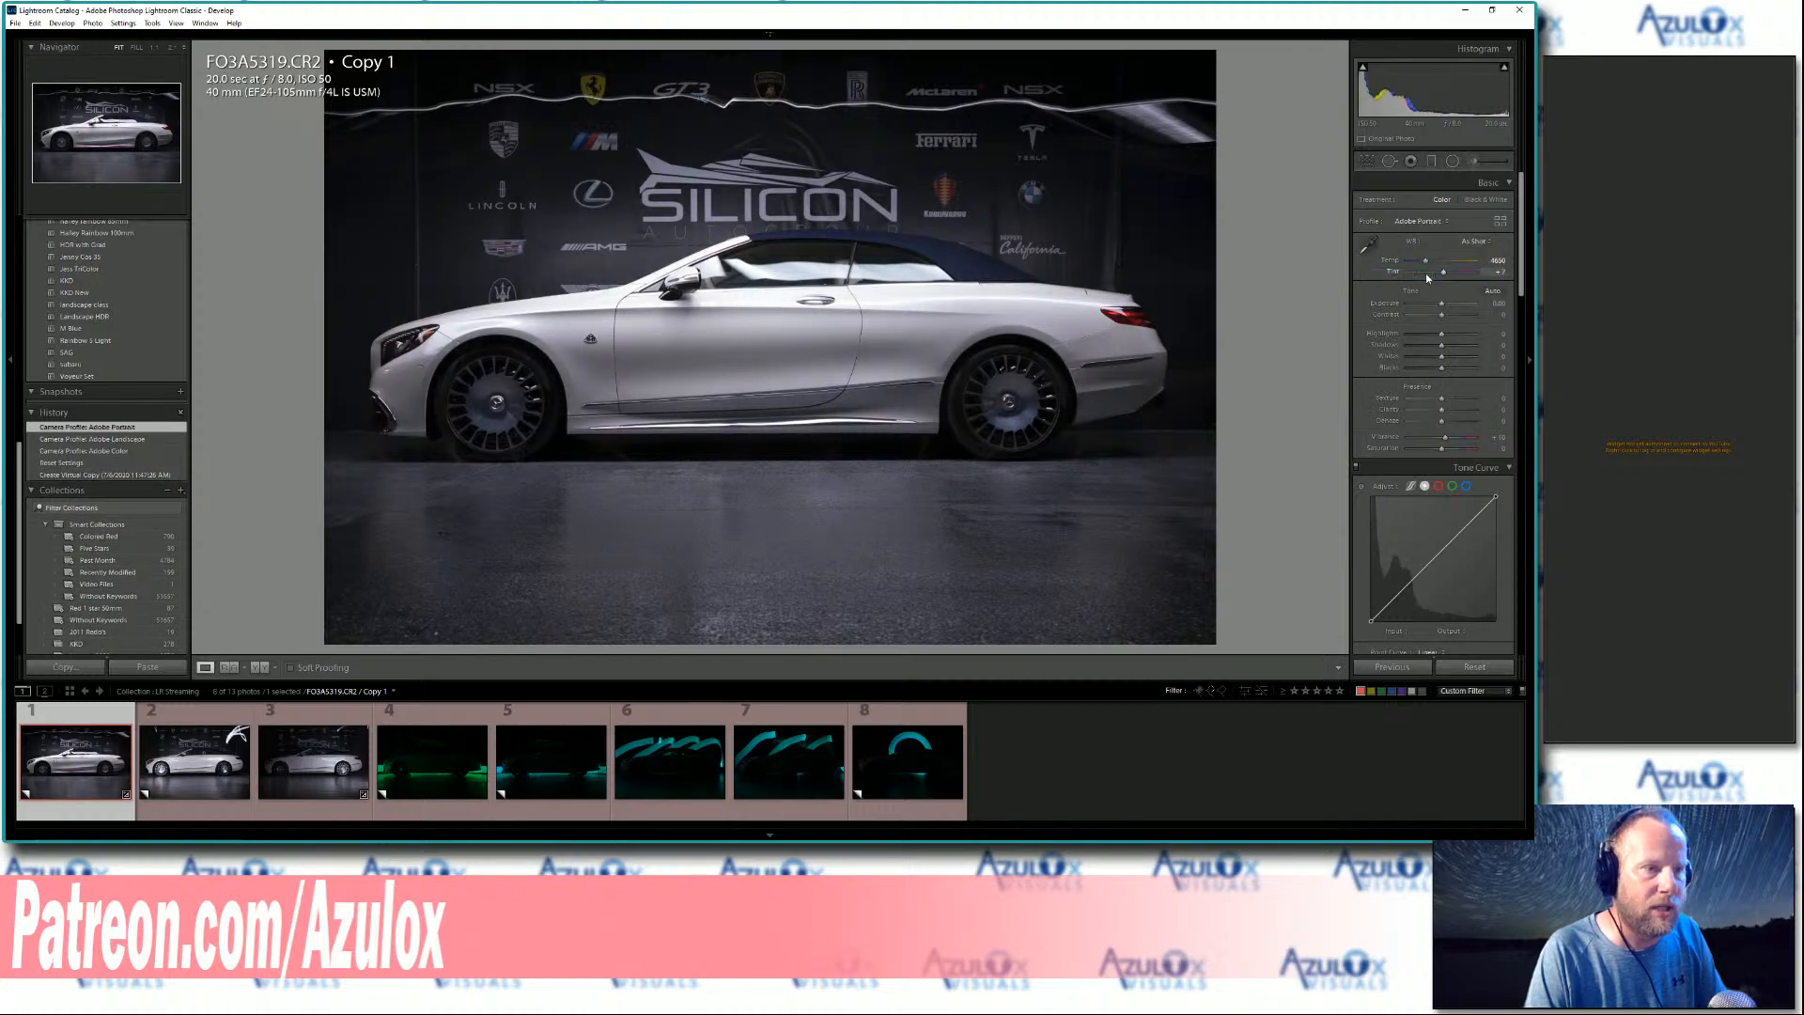
{"action": "left_click", "coordinate": [1434, 225]}
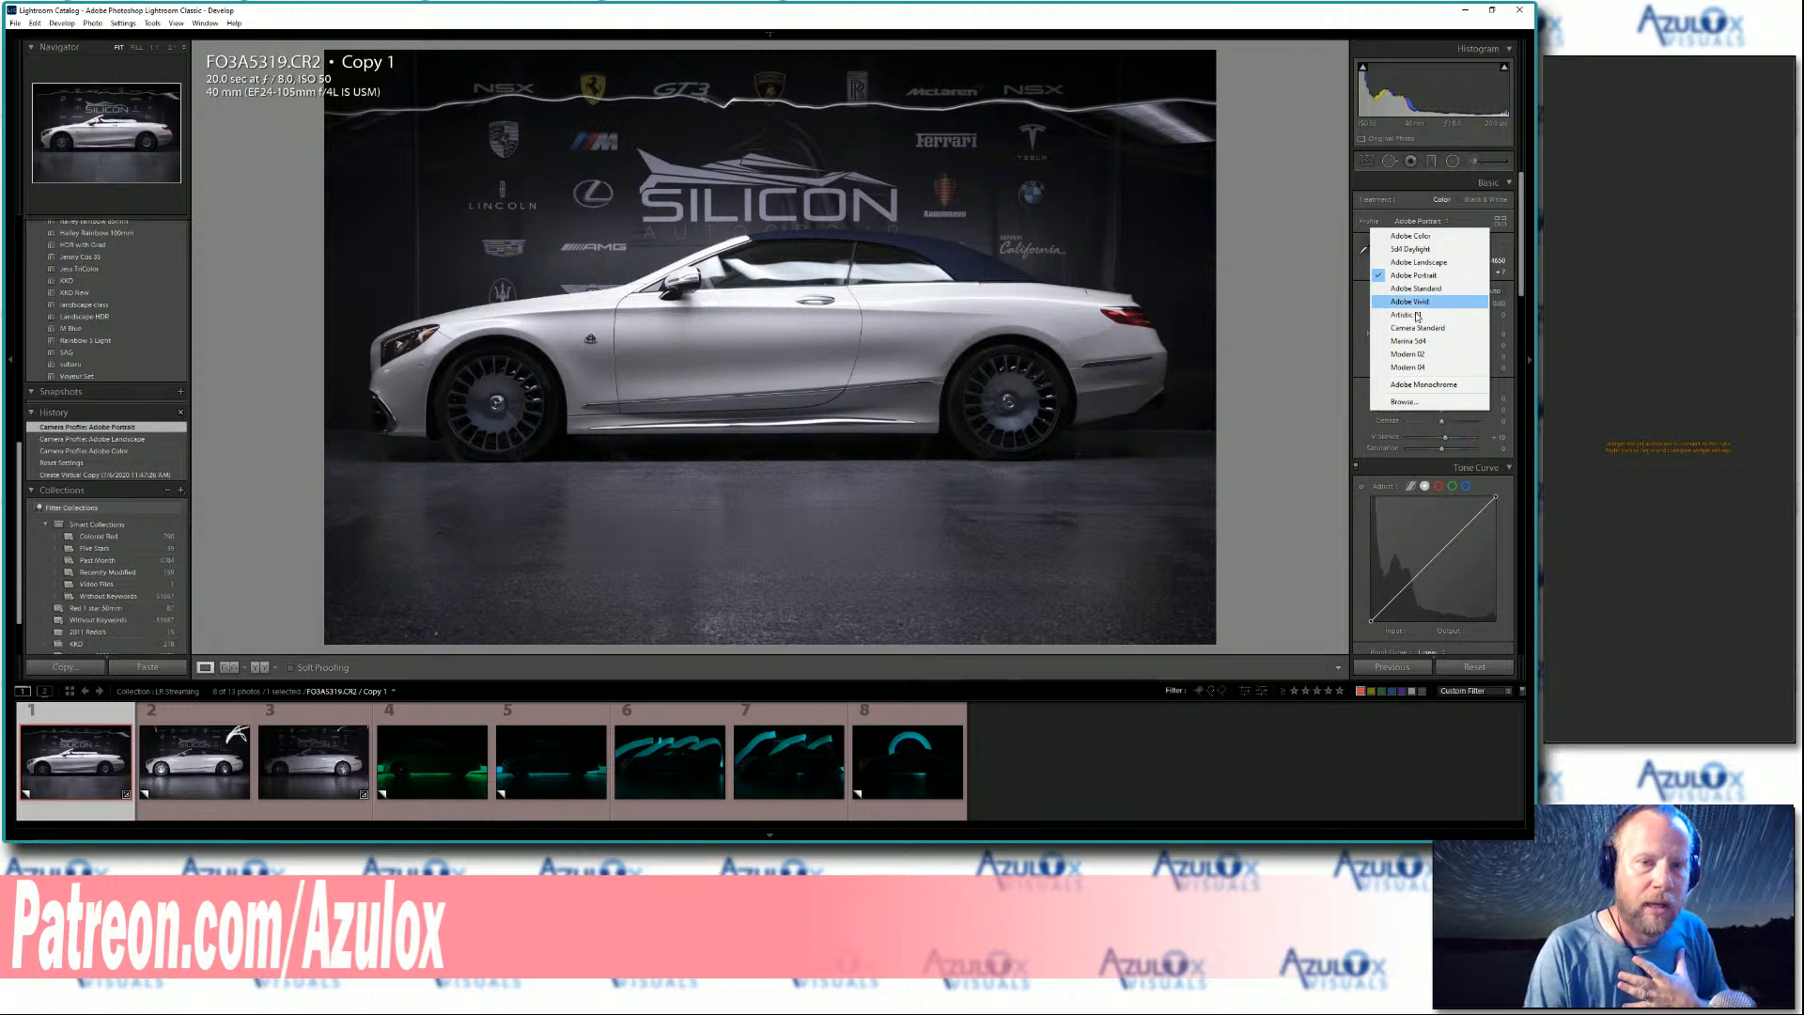
{"action": "left_click", "coordinate": [1425, 249]}
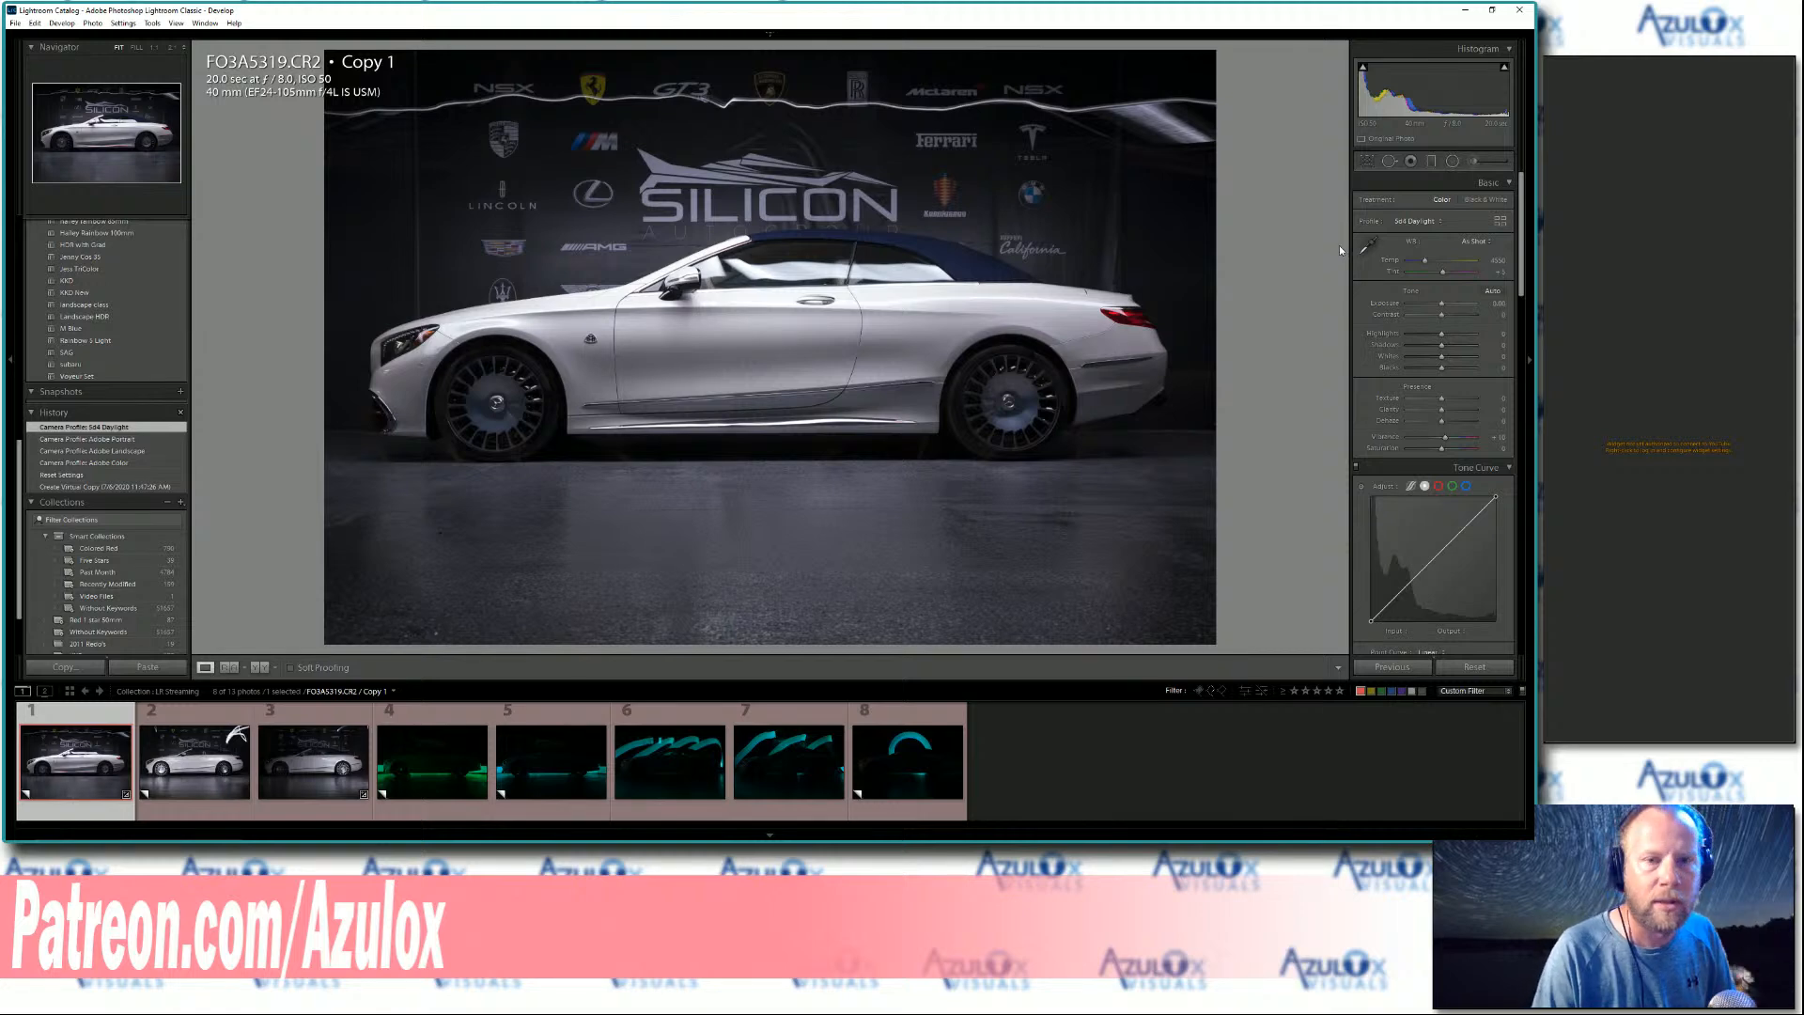
- Set the photo's white balance to a temperature of 5000 and a tint of 0
{"action": "left_click", "coordinate": [1494, 260]}
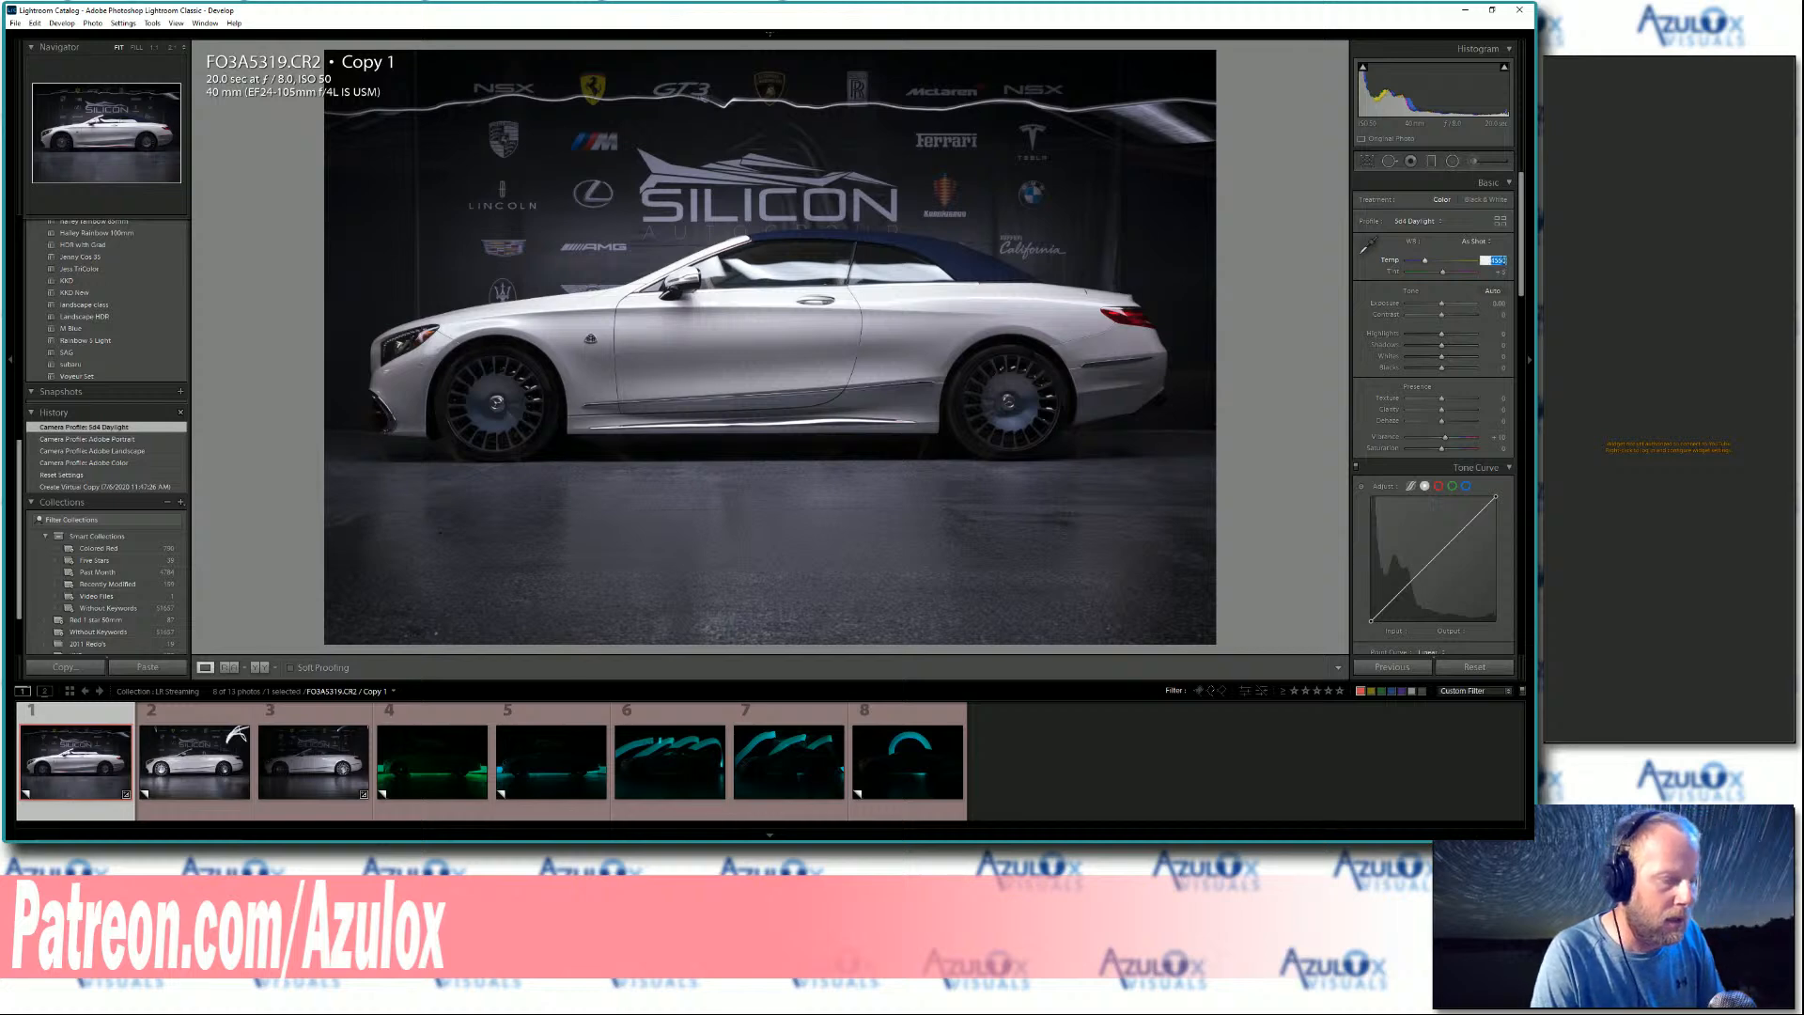
{"action": "type", "text": "4800"}
{"action": "key", "text": "Return"}
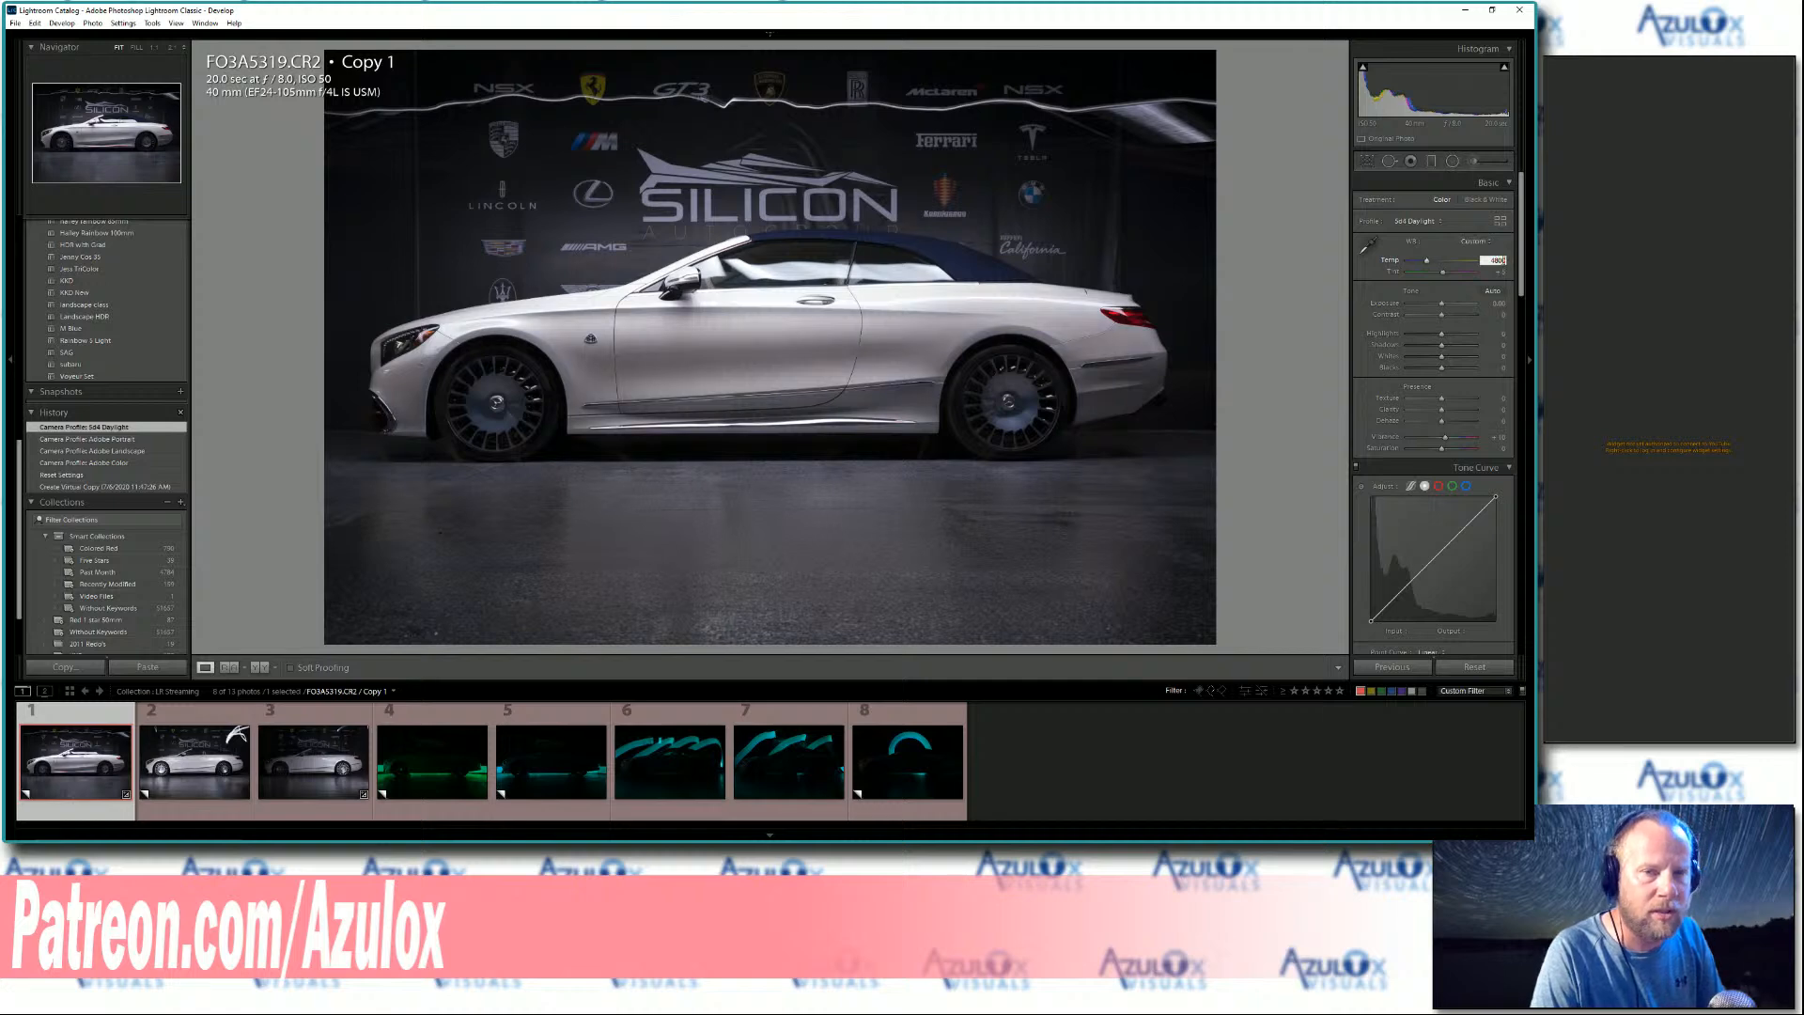
{"action": "key", "text": "Tab"}
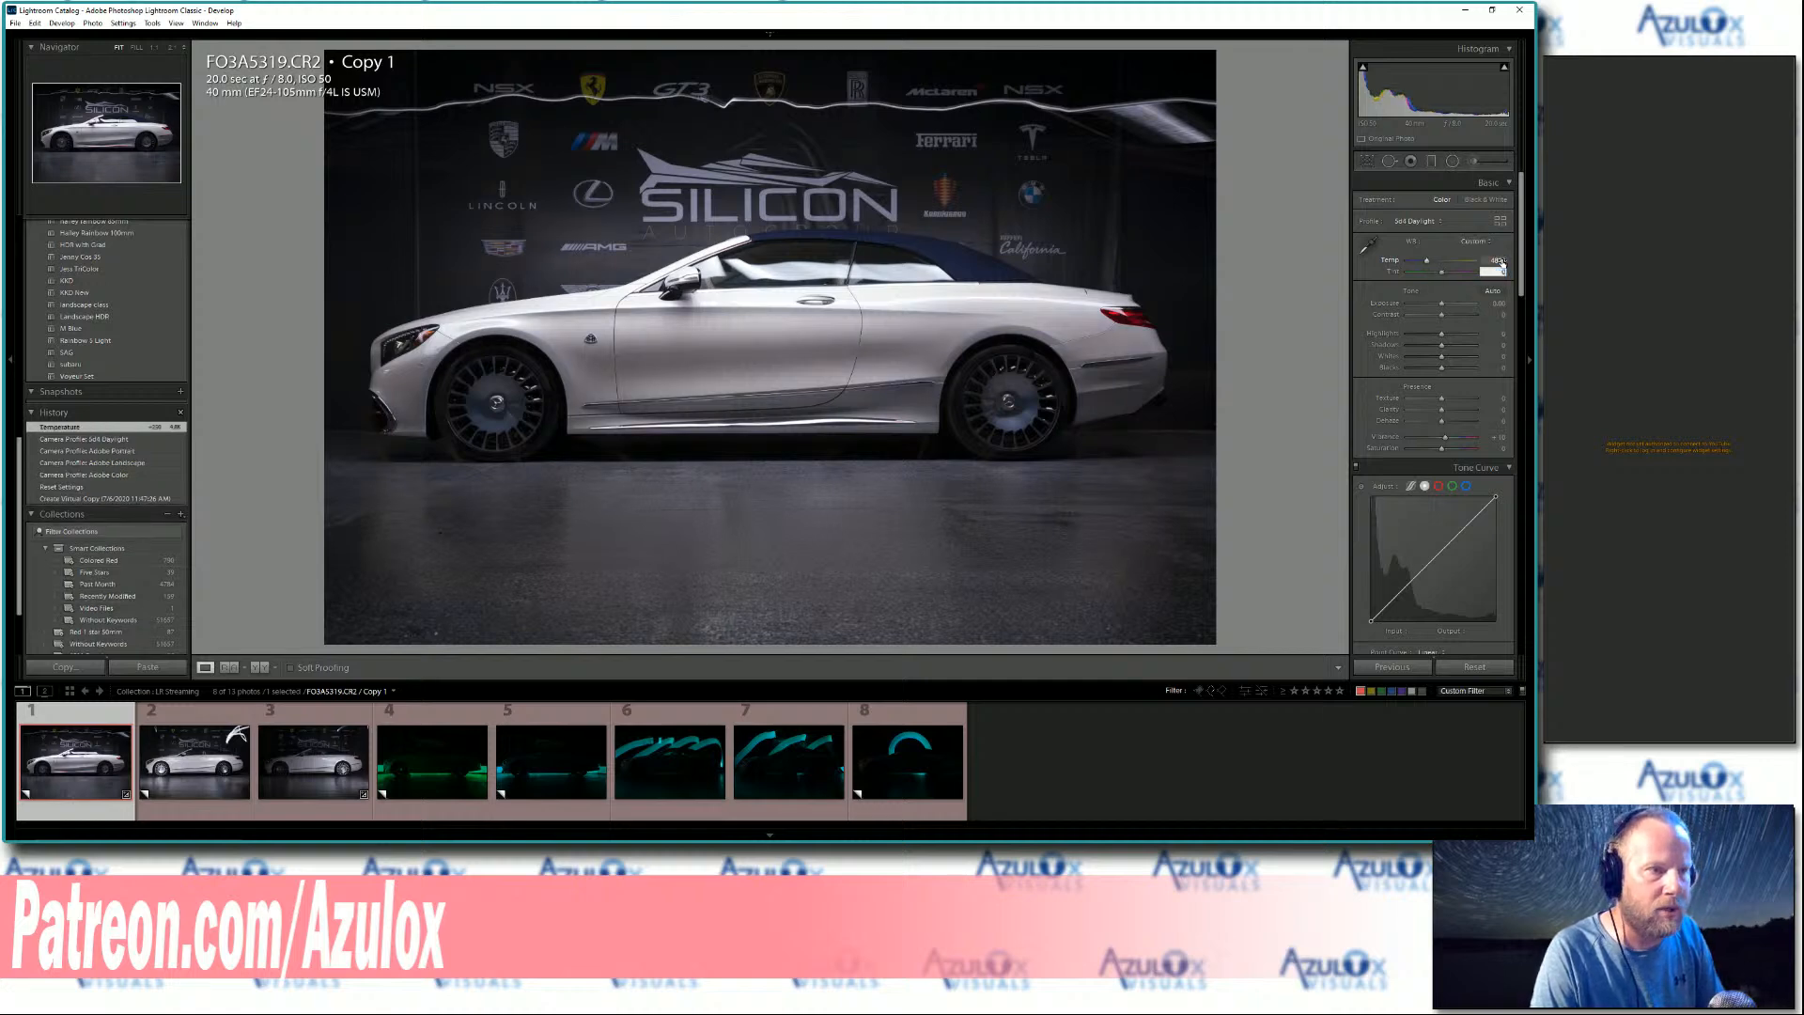
{"action": "left_click", "coordinate": [1501, 263]}
{"action": "type", "text": "5000"}
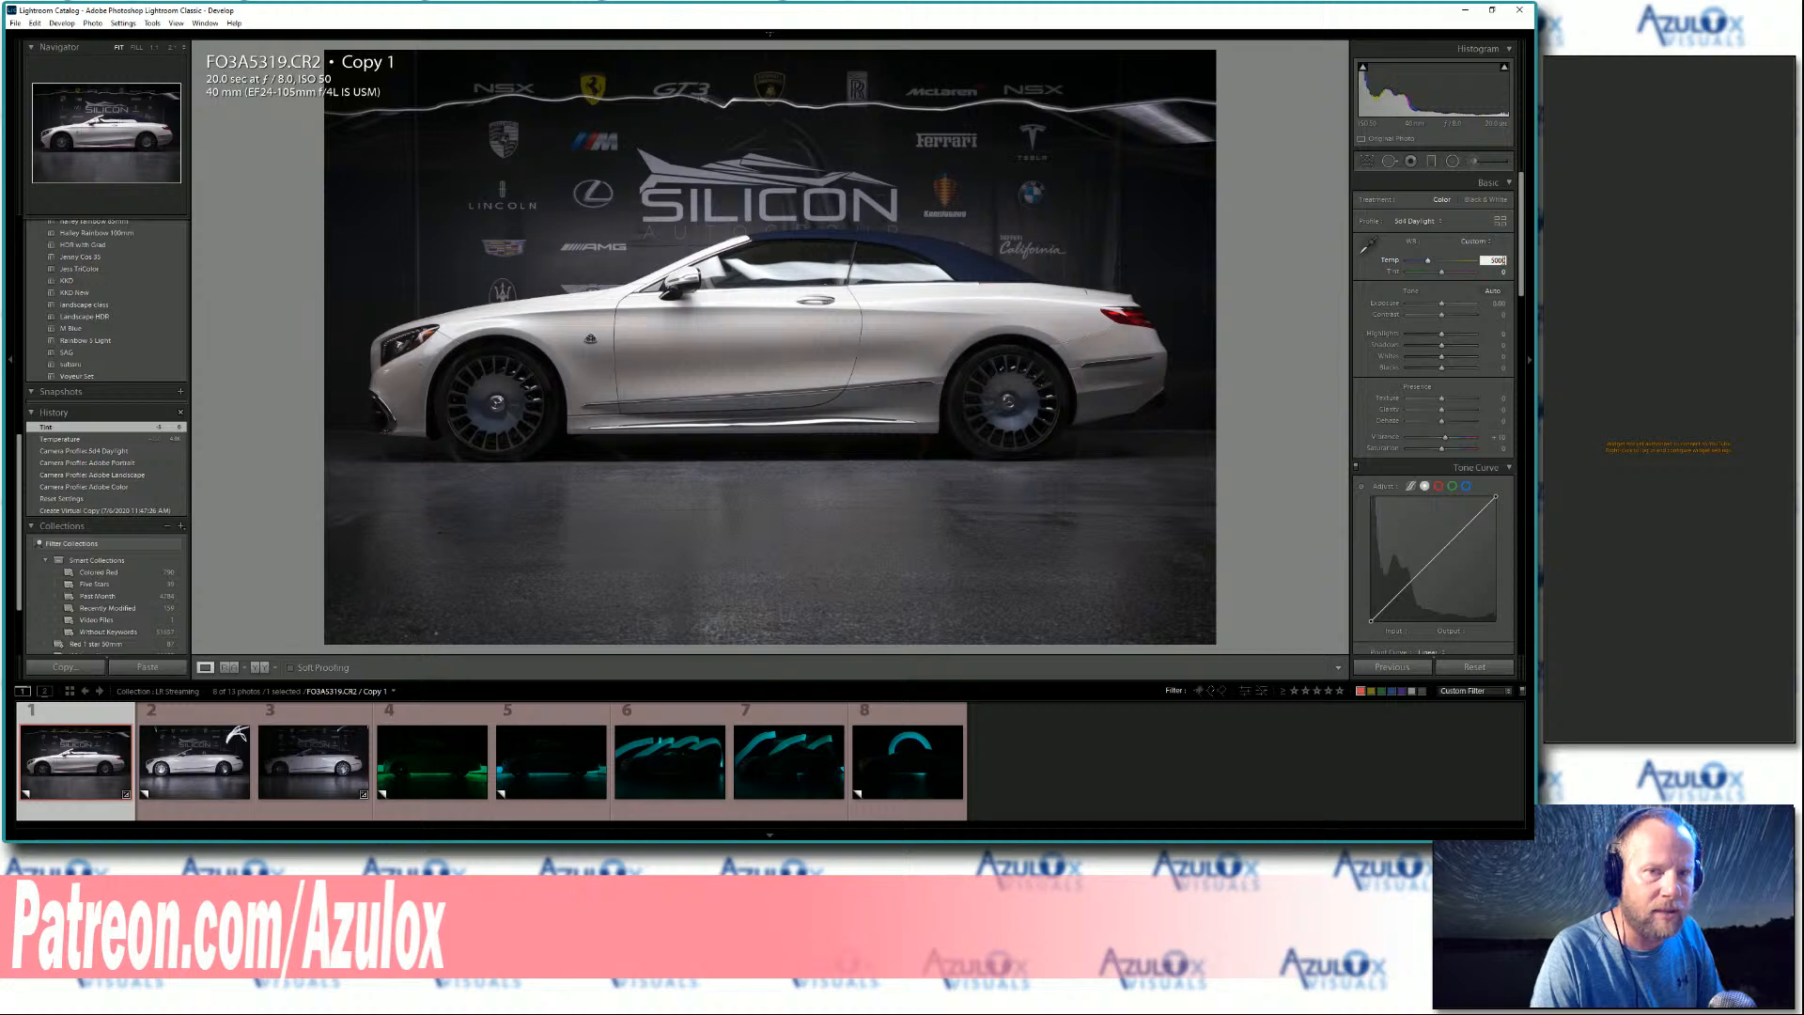
{"action": "key", "text": "Return"}
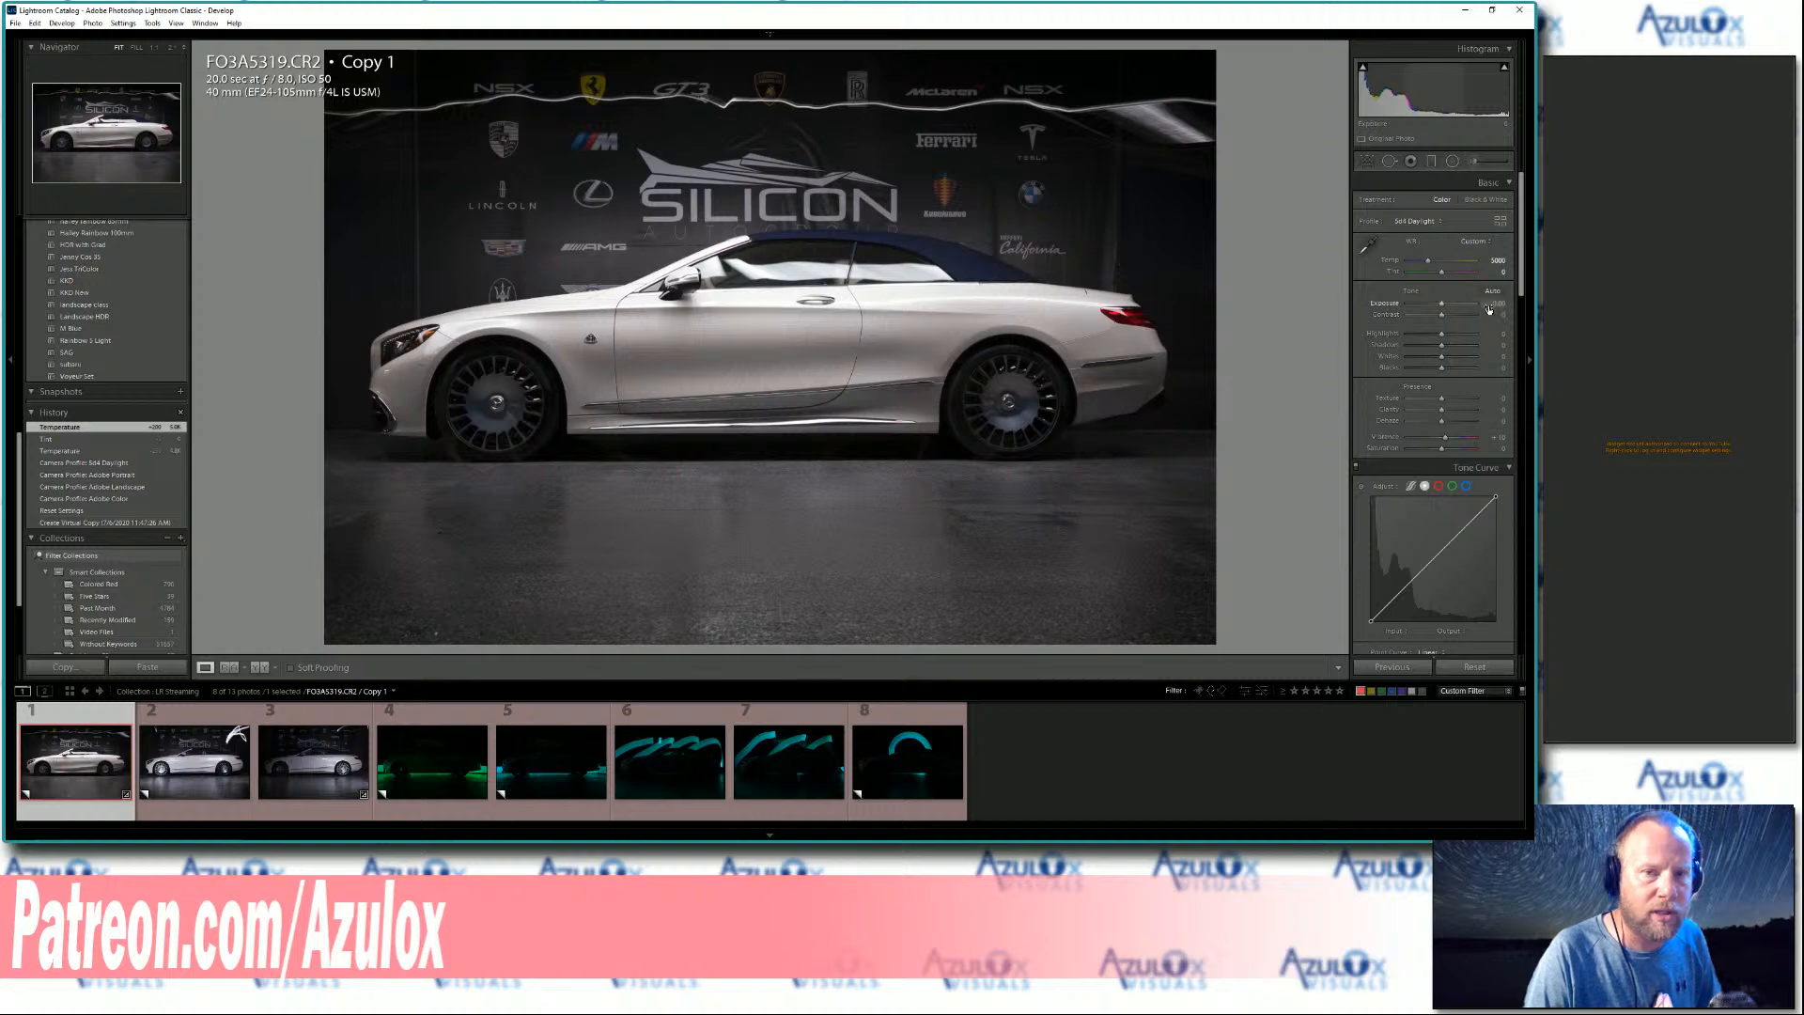
- Set the photo's exposure to +0.50 and its contrast to +10
{"action": "left_click_drag", "start_coordinate": [1489, 308], "coordinate": [1501, 304]}
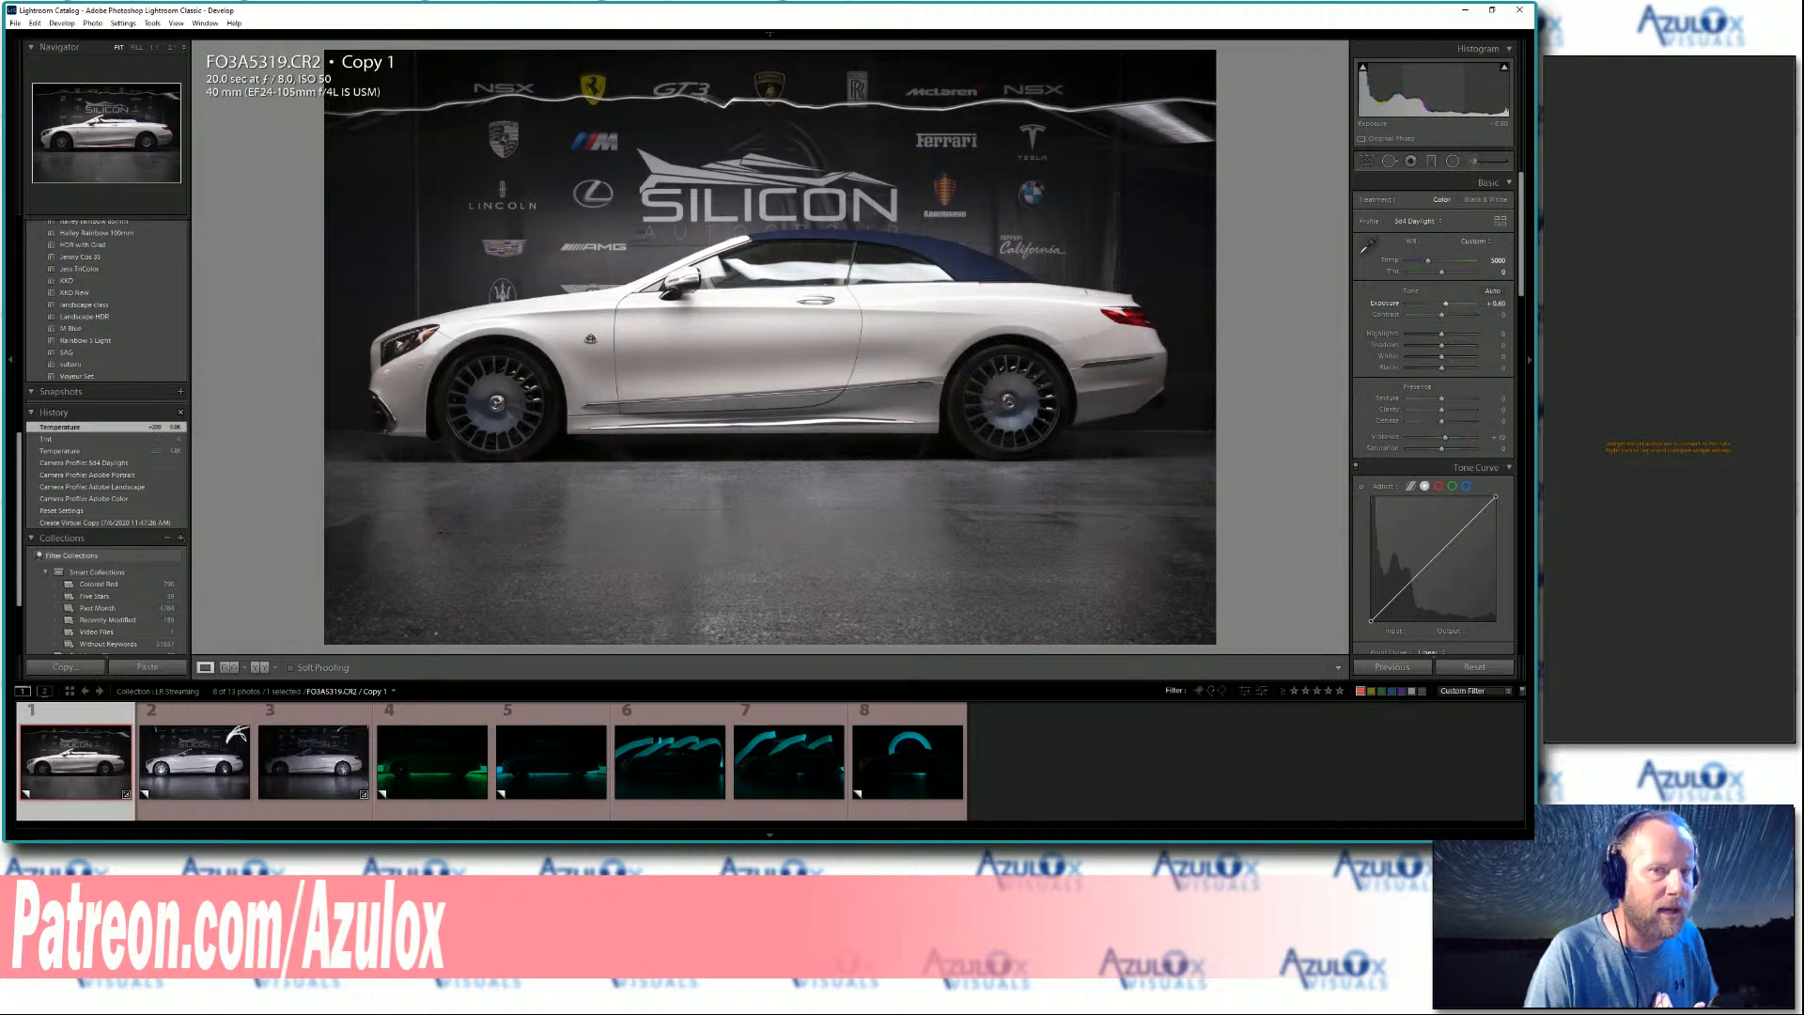
{"action": "left_click", "coordinate": [1493, 304]}
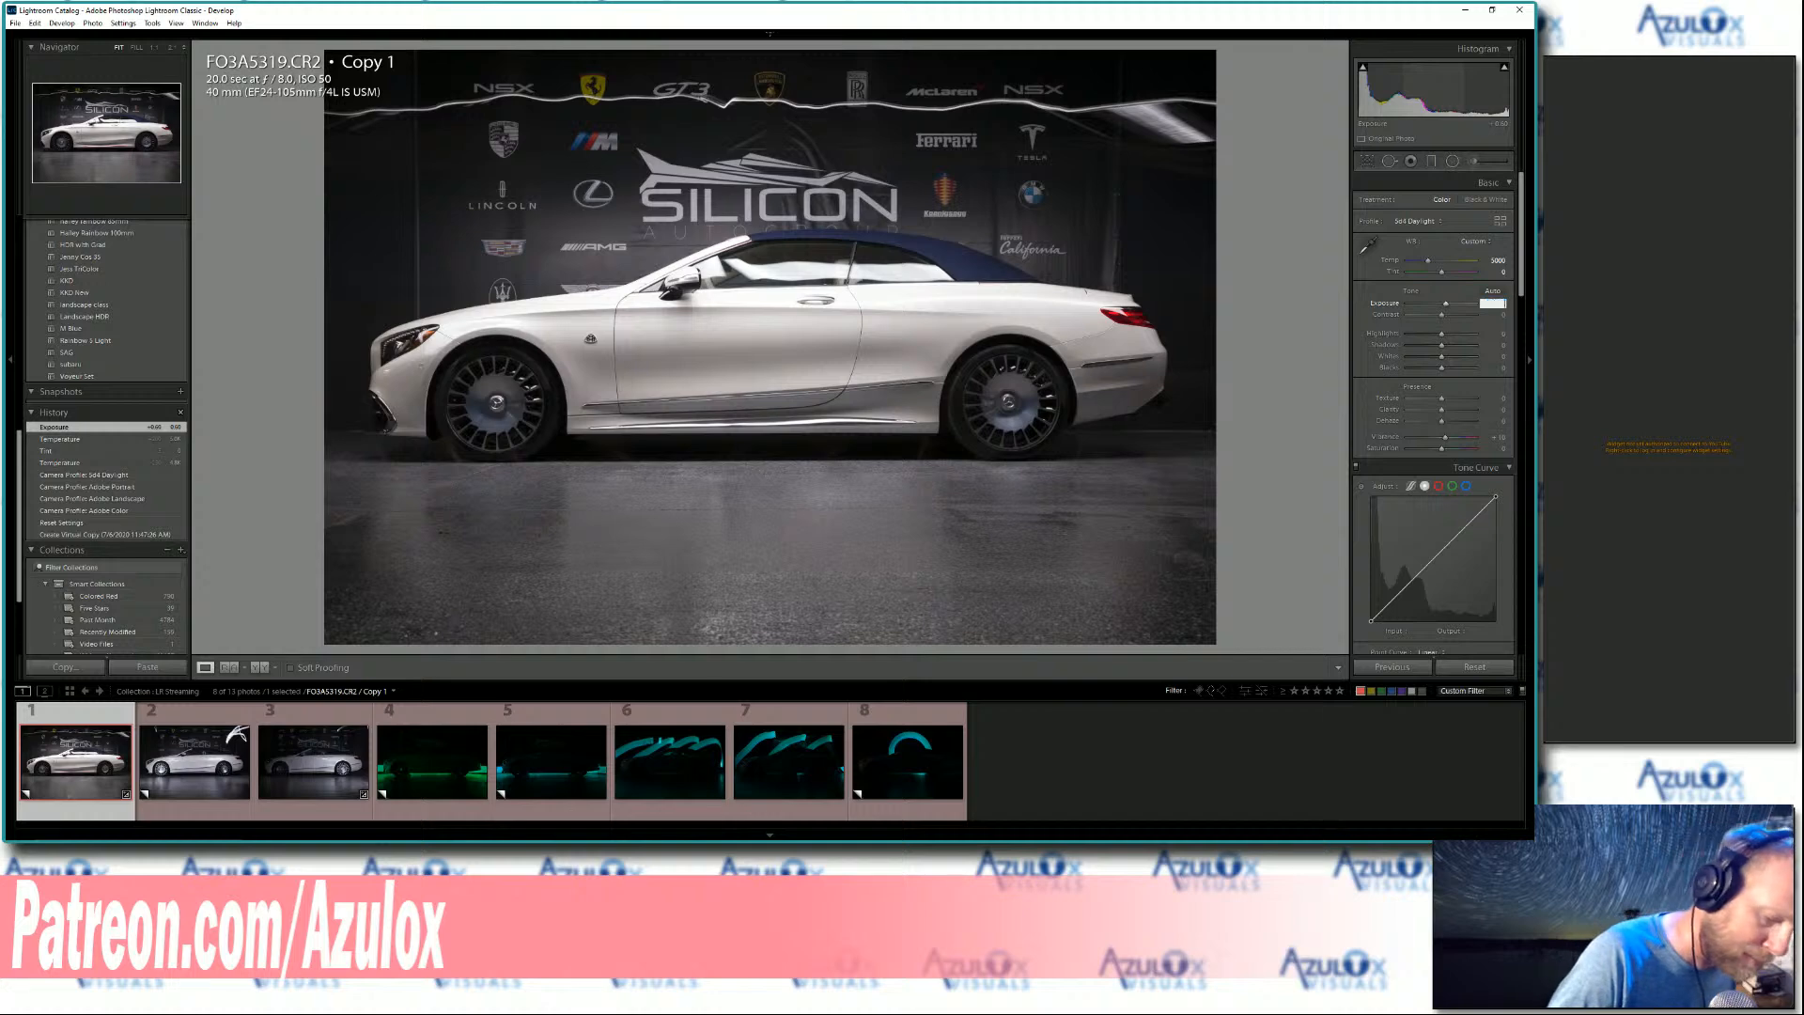
{"action": "type", "text": "0.5"}
{"action": "key", "text": "Return"}
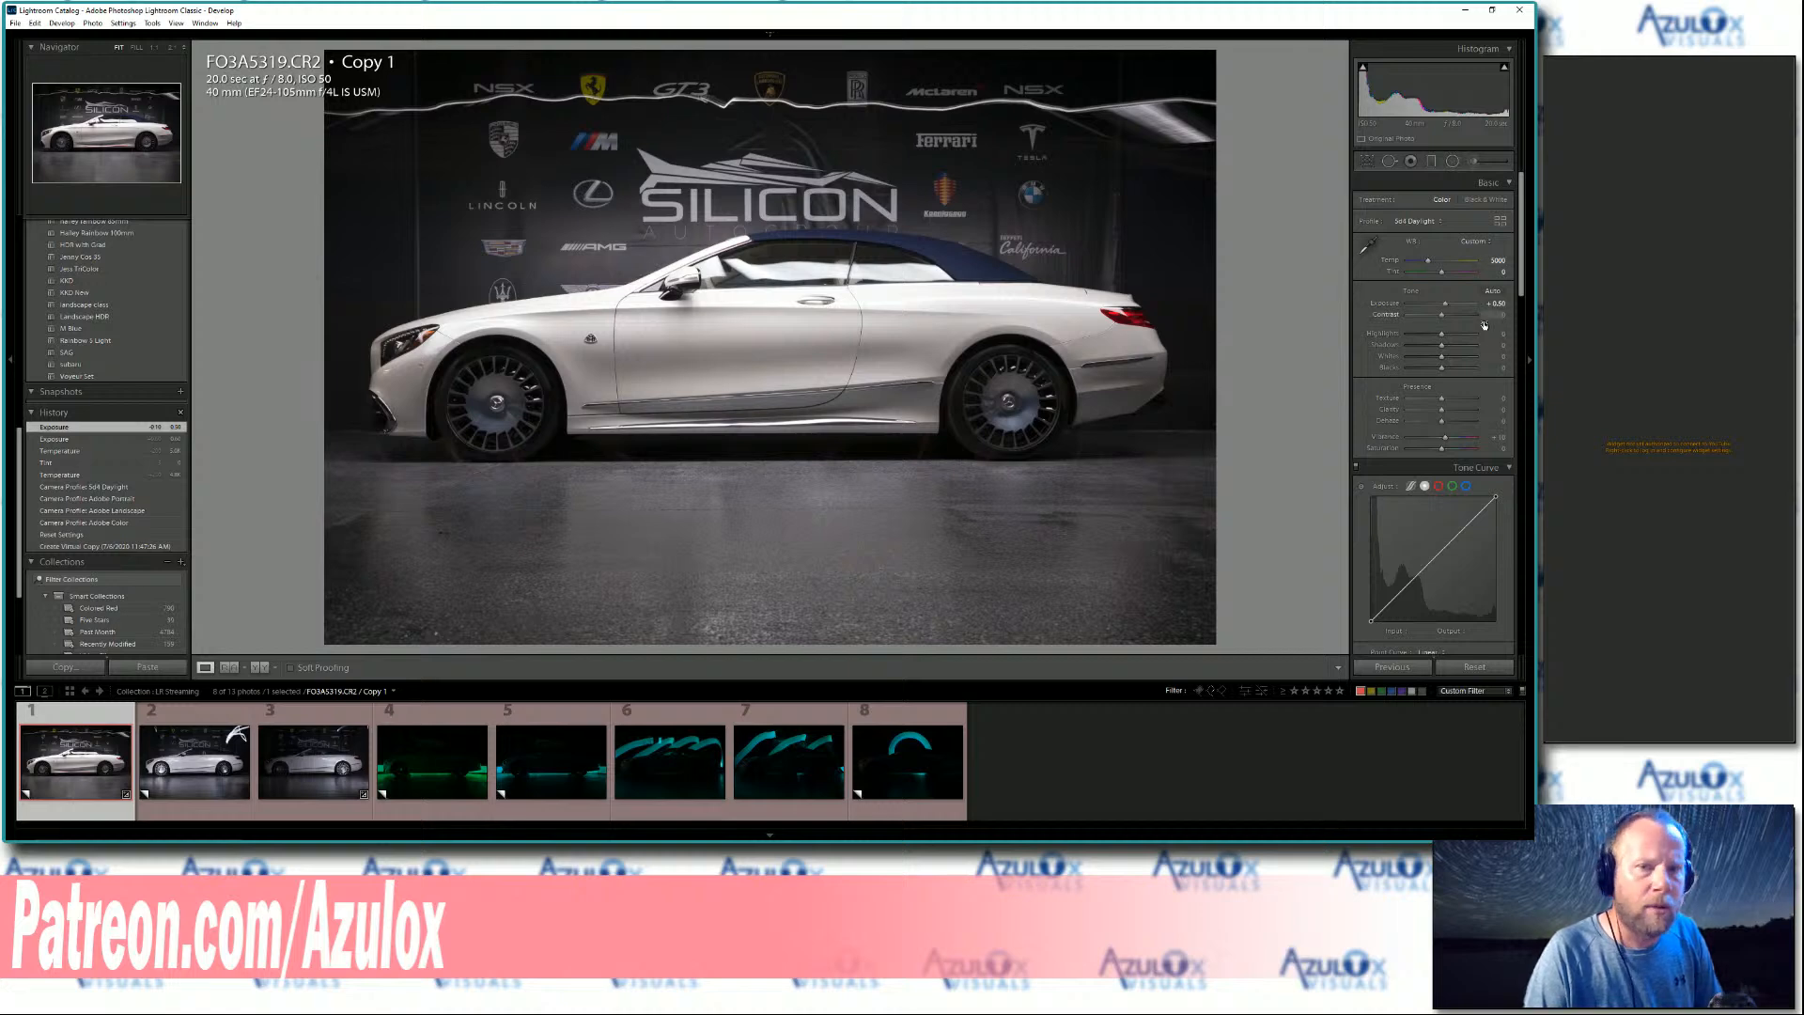
{"action": "left_click_drag", "start_coordinate": [1485, 317], "coordinate": [1494, 316]}
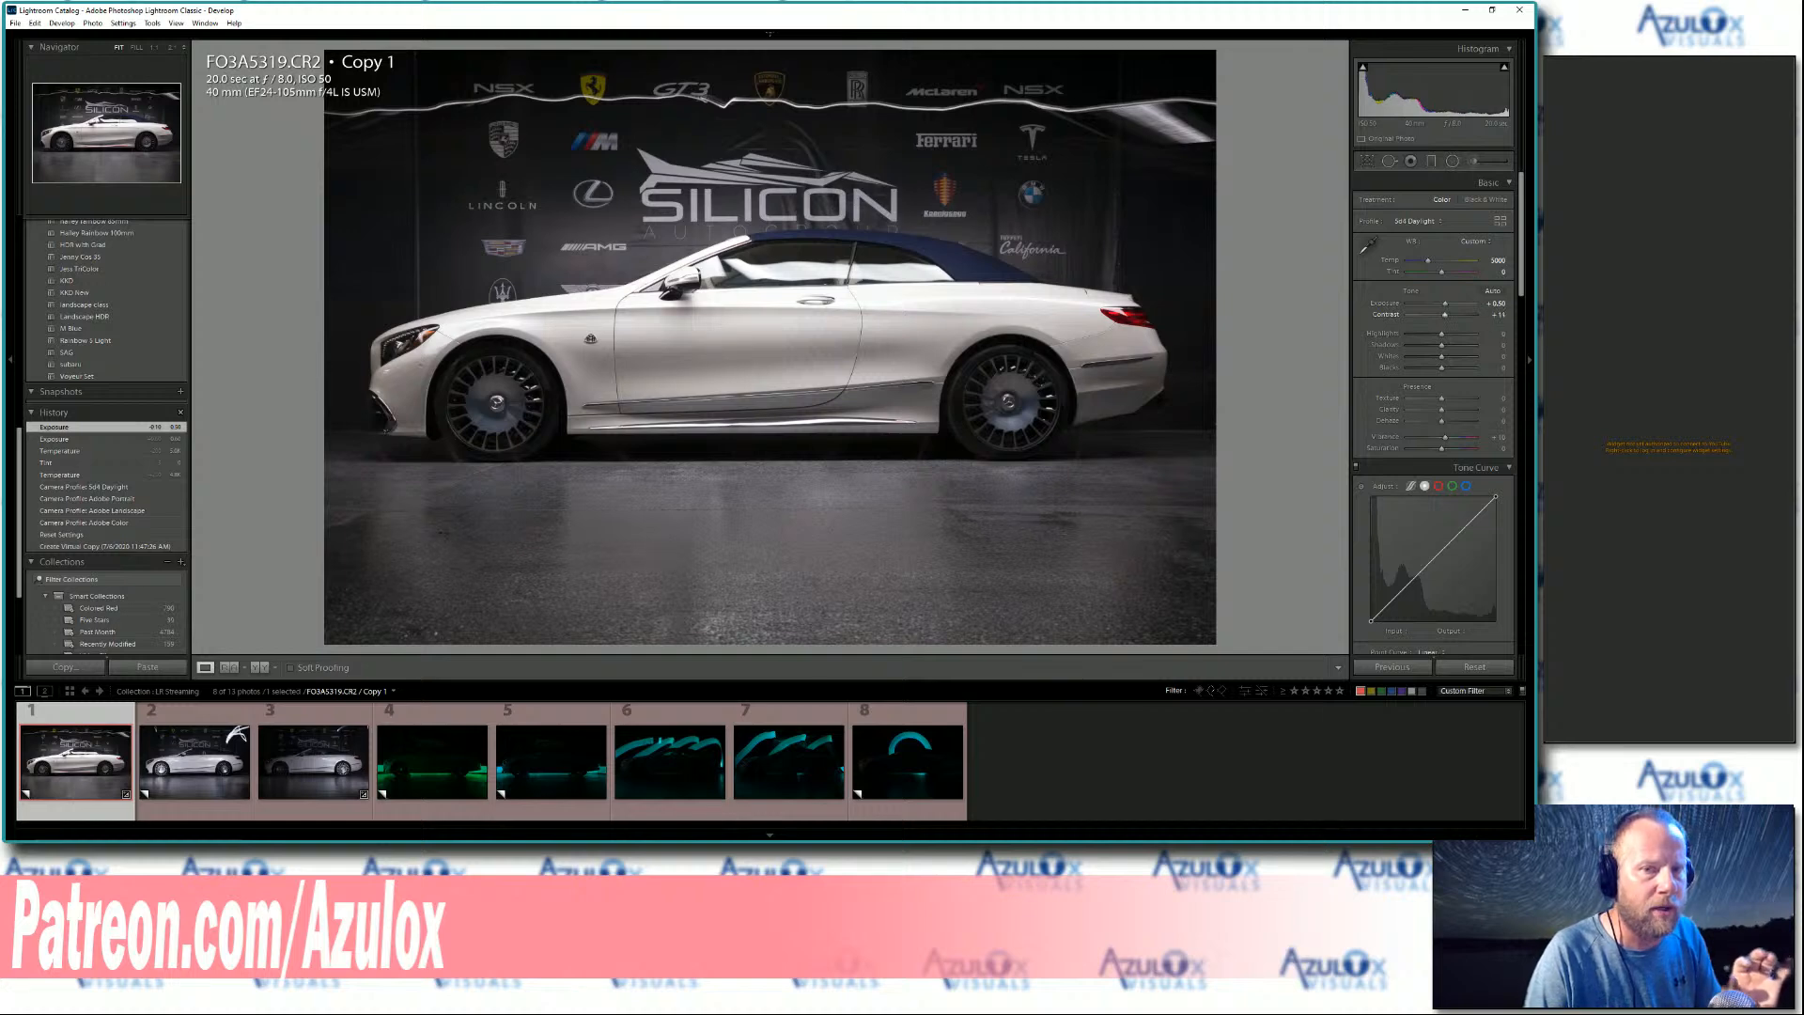
{"action": "left_click_drag", "start_coordinate": [1494, 316], "coordinate": [1495, 317]}
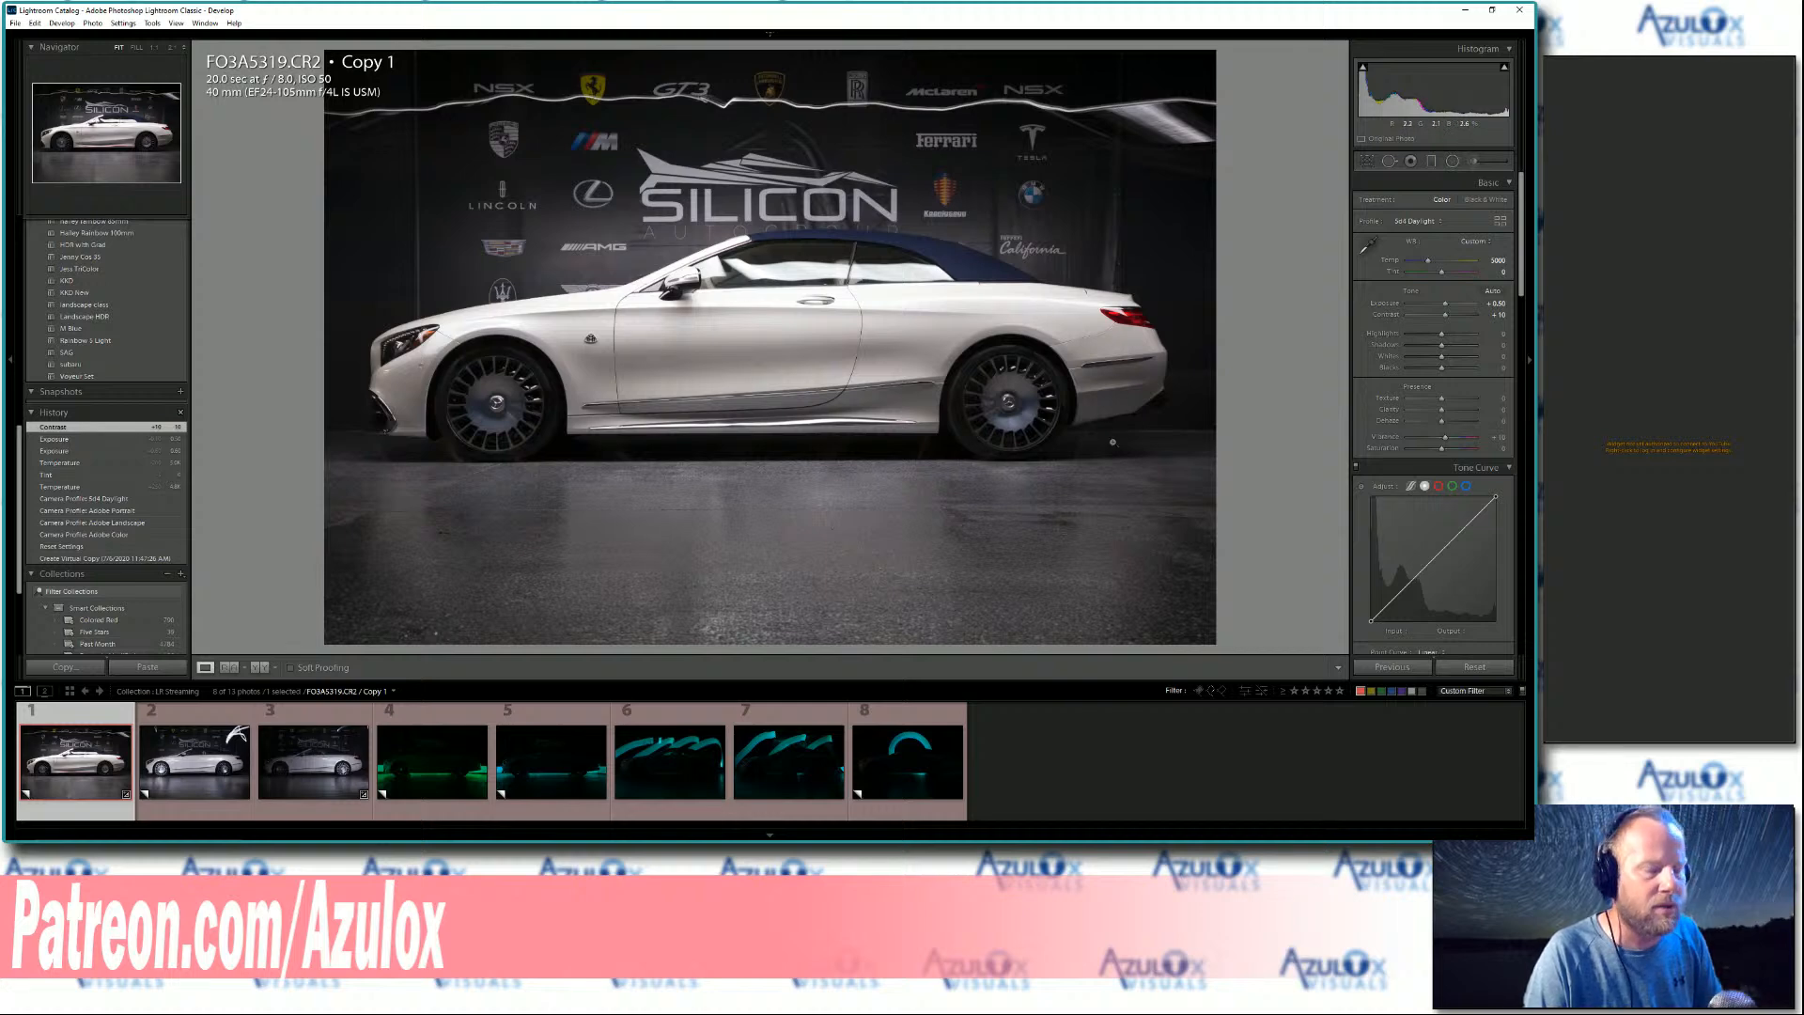
- Add a large inverted radial filter centred over the car's rear wheel area and raise its exposure to brighten the rear half
{"action": "left_click", "coordinate": [1452, 160]}
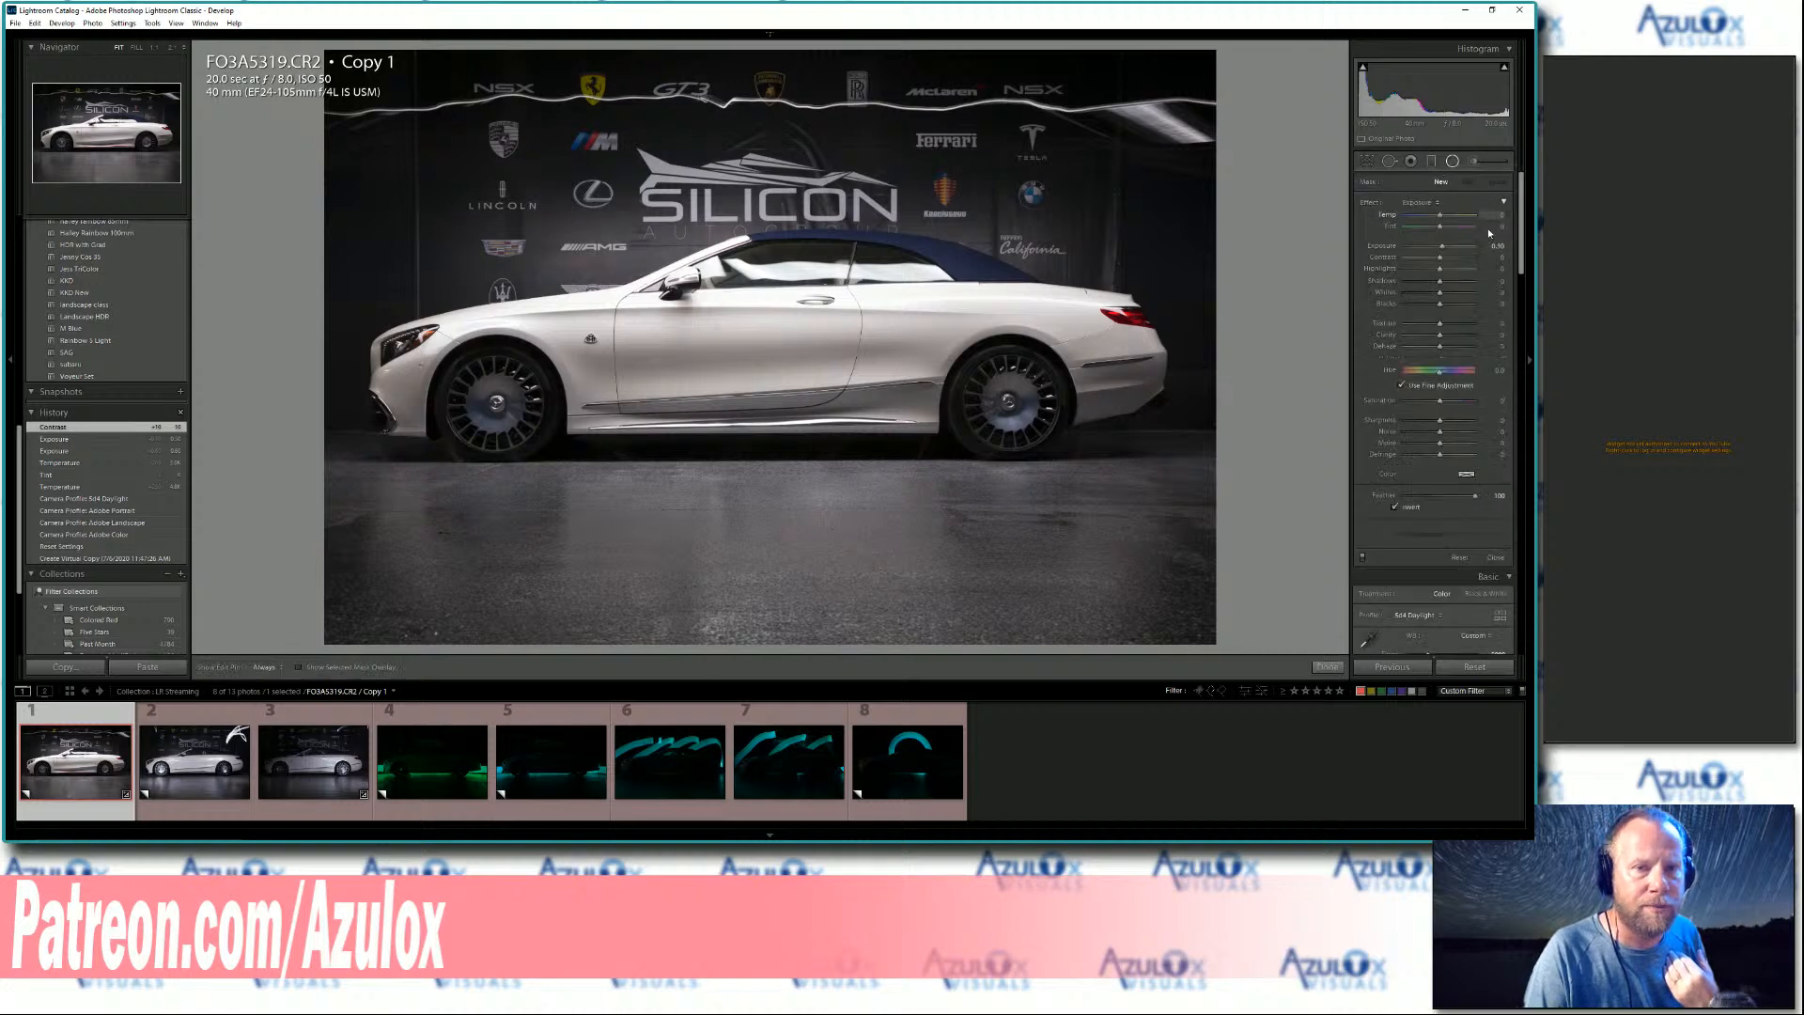
{"action": "left_click_drag", "start_coordinate": [1481, 247], "coordinate": [1485, 247]}
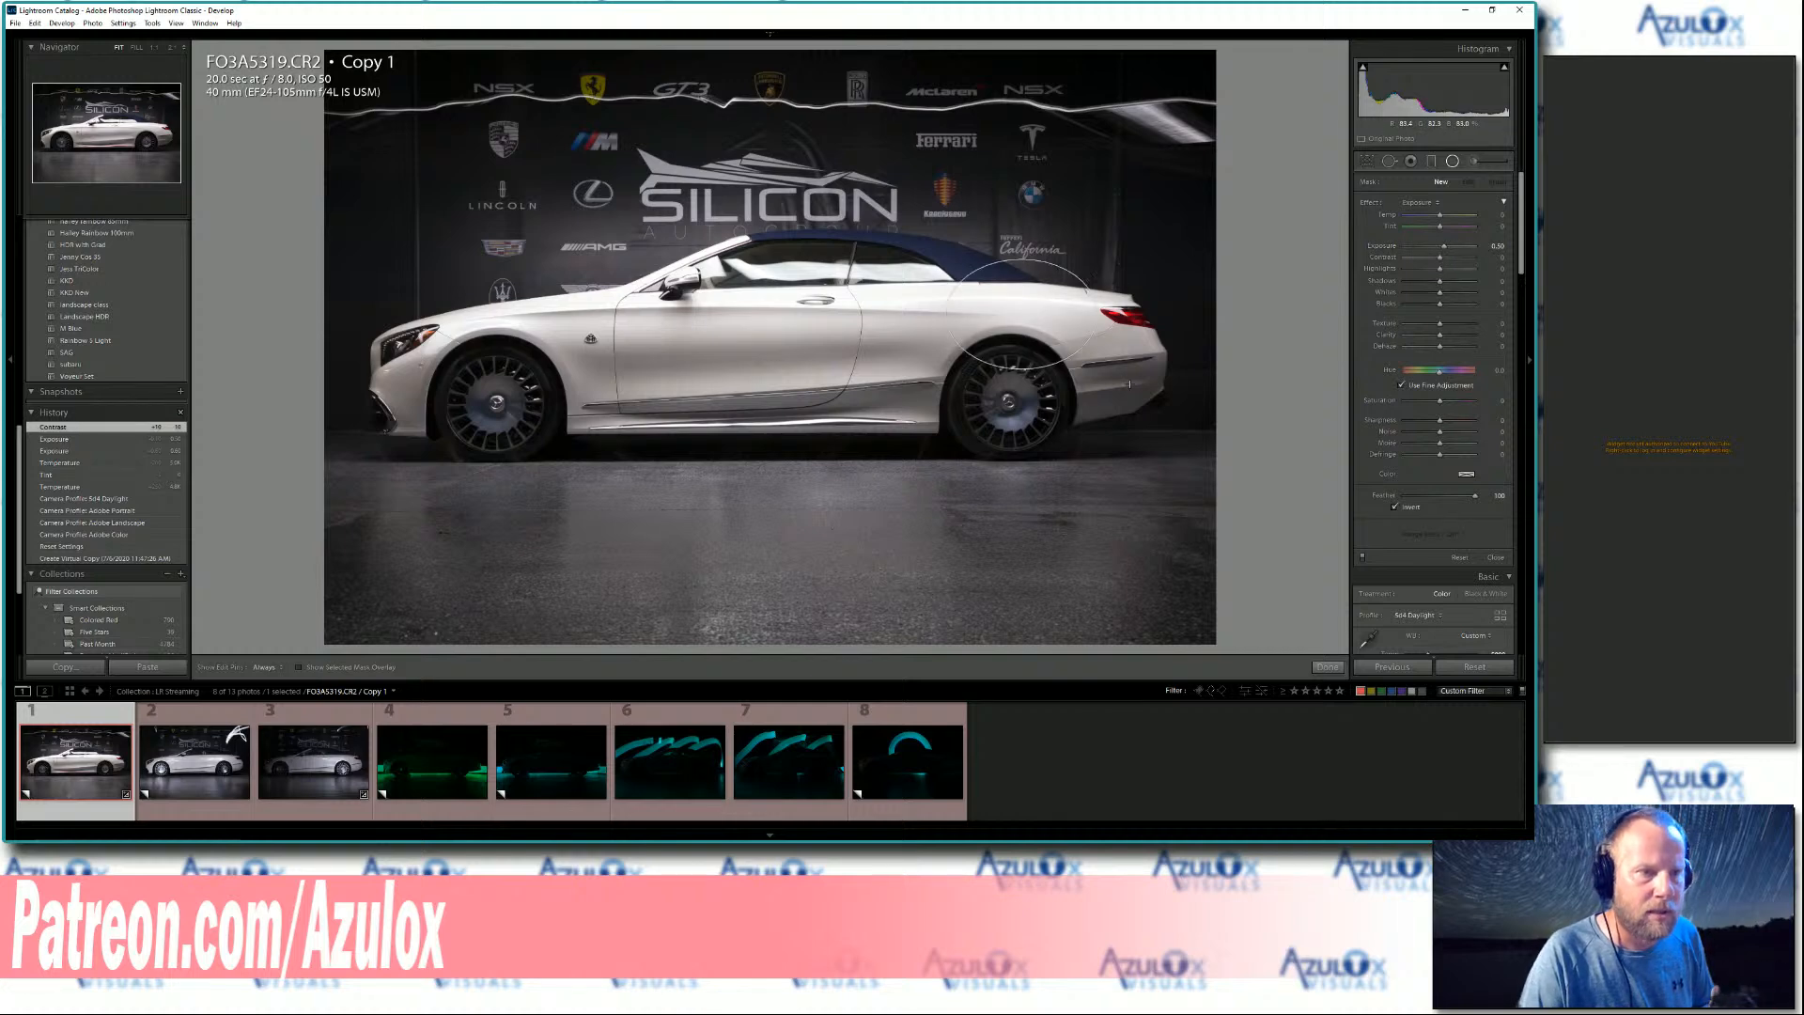
{"action": "left_click_drag", "start_coordinate": [1031, 320], "coordinate": [1343, 465]}
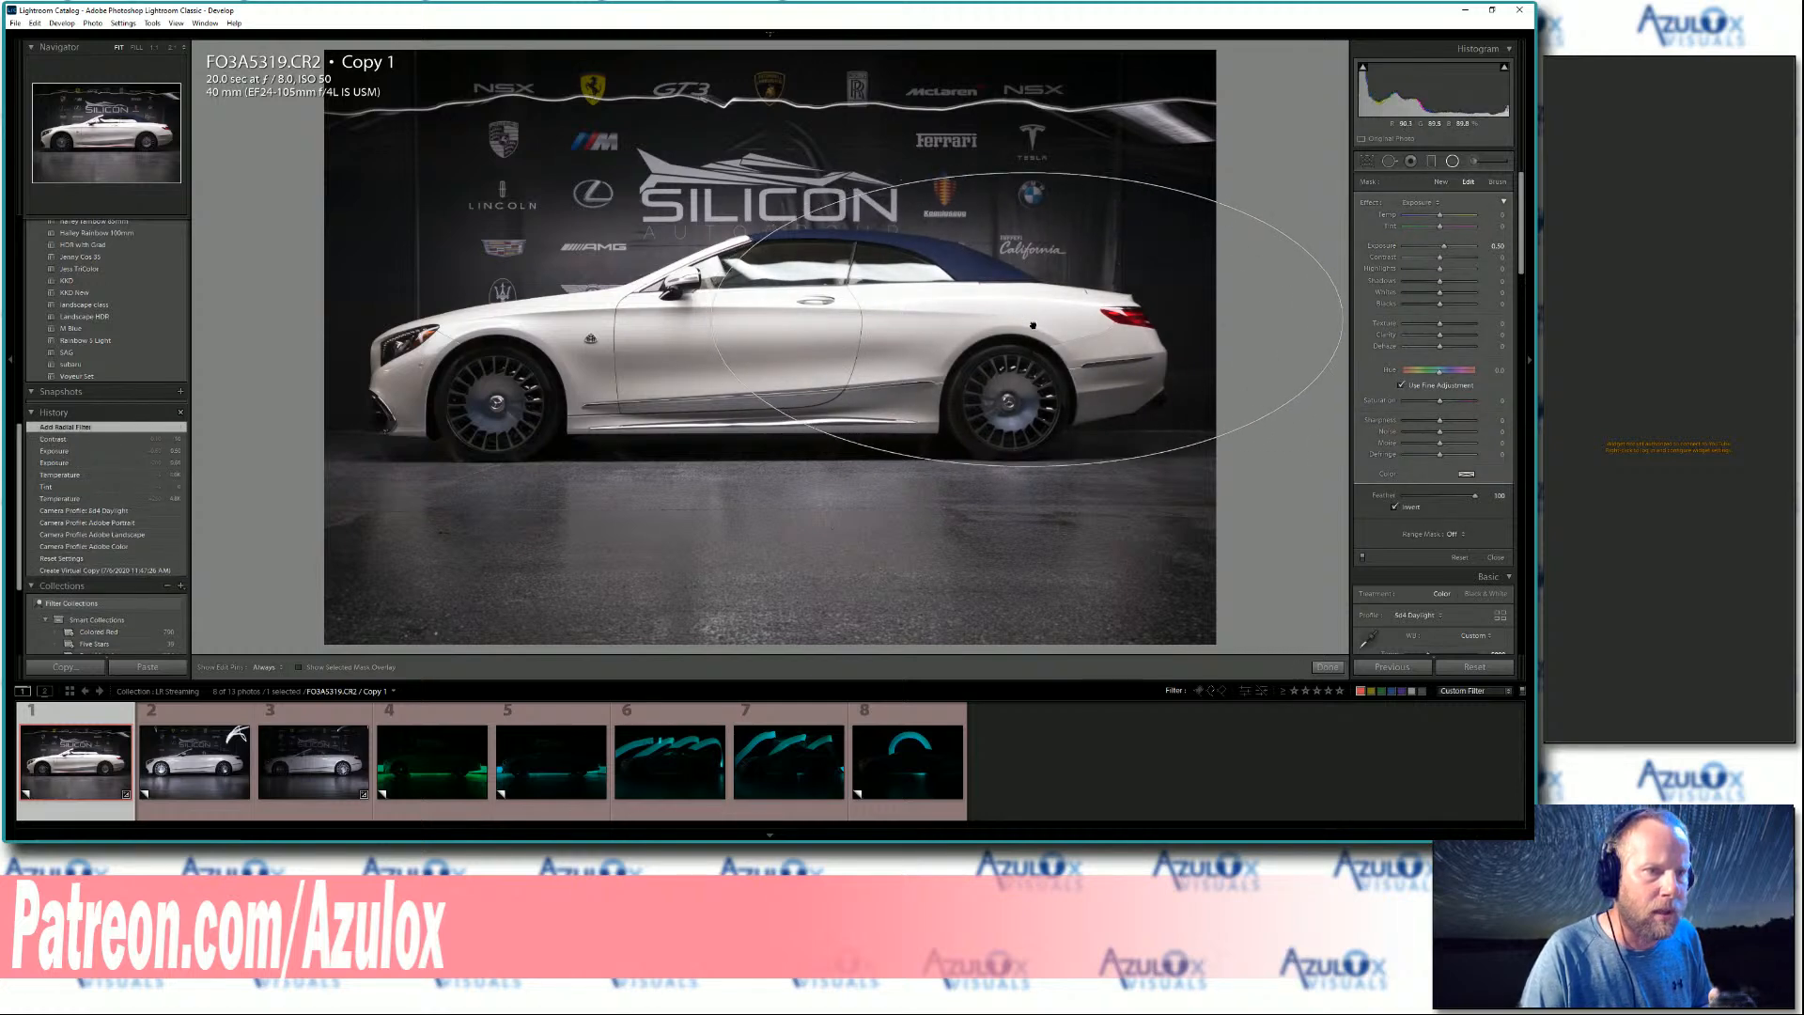
{"action": "left_click_drag", "start_coordinate": [1032, 325], "coordinate": [1069, 347]}
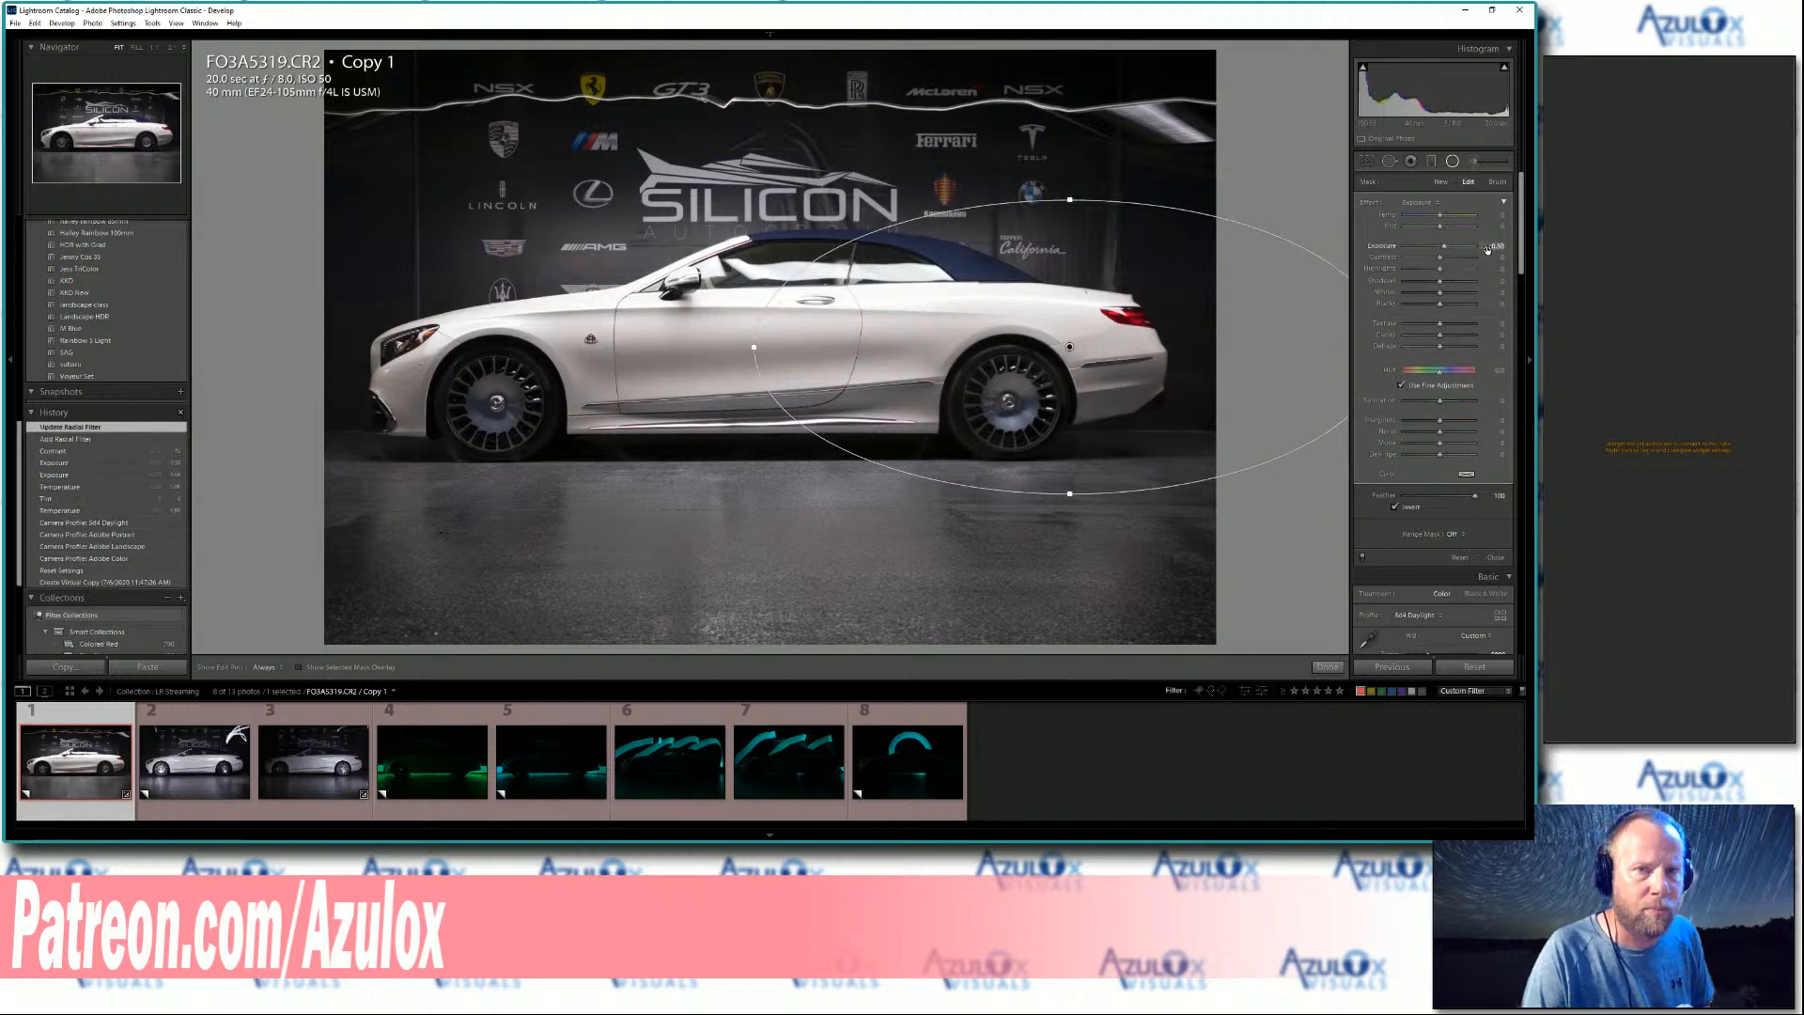
{"action": "key", "text": "Up"}
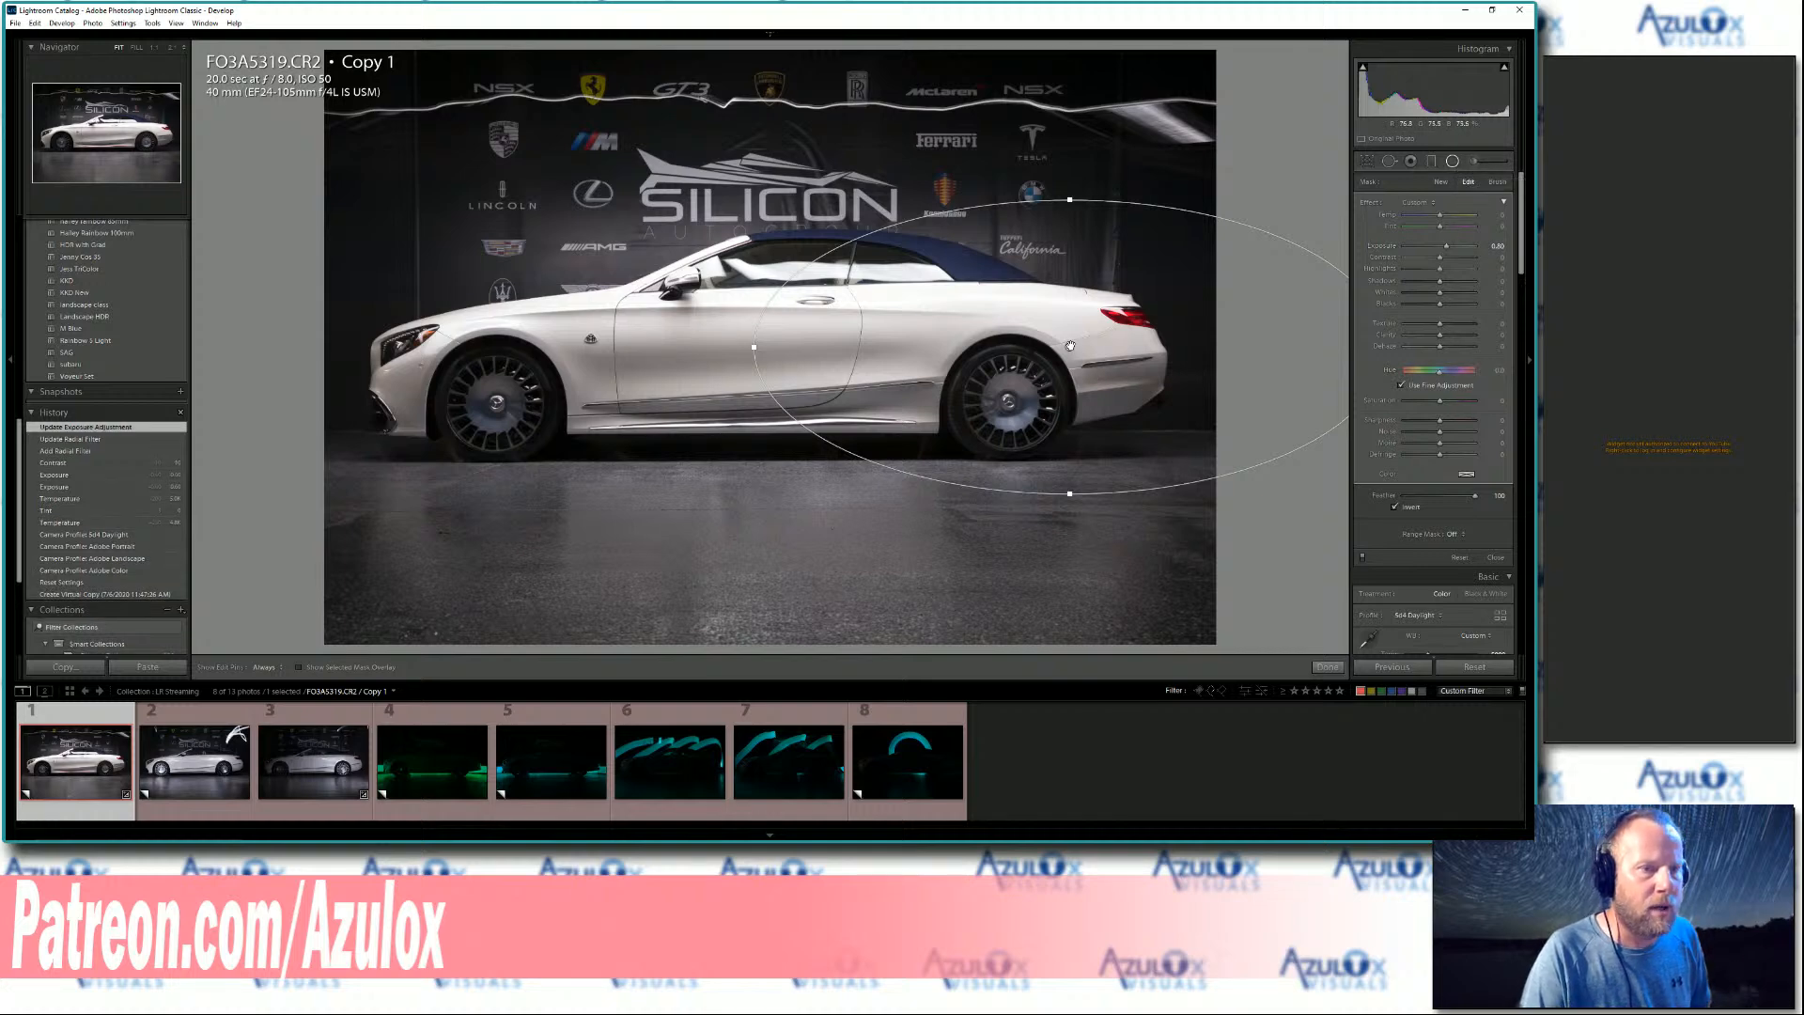
{"action": "mouse_move", "coordinate": [1070, 345]}
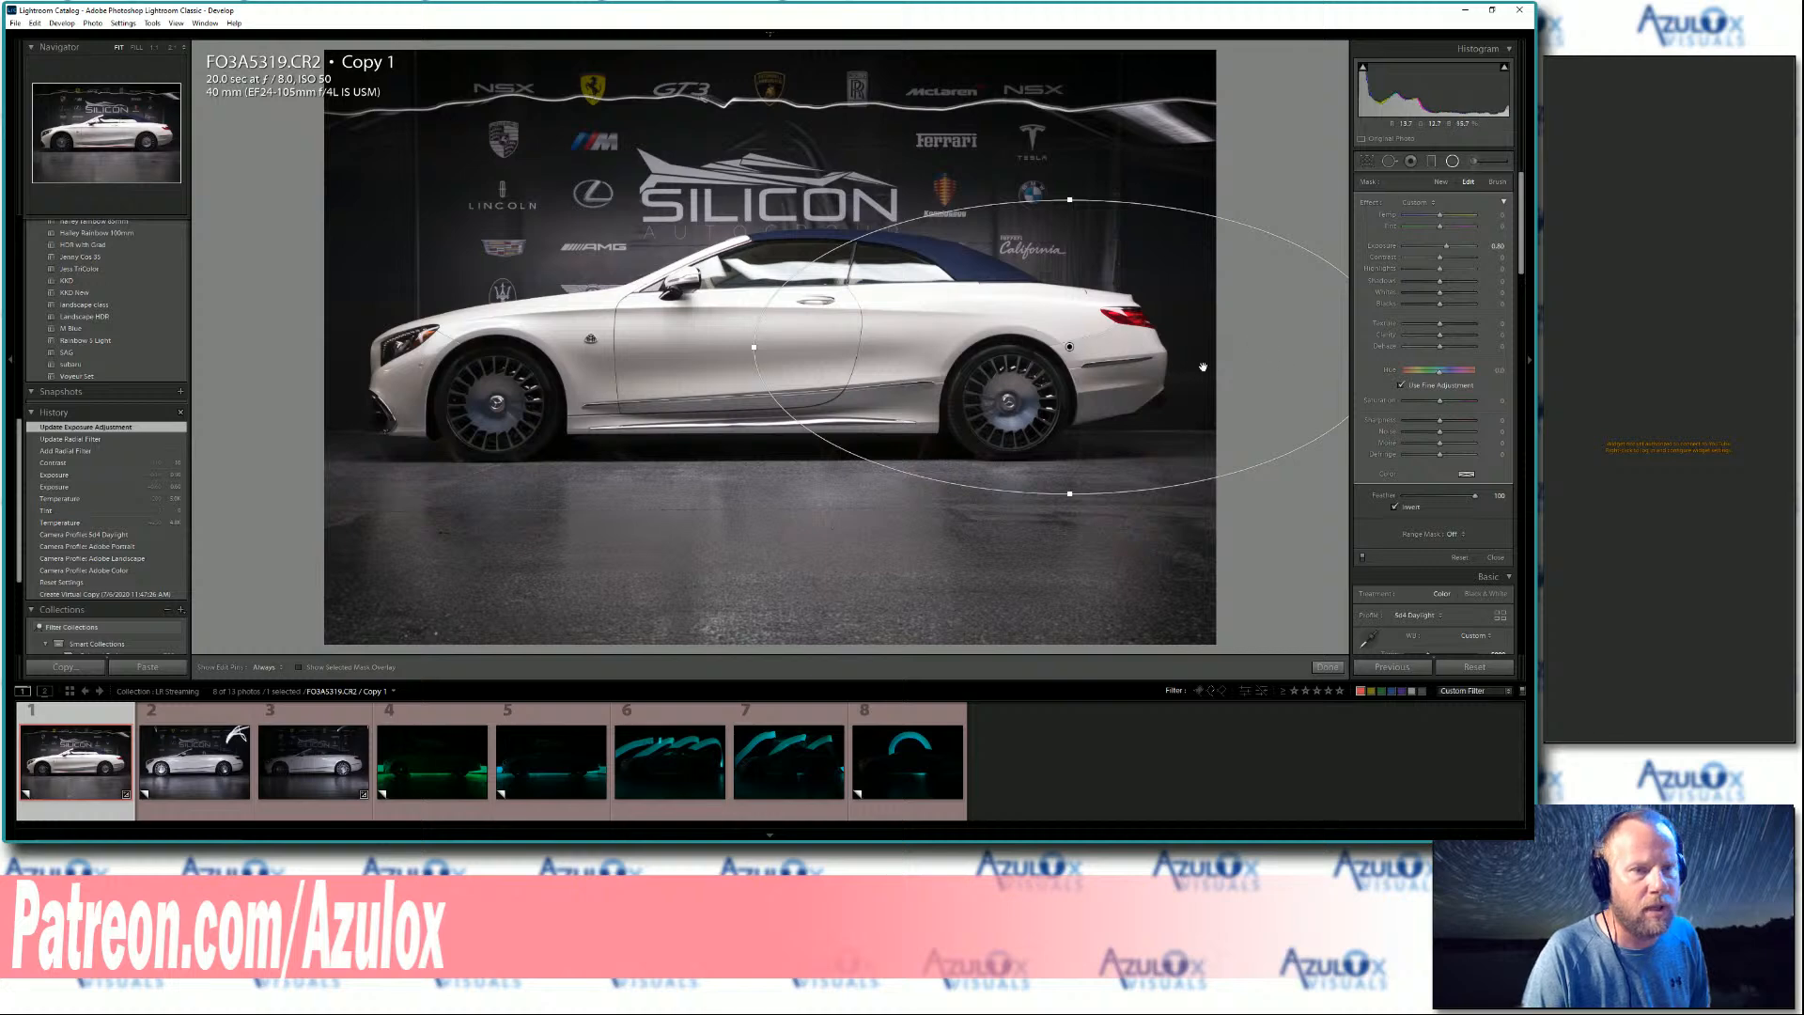
{"action": "left_click", "coordinate": [1451, 161]}
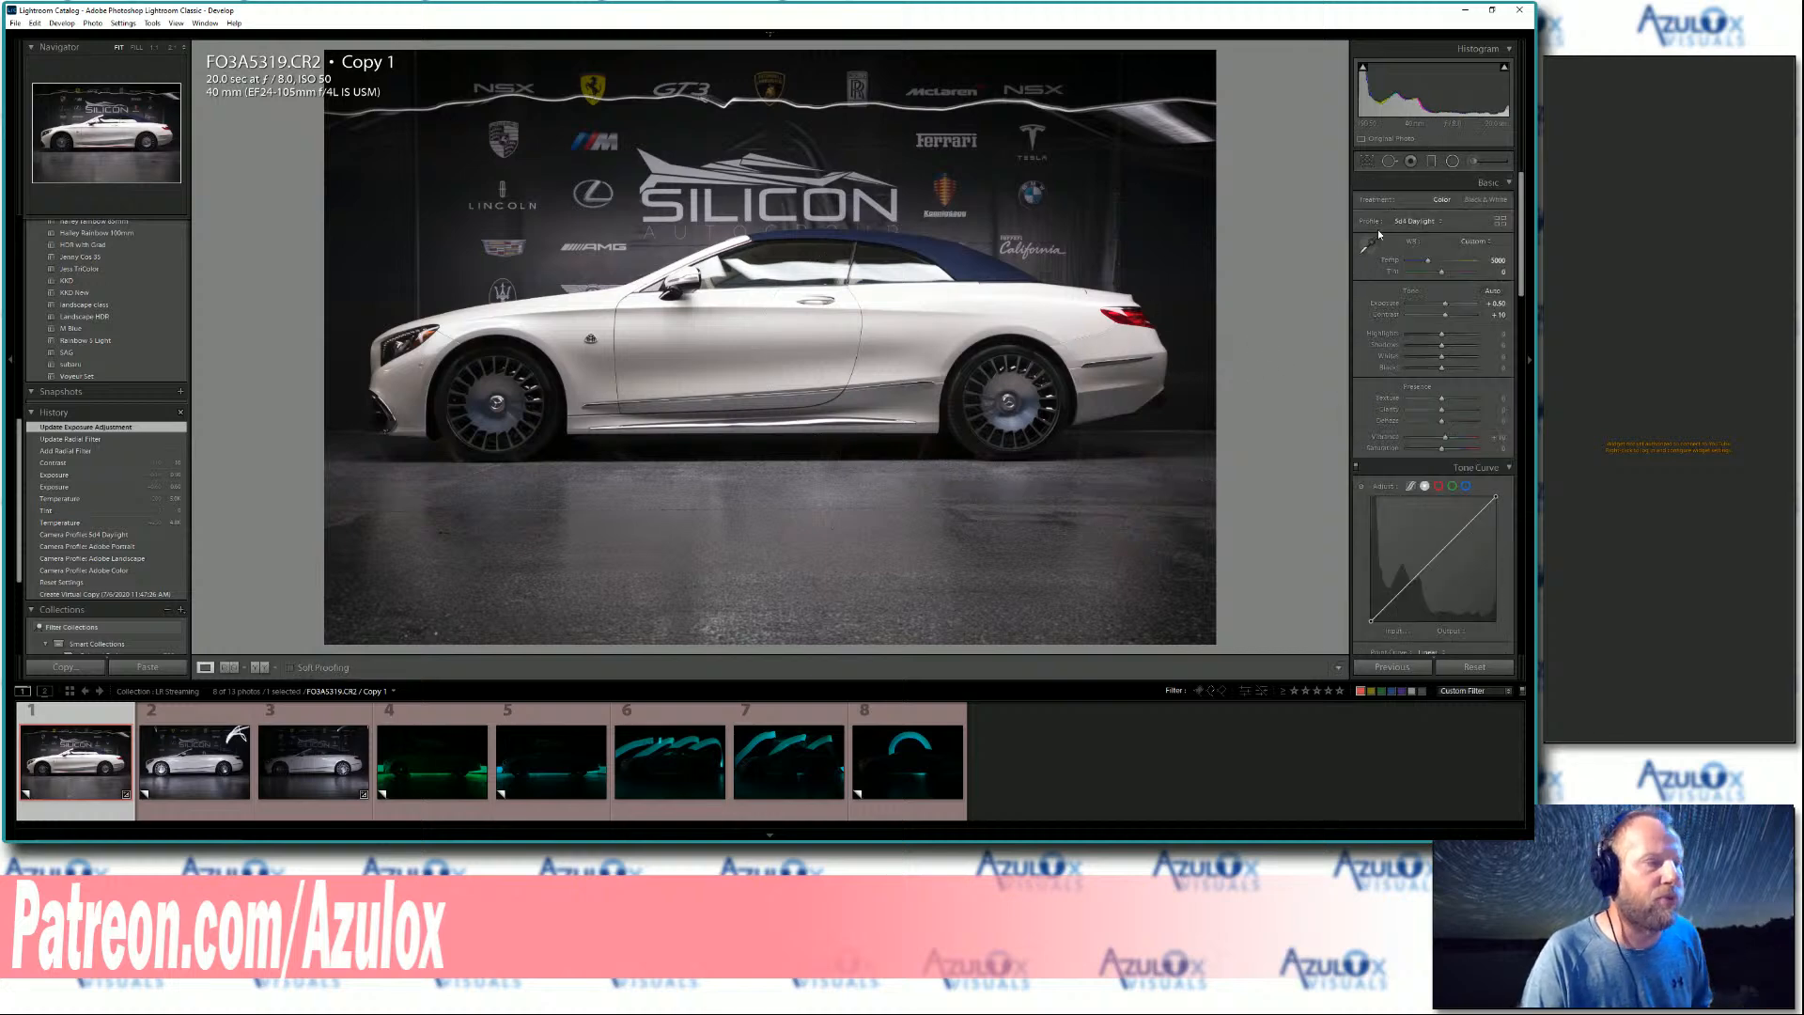
{"action": "left_click", "coordinate": [1454, 162]}
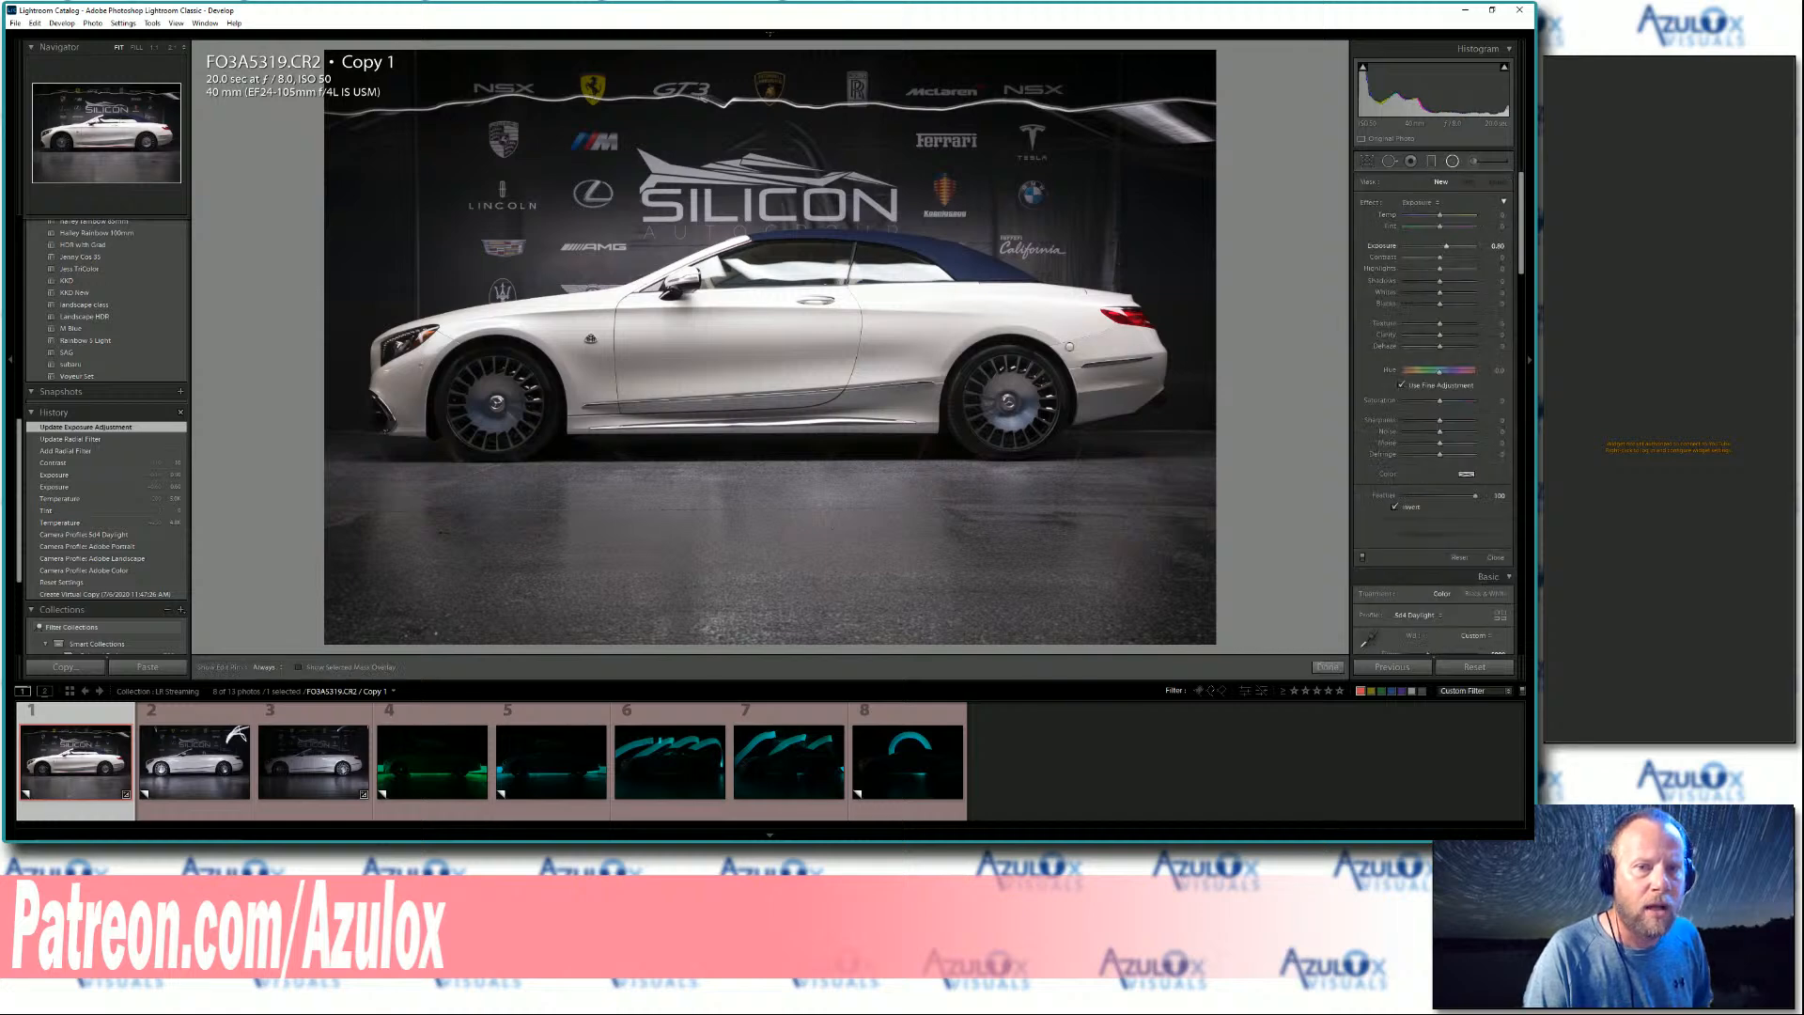
- Add a second large radial filter over the car's front half, set its exposure to 1.00, and widen it towards the rear wheel
{"action": "left_click_drag", "start_coordinate": [417, 310], "coordinate": [700, 460]}
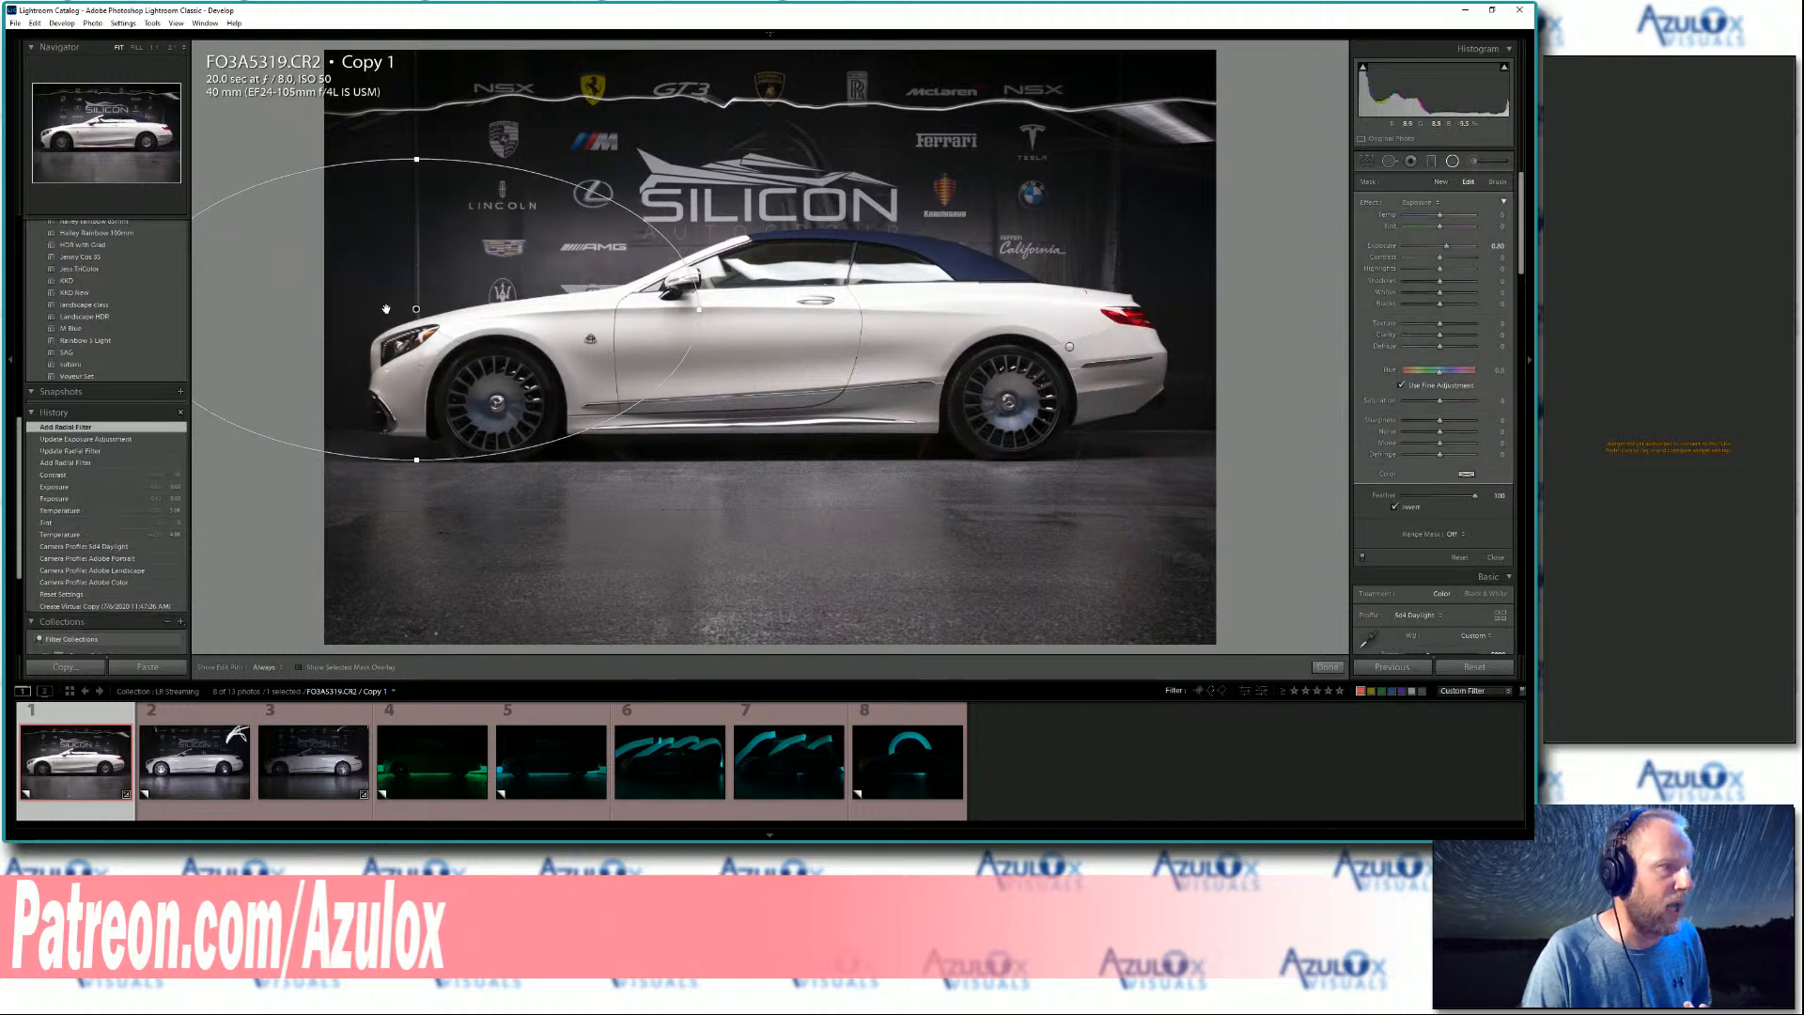
{"action": "left_click_drag", "start_coordinate": [530, 290], "coordinate": [582, 329]}
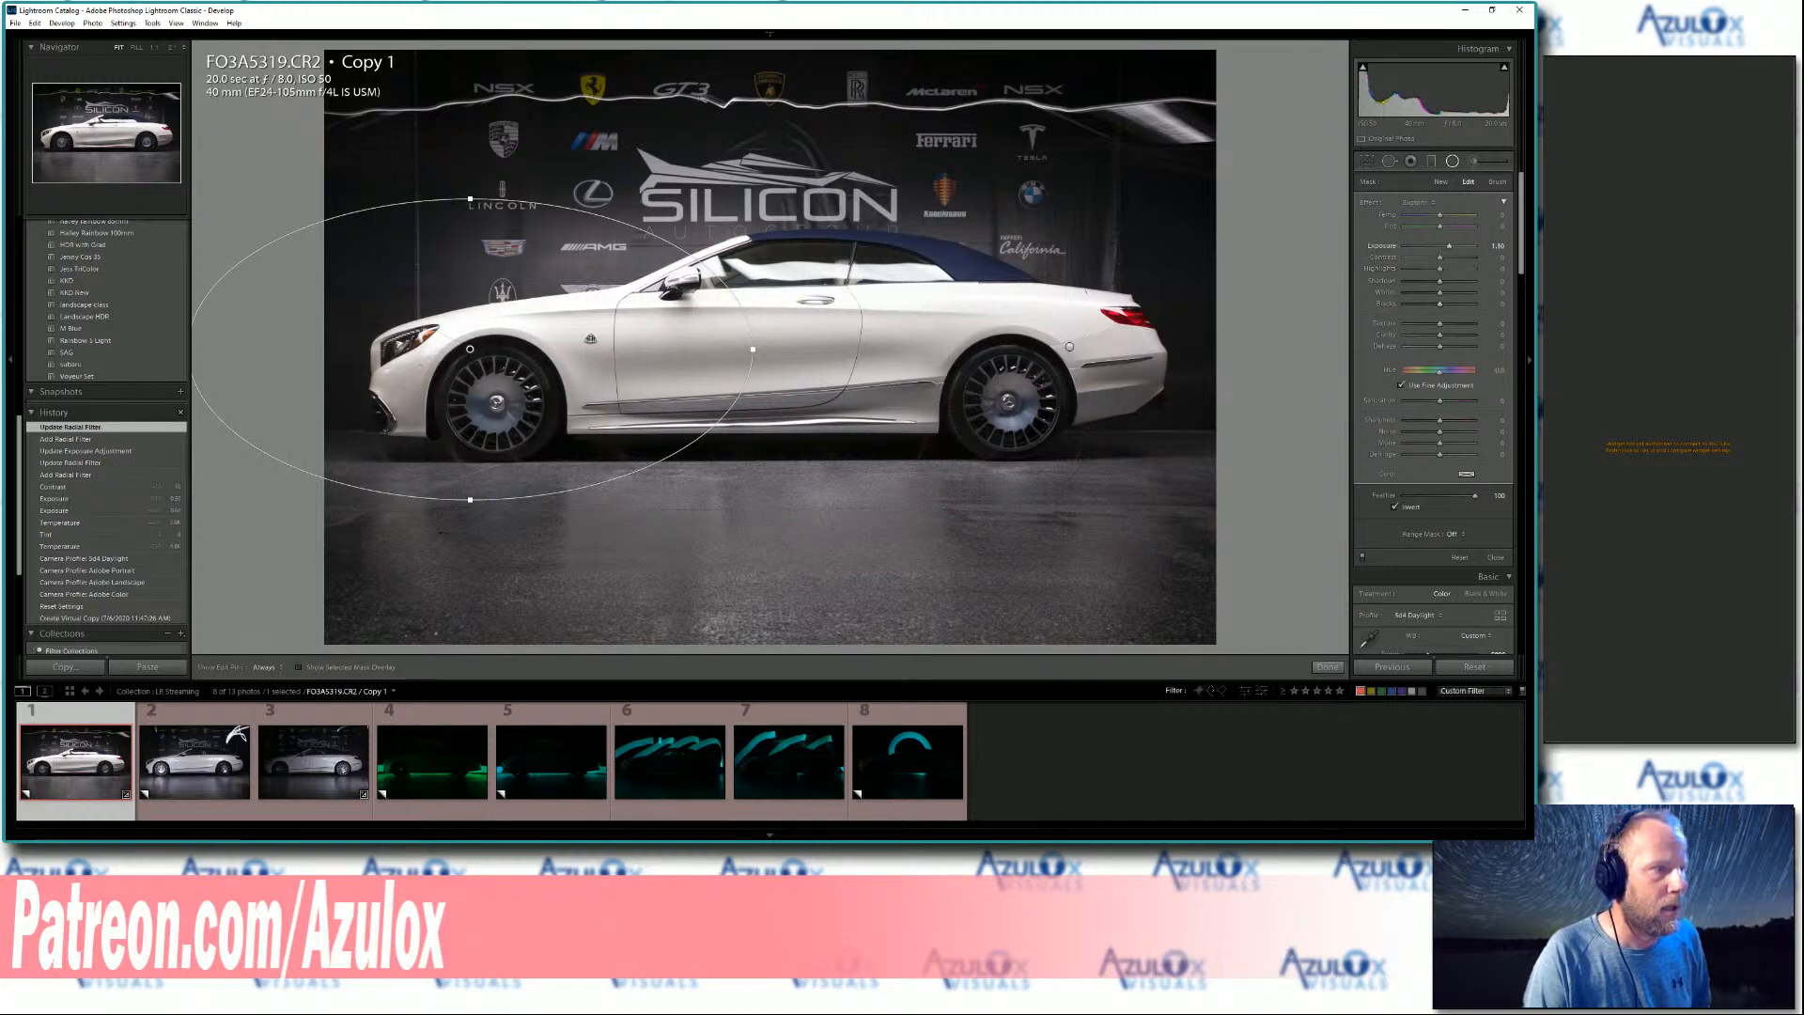
{"action": "left_click_drag", "start_coordinate": [1498, 245], "coordinate": [1512, 246]}
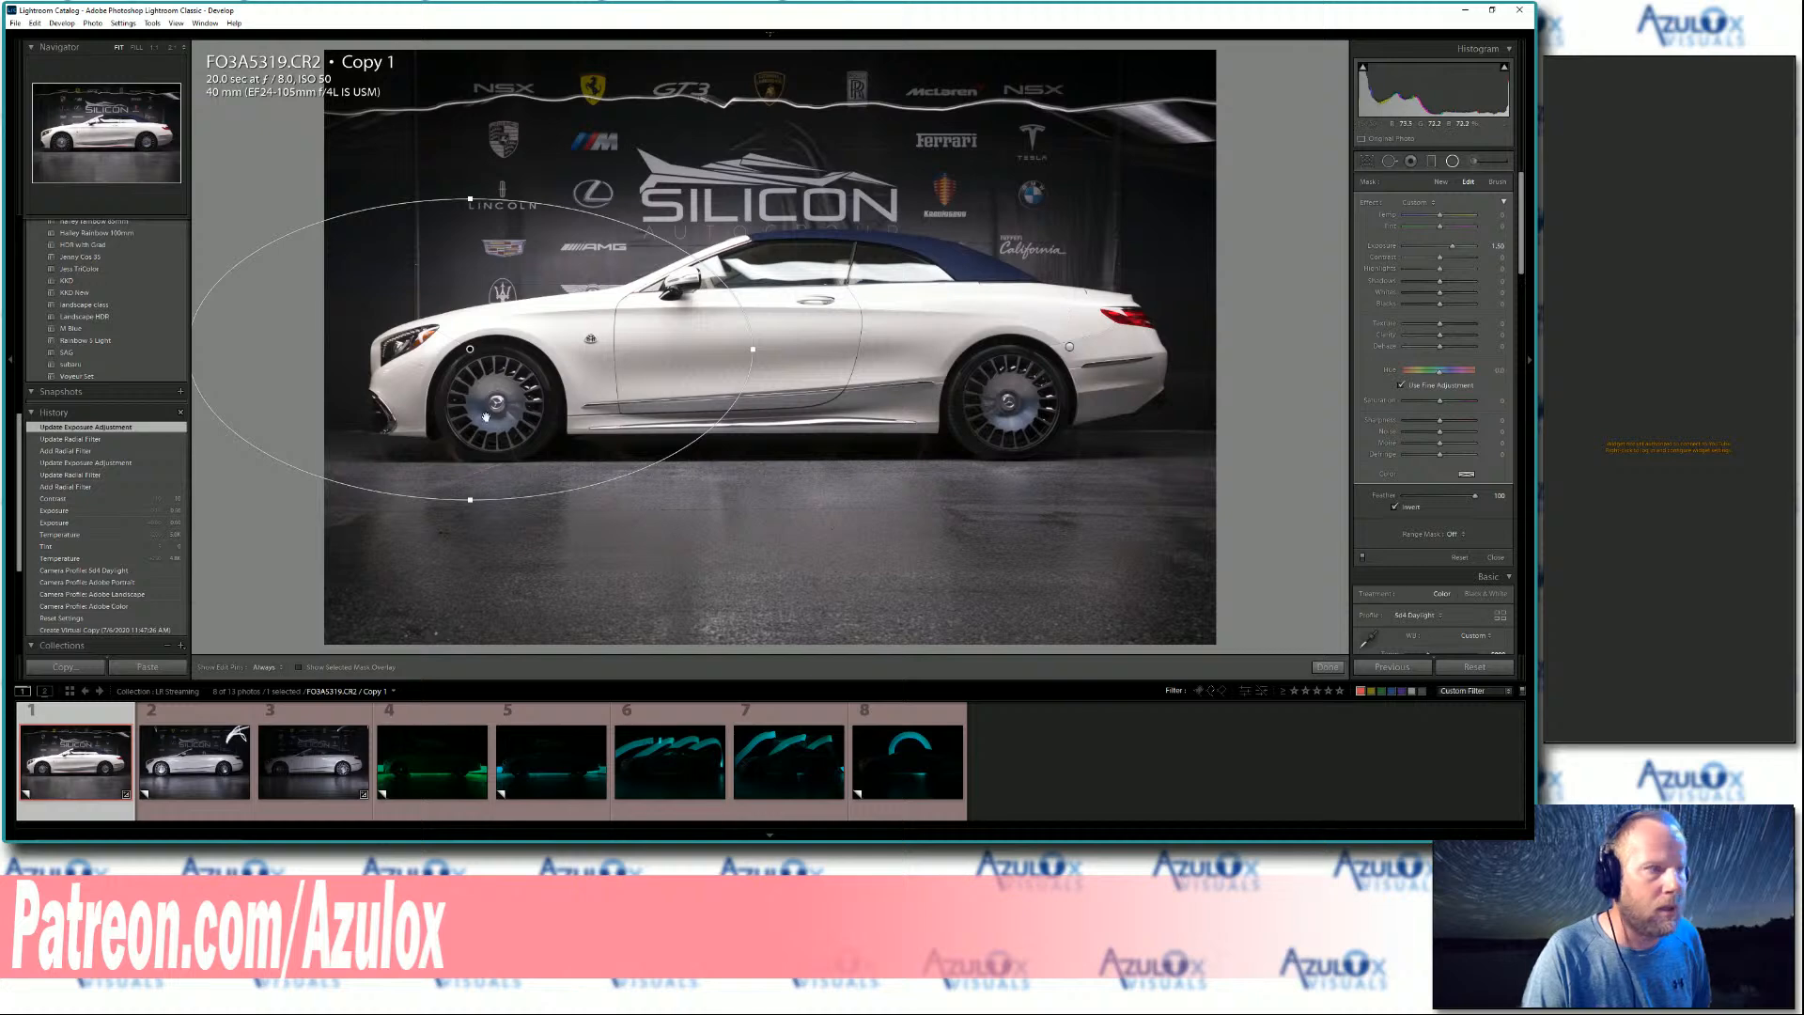
{"action": "left_click_drag", "start_coordinate": [466, 350], "coordinate": [457, 349]}
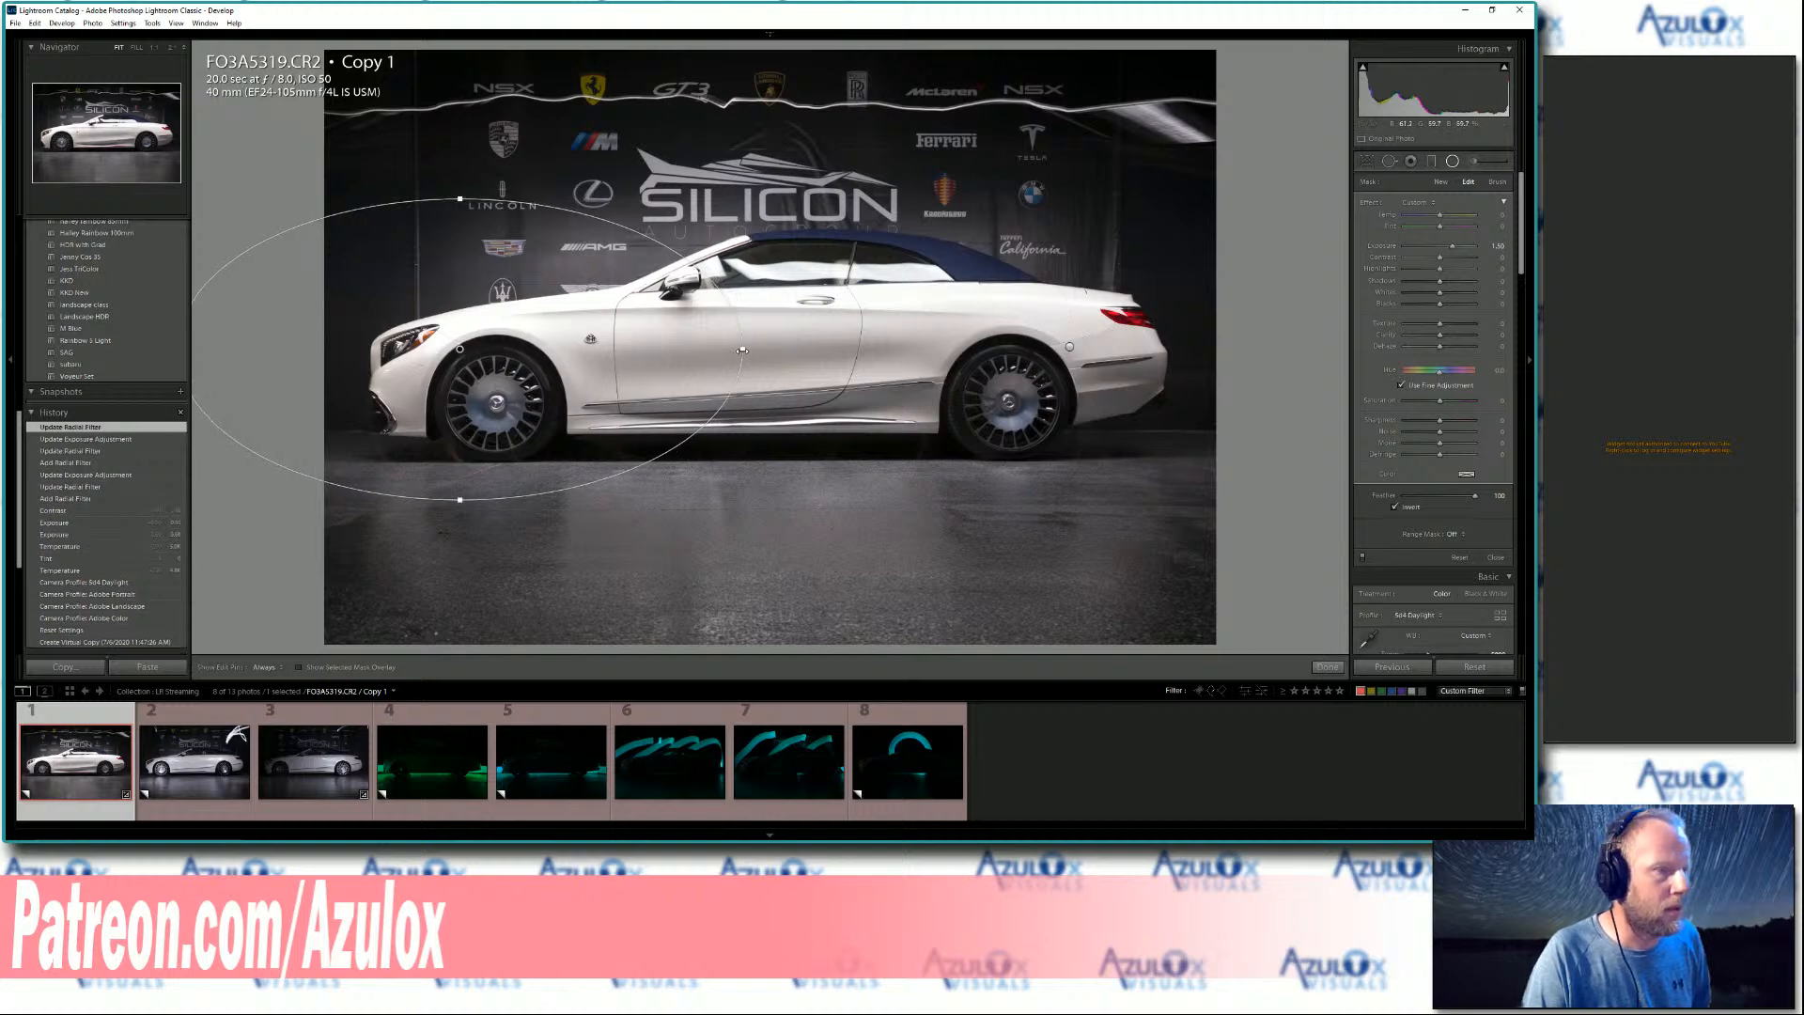
{"action": "left_click_drag", "start_coordinate": [742, 350], "coordinate": [945, 349]}
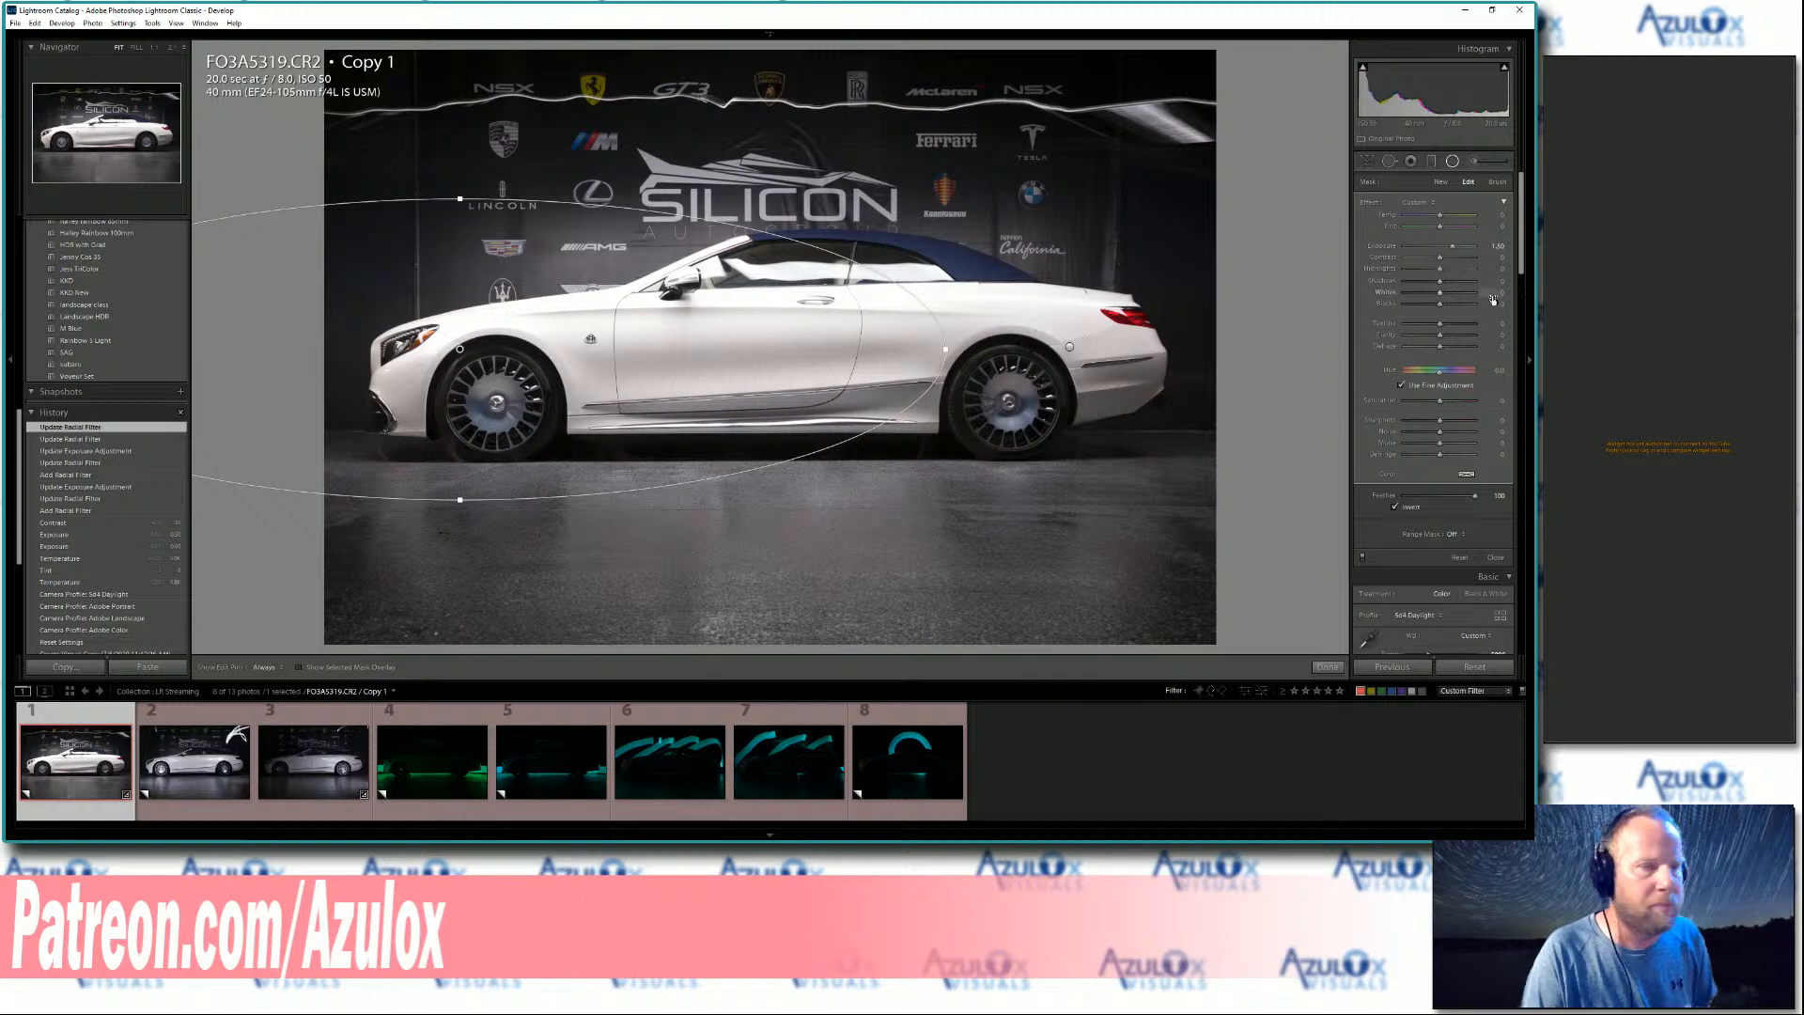
- Raise the whites, highlights and shadows of the front radial filter slightly, and finish editing it
{"action": "left_click_drag", "start_coordinate": [1493, 298], "coordinate": [1496, 297]}
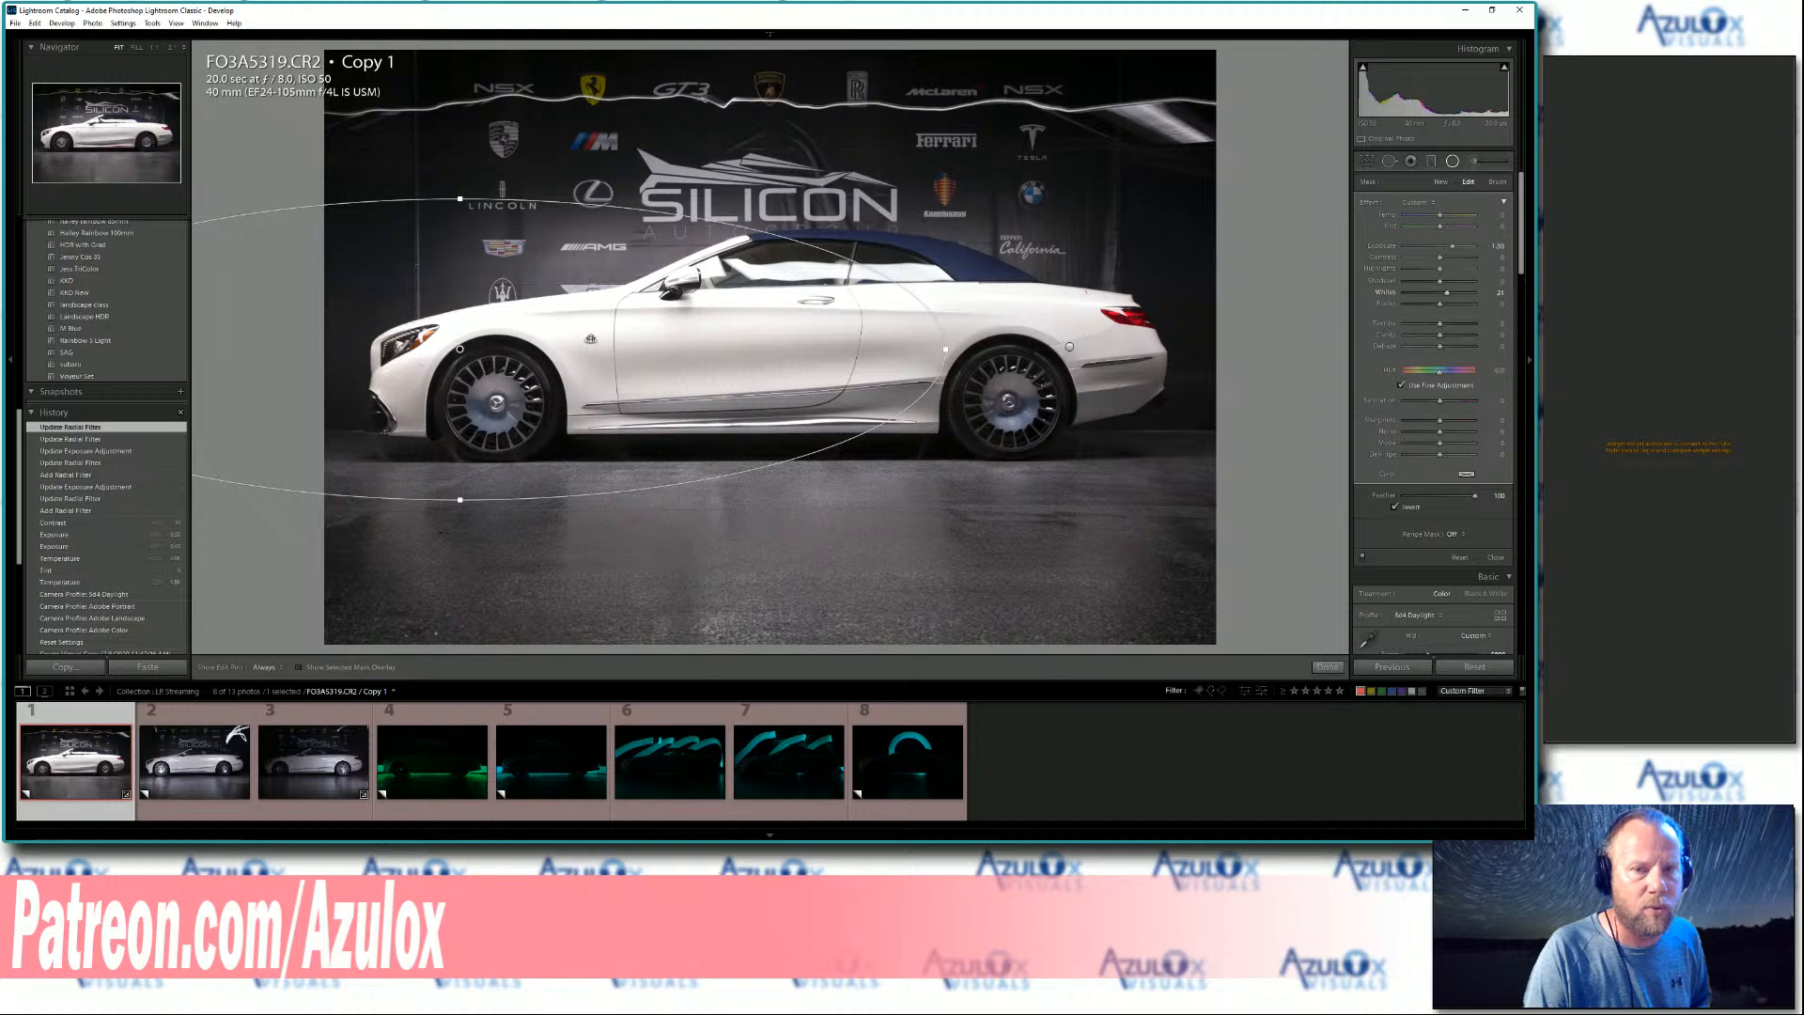
{"action": "left_click", "coordinate": [1493, 293]}
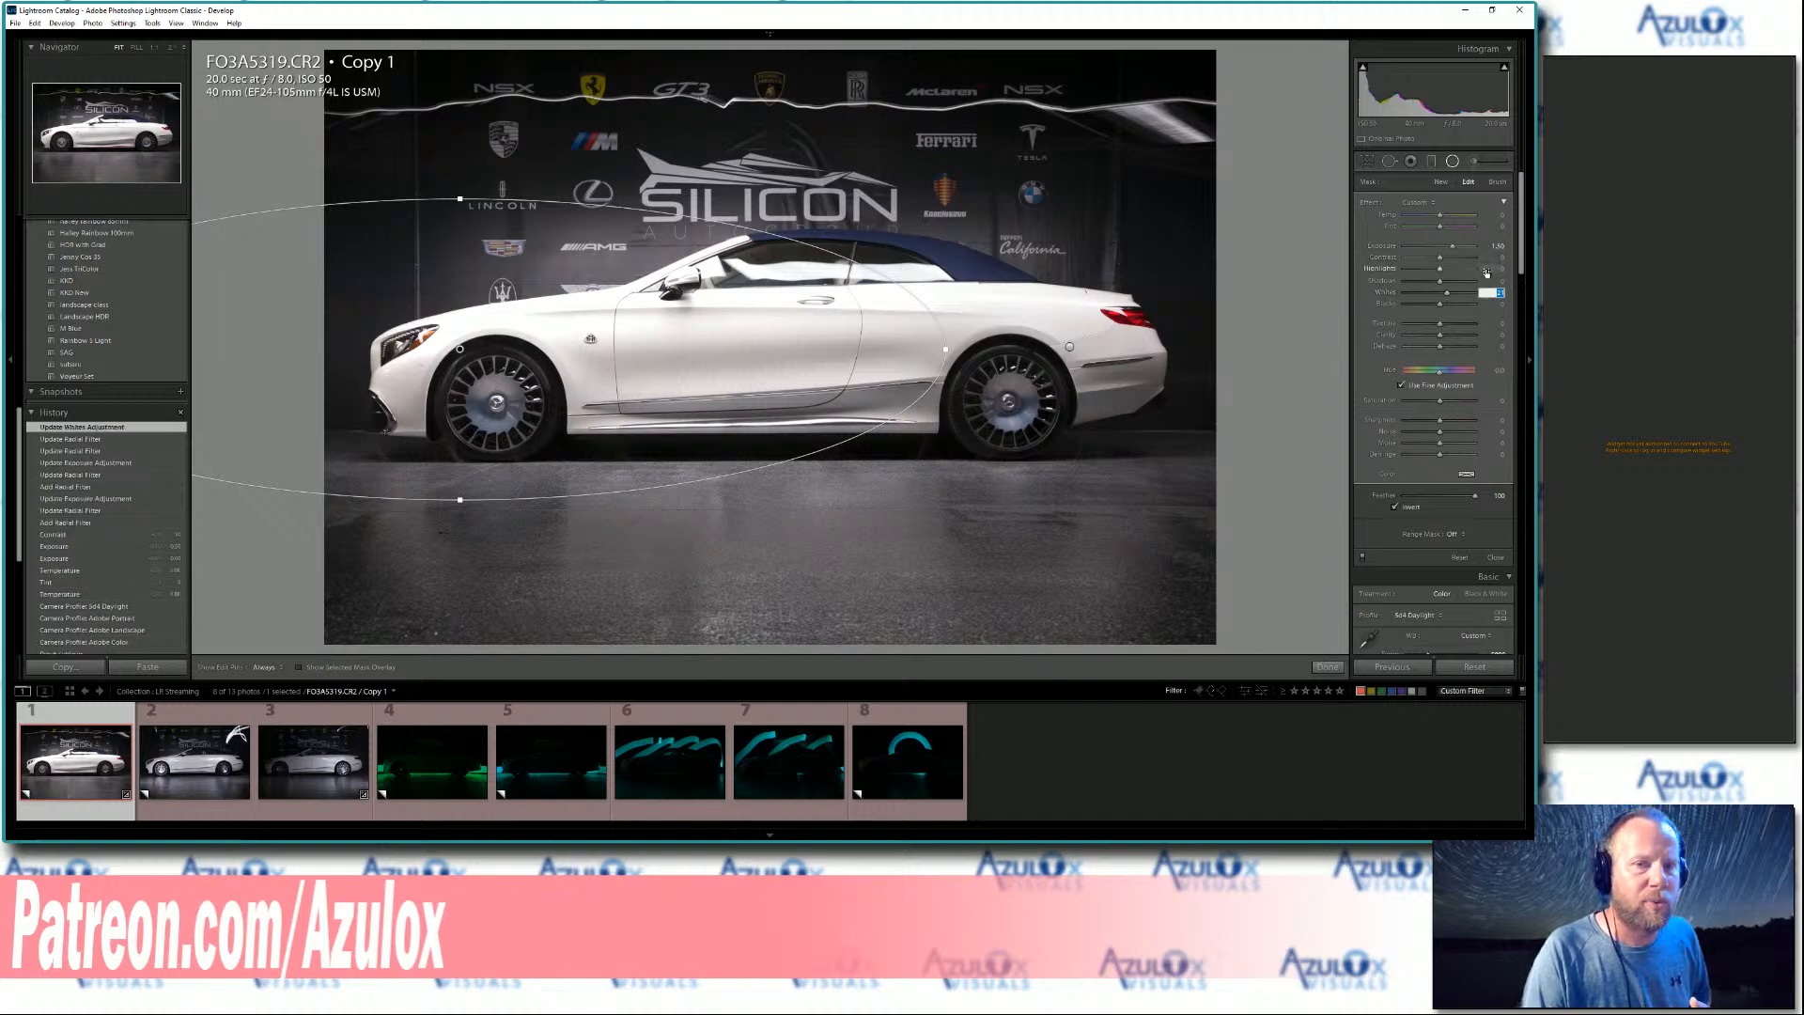
{"action": "left_click_drag", "start_coordinate": [1441, 268], "coordinate": [1446, 269]}
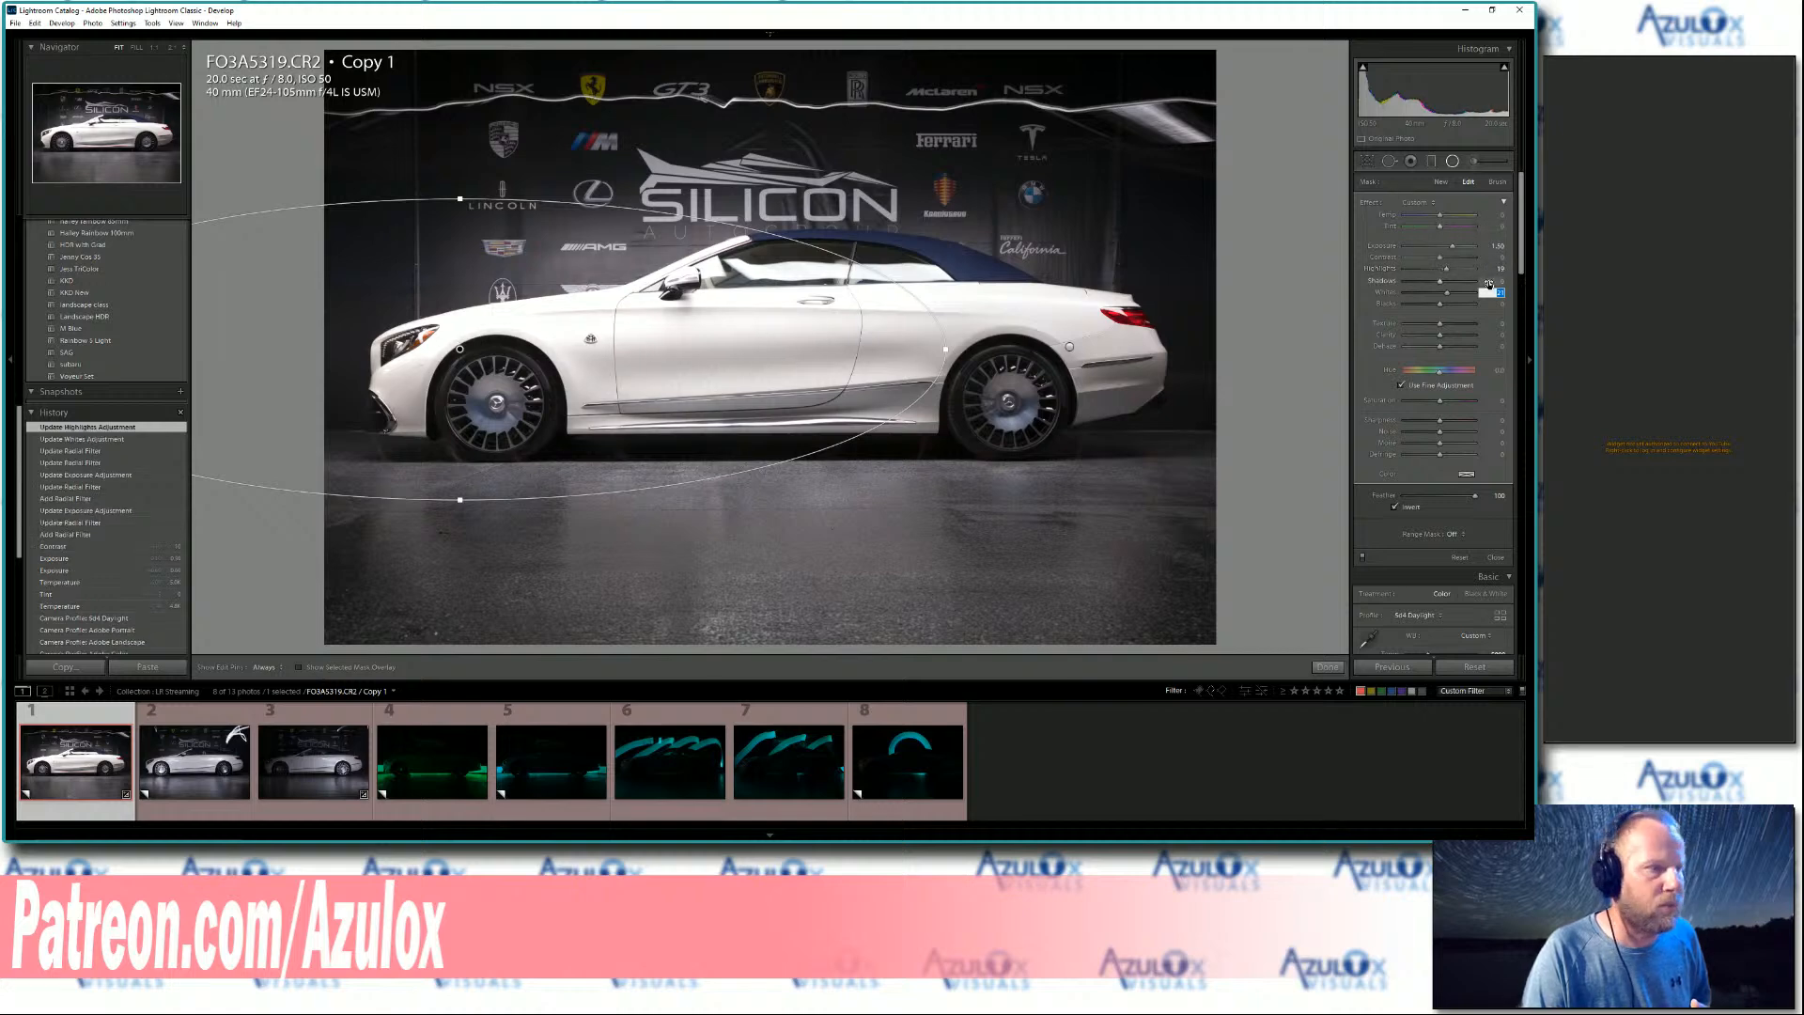
{"action": "left_click_drag", "start_coordinate": [1488, 283], "coordinate": [1496, 283]}
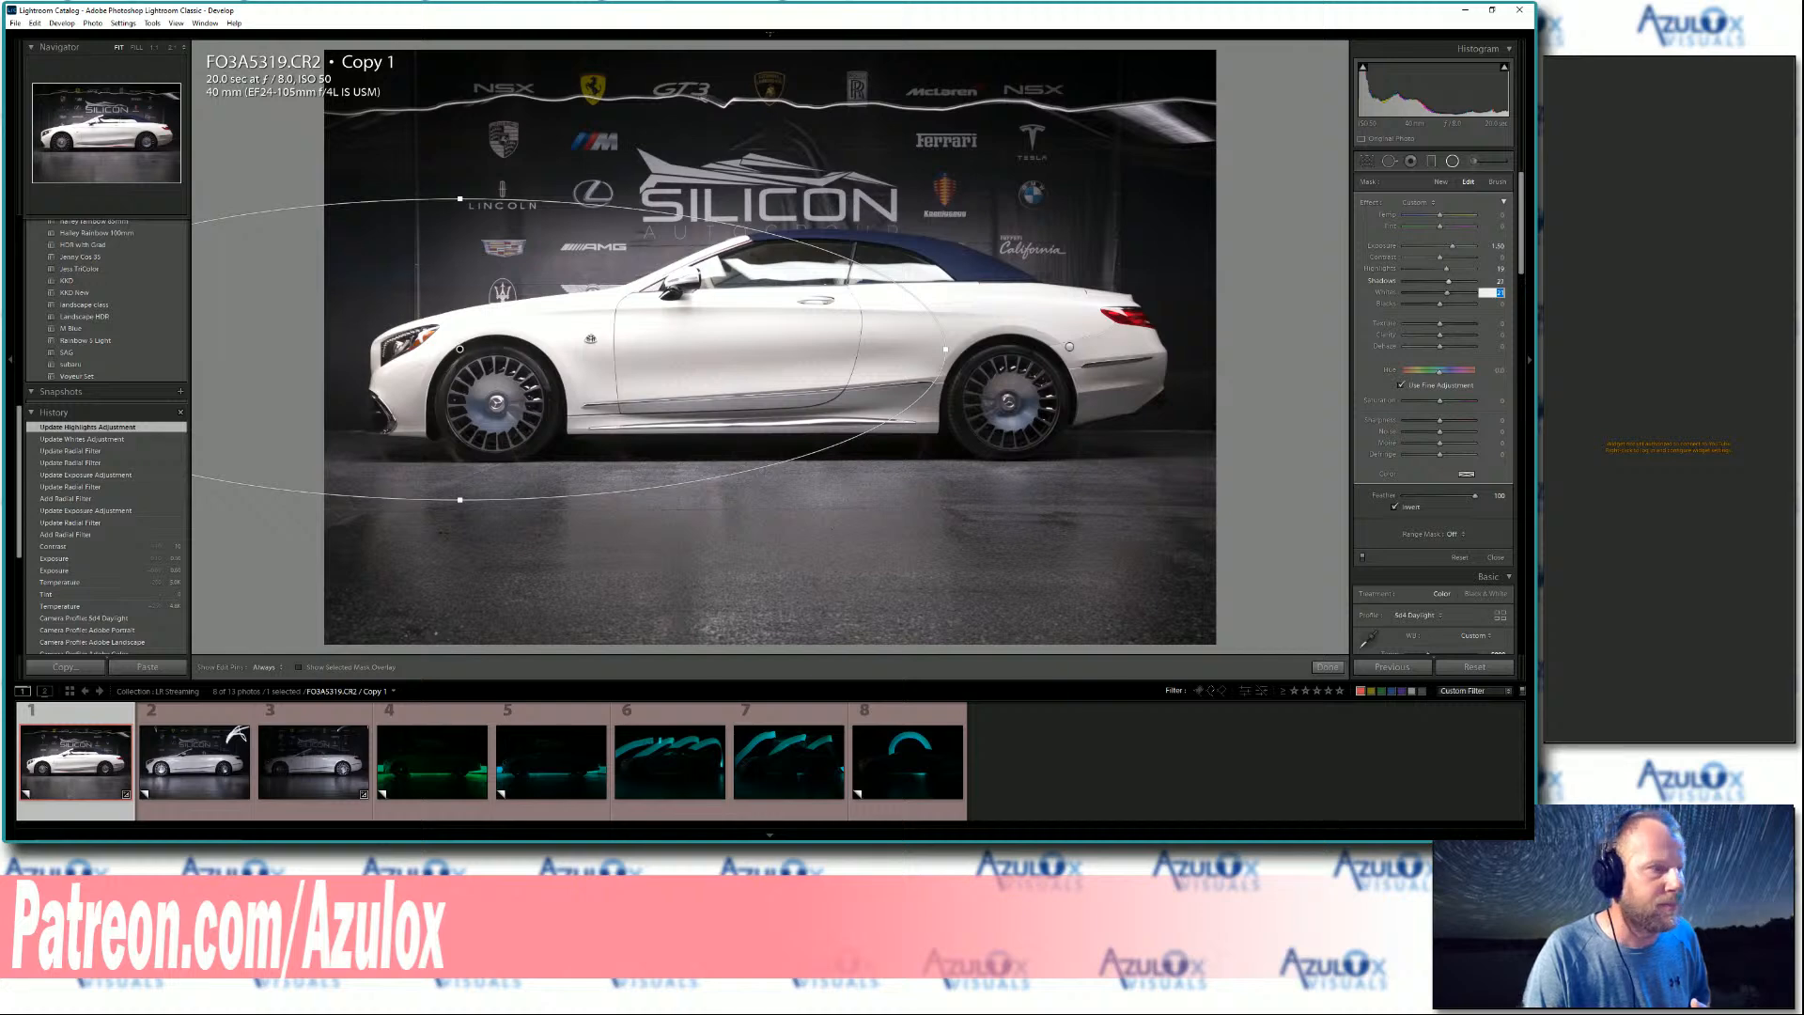
{"action": "key", "text": "Return"}
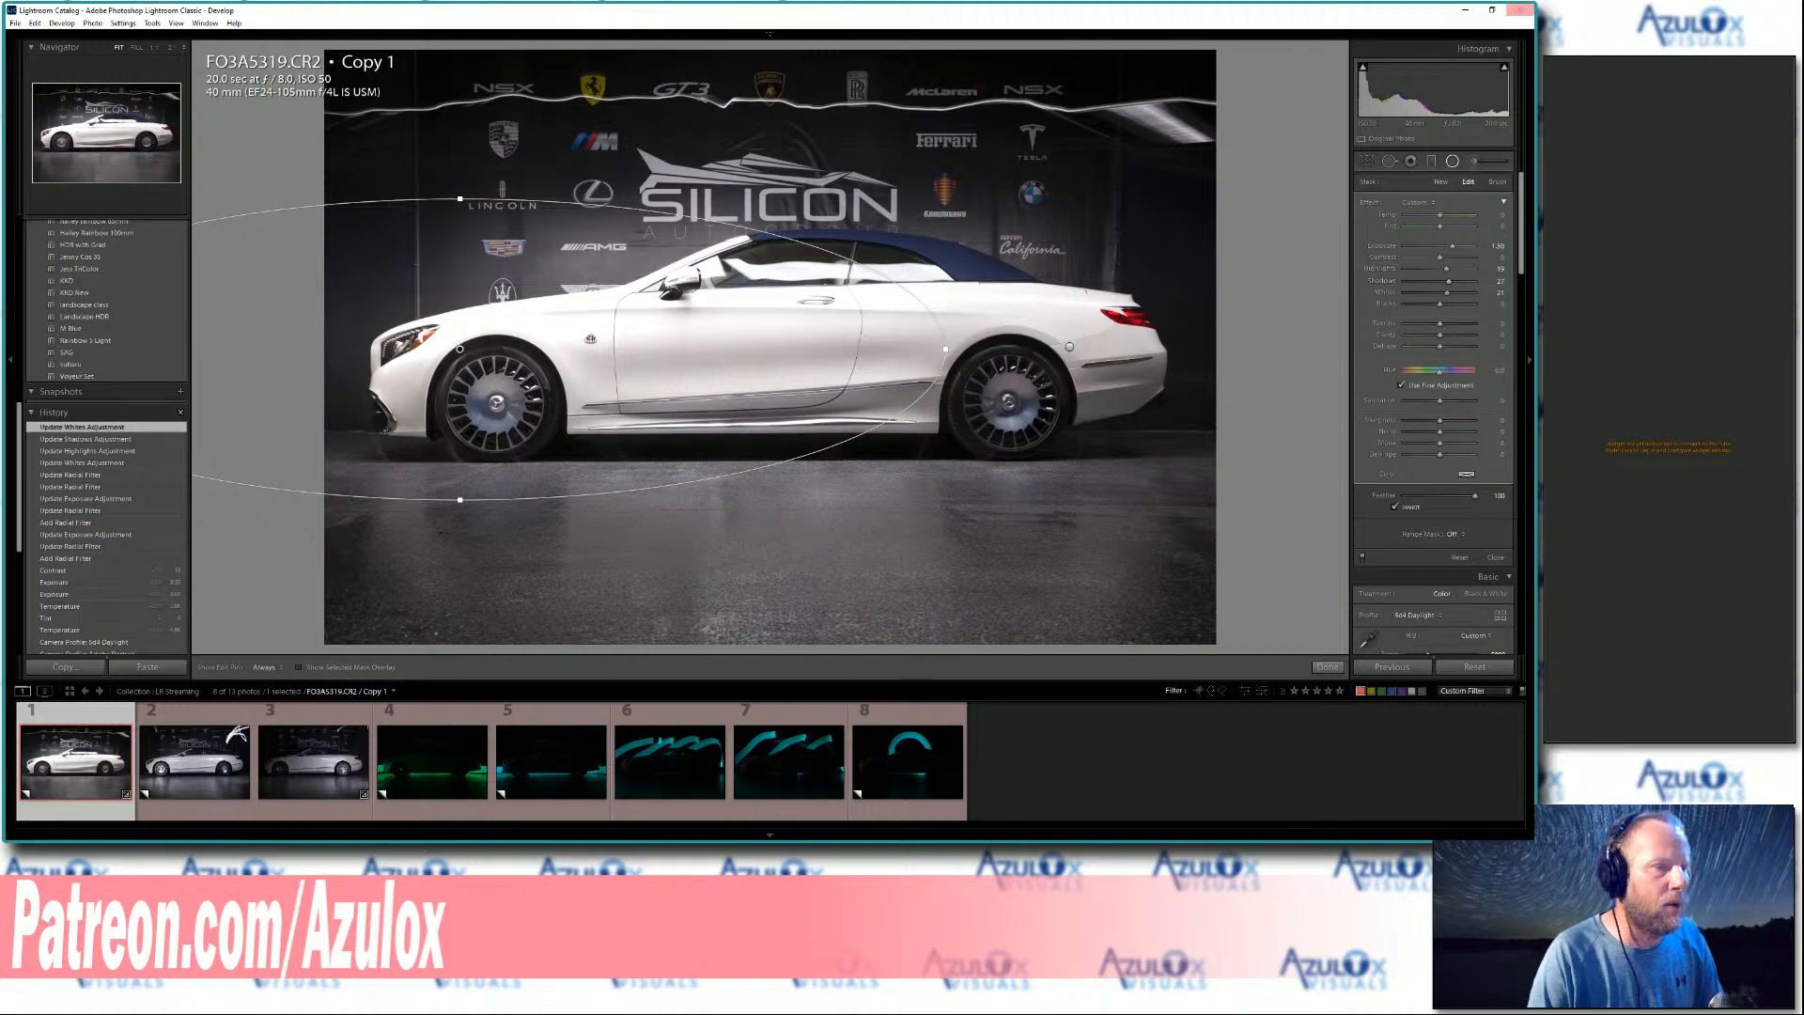
{"action": "left_click", "coordinate": [1453, 164]}
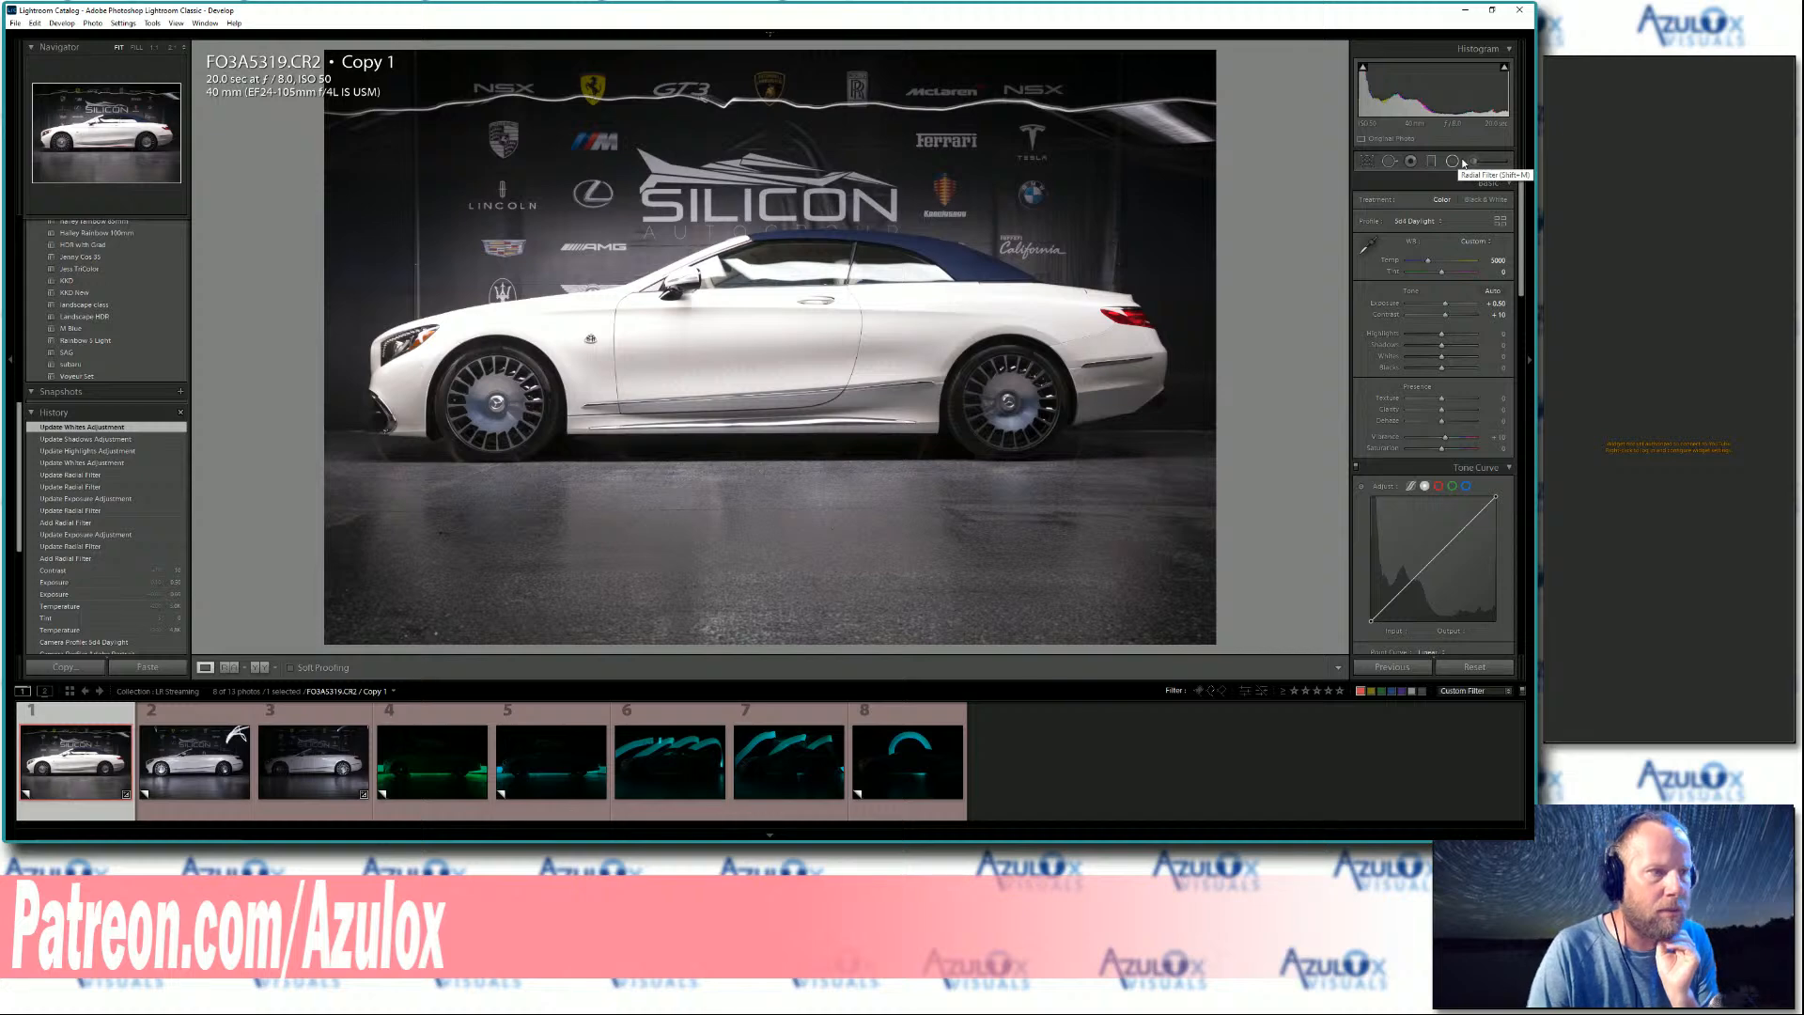
- Select the rear radial filter and slightly raise its highlights, shadows and exposure to match the front half
{"action": "left_click", "coordinate": [1463, 164]}
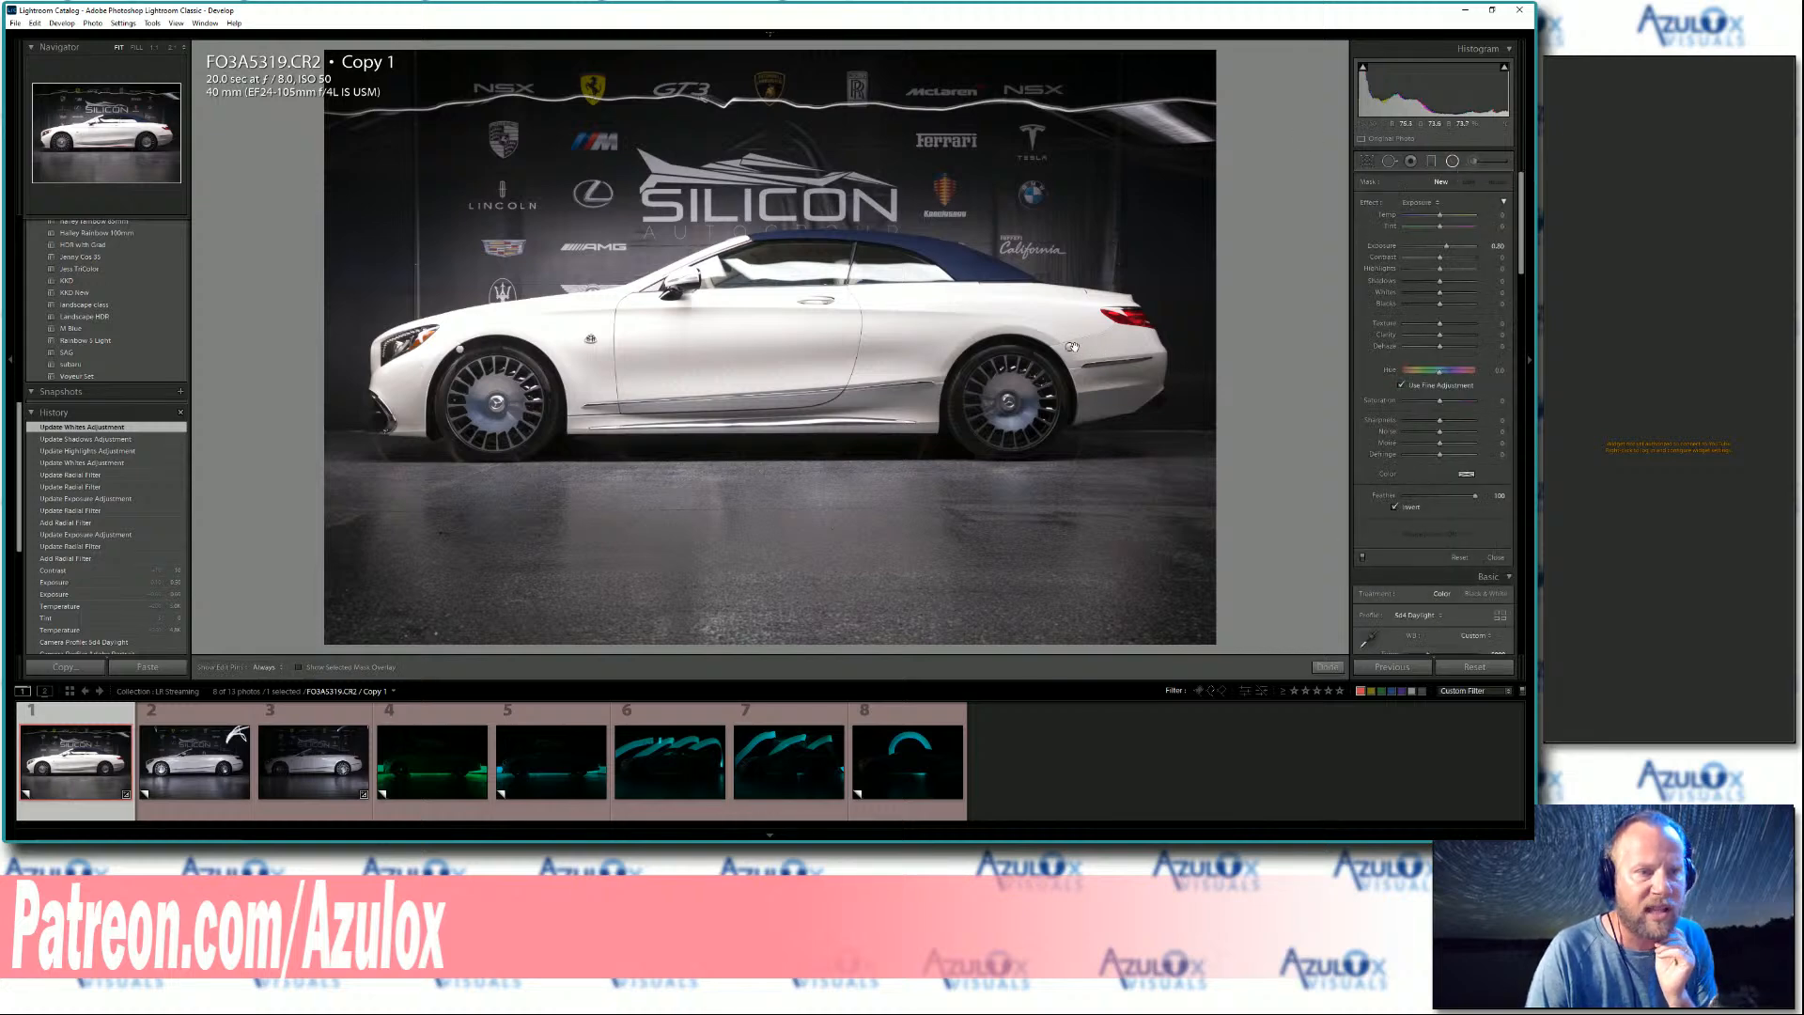
{"action": "left_click_drag", "start_coordinate": [1071, 347], "coordinate": [1381, 493]}
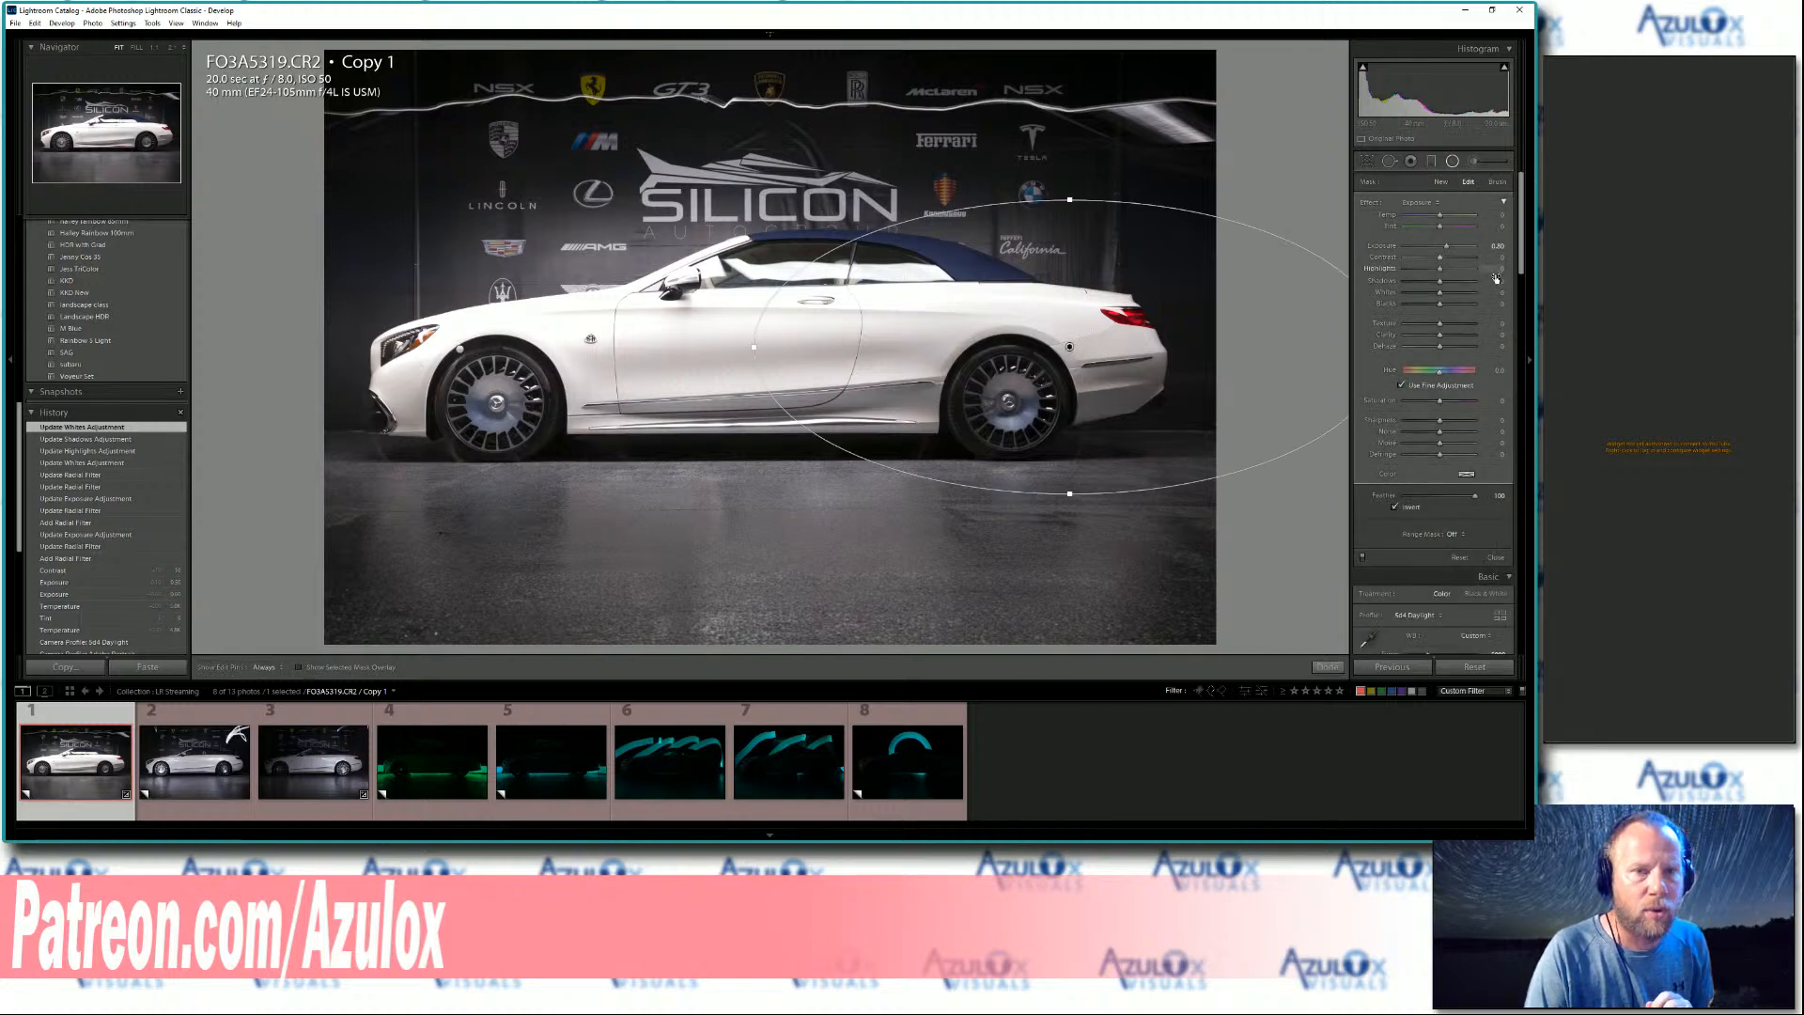
{"action": "left_click_drag", "start_coordinate": [1494, 270], "coordinate": [1500, 271]}
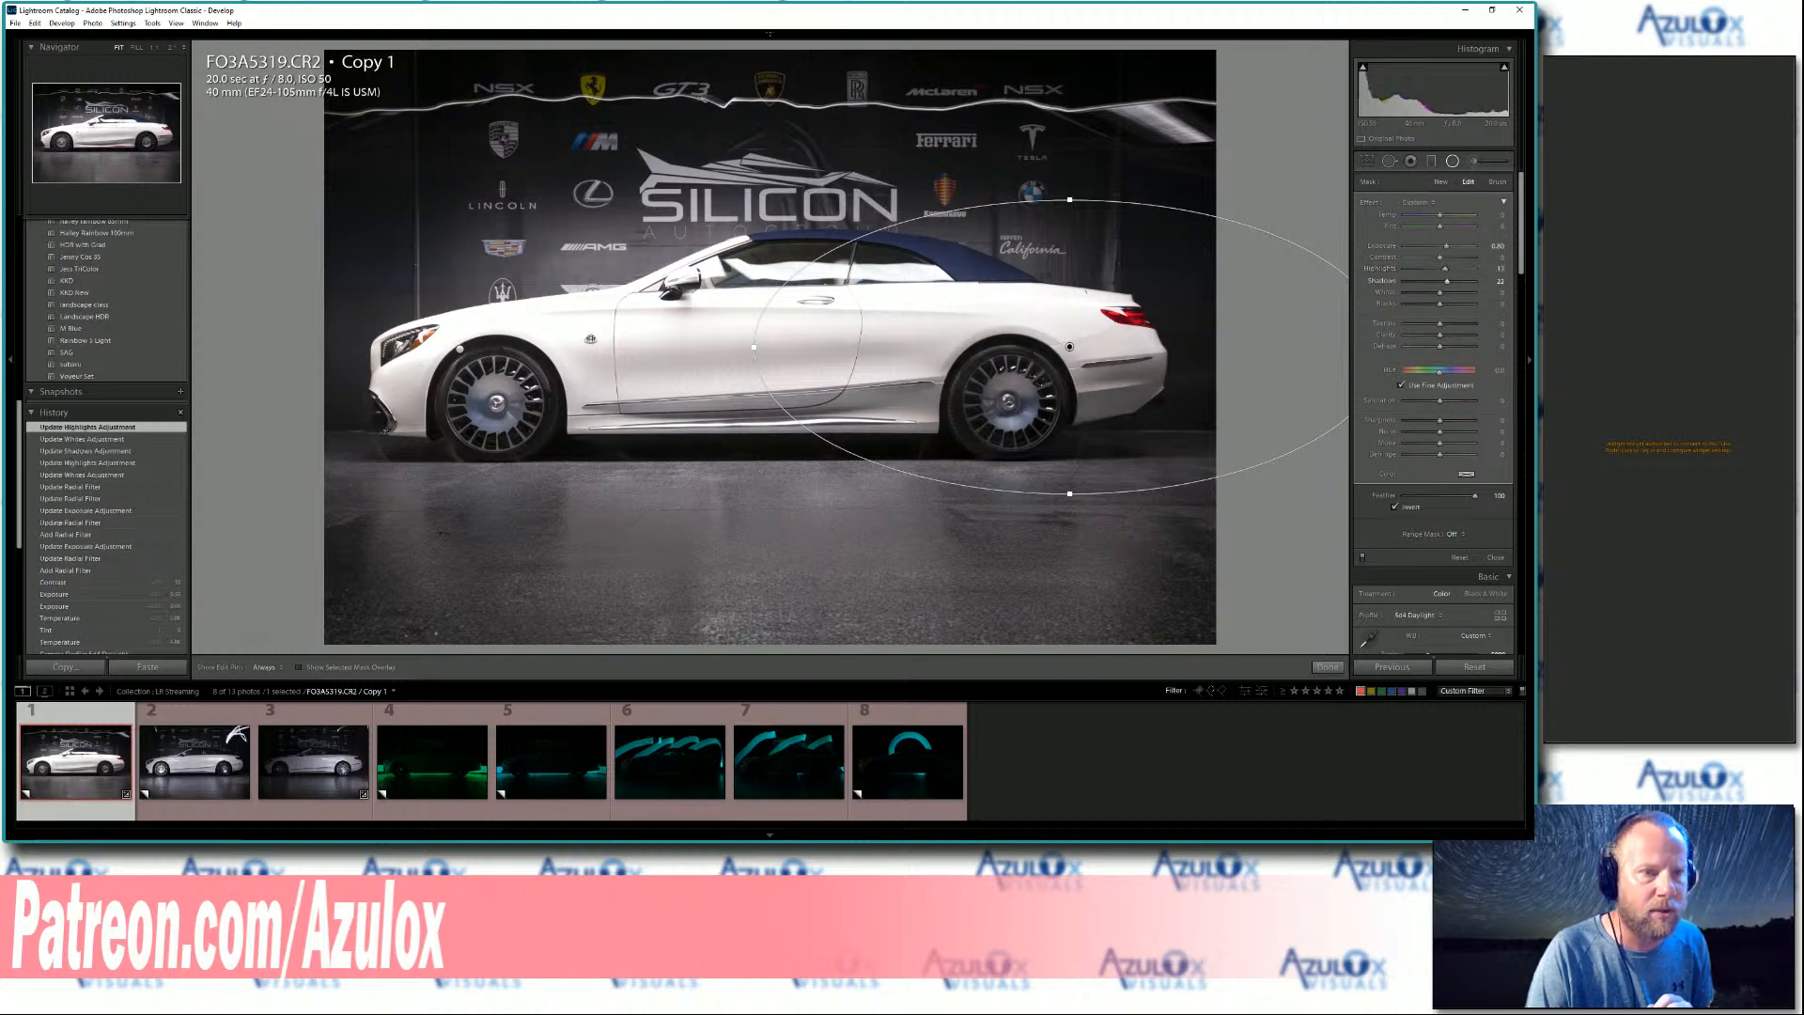
{"action": "left_click_drag", "start_coordinate": [1381, 280], "coordinate": [1381, 280]}
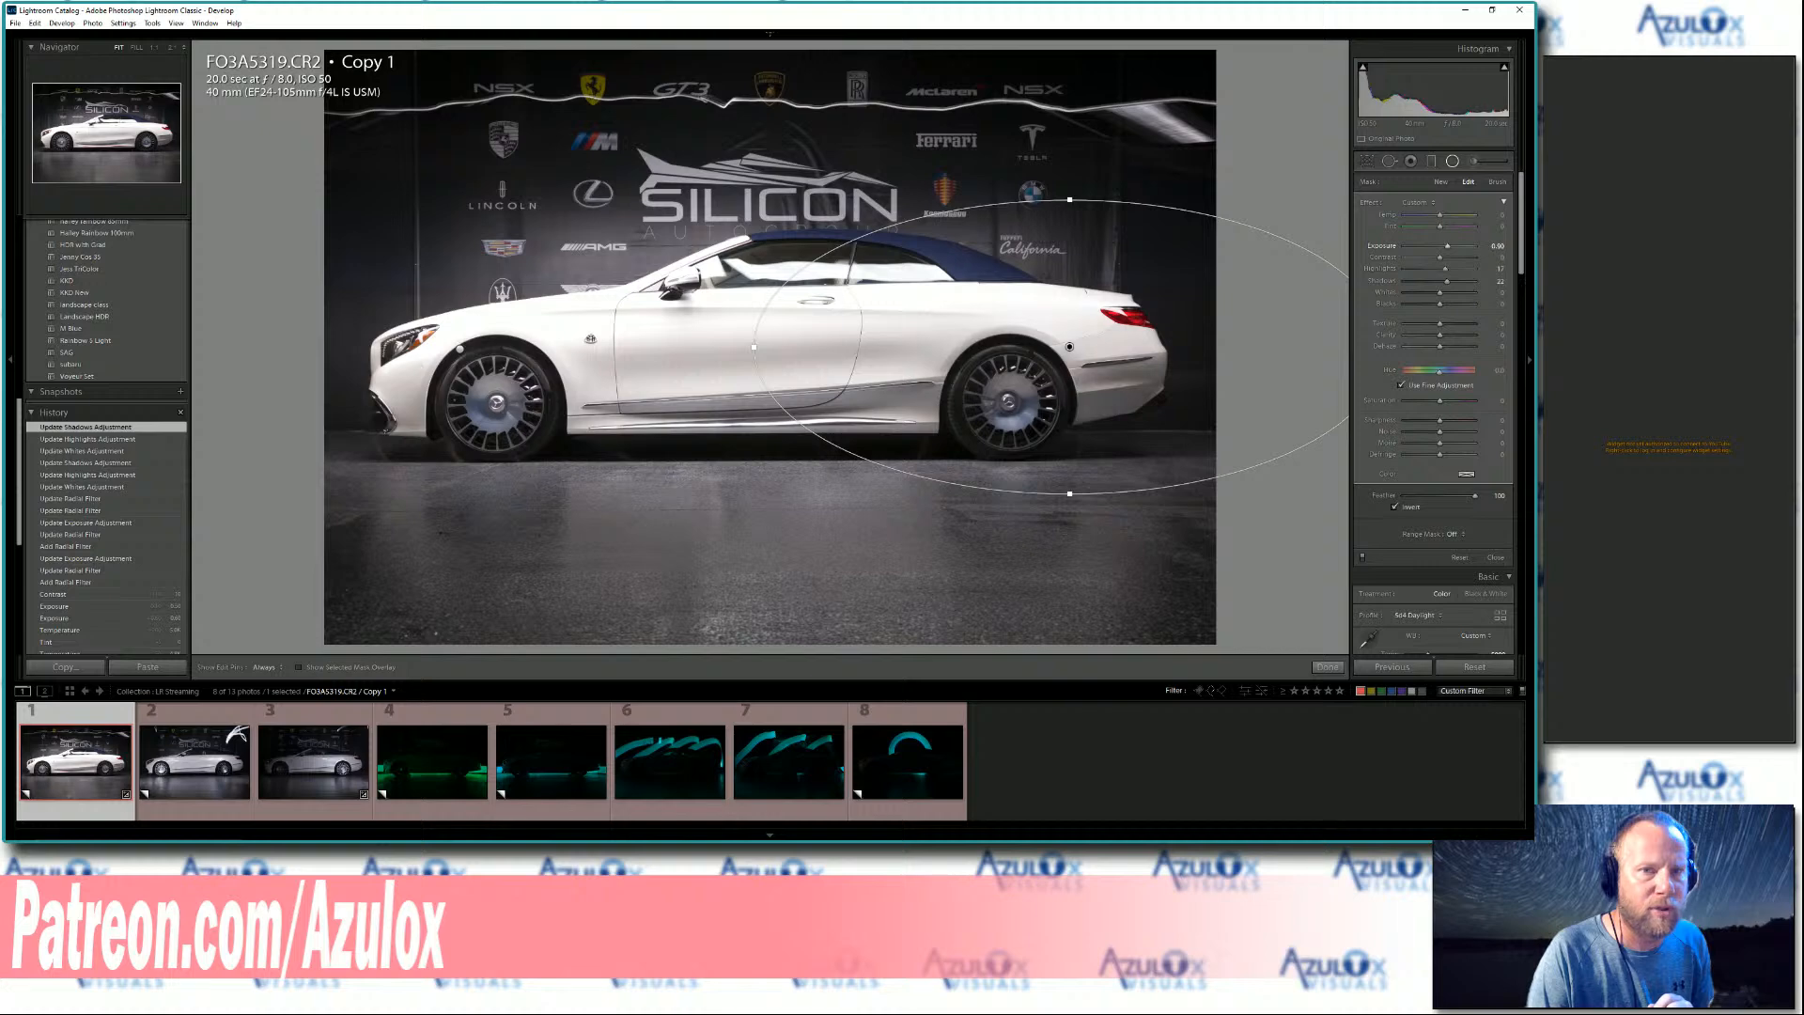
{"action": "left_click_drag", "start_coordinate": [1498, 246], "coordinate": [1504, 246]}
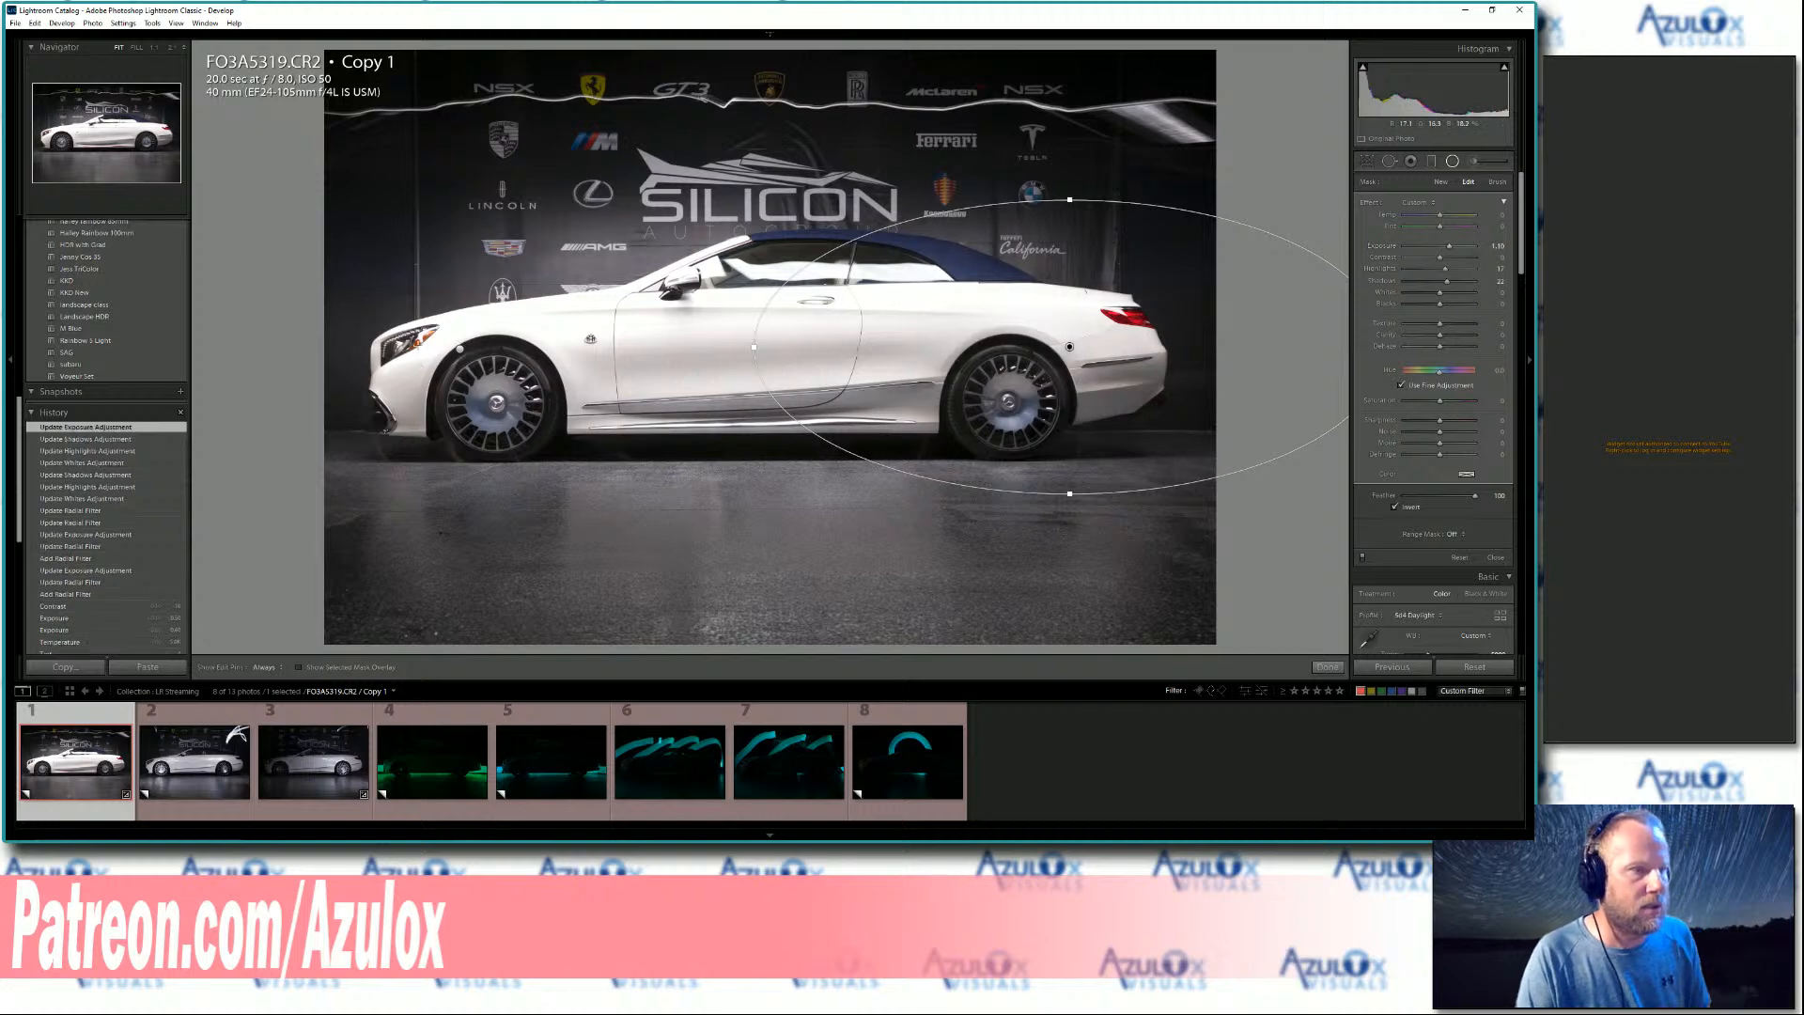
{"action": "left_click", "coordinate": [1453, 161]}
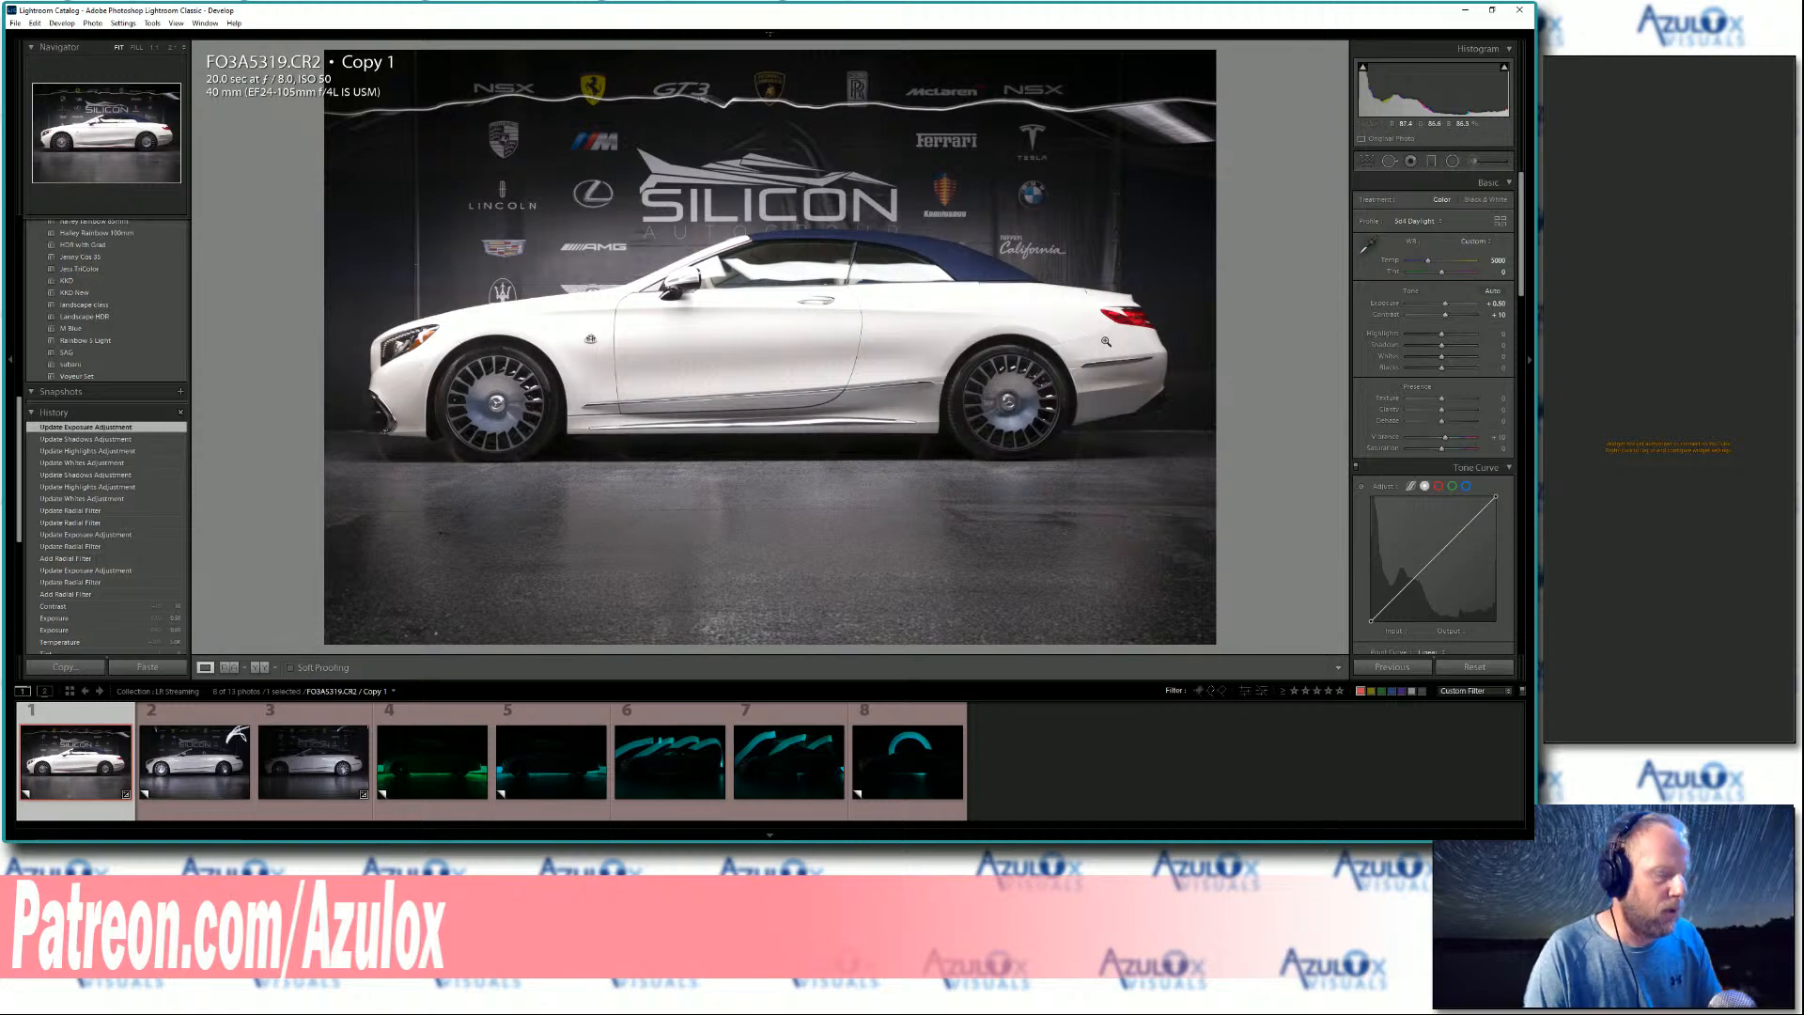
- Compare the photo before and after while setting the temperature to 4800 and raising the shadows slightly
{"action": "key", "text": "y"}
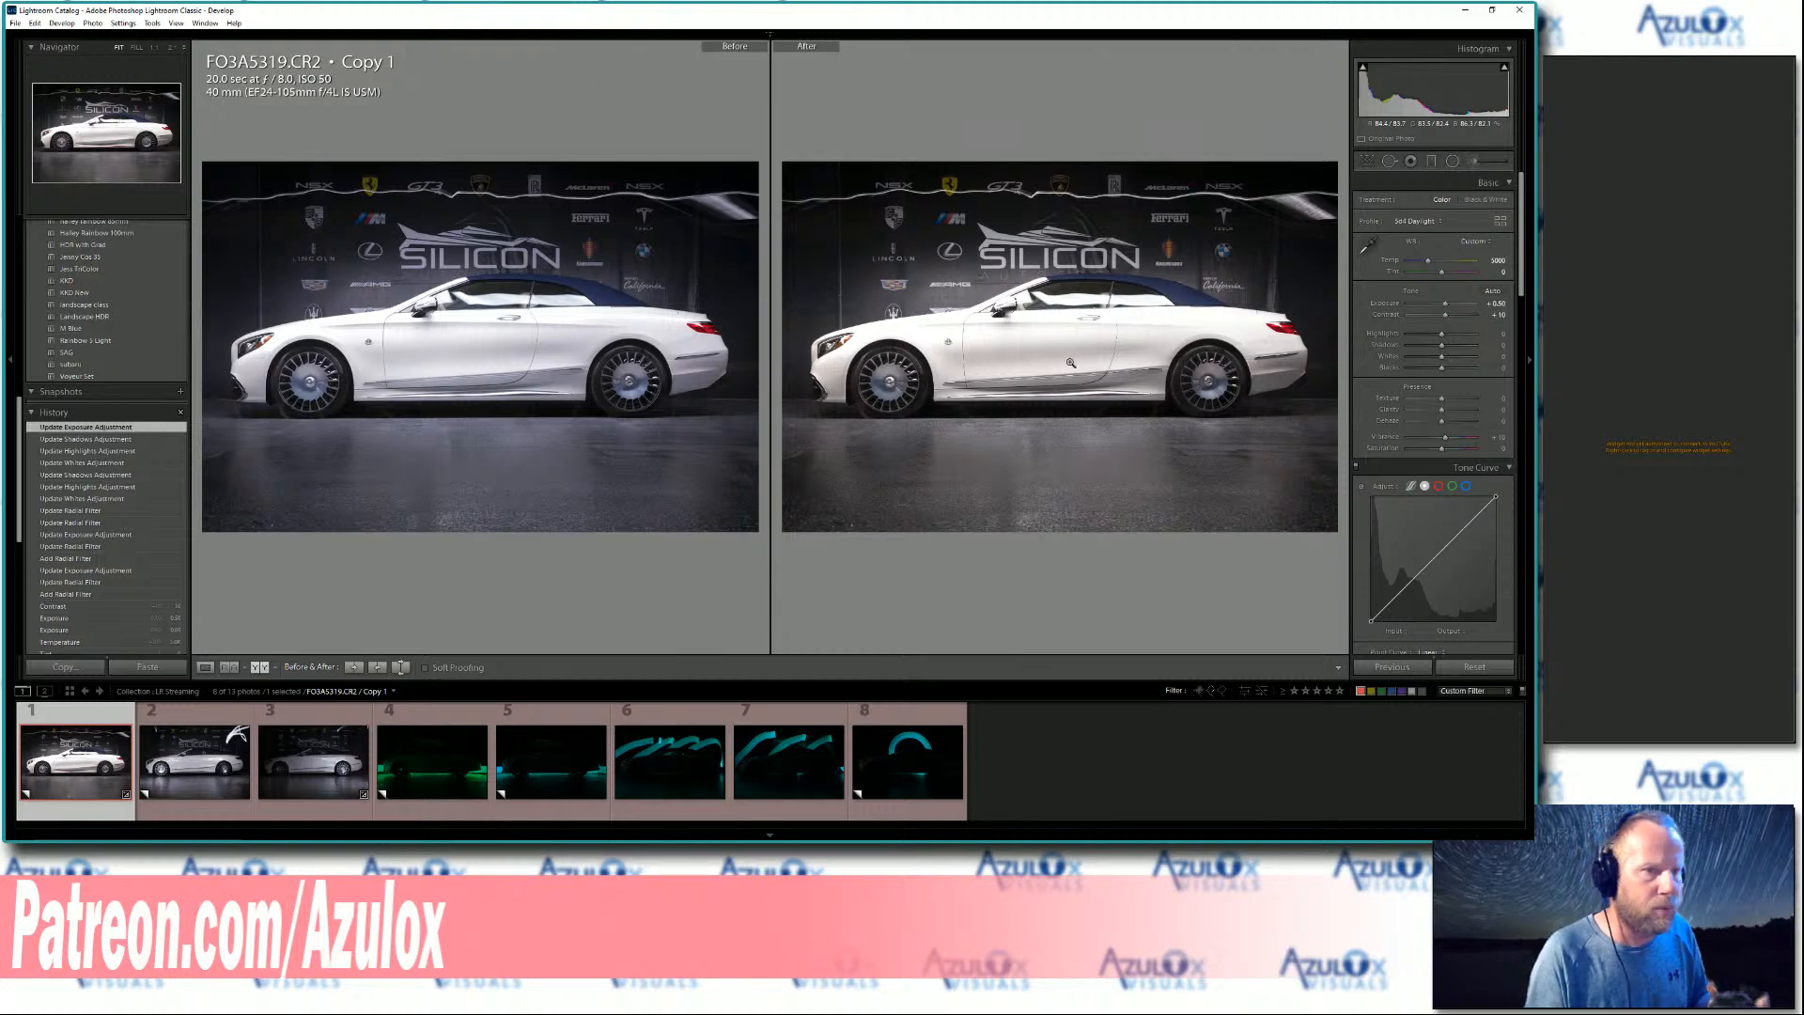
{"action": "left_click", "coordinate": [1494, 260]}
{"action": "type", "text": "4"}
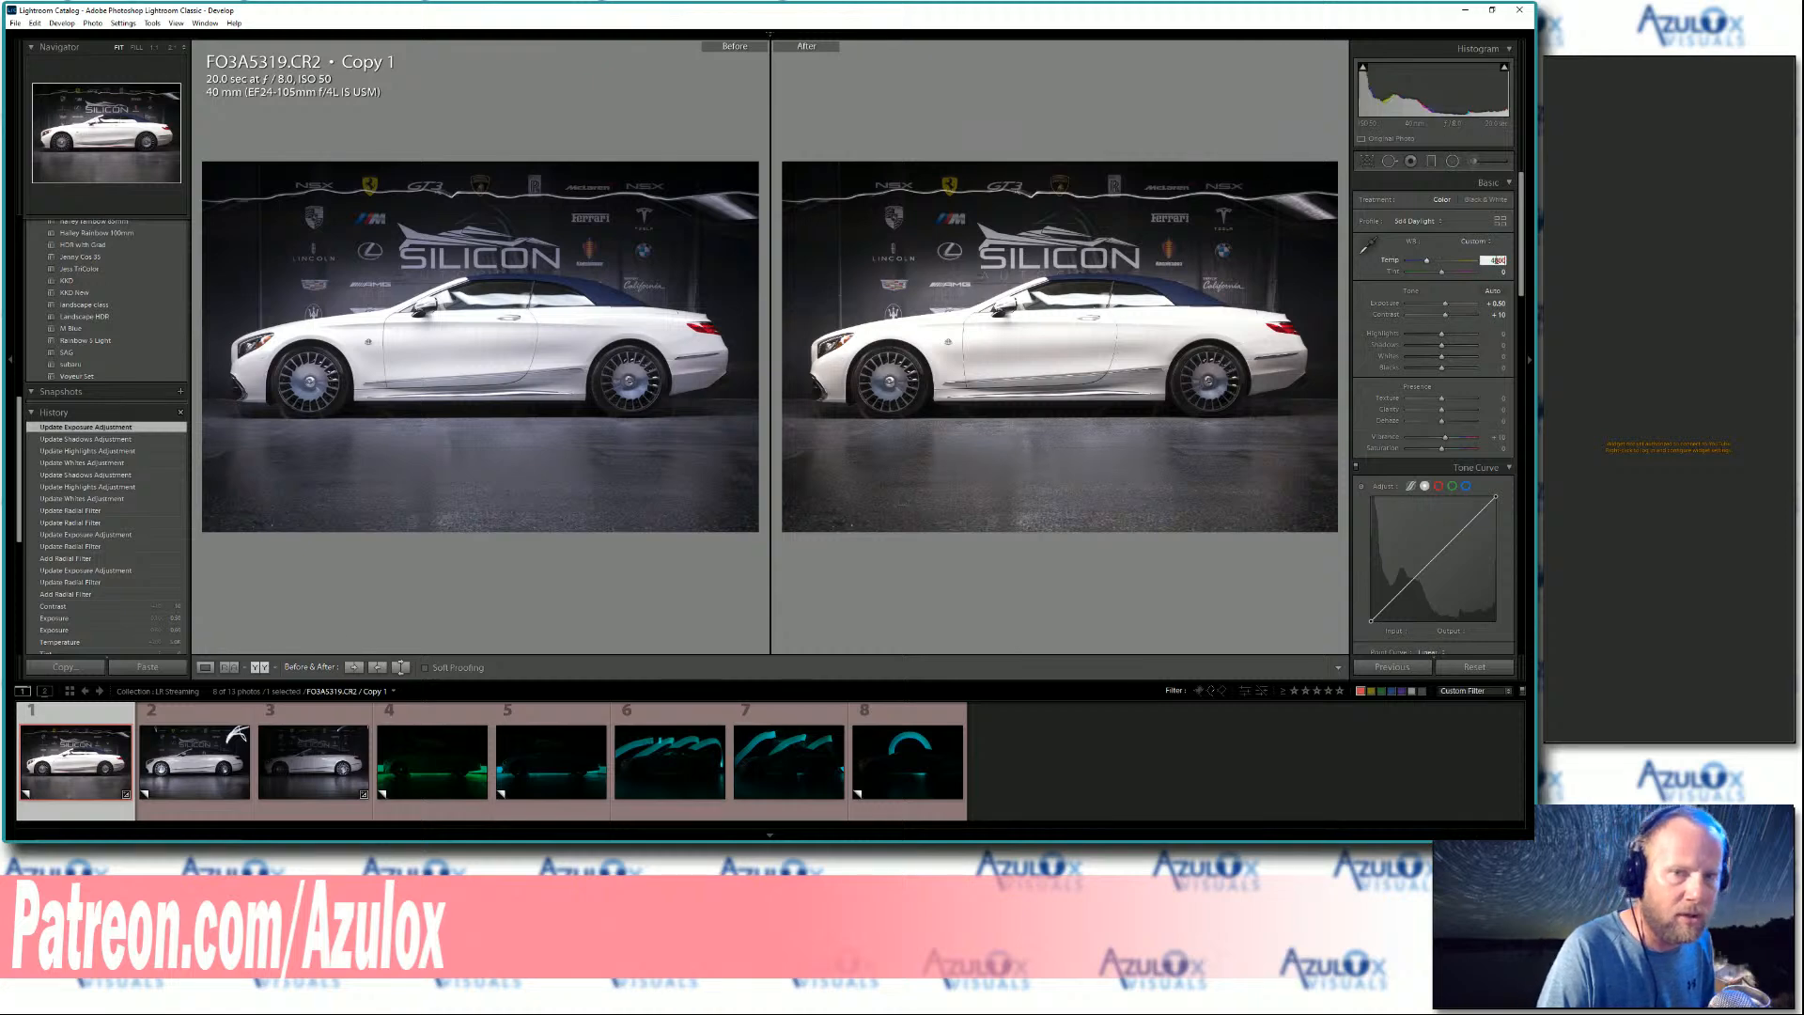
{"action": "key", "text": "Return"}
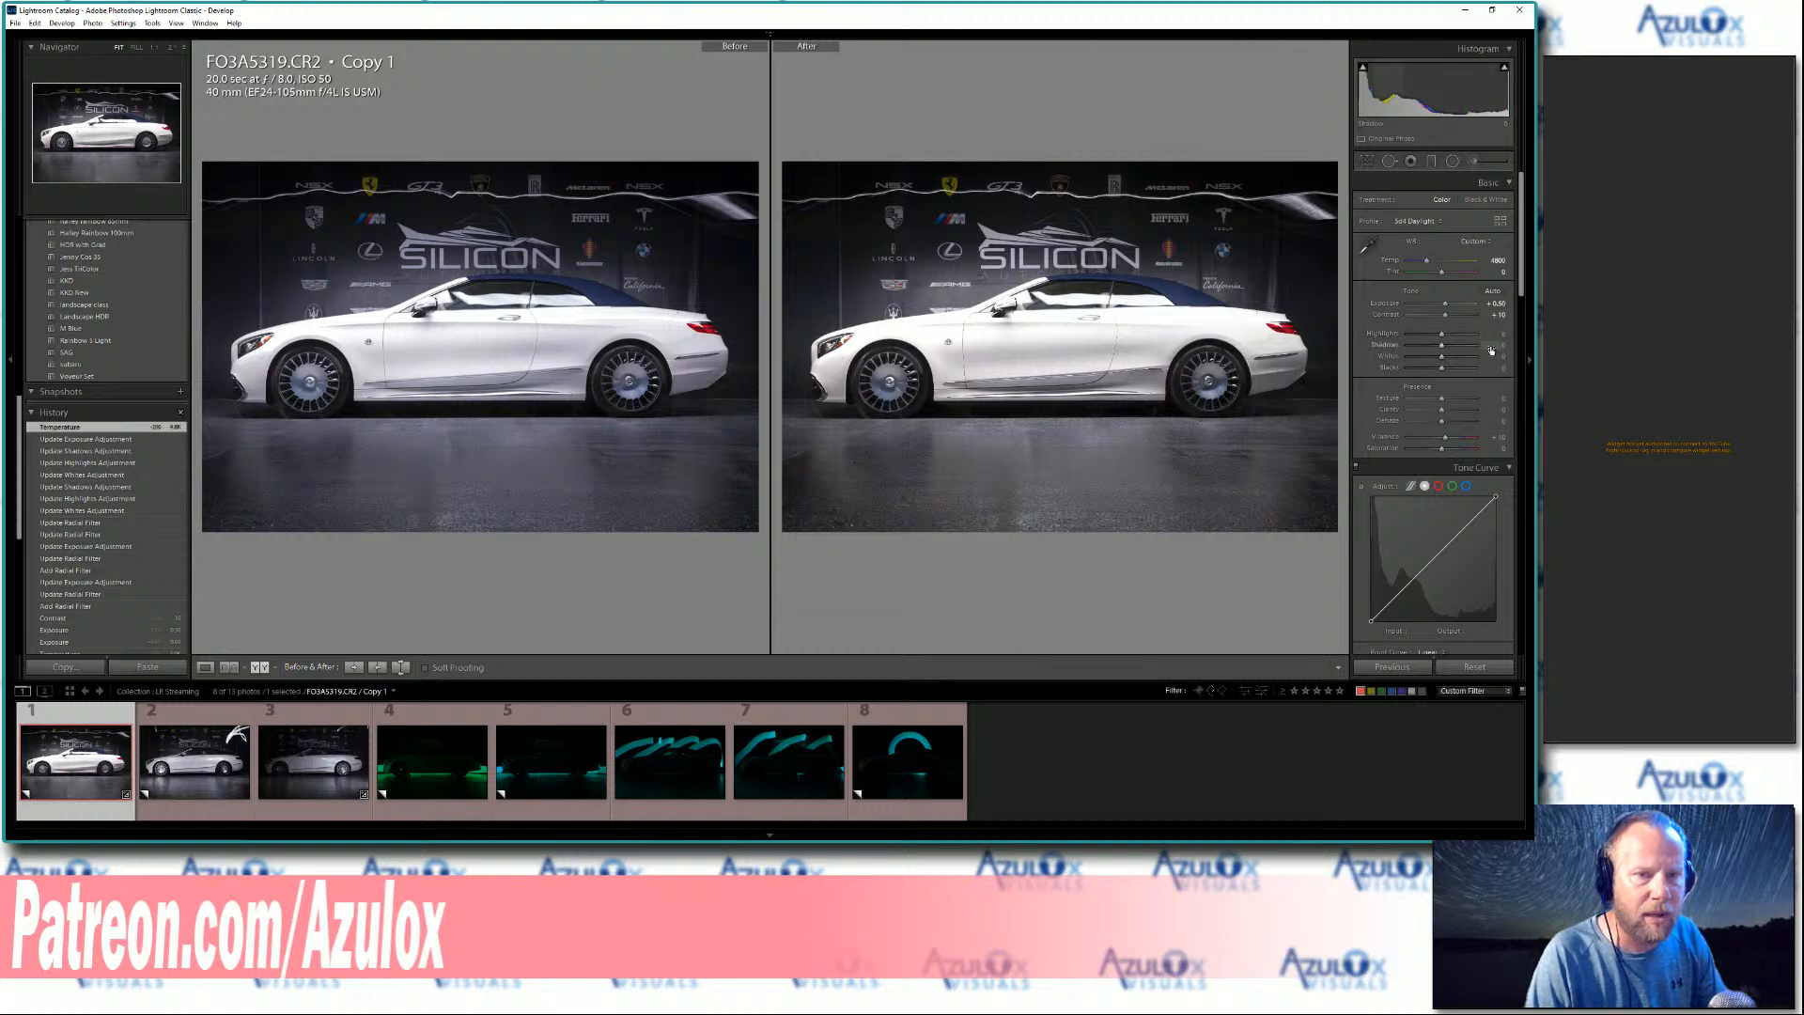
{"action": "left_click_drag", "start_coordinate": [1500, 345], "coordinate": [1503, 345]}
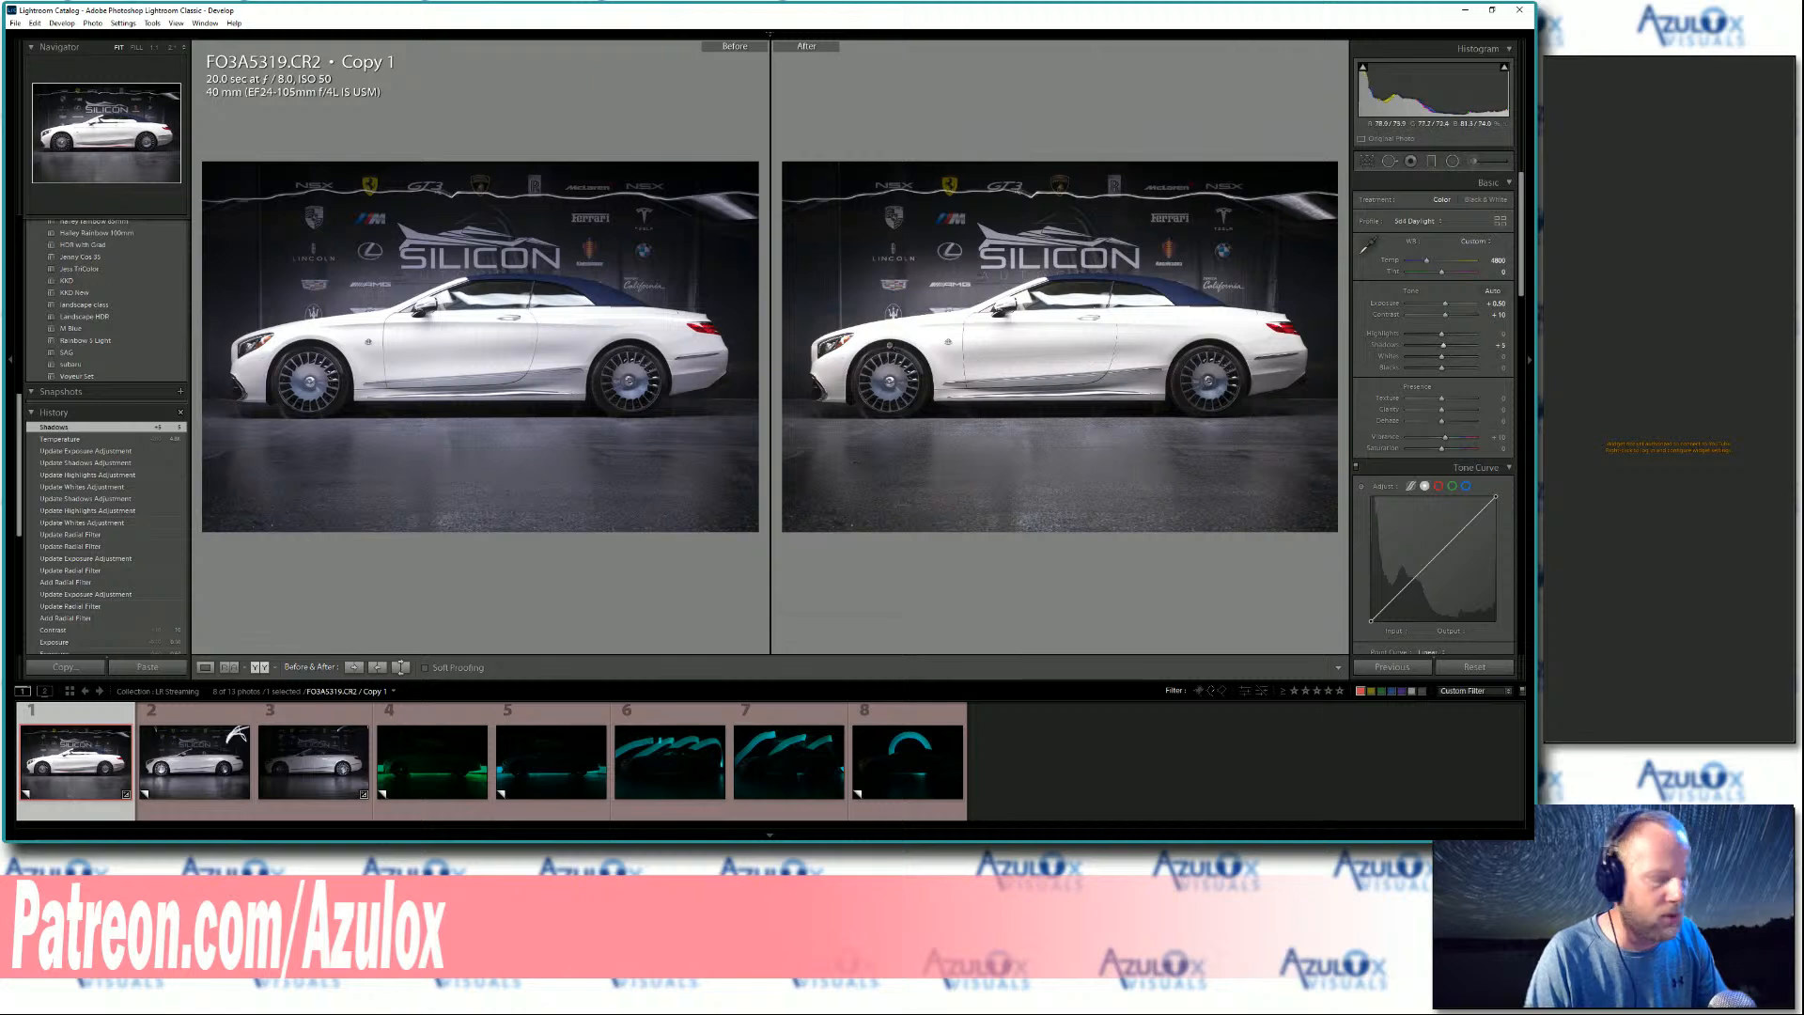
{"action": "key", "text": "y"}
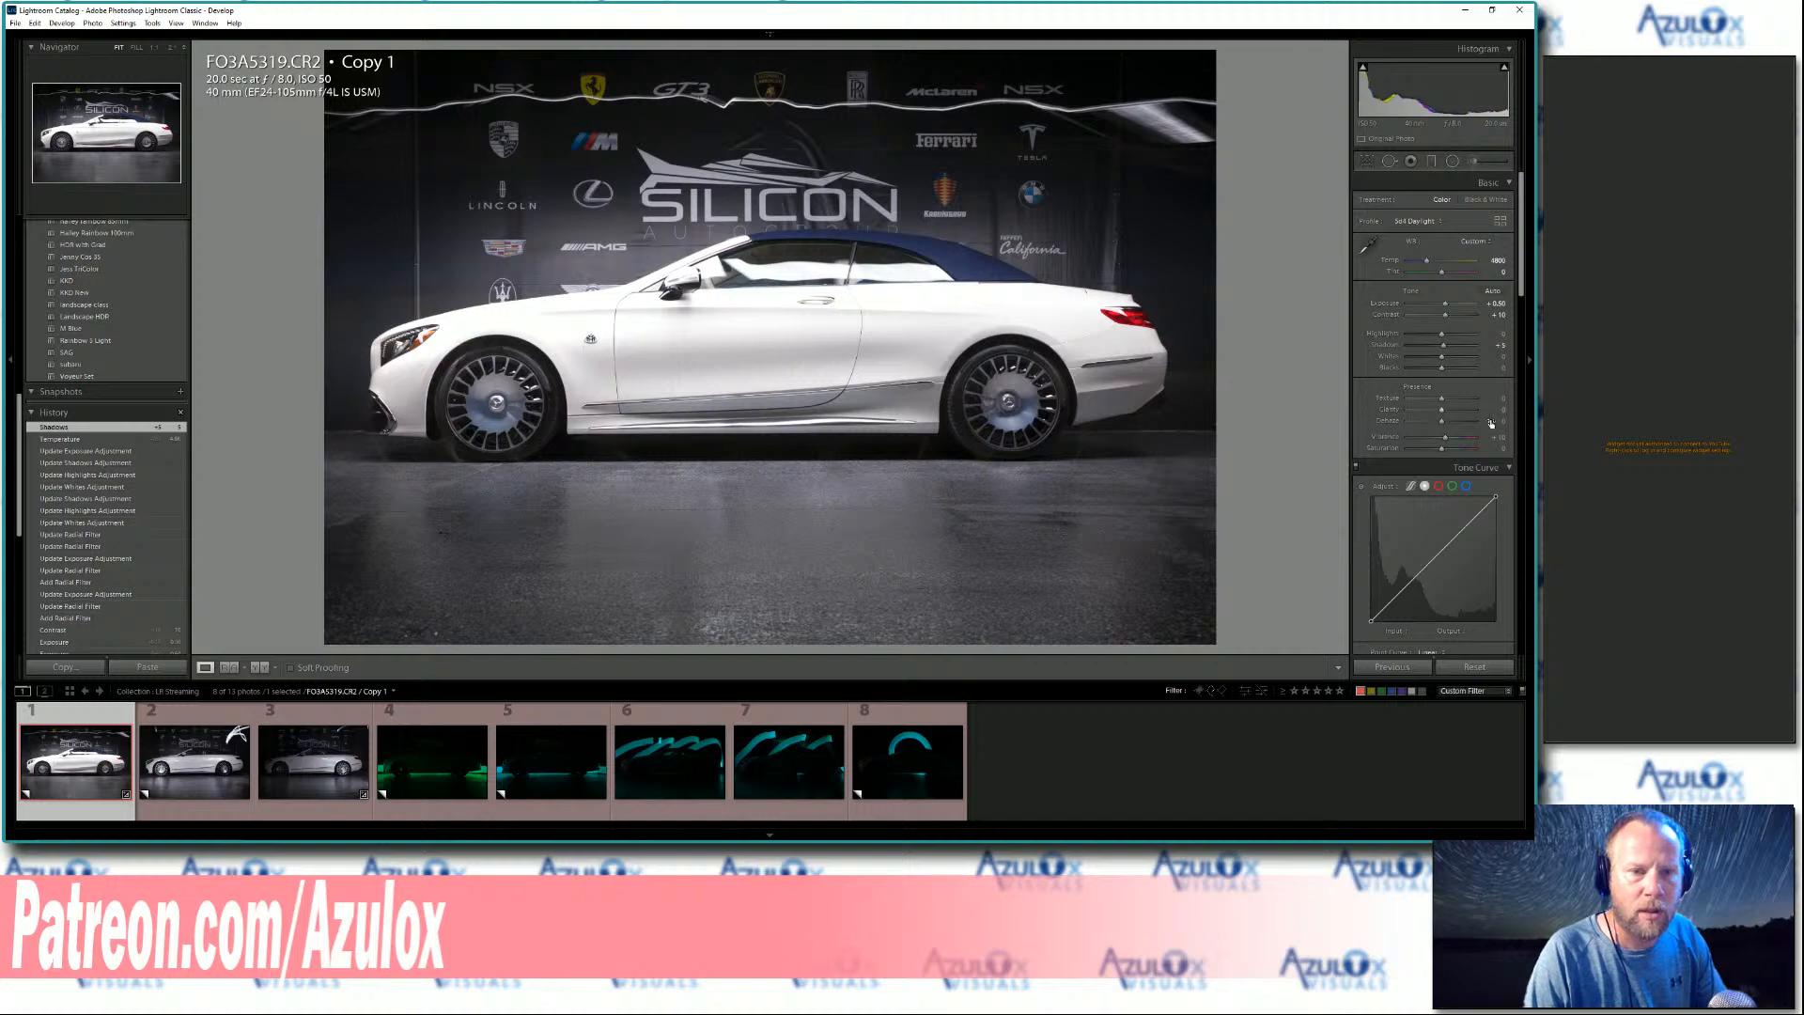
- Set the photo's vibrance to +20 and its dehaze to +5
{"action": "left_click_drag", "start_coordinate": [1491, 424], "coordinate": [1498, 424]}
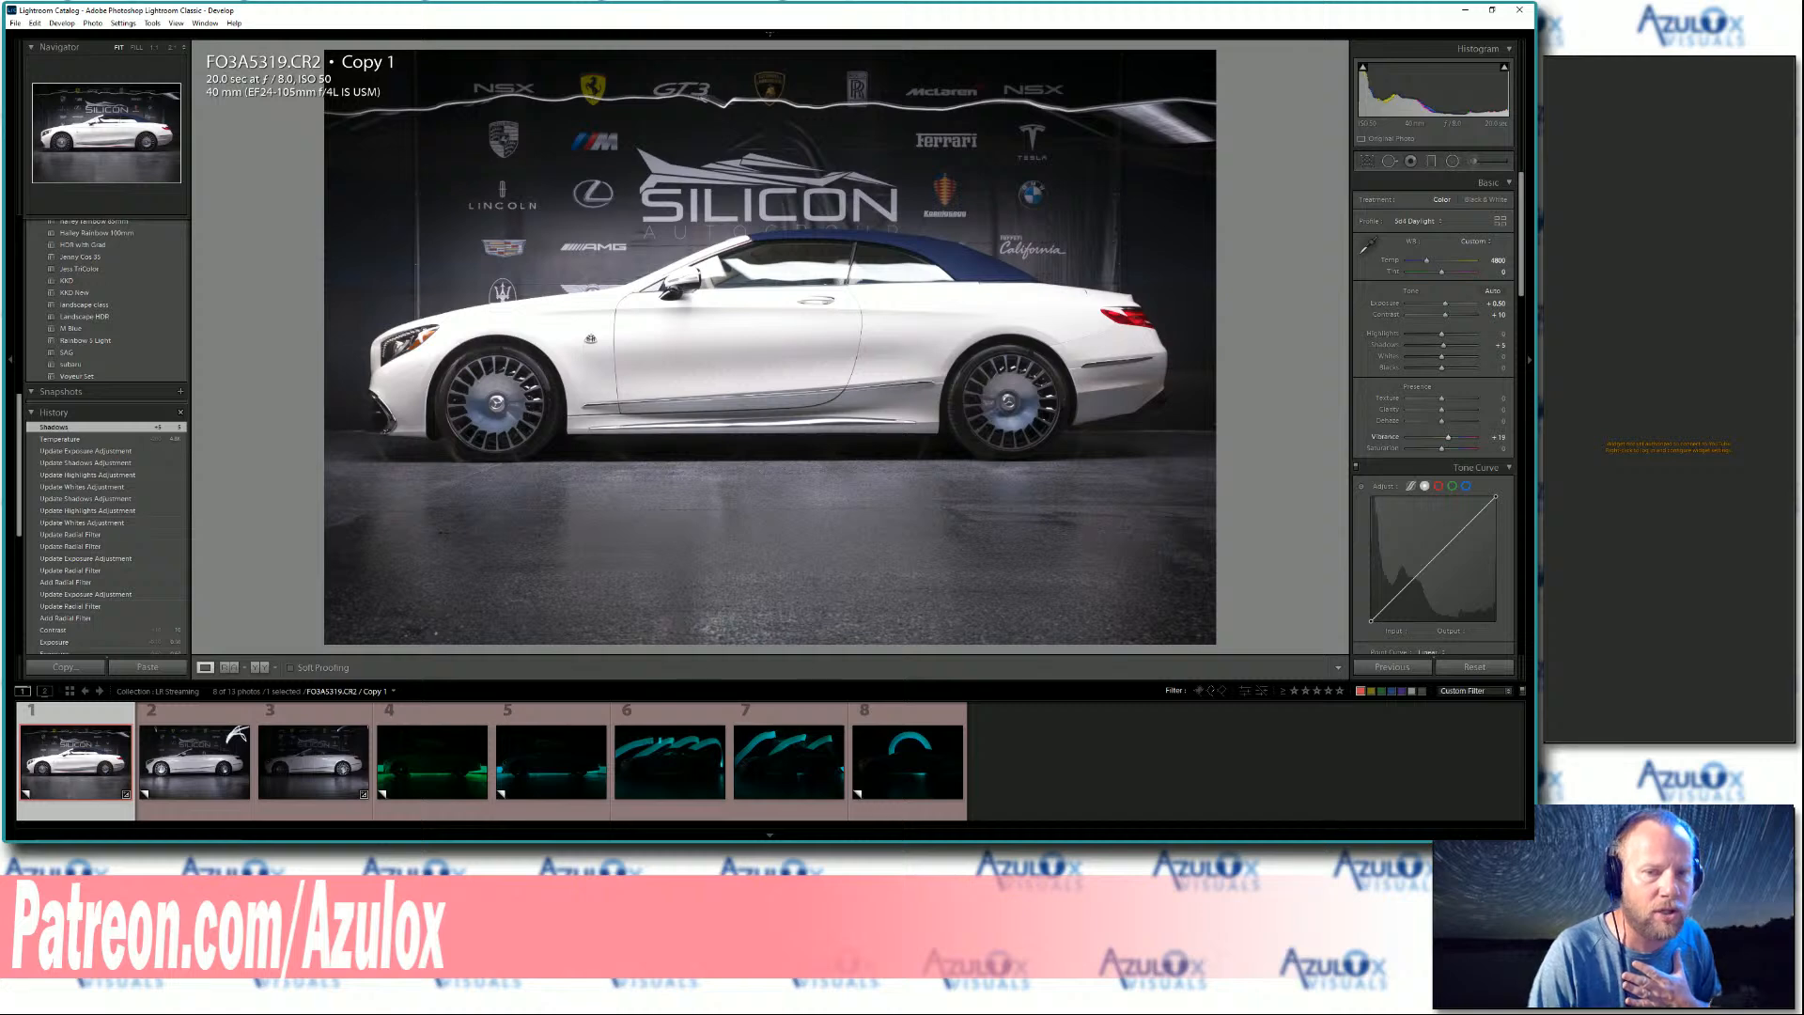
{"action": "left_click_drag", "start_coordinate": [1494, 438], "coordinate": [1494, 440]}
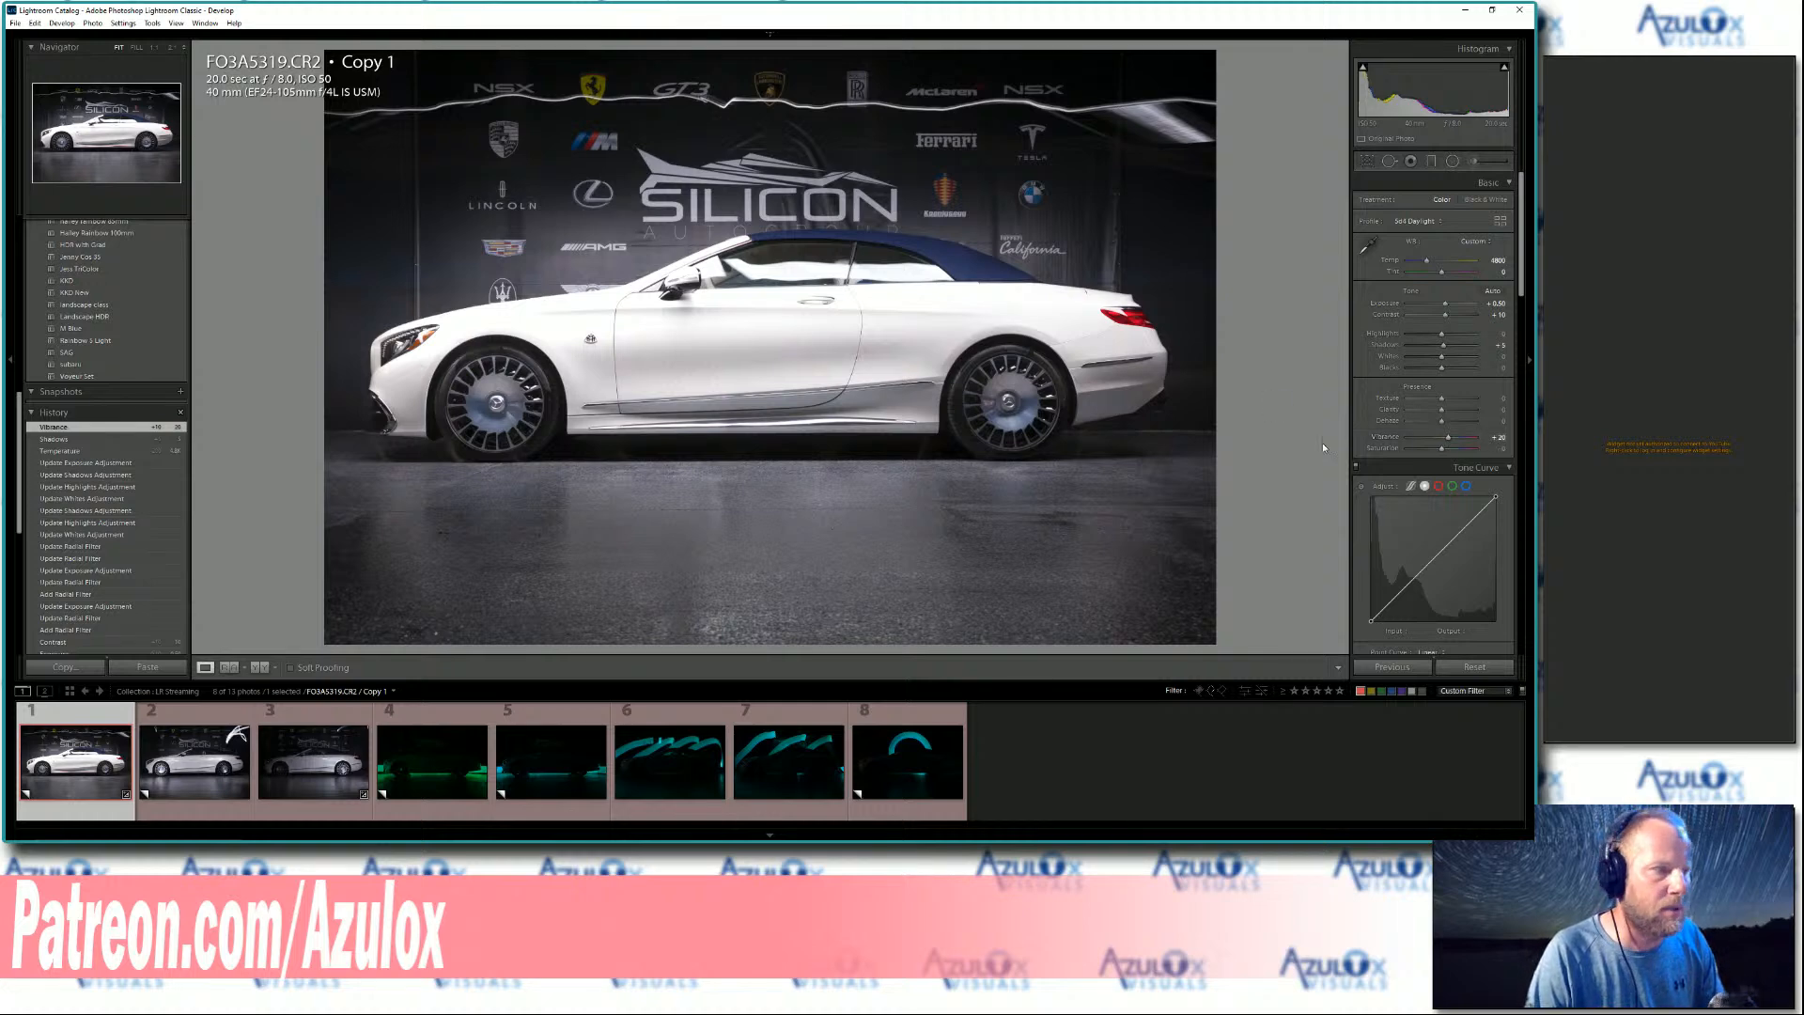
{"action": "mouse_move", "coordinate": [1501, 422]}
{"action": "left_mouse_down"}
{"action": "mouse_move", "coordinate": [1515, 422]}
{"action": "mouse_move", "coordinate": [1491, 424]}
{"action": "left_mouse_up"}
{"action": "left_click", "coordinate": [1491, 422]}
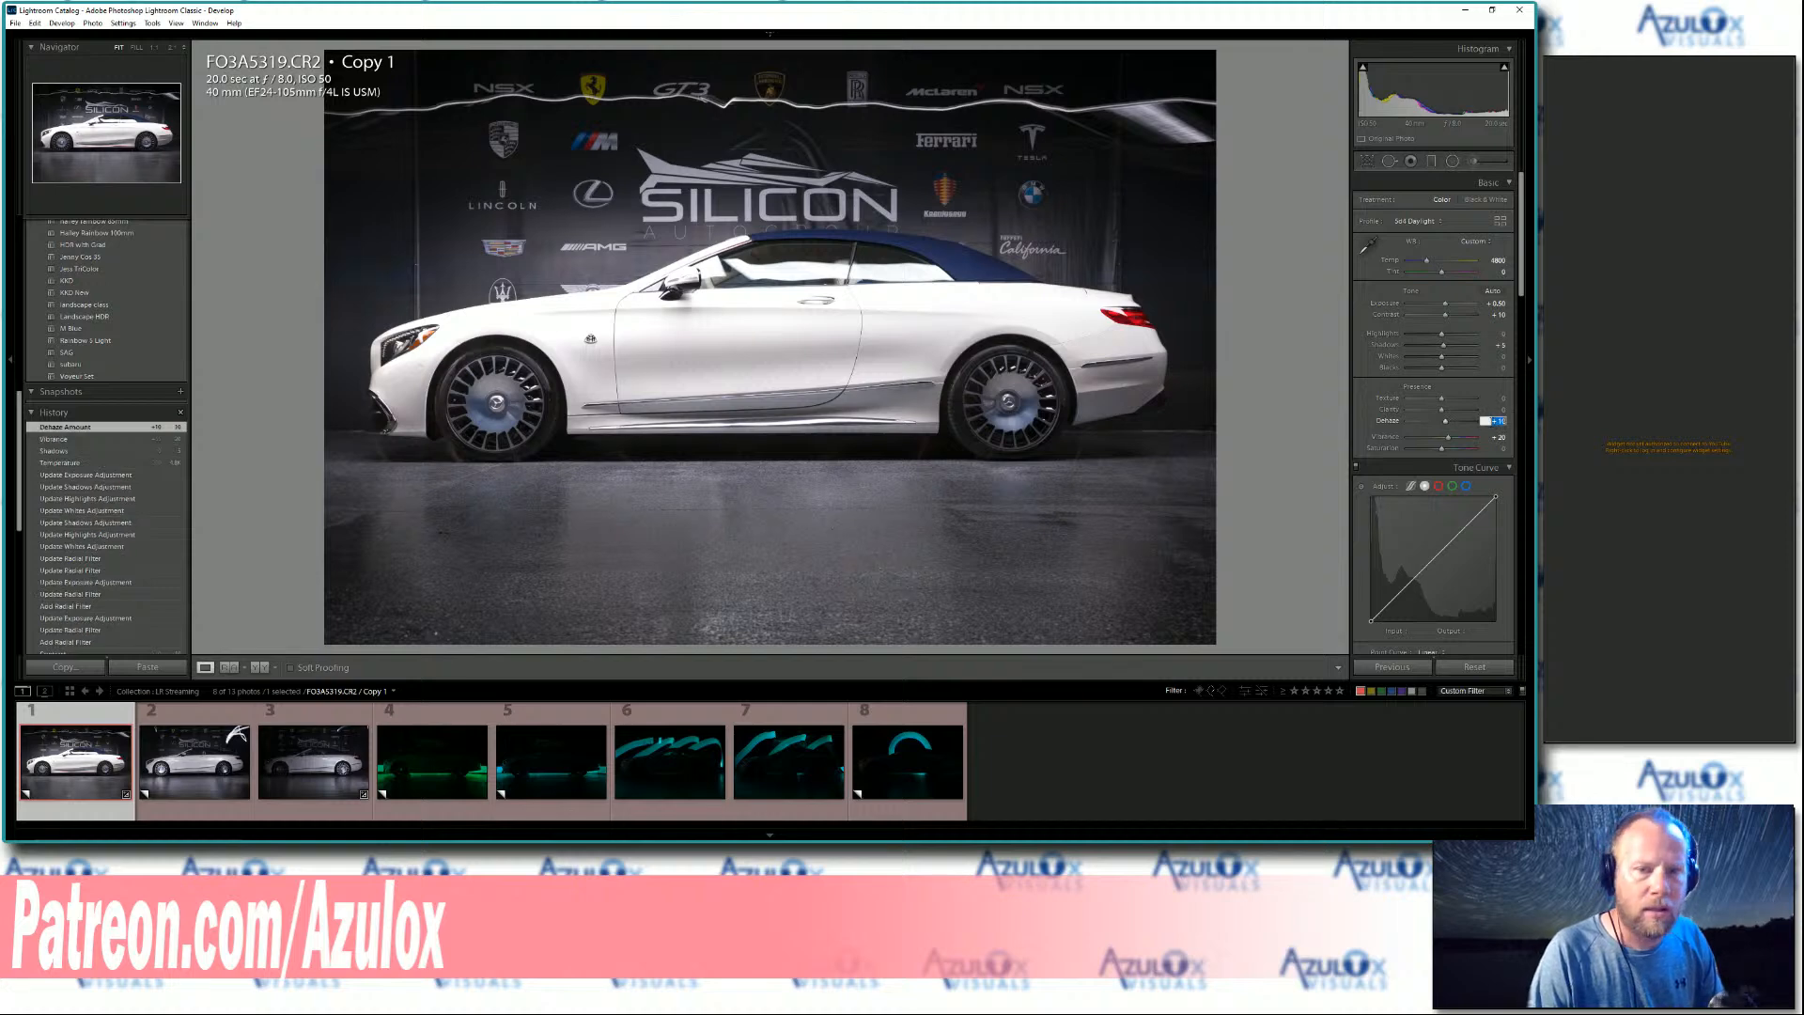
{"action": "type", "text": "5"}
{"action": "key", "text": "Return"}
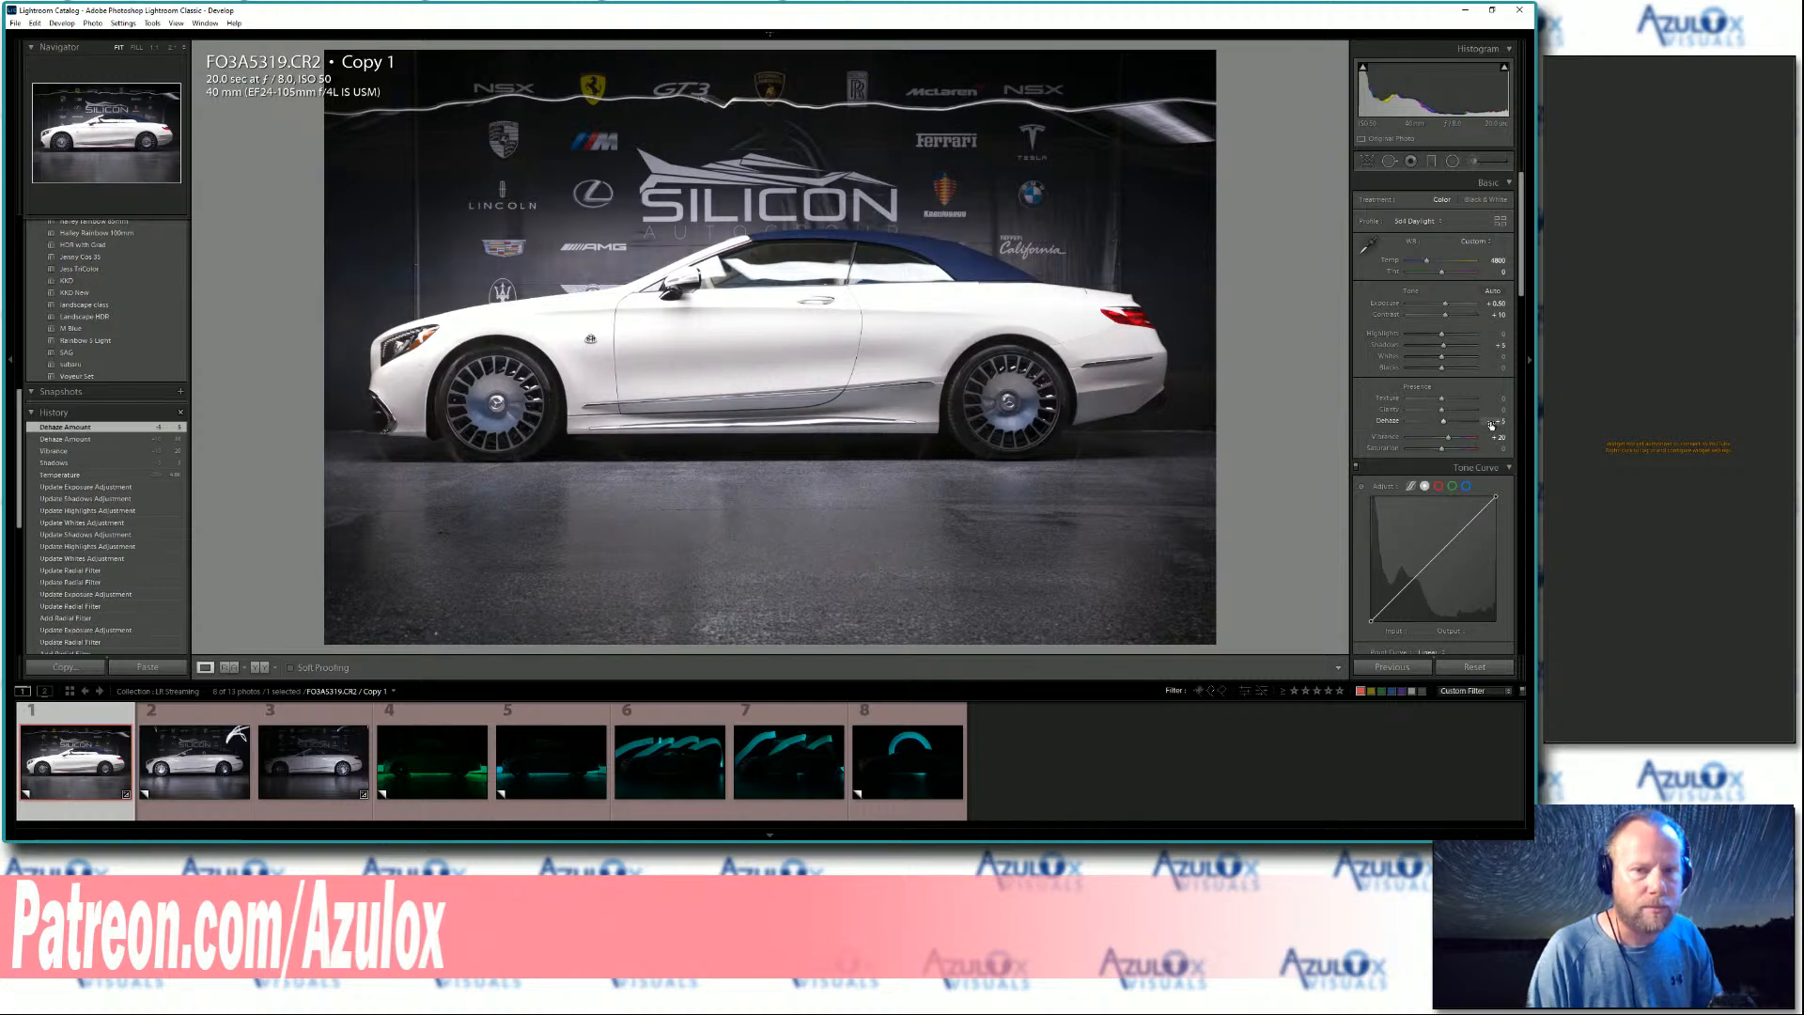
- Enable the lens profile corrections and set the profile's vignetting amount to 0
{"action": "left_click_drag", "start_coordinate": [1519, 272], "coordinate": [1507, 506]}
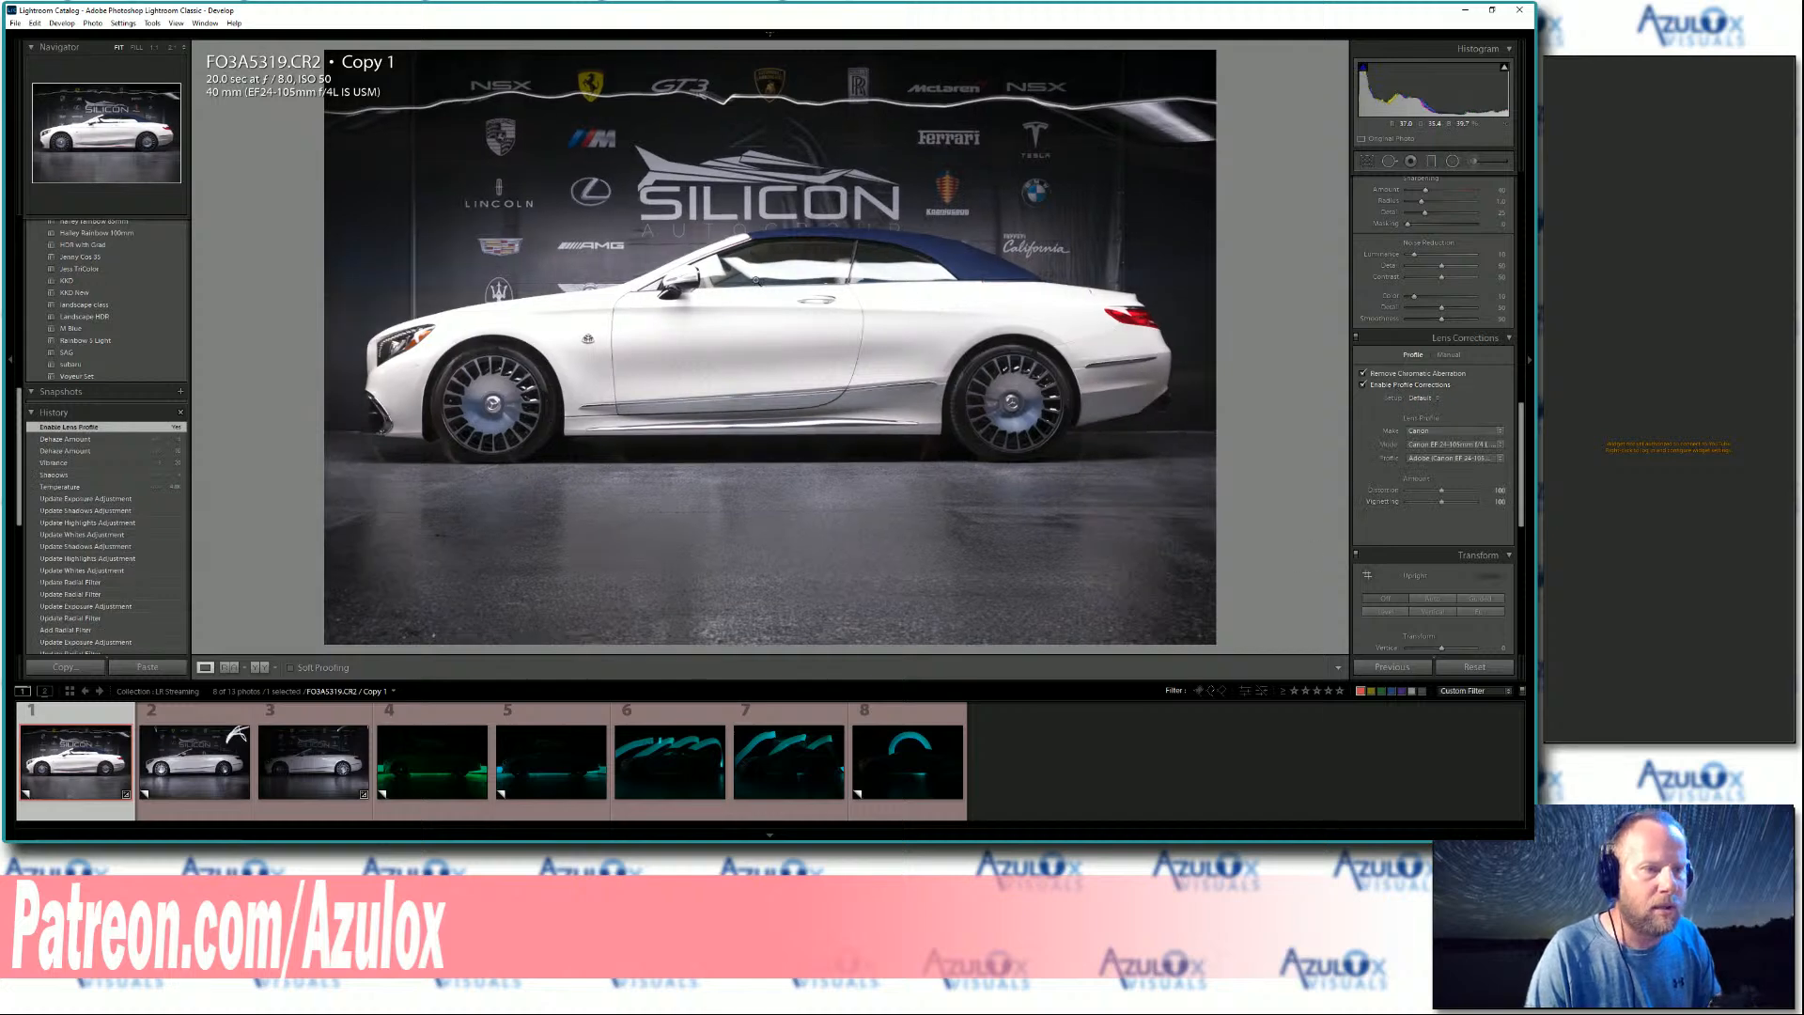
{"action": "left_click", "coordinate": [1500, 502]}
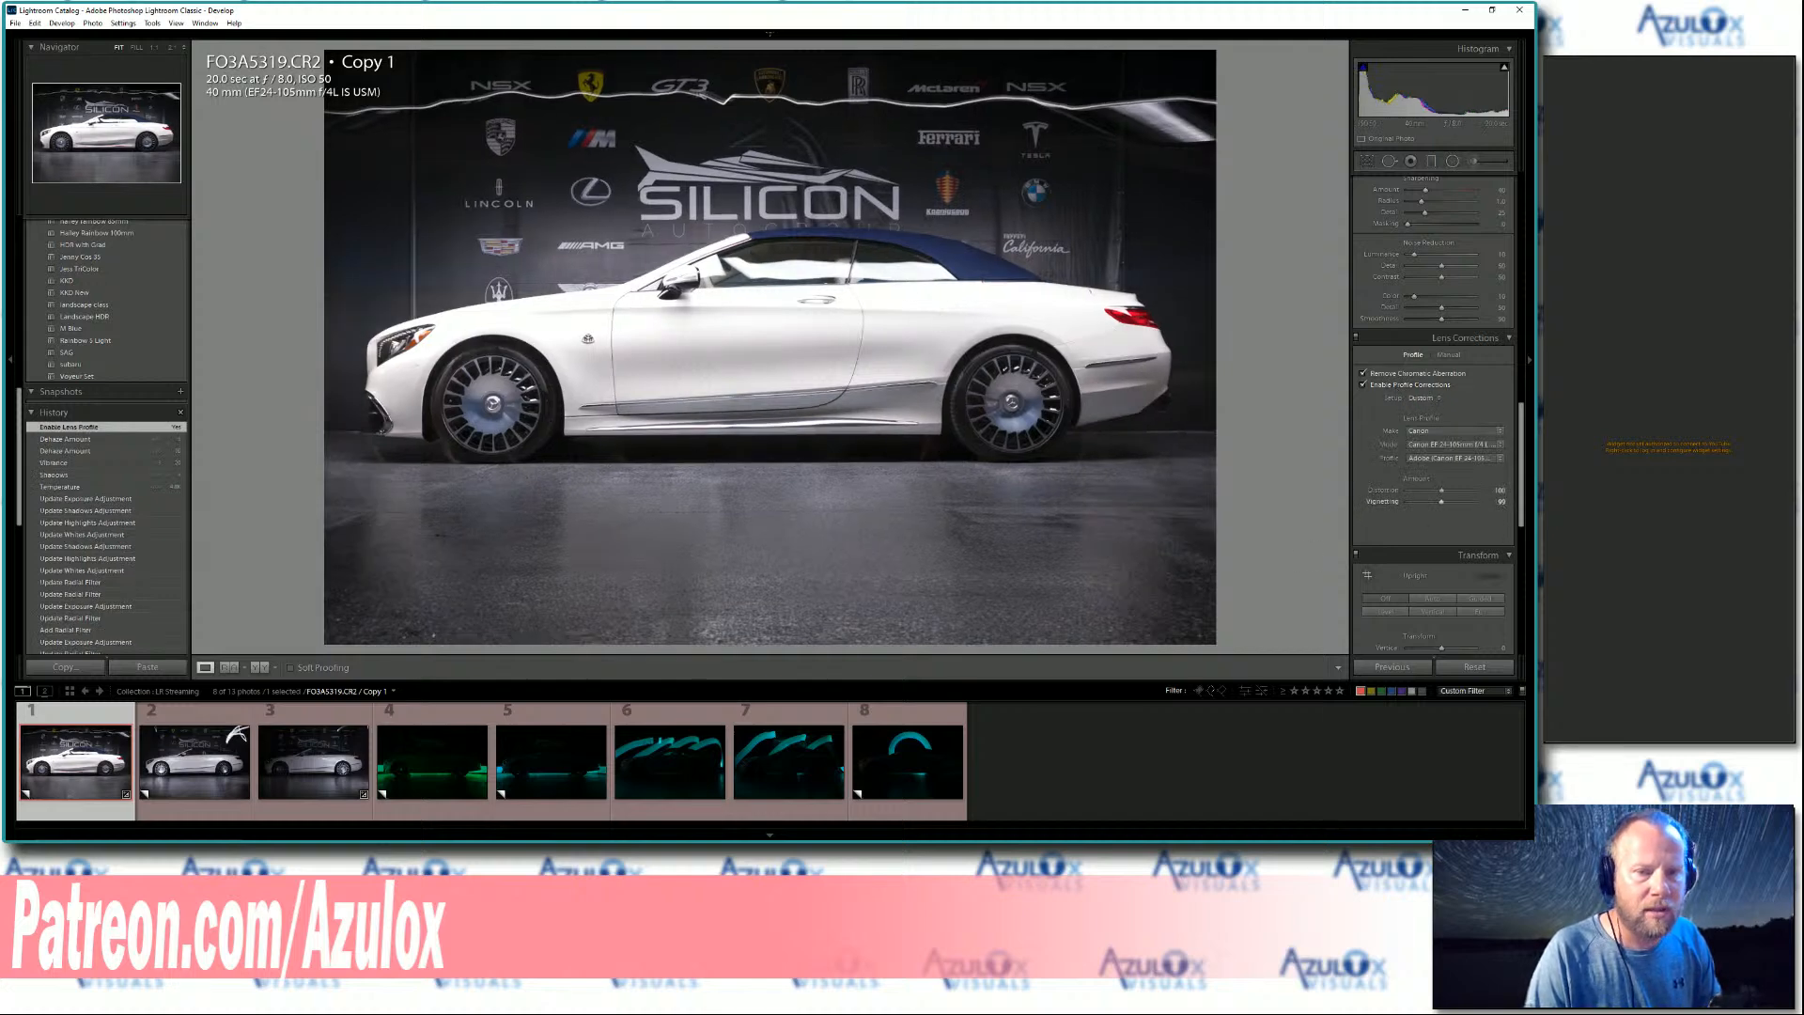
{"action": "type", "text": "0"}
{"action": "key", "text": "Return"}
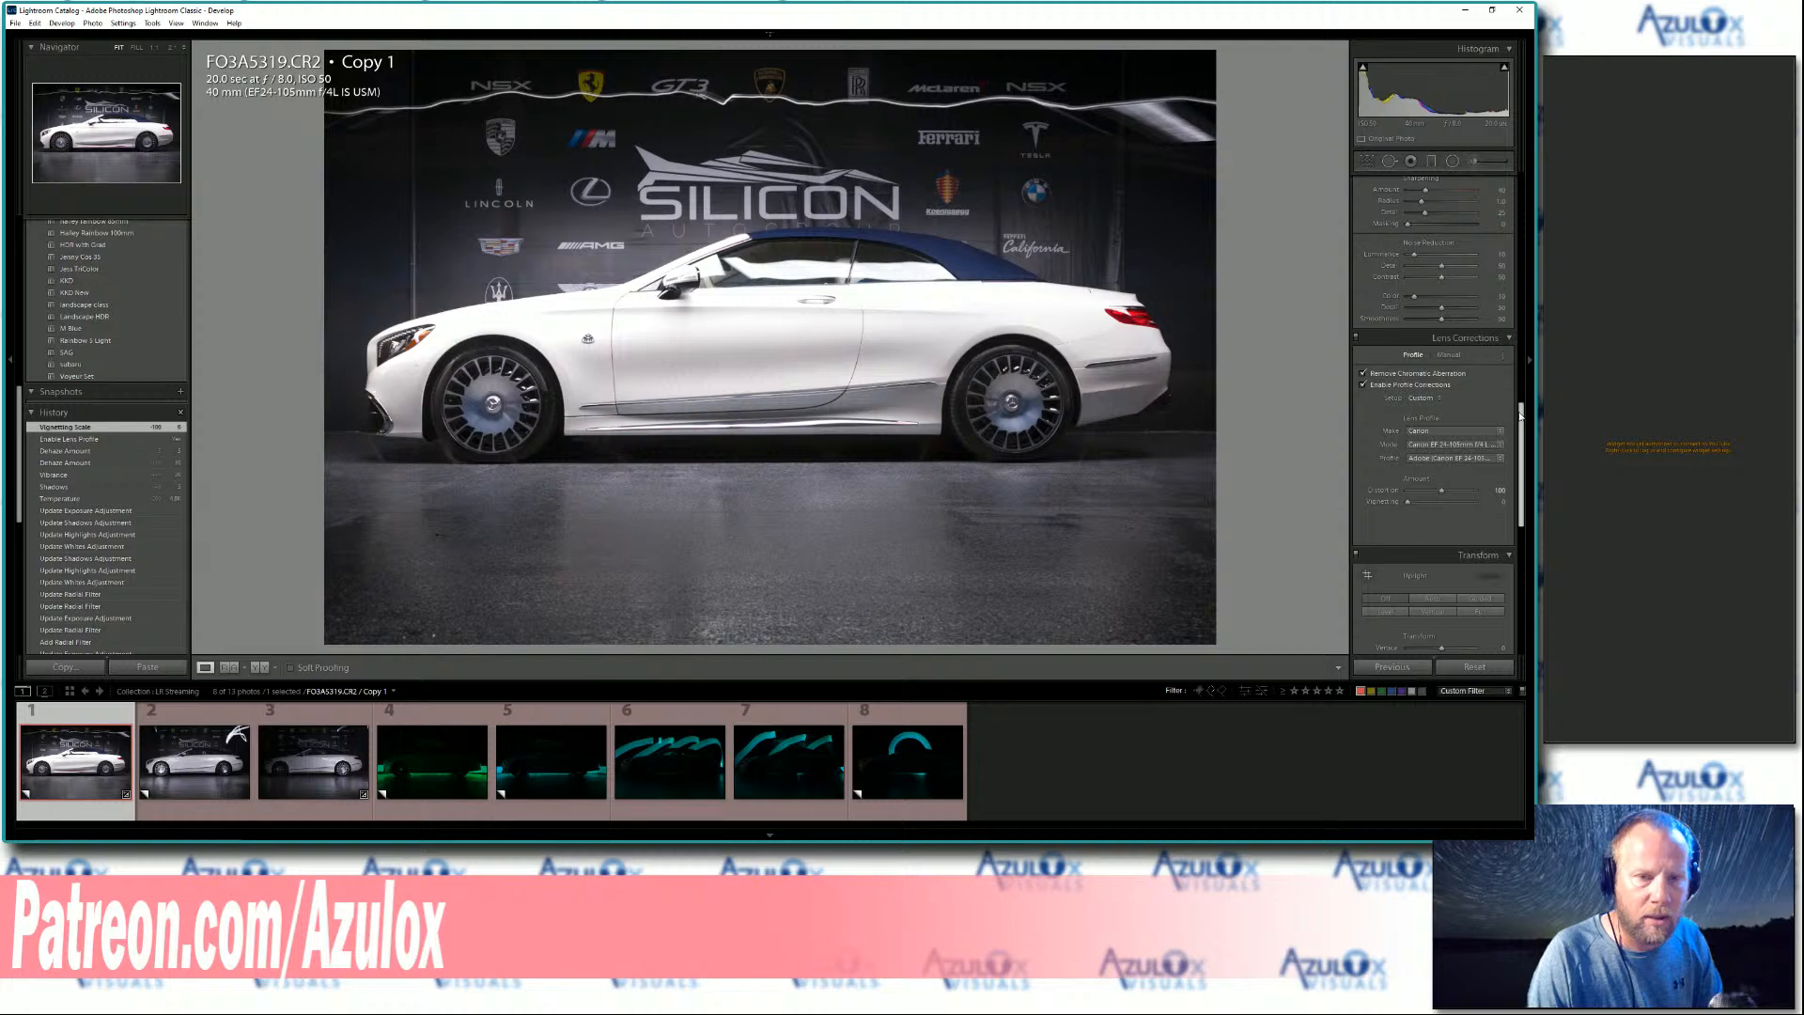
{"action": "scroll", "coordinate": [1522, 460], "scroll_direction": "down", "scroll_amount": 3}
{"action": "left_click_drag", "start_coordinate": [1522, 461], "coordinate": [1516, 542]}
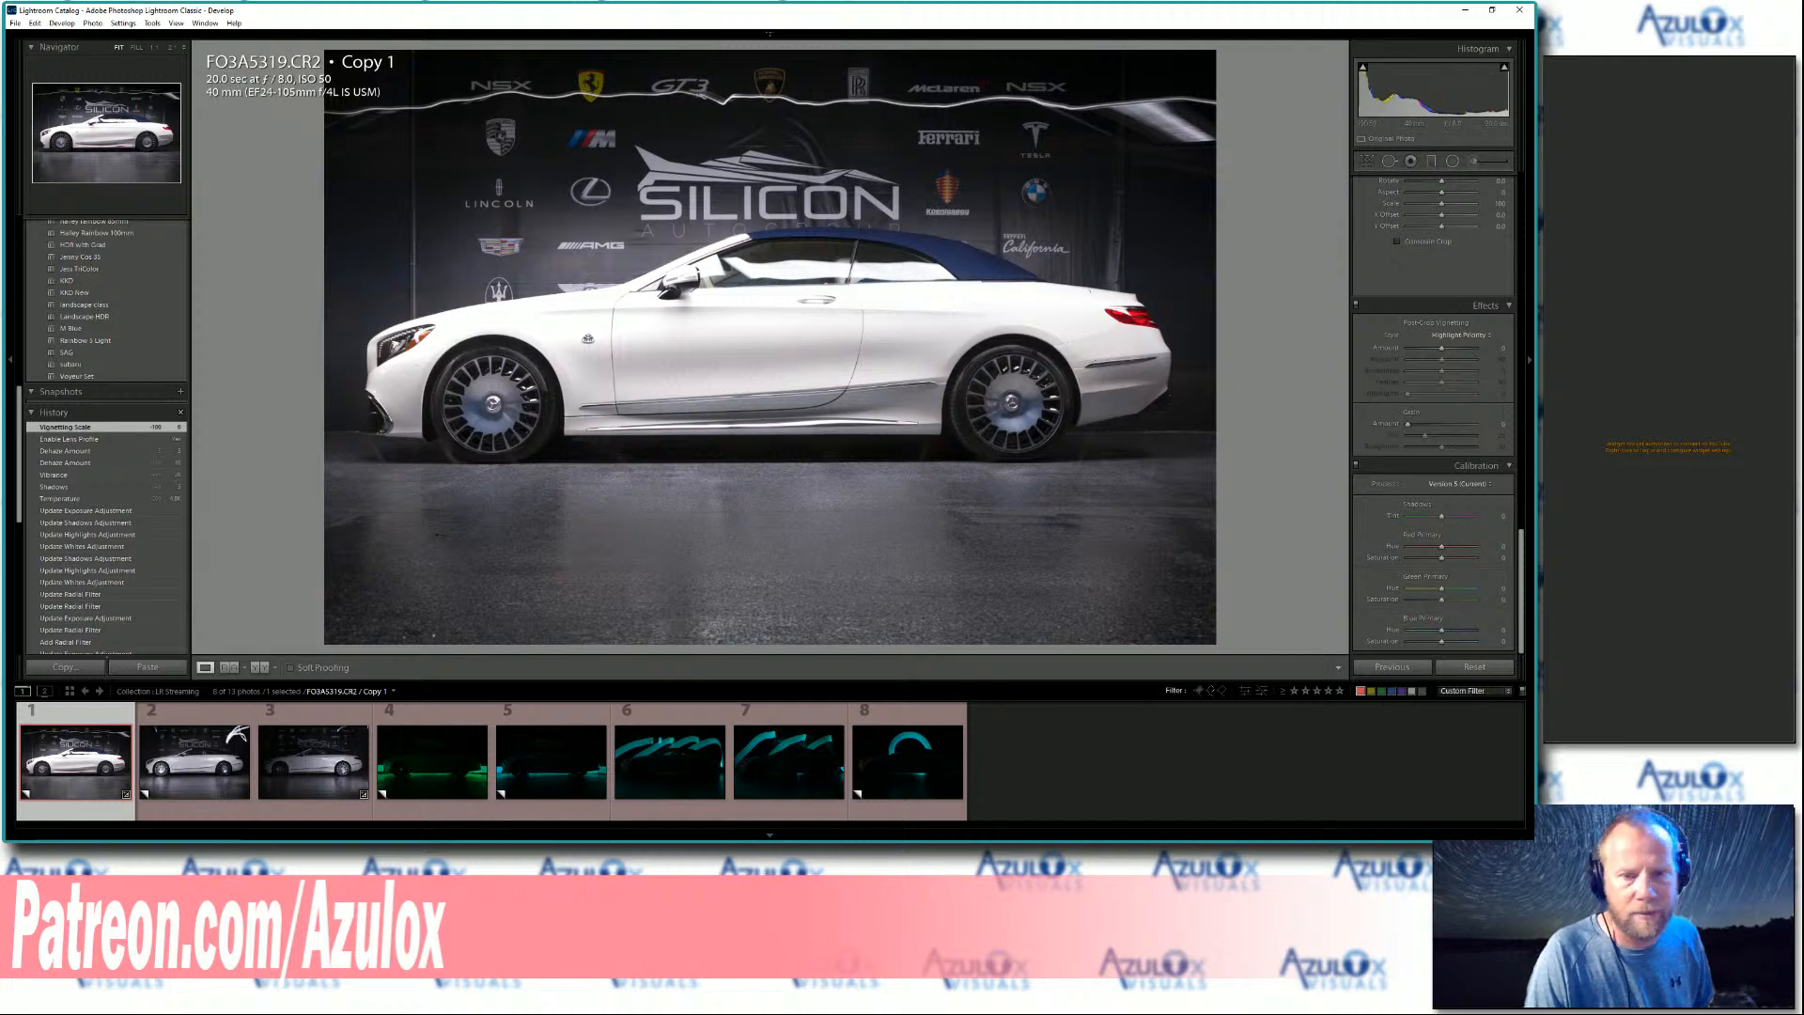
{"action": "scroll", "coordinate": [1433, 423], "scroll_direction": "up", "scroll_amount": 10}
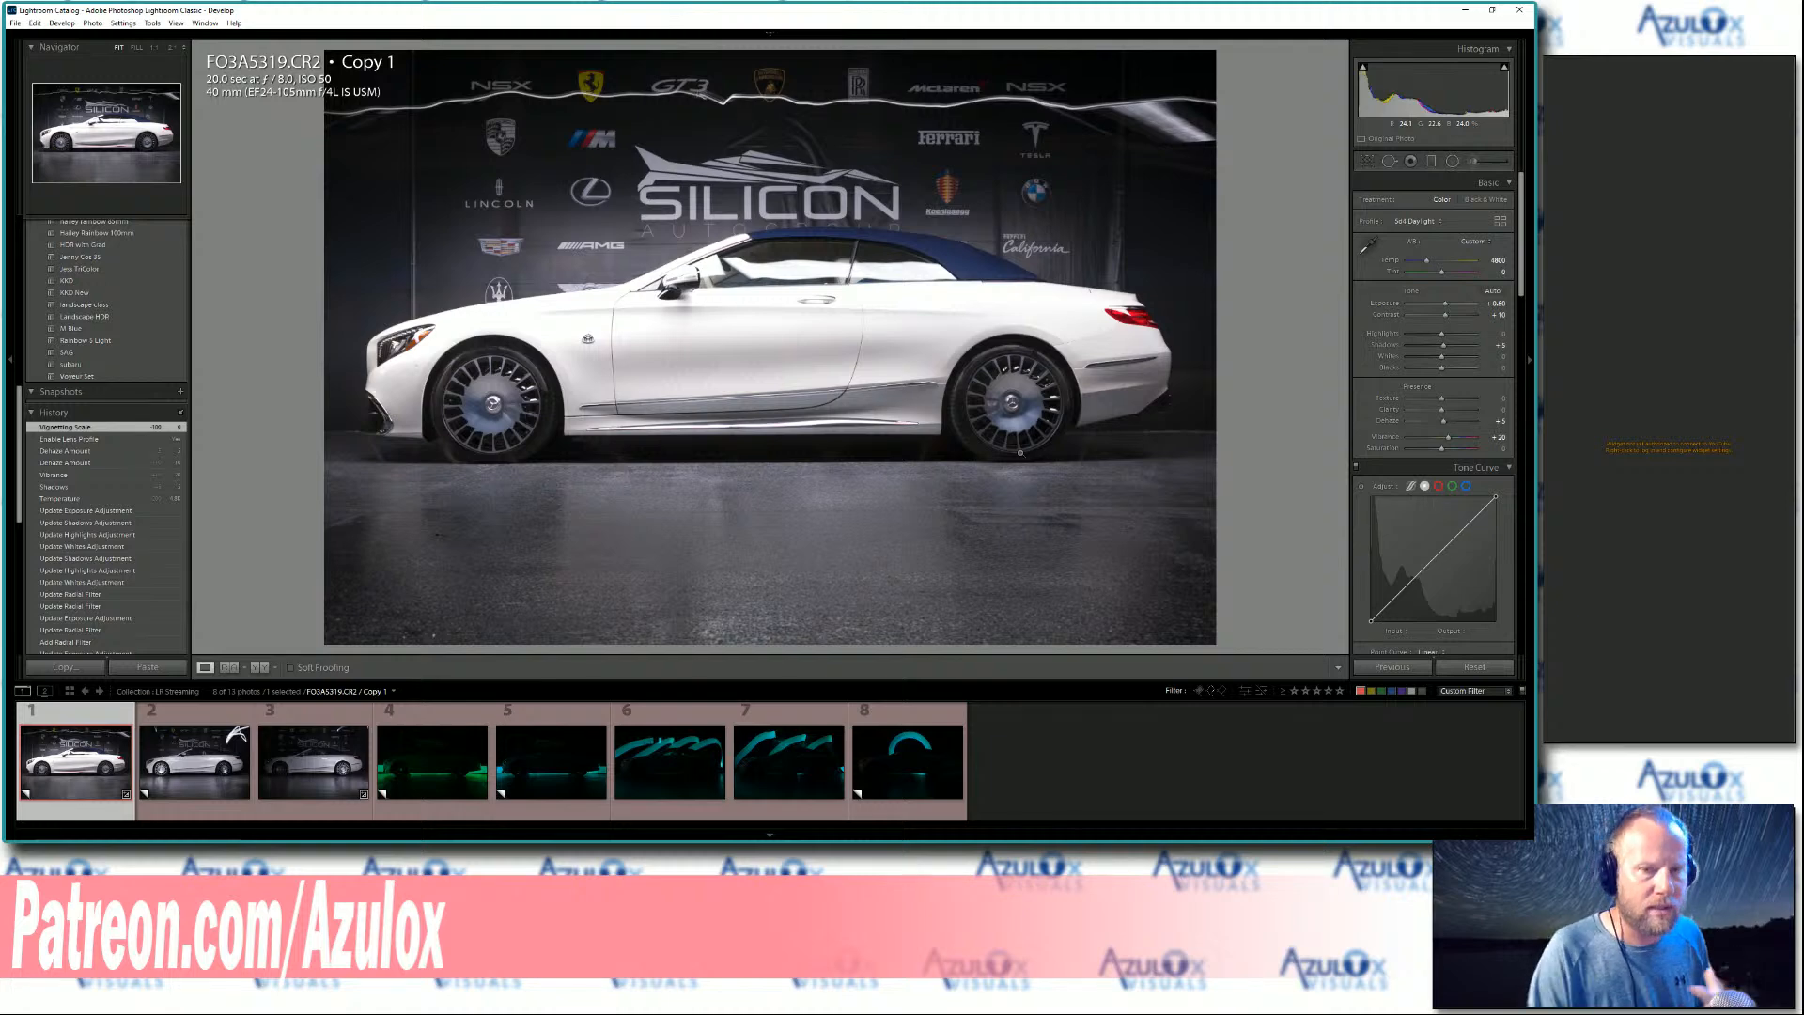
- Select the rear radial filter, show its mask overlay, and turn off the mask inversion
{"action": "left_click", "coordinate": [1459, 161]}
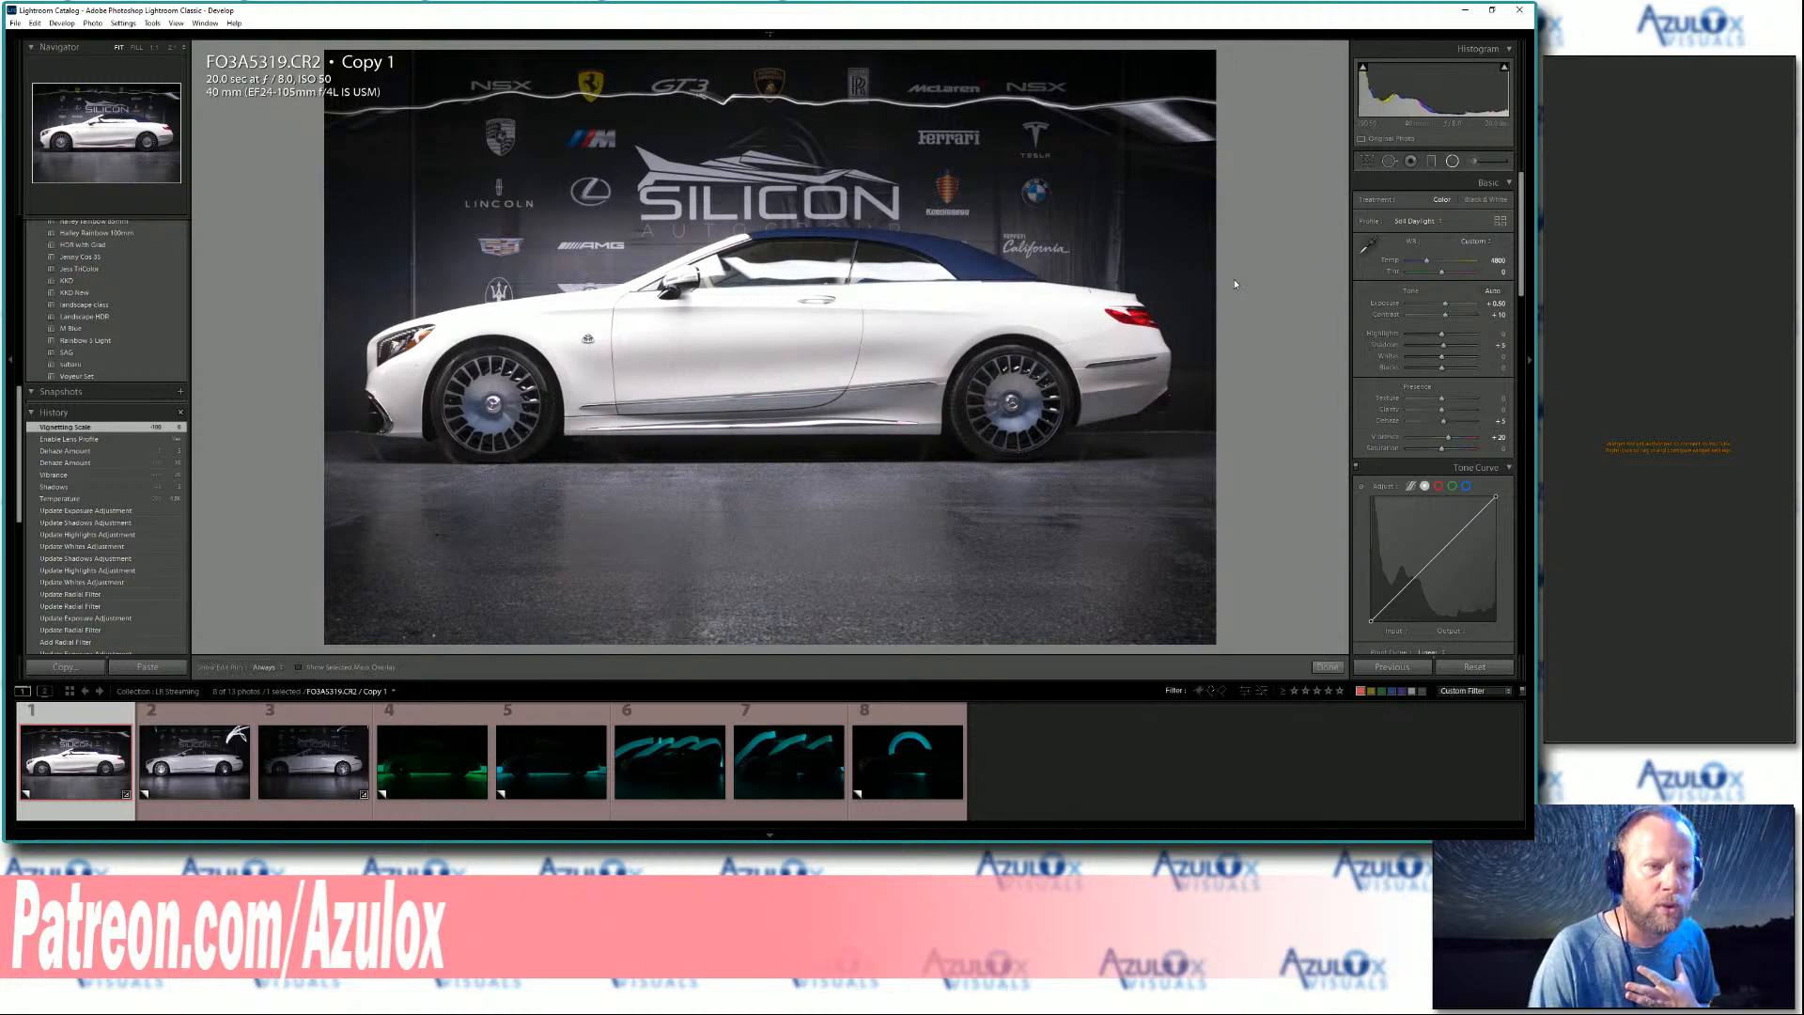
{"action": "left_click", "coordinate": [1074, 348]}
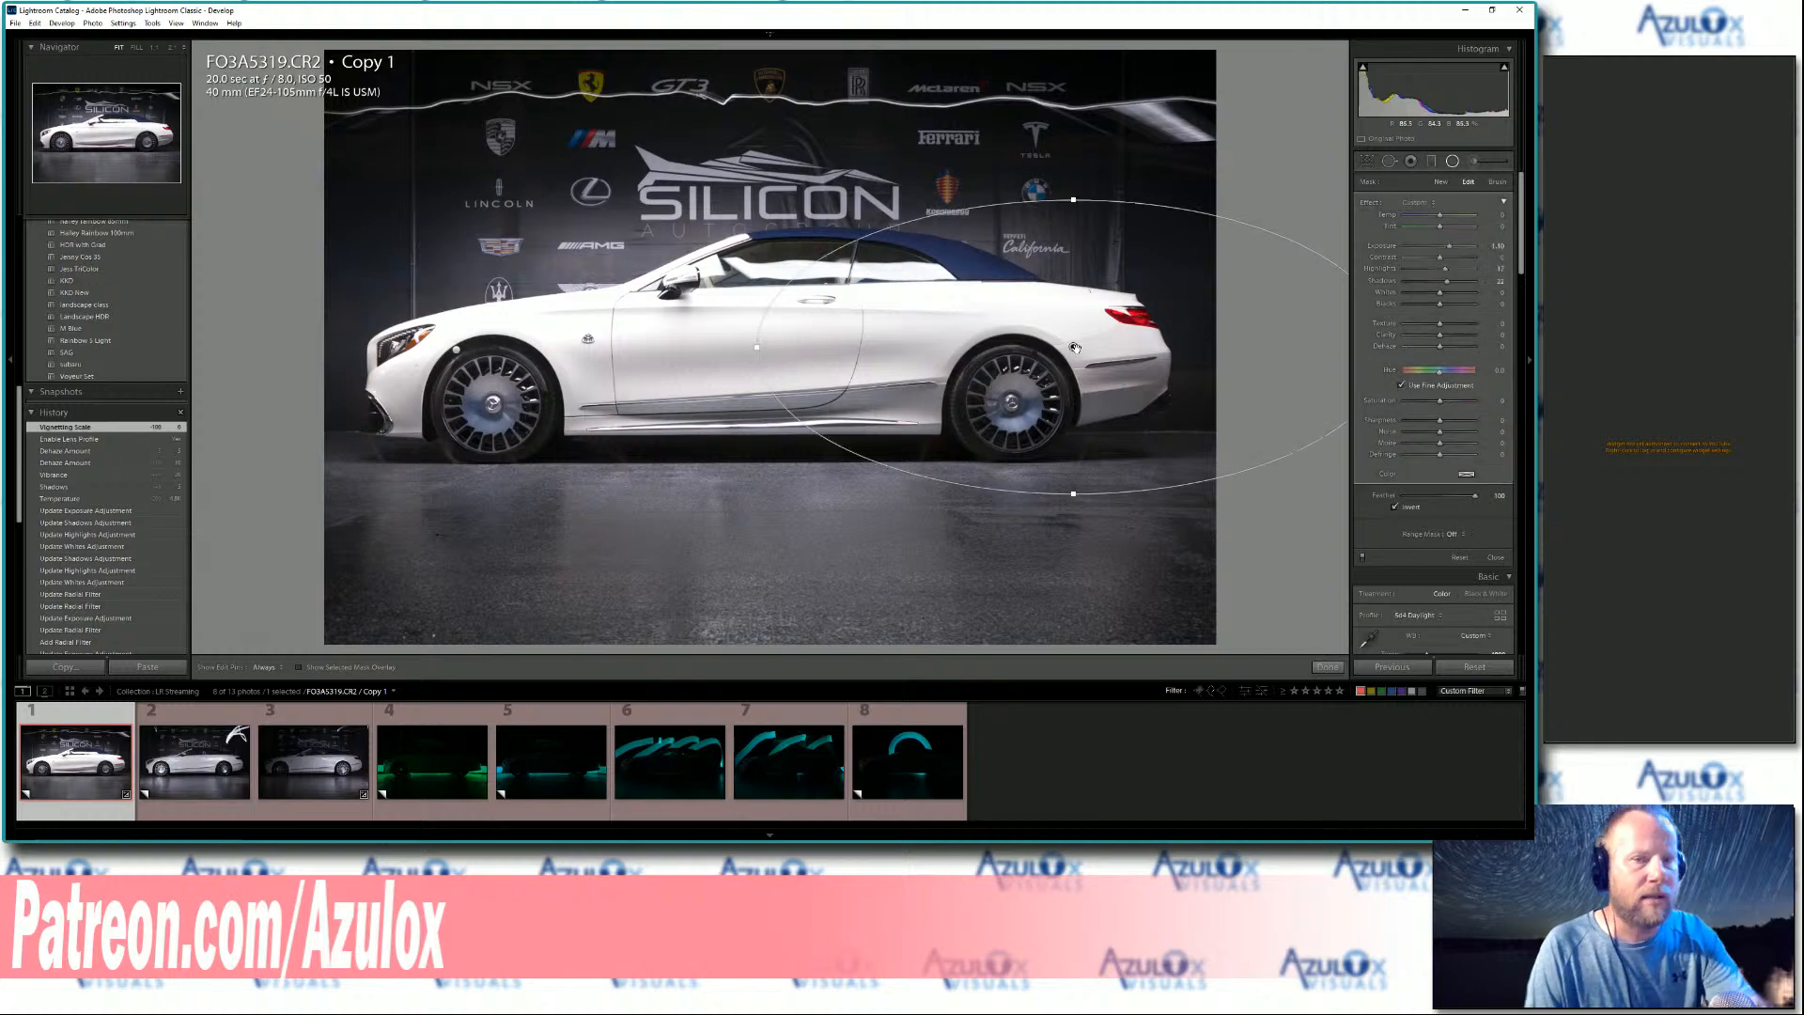
{"action": "mouse_move", "coordinate": [1075, 349]}
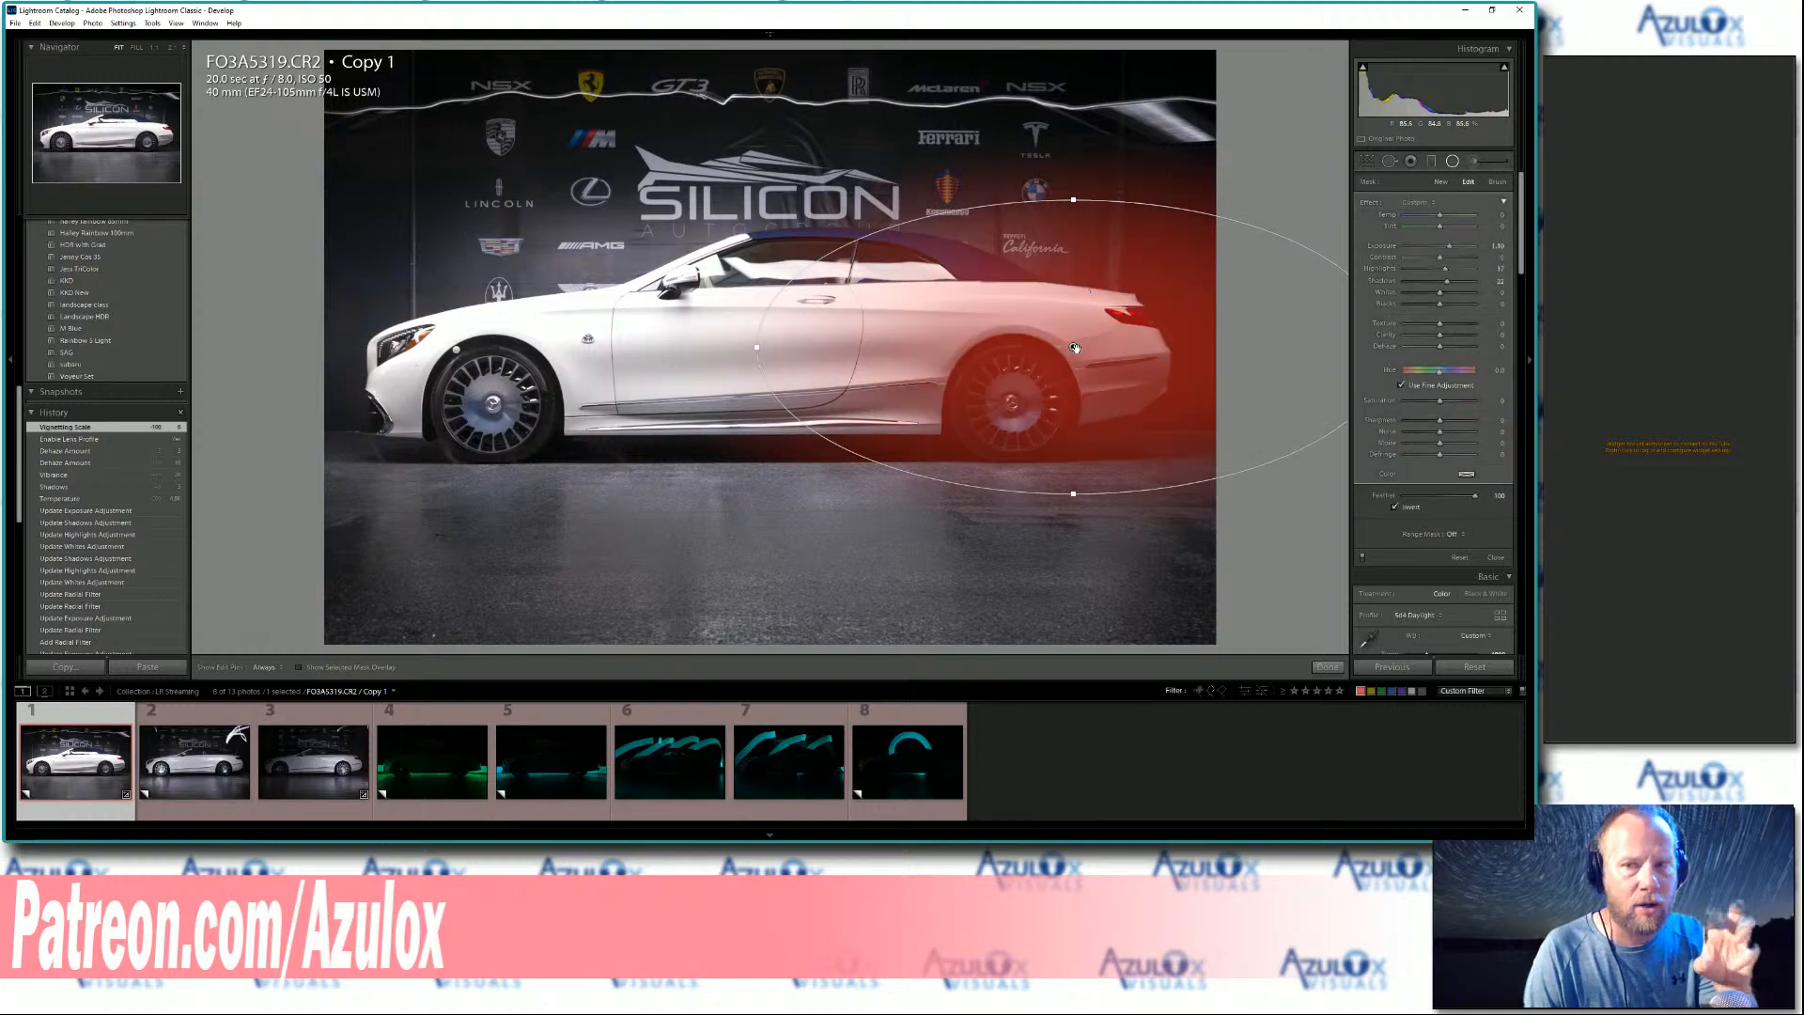
{"action": "left_click", "coordinate": [1405, 509]}
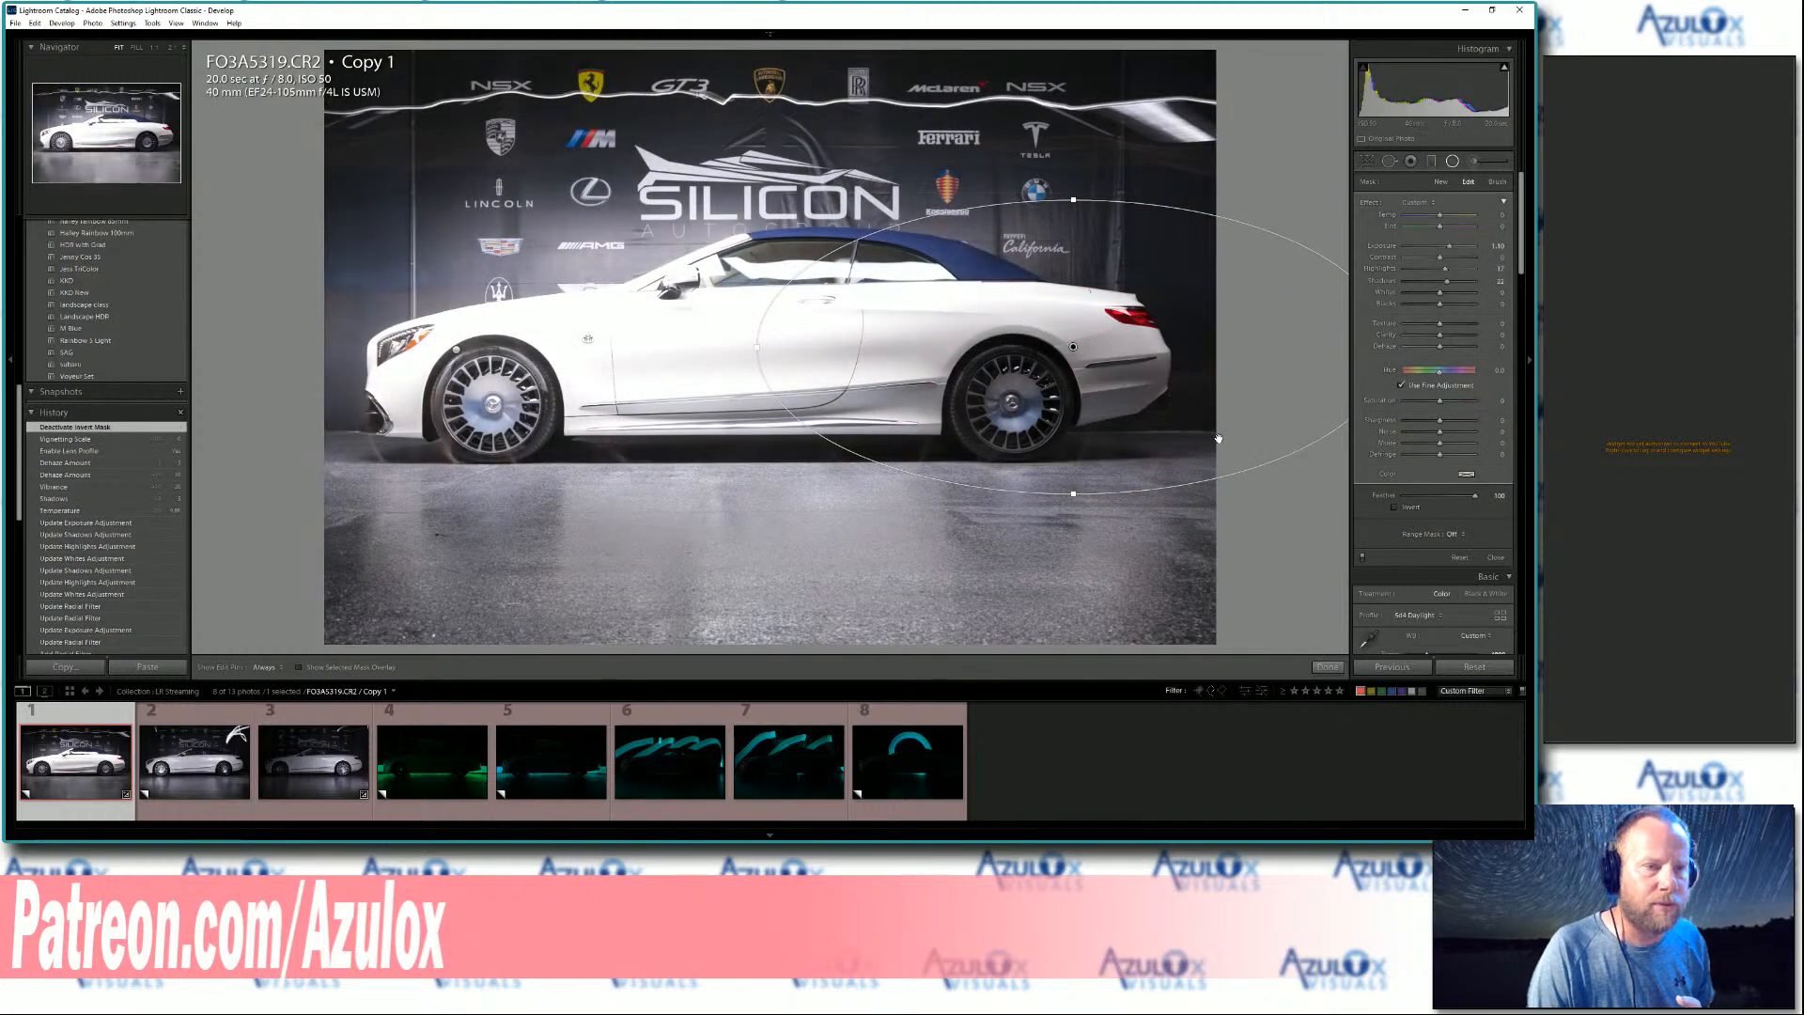
- Turn the rear radial filter's mask inversion back on, checking its coverage with the mask overlay in both inversion states
{"action": "left_click", "coordinate": [1410, 507]}
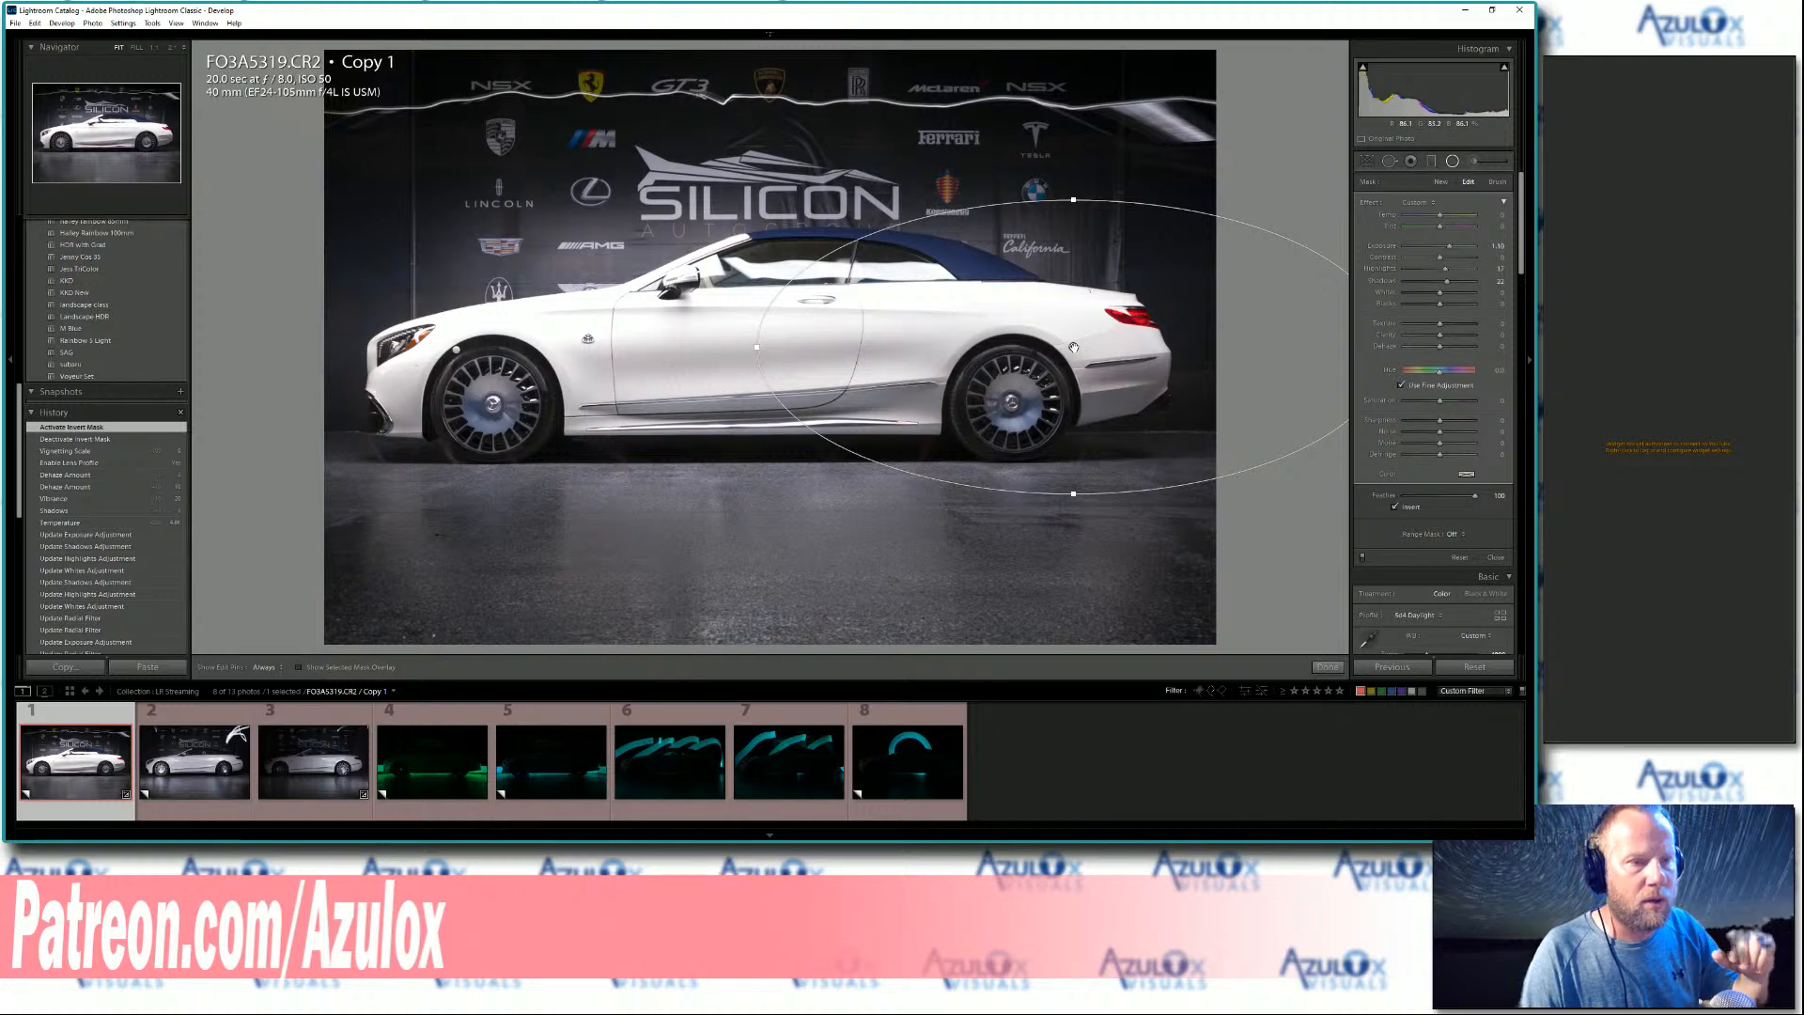
{"action": "left_click_drag", "start_coordinate": [1073, 348], "coordinate": [1073, 347]}
{"action": "left_click", "coordinate": [315, 671]}
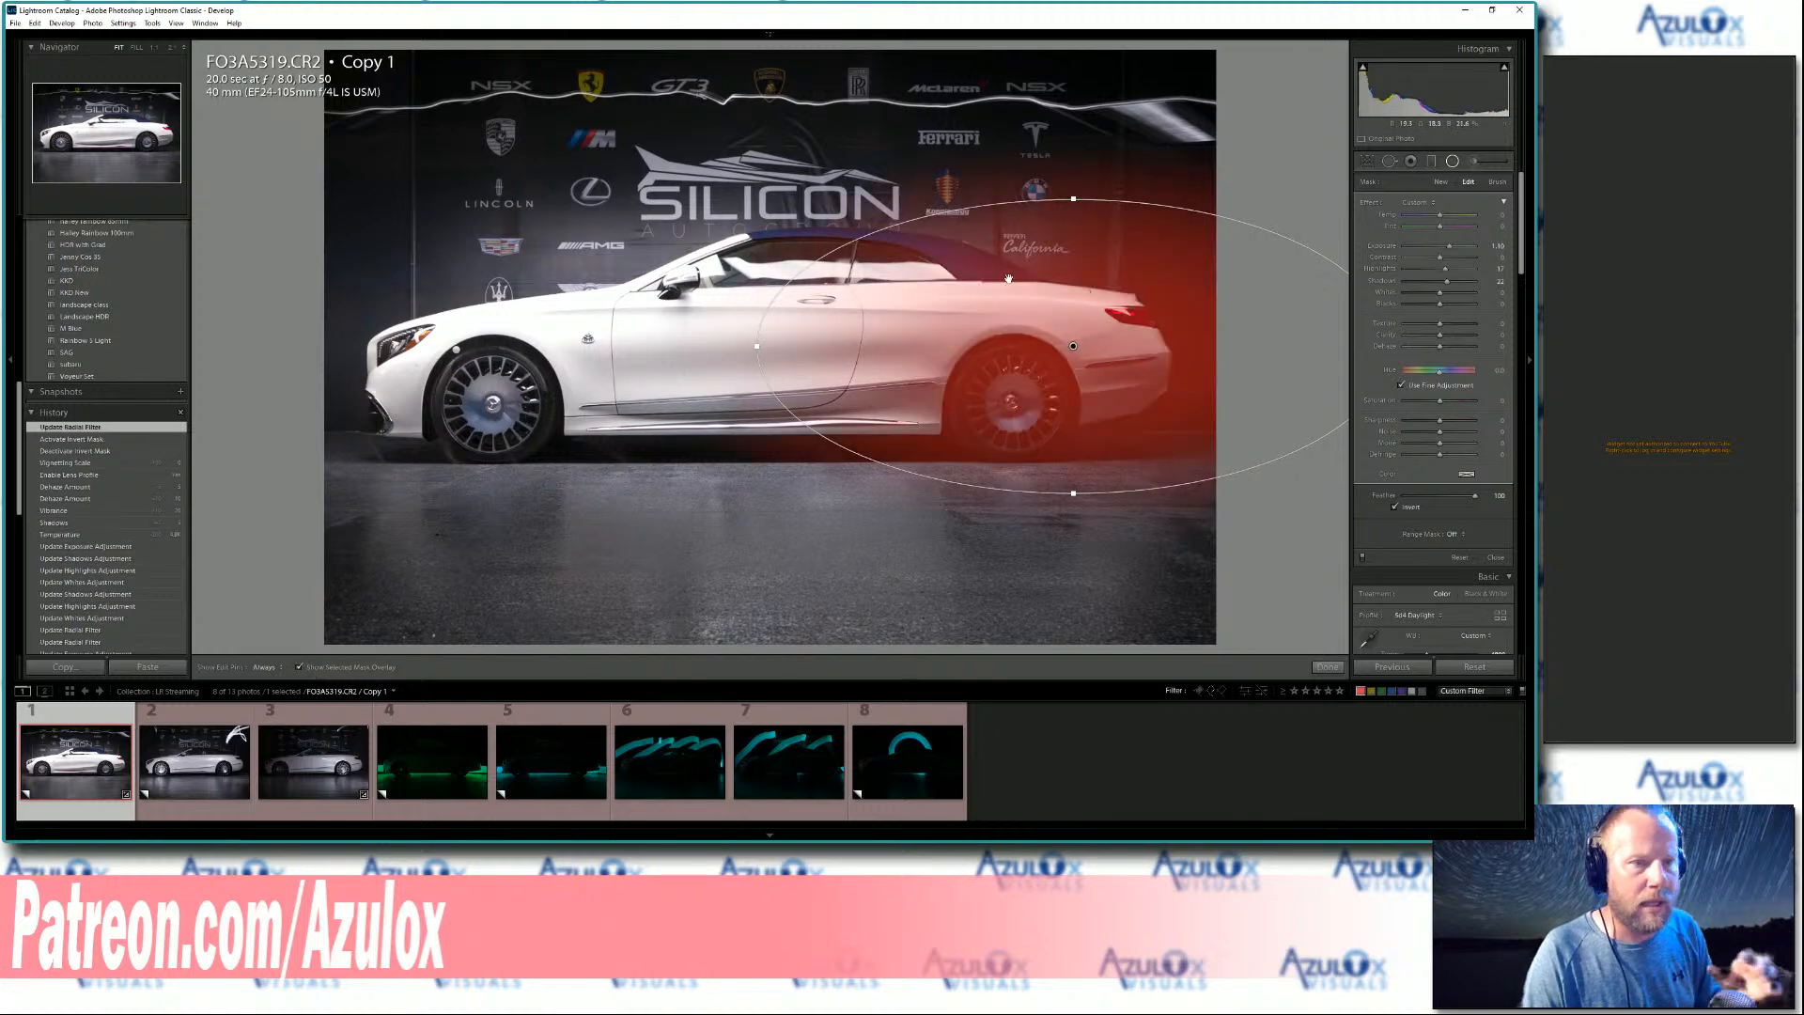
{"action": "left_click", "coordinate": [1396, 507]}
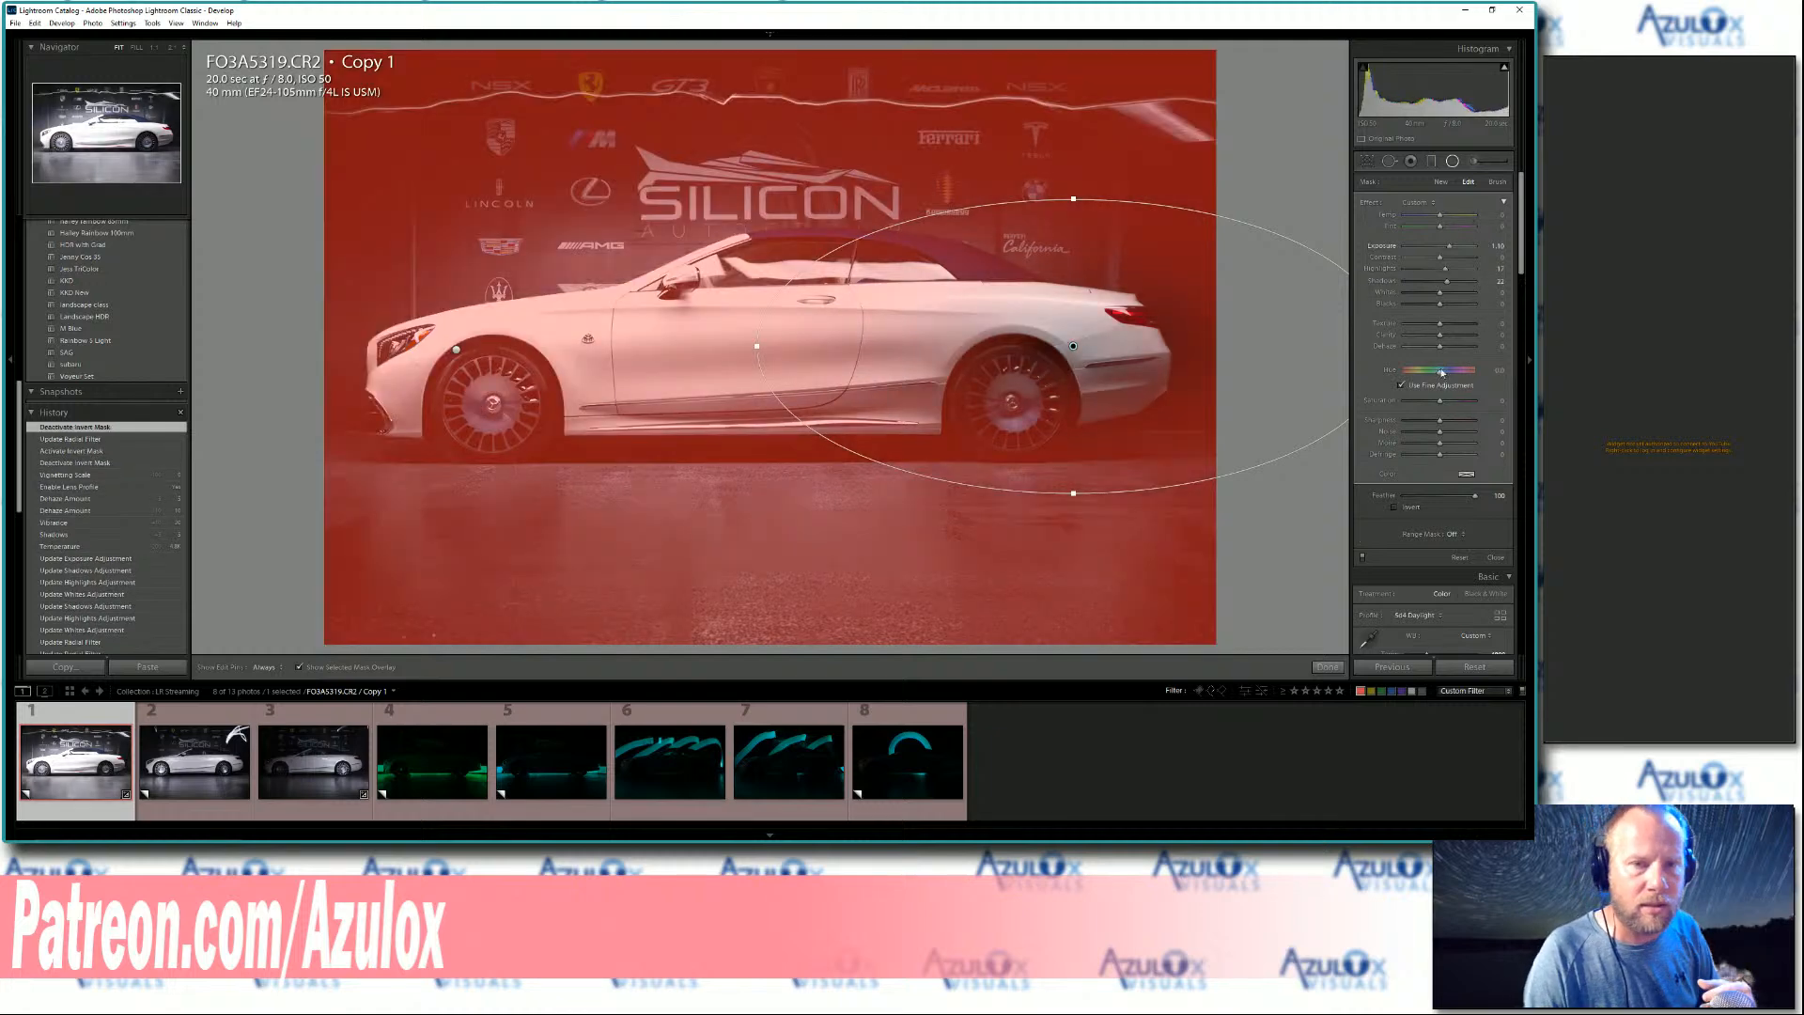
{"action": "left_click", "coordinate": [1395, 507]}
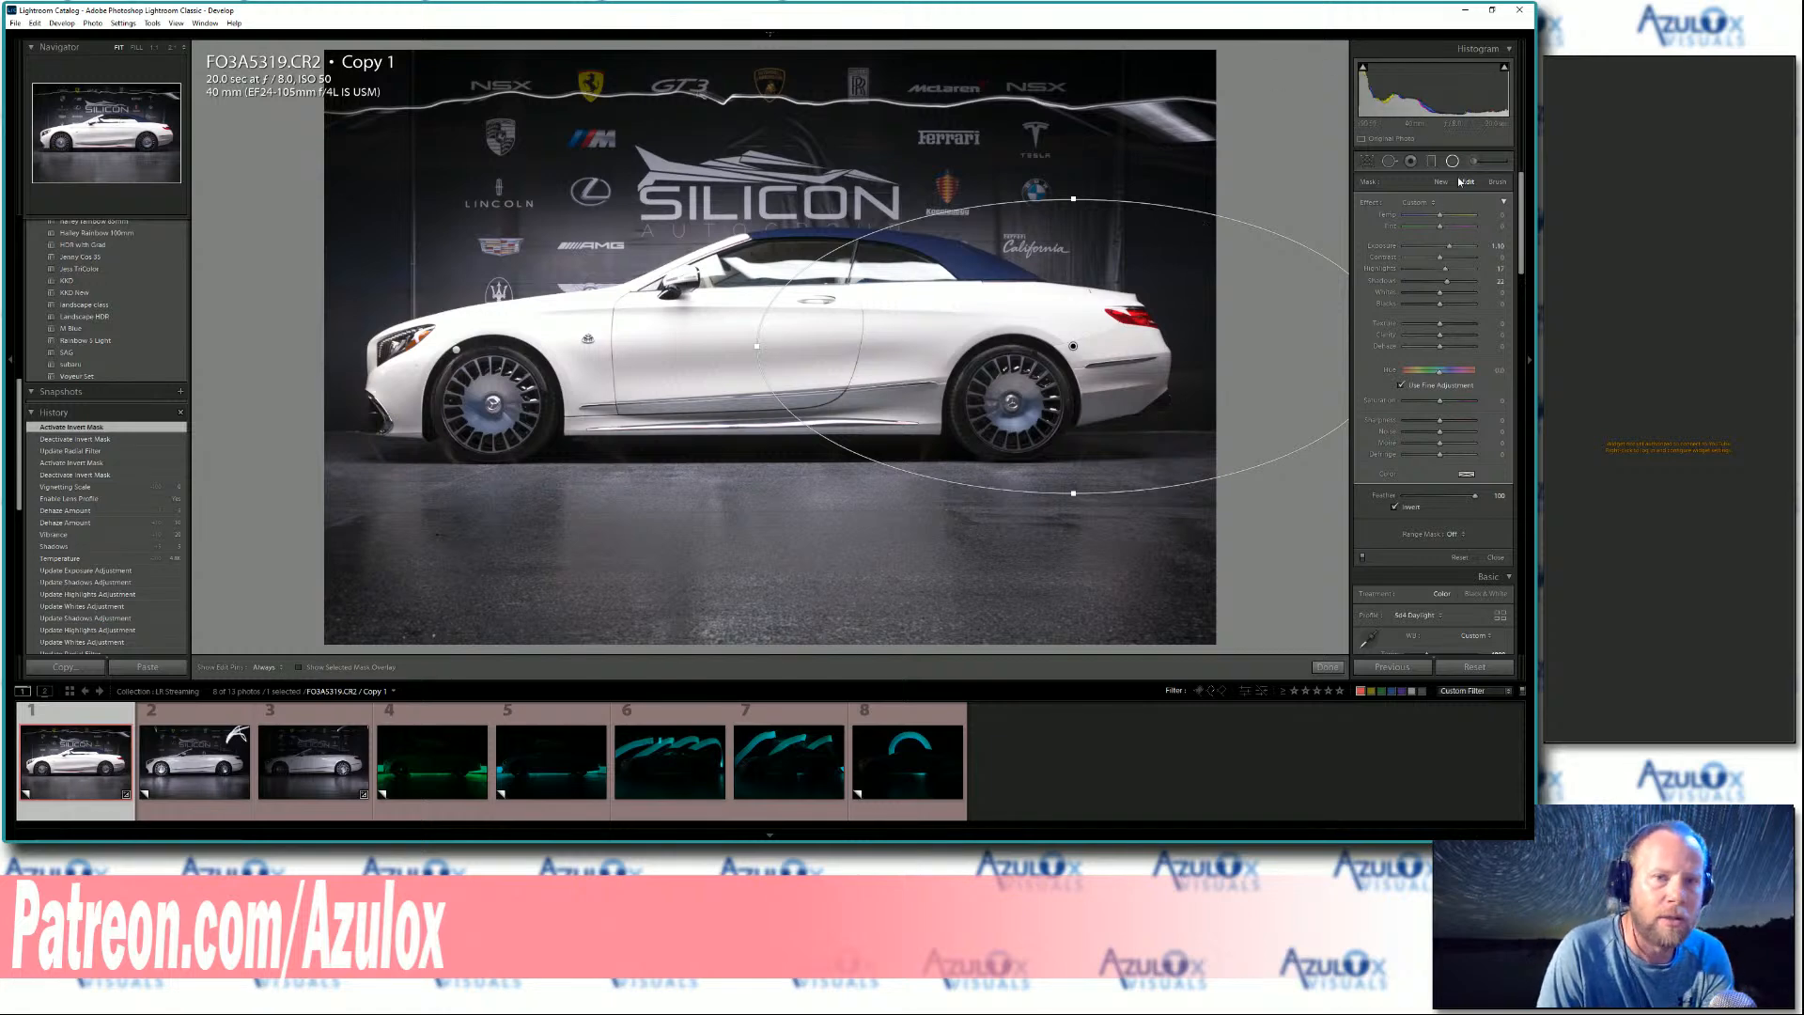
- Finish the radial filter editing and rate the first photo one star
{"action": "left_click", "coordinate": [1327, 666]}
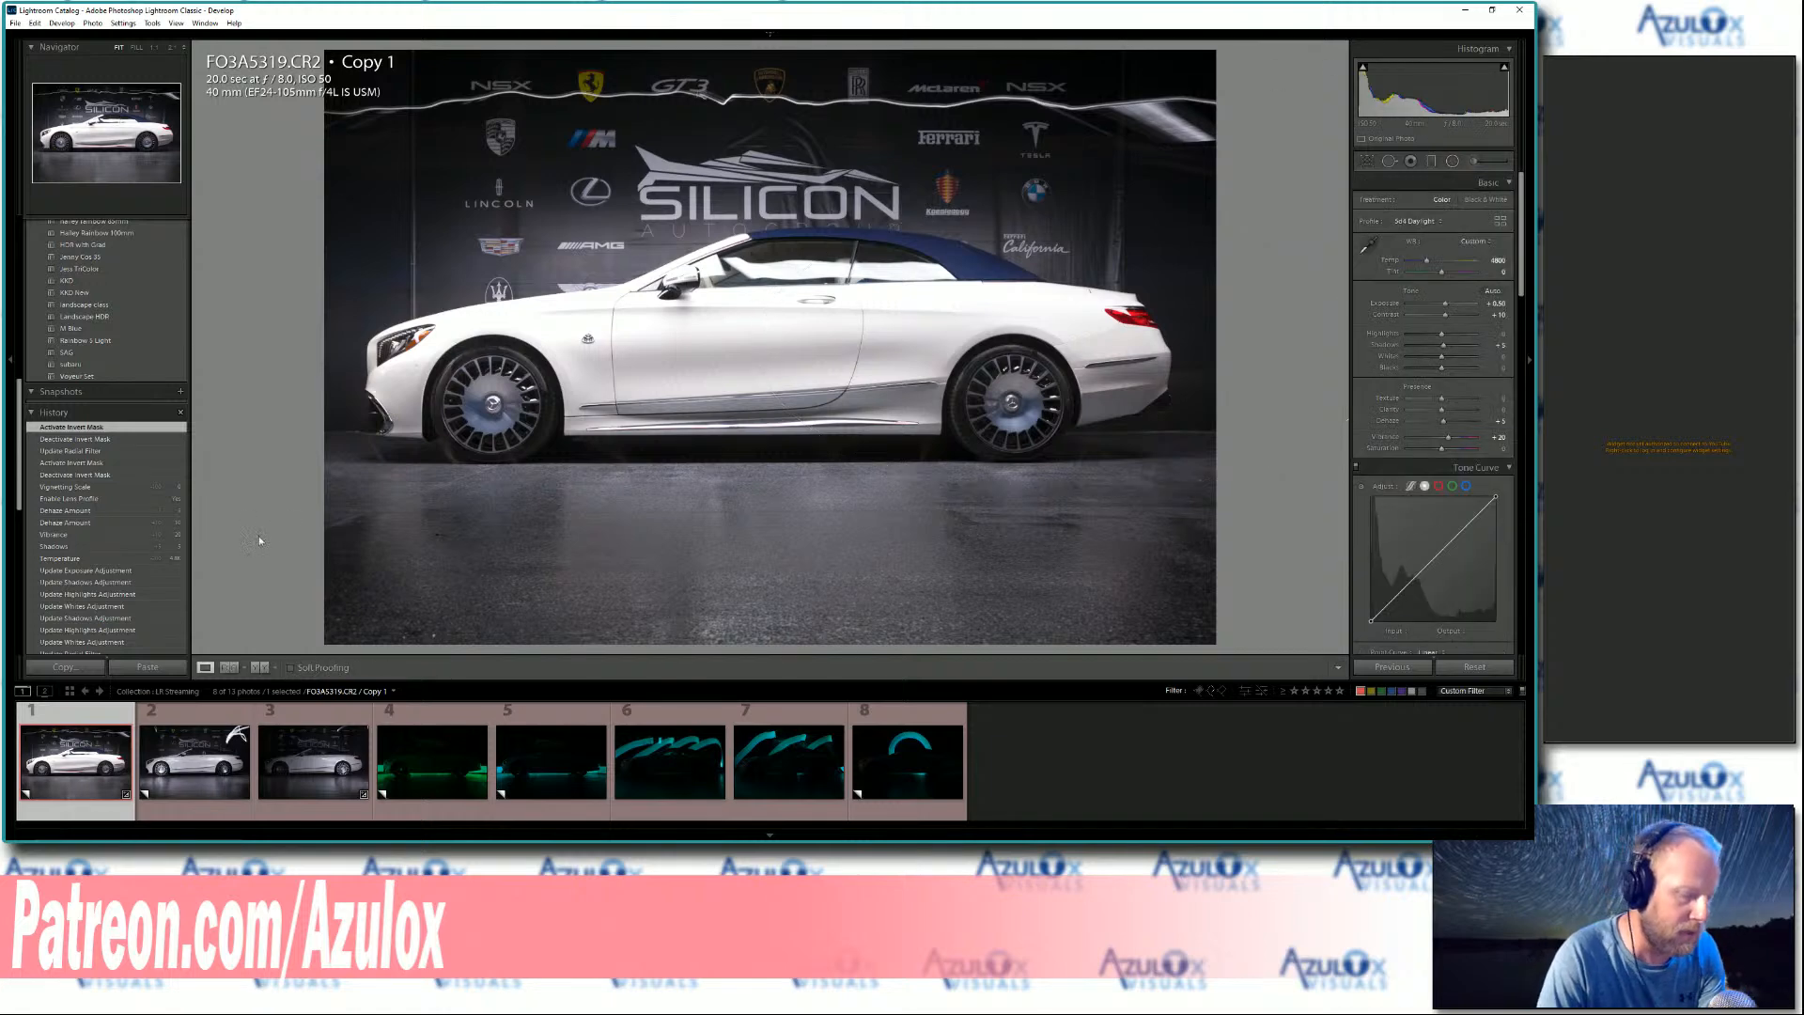
{"action": "key", "text": "1"}
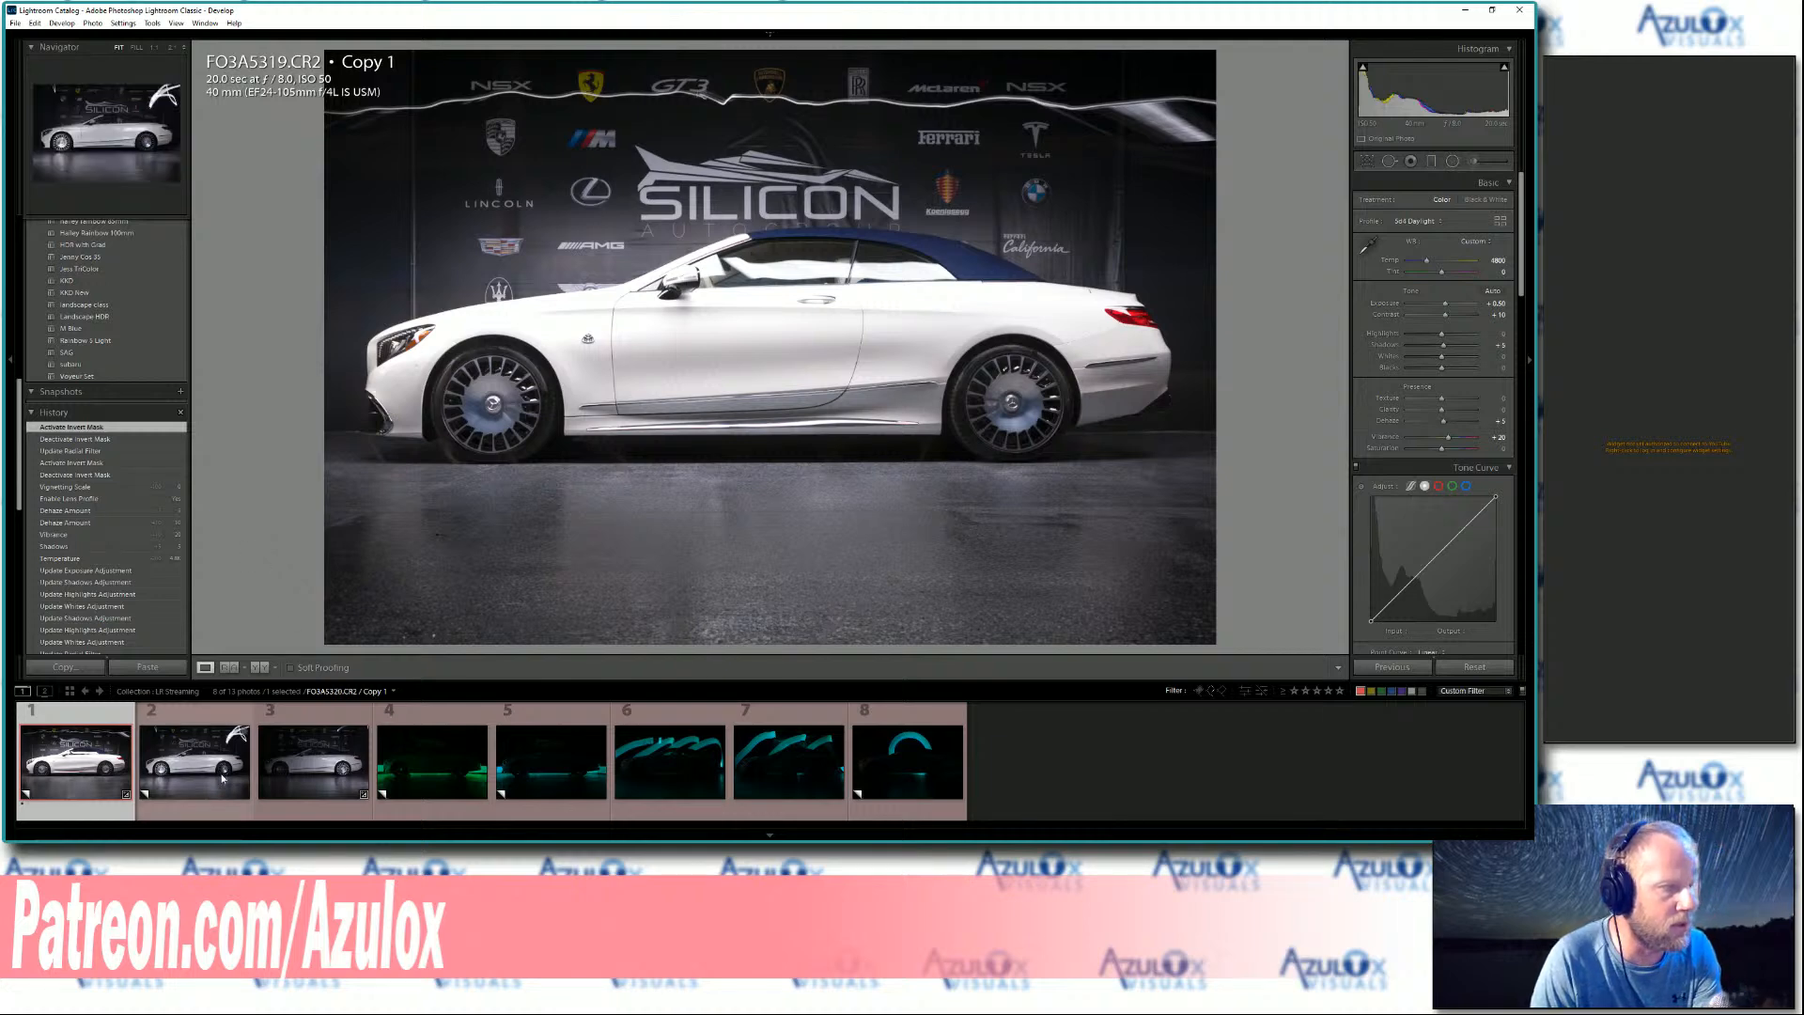
- Enable the lens profile corrections on the second photo, FO3A5320, and set the profile's vignetting amount to 0
{"action": "left_click", "coordinate": [158, 783]}
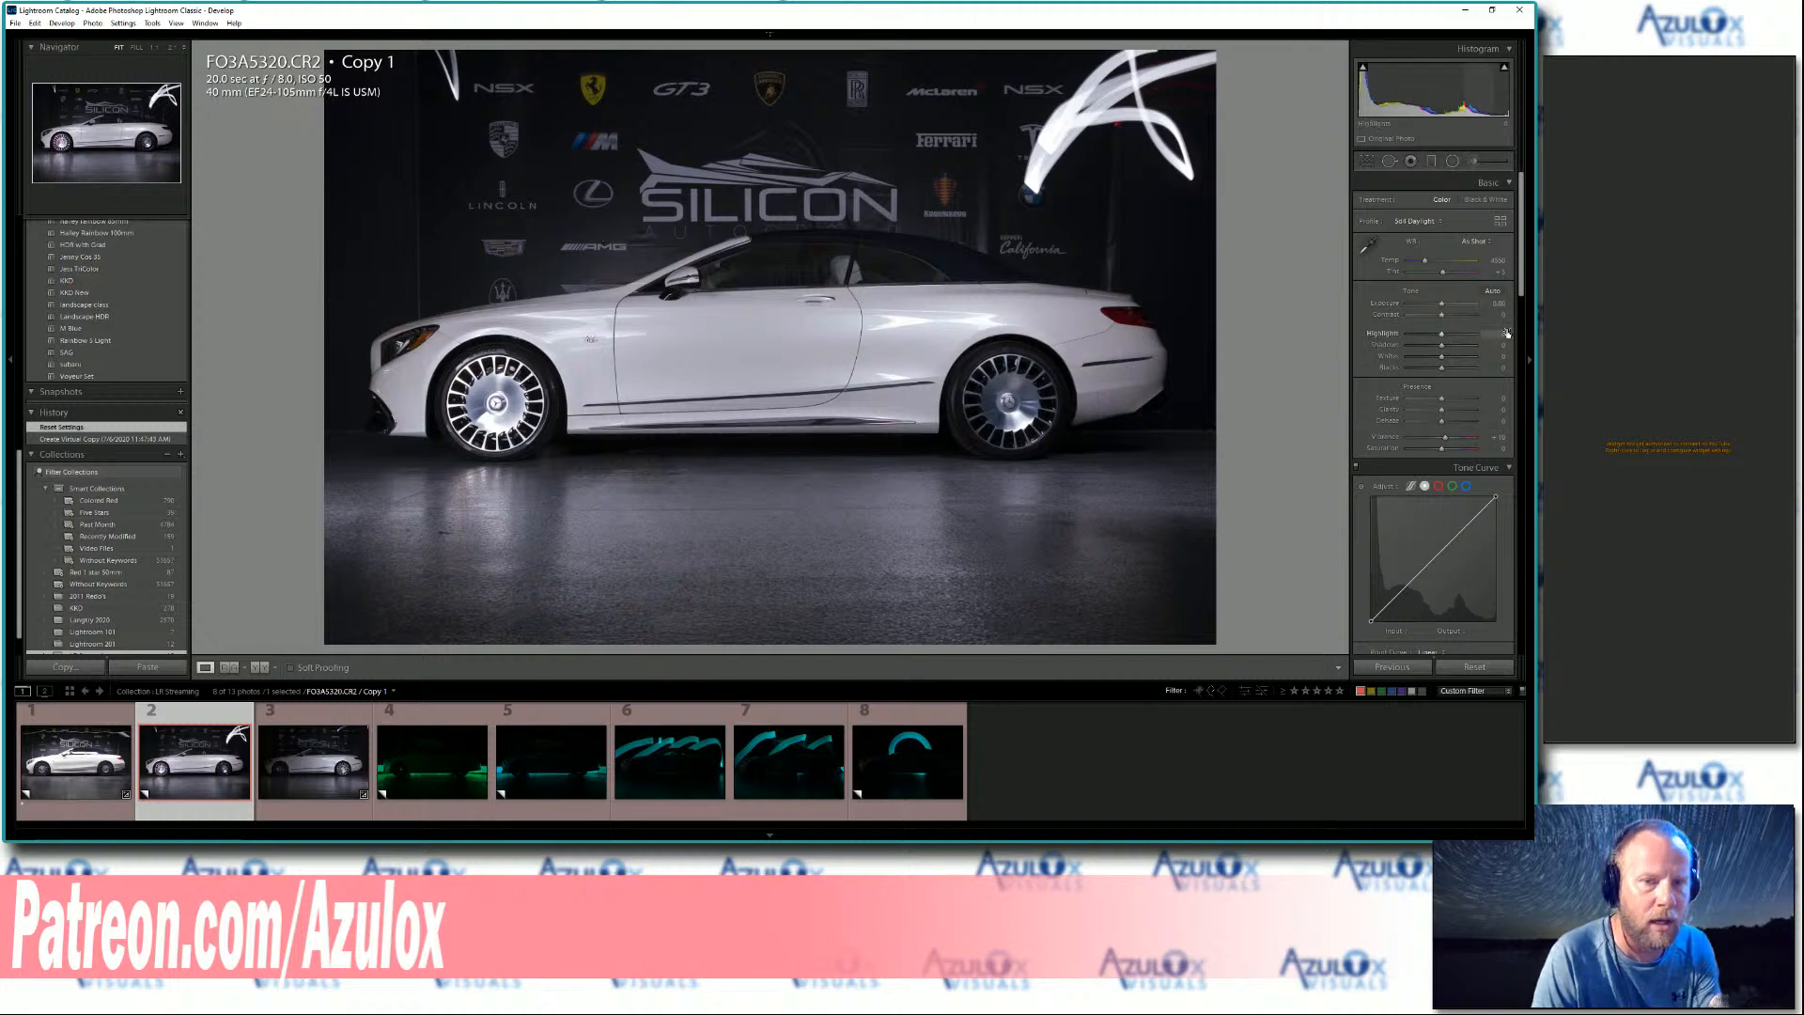
{"action": "left_click_drag", "start_coordinate": [1520, 287], "coordinate": [1520, 513]}
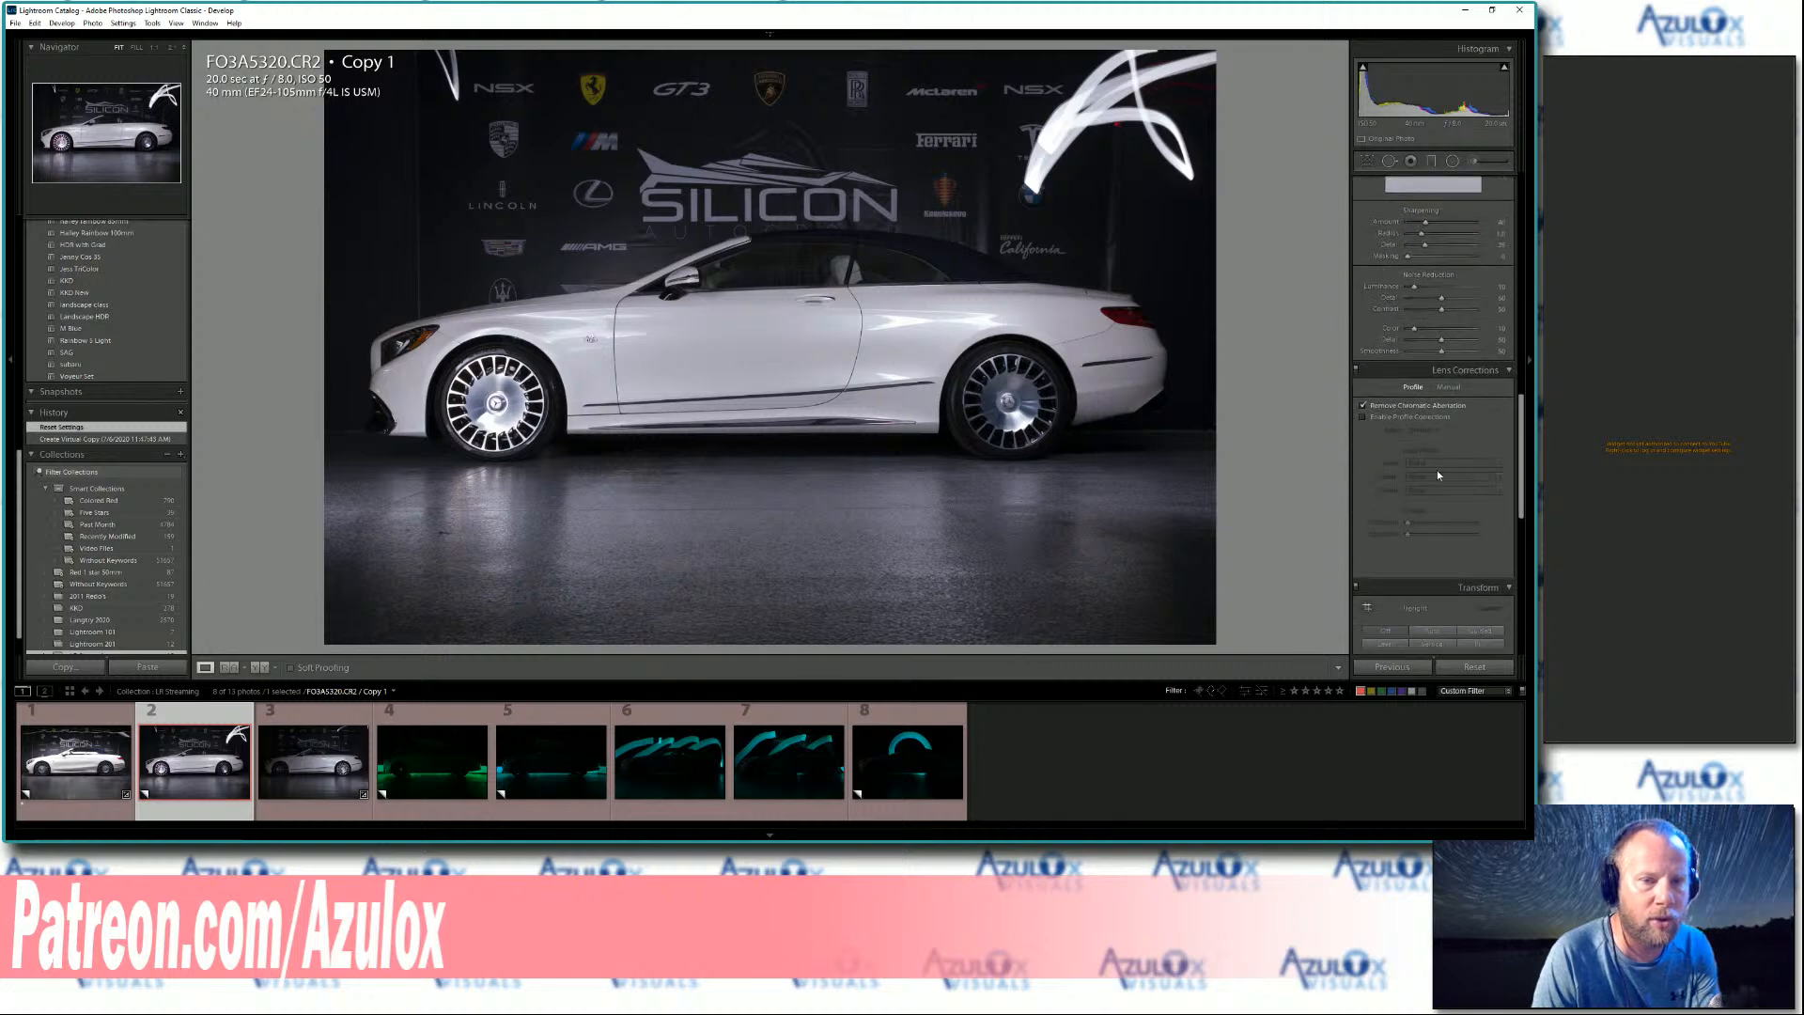
{"action": "left_click", "coordinate": [1363, 416]}
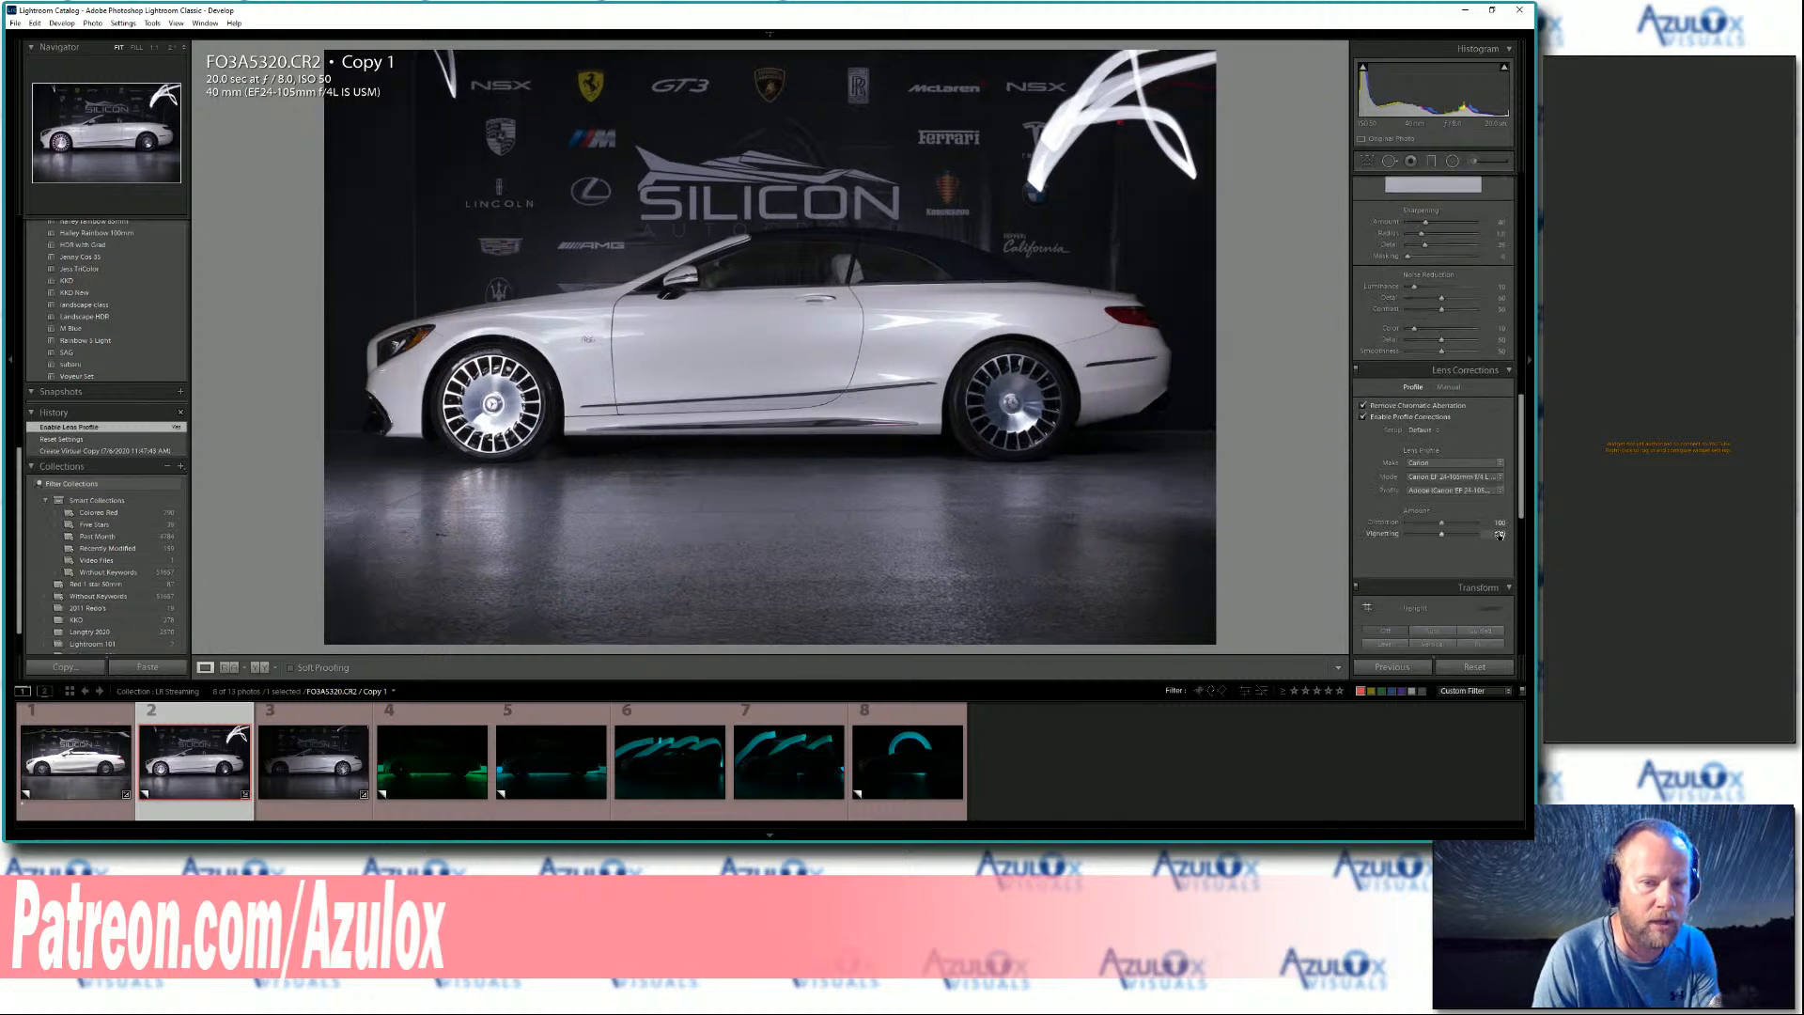
{"action": "left_click_drag", "start_coordinate": [1499, 533], "coordinate": [1494, 537]}
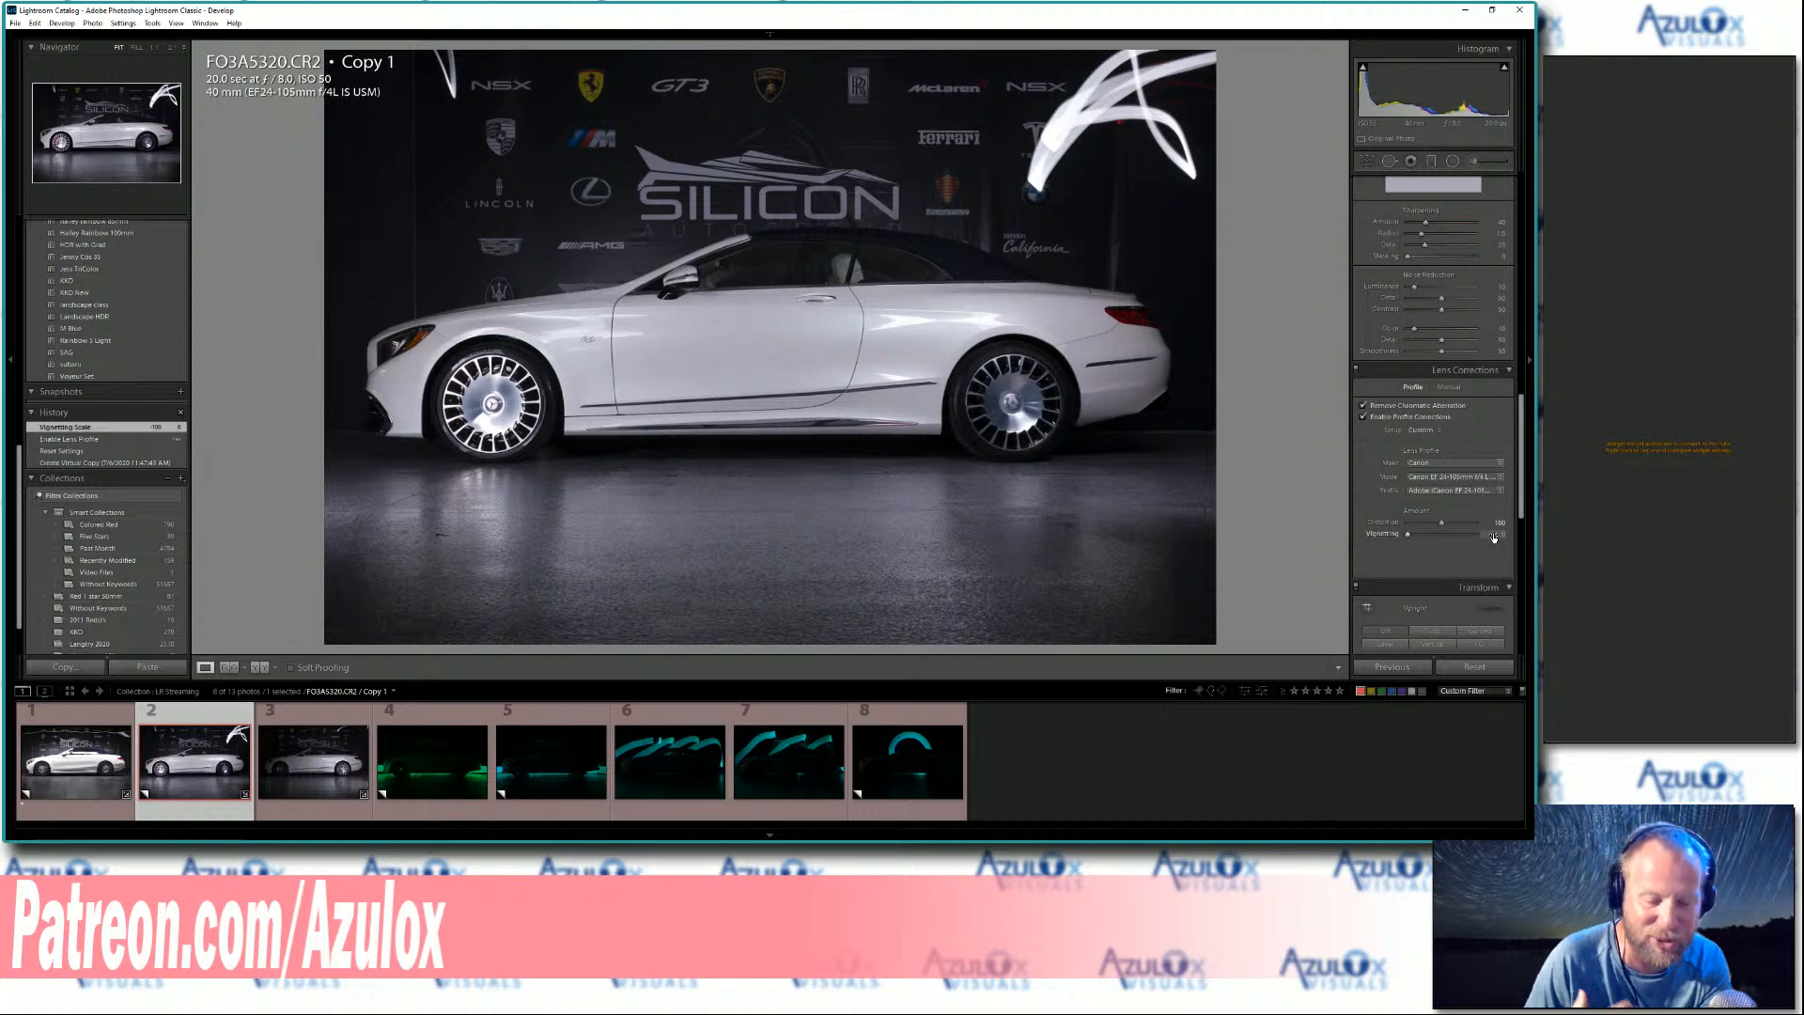
- Set the second photo's white balance to a temperature of 4800 and a tint of 0
{"action": "scroll", "coordinate": [1485, 423], "scroll_direction": "up", "scroll_amount": 10}
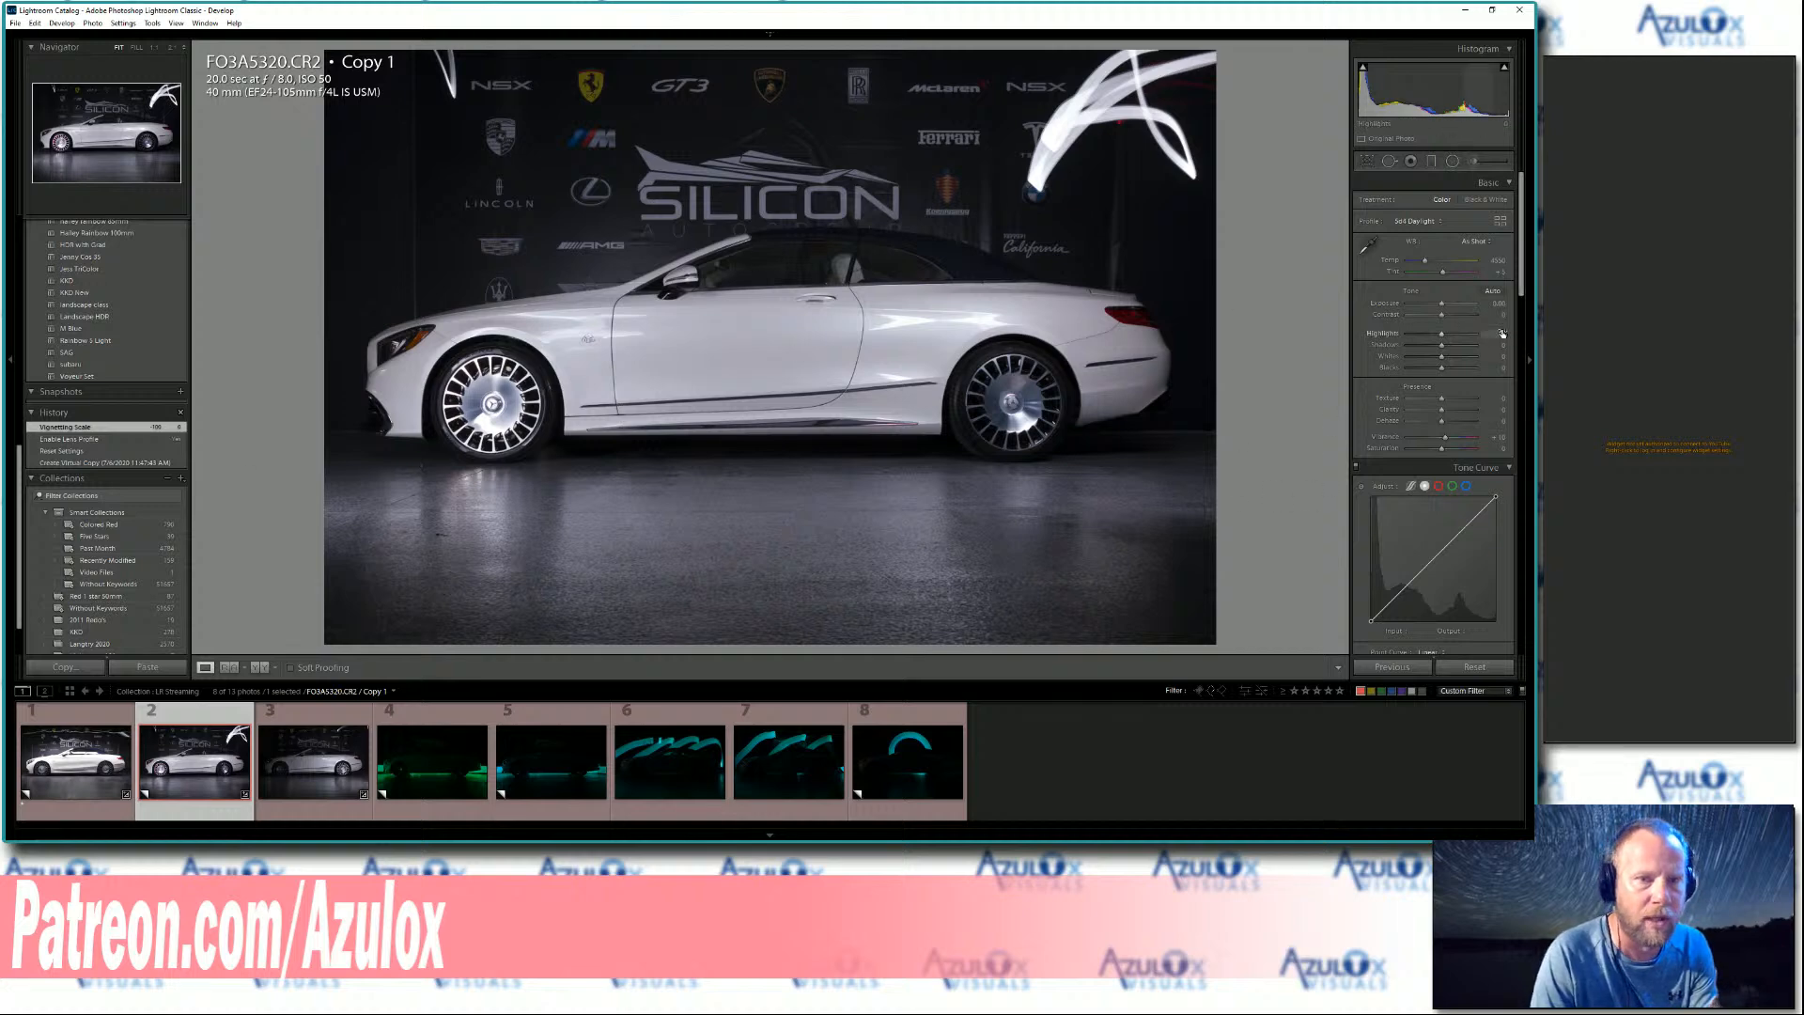
{"action": "left_click", "coordinate": [1494, 261]}
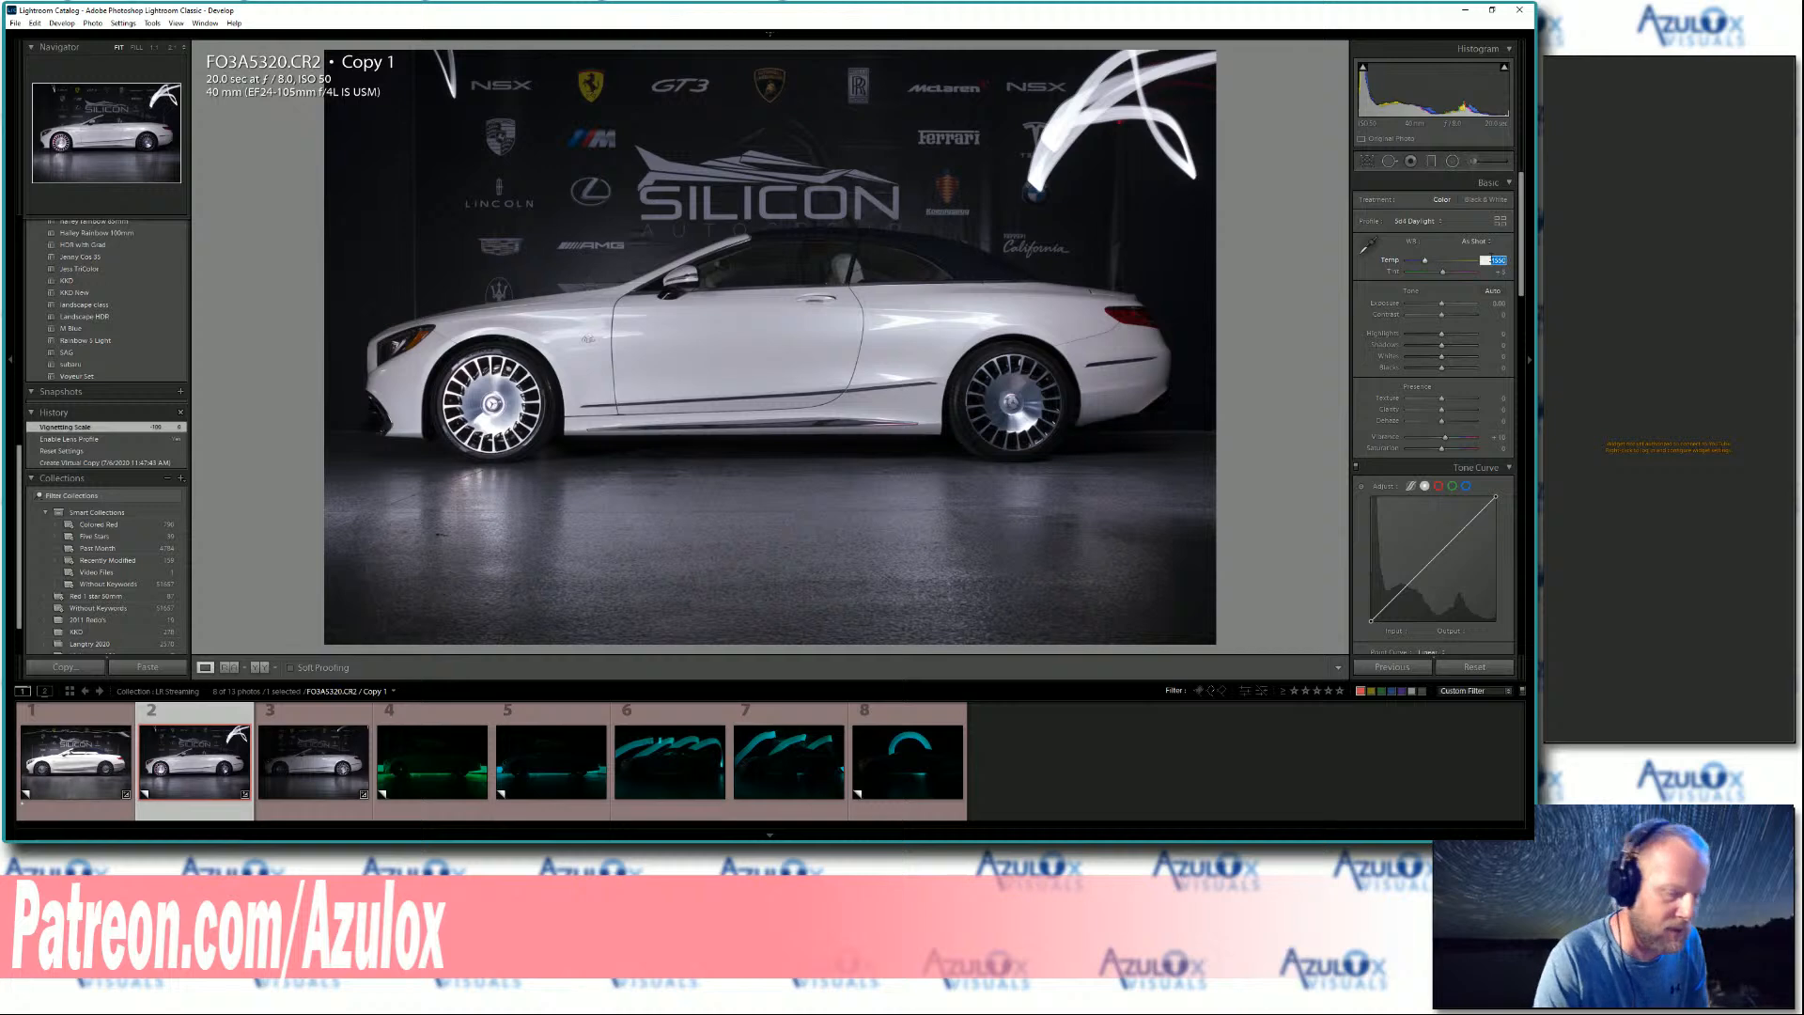
{"action": "key", "text": "BackSpace"}
{"action": "type", "text": "4800"}
{"action": "key", "text": "Tab"}
{"action": "type", "text": "0"}
{"action": "key", "text": "Return"}
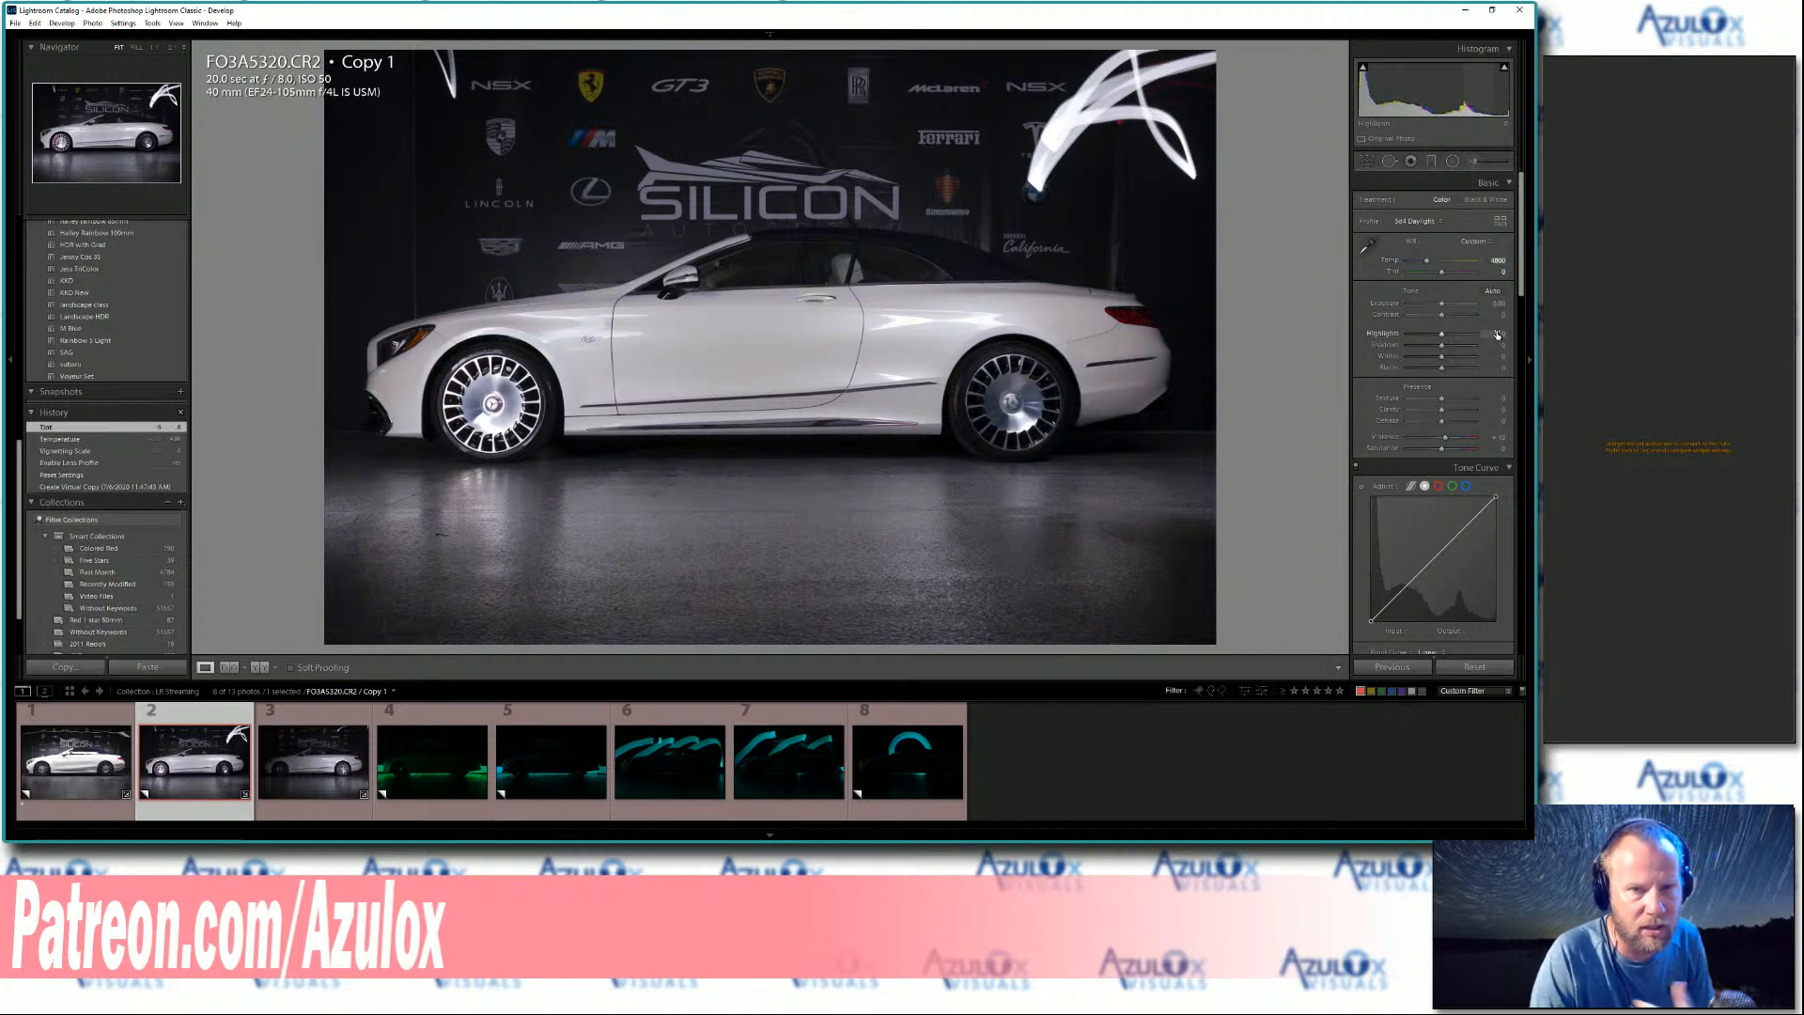
- Lower the second photo's highlights to -30, raise its shadows to +34, and lower its whites to -12
{"action": "left_click_drag", "start_coordinate": [1504, 338], "coordinate": [1485, 338]}
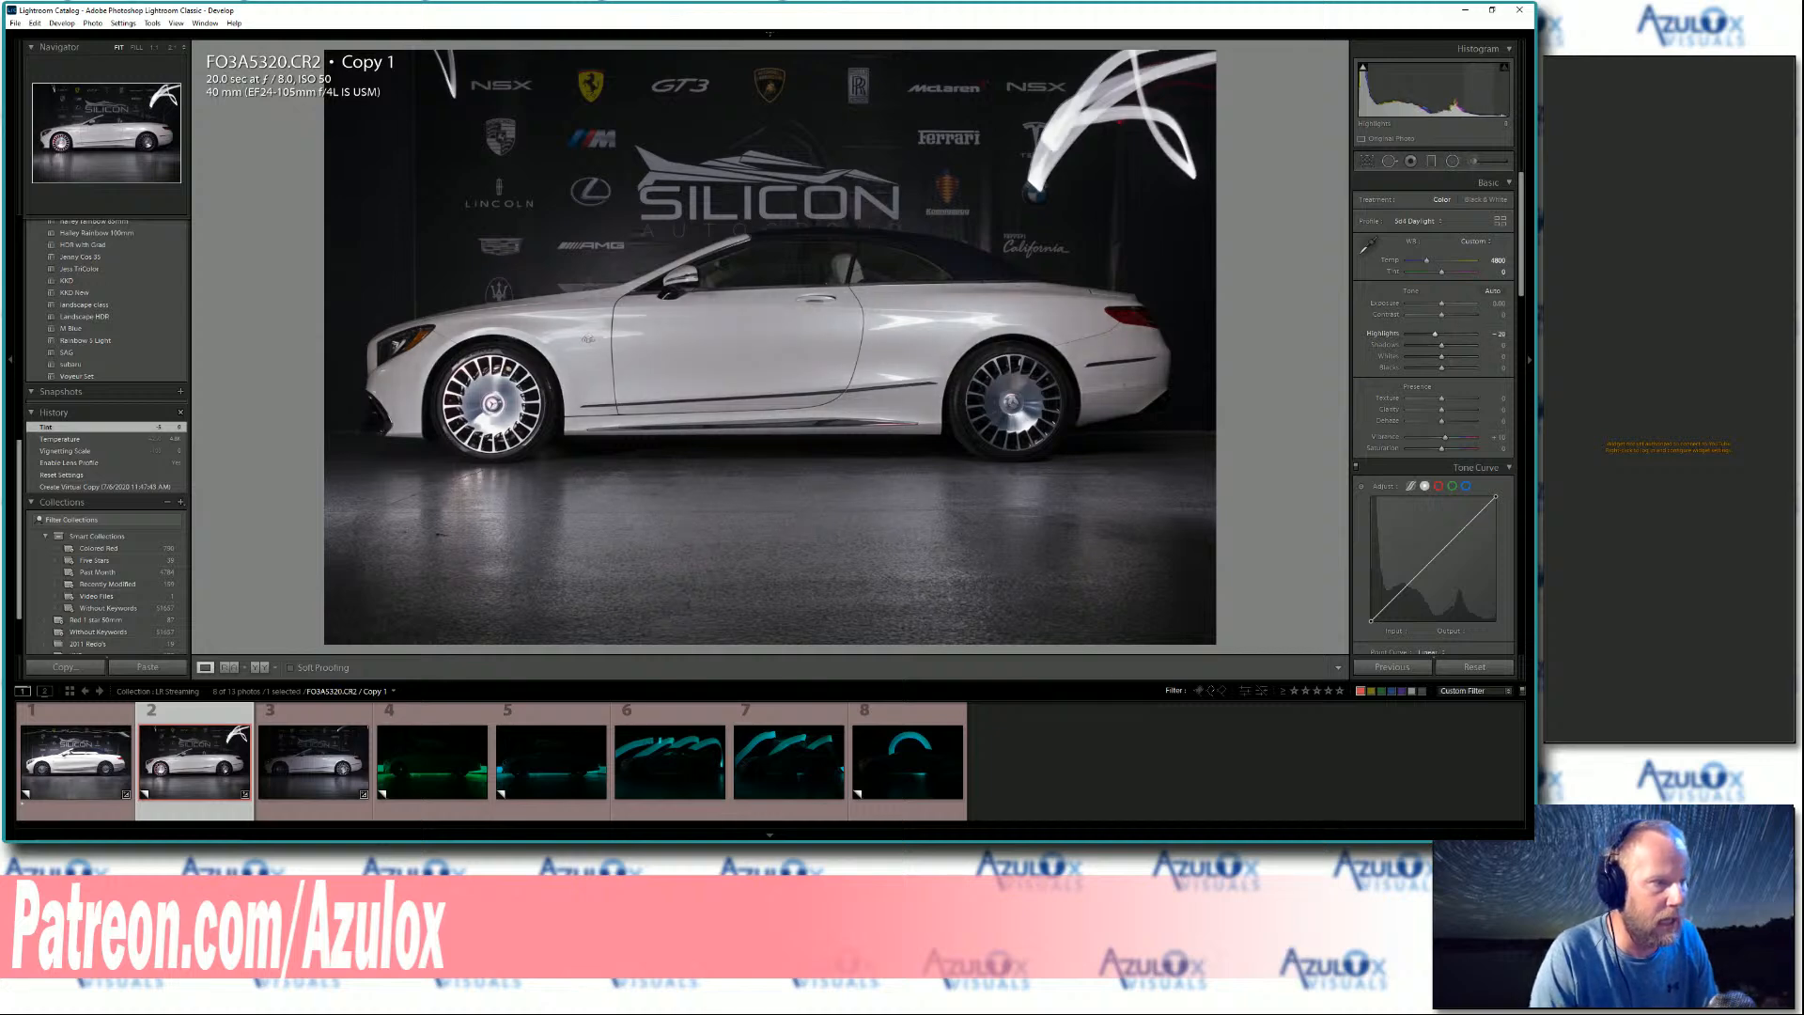
{"action": "left_click_drag", "start_coordinate": [1481, 338], "coordinate": [1478, 339]}
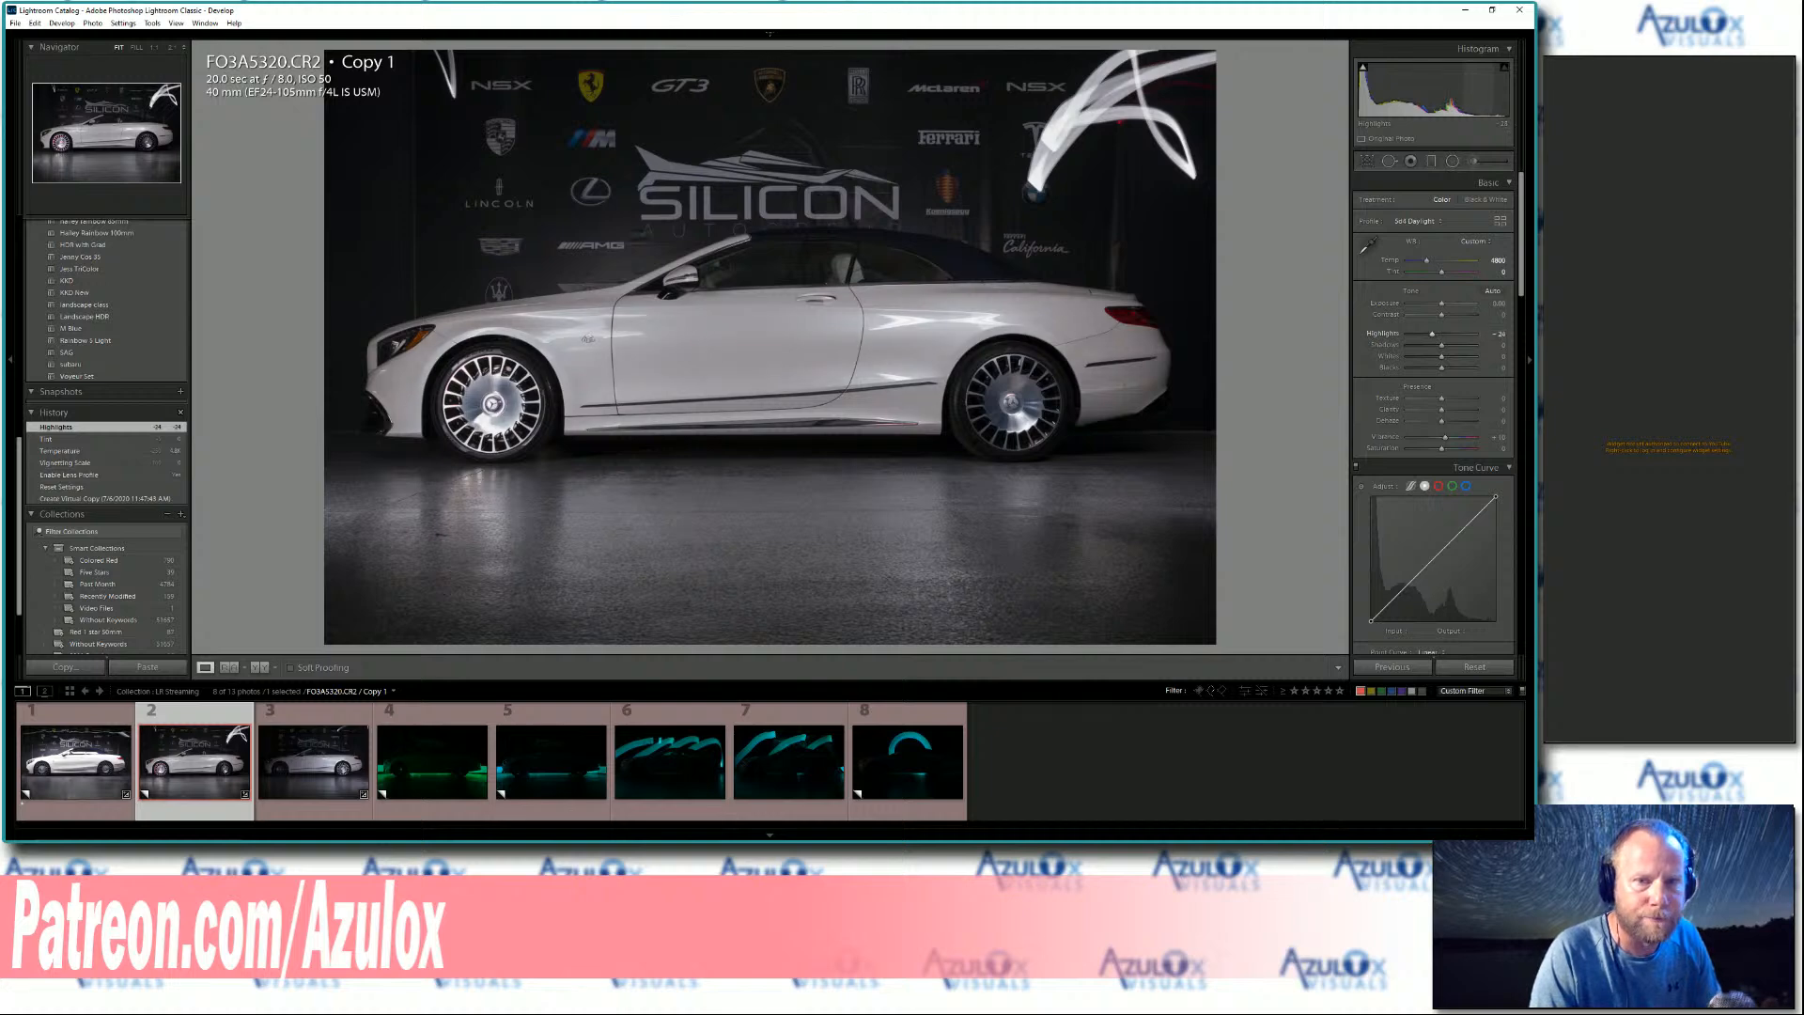
{"action": "left_click_drag", "start_coordinate": [1500, 334], "coordinate": [1495, 334]}
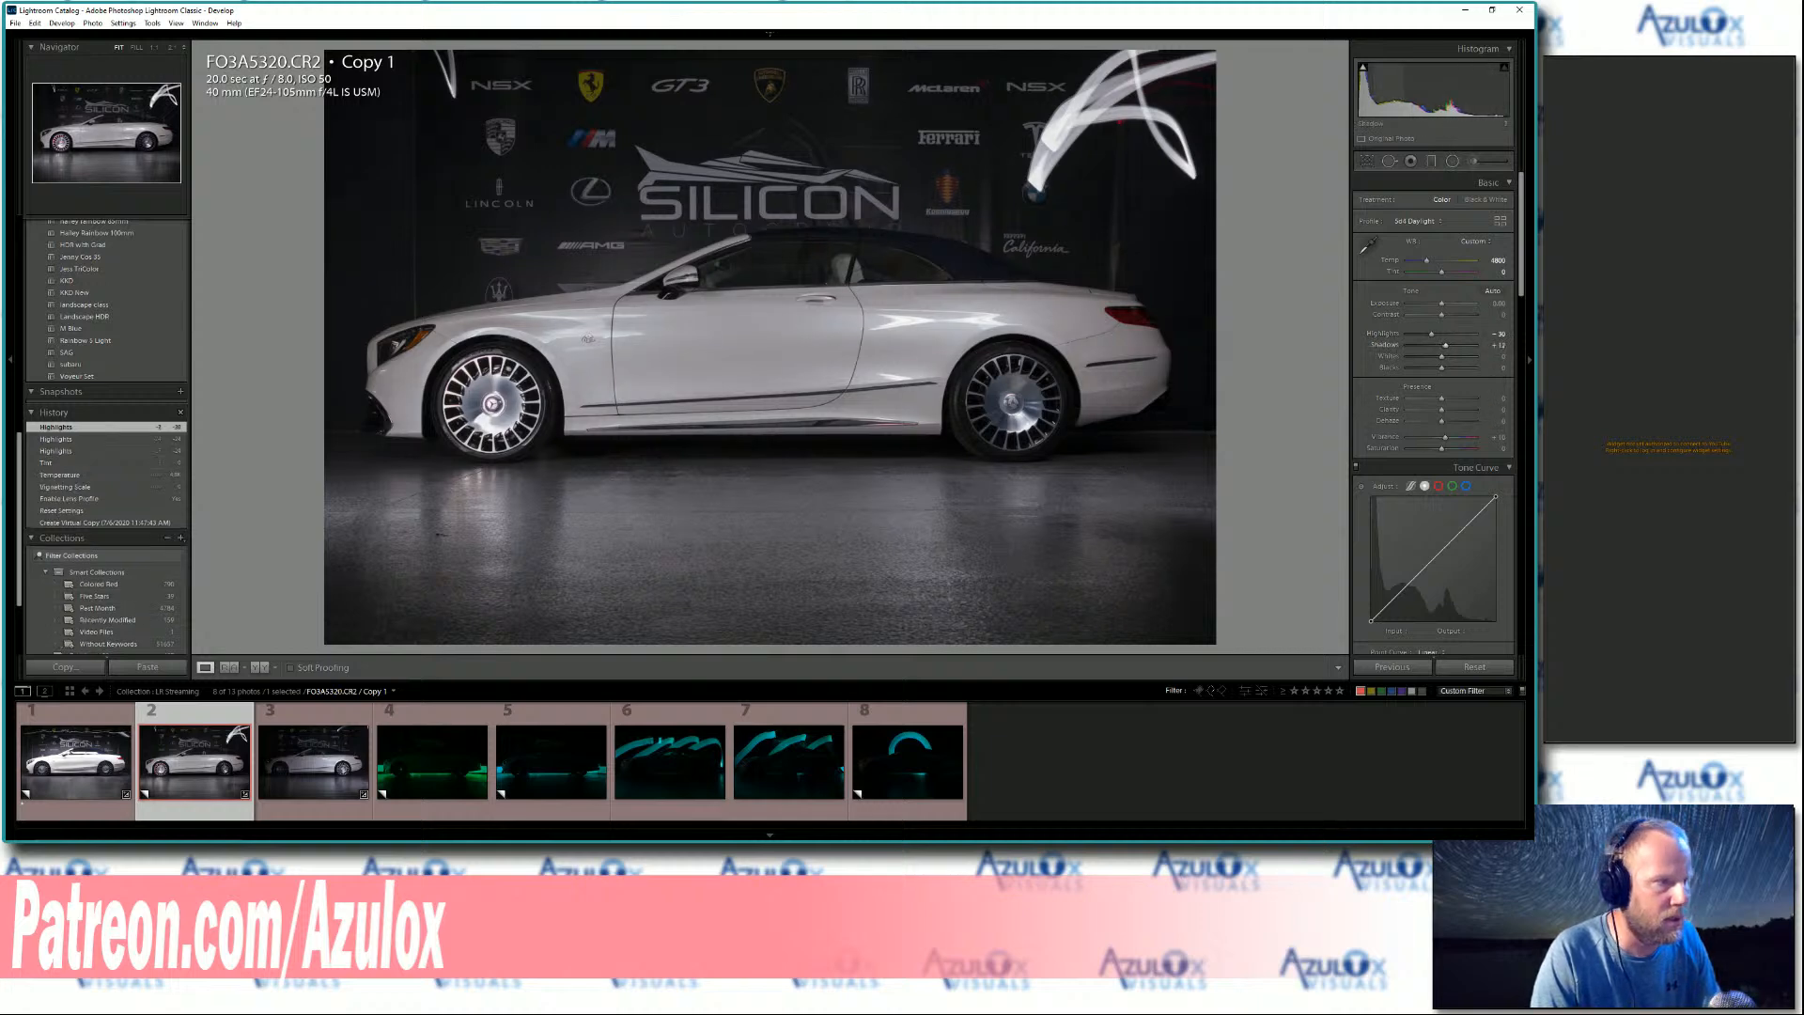
{"action": "left_click_drag", "start_coordinate": [1499, 345], "coordinate": [1502, 344]}
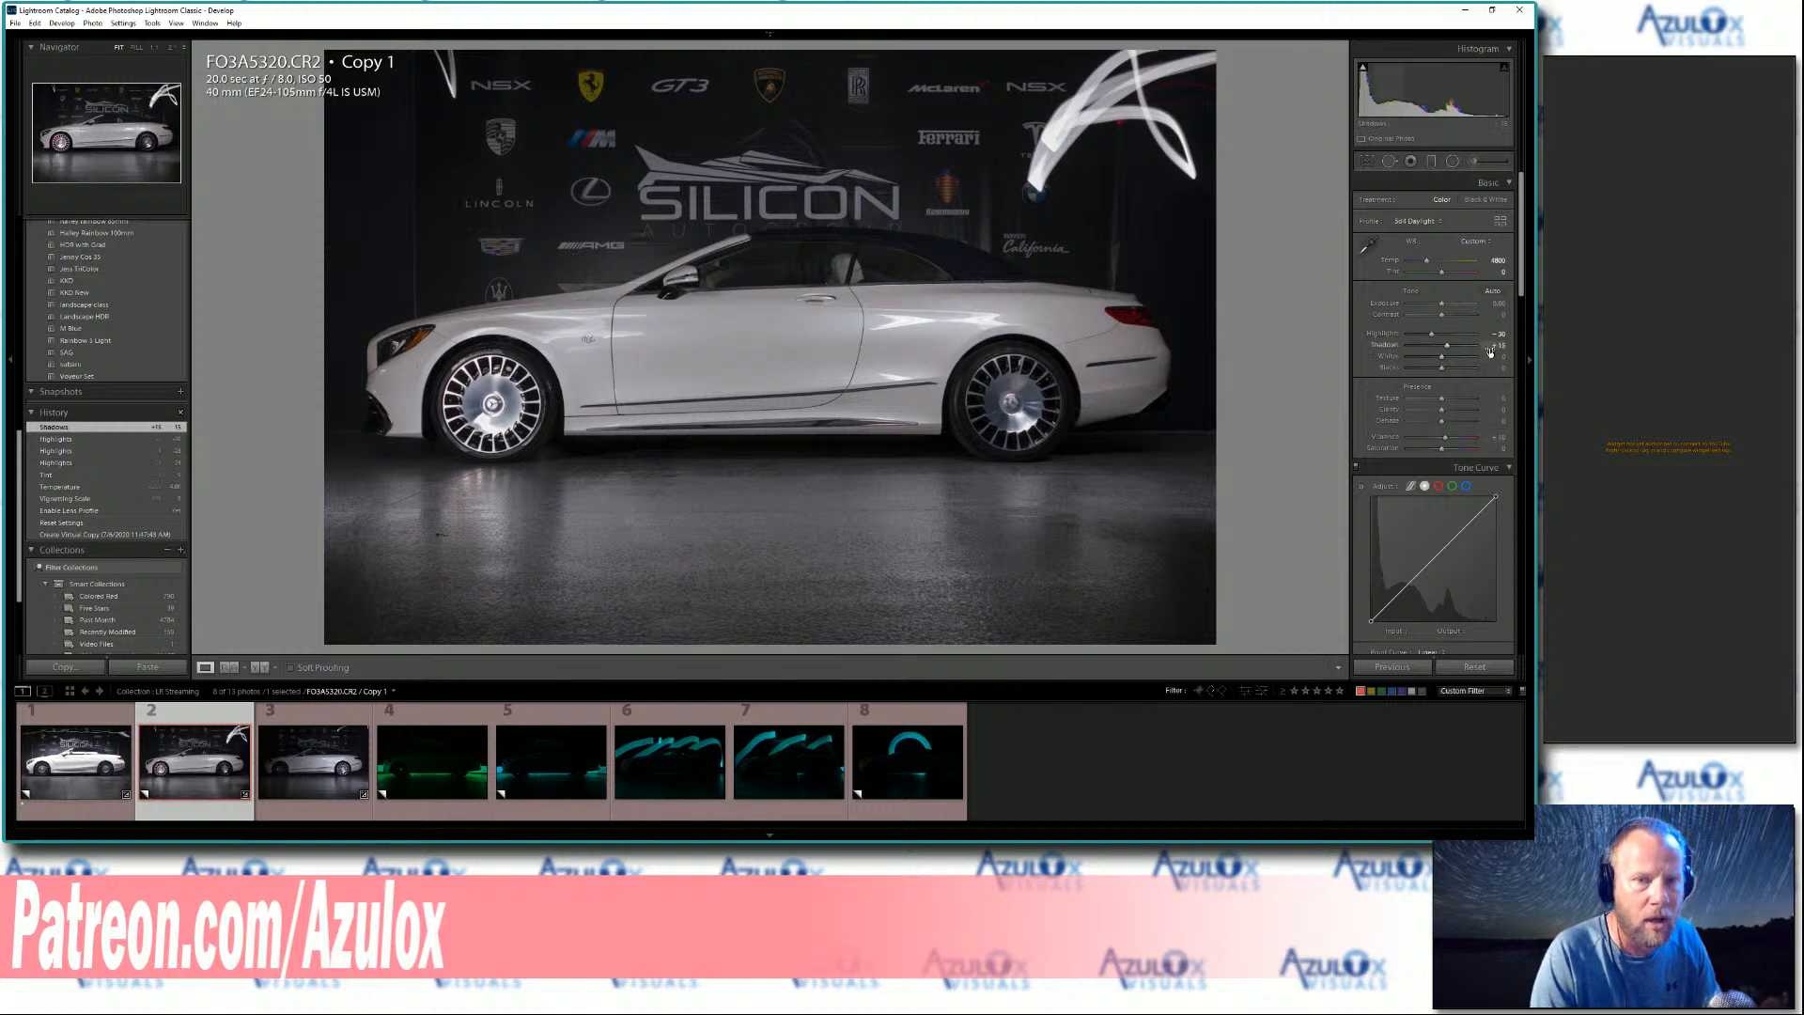
{"action": "left_click_drag", "start_coordinate": [1496, 349], "coordinate": [1501, 349]}
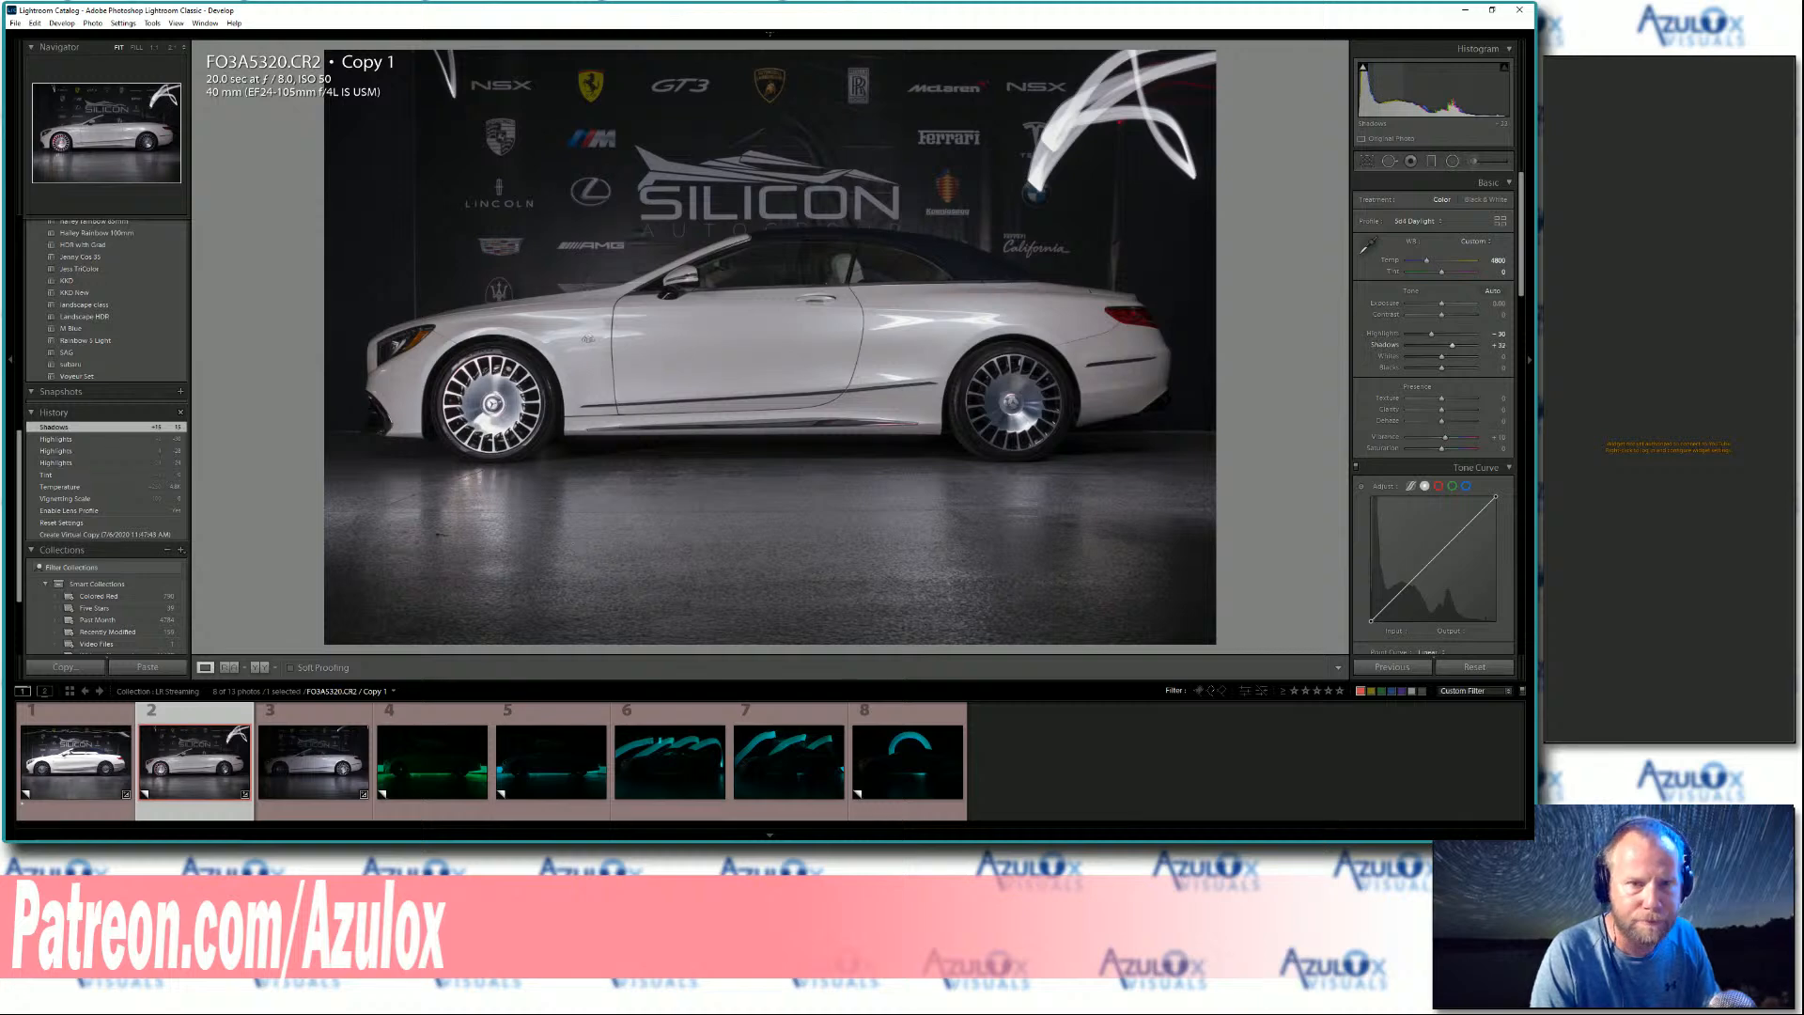
{"action": "left_click_drag", "start_coordinate": [1494, 348], "coordinate": [1487, 362]}
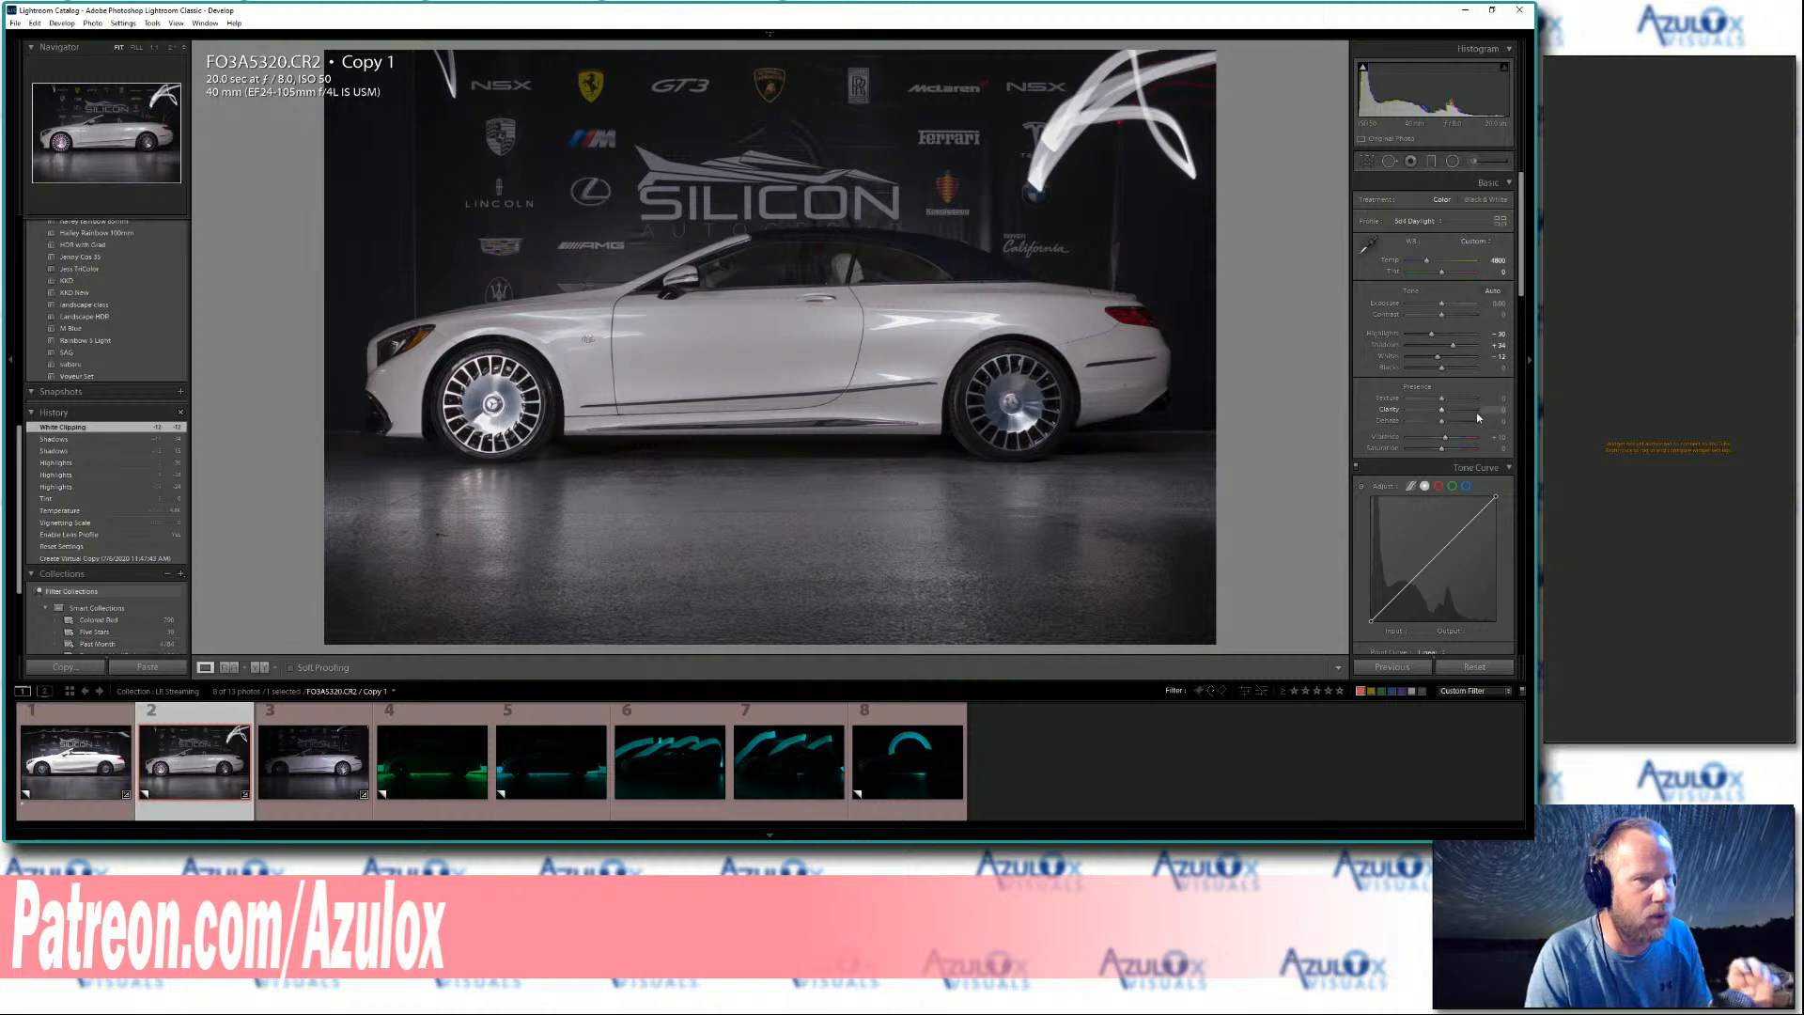
- Set the second photo's vibrance to +20, clarity to +10 and dehaze to +5
{"action": "scroll", "coordinate": [1495, 339], "scroll_direction": "down", "scroll_amount": 5}
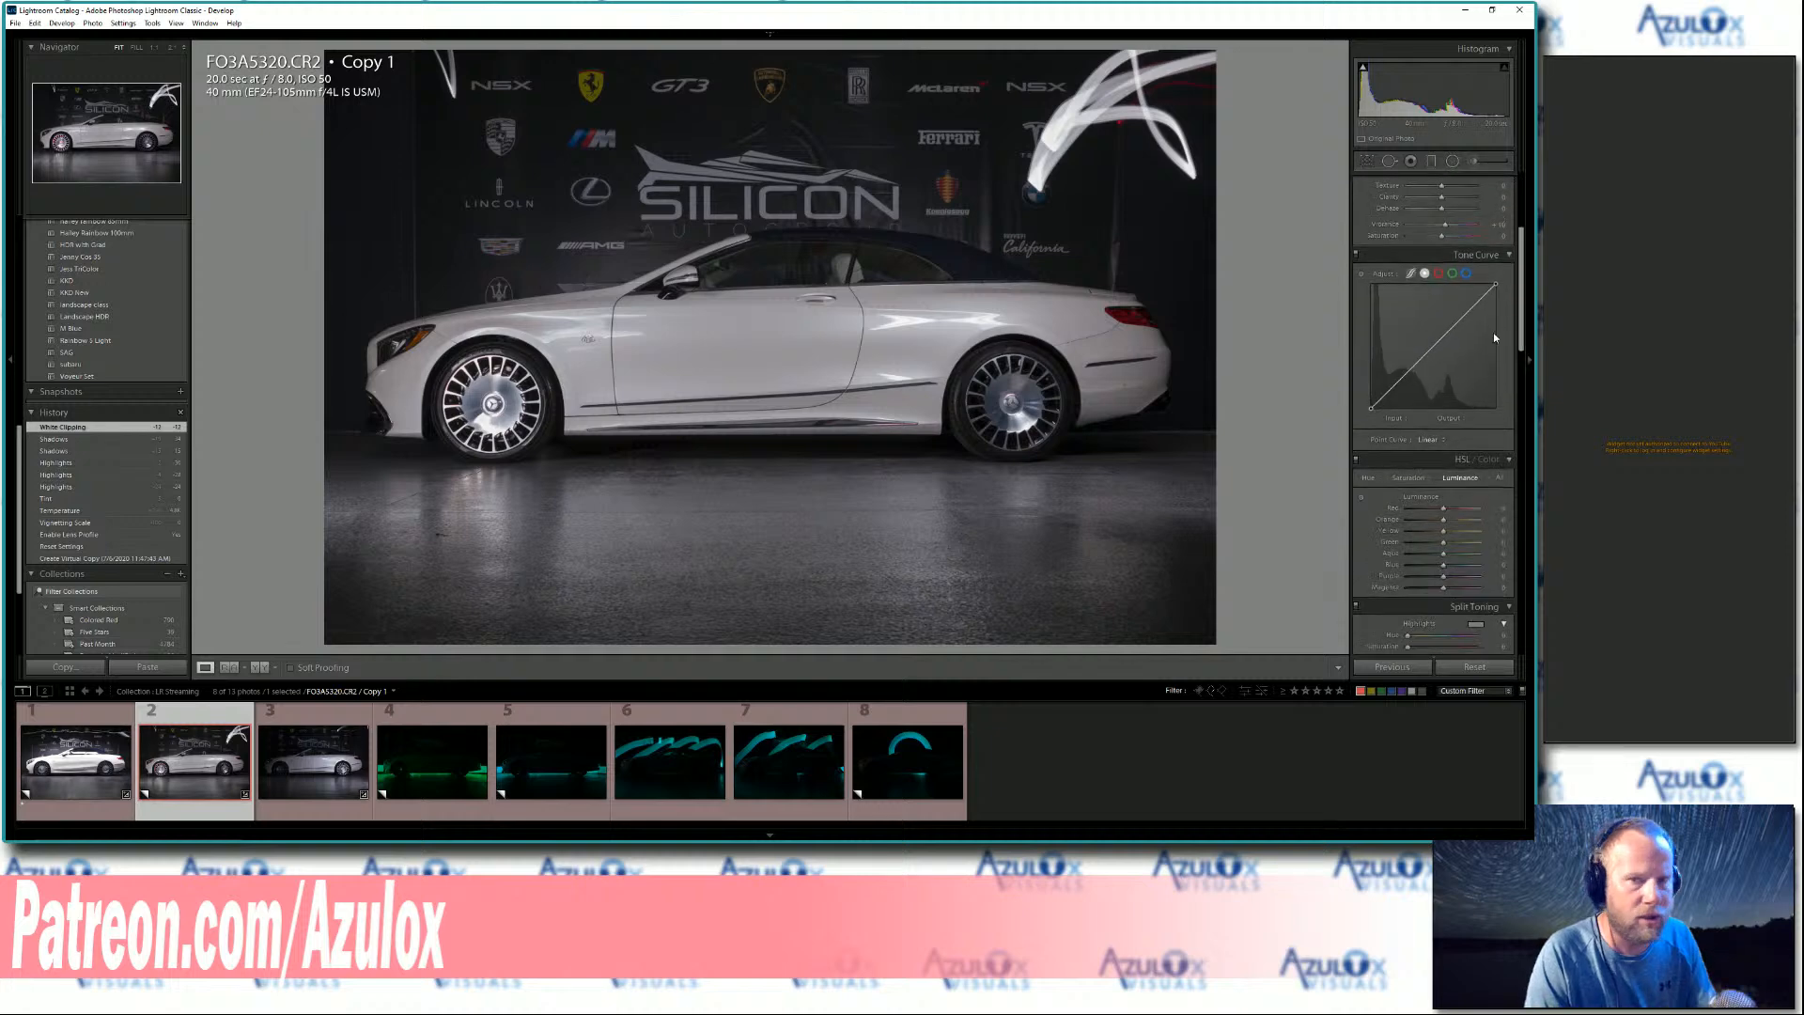
{"action": "left_click", "coordinate": [1494, 225]}
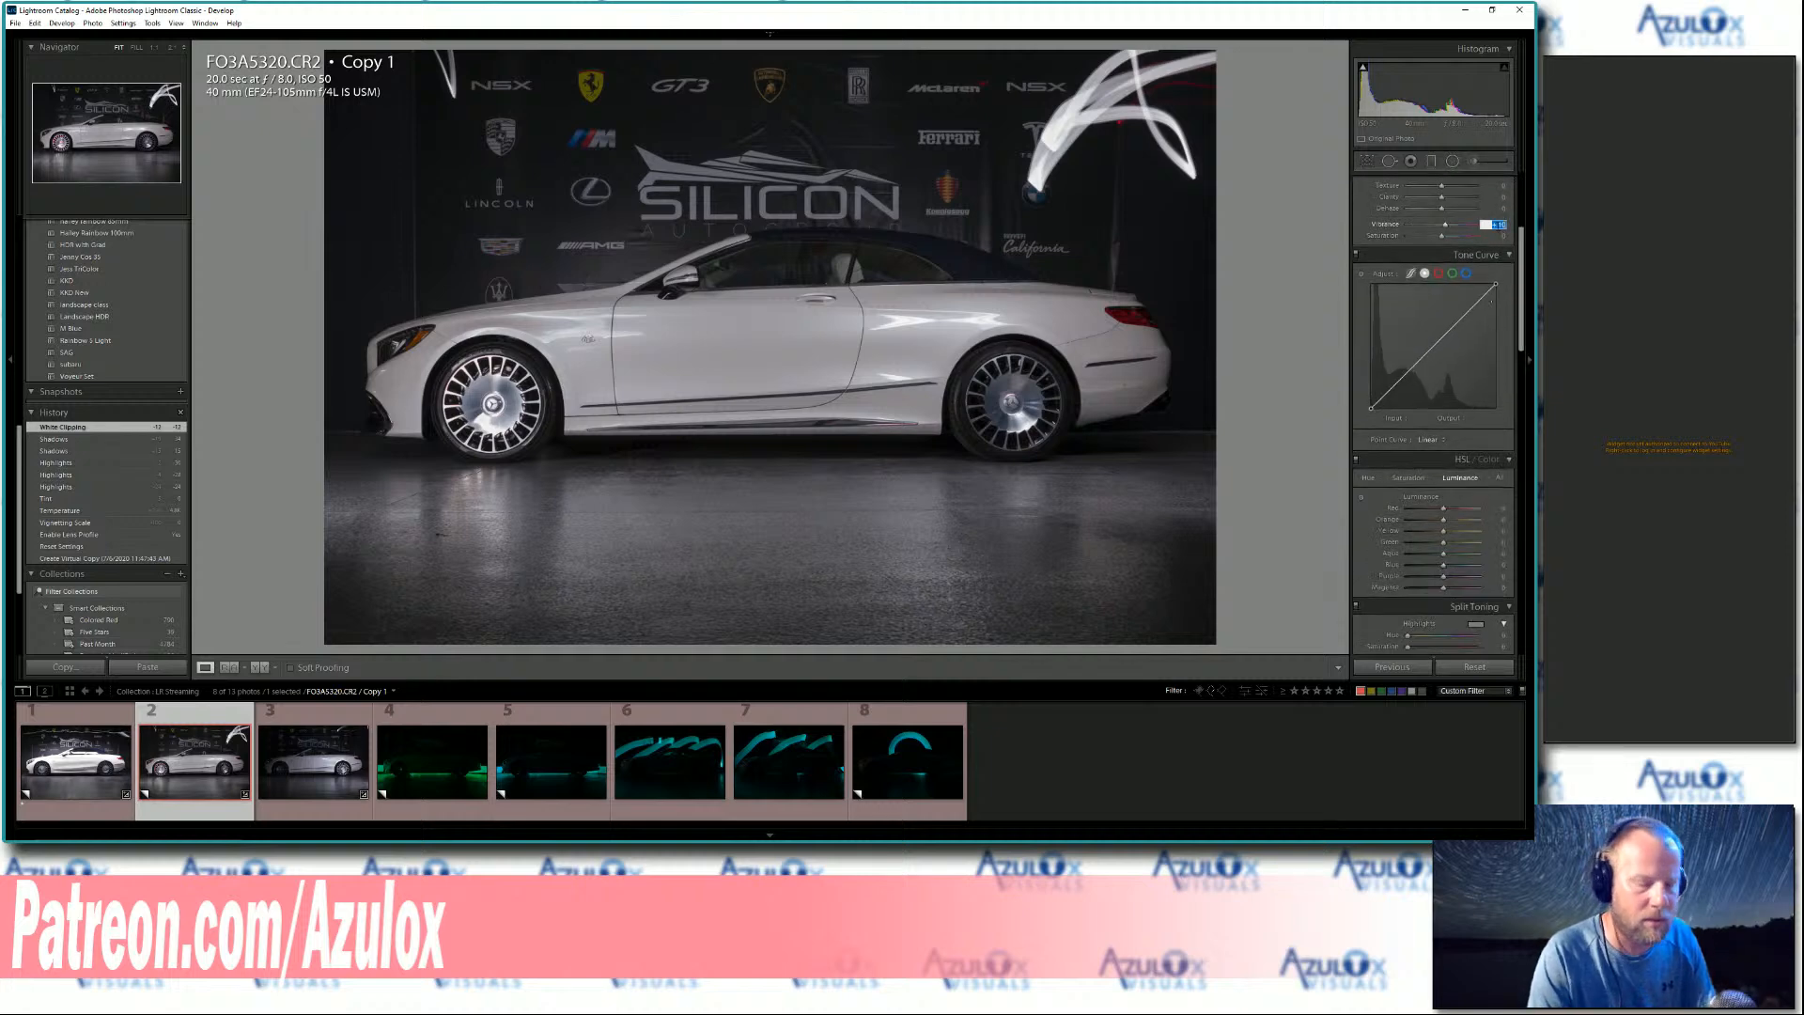
{"action": "type", "text": "2"}
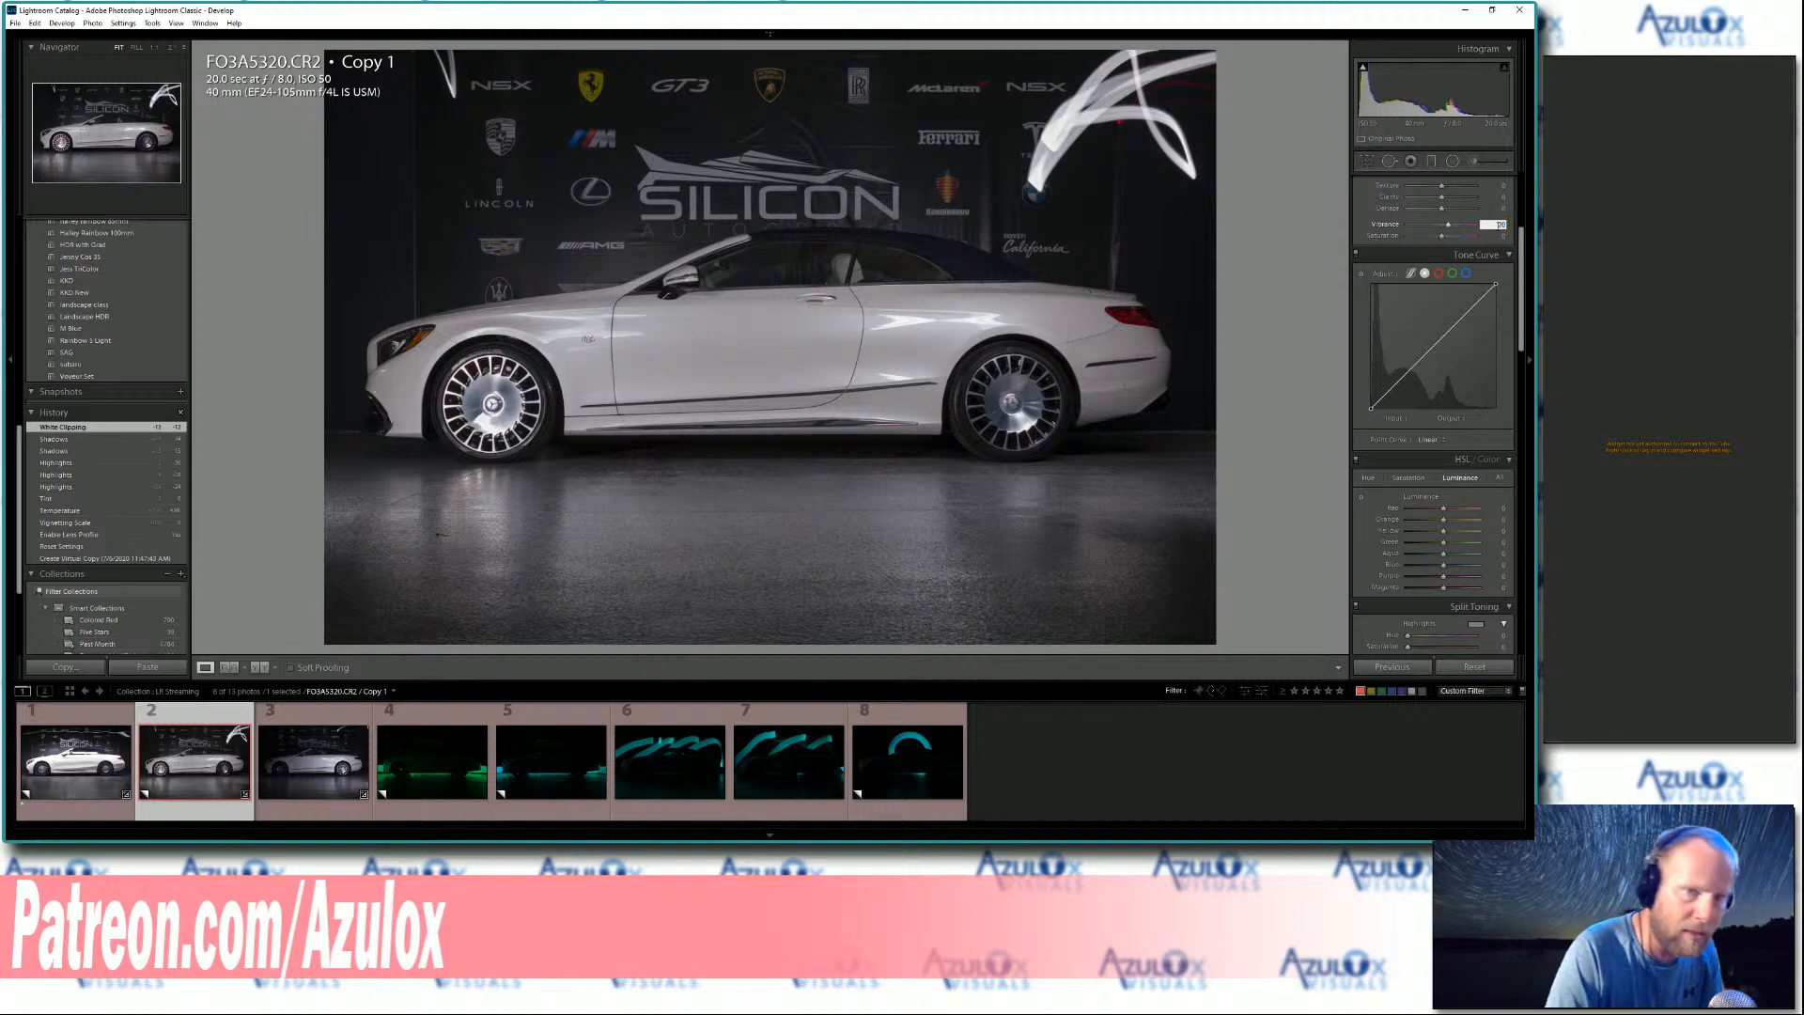
{"action": "key", "text": "shift+Tab"}
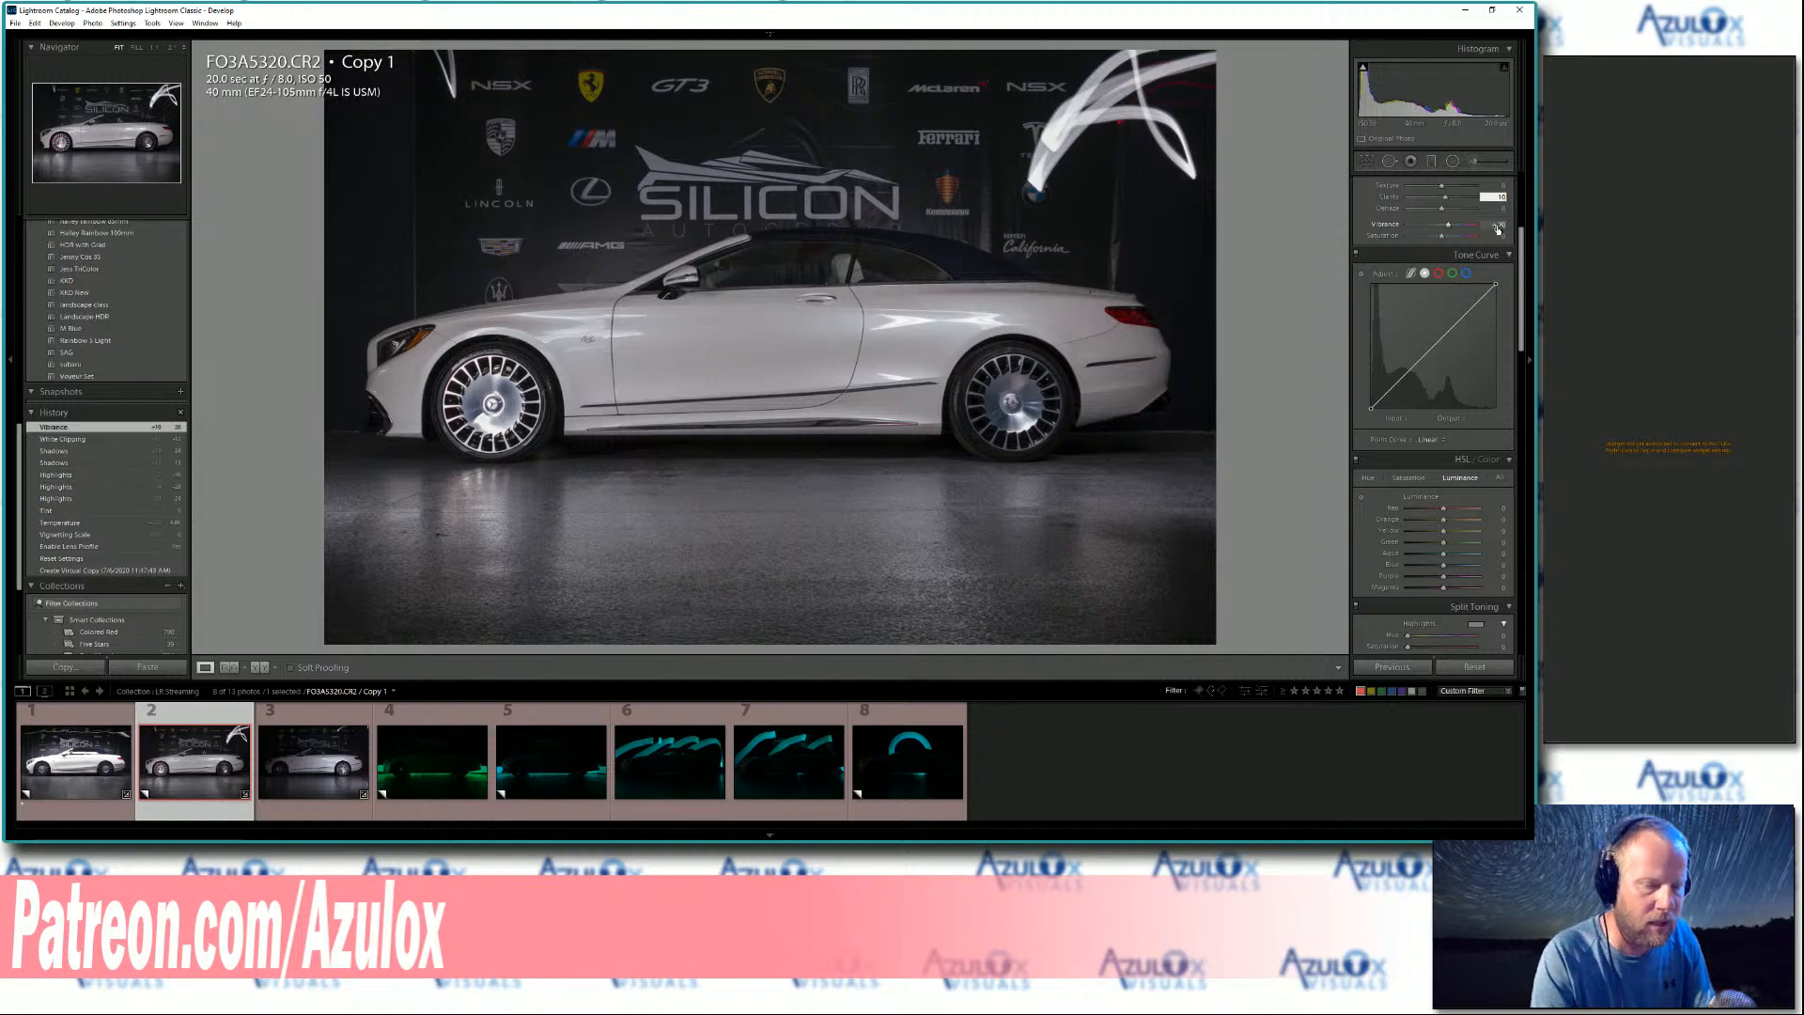
{"action": "key", "text": "Tab"}
{"action": "type", "text": "5"}
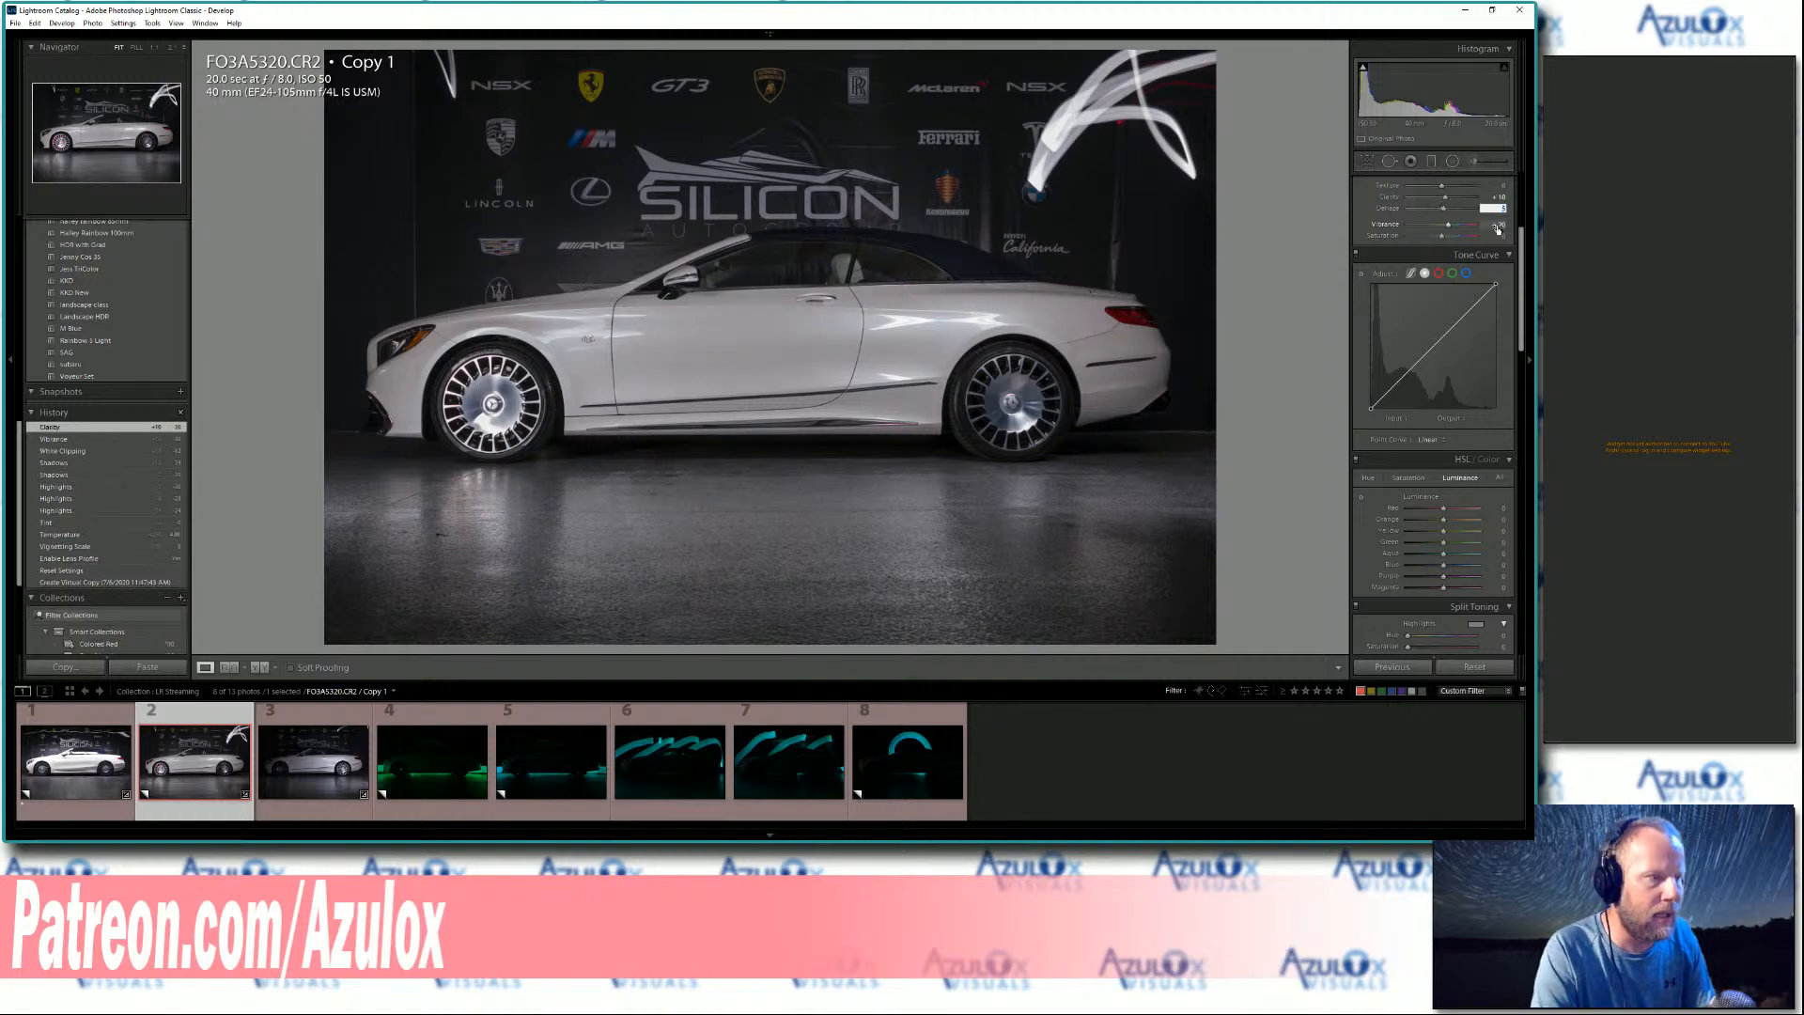
{"action": "key", "text": "Return"}
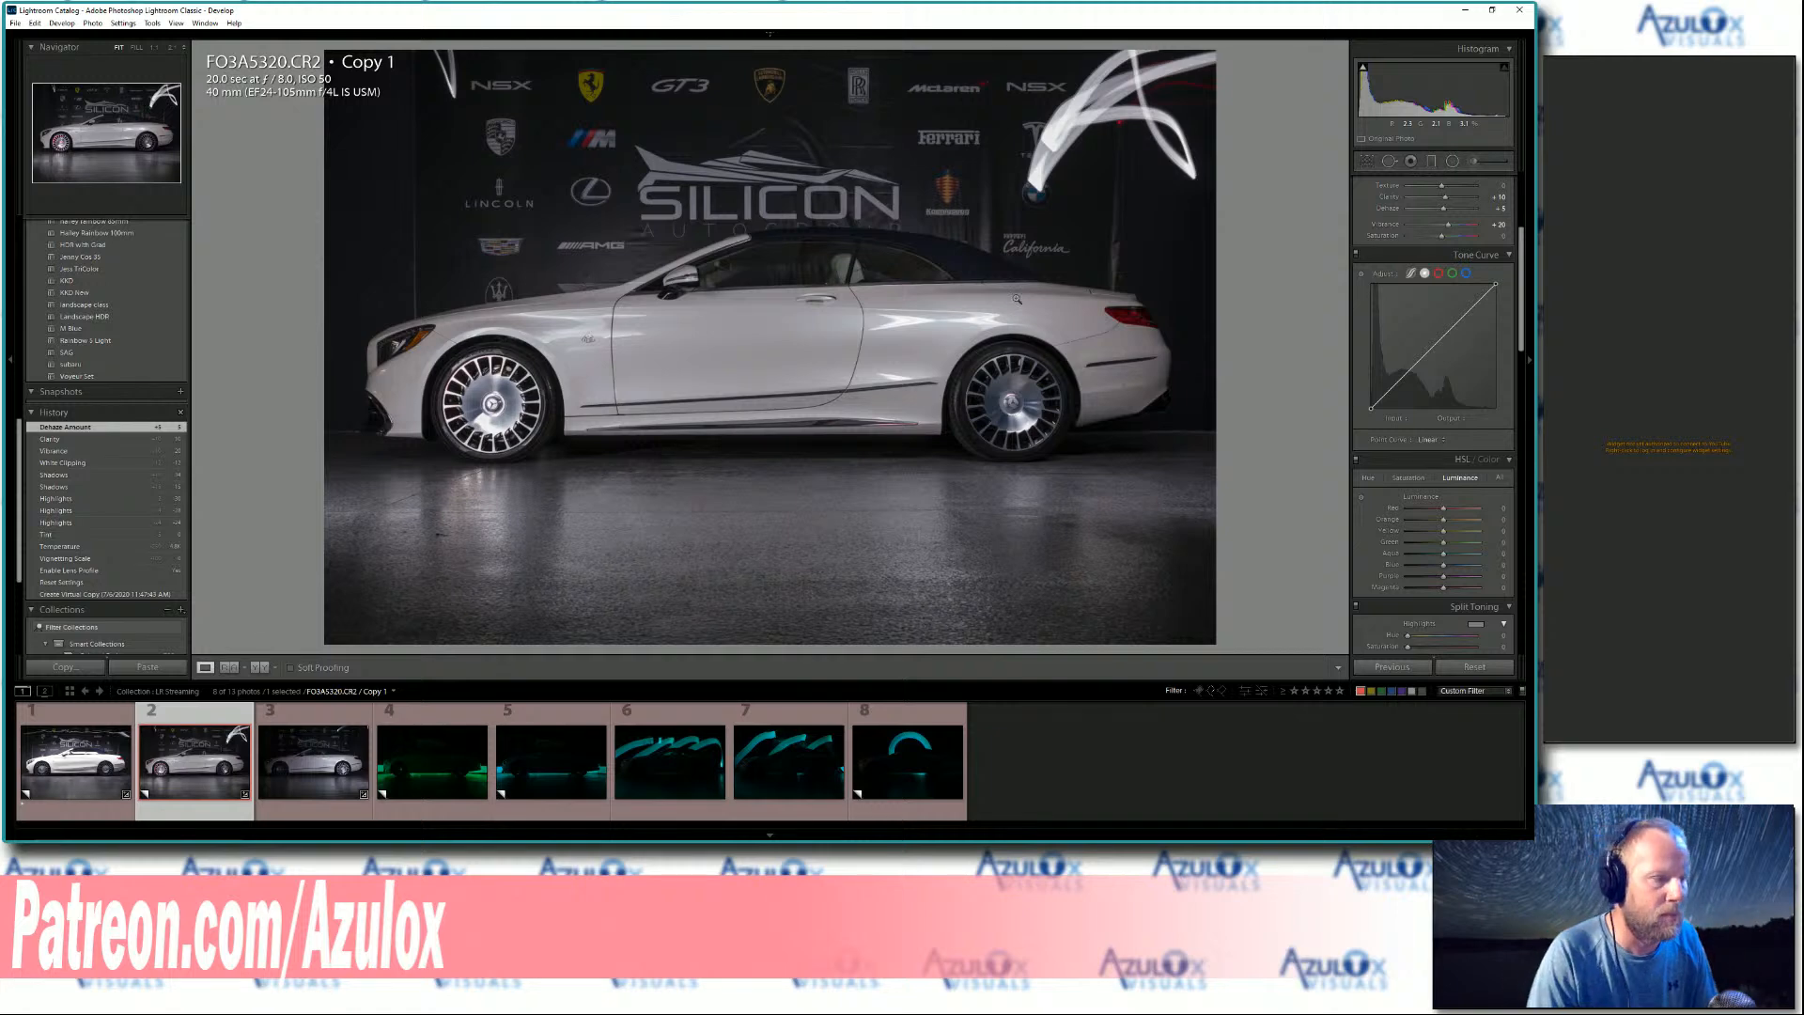
- Apply the previous photo's settings to the third photo, FO3A5321, and lower its exposure to -0.20
{"action": "left_click", "coordinate": [327, 769]}
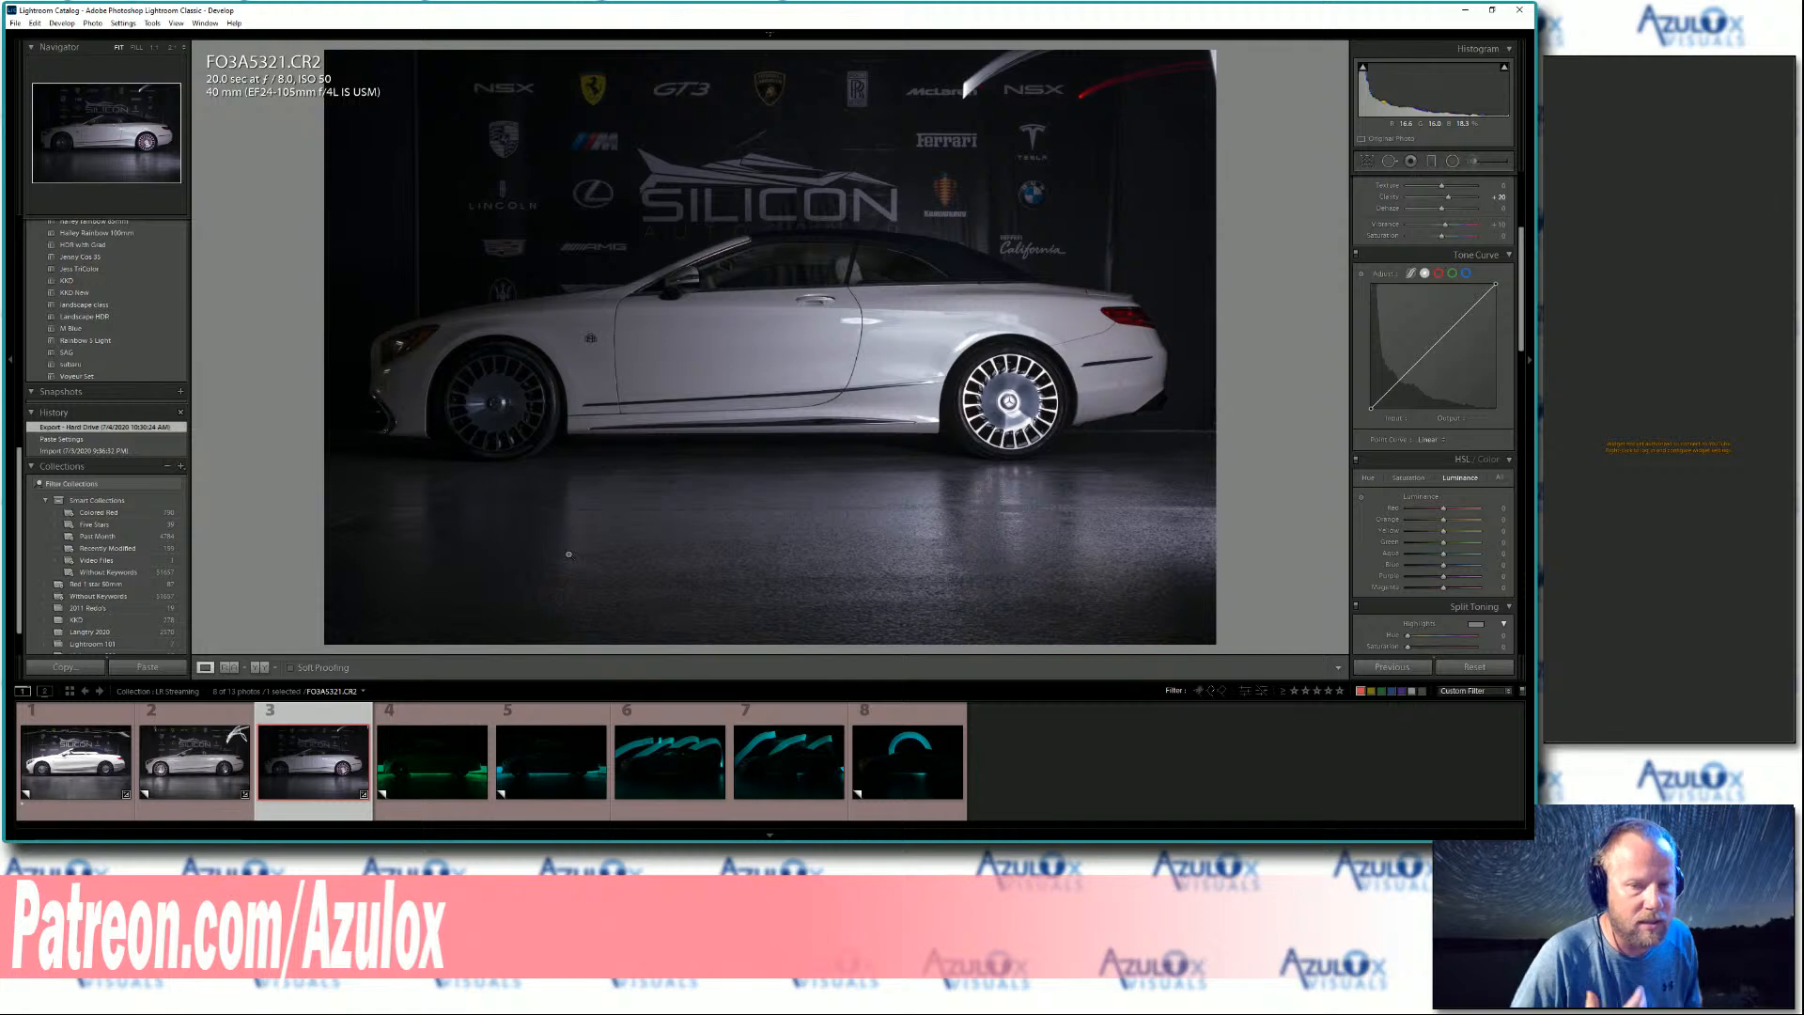
{"action": "left_click", "coordinate": [1392, 667]}
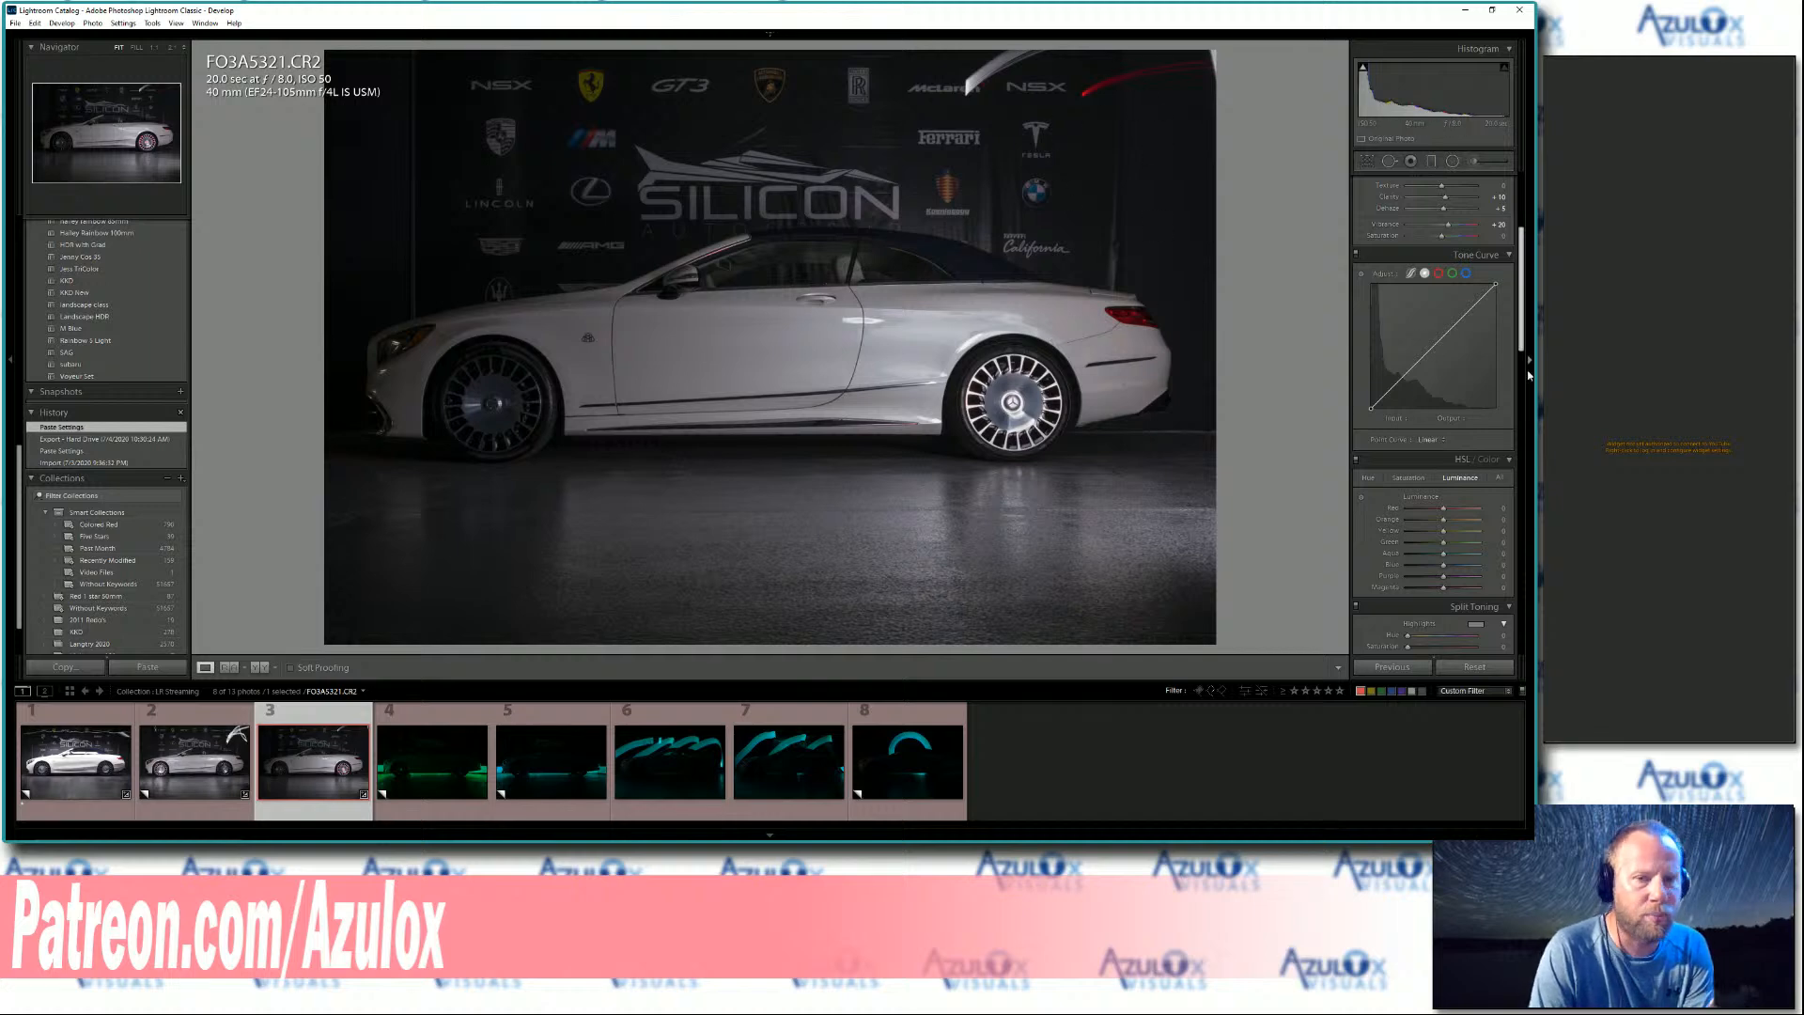
{"action": "scroll", "coordinate": [1503, 263], "scroll_direction": "up", "scroll_amount": 5}
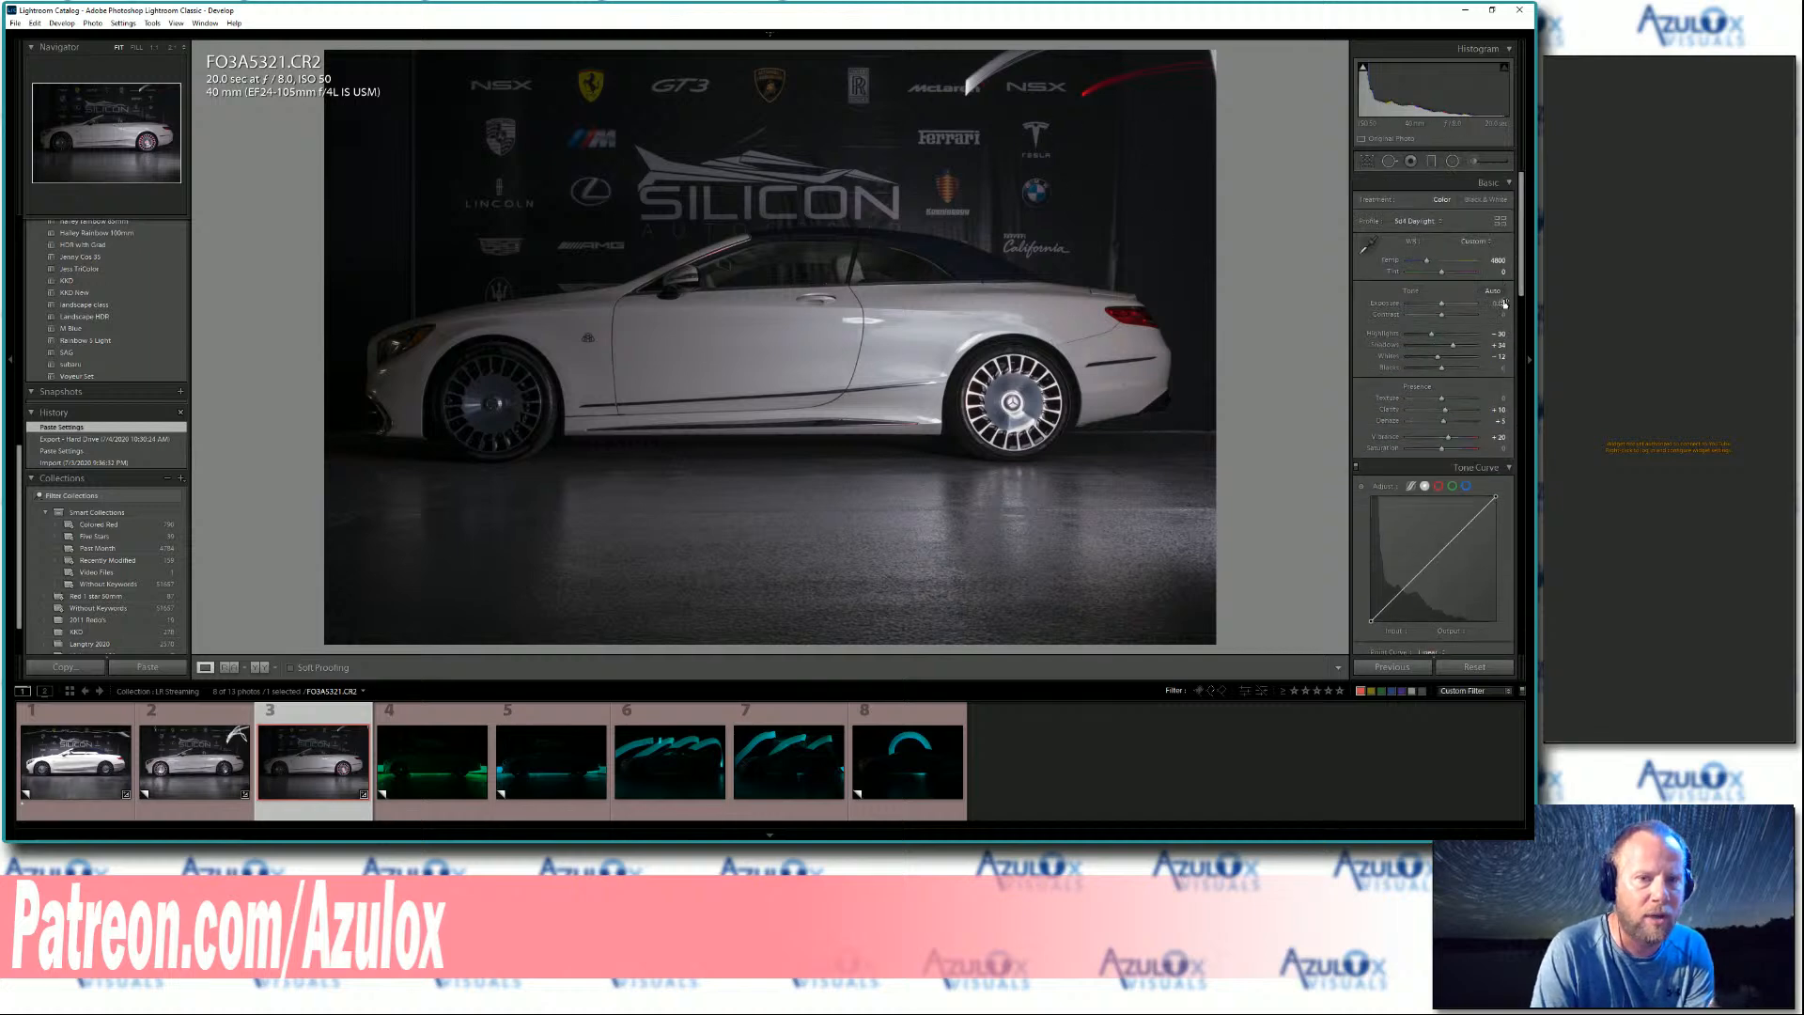
{"action": "left_click_drag", "start_coordinate": [1502, 305], "coordinate": [1494, 305]}
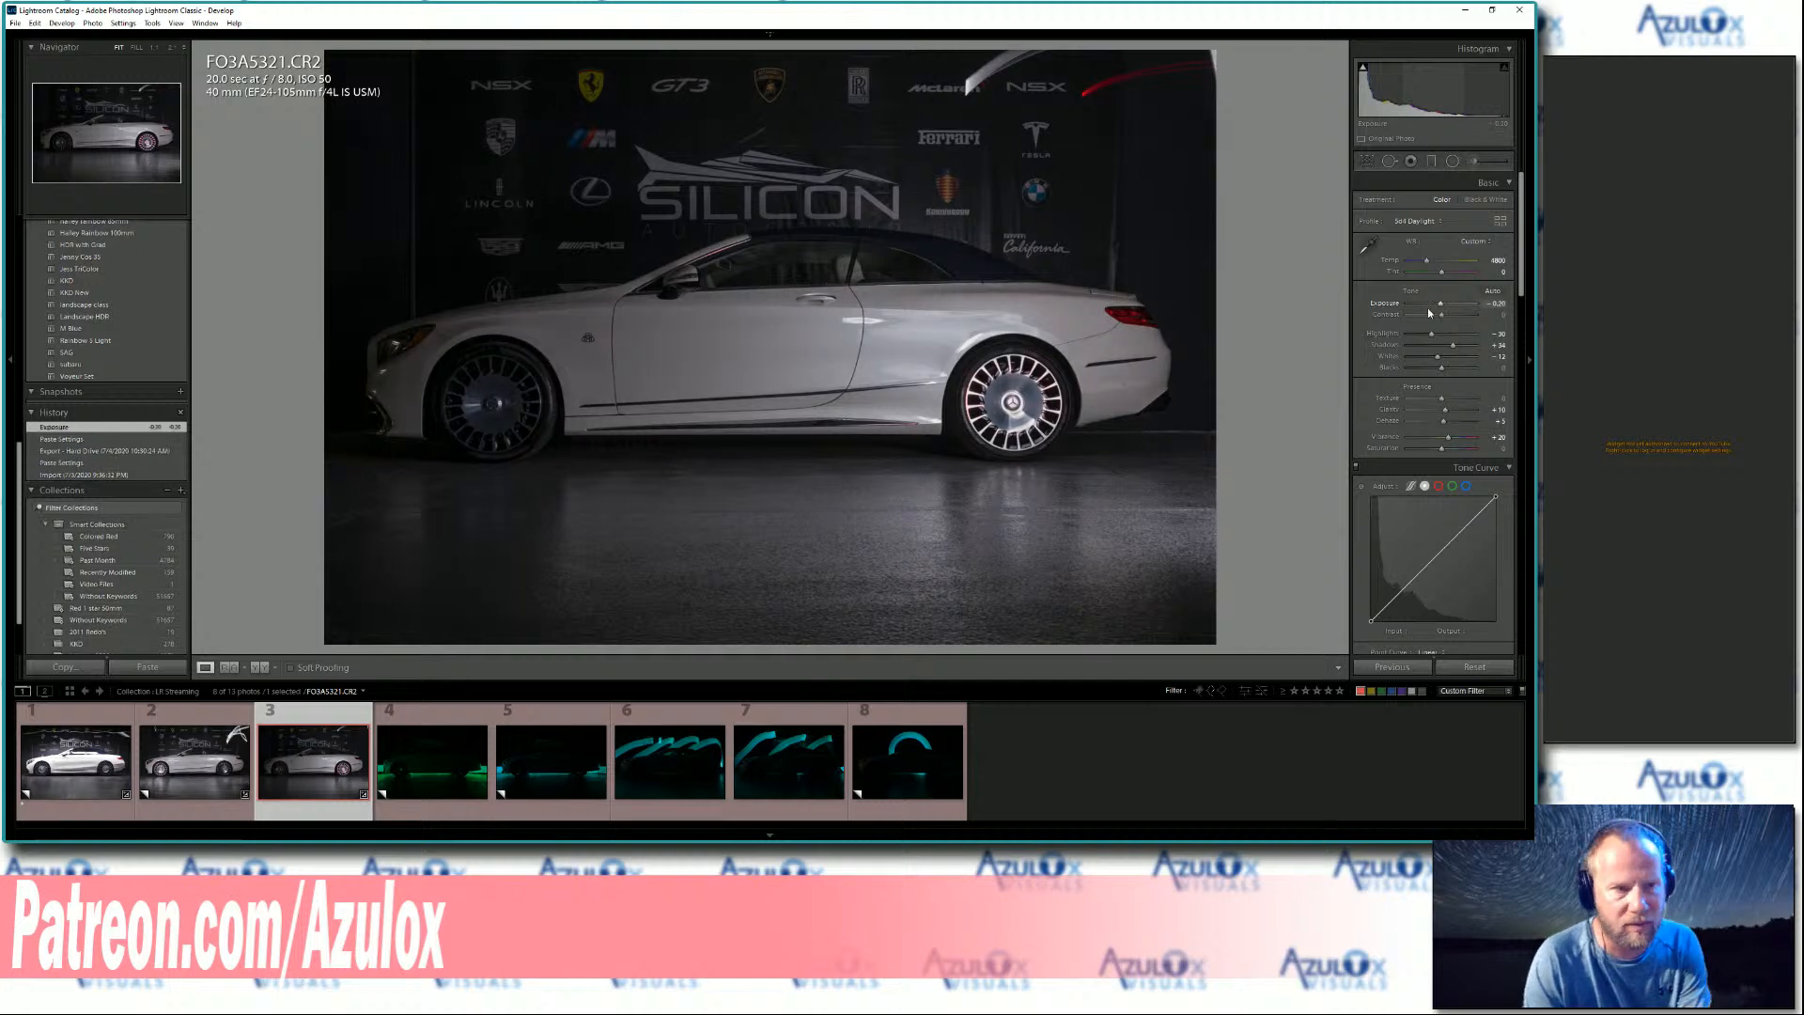
- Compare the second photo with the darkened third photo
{"action": "left_click", "coordinate": [194, 763]}
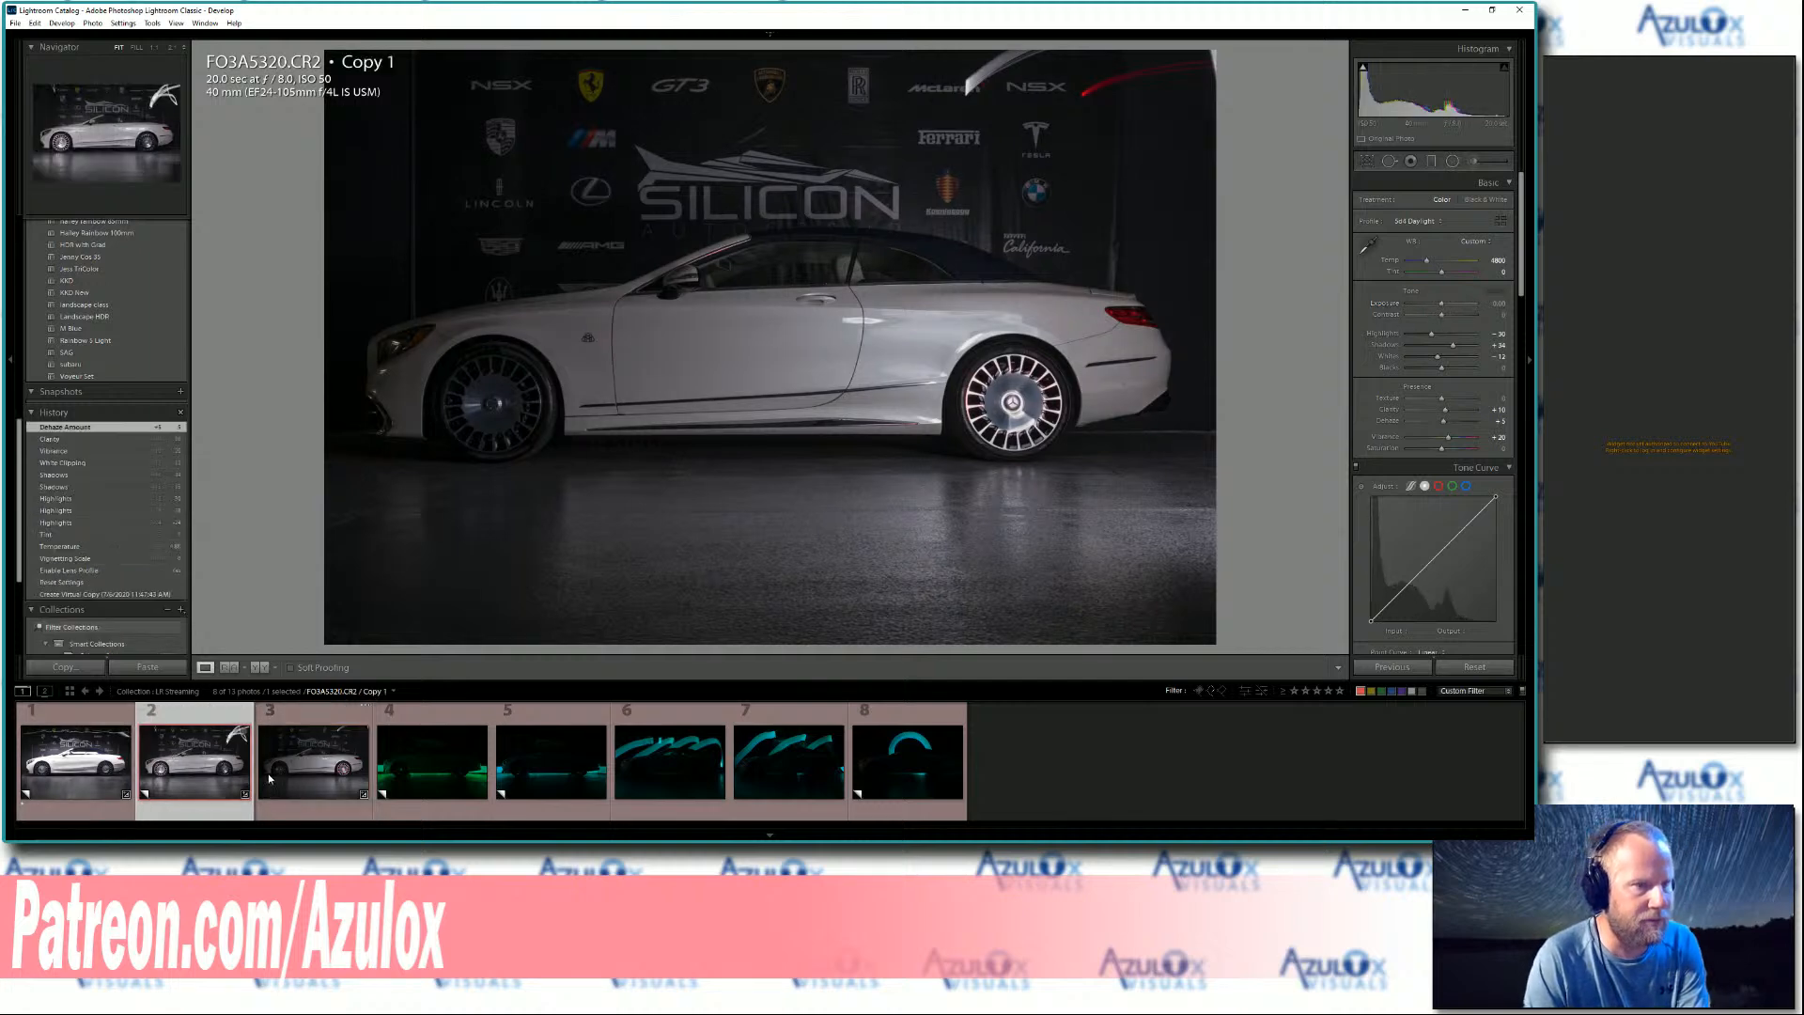
{"action": "left_click", "coordinate": [310, 779]}
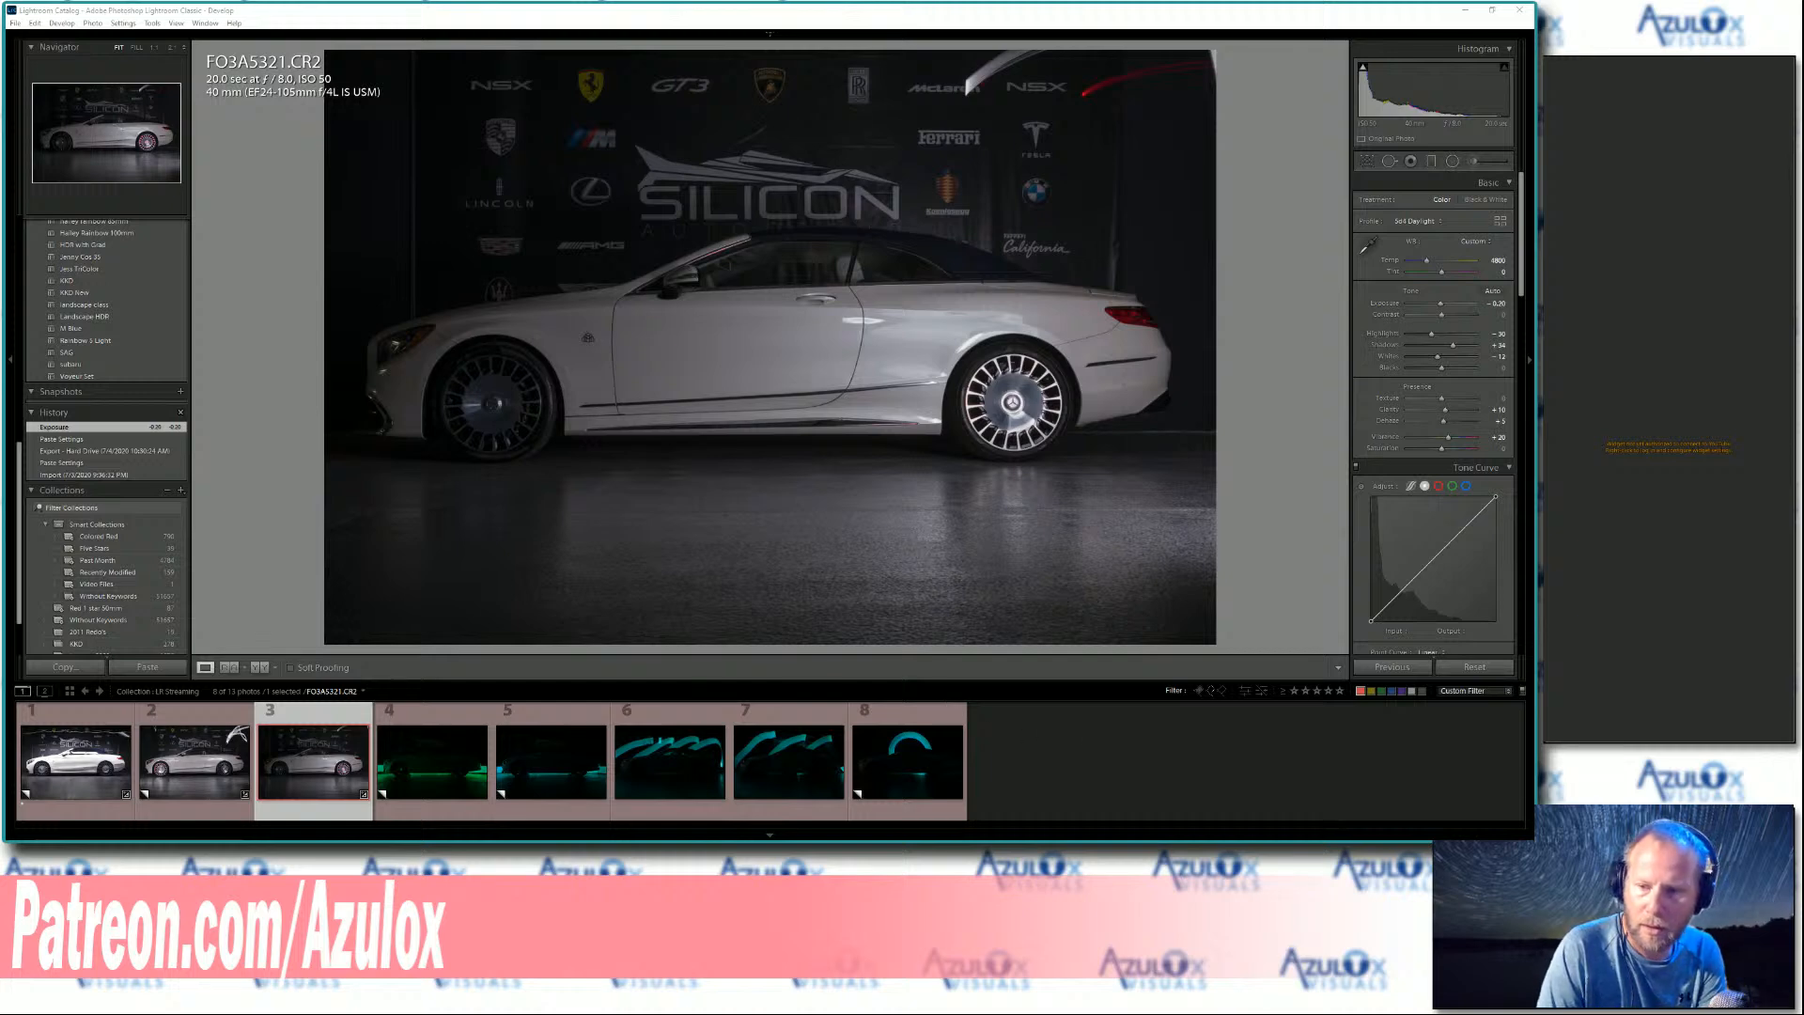
{"action": "left_click", "coordinate": [1262, 456]}
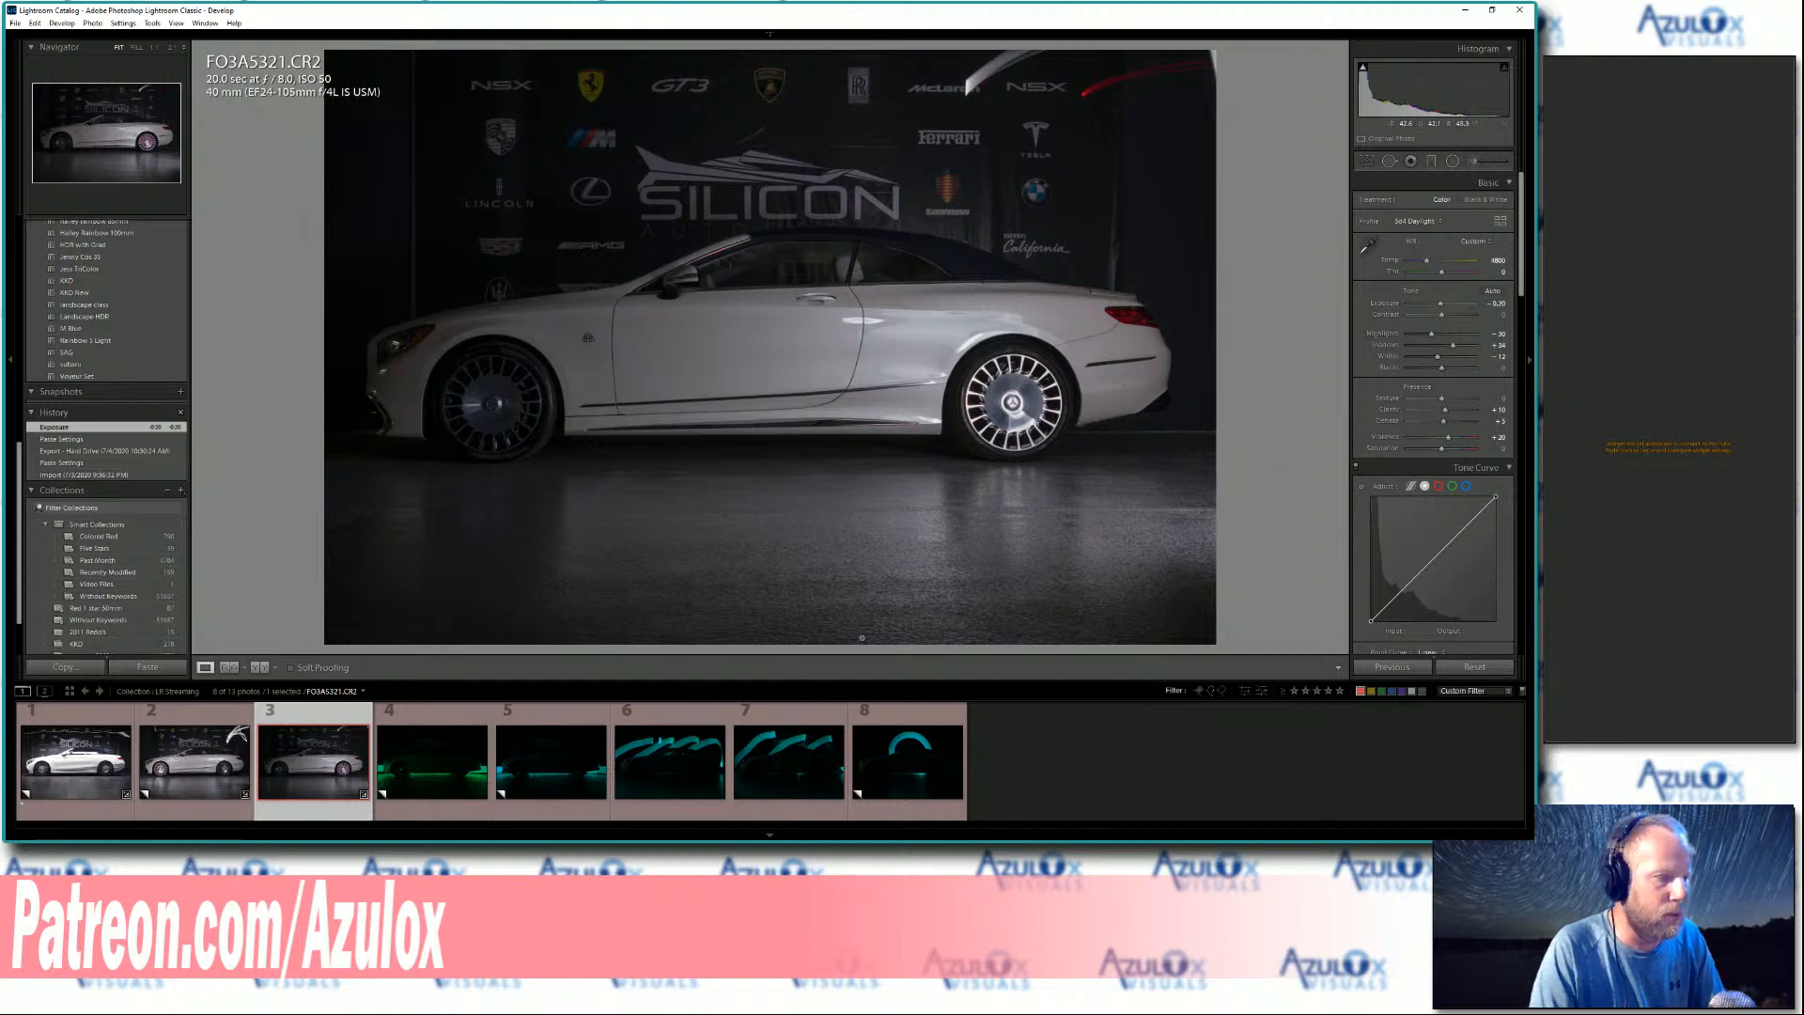
- Rate the second photo one star and move on to the third photo
{"action": "left_click", "coordinate": [233, 732]}
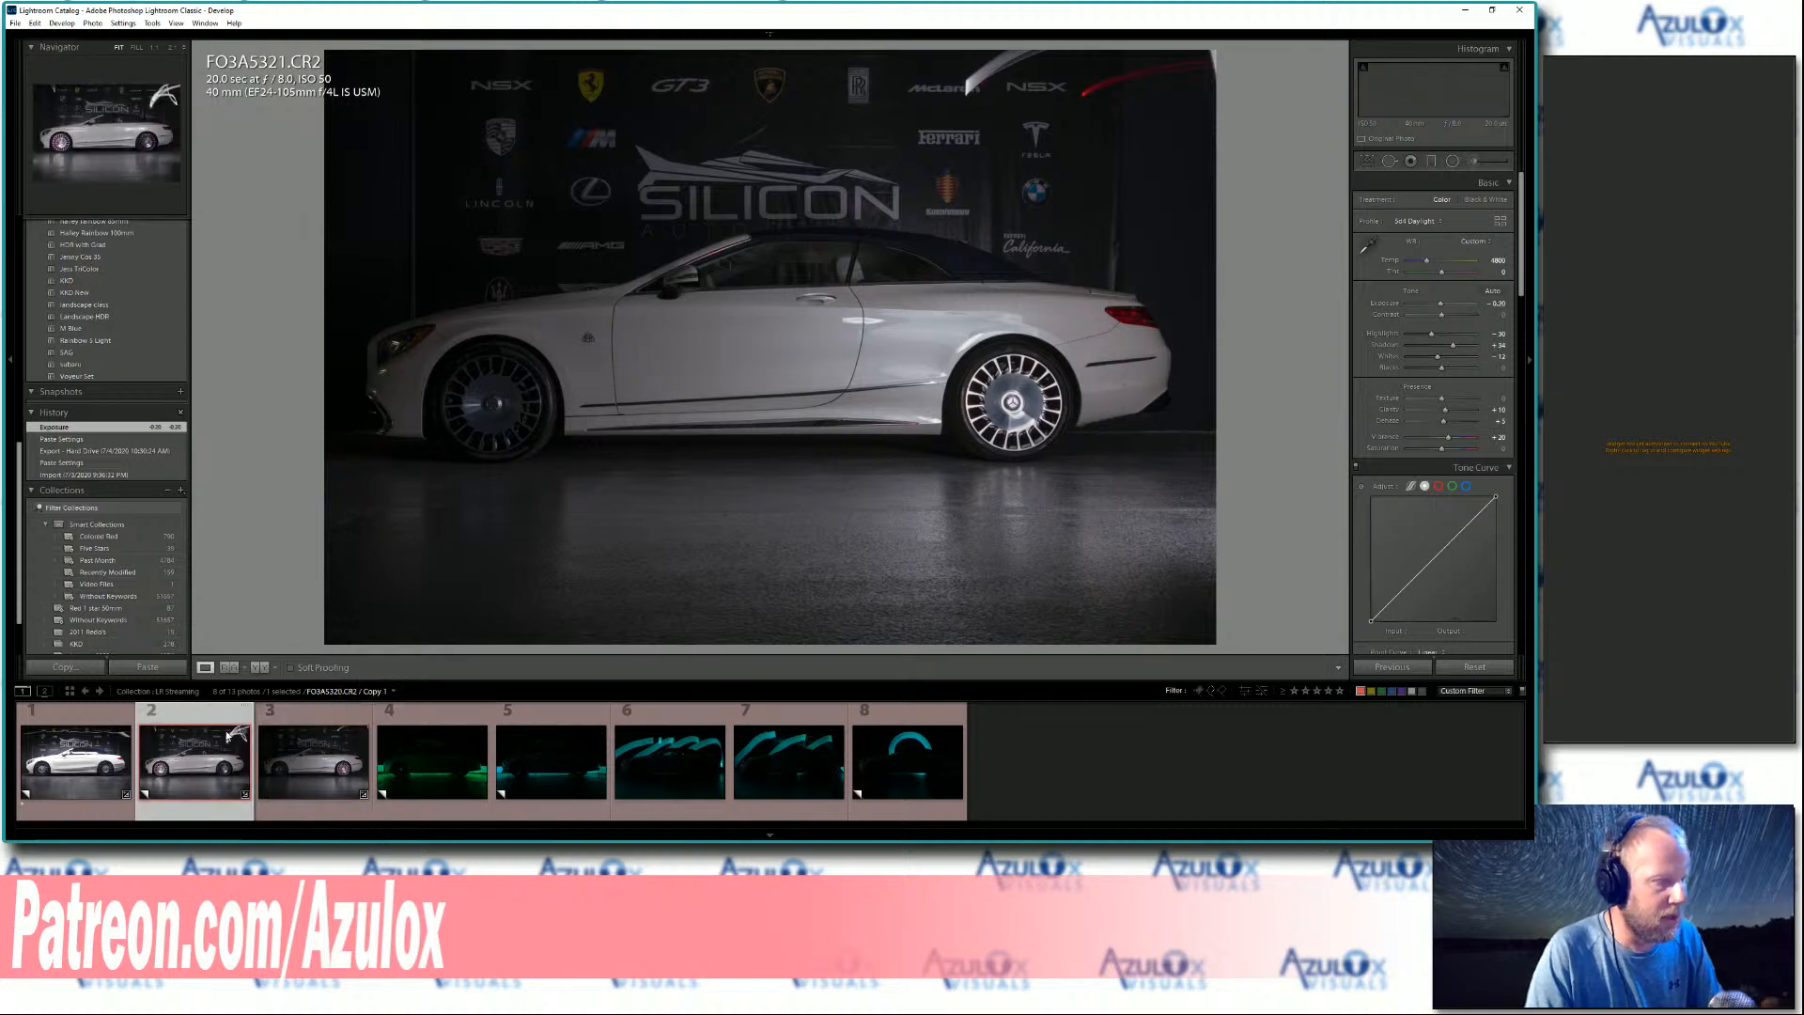
{"action": "key", "text": "1"}
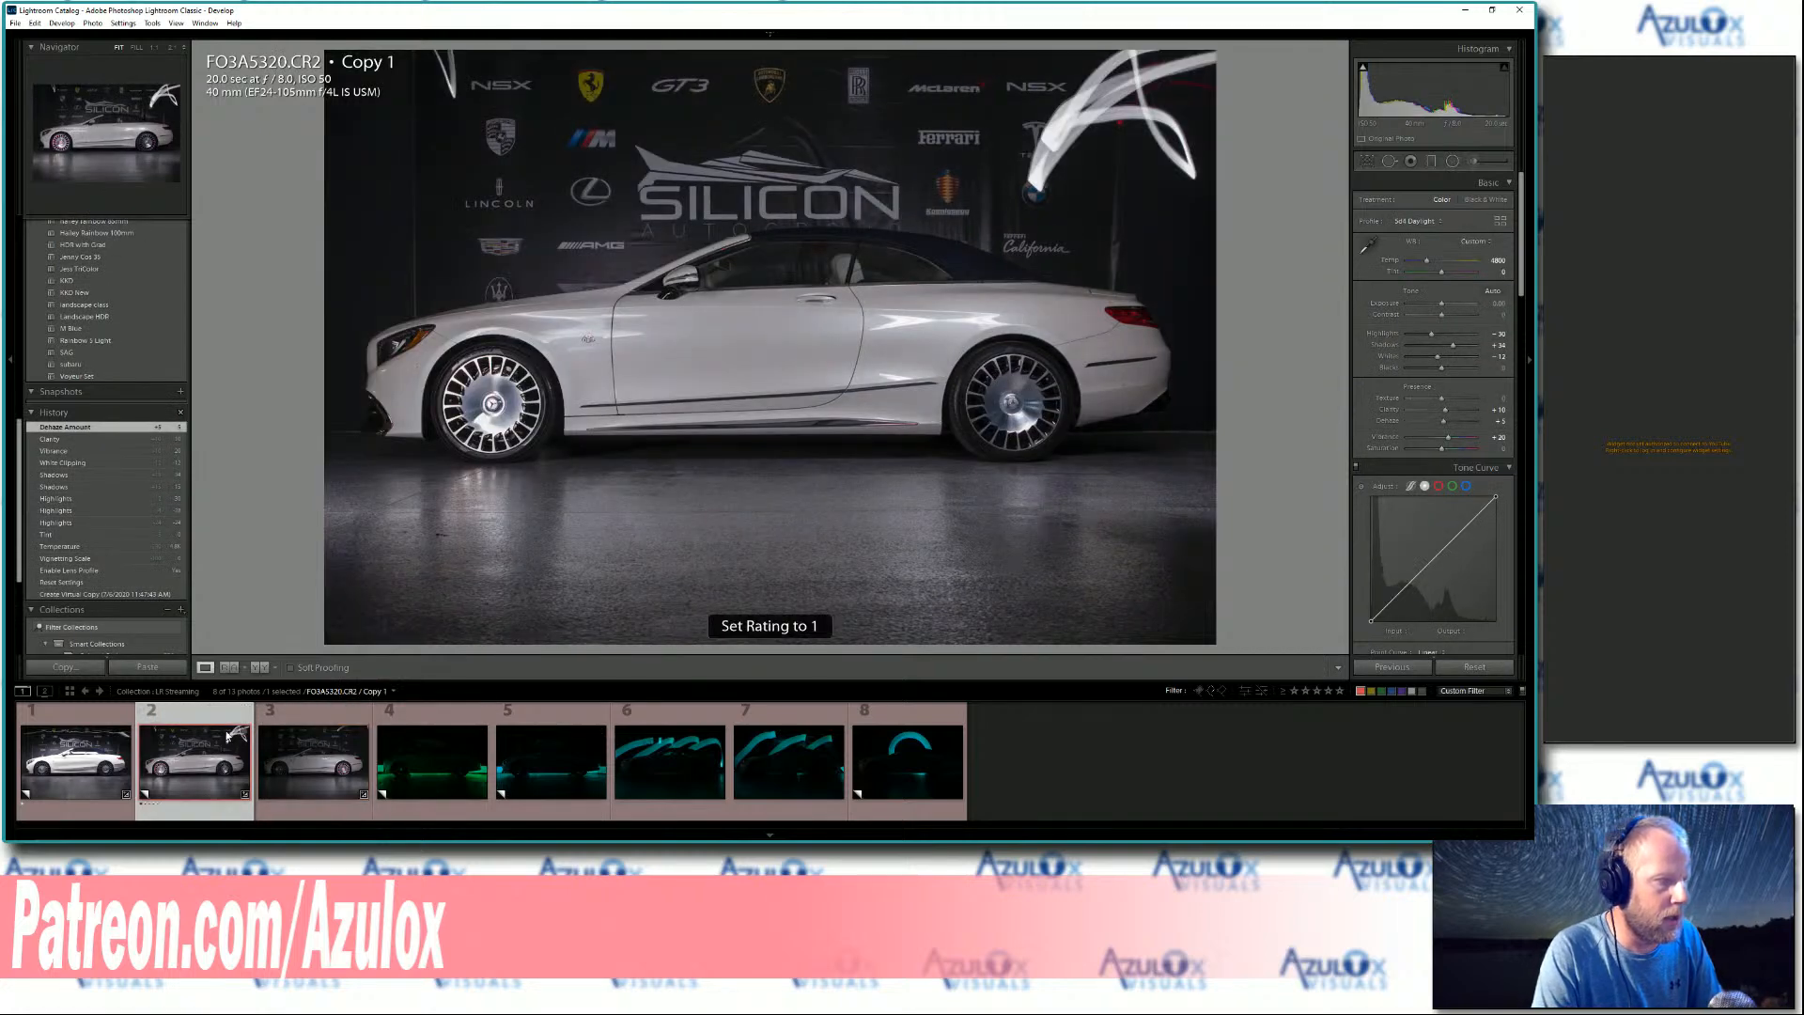
{"action": "key", "text": "Right"}
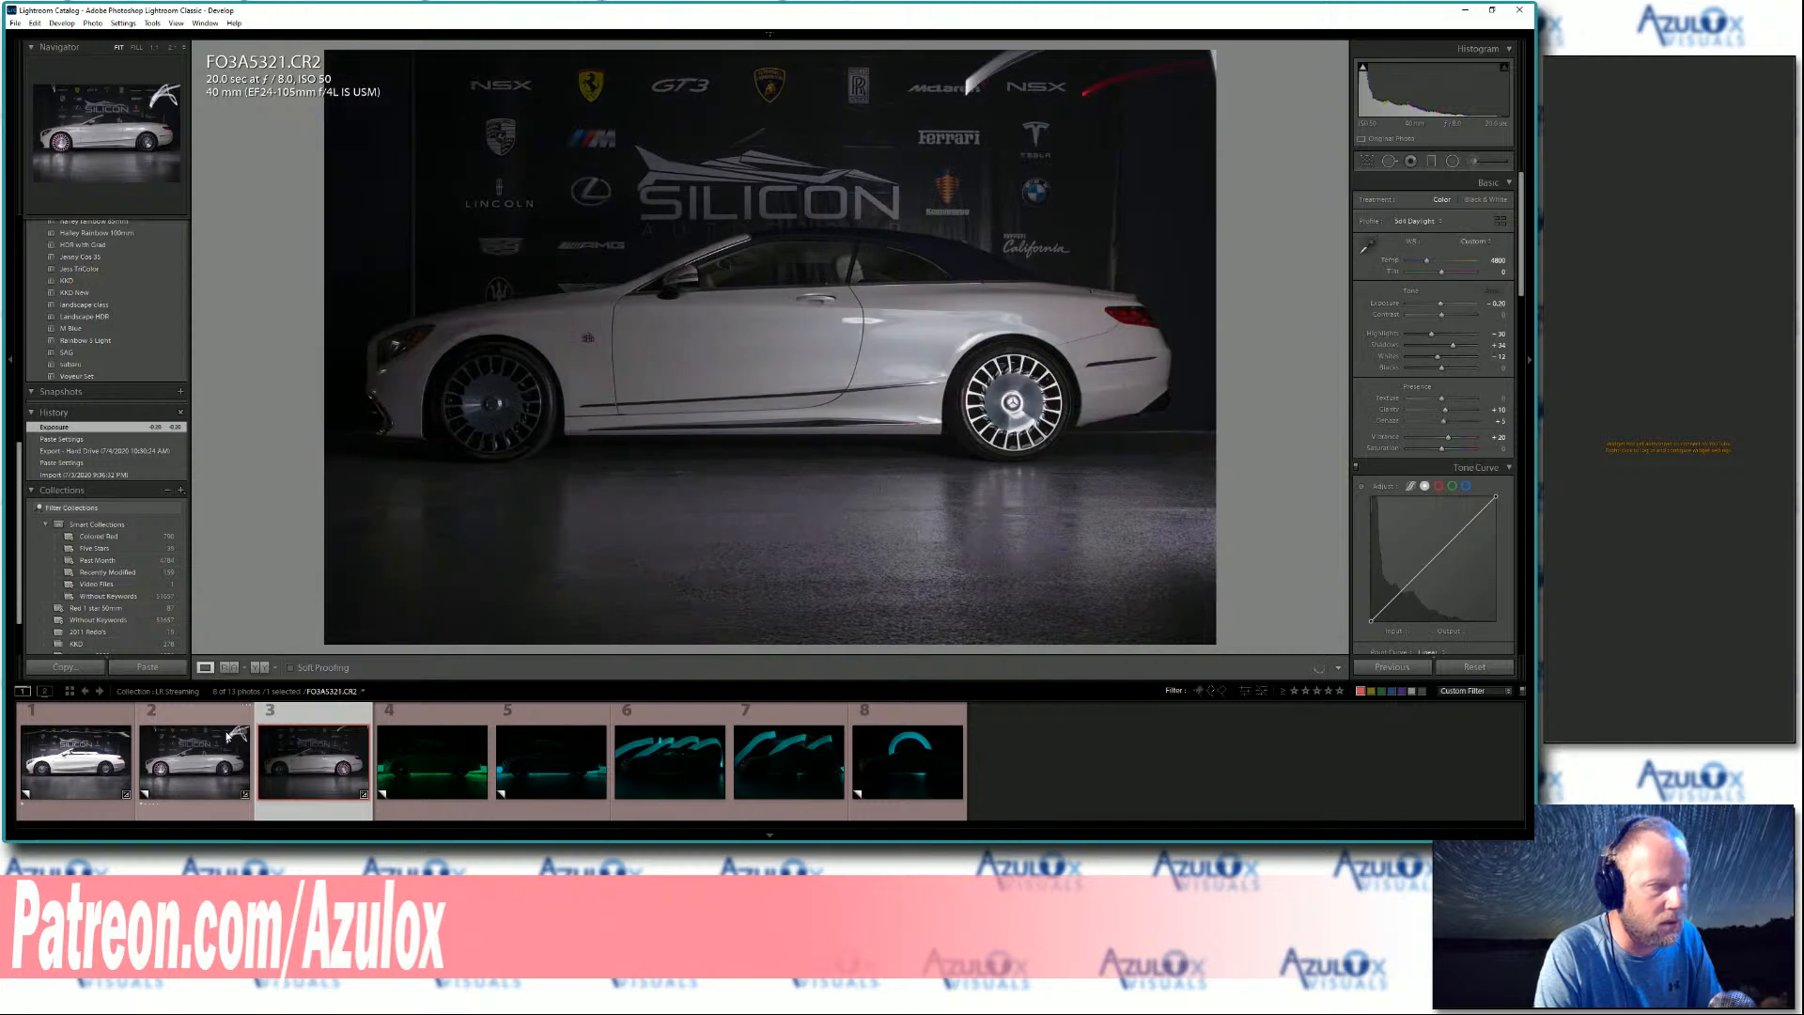
- Rate the third photo one star and open the fifth photo, FO3A5323, for developing
{"action": "key", "text": "1"}
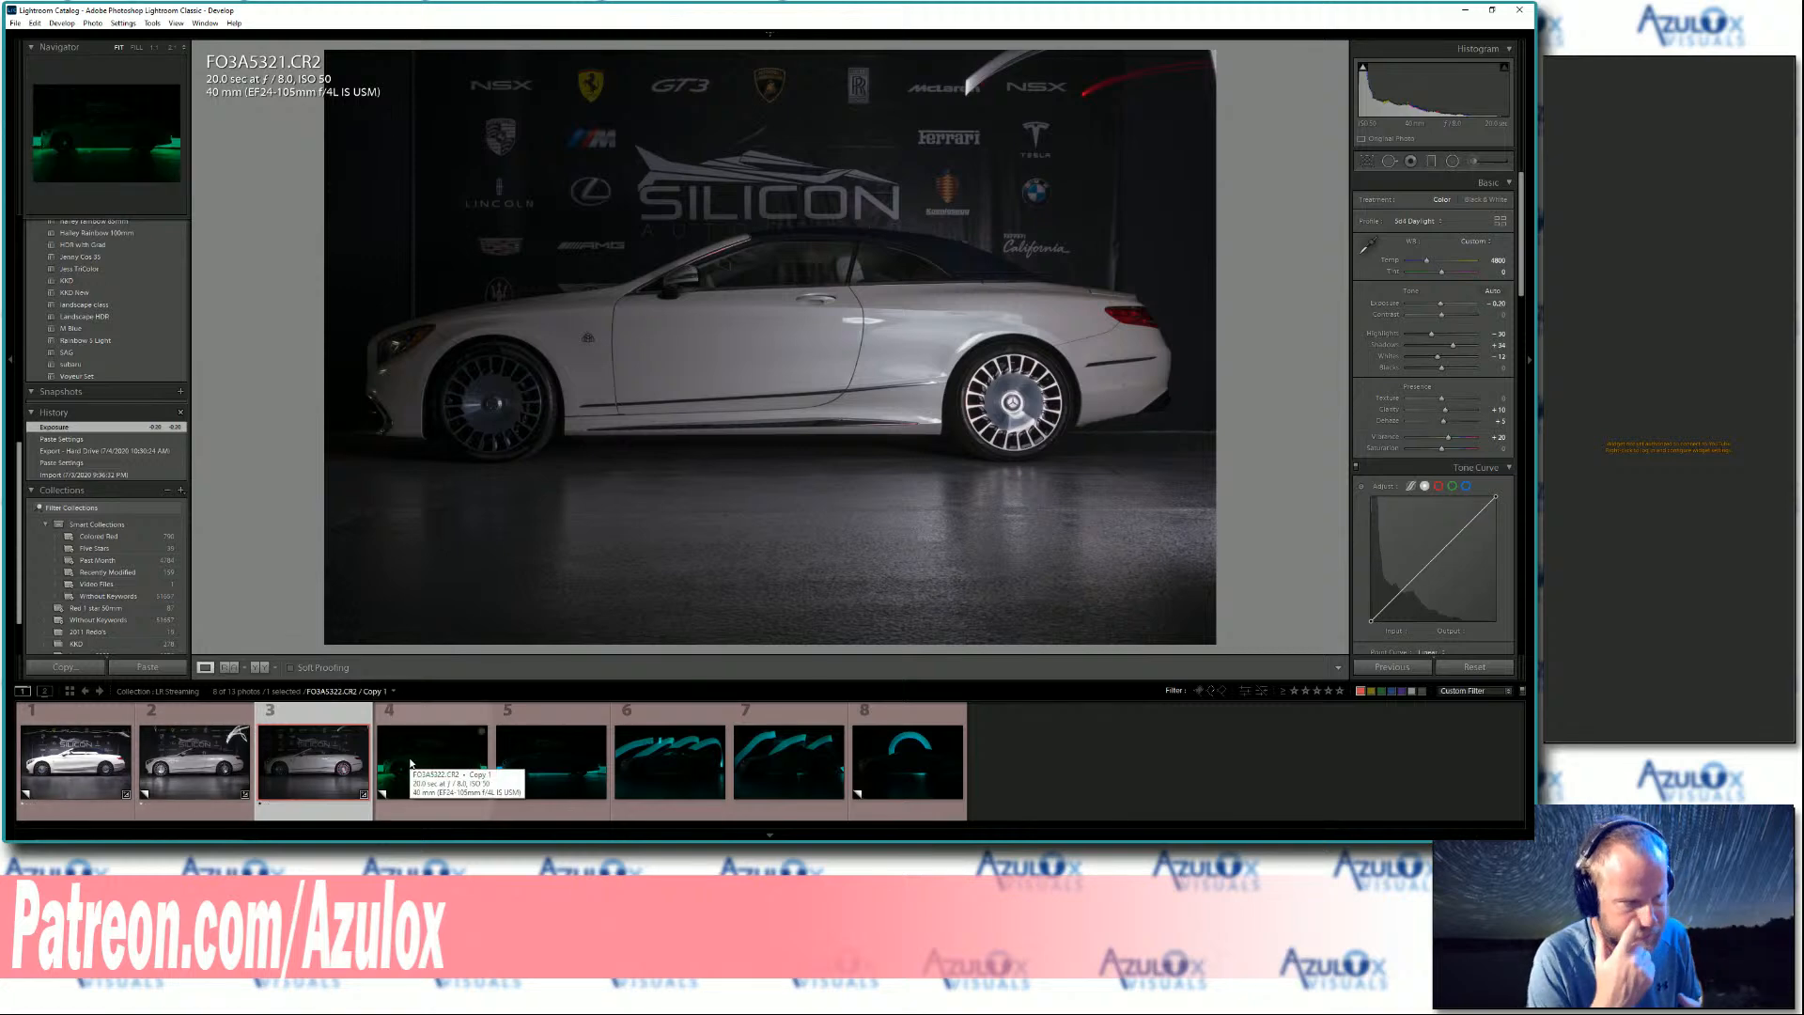
{"action": "left_click", "coordinate": [410, 763]}
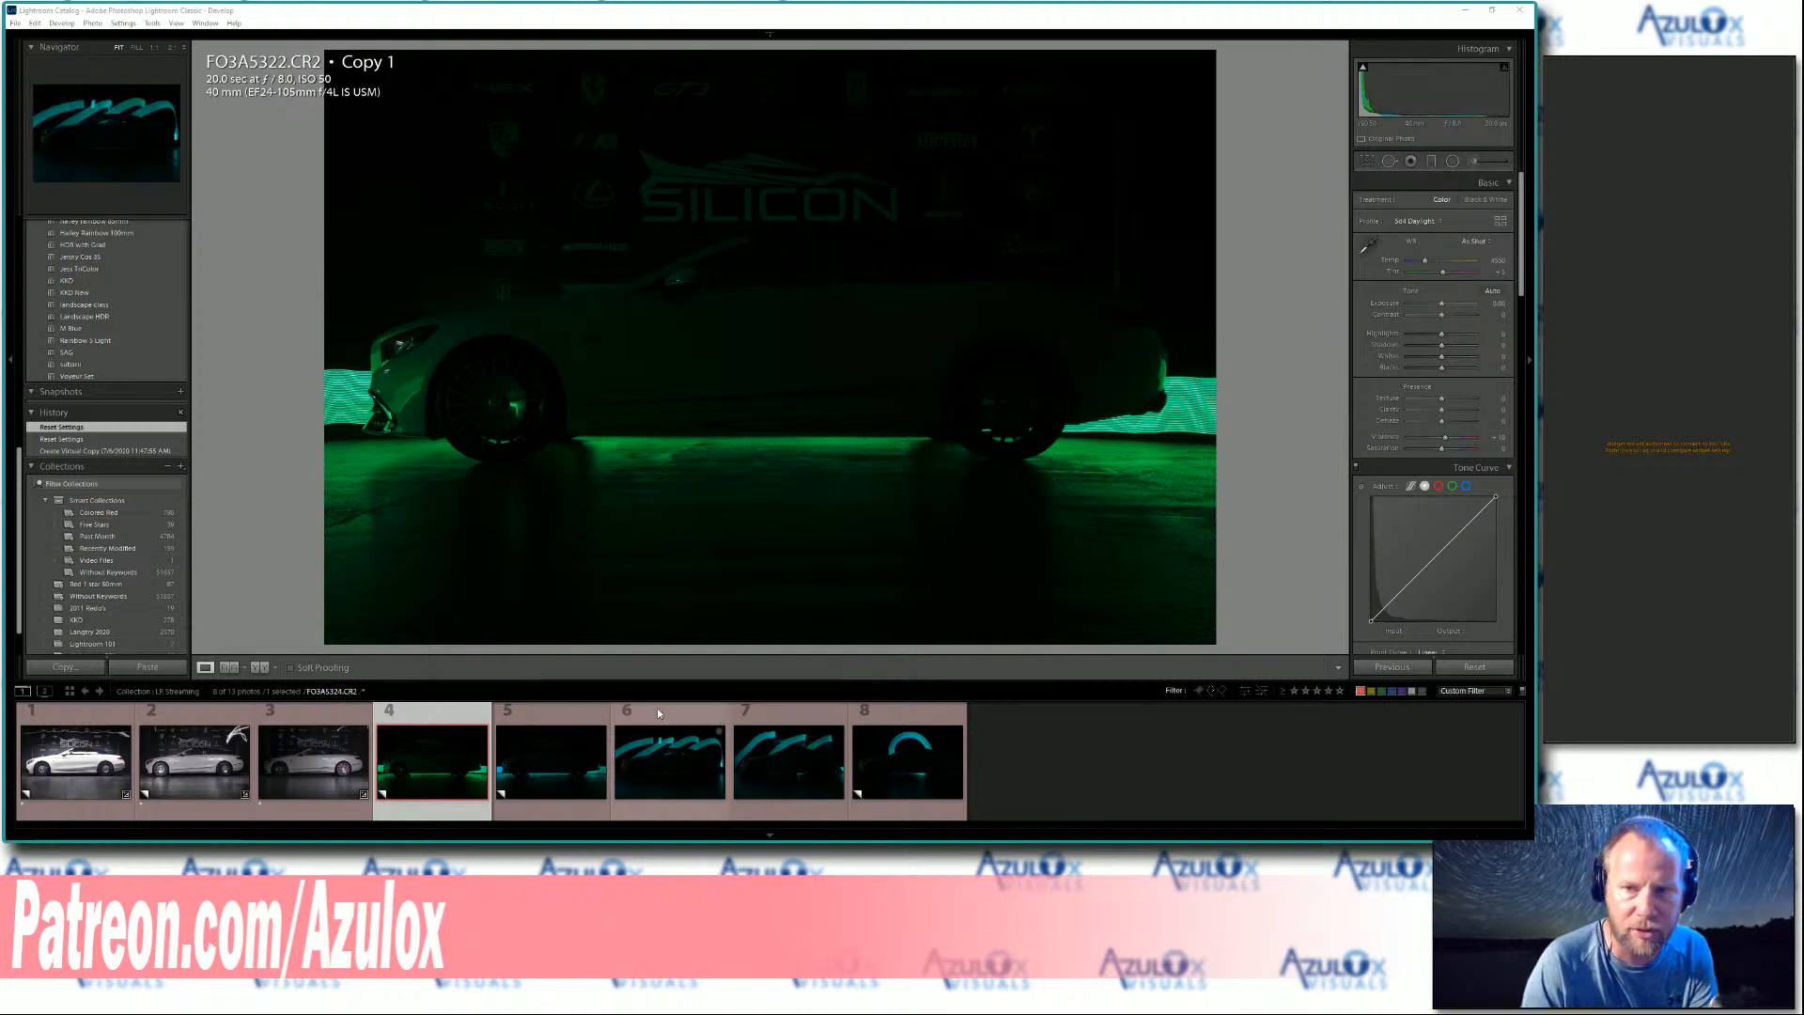
{"action": "left_click", "coordinate": [511, 737]}
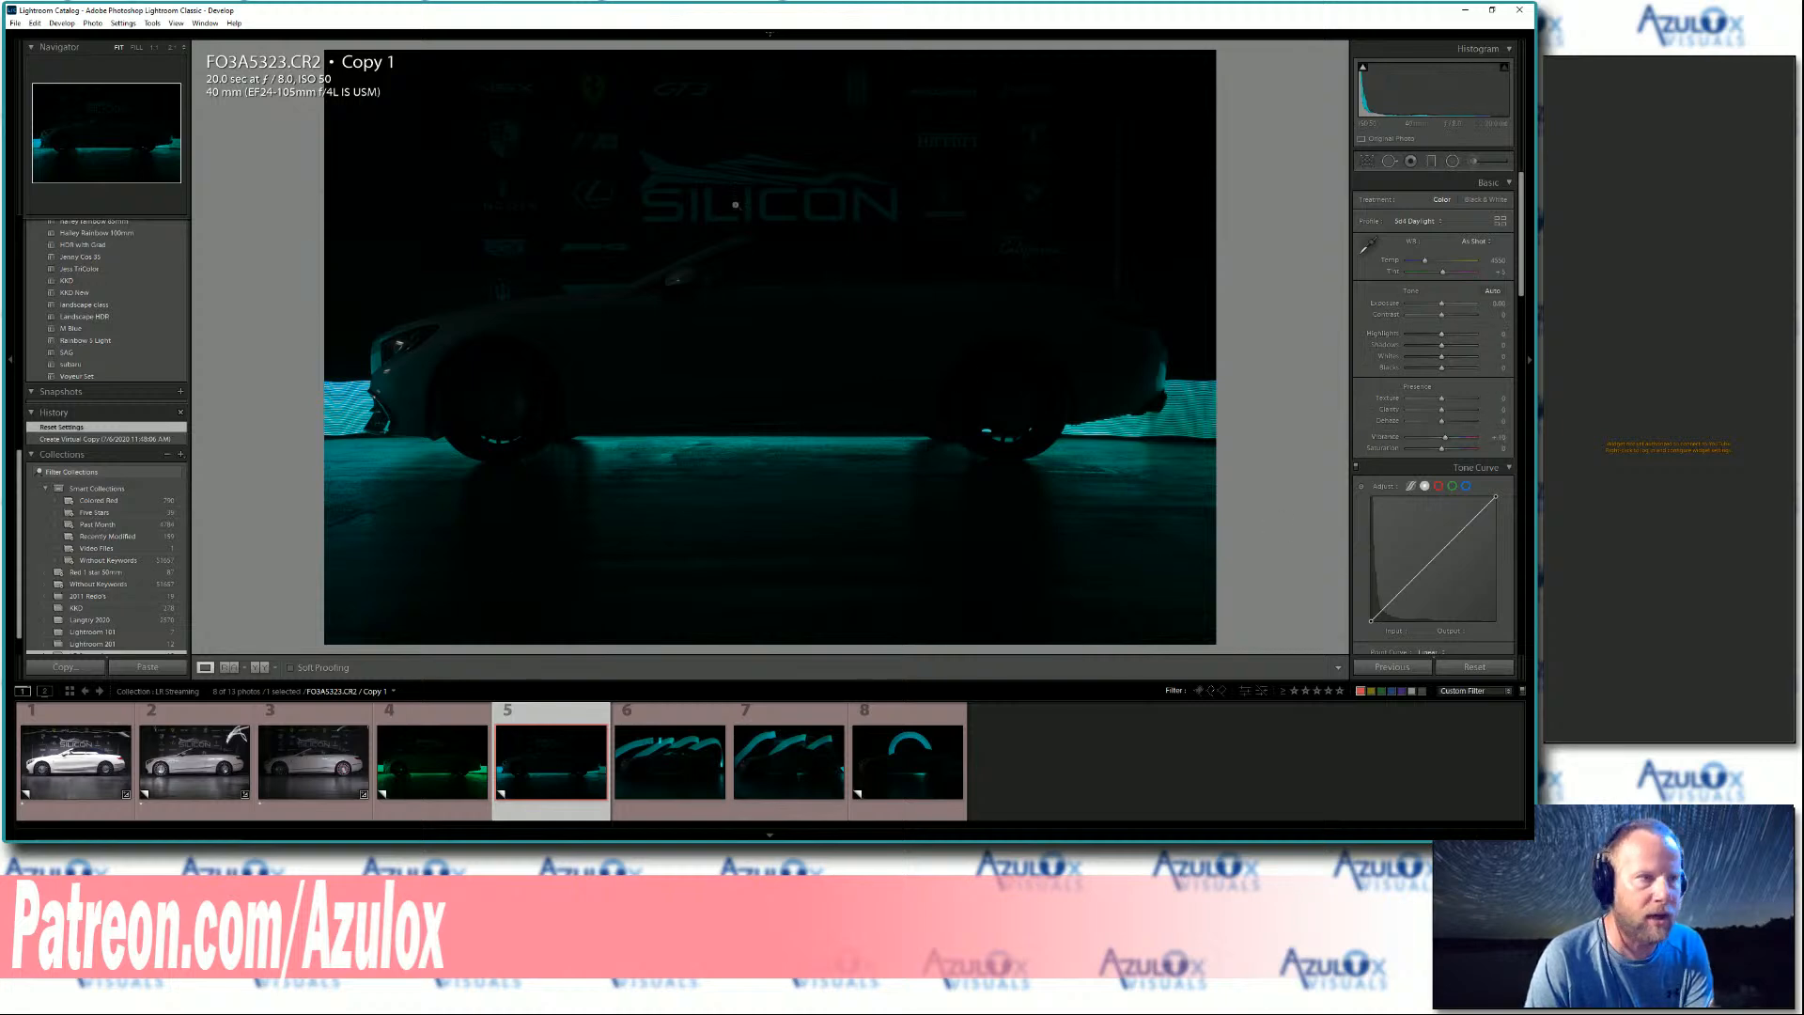
- Raise the fifth photo's exposure to bring out the car and logo wall, and set its temperature to 4800 and tint to 0
{"action": "mouse_move", "coordinate": [1490, 303]}
{"action": "left_mouse_down"}
{"action": "mouse_move", "coordinate": [1517, 304]}
{"action": "mouse_move", "coordinate": [1458, 304]}
{"action": "left_mouse_up"}
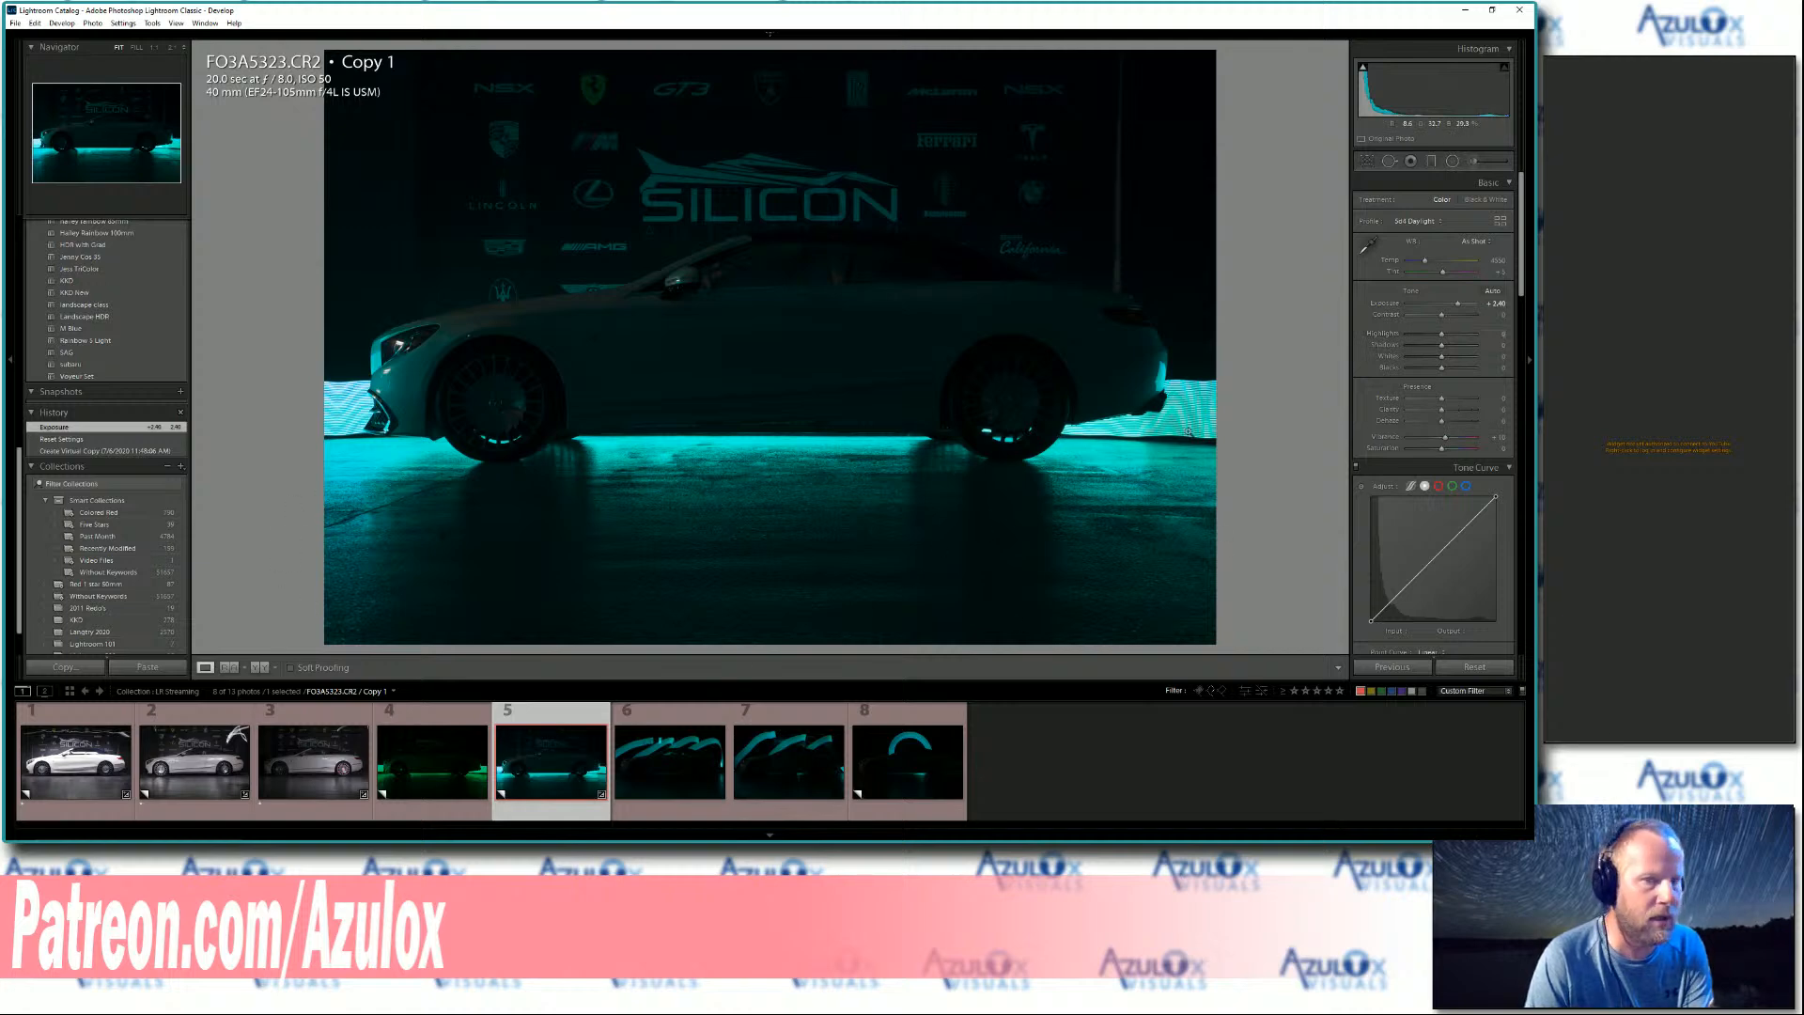
{"action": "left_click", "coordinate": [1494, 261]}
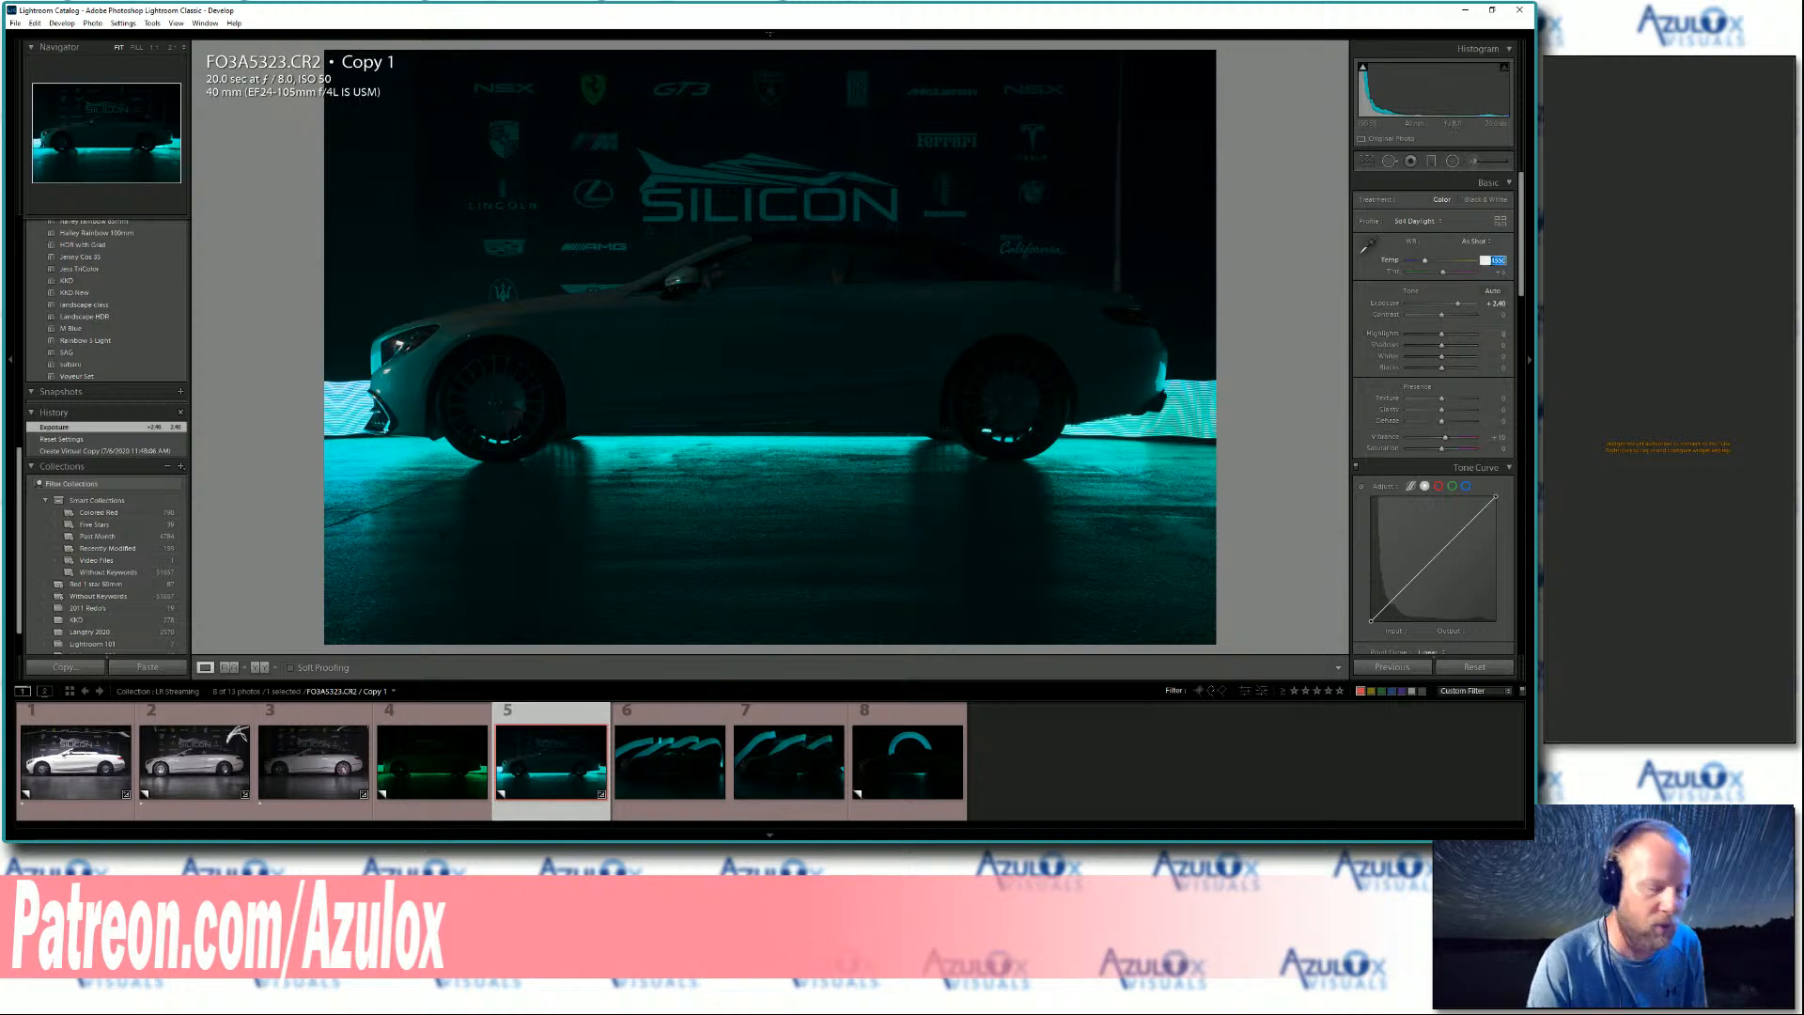
{"action": "type", "text": "4800"}
{"action": "key", "text": "Tab"}
{"action": "type", "text": "0"}
{"action": "key", "text": "Return"}
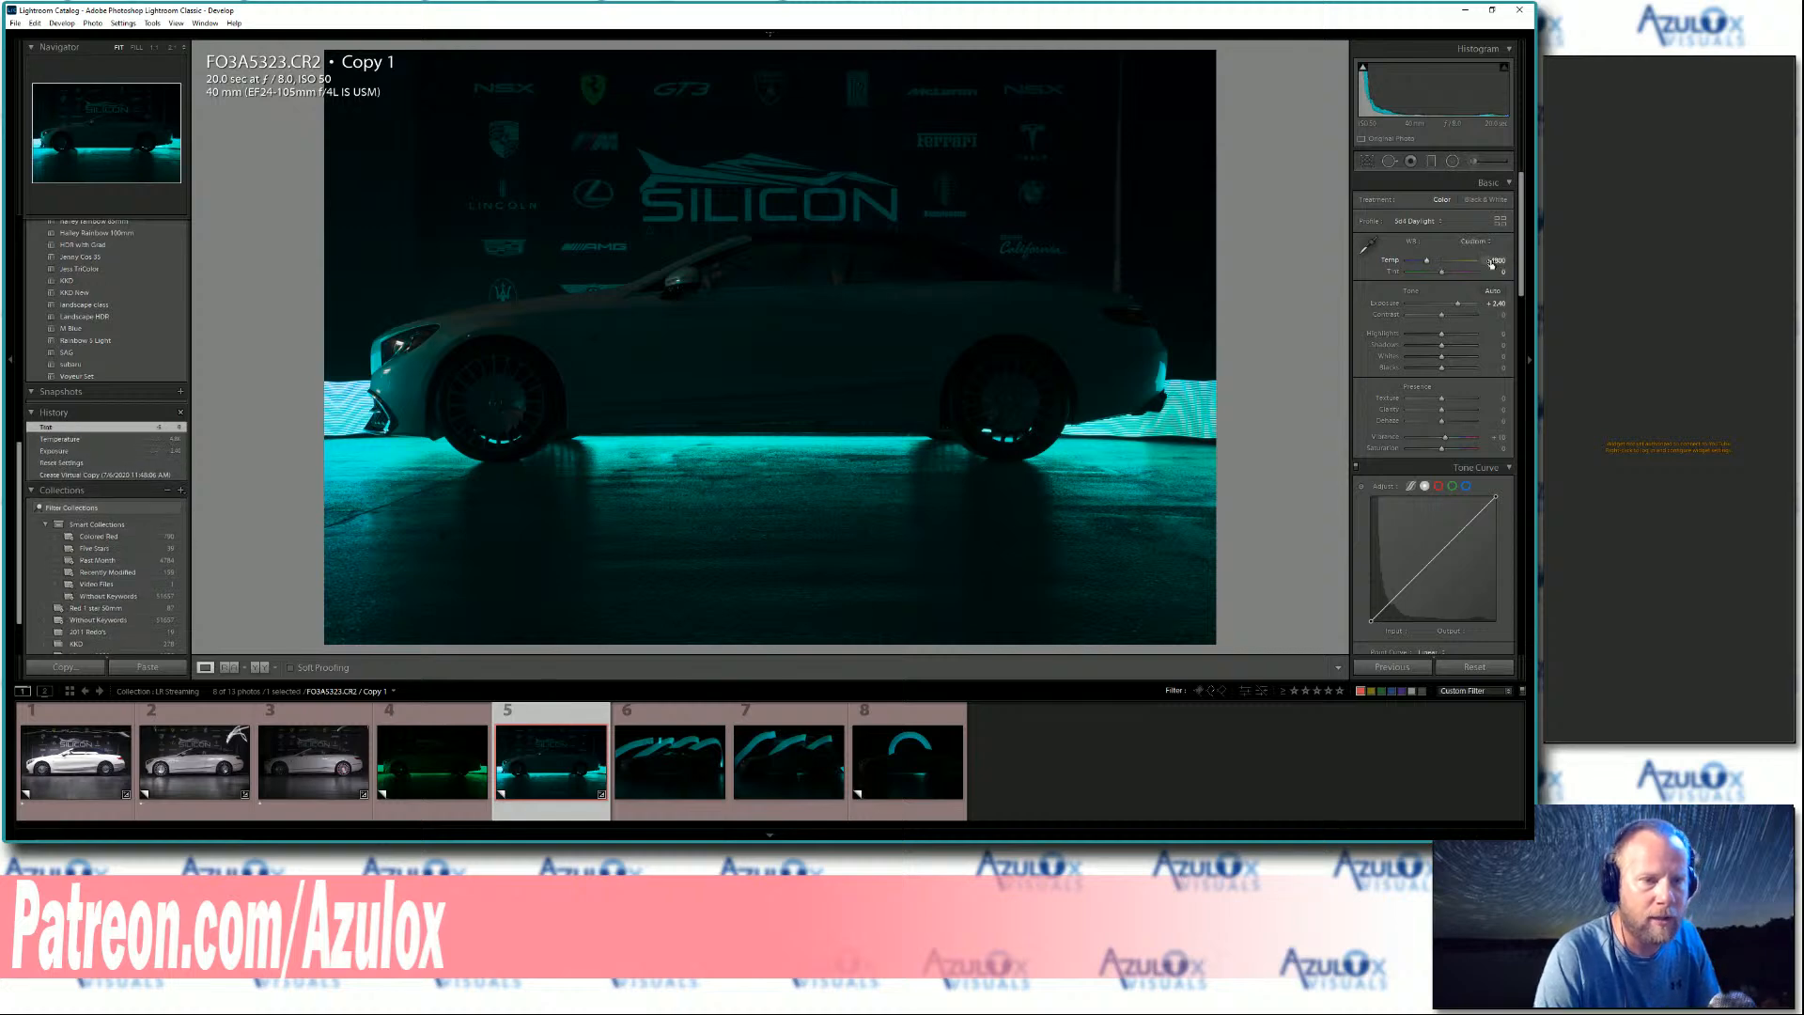
- Set the fifth photo's vibrance to +20 and cool its temperature to 4600
{"action": "left_click", "coordinate": [1494, 437]}
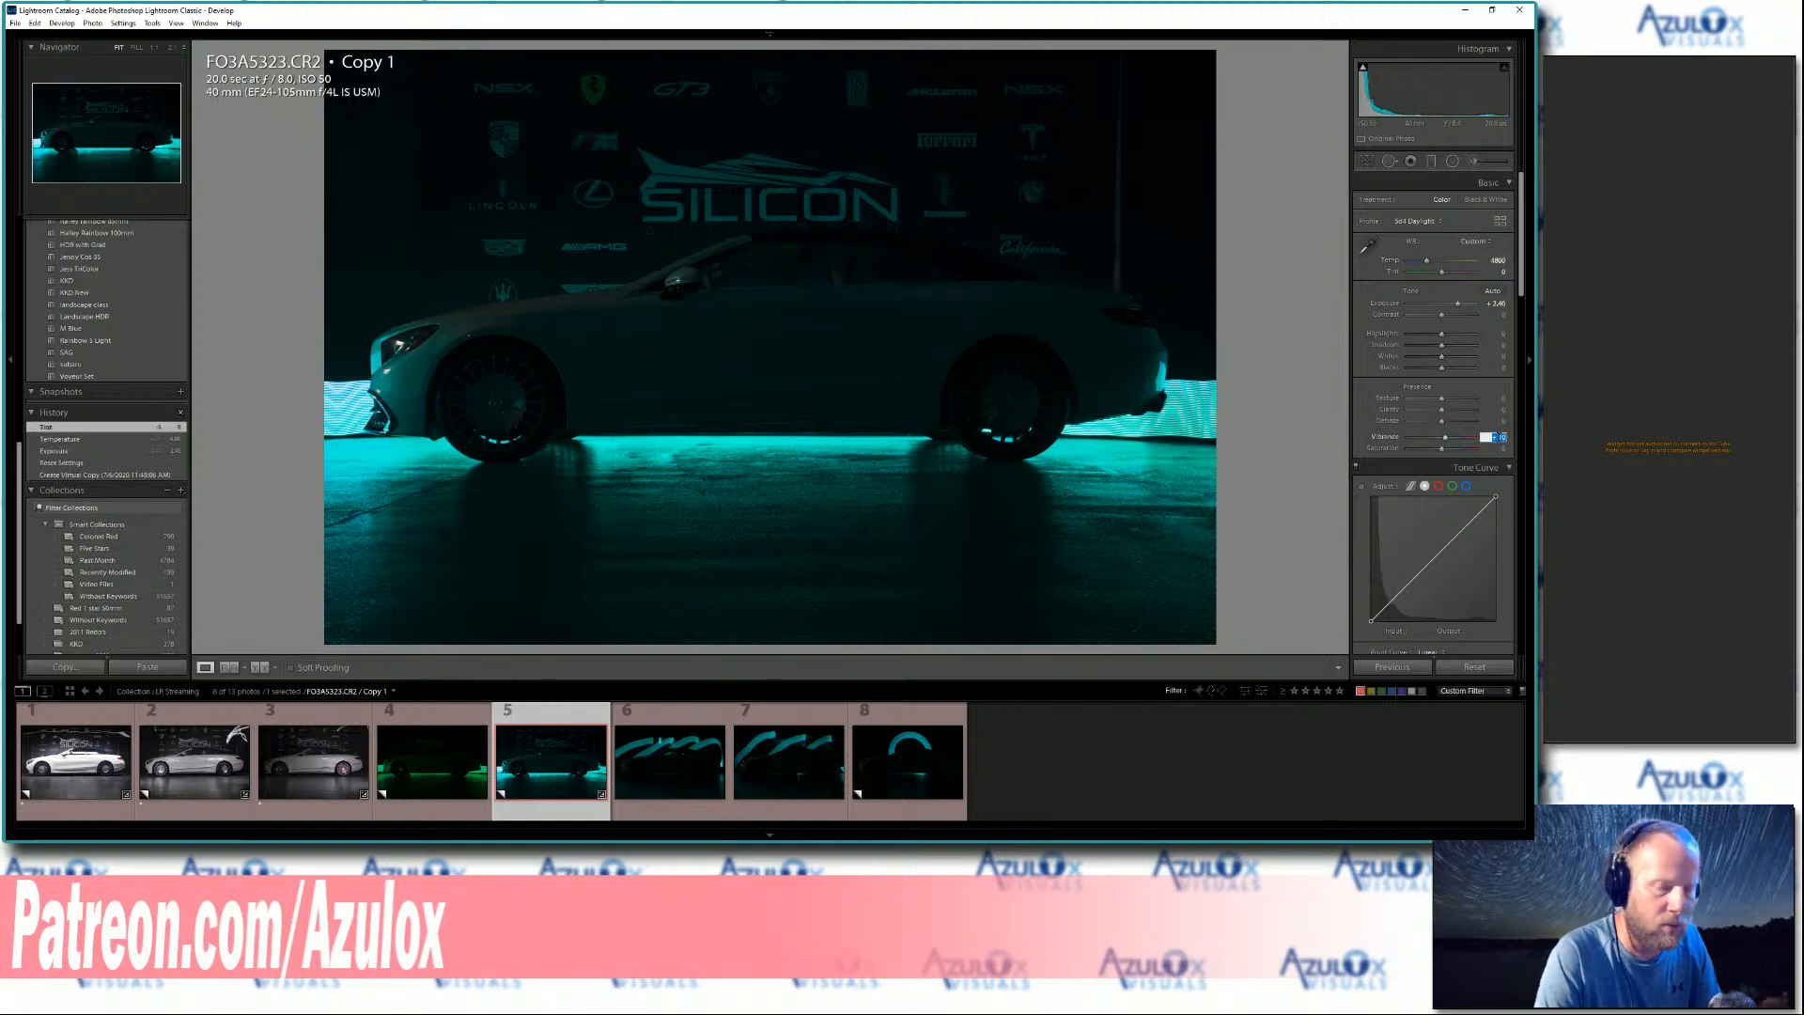
{"action": "type", "text": "16"}
{"action": "key", "text": "Return"}
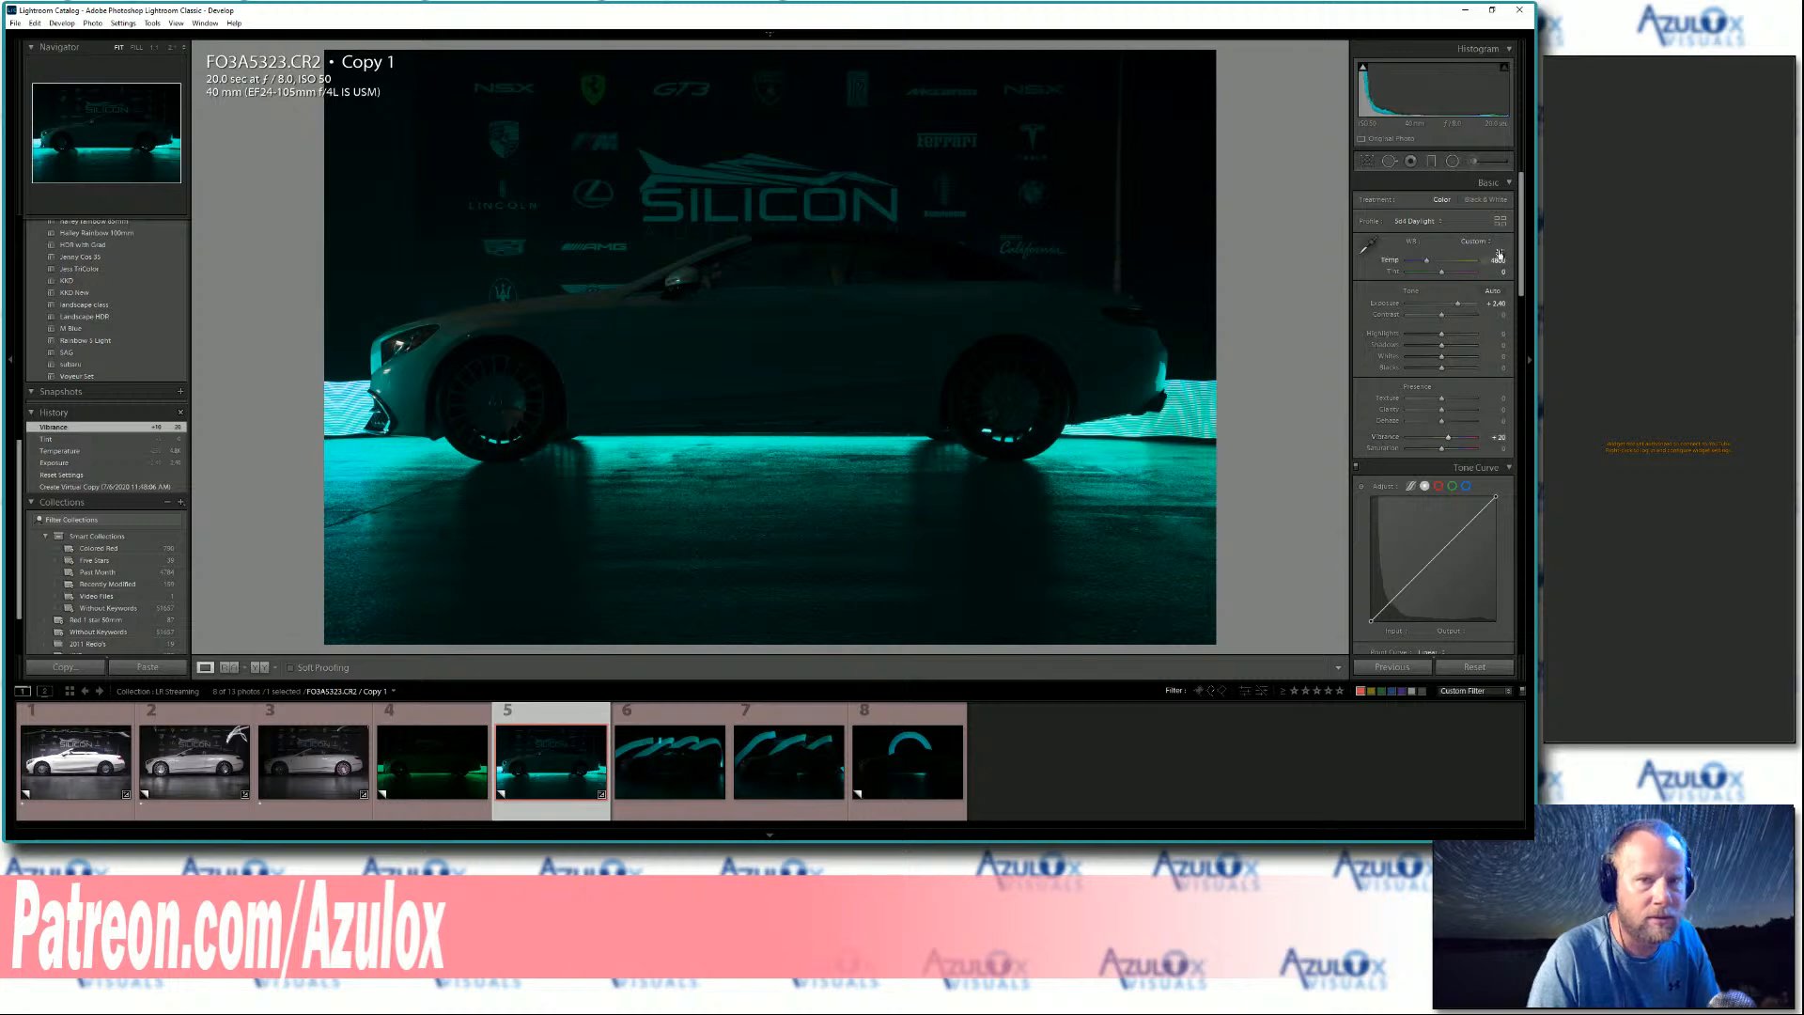
{"action": "left_click", "coordinate": [1494, 260]}
{"action": "type", "text": "4600"}
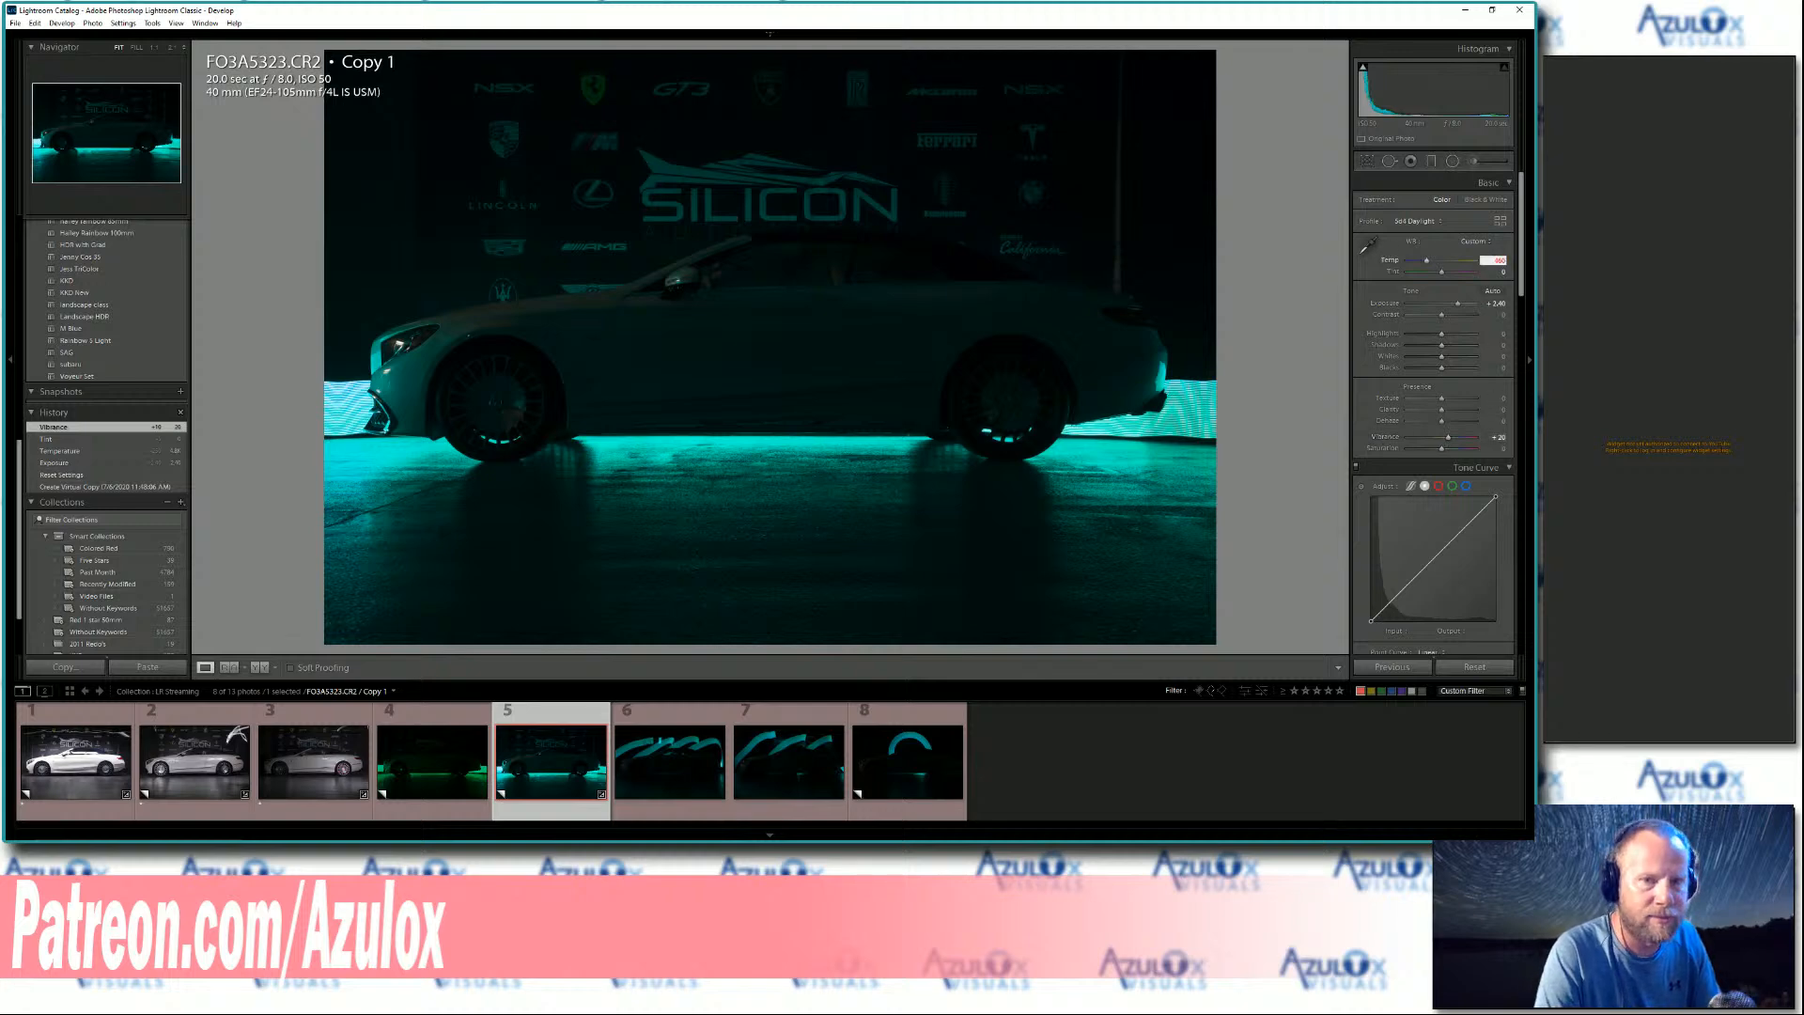
{"action": "key", "text": "Return"}
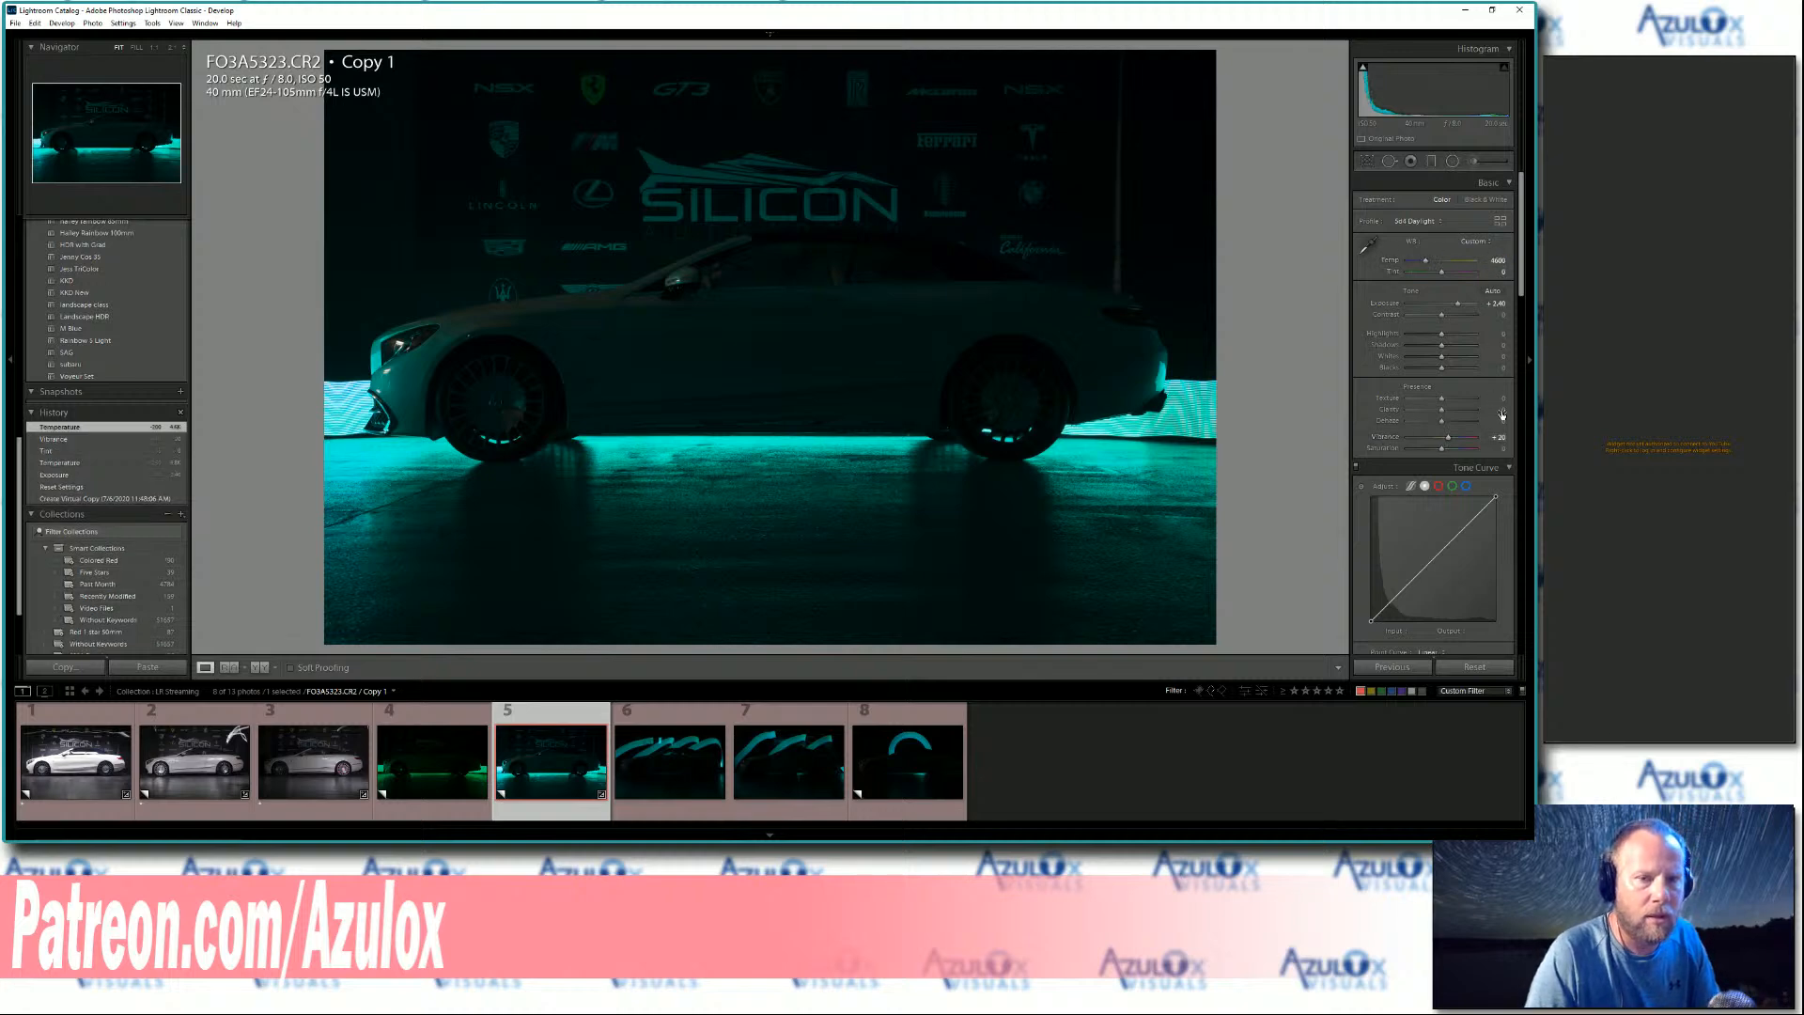
- Set the fifth photo's clarity to +35 and dehaze to +20, and check it side by side with the before version
{"action": "left_click_drag", "start_coordinate": [1501, 414], "coordinate": [1500, 410]}
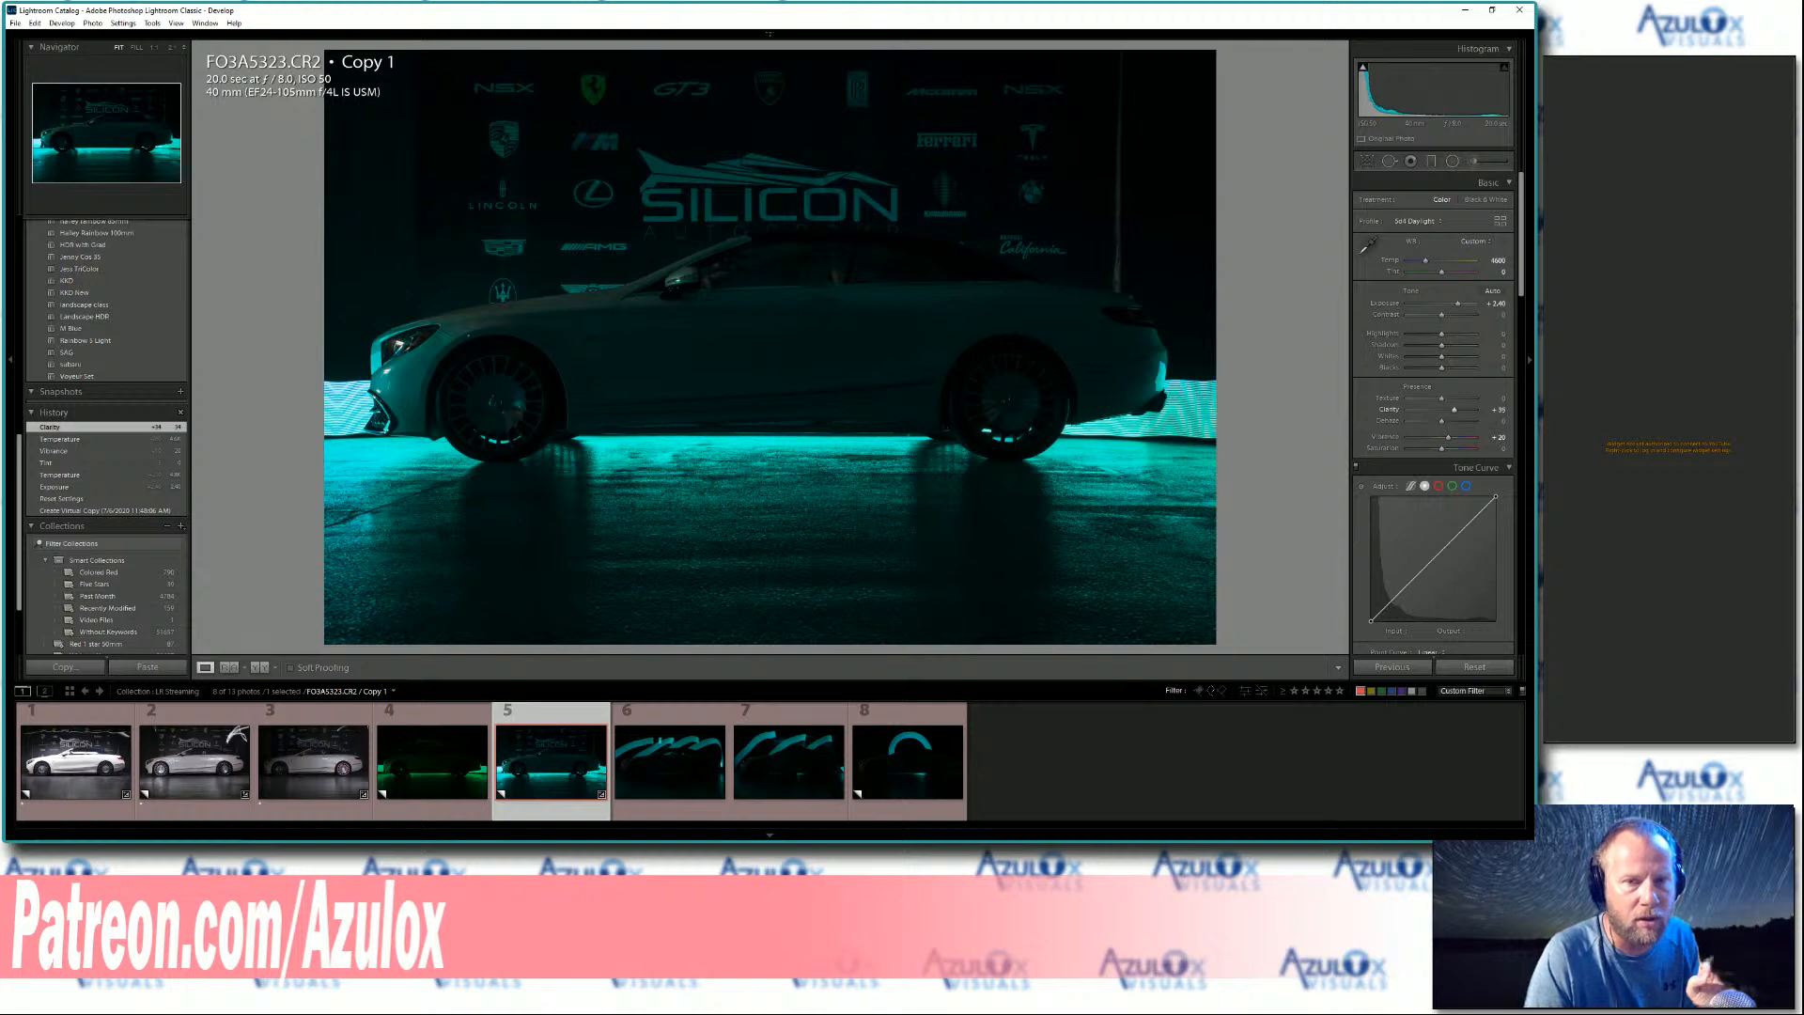
{"action": "left_click_drag", "start_coordinate": [1500, 411], "coordinate": [1507, 422]}
{"action": "left_click", "coordinate": [1493, 410]}
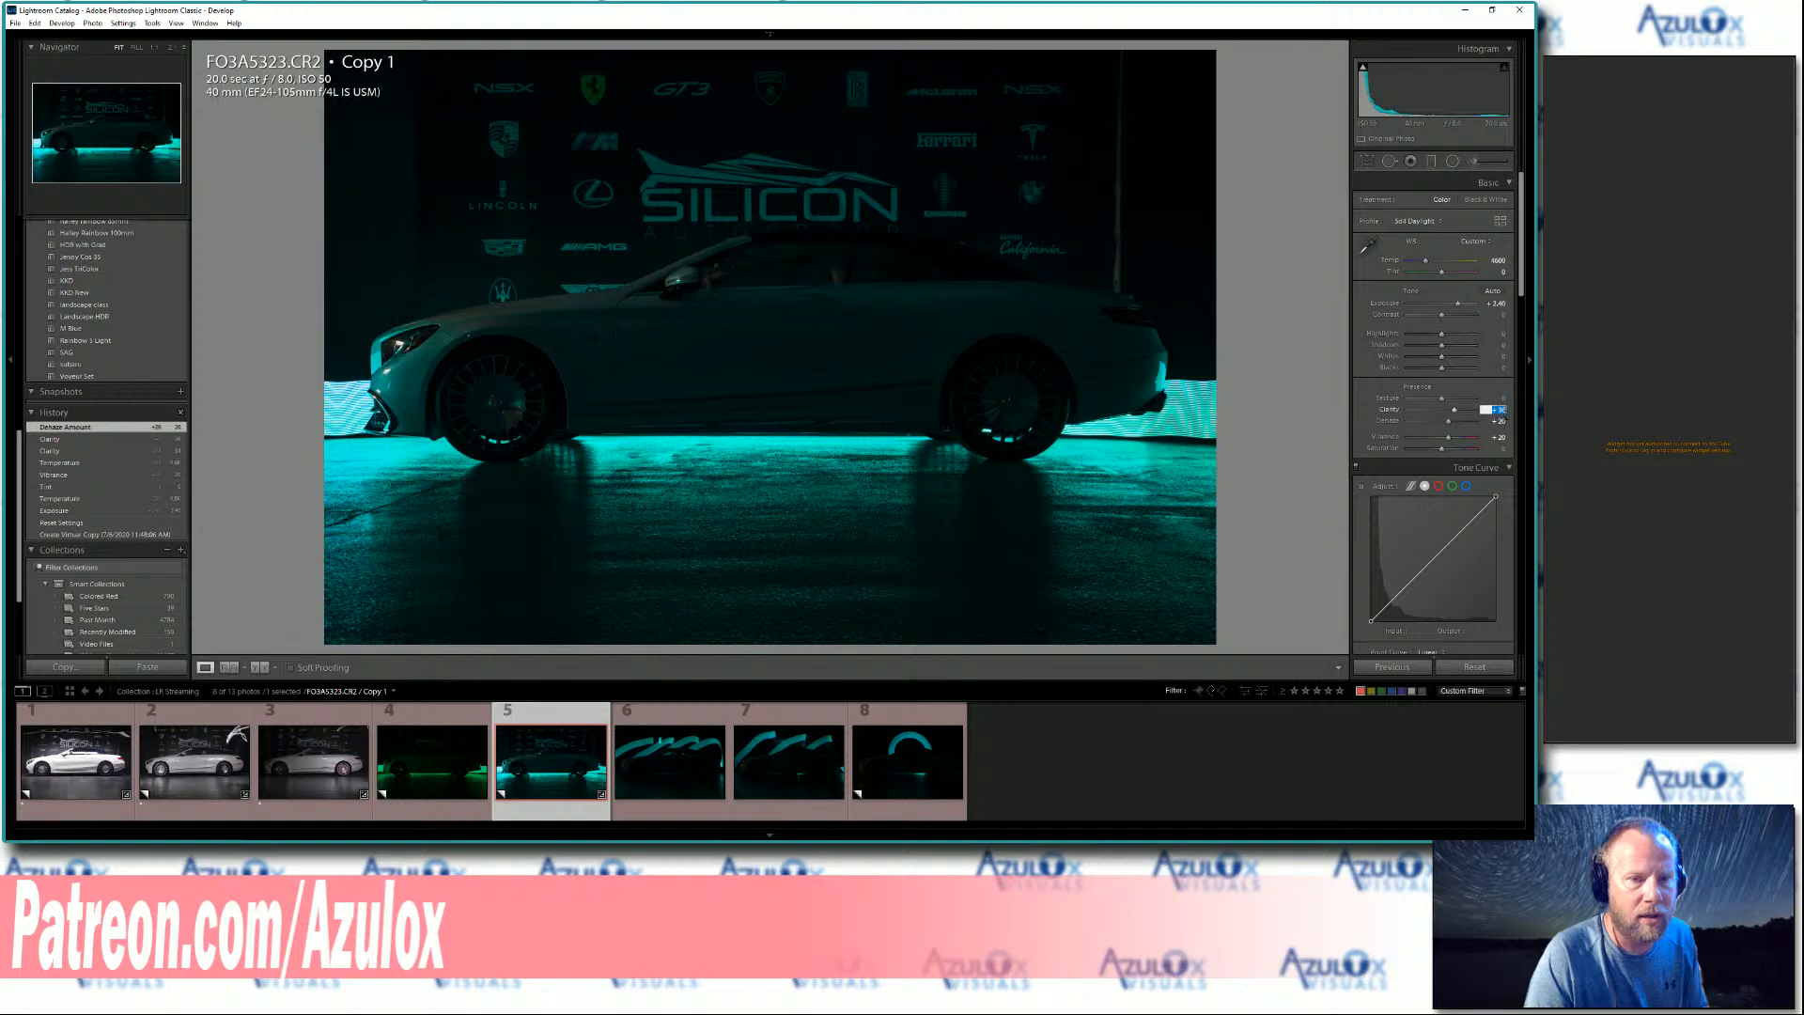
{"action": "type", "text": "35"}
{"action": "key", "text": "Return"}
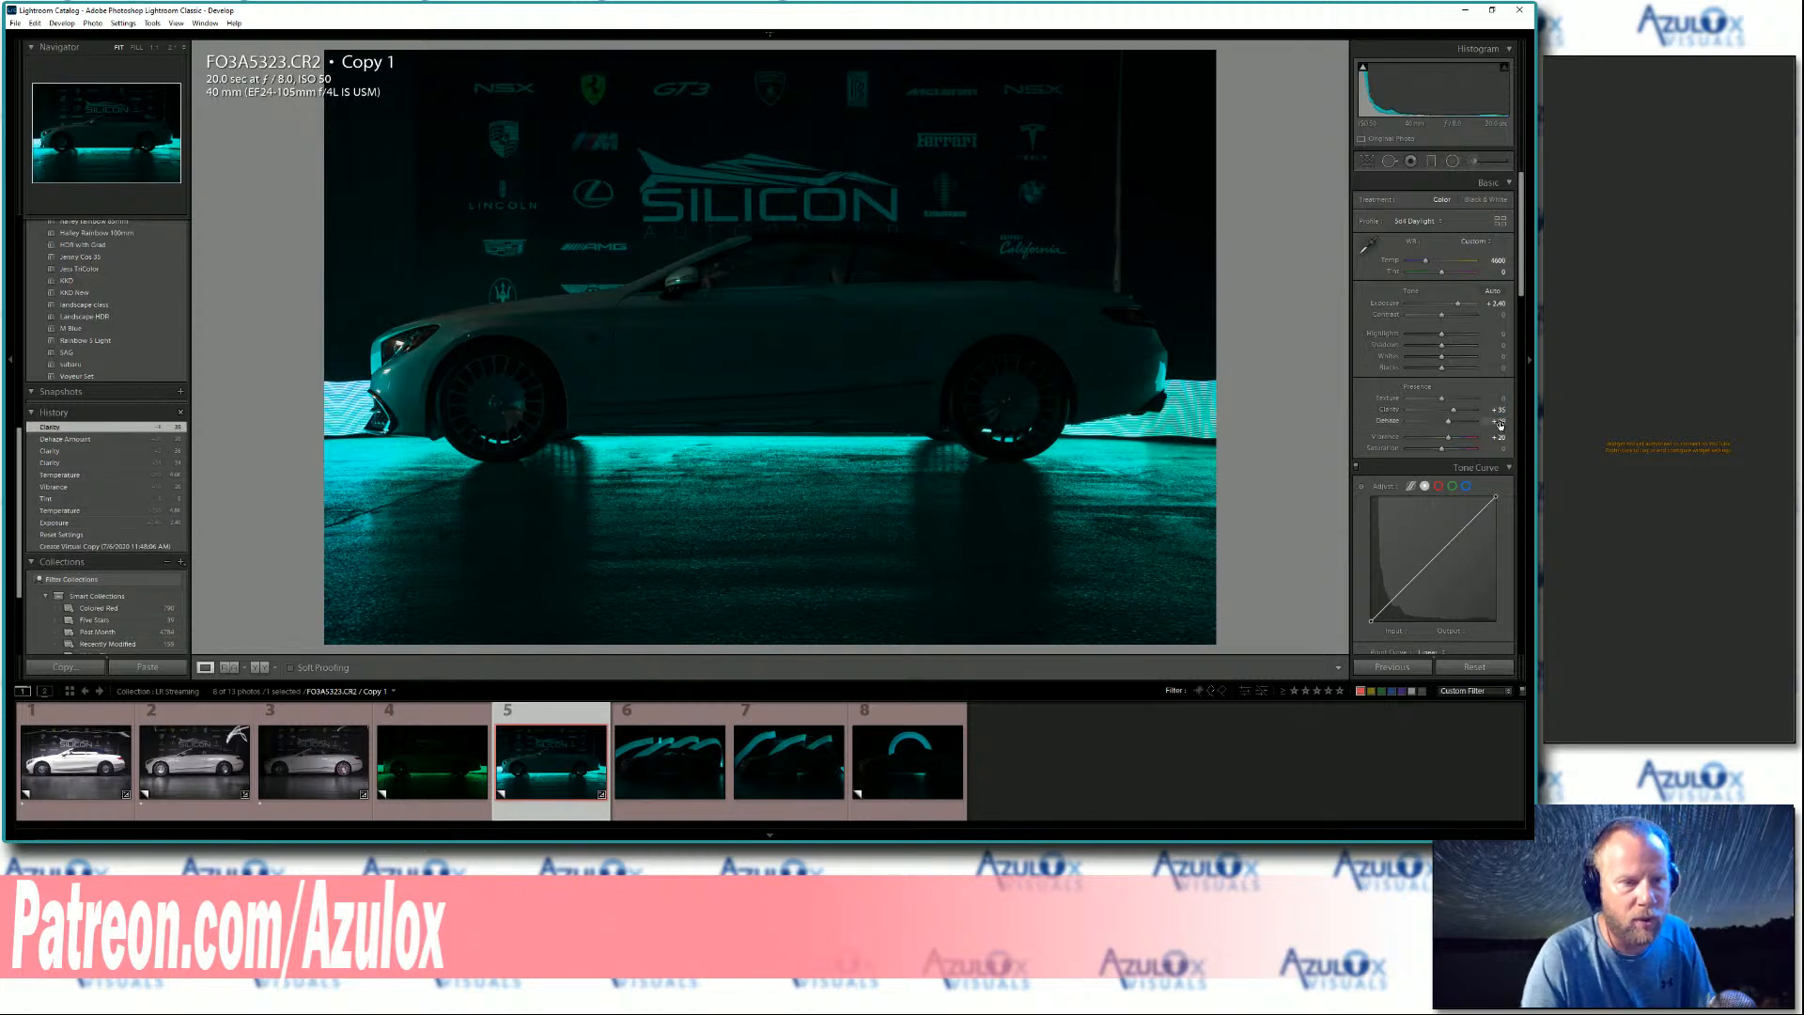
{"action": "key", "text": "y"}
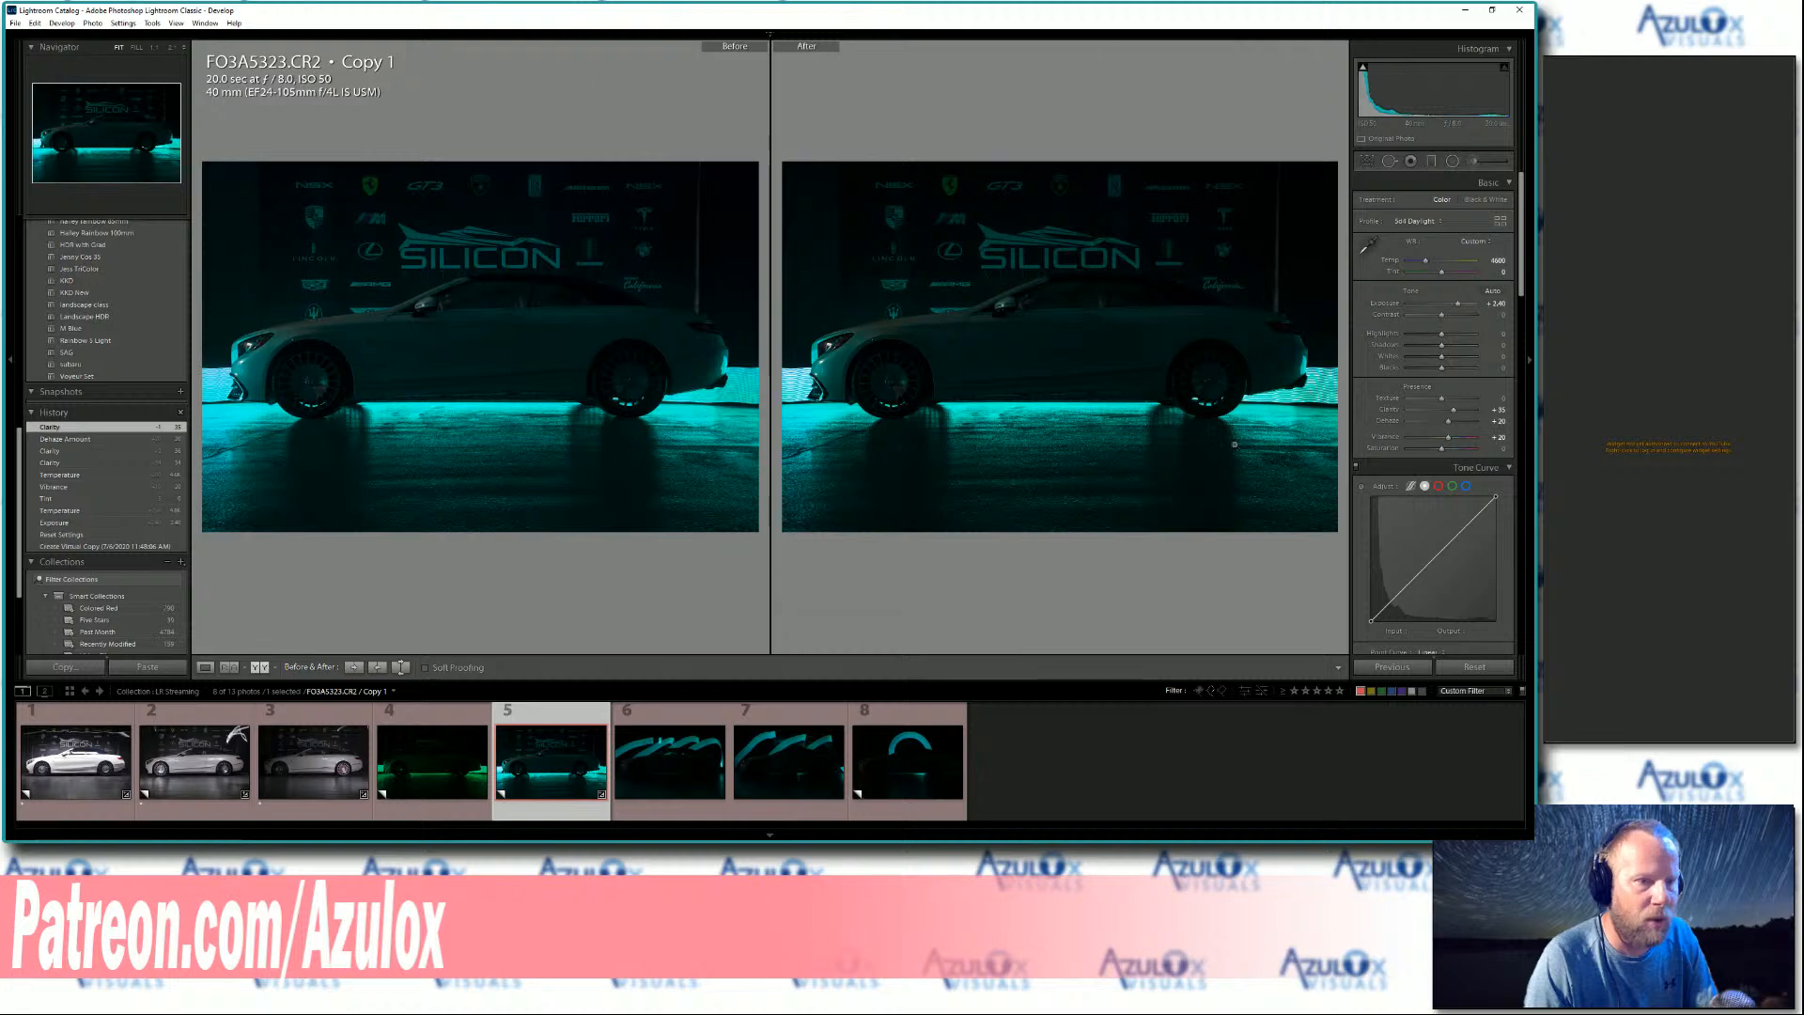
{"action": "key", "text": "y"}
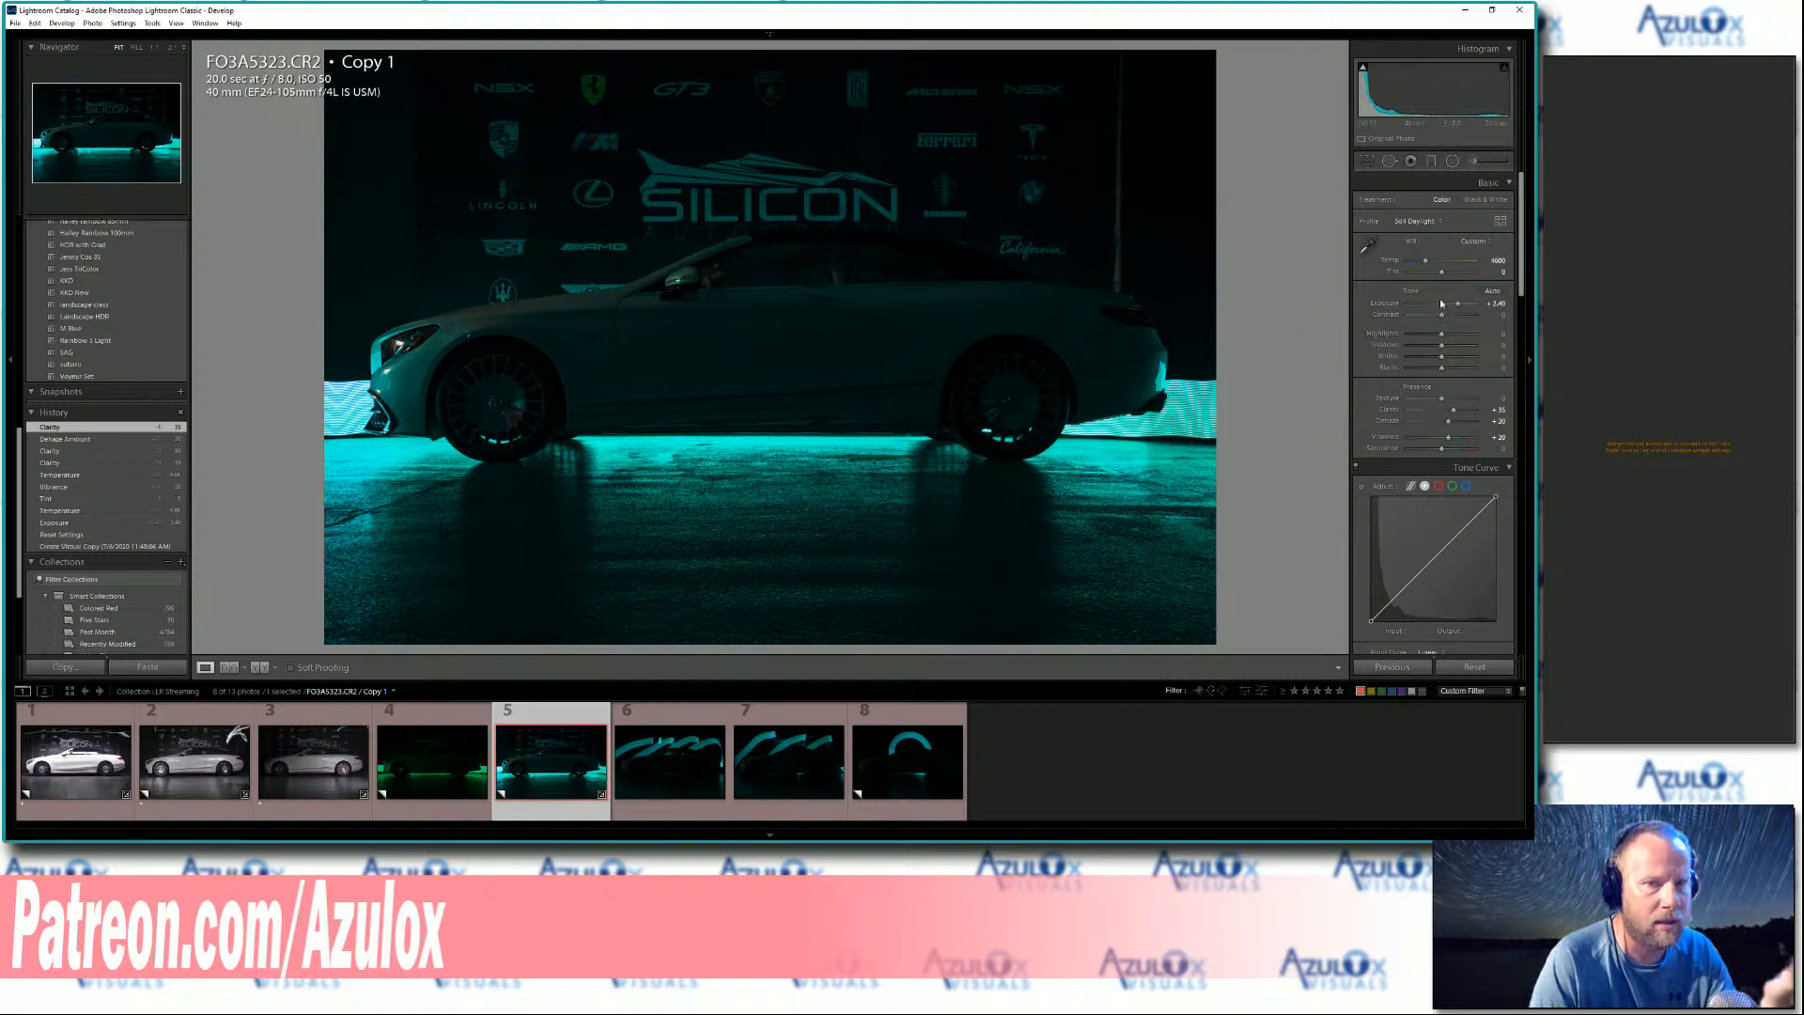
- Enable lens profile corrections on the fifth photo and reduce the vignetting correction to 0
{"action": "scroll", "coordinate": [1526, 236], "scroll_direction": "down", "scroll_amount": 10}
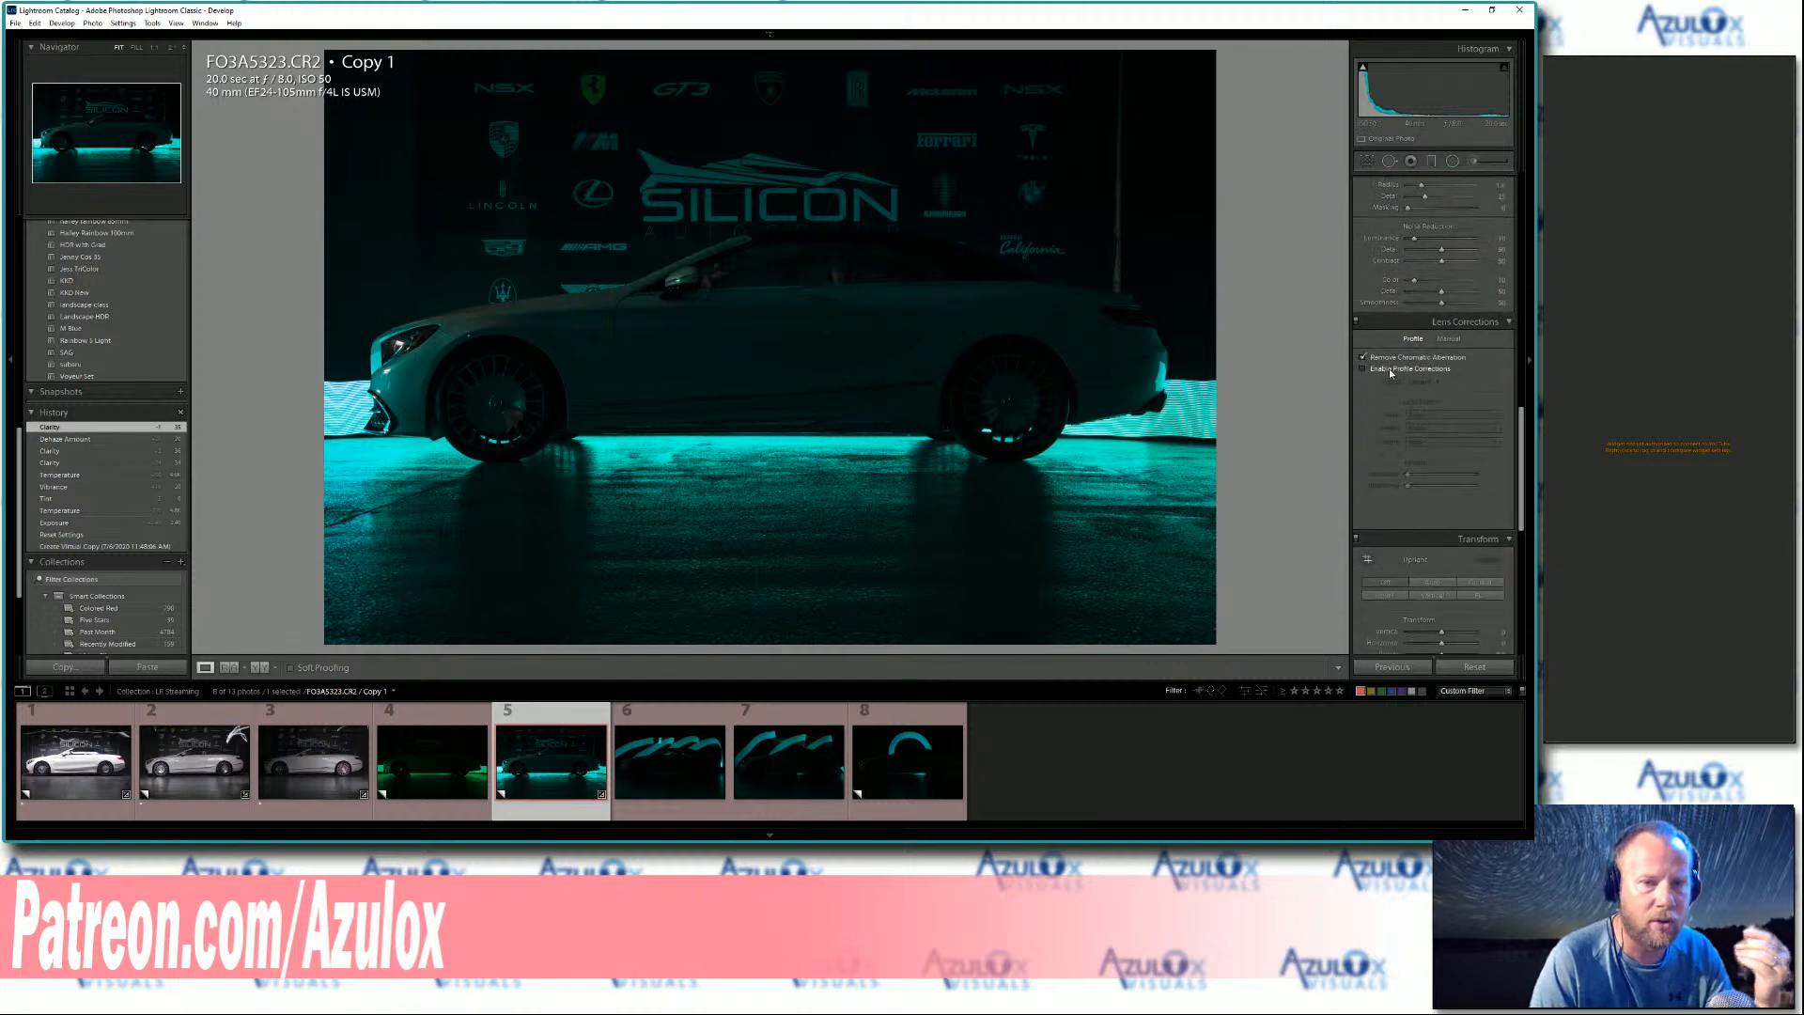
{"action": "left_click", "coordinate": [1389, 369]}
{"action": "left_click_drag", "start_coordinate": [1442, 484], "coordinate": [1405, 486]}
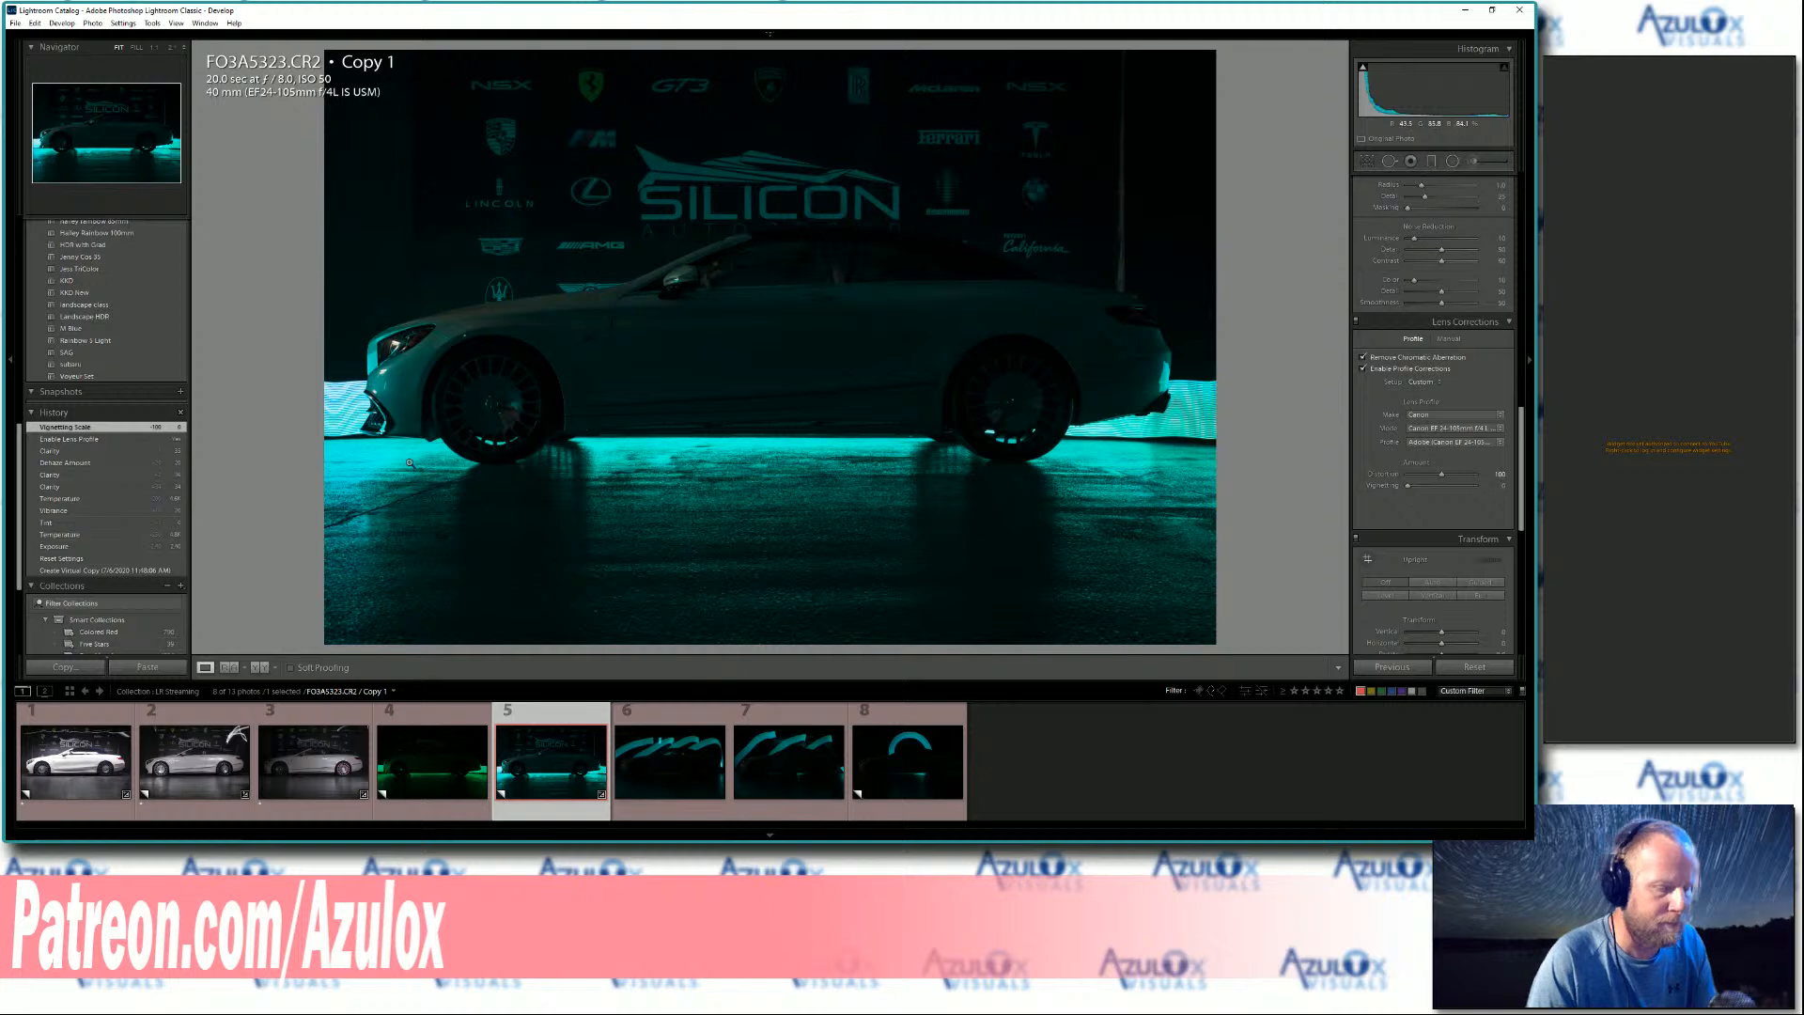
- Rate the fifth photo and the light-arch photo, FO3A5326, one star each
{"action": "key", "text": "1"}
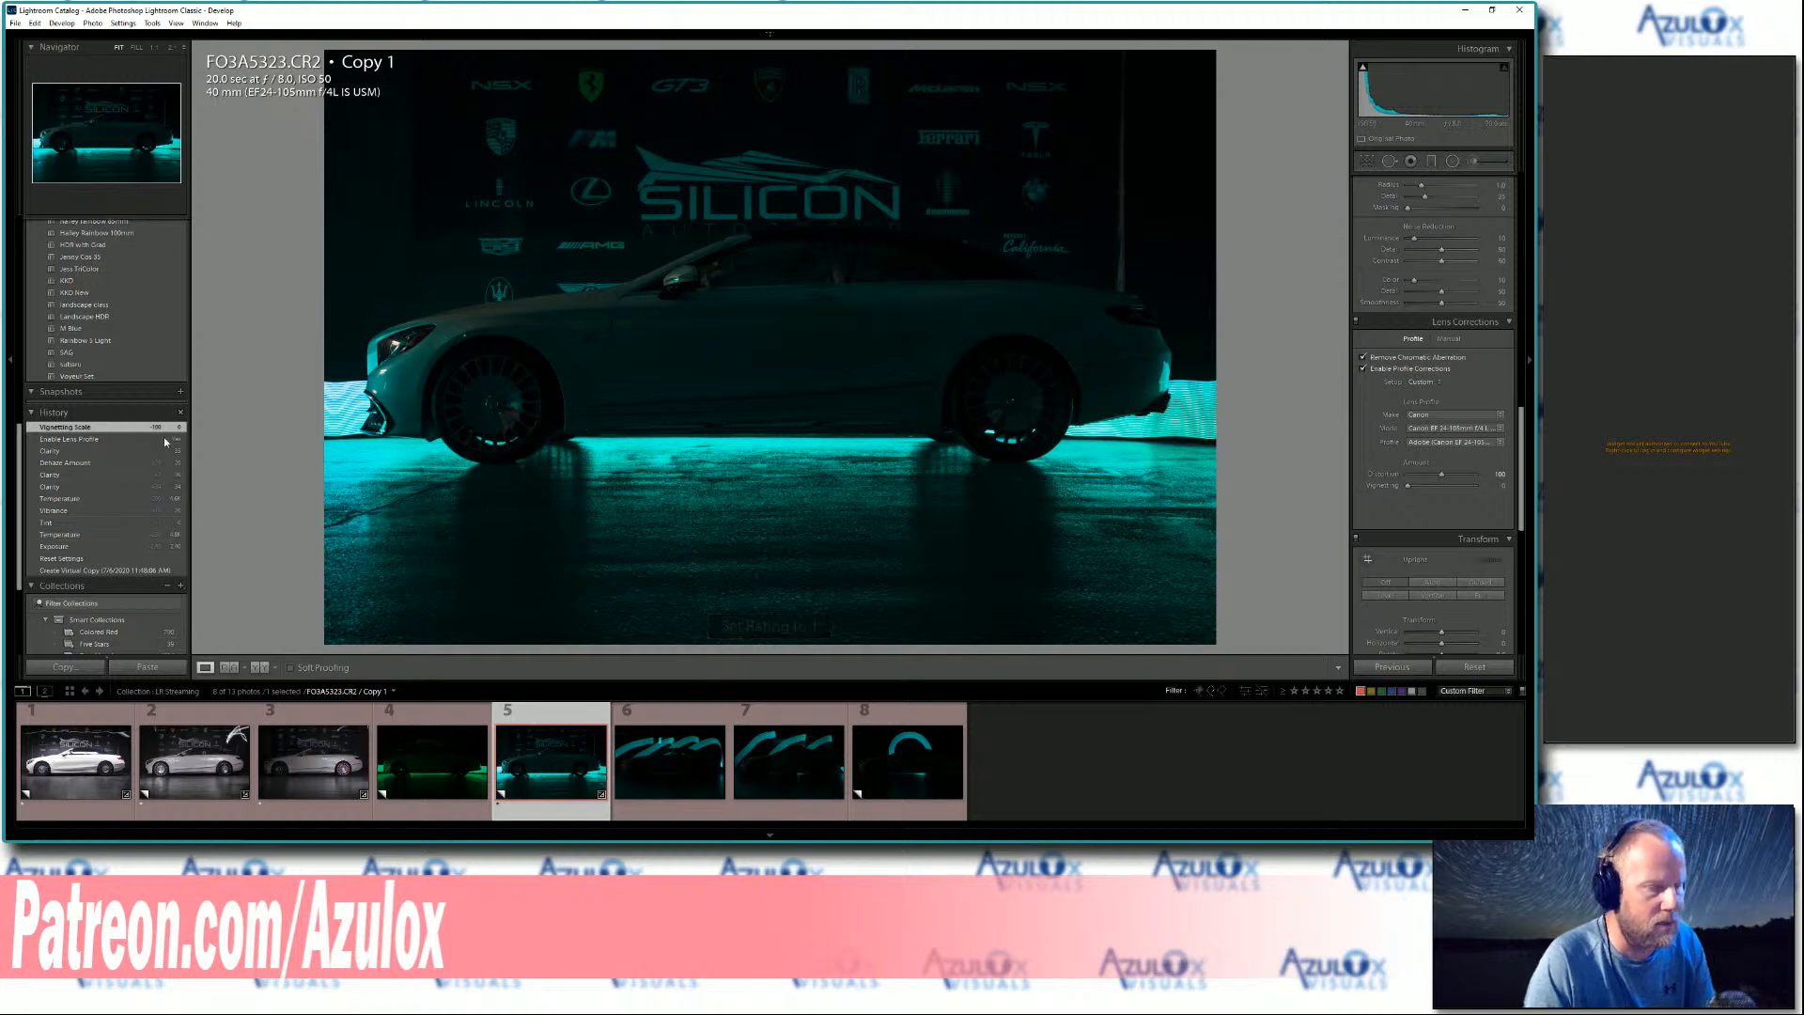
{"action": "left_click", "coordinate": [883, 770]}
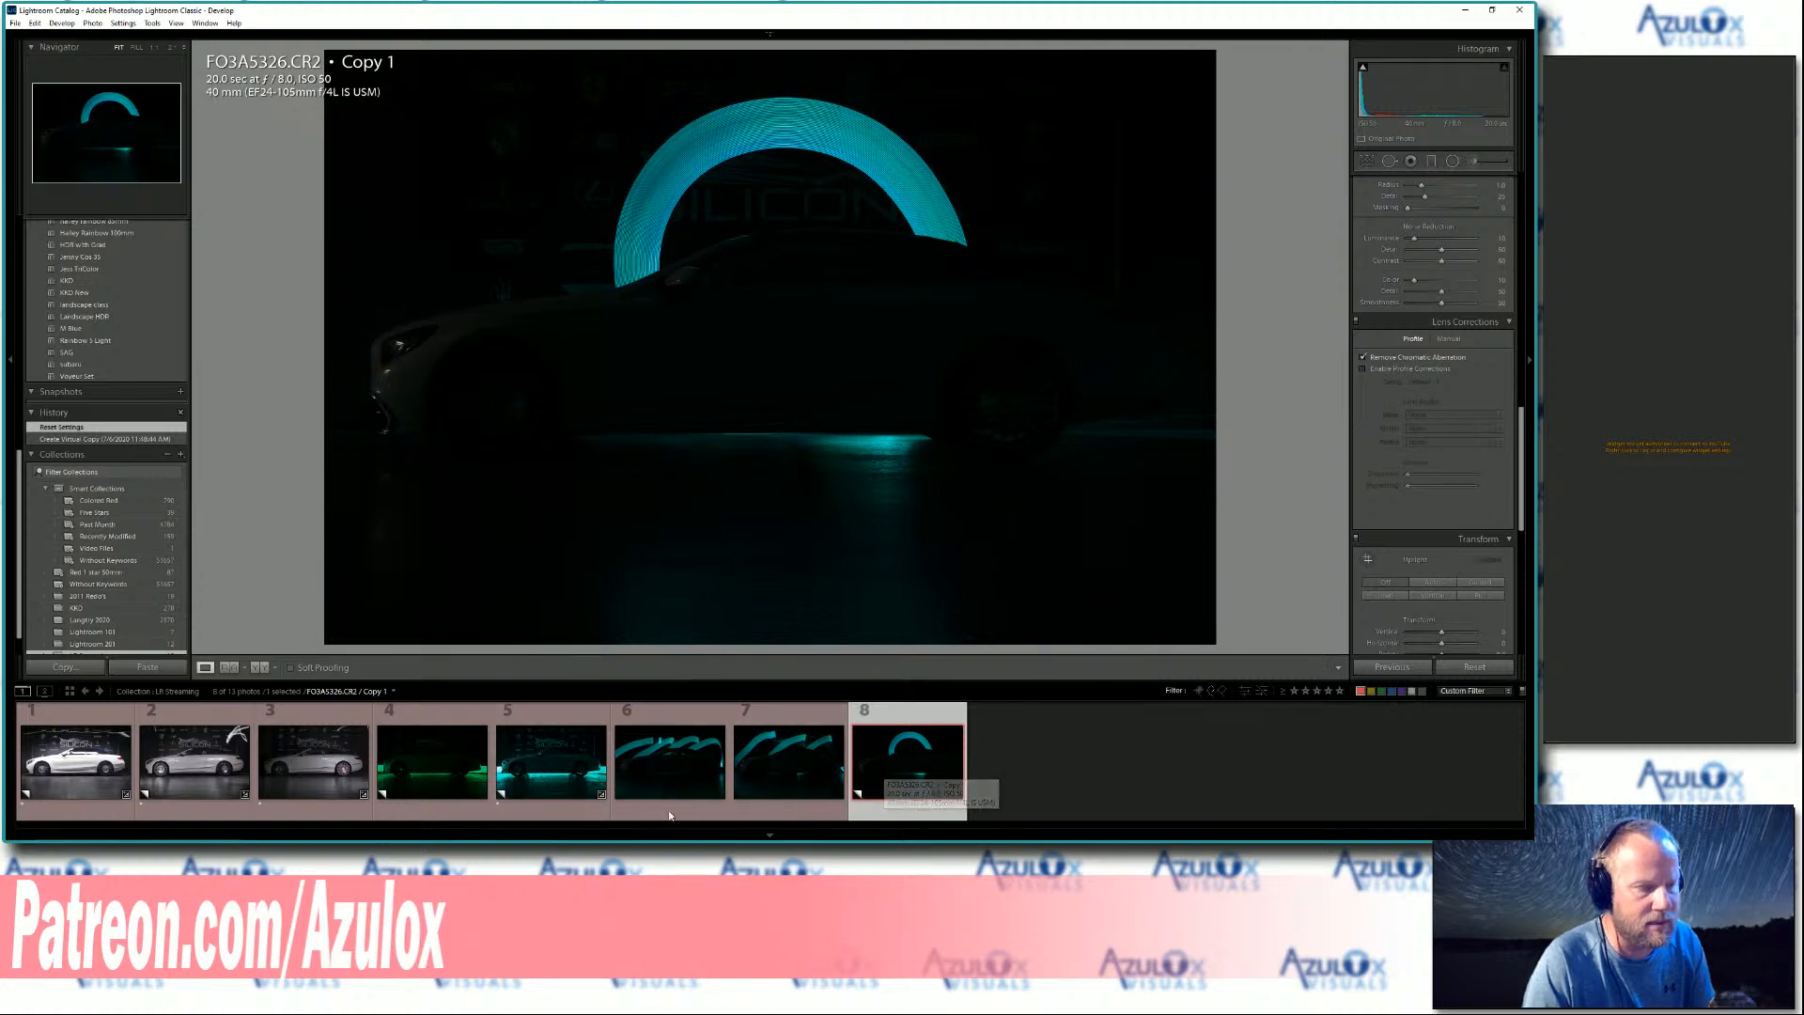
{"action": "key", "text": "1"}
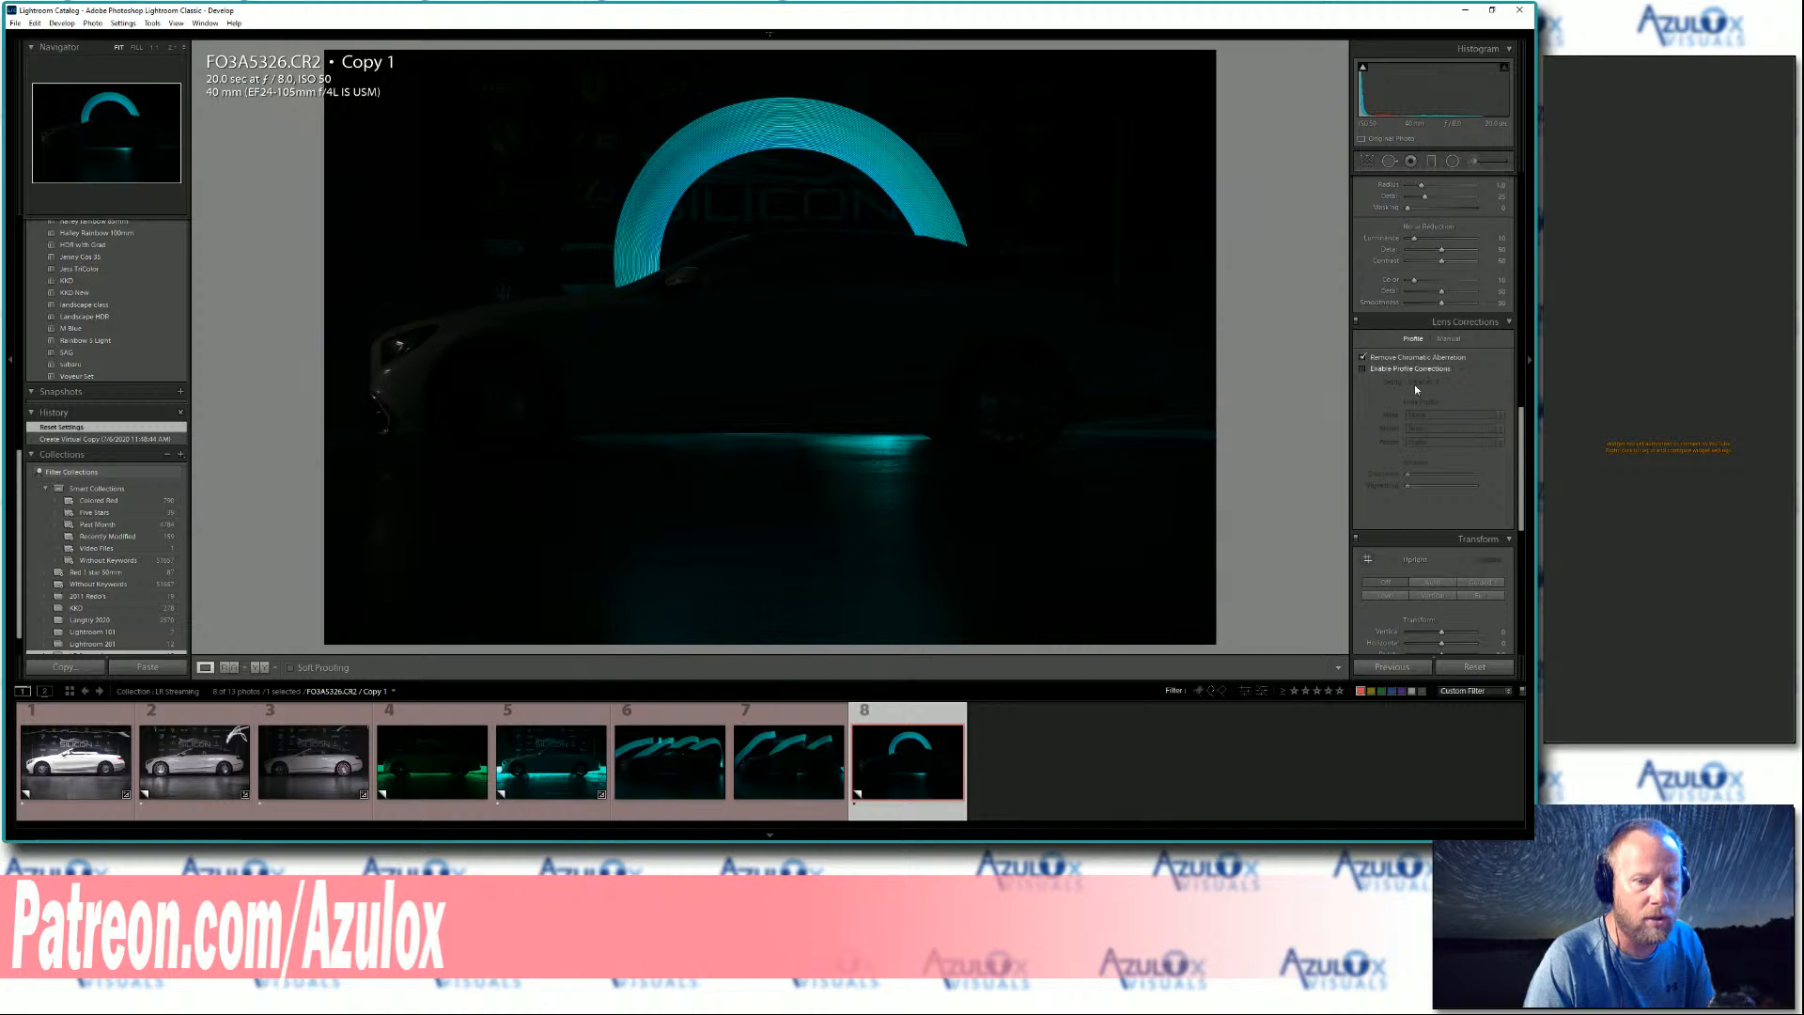
- Apply the previous photo's settings to the light-arch photo and set its exposure to +1.00
{"action": "left_click", "coordinate": [1399, 670]}
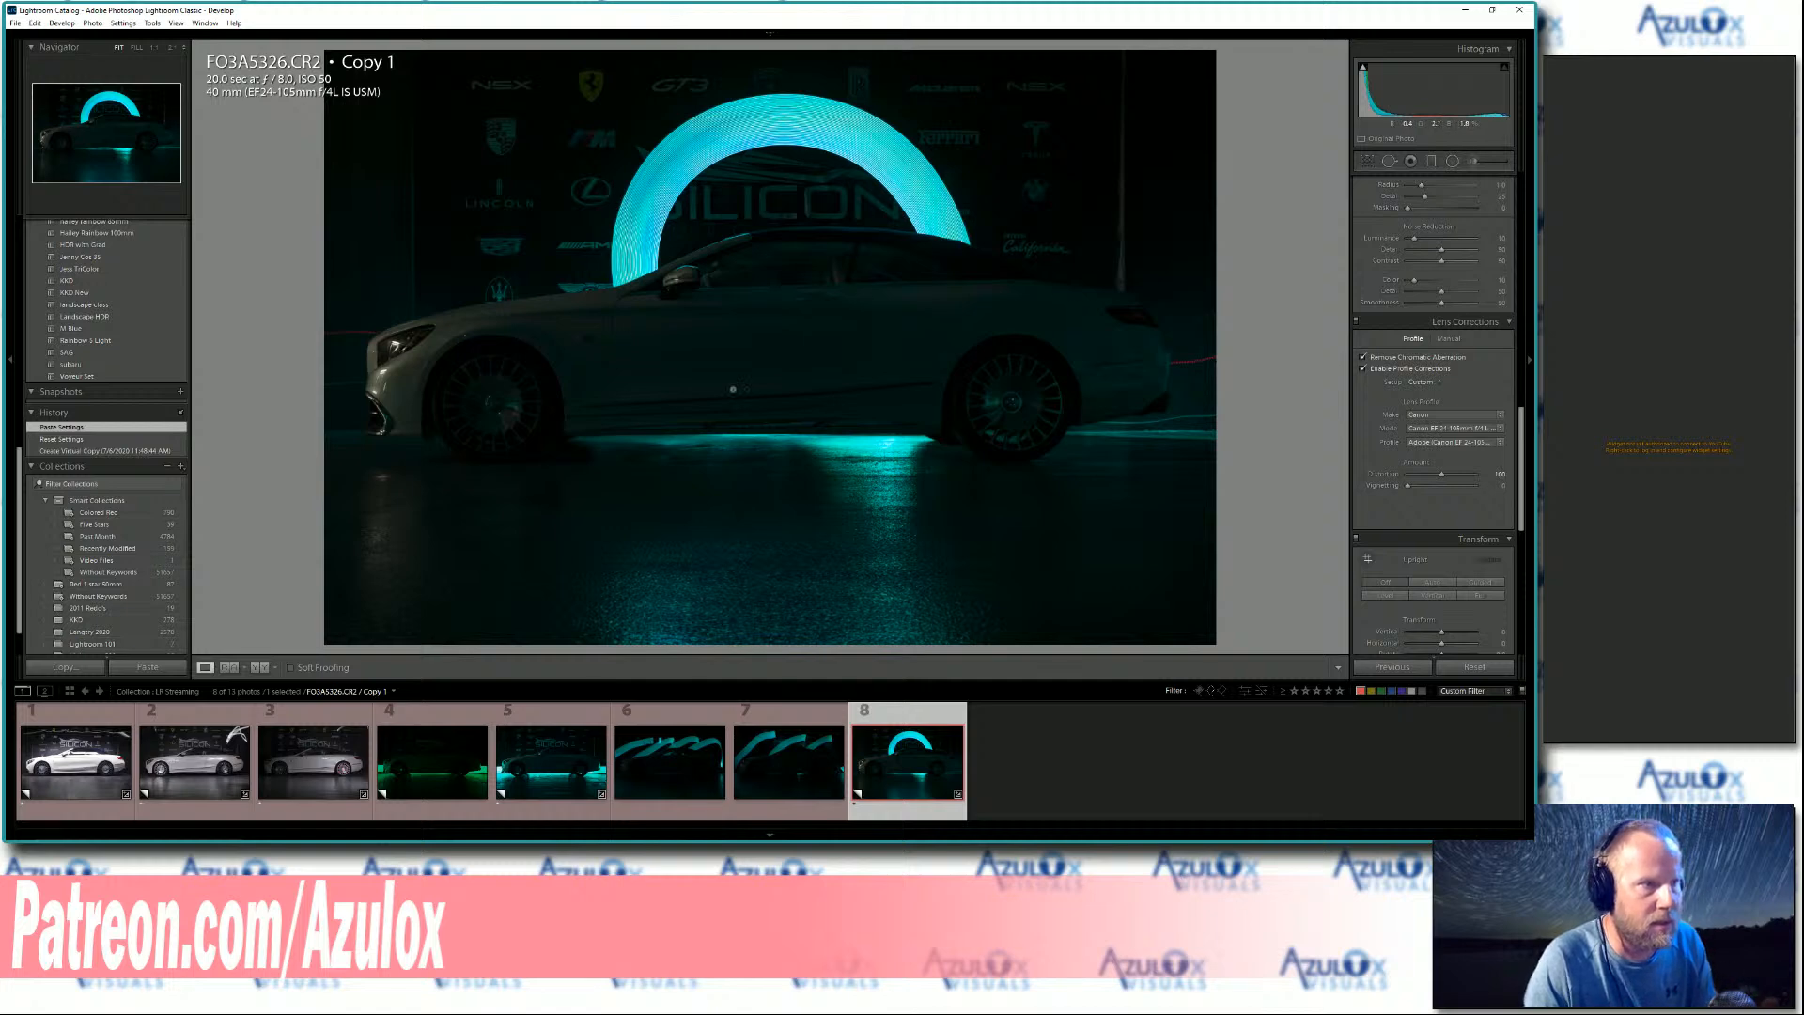
{"action": "left_click_drag", "start_coordinate": [1514, 442], "coordinate": [1512, 200]}
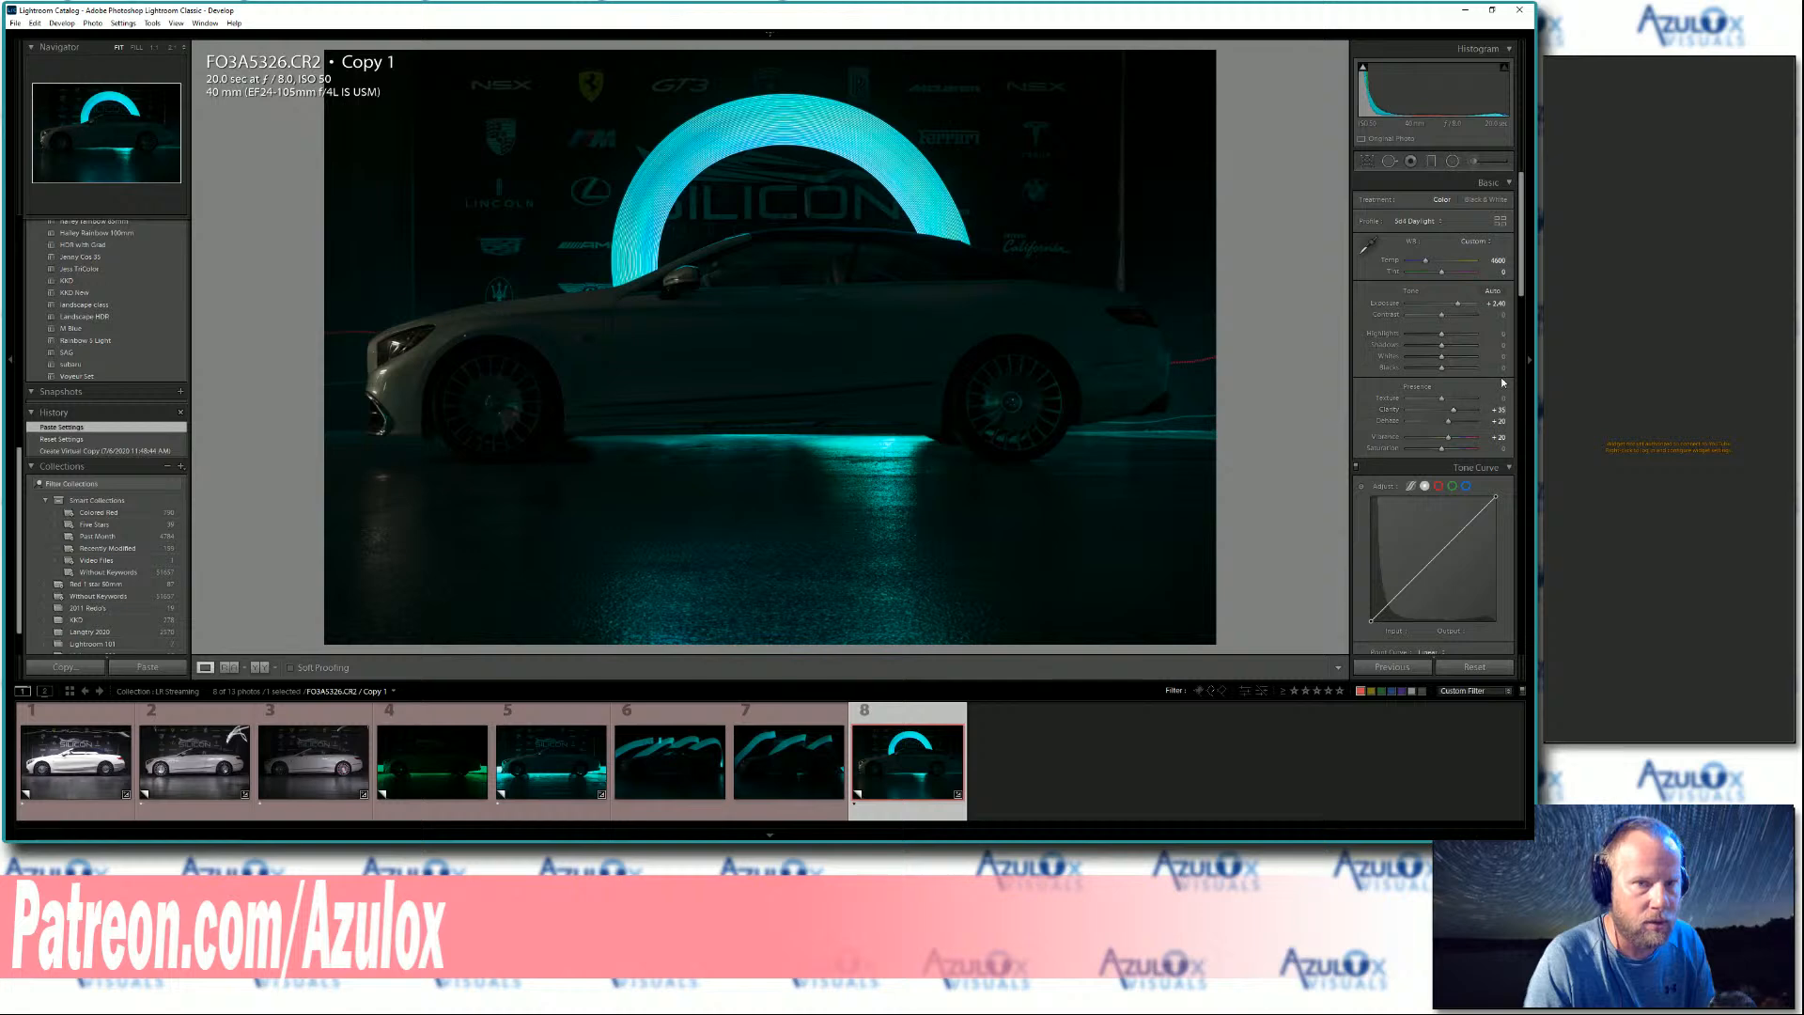
{"action": "mouse_move", "coordinate": [1500, 304]}
{"action": "left_mouse_down"}
{"action": "mouse_move", "coordinate": [1447, 304]}
{"action": "mouse_move", "coordinate": [1493, 307]}
{"action": "left_mouse_up"}
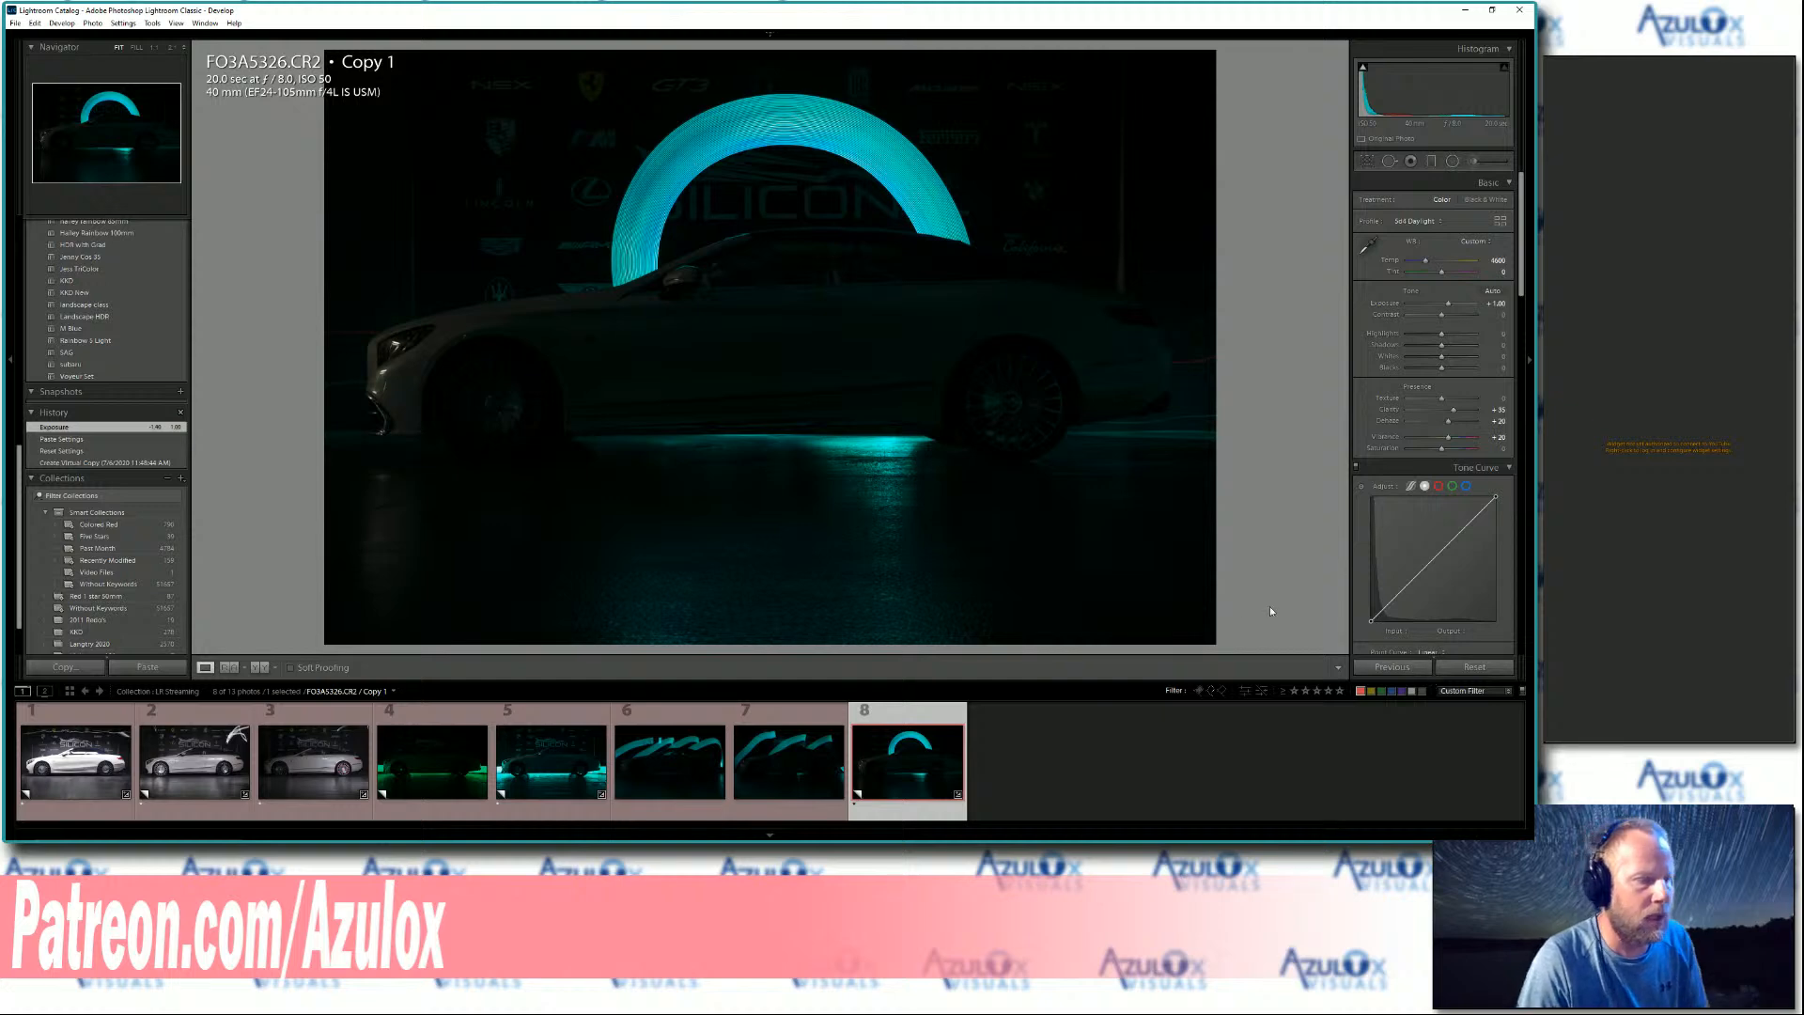
- Return to the fifth photo, FO3A5323, and add a graduated filter rising from the floor into the car
{"action": "key", "text": "Left"}
{"action": "key", "text": "Left"}
{"action": "key", "text": "Left"}
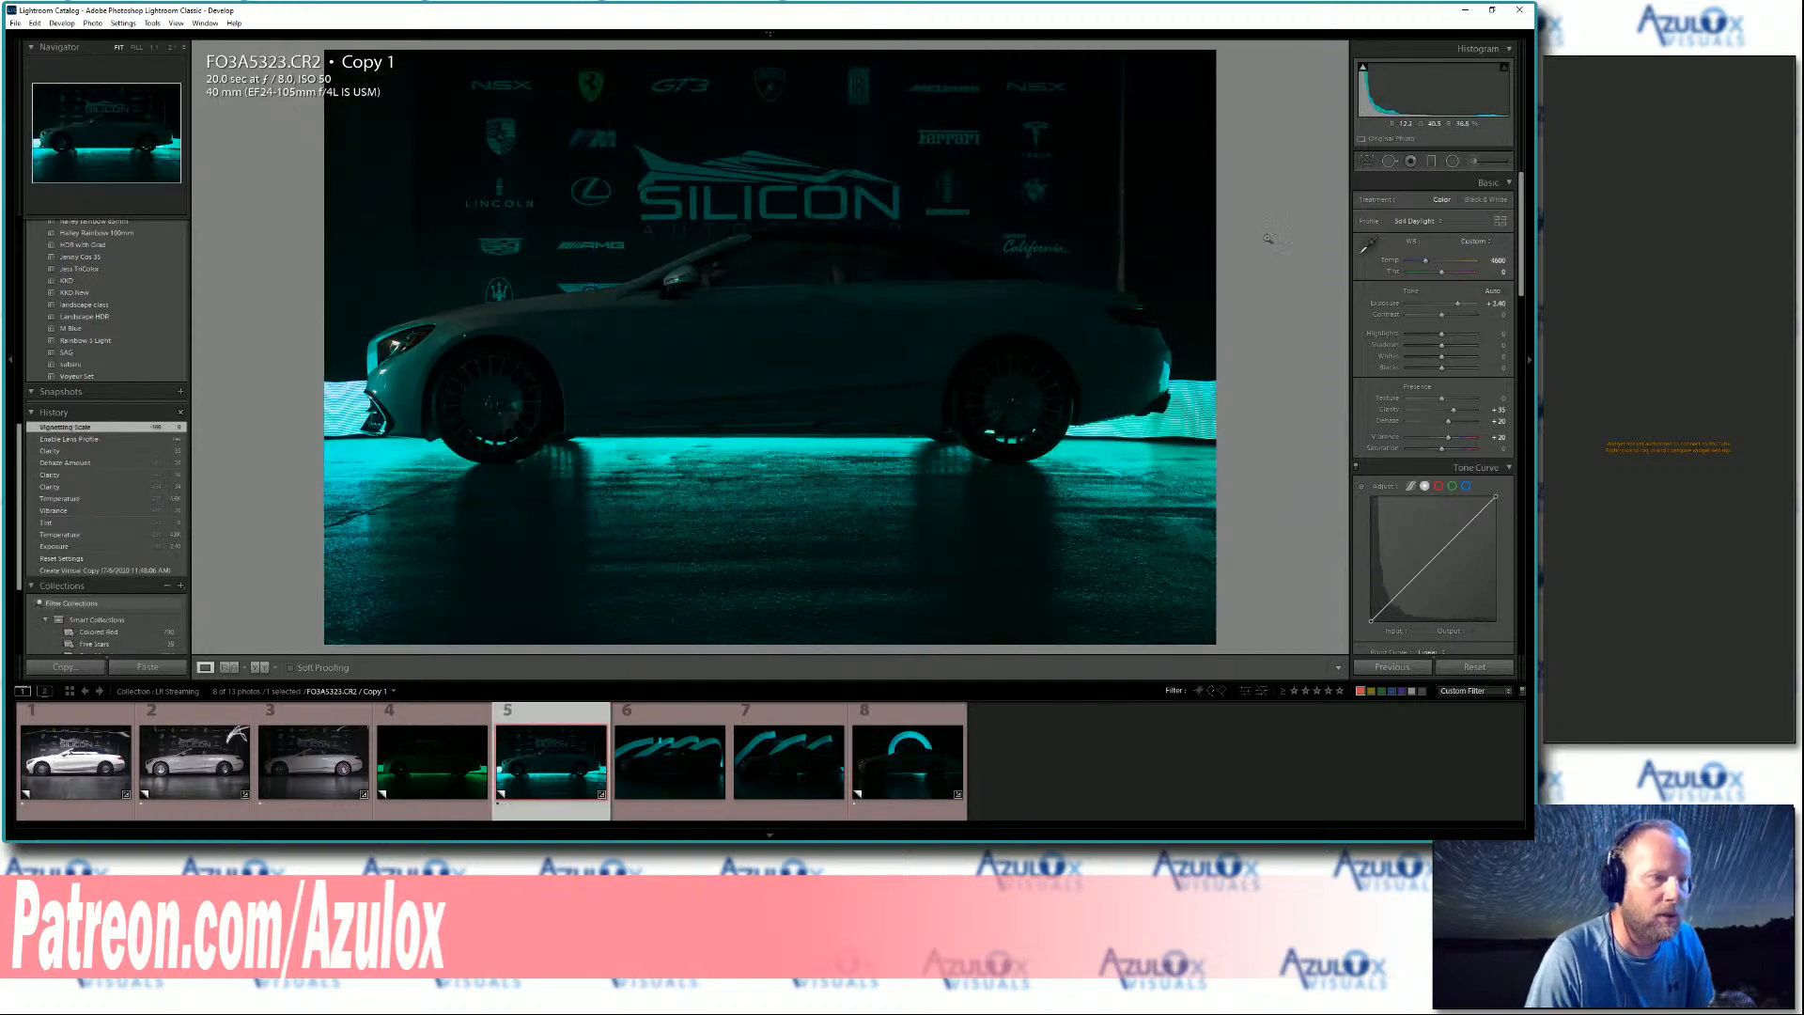
{"action": "left_click", "coordinate": [1431, 162]}
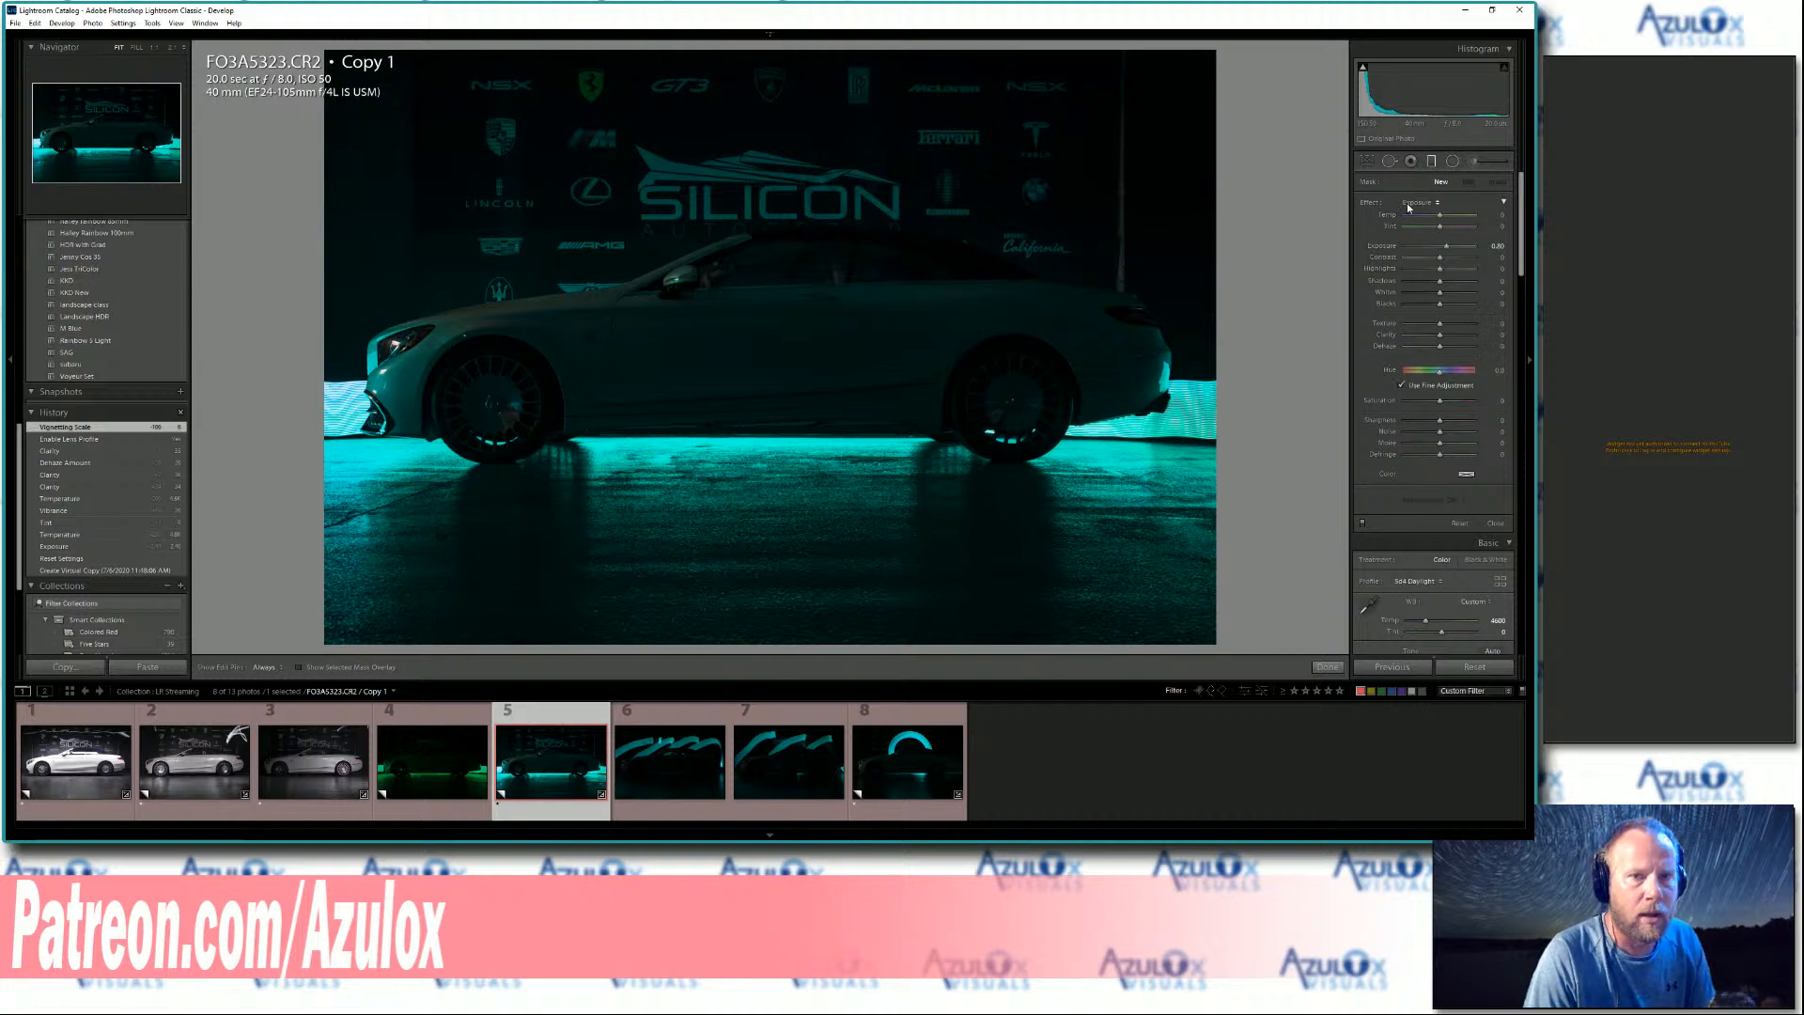
{"action": "left_click_drag", "start_coordinate": [783, 646], "coordinate": [782, 270]}
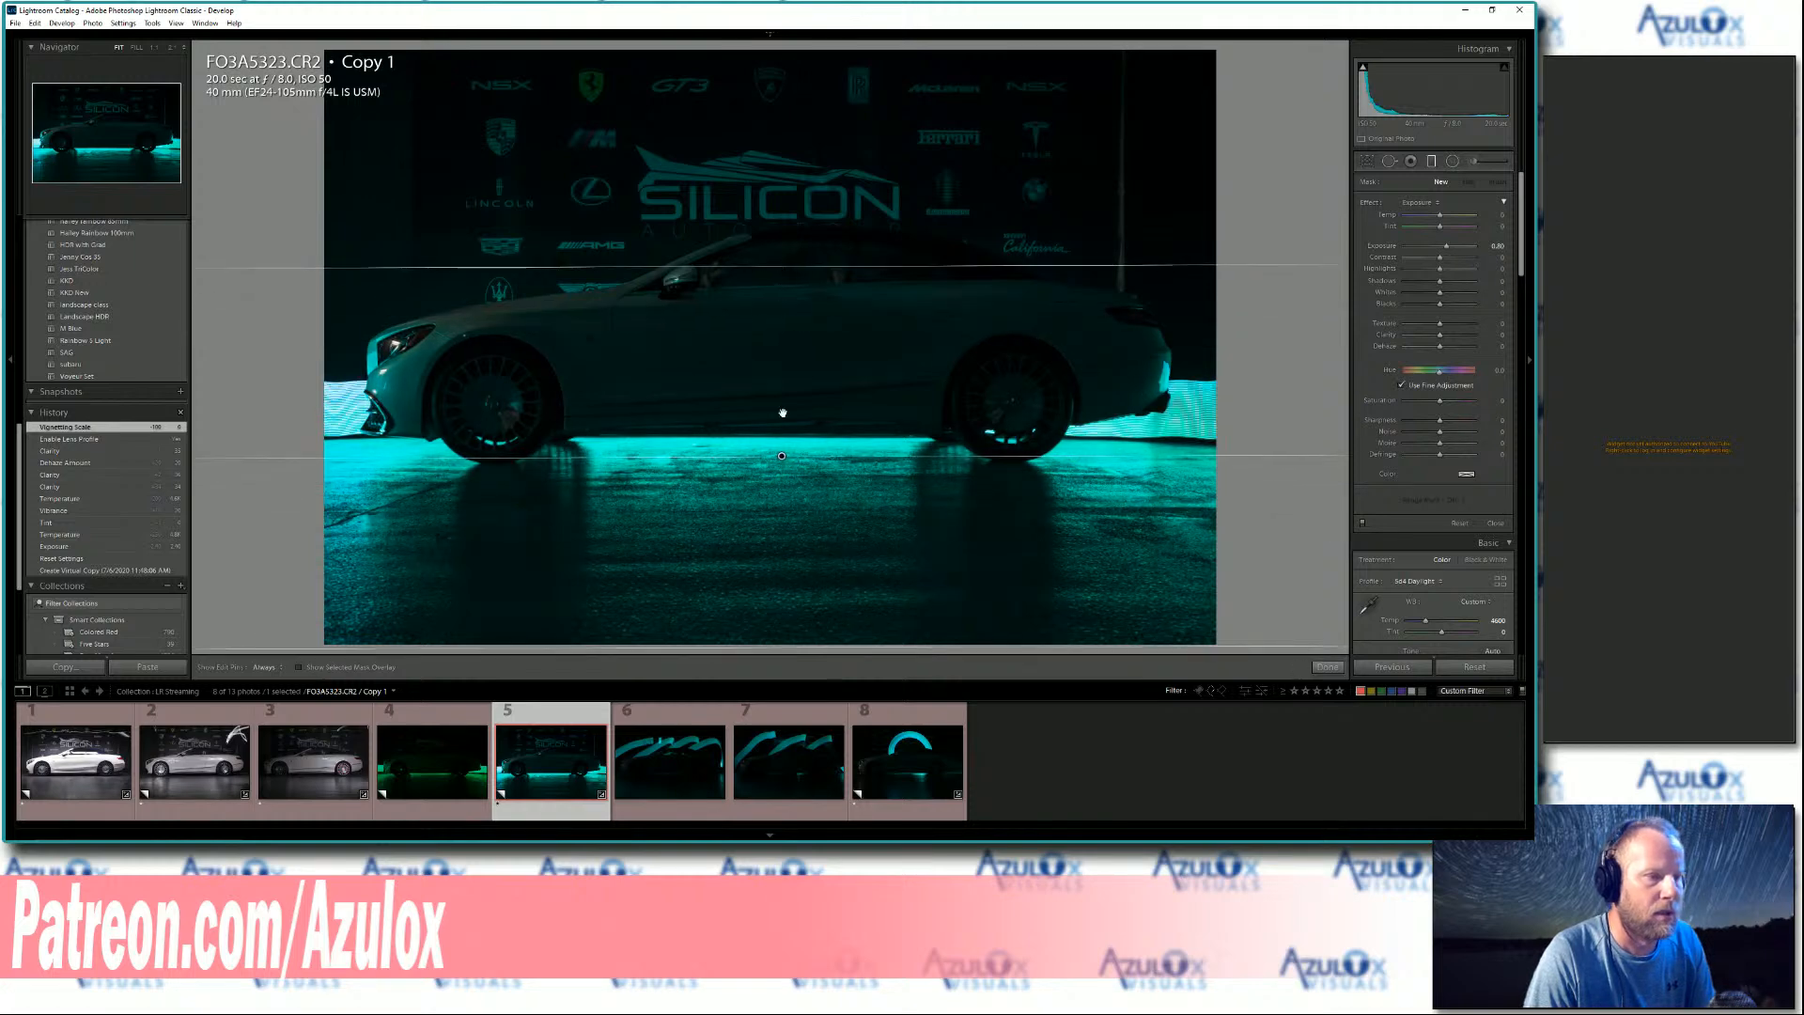
- Reposition the graduated filter so its centre line lies on the floor just below the car's wheels, and finish the filter edit
{"action": "left_click_drag", "start_coordinate": [781, 458], "coordinate": [778, 485]}
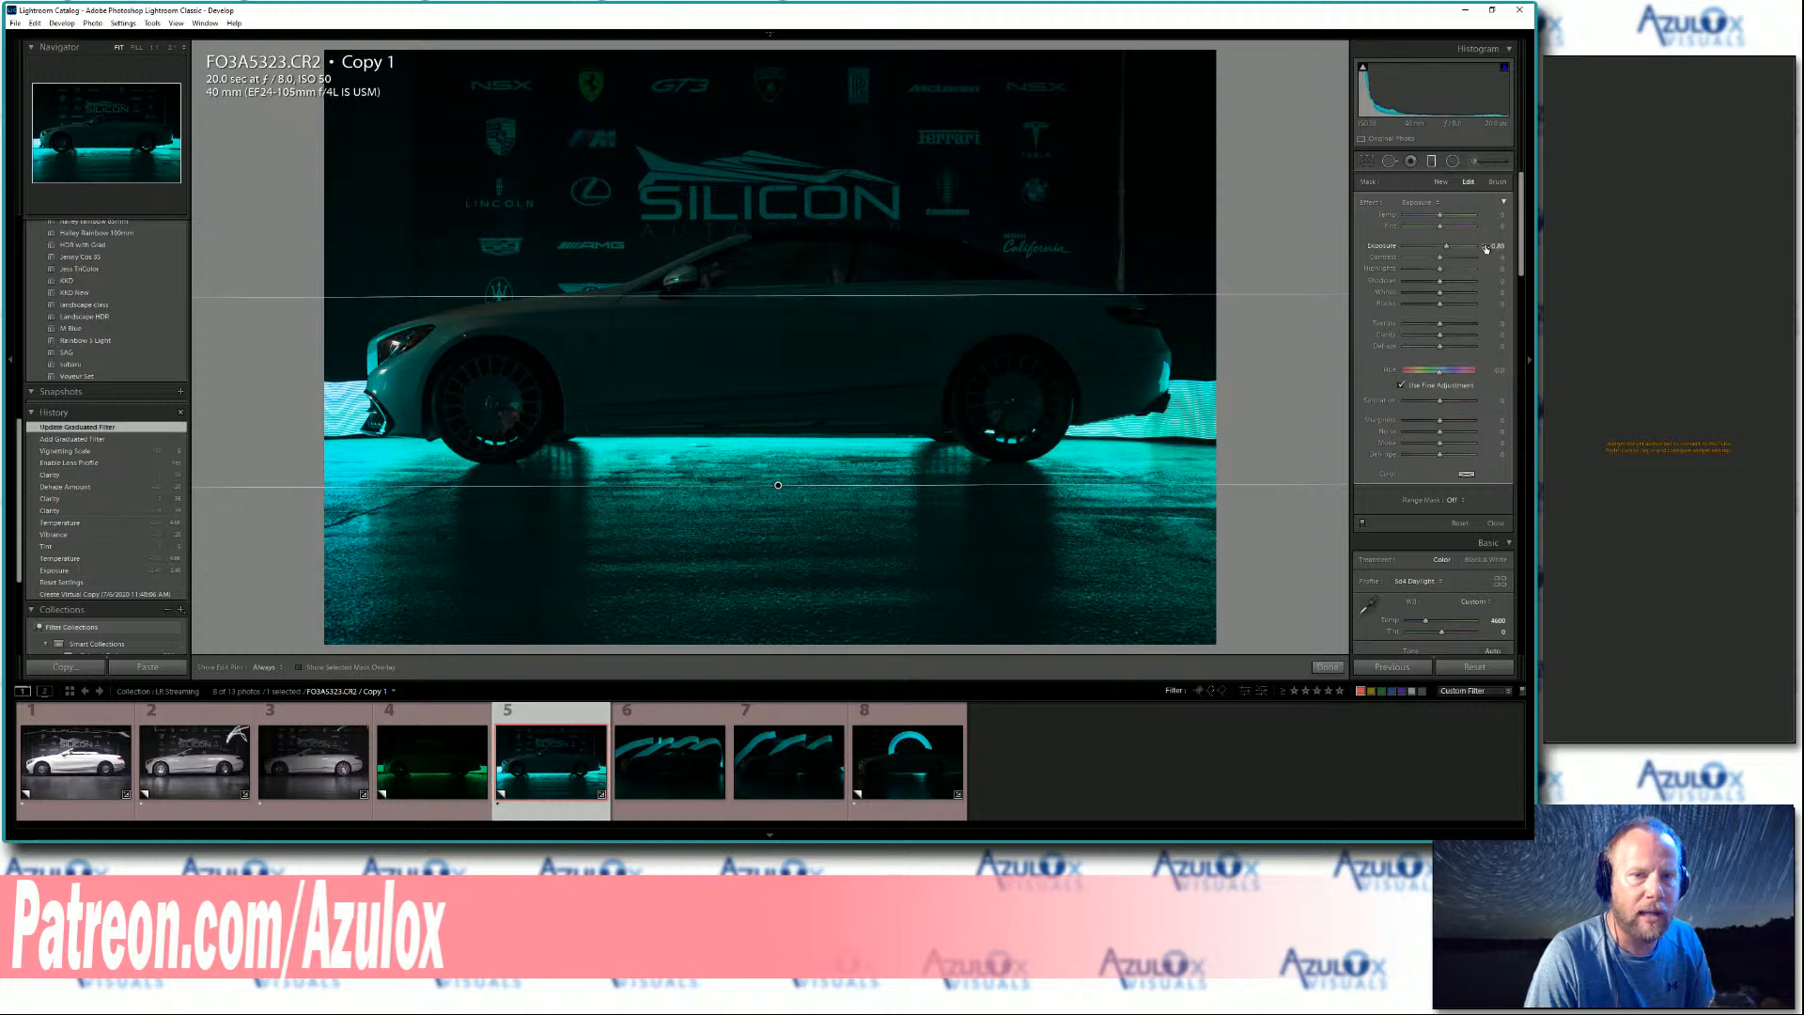
{"action": "left_click_drag", "start_coordinate": [781, 483], "coordinate": [777, 486]}
{"action": "mouse_move", "coordinate": [777, 487]}
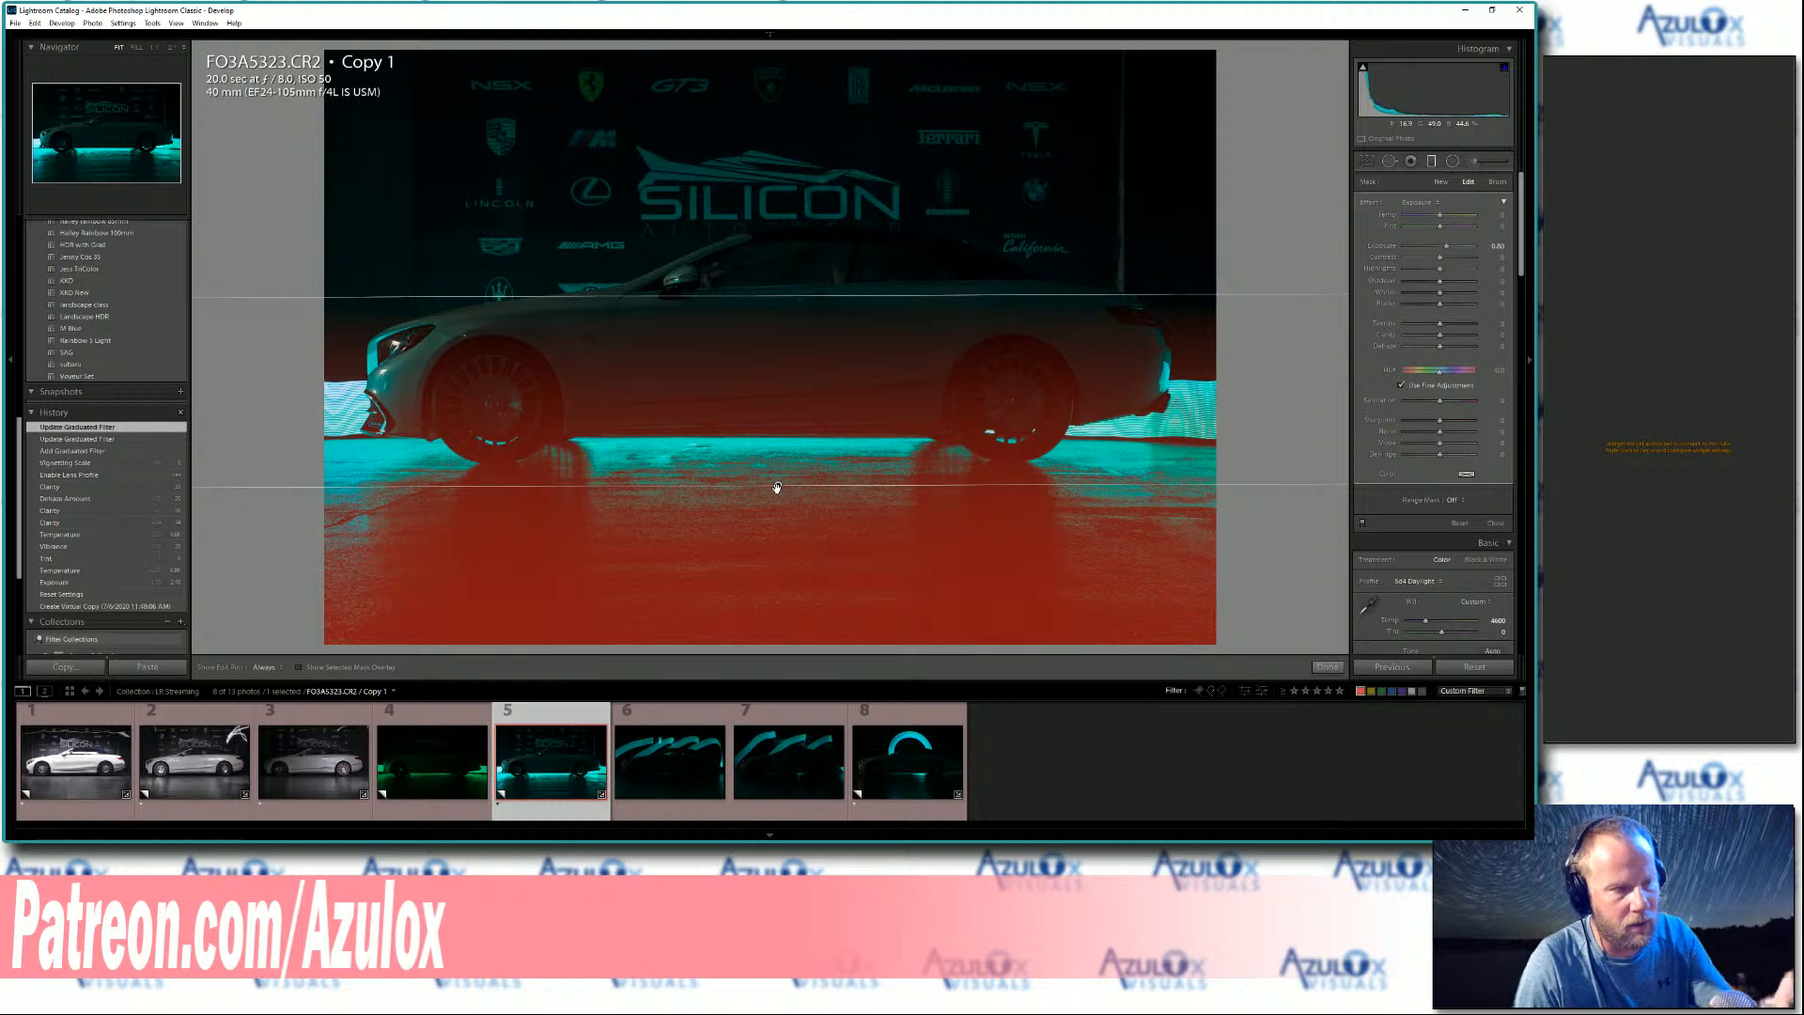
{"action": "left_click_drag", "start_coordinate": [777, 486], "coordinate": [775, 421]}
{"action": "left_click_drag", "start_coordinate": [767, 225], "coordinate": [768, 133]}
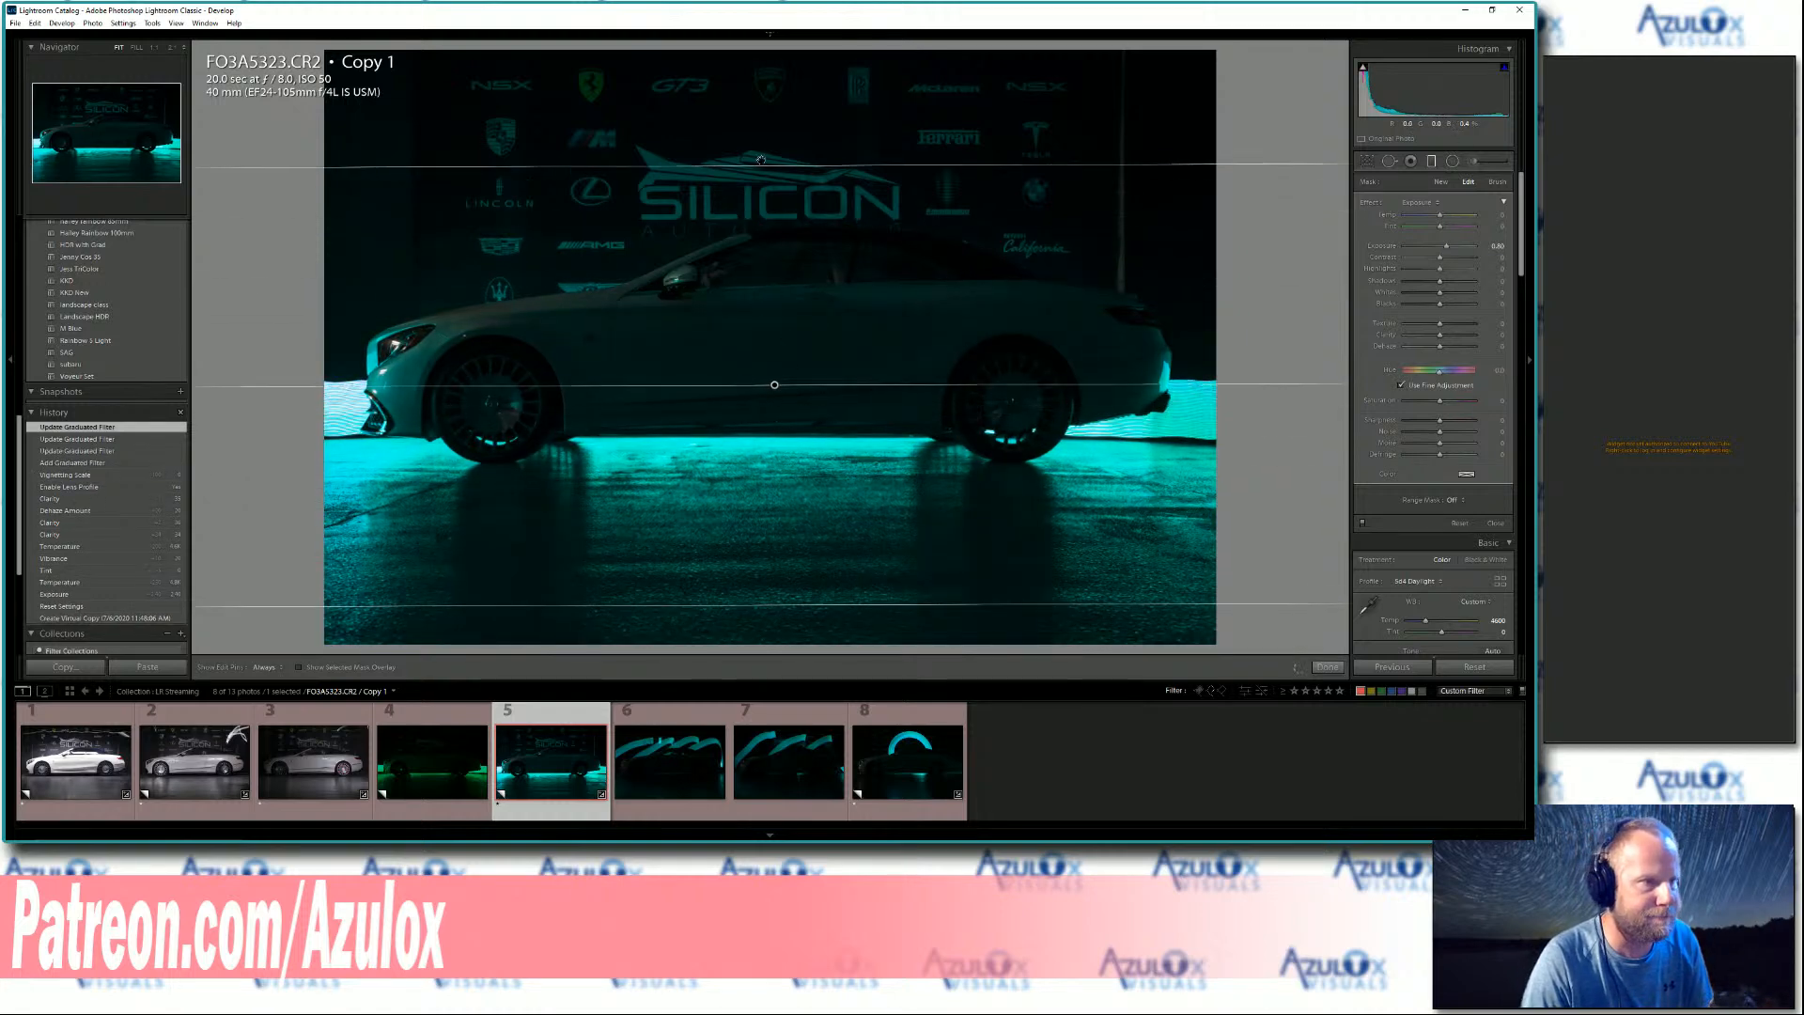
{"action": "left_click_drag", "start_coordinate": [774, 368], "coordinate": [776, 469]}
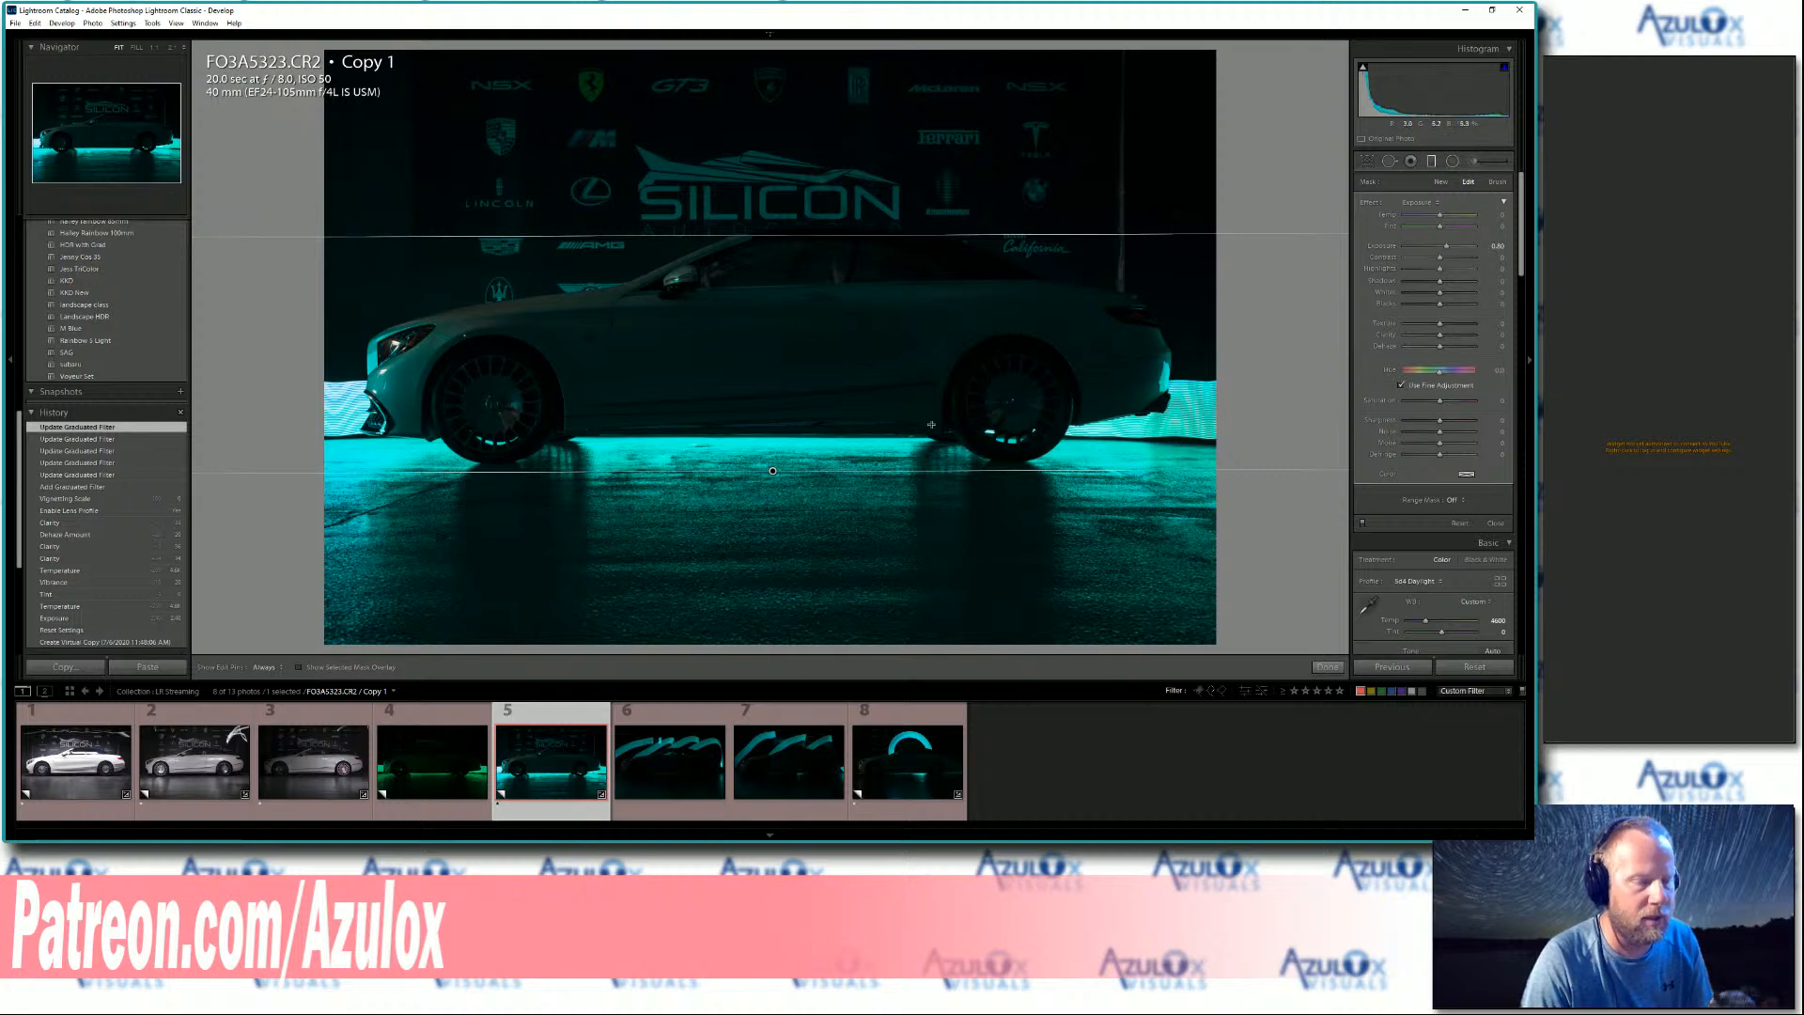
{"action": "left_click", "coordinate": [1430, 162]}
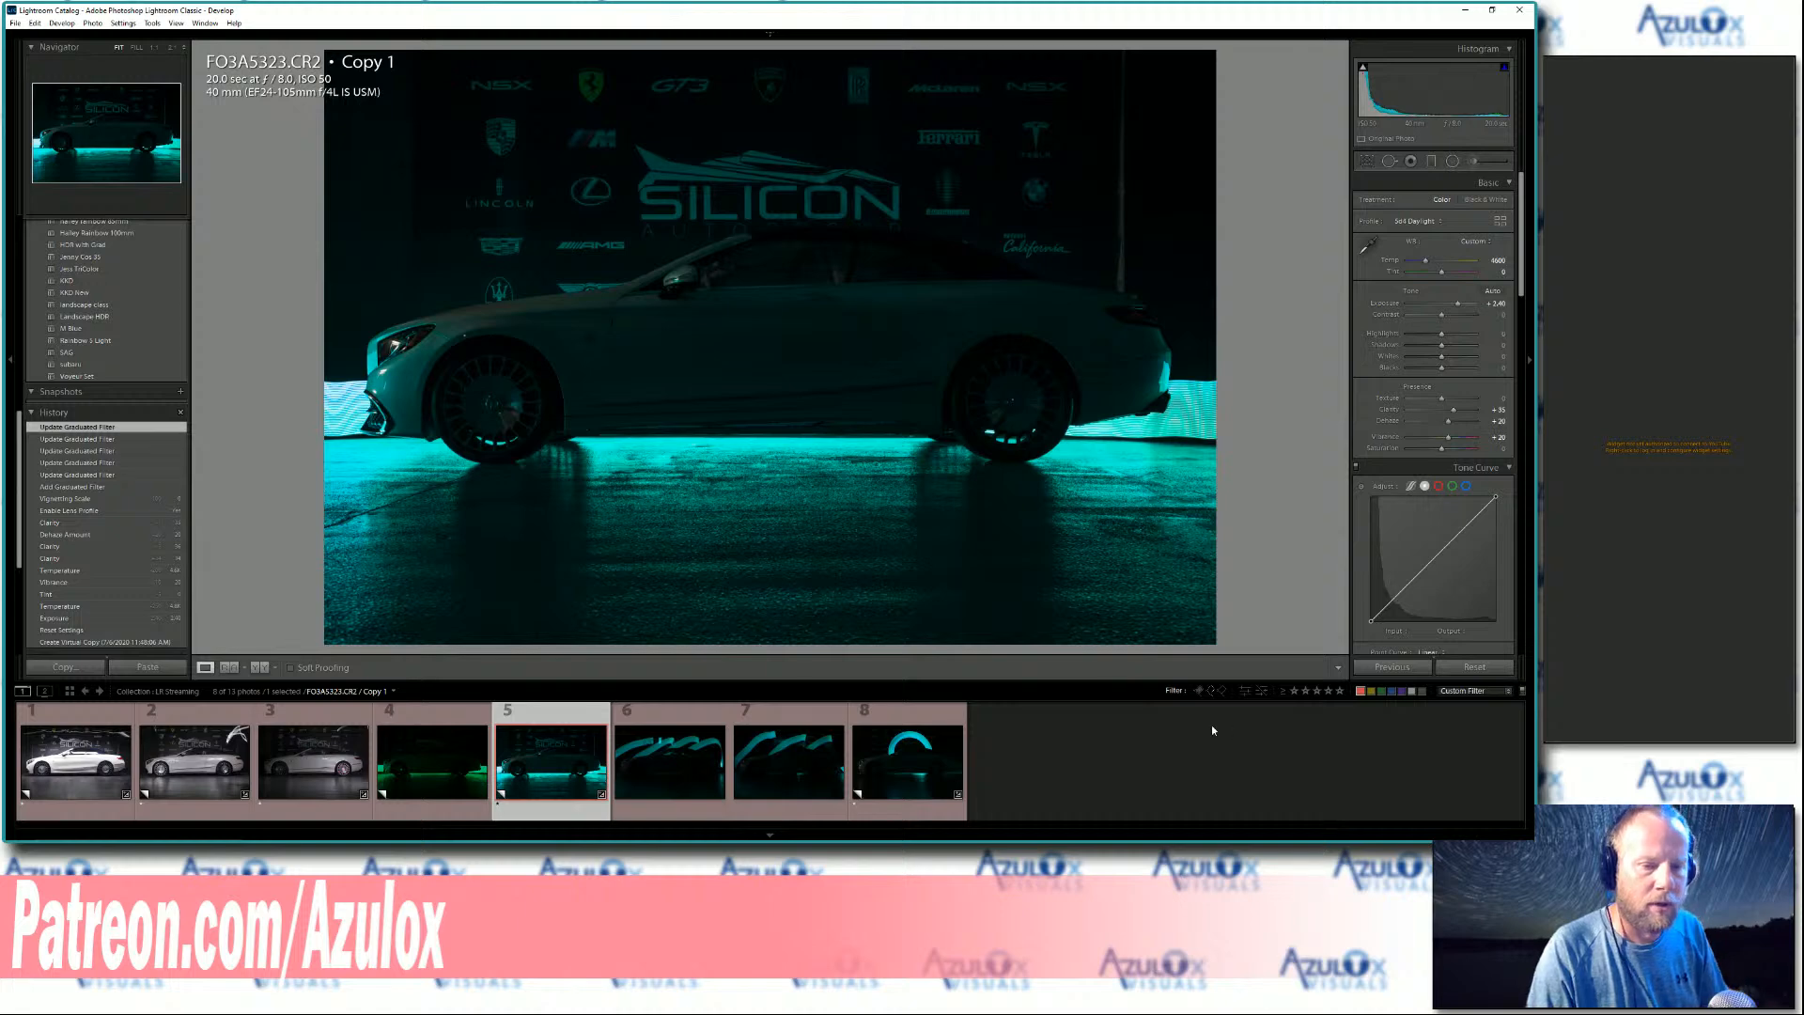
- Filter the filmstrip to the photos rated one star and select all five of them
{"action": "left_click", "coordinate": [1293, 692]}
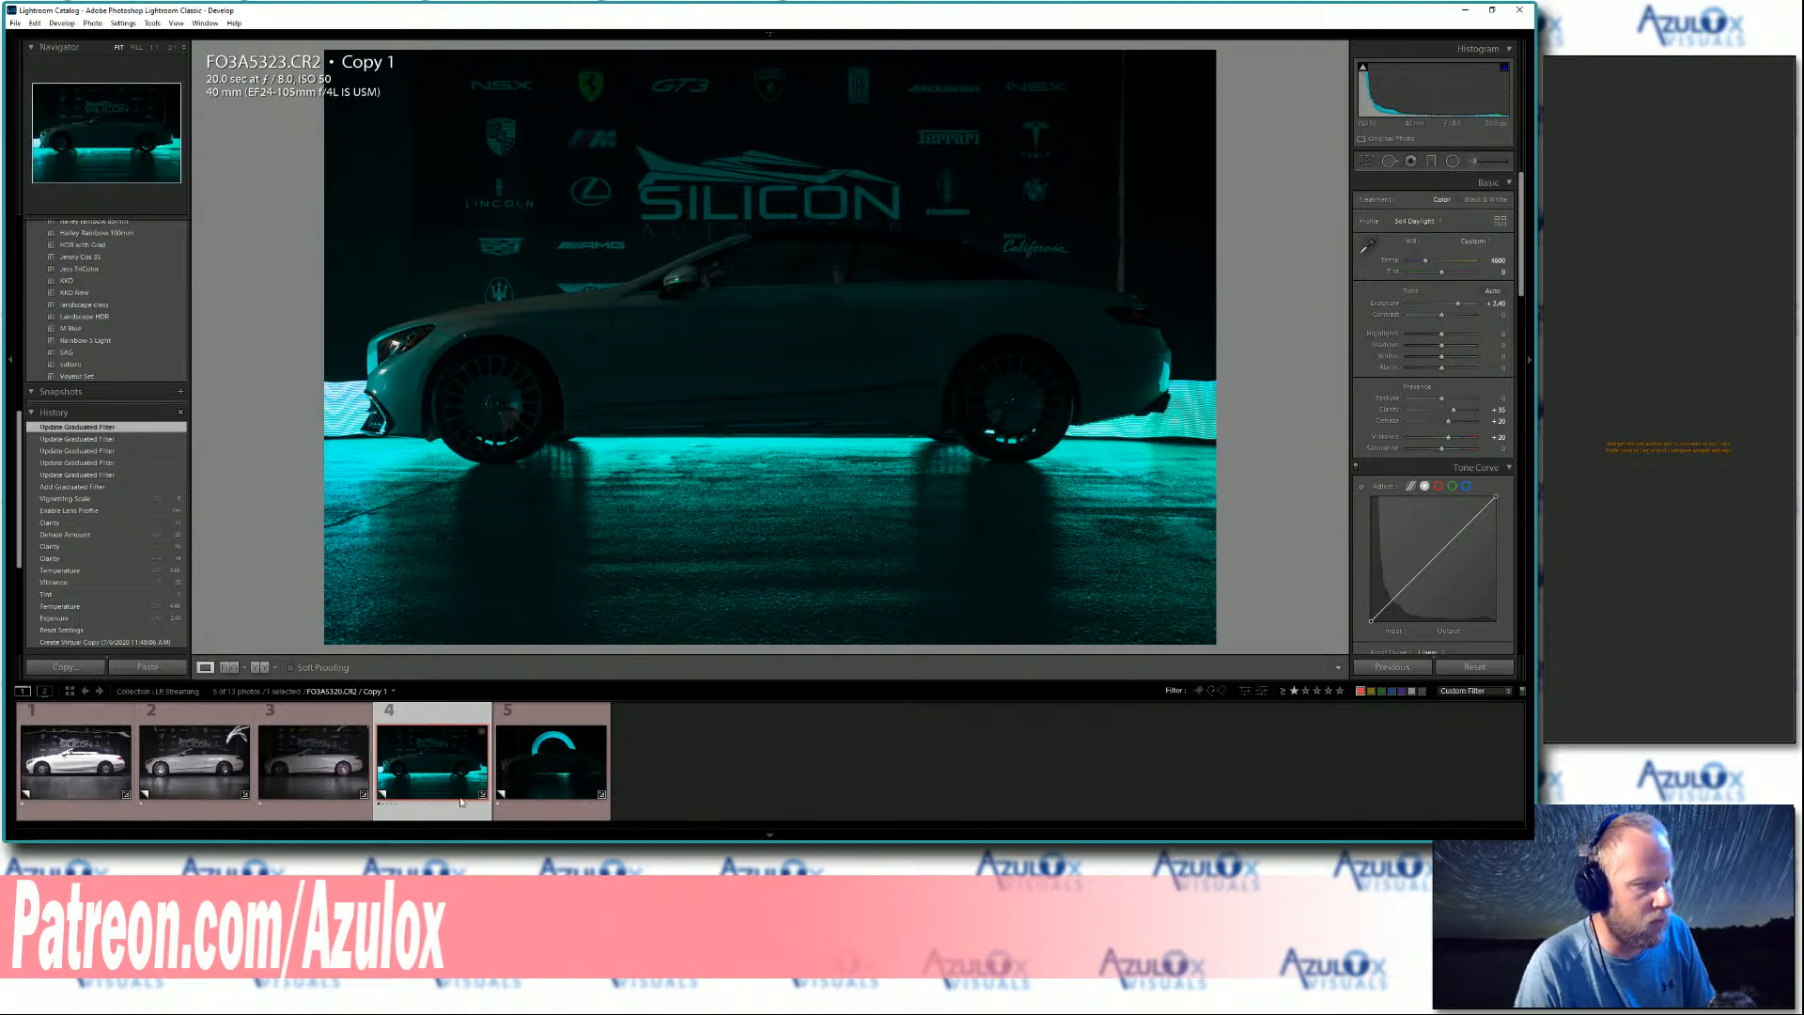
{"action": "left_click", "coordinate": [530, 785]}
{"action": "left_click", "coordinate": [80, 770], "text": "shift"}
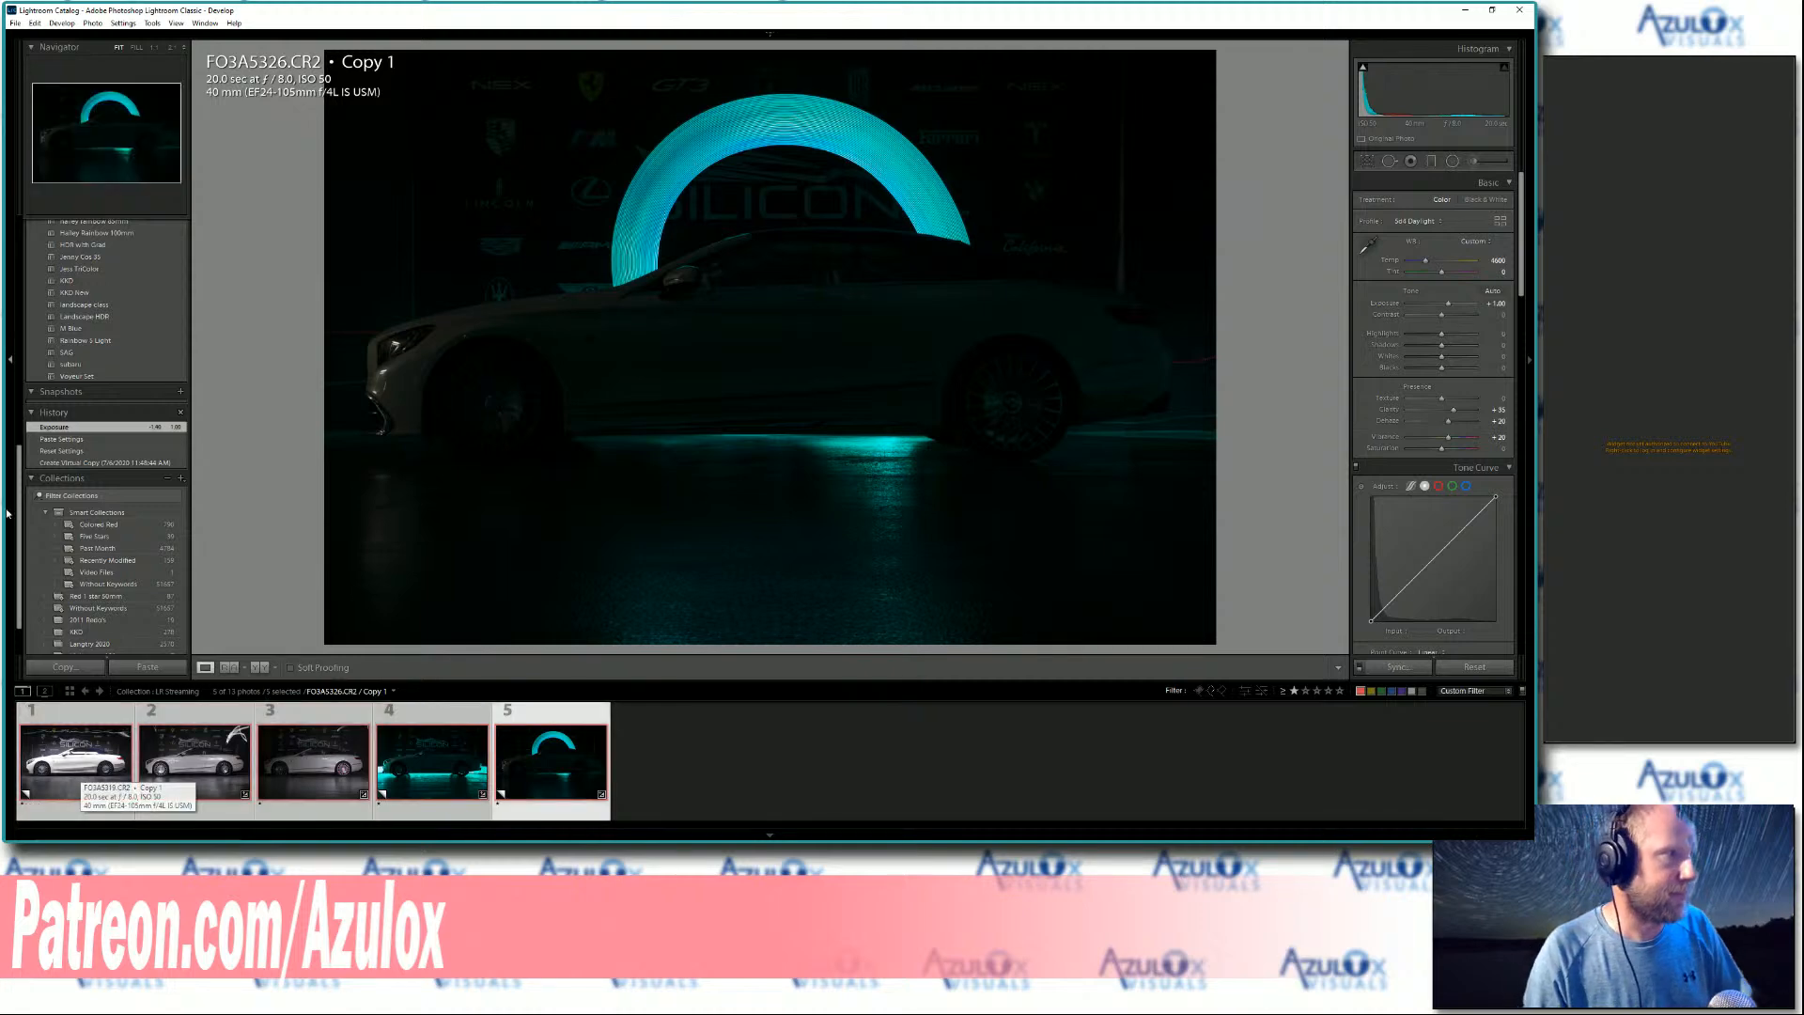
- Start exporting the five selected photos and set the destination subfolder to "Maybach s550 lightpaint stream"
{"action": "left_click", "coordinate": [15, 22]}
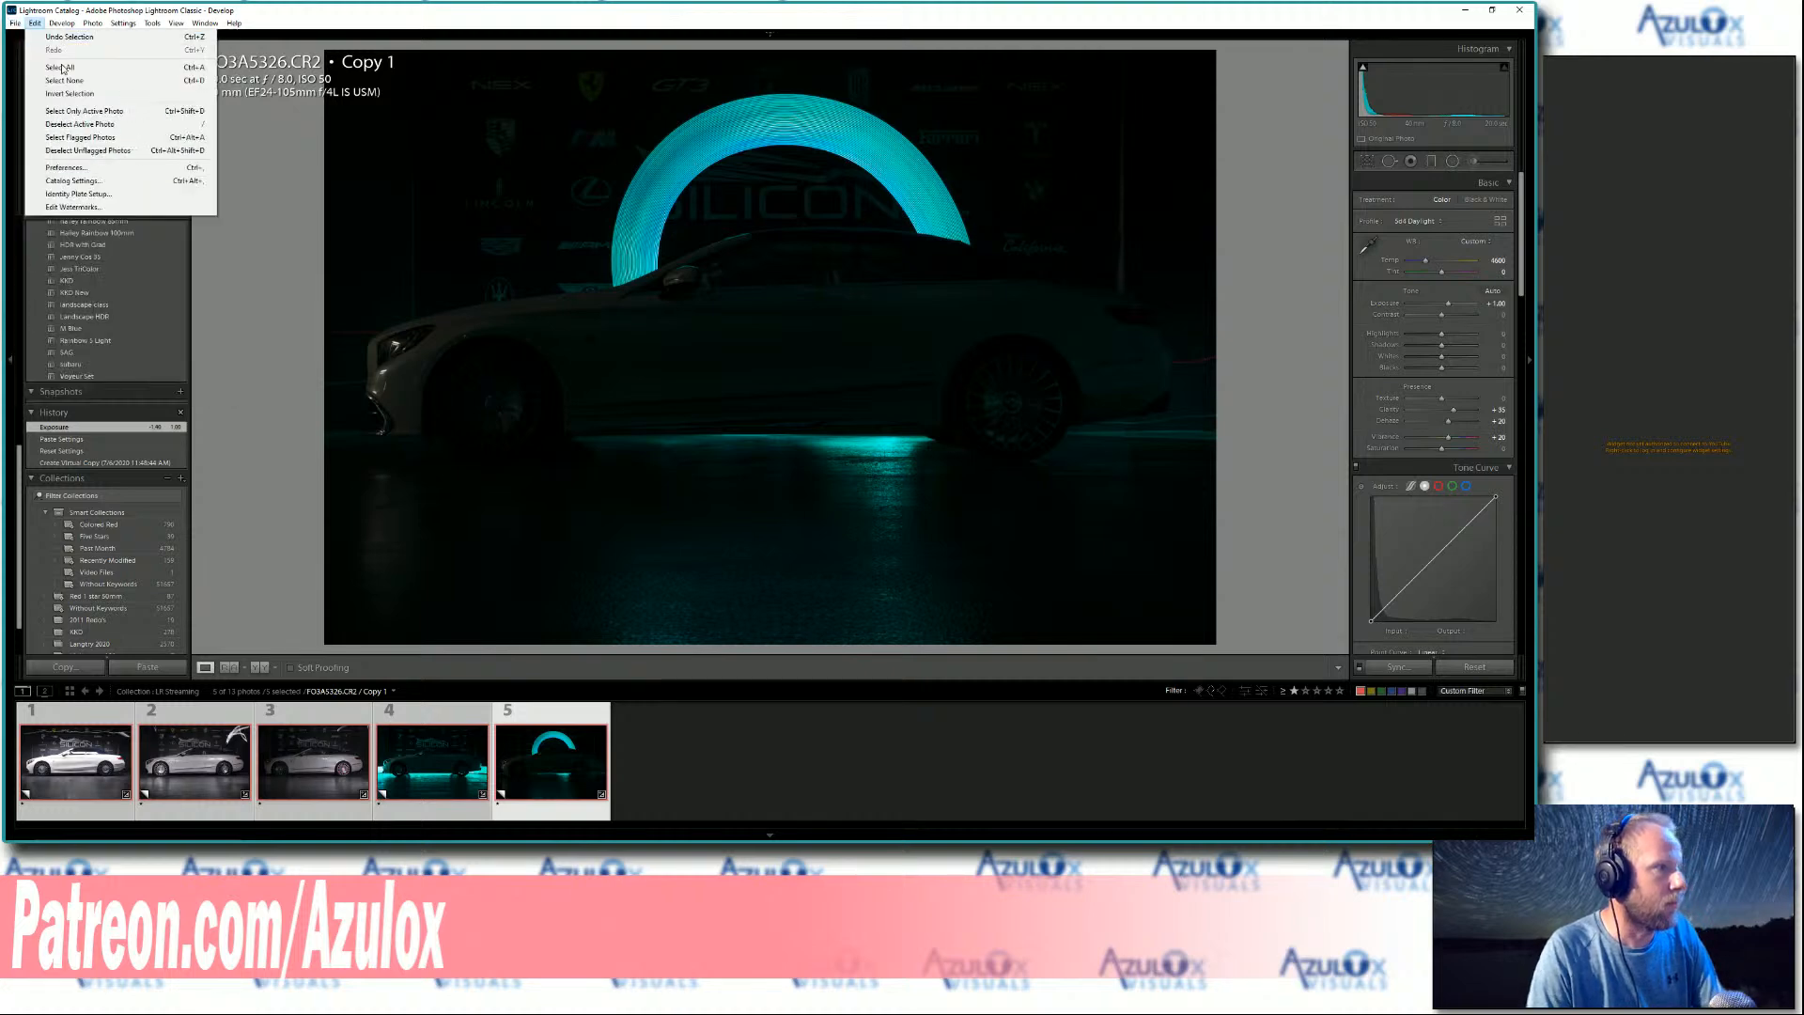
{"action": "left_click", "coordinate": [41, 184]}
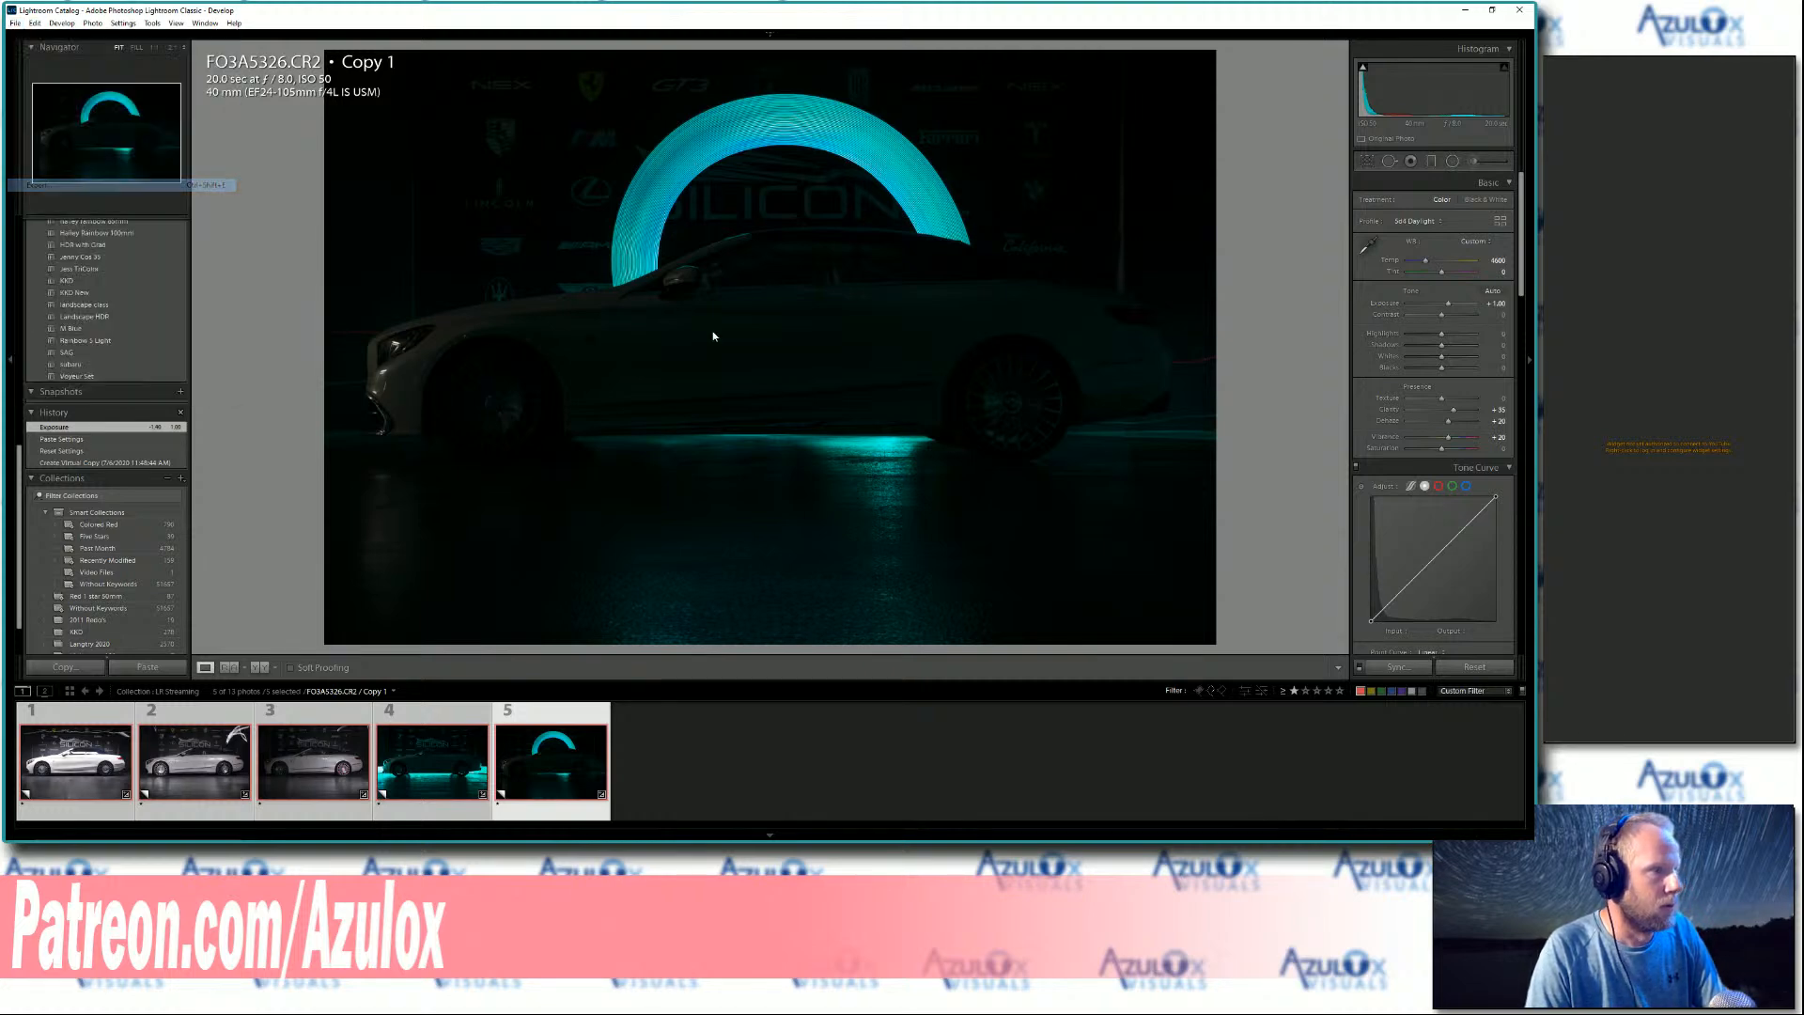
{"action": "left_click", "coordinate": [1124, 291]}
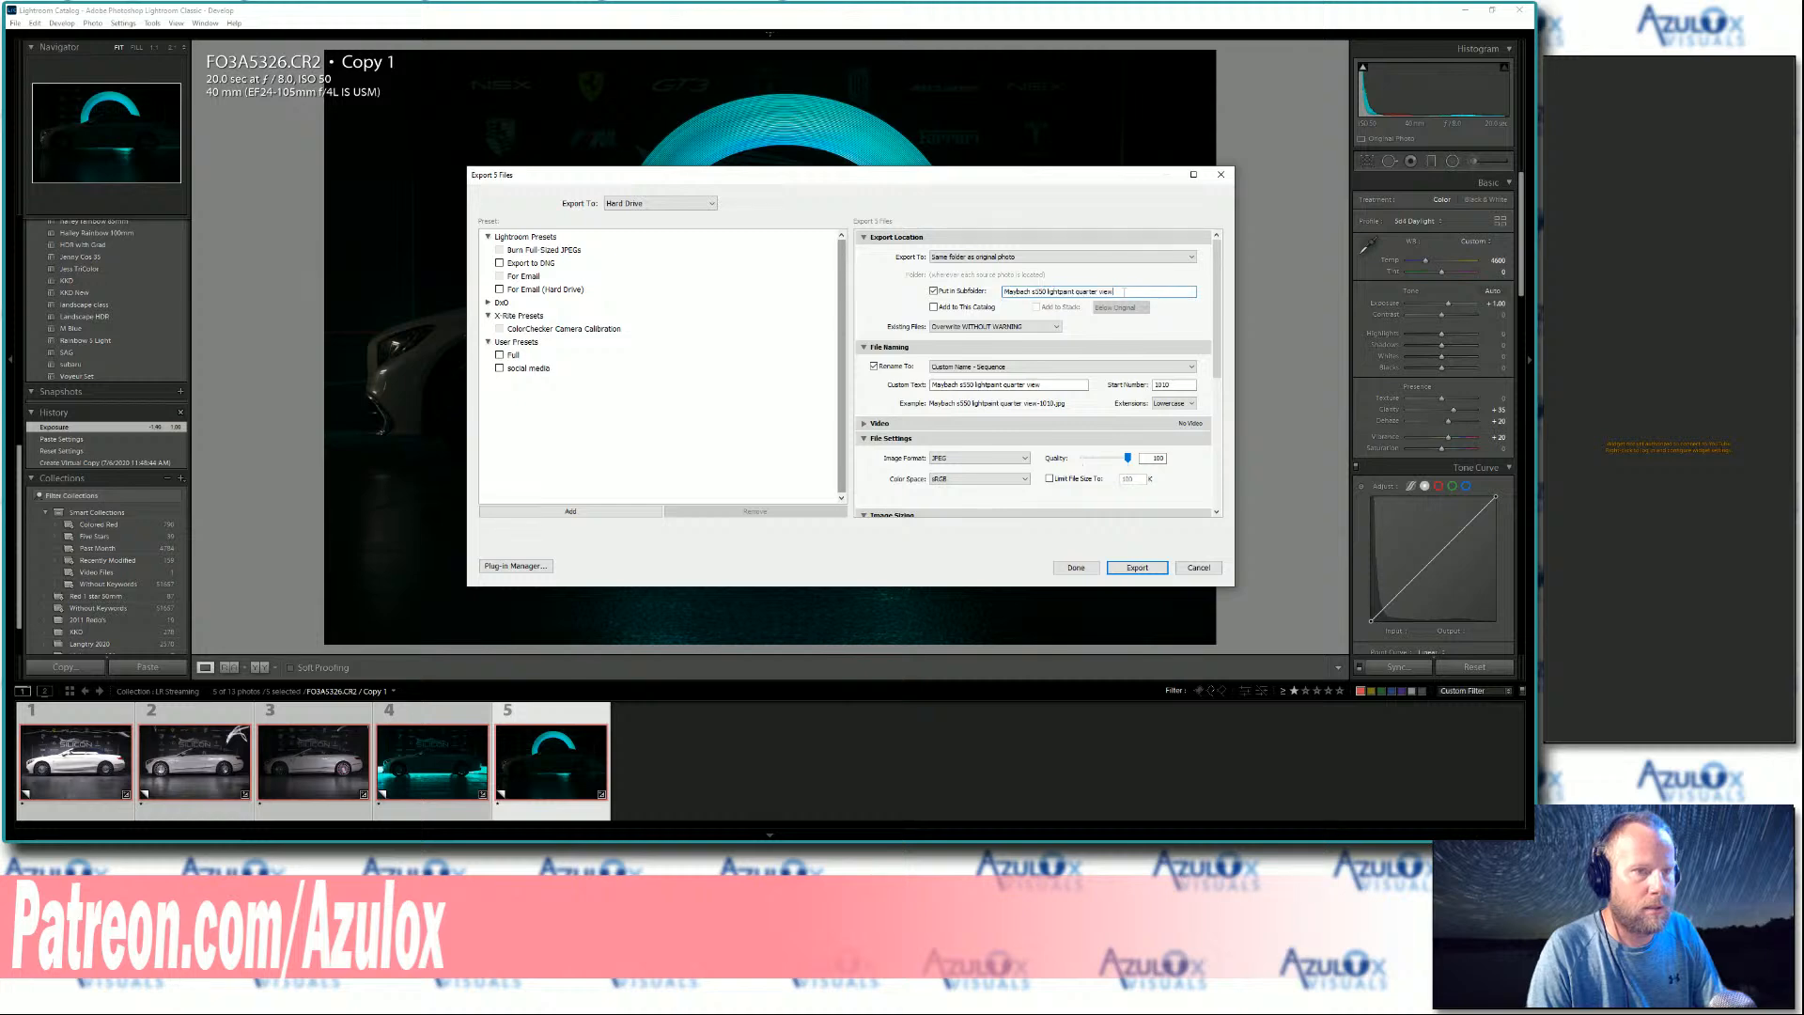
{"action": "type", "text": "stream"}
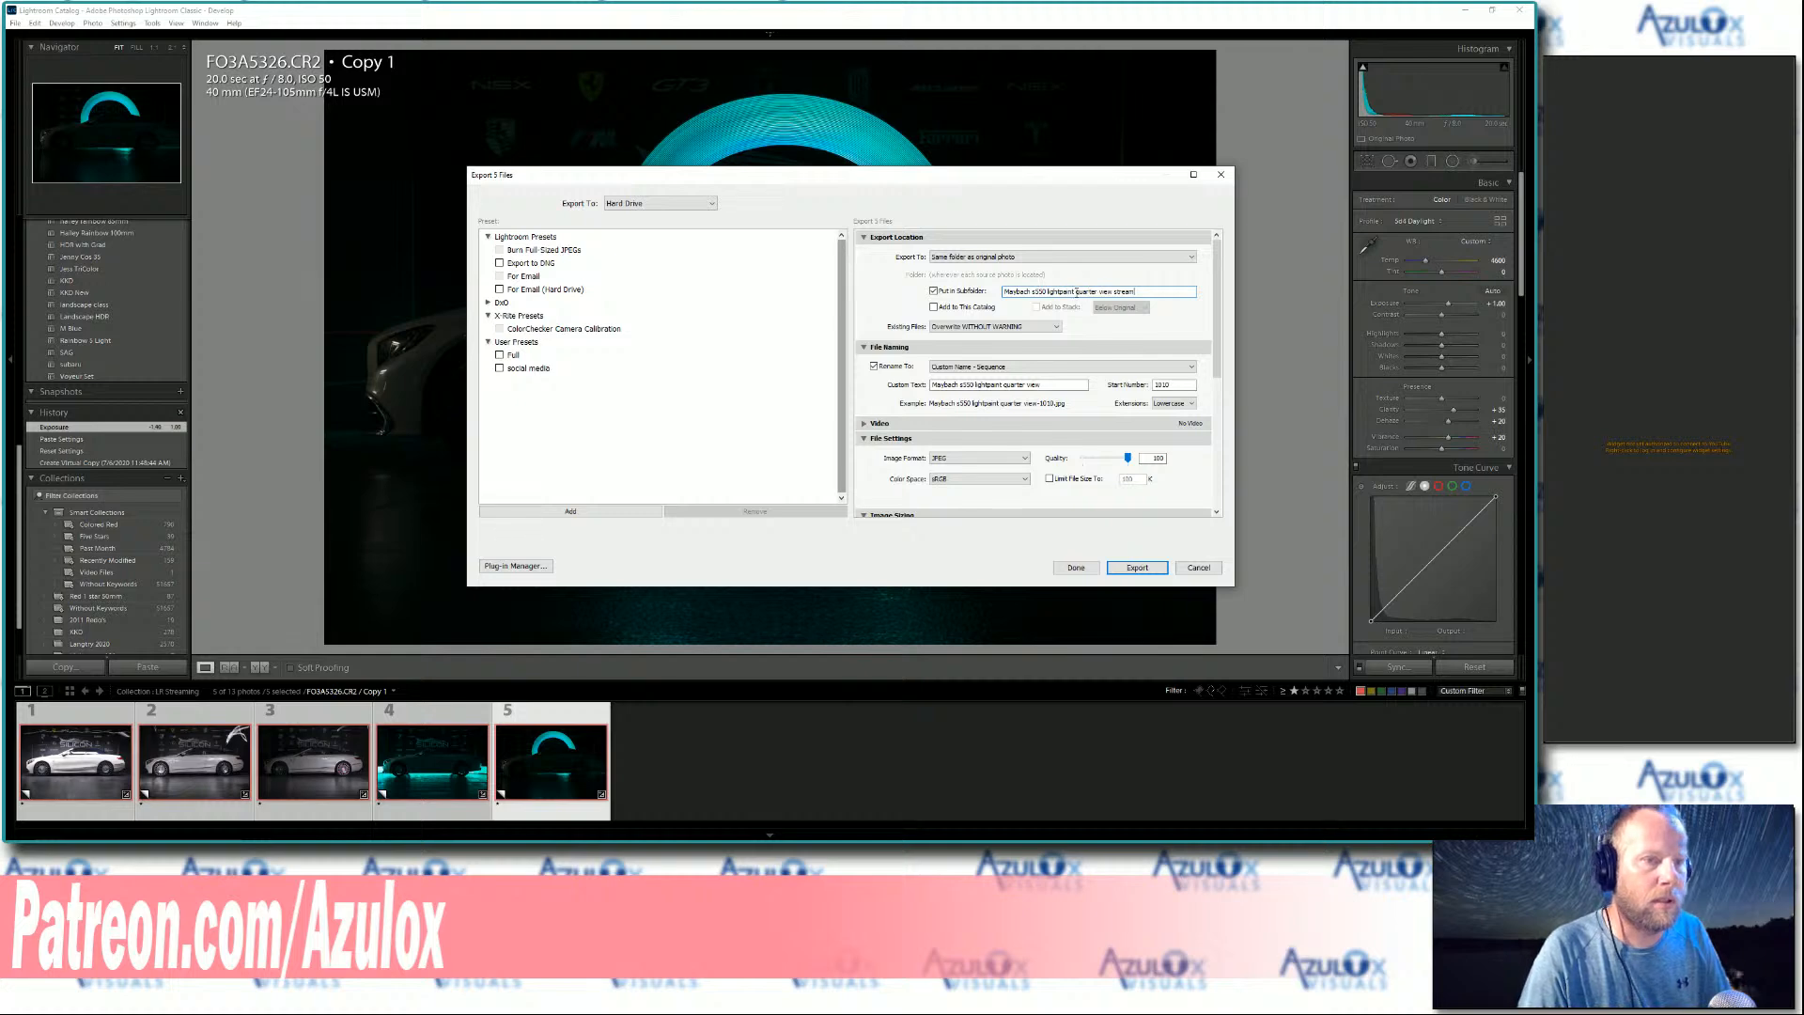
{"action": "left_click_drag", "start_coordinate": [1077, 292], "coordinate": [1112, 292]}
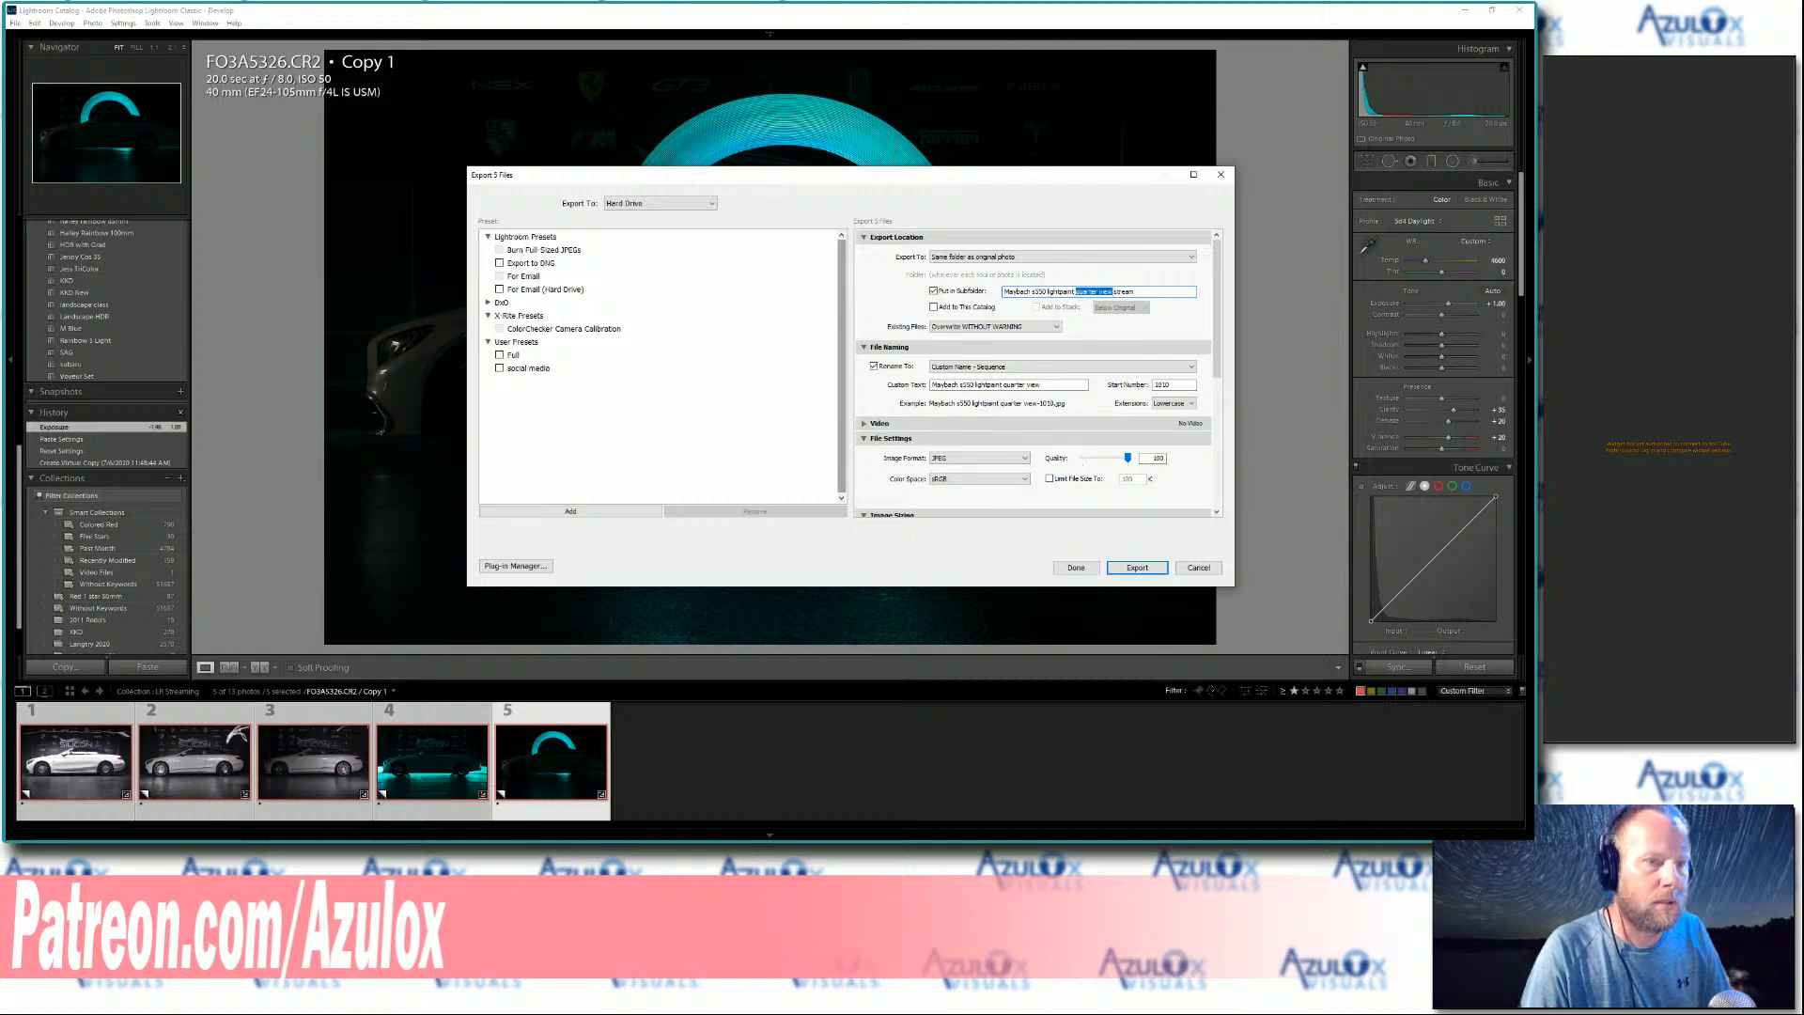
{"action": "key", "text": "BackSpace"}
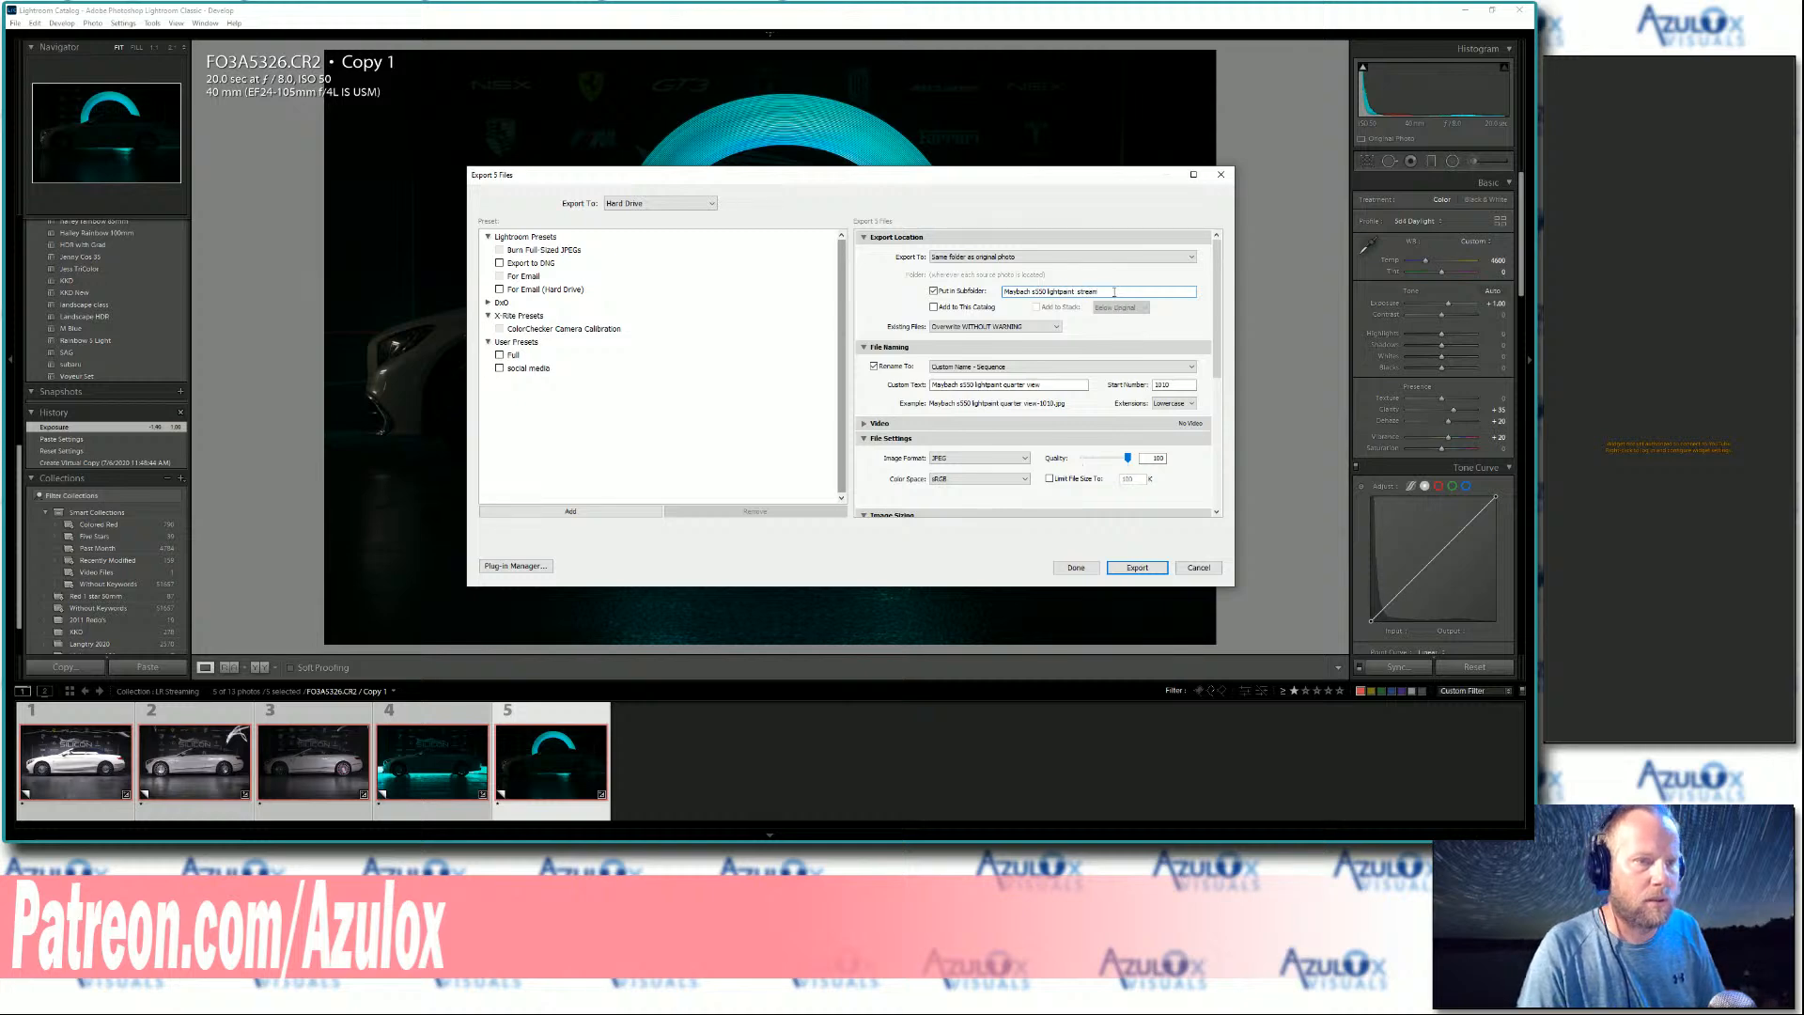
- Set the export file naming to the custom text "Maybach s550 lightpaint stream" with start number 1000
{"action": "left_click_drag", "start_coordinate": [932, 385], "coordinate": [1040, 385]}
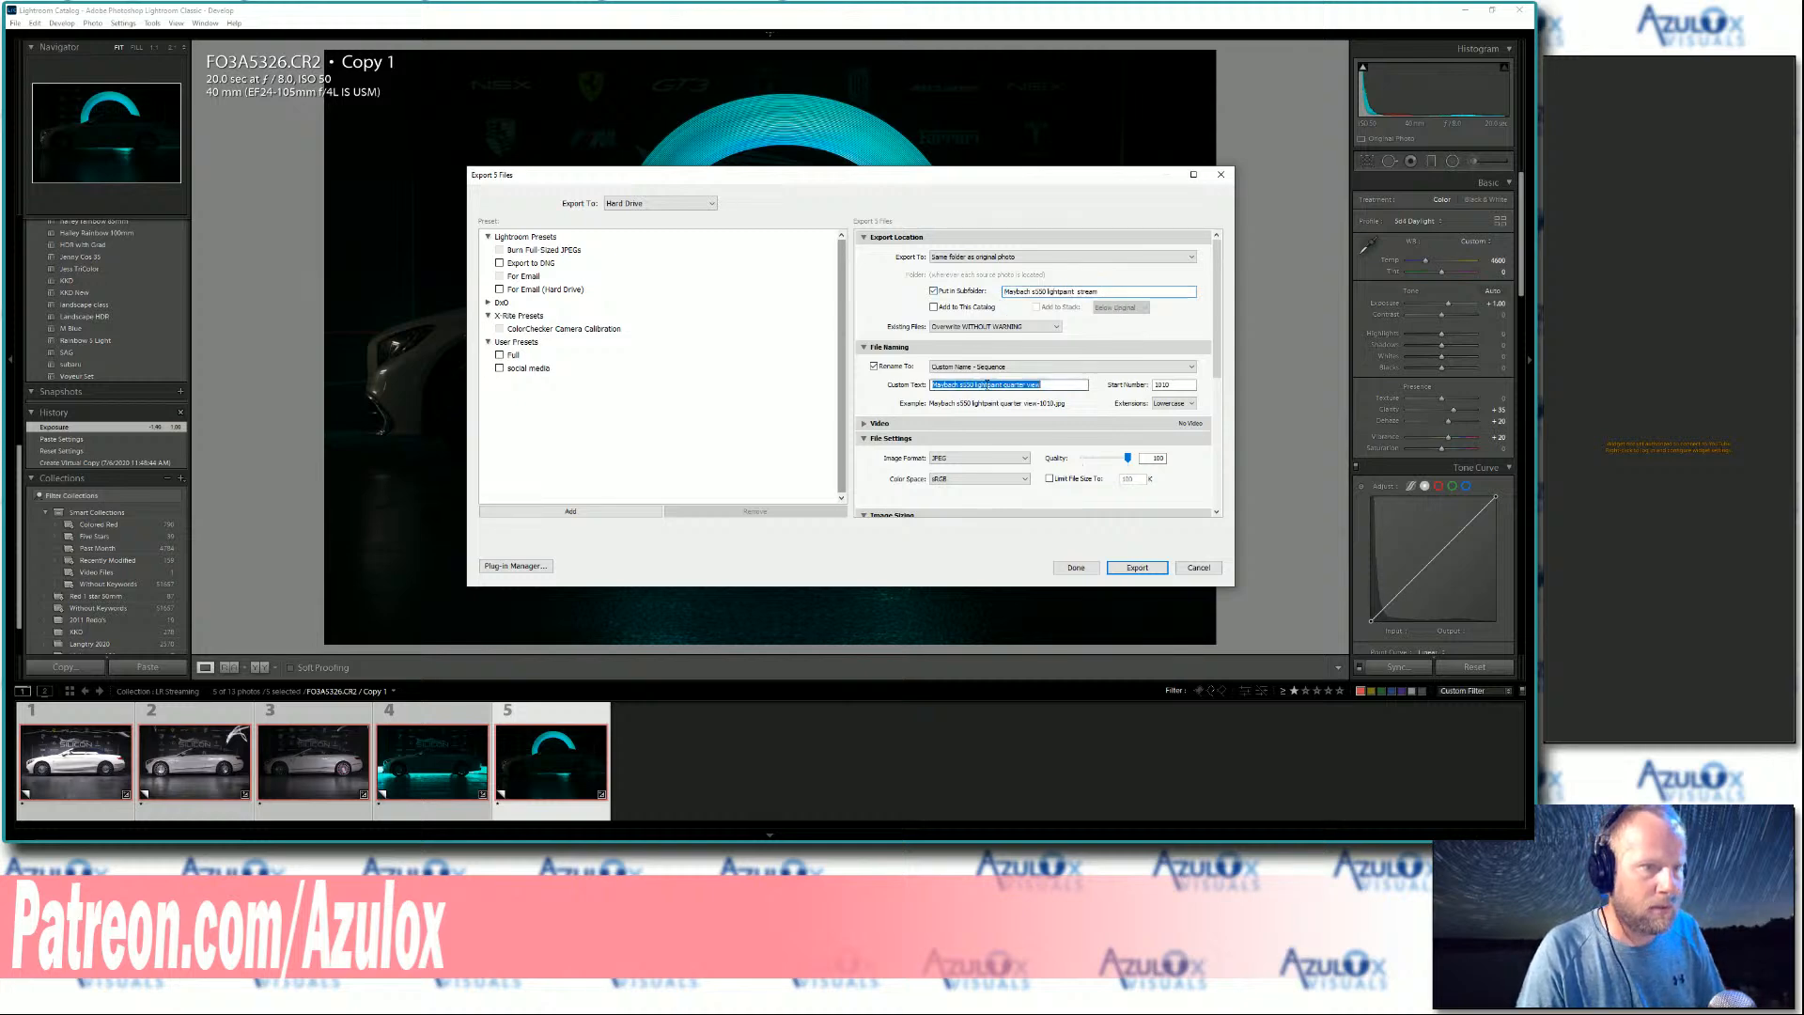
{"action": "type", "text": "Maybach s550 lightpaint stream"}
{"action": "double_click", "coordinate": [1175, 386]}
{"action": "type", "text": "100"}
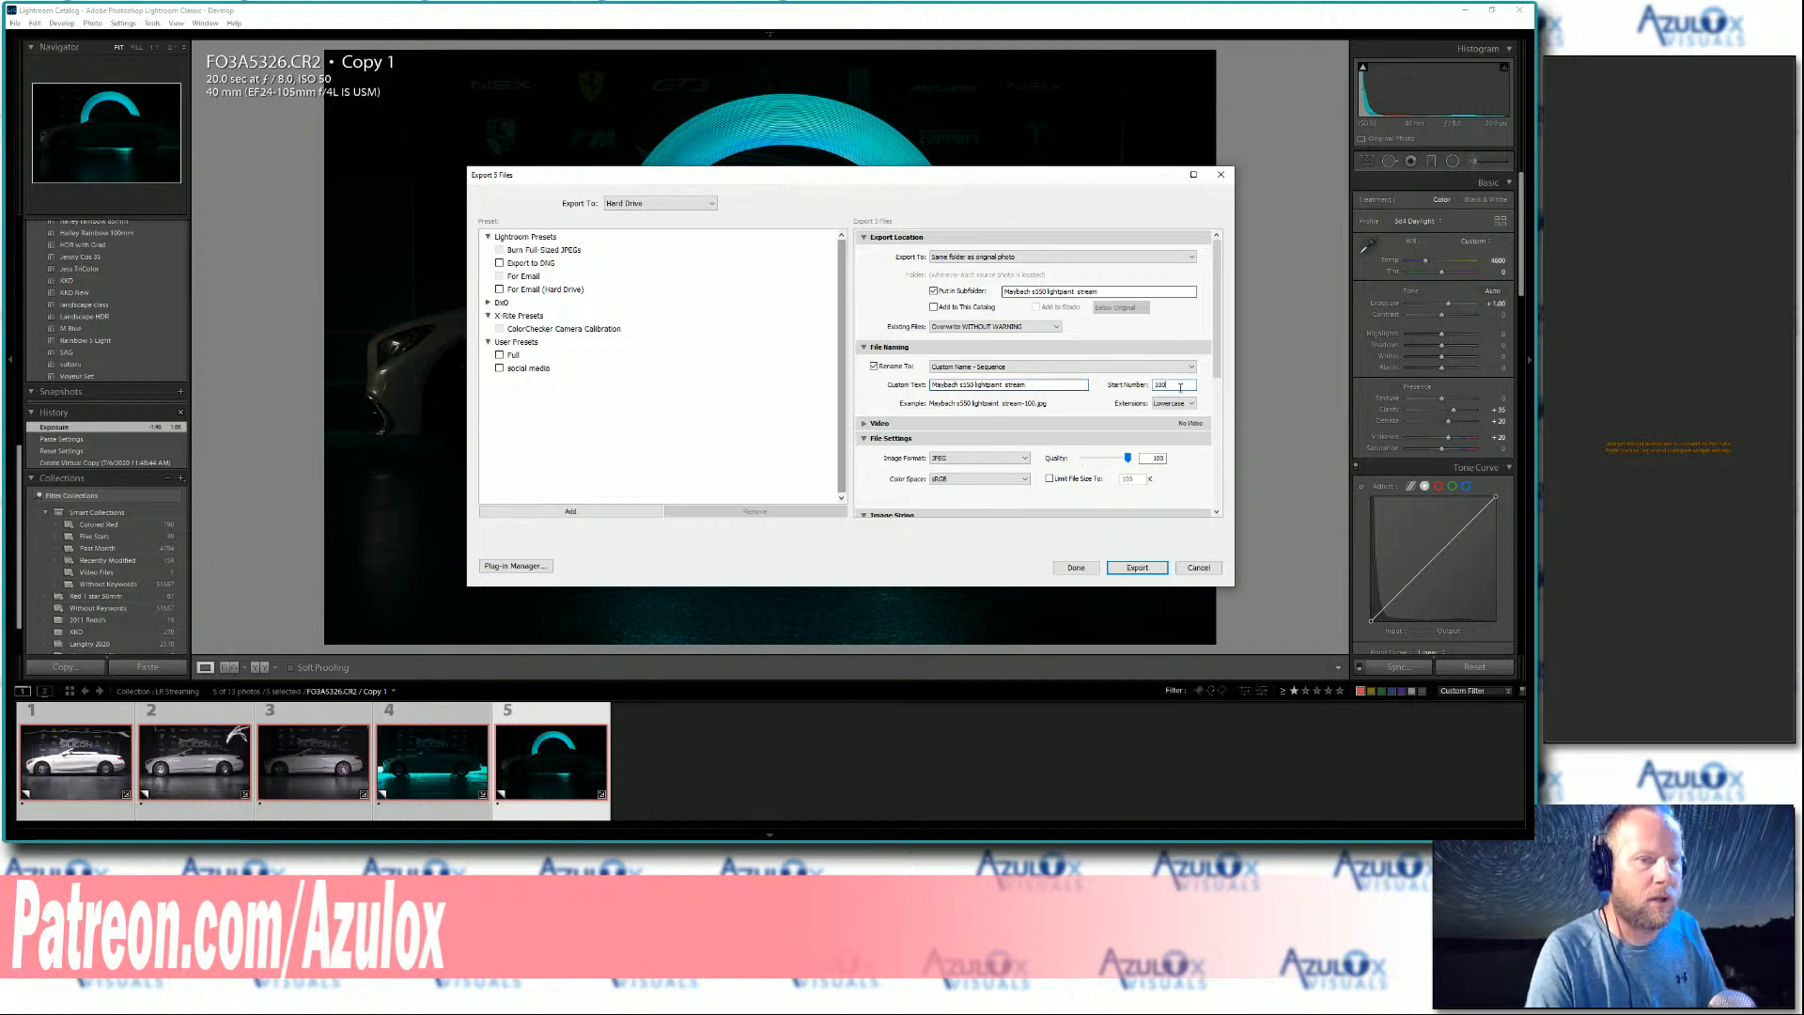
{"action": "type", "text": "0"}
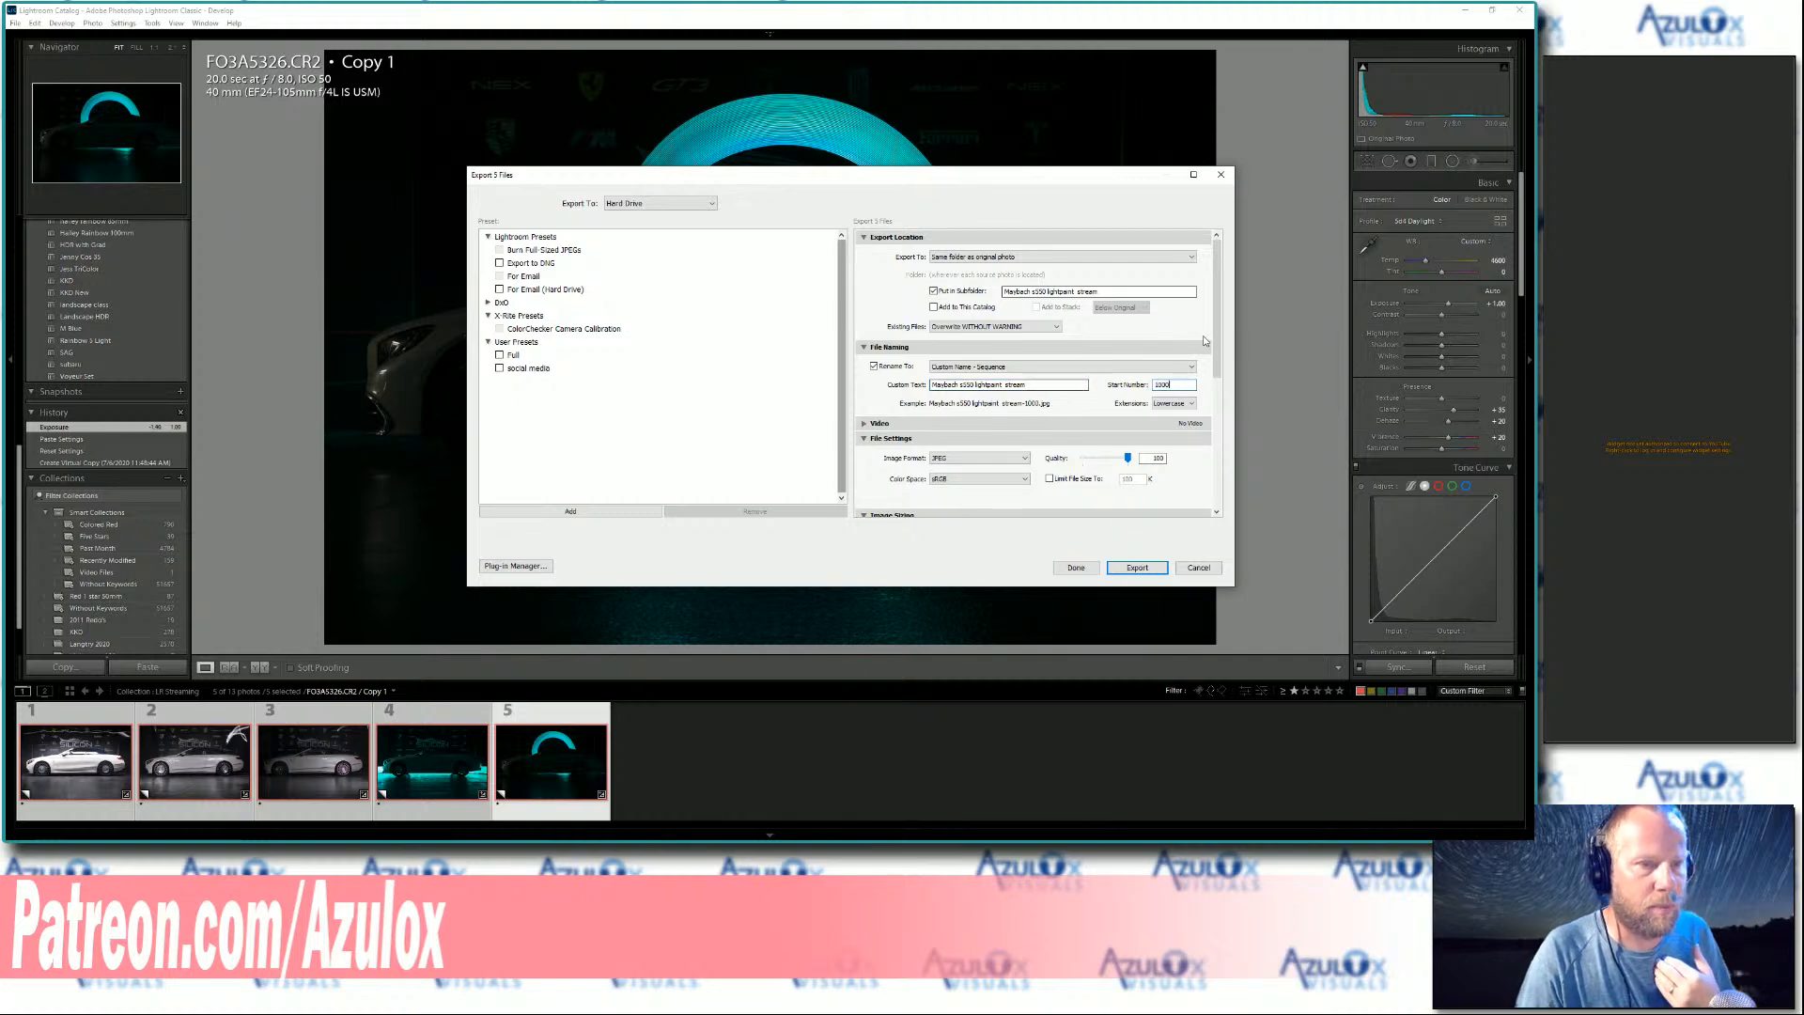
- Review the remaining export options, leave Resize to Fit off, and export the photos as JPEGs at quality 100
{"action": "left_click_drag", "start_coordinate": [1214, 341], "coordinate": [1216, 387]}
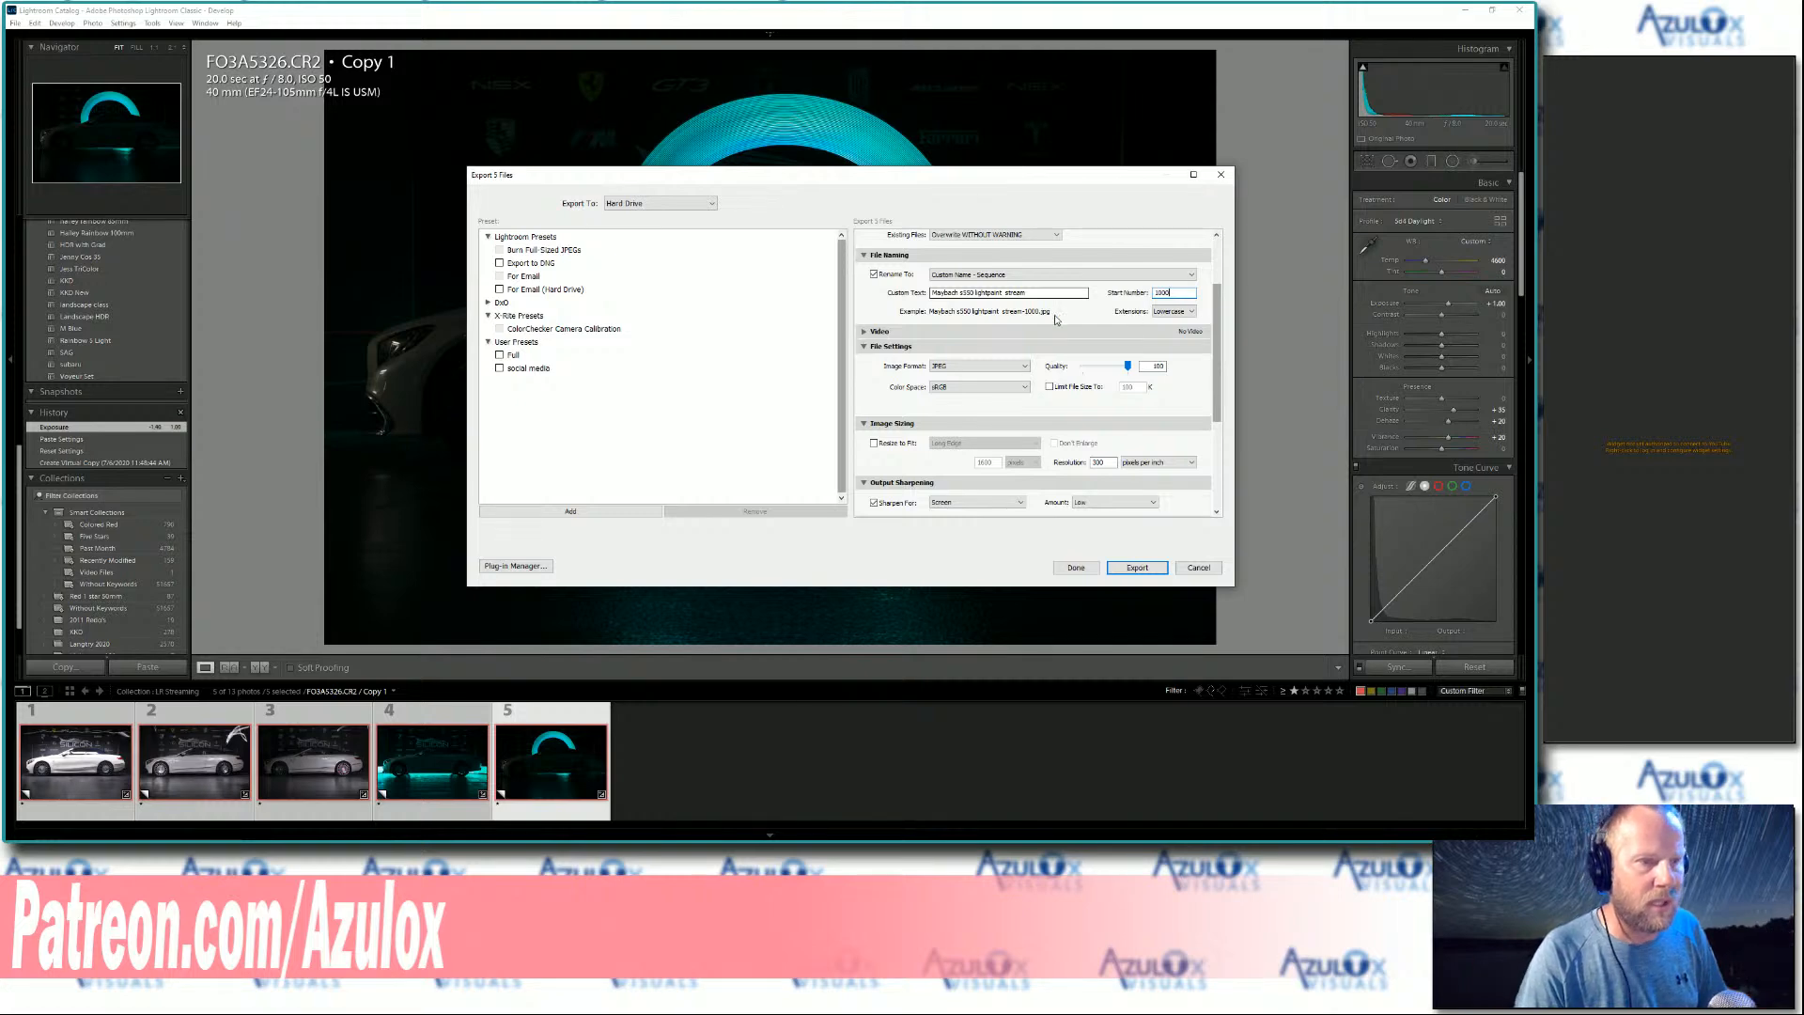
{"action": "left_click", "coordinate": [1129, 366]}
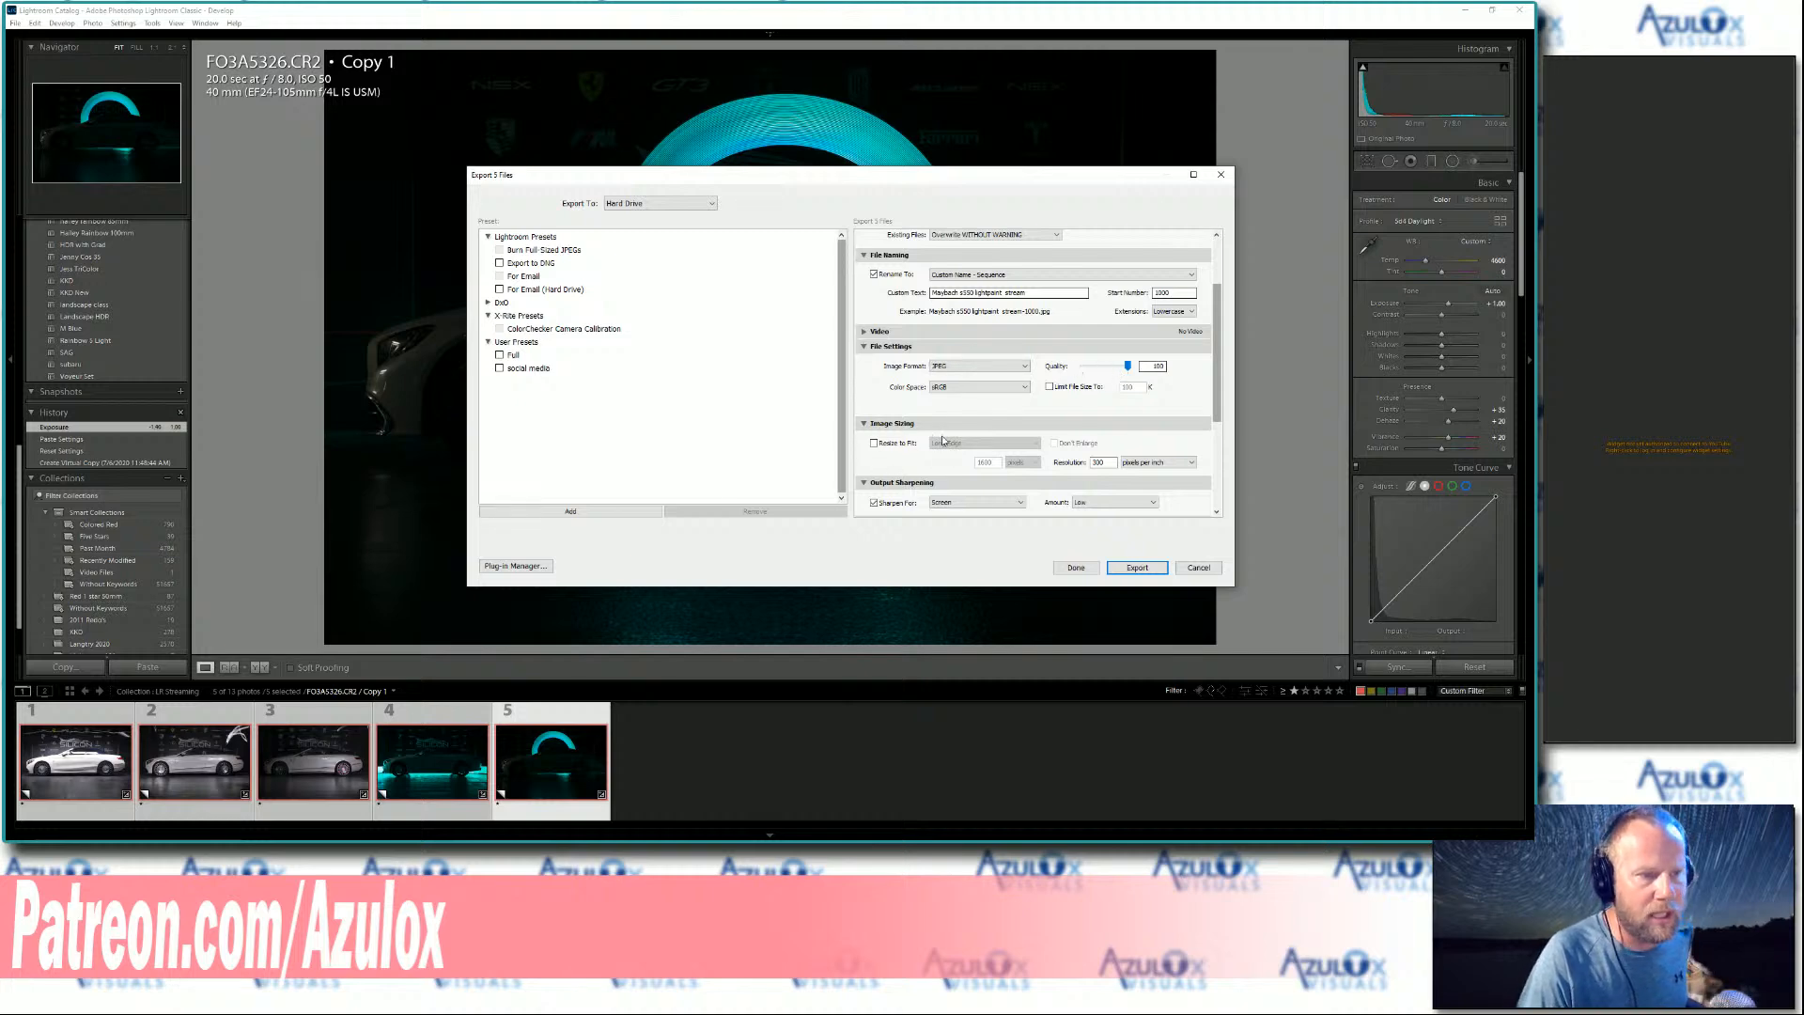
{"action": "scroll", "coordinate": [1222, 386], "scroll_direction": "down", "scroll_amount": 3}
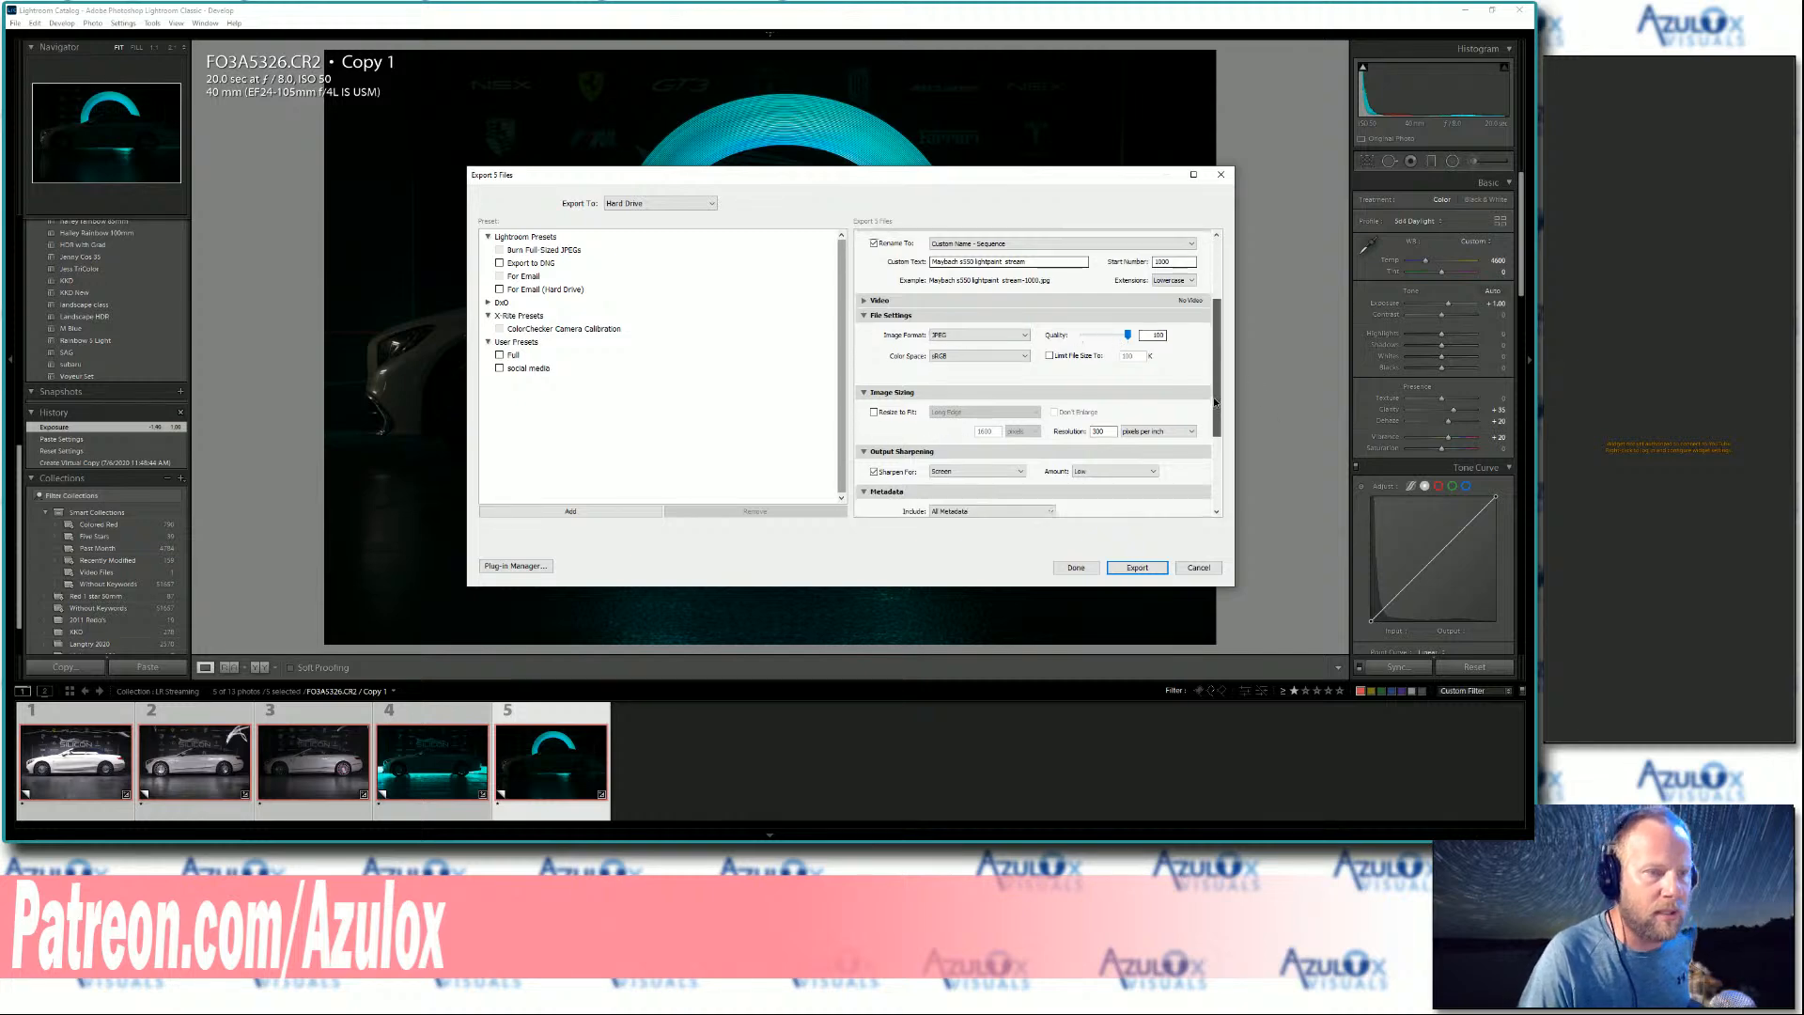
{"action": "left_click", "coordinate": [902, 365]}
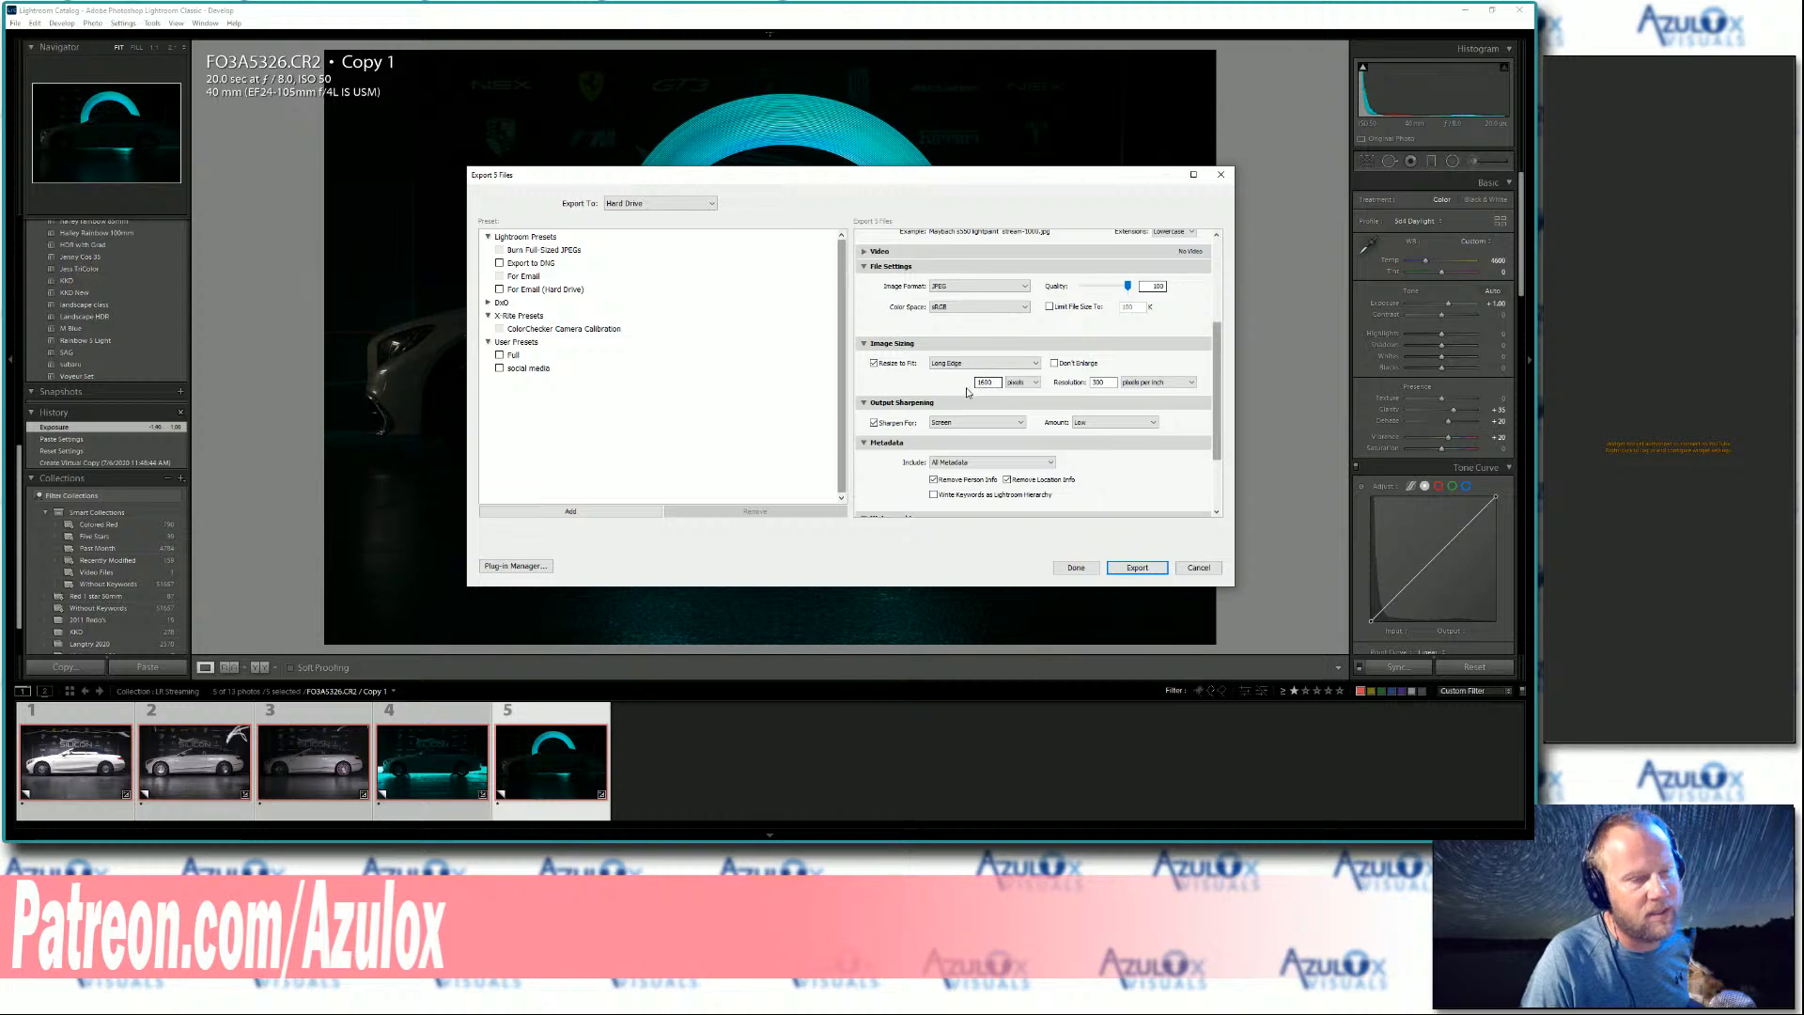
{"action": "left_click", "coordinate": [886, 365]}
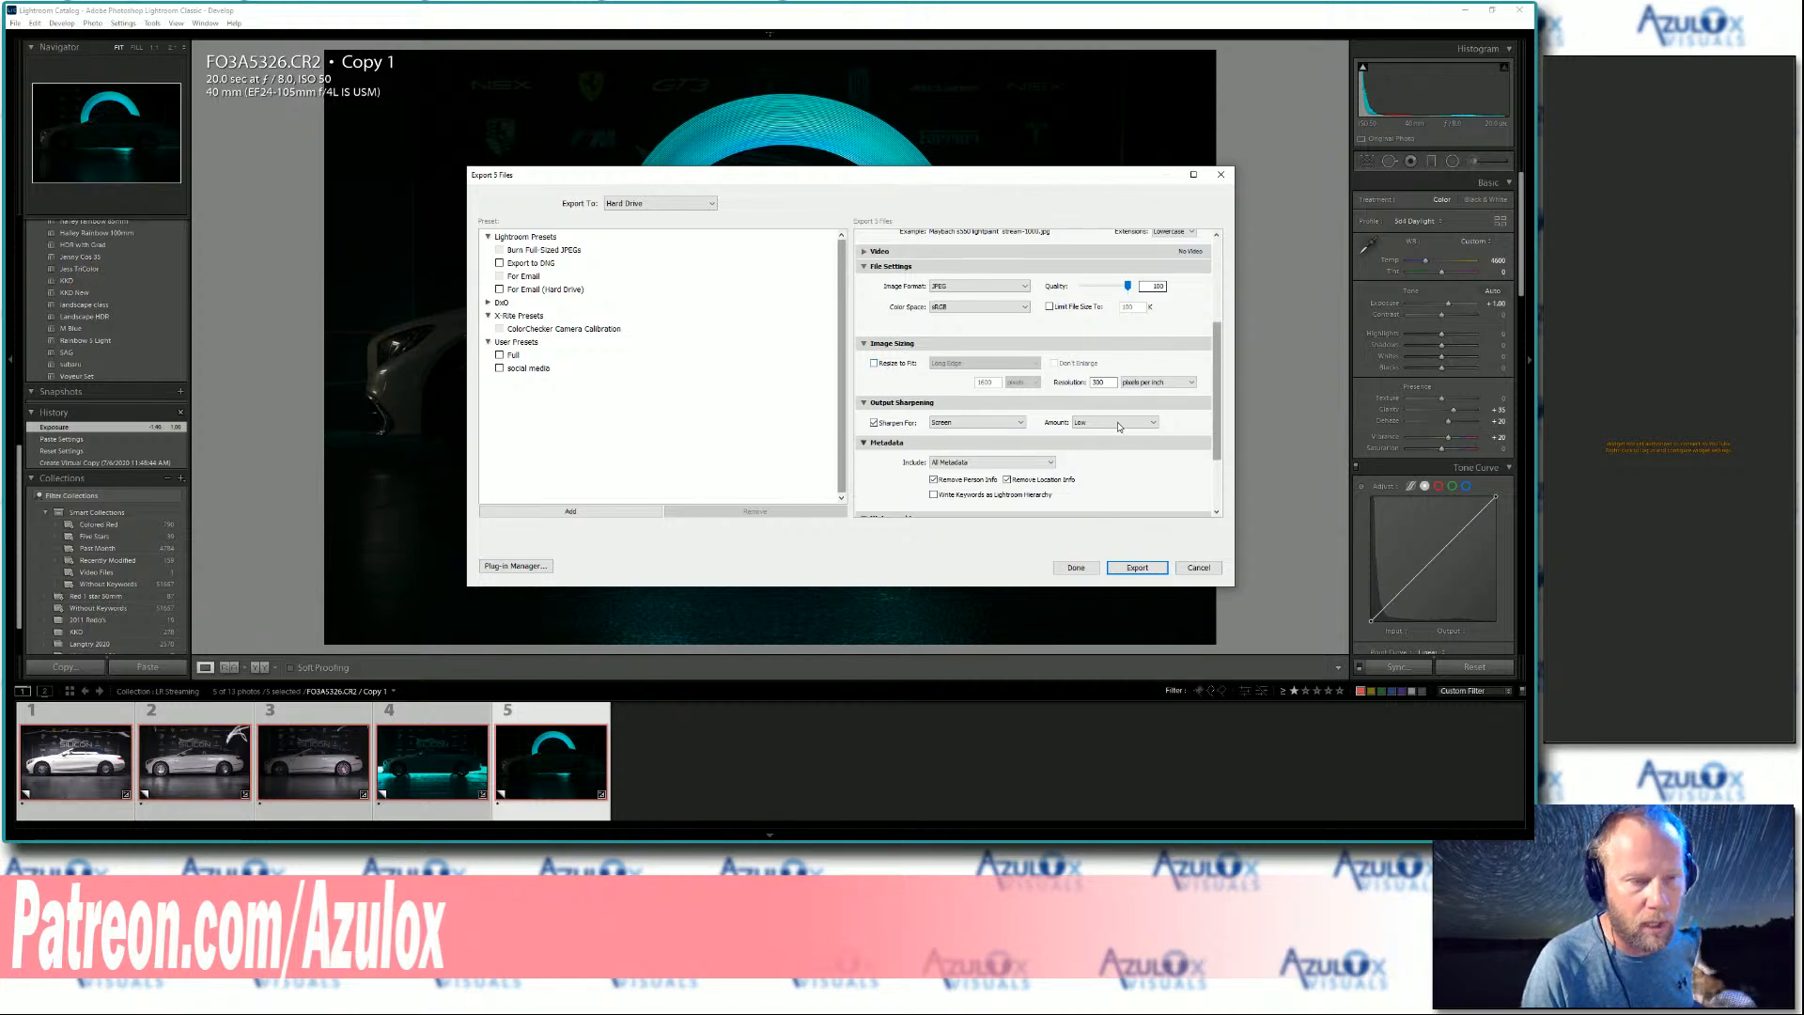
{"action": "scroll", "coordinate": [1172, 421], "scroll_direction": "down", "scroll_amount": 3}
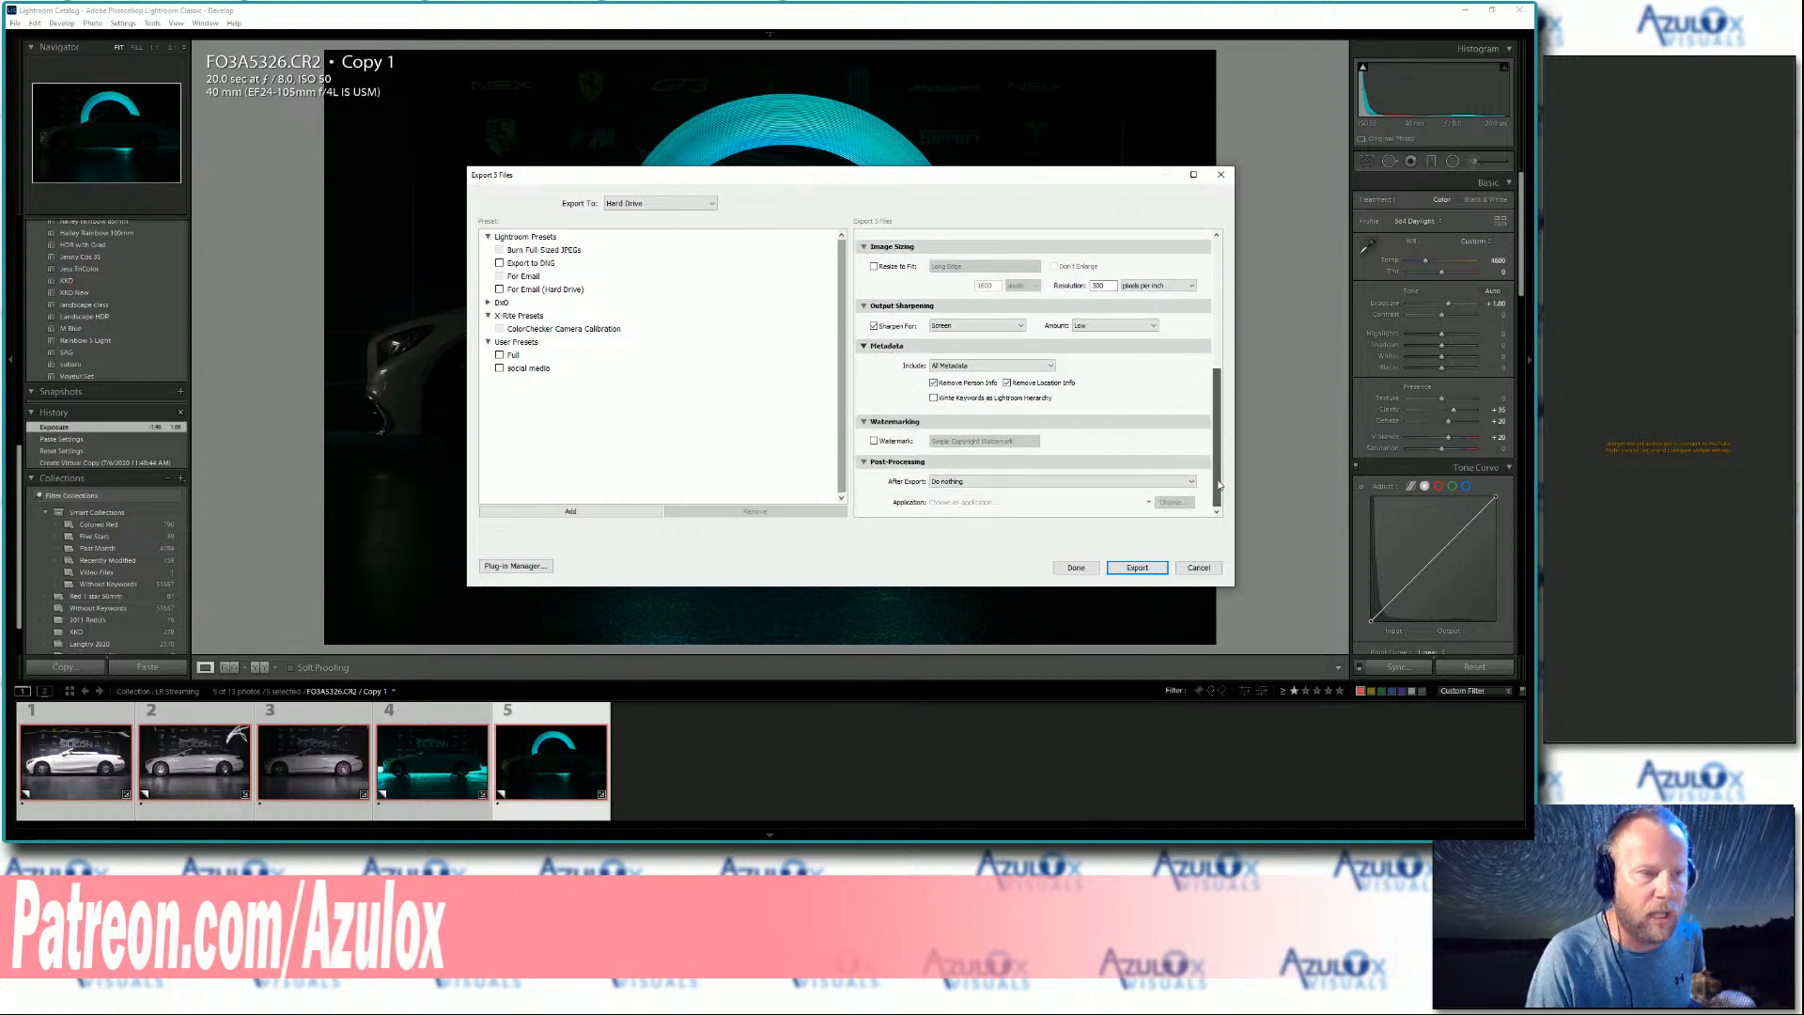
{"action": "left_click", "coordinate": [1135, 568]}
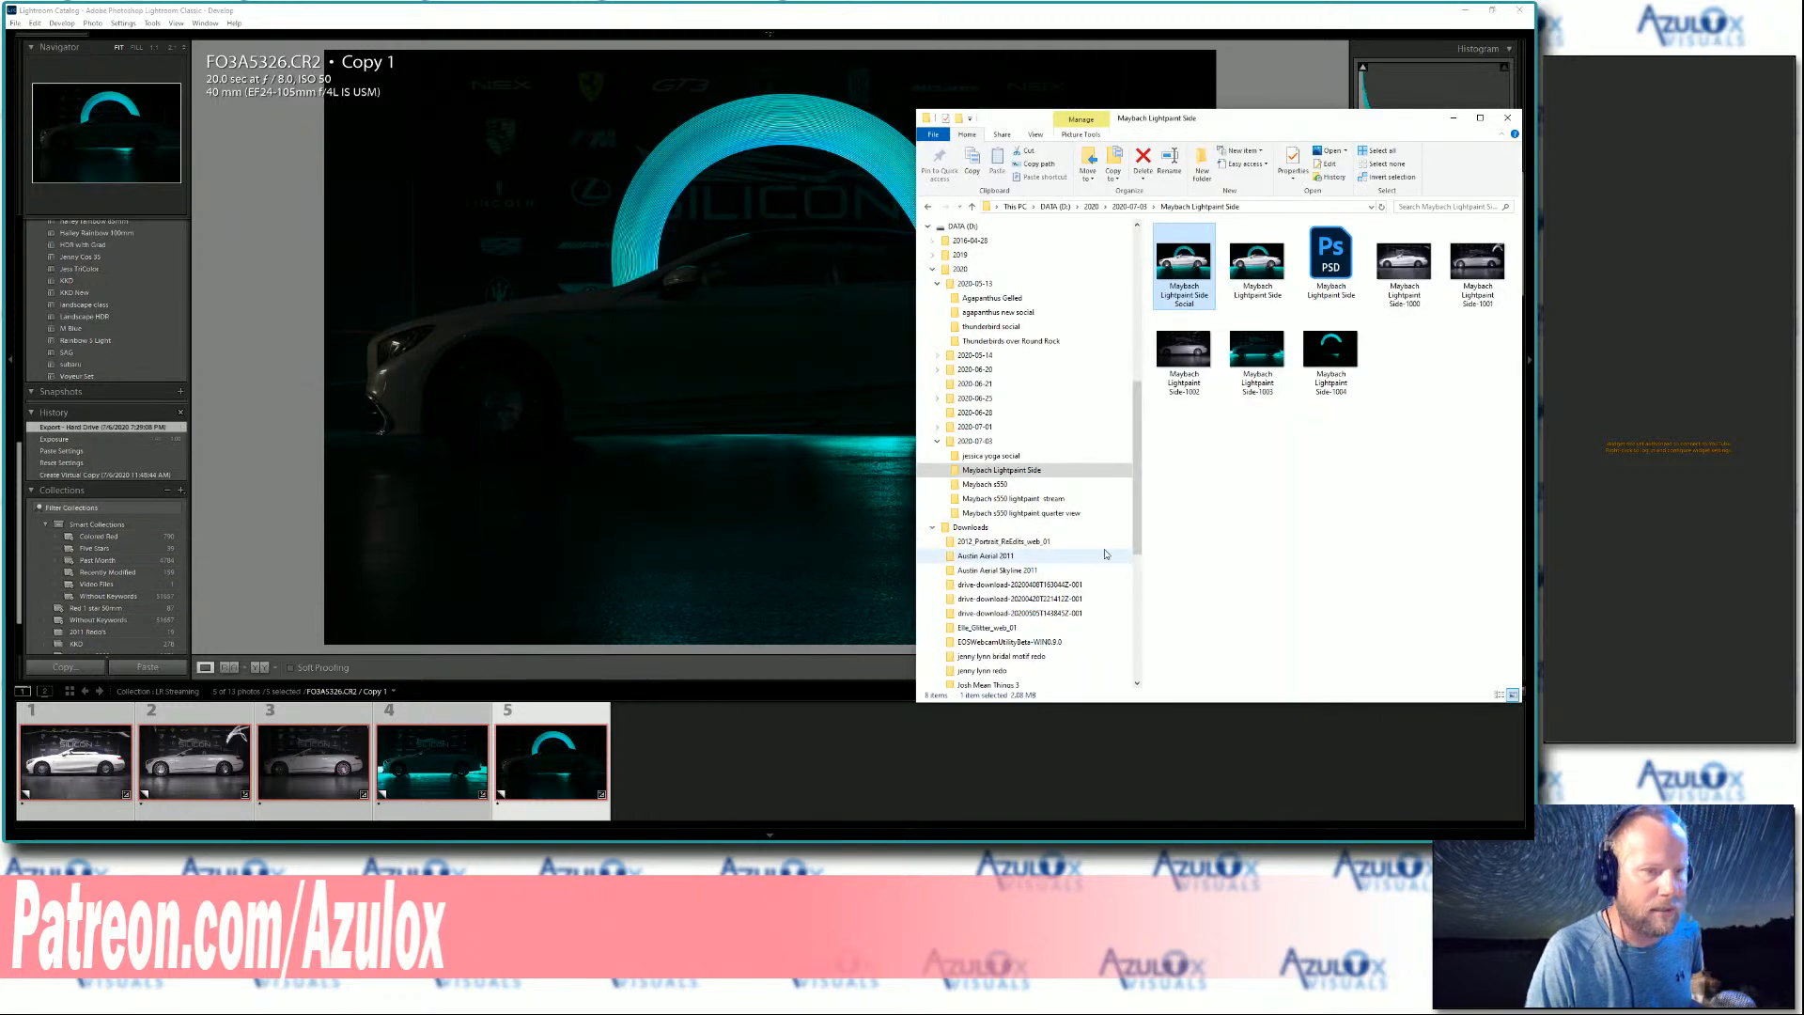
- Go to the exported "Maybach s550 lightpaint stream" folder in File Explorer and open the image ending in 1003 in Photoshop
{"action": "left_click", "coordinate": [1051, 500]}
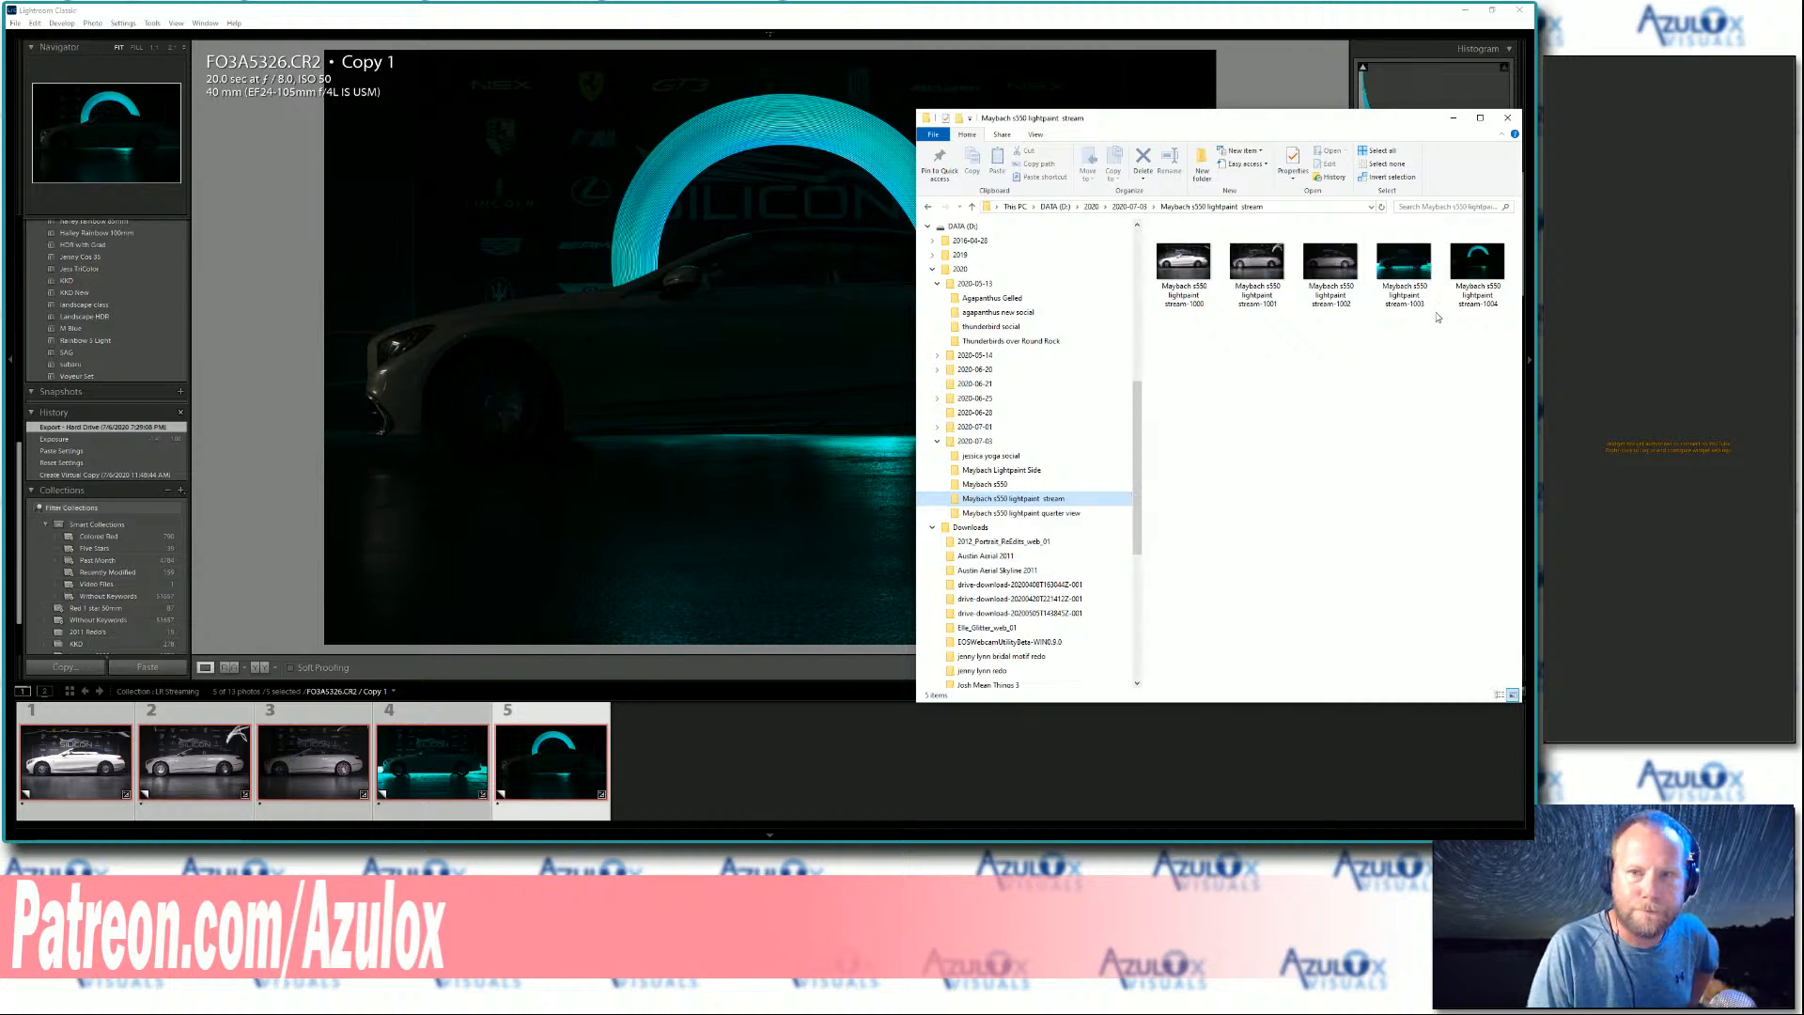
{"action": "left_click", "coordinate": [1471, 337]}
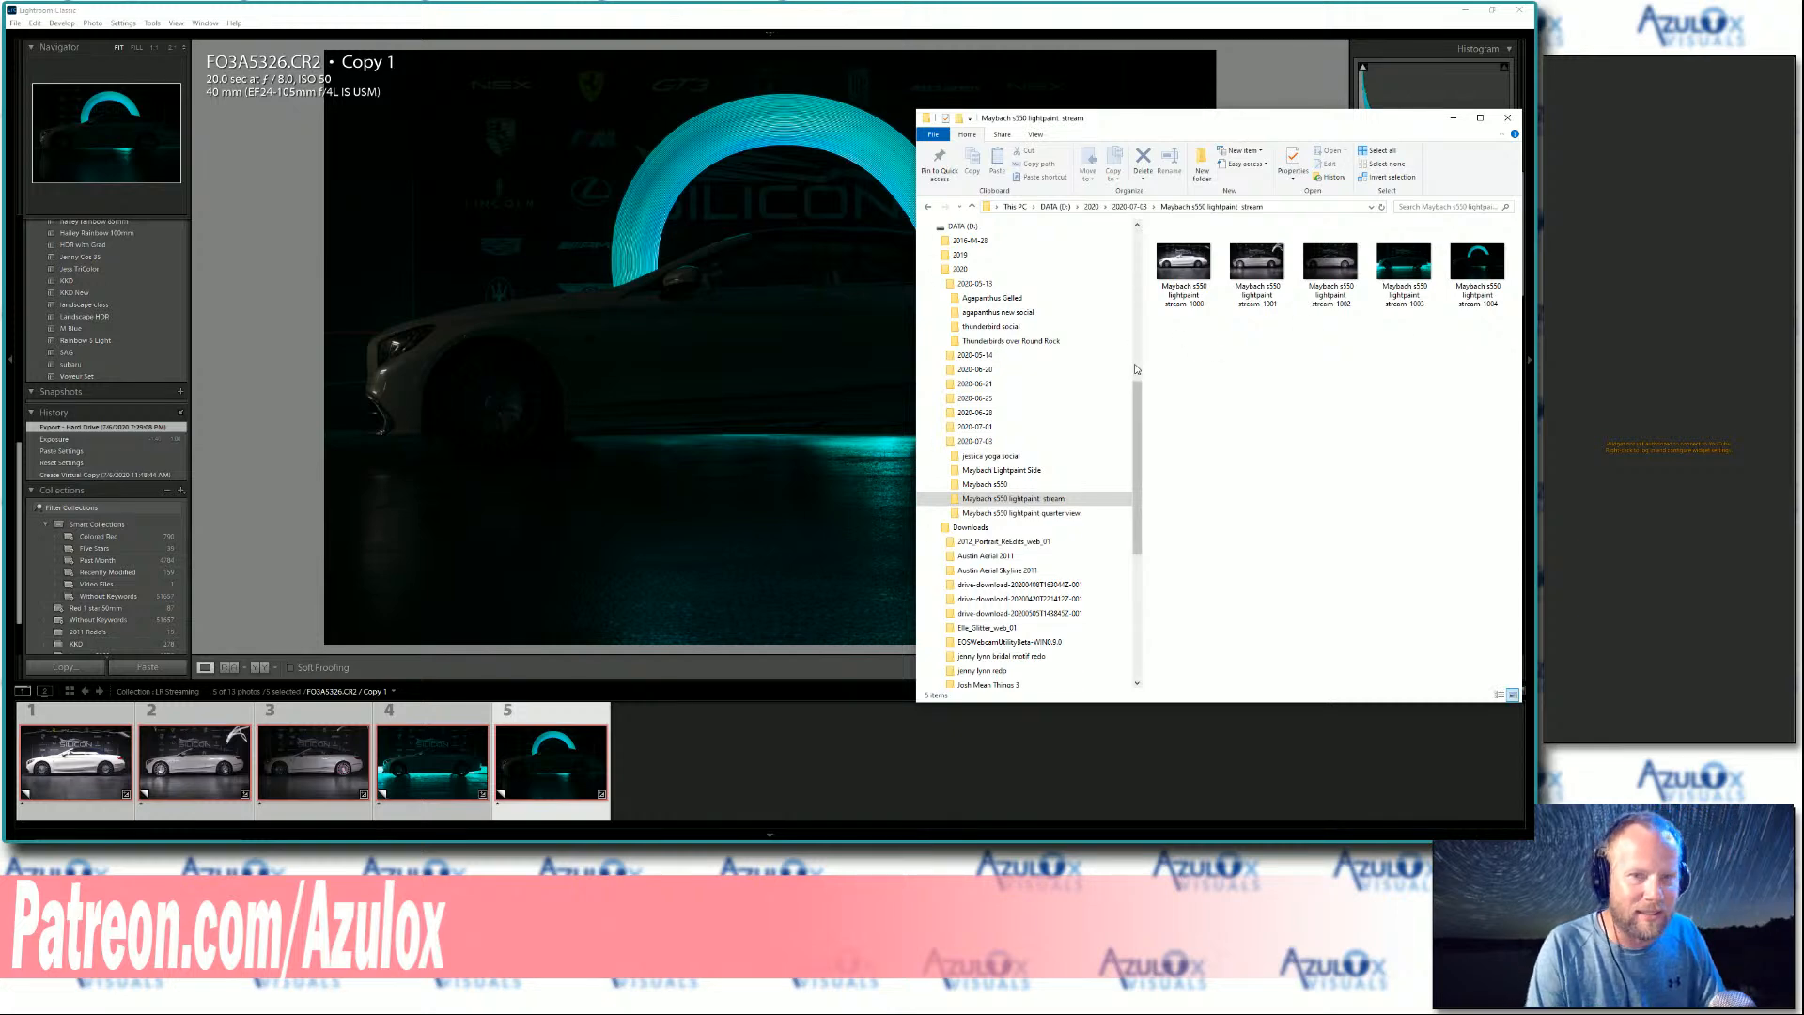
{"action": "key", "text": "alt+Tab"}
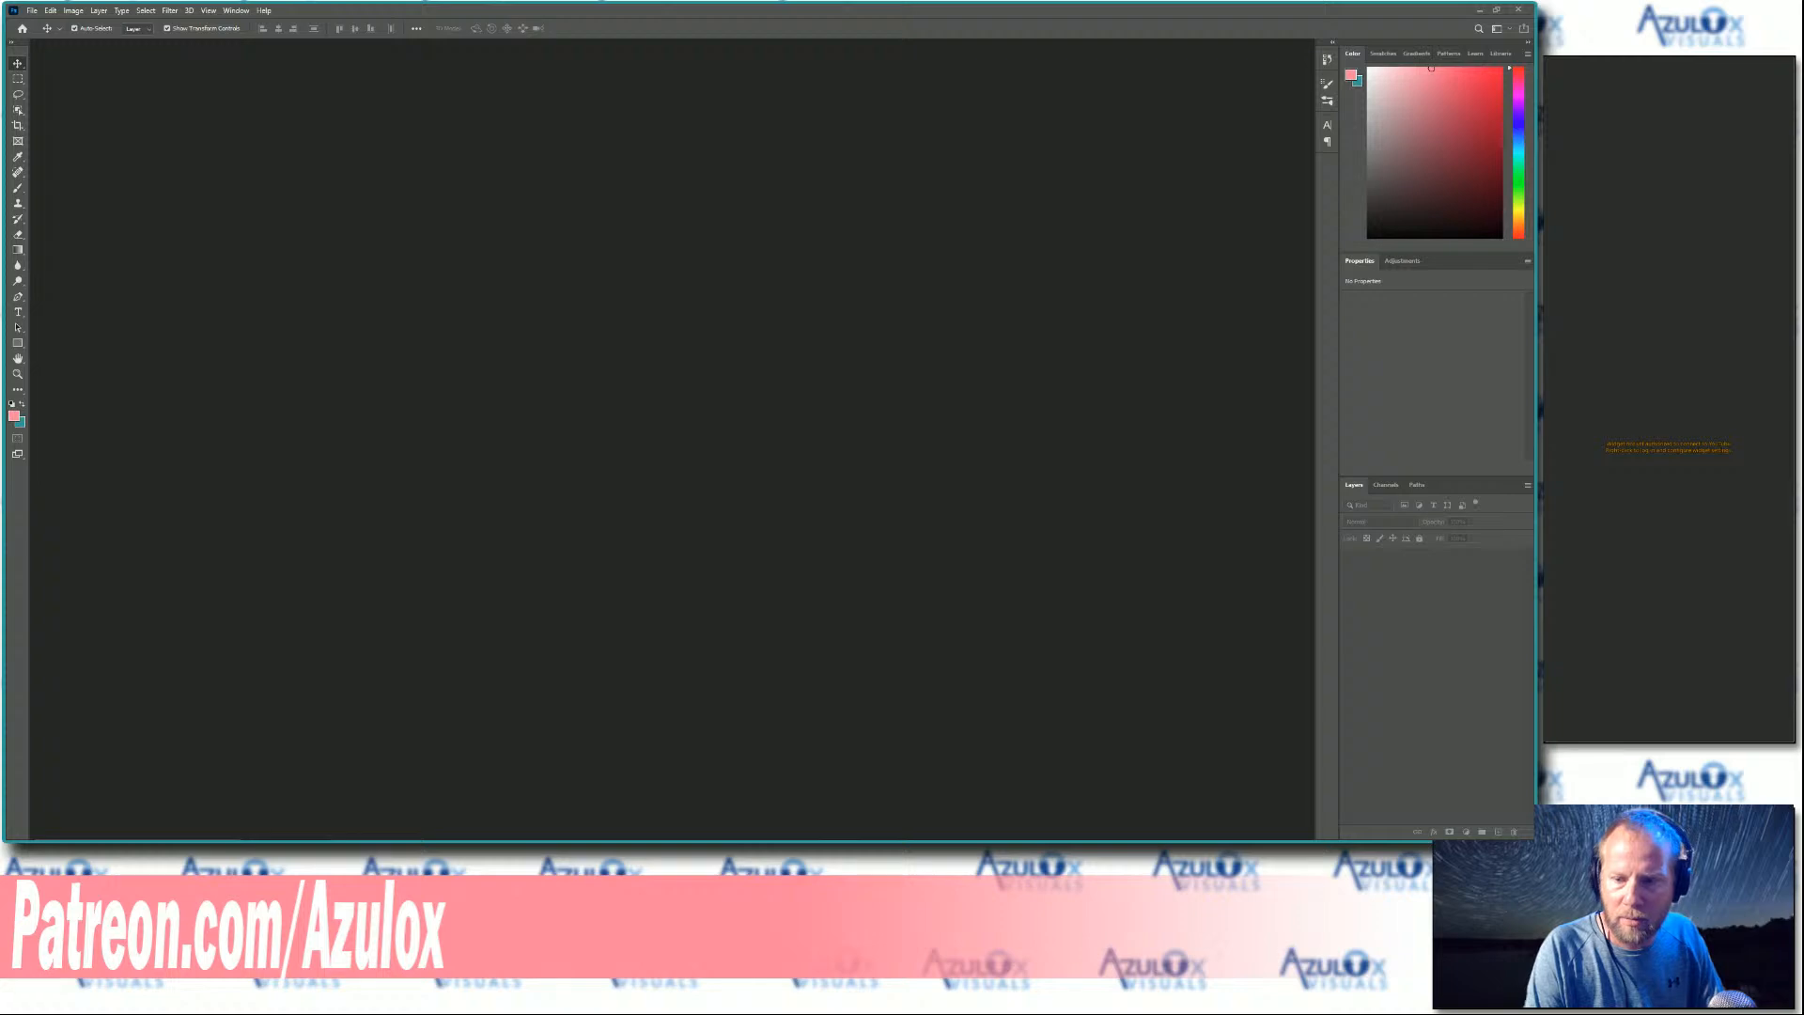
{"action": "key", "text": "super+comma"}
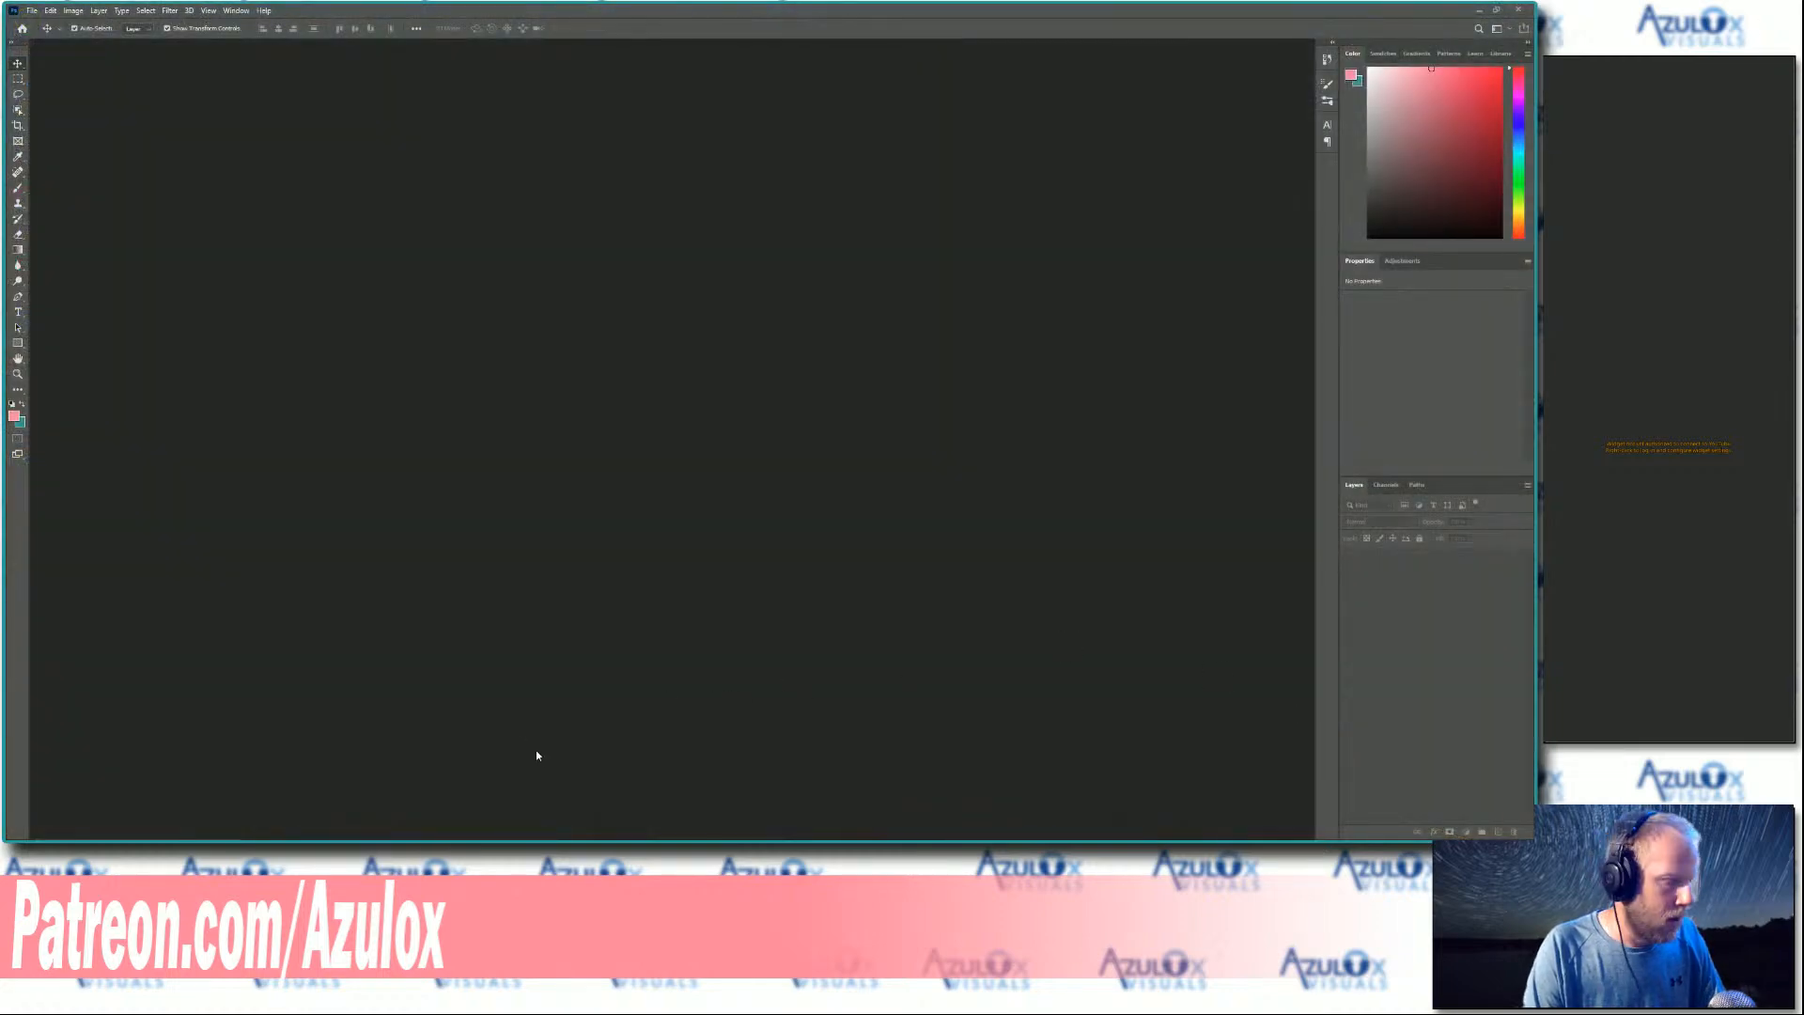
{"action": "key", "text": "alt+Tab"}
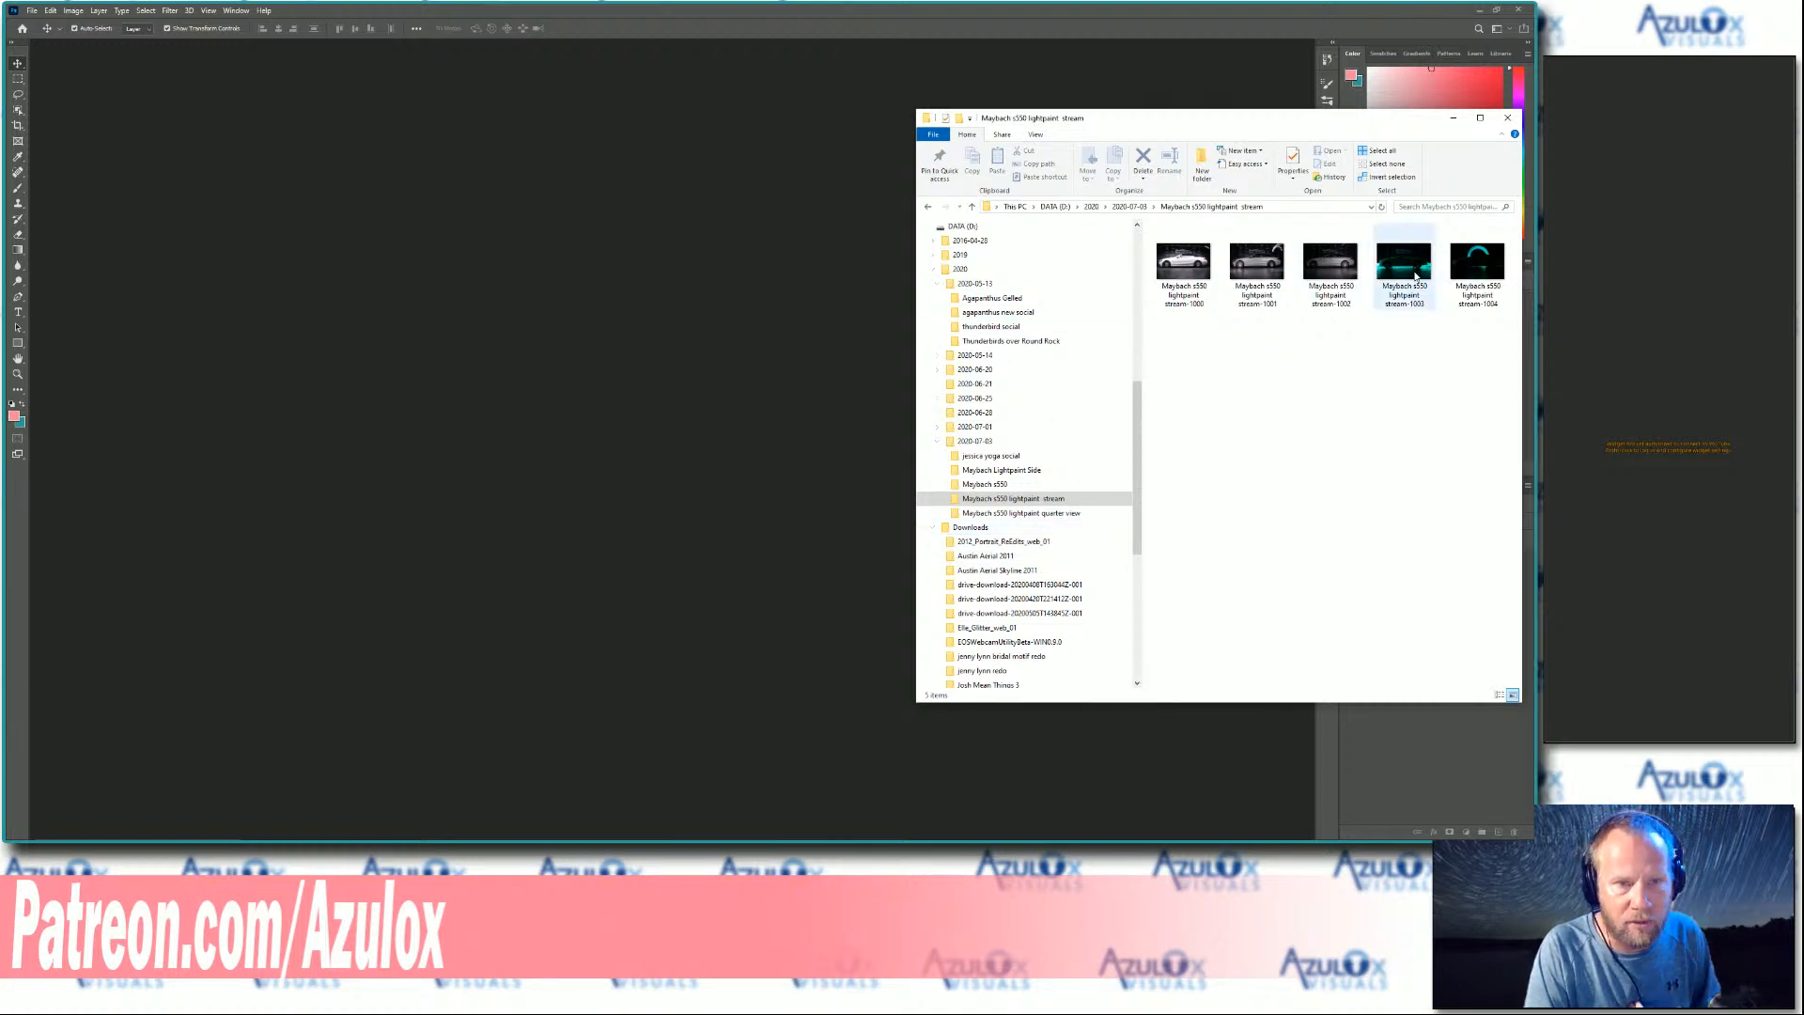
{"action": "left_click_drag", "start_coordinate": [1415, 275], "coordinate": [671, 286]}
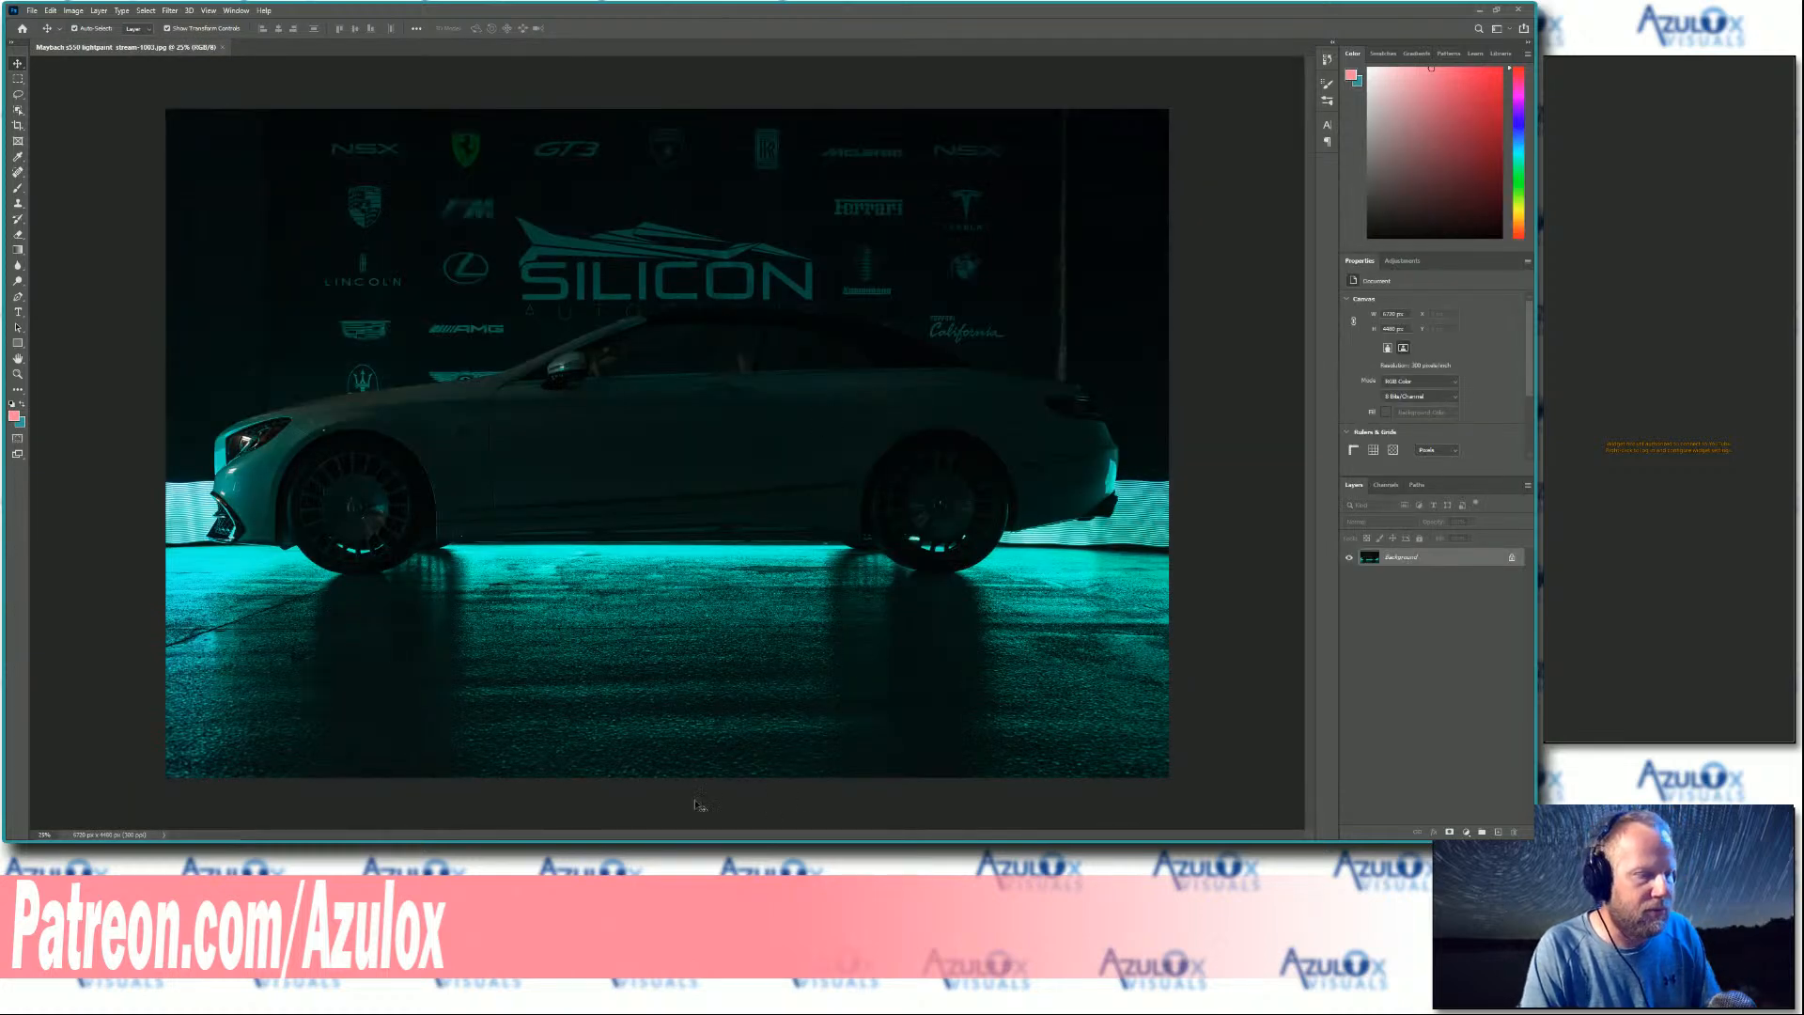
- Place the exported images ending in 1004 and 1000 from the folder as layers above the background at full canvas size
{"action": "key", "text": "alt+Tab"}
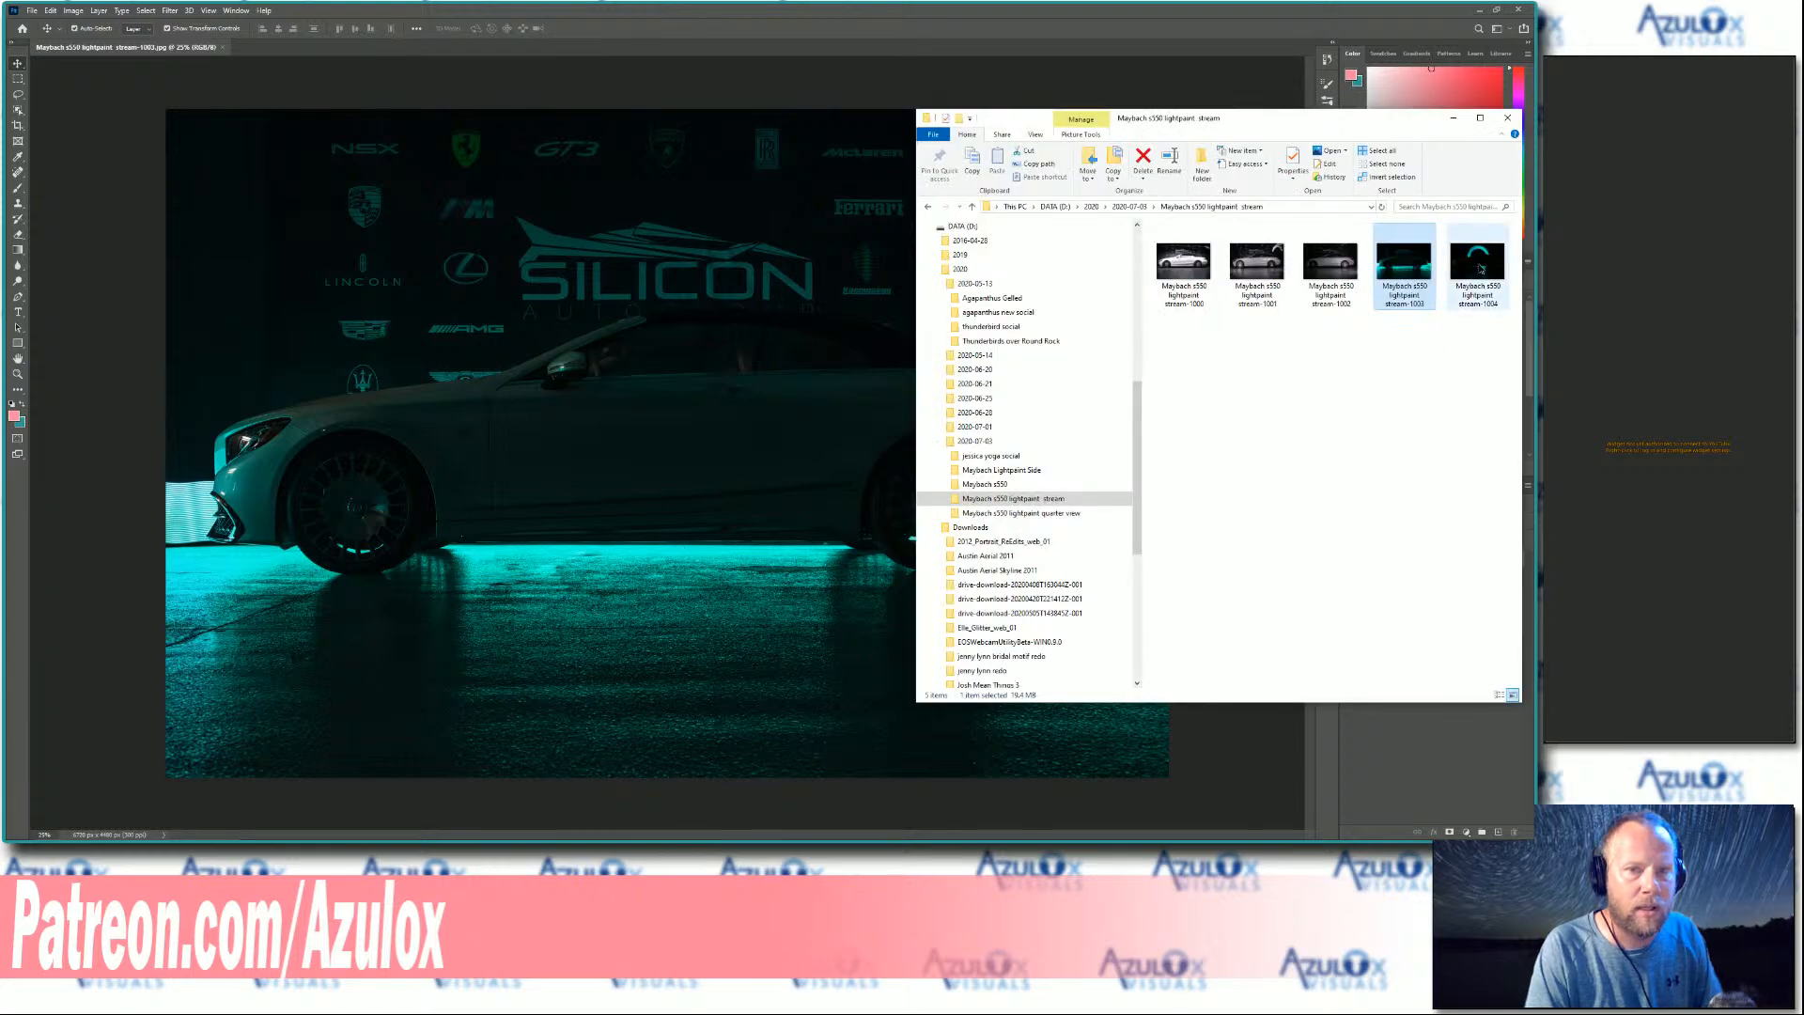
{"action": "left_click_drag", "start_coordinate": [785, 331], "coordinate": [766, 329]}
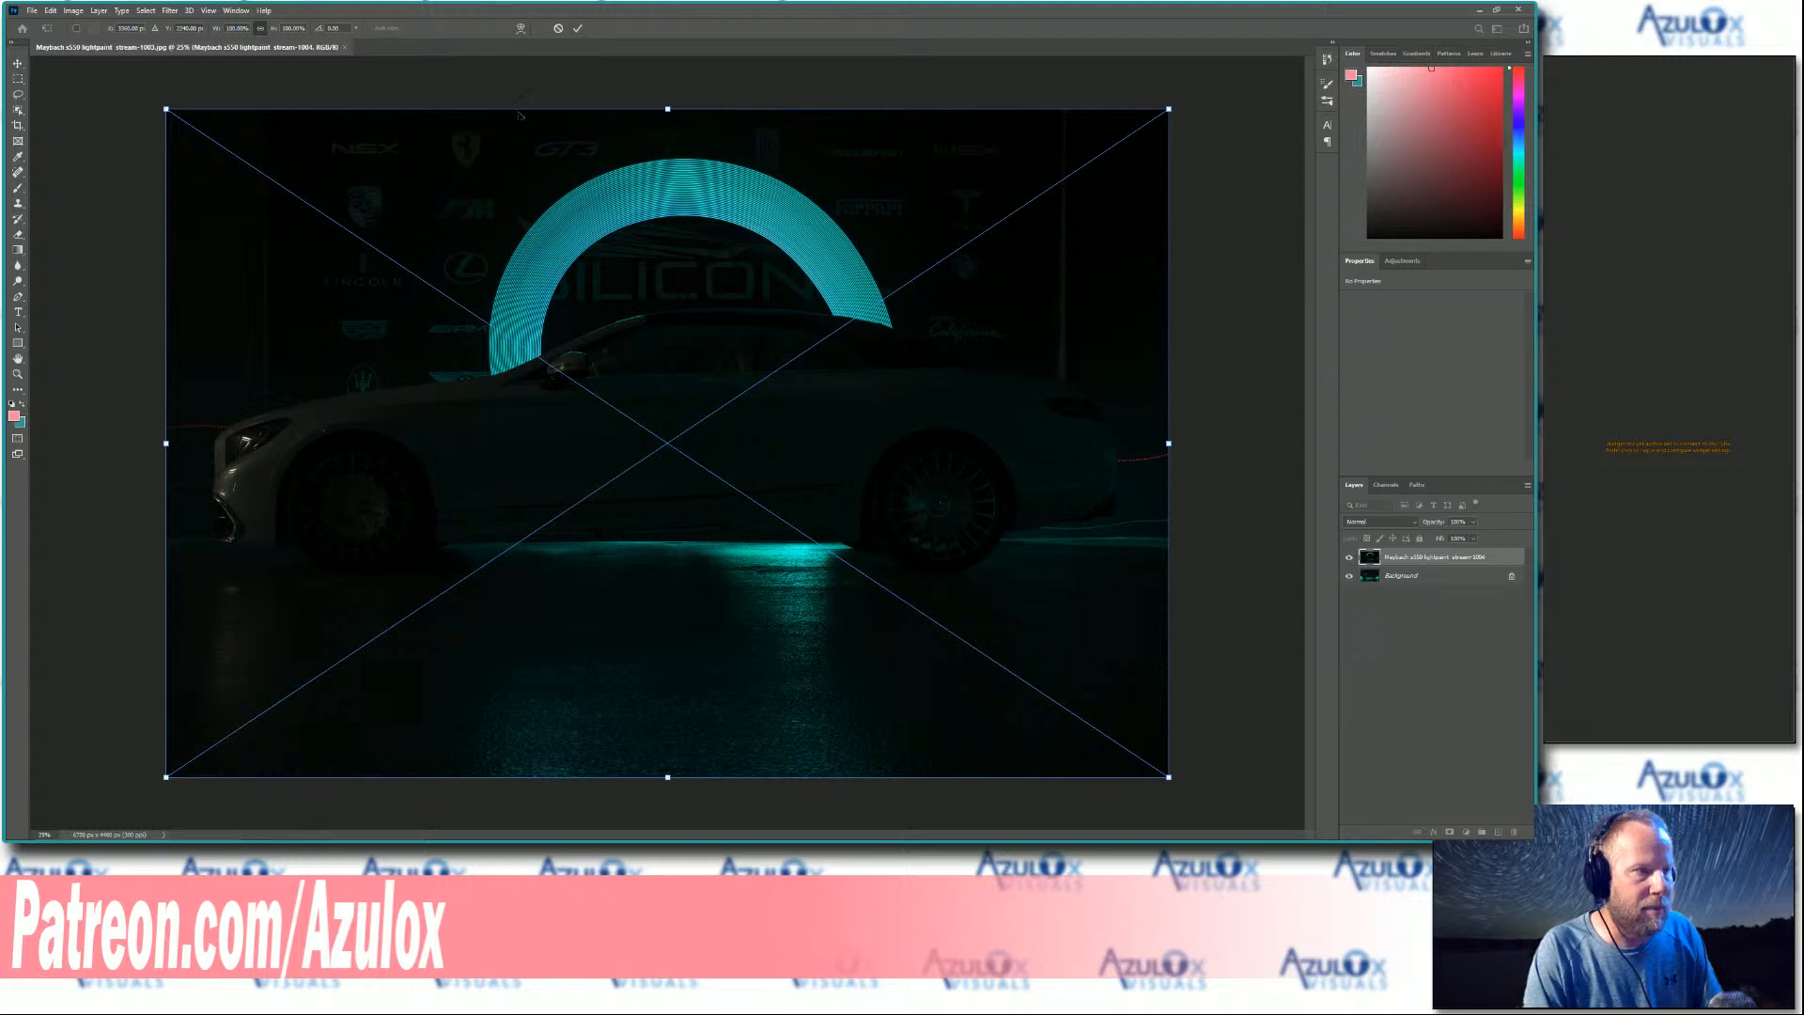
{"action": "left_click", "coordinate": [577, 28]}
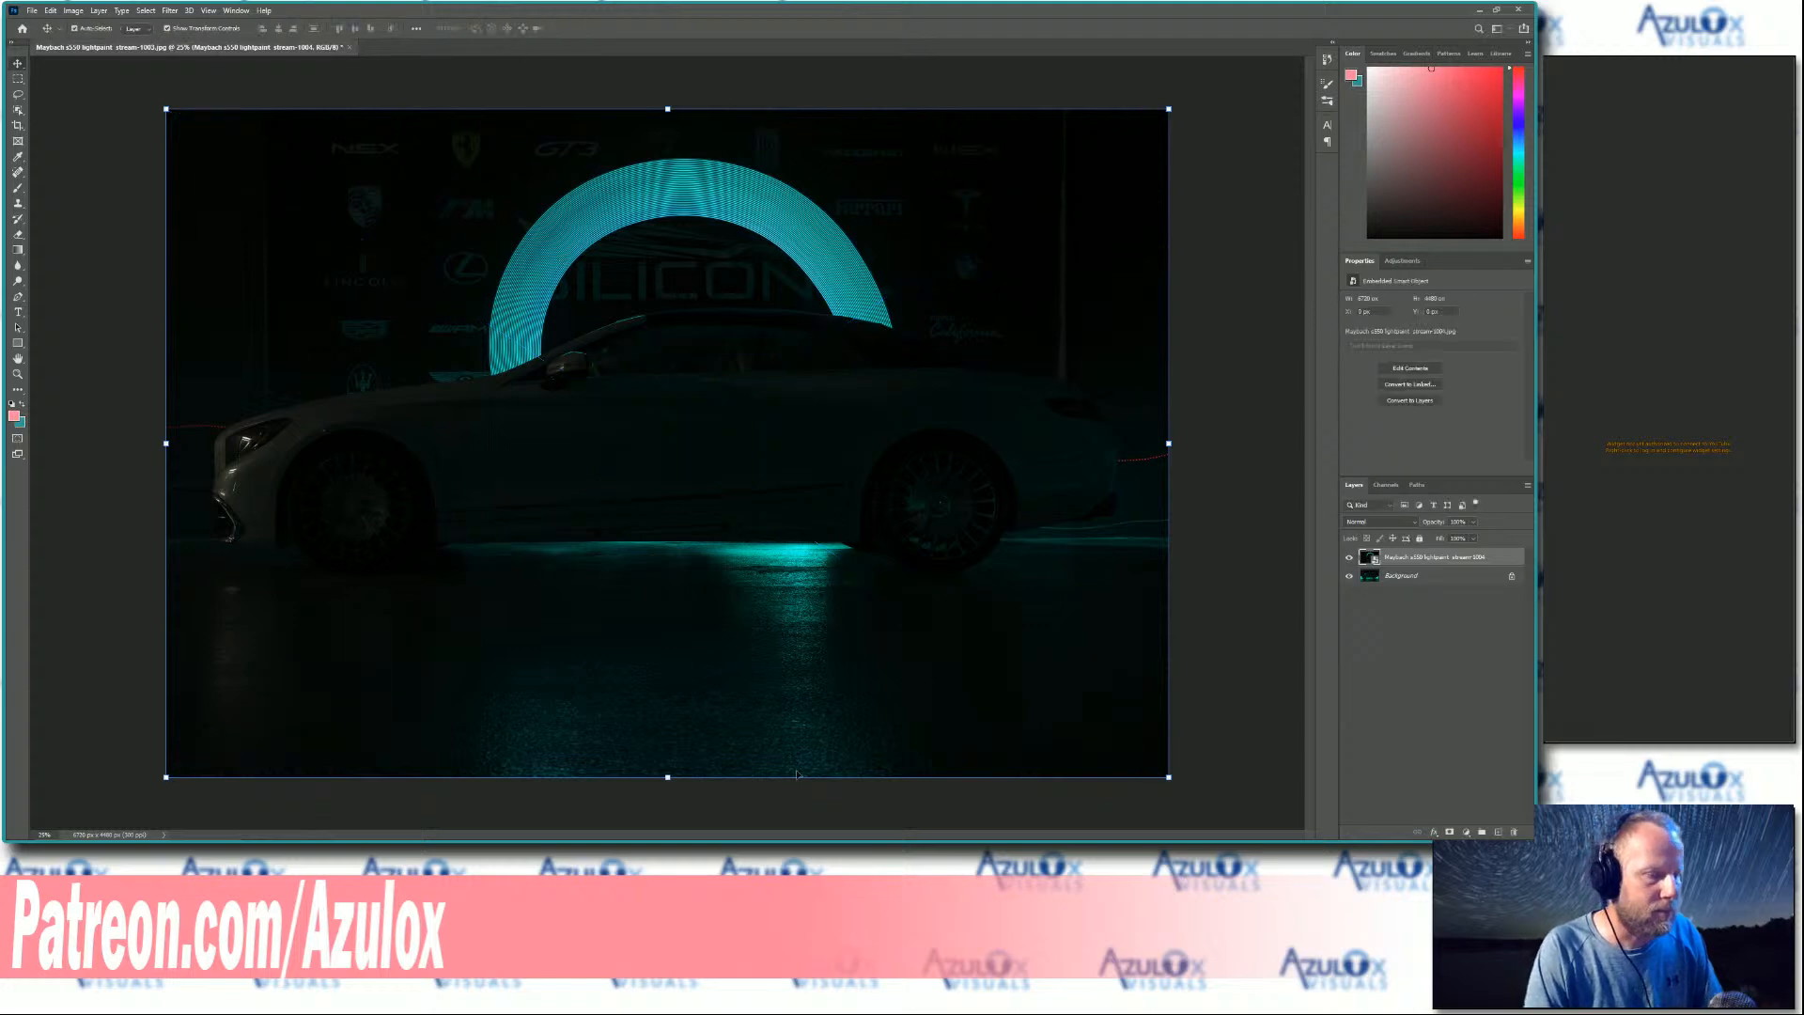
{"action": "key", "text": "alt+Tab"}
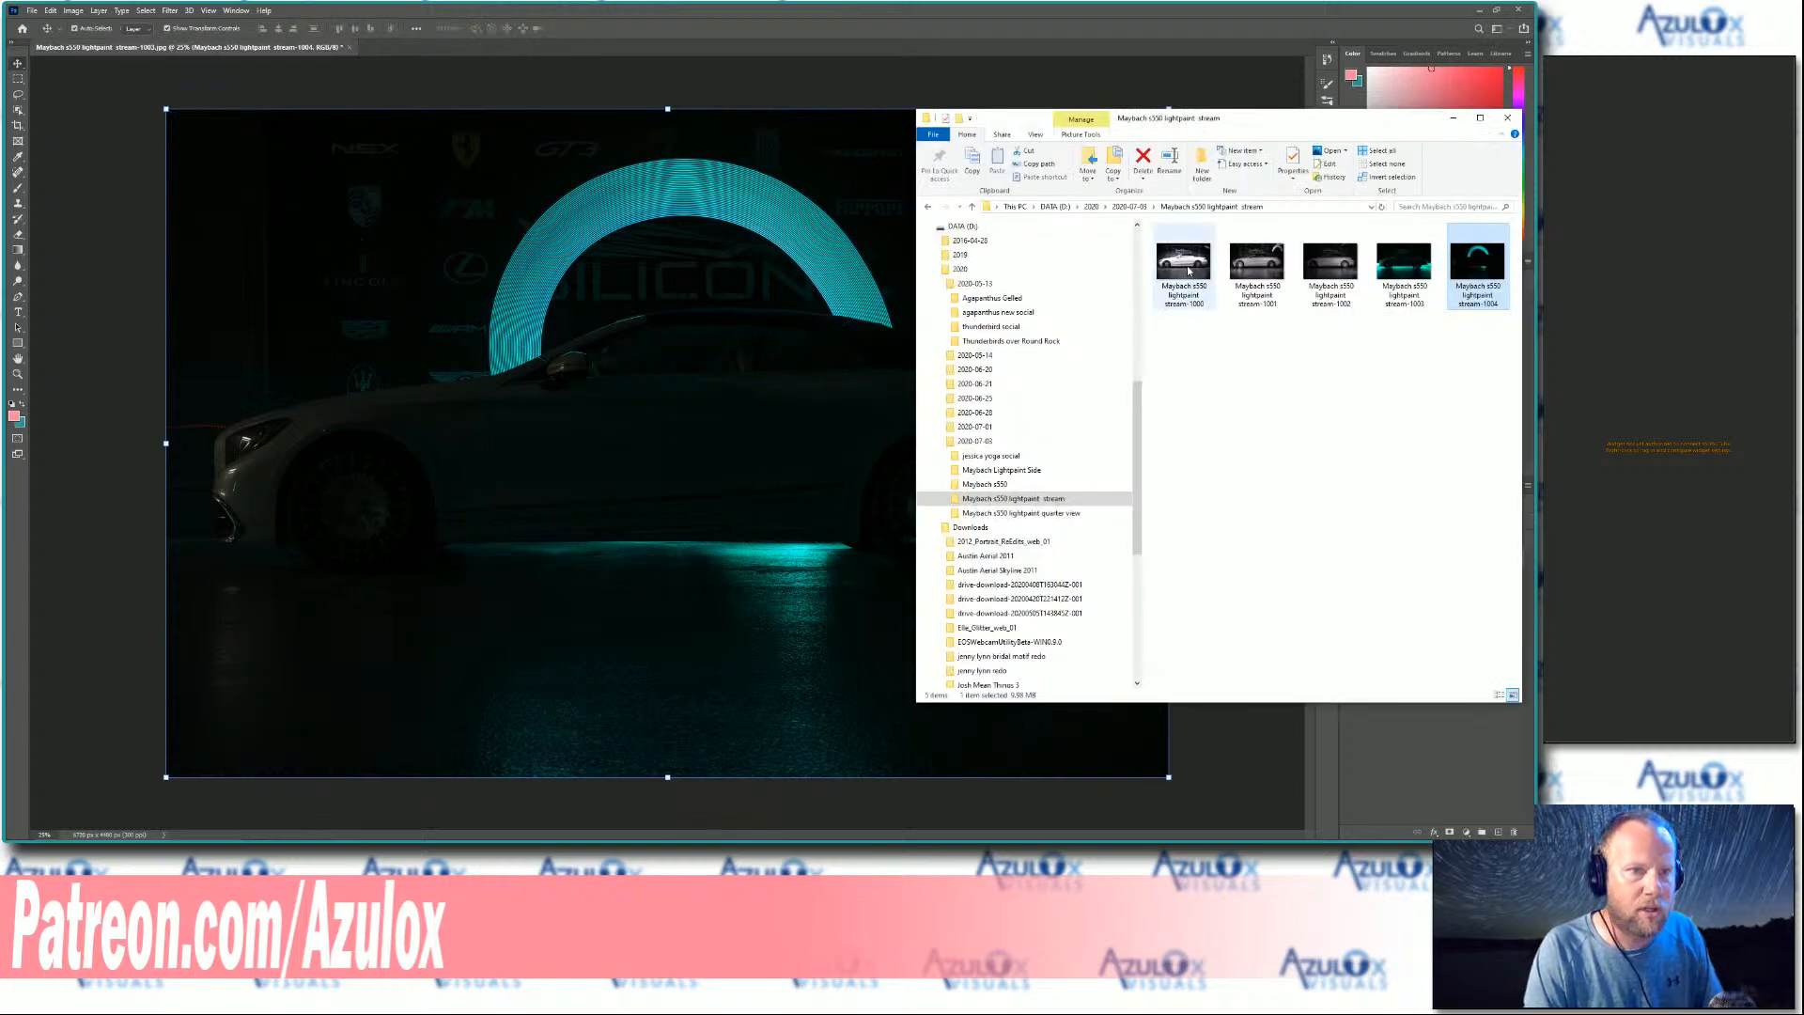
{"action": "left_click_drag", "start_coordinate": [1188, 271], "coordinate": [667, 345]}
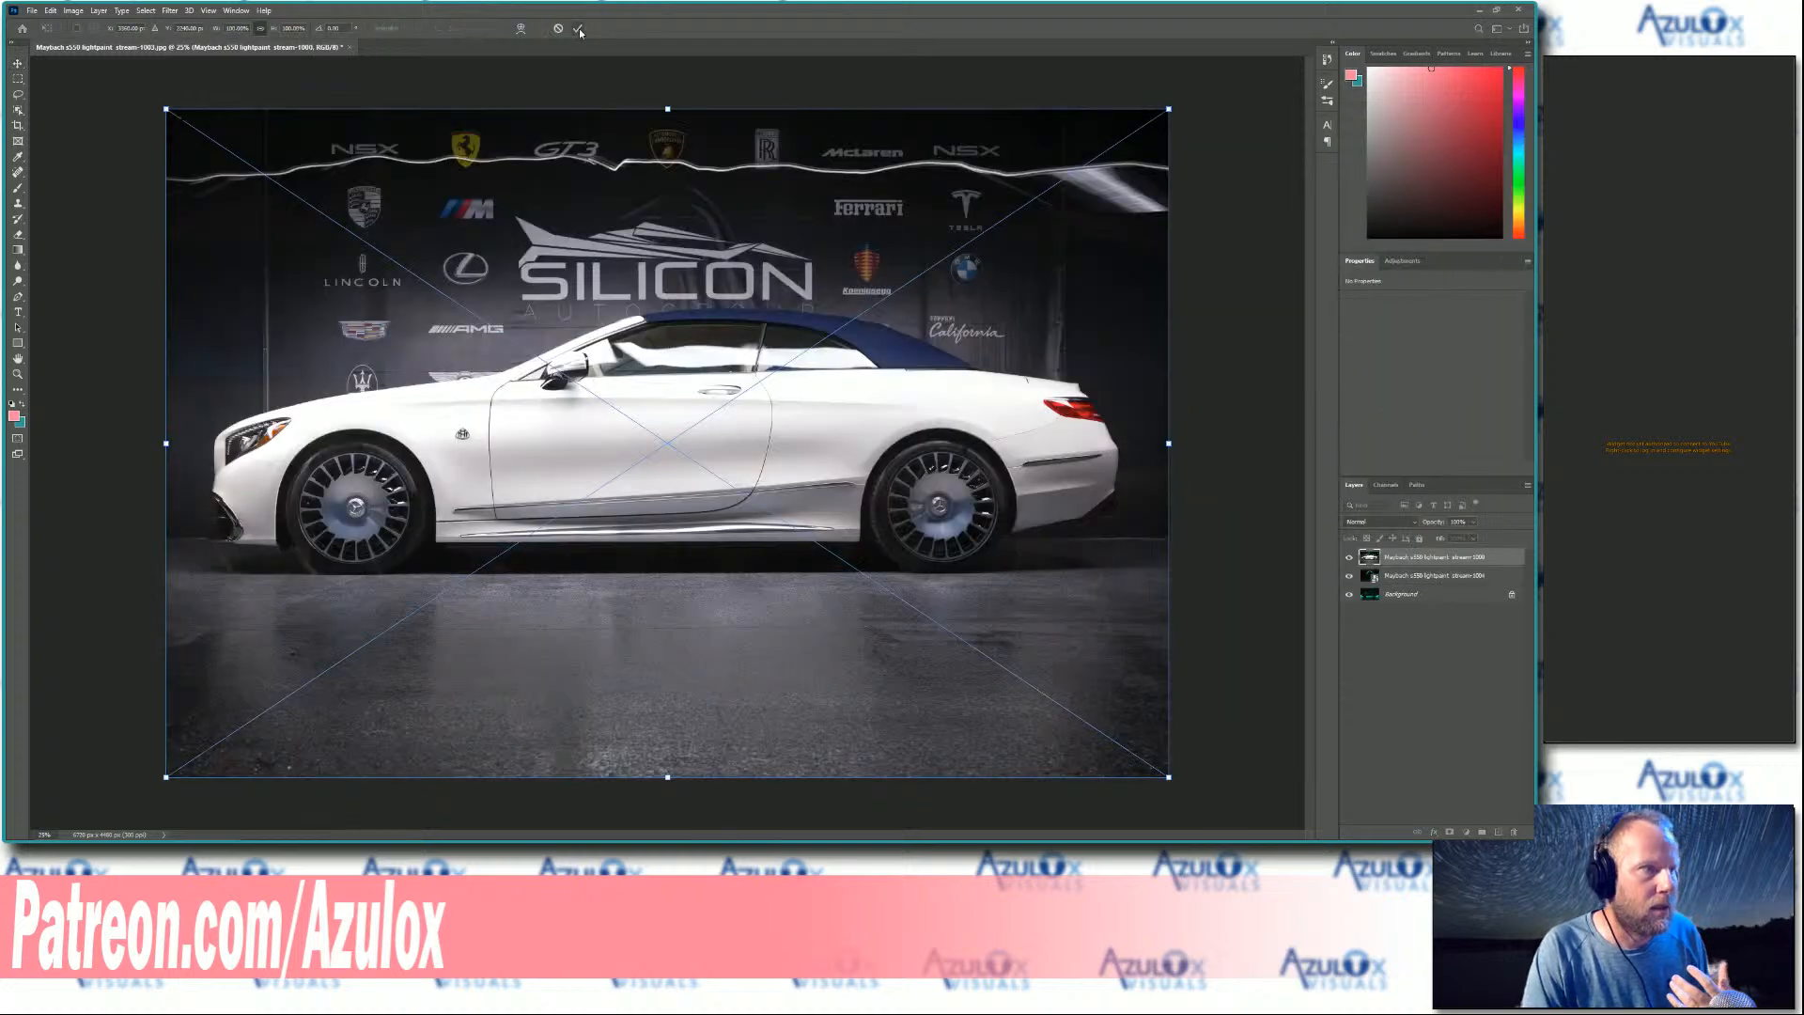
{"action": "left_click", "coordinate": [576, 28]}
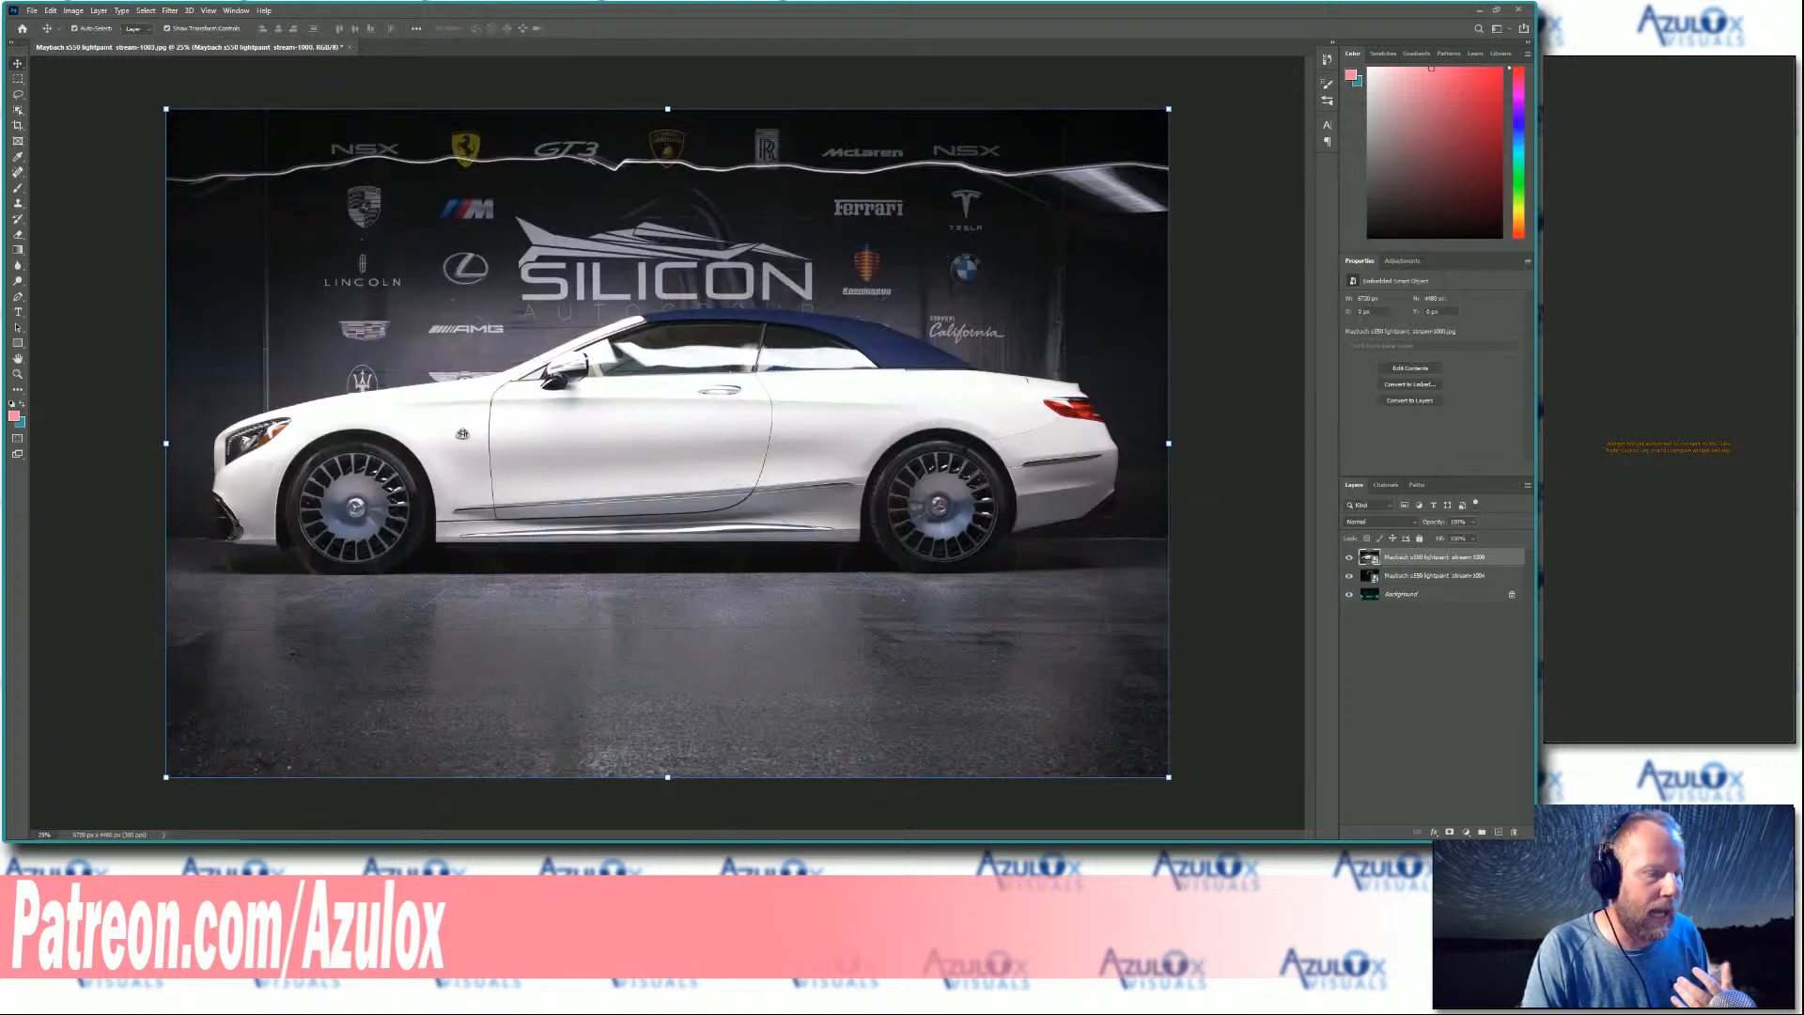
- Add the exported images ending in 1001 and 1002 as further full-canvas layers on top of the stack
{"action": "key", "text": "alt+Tab"}
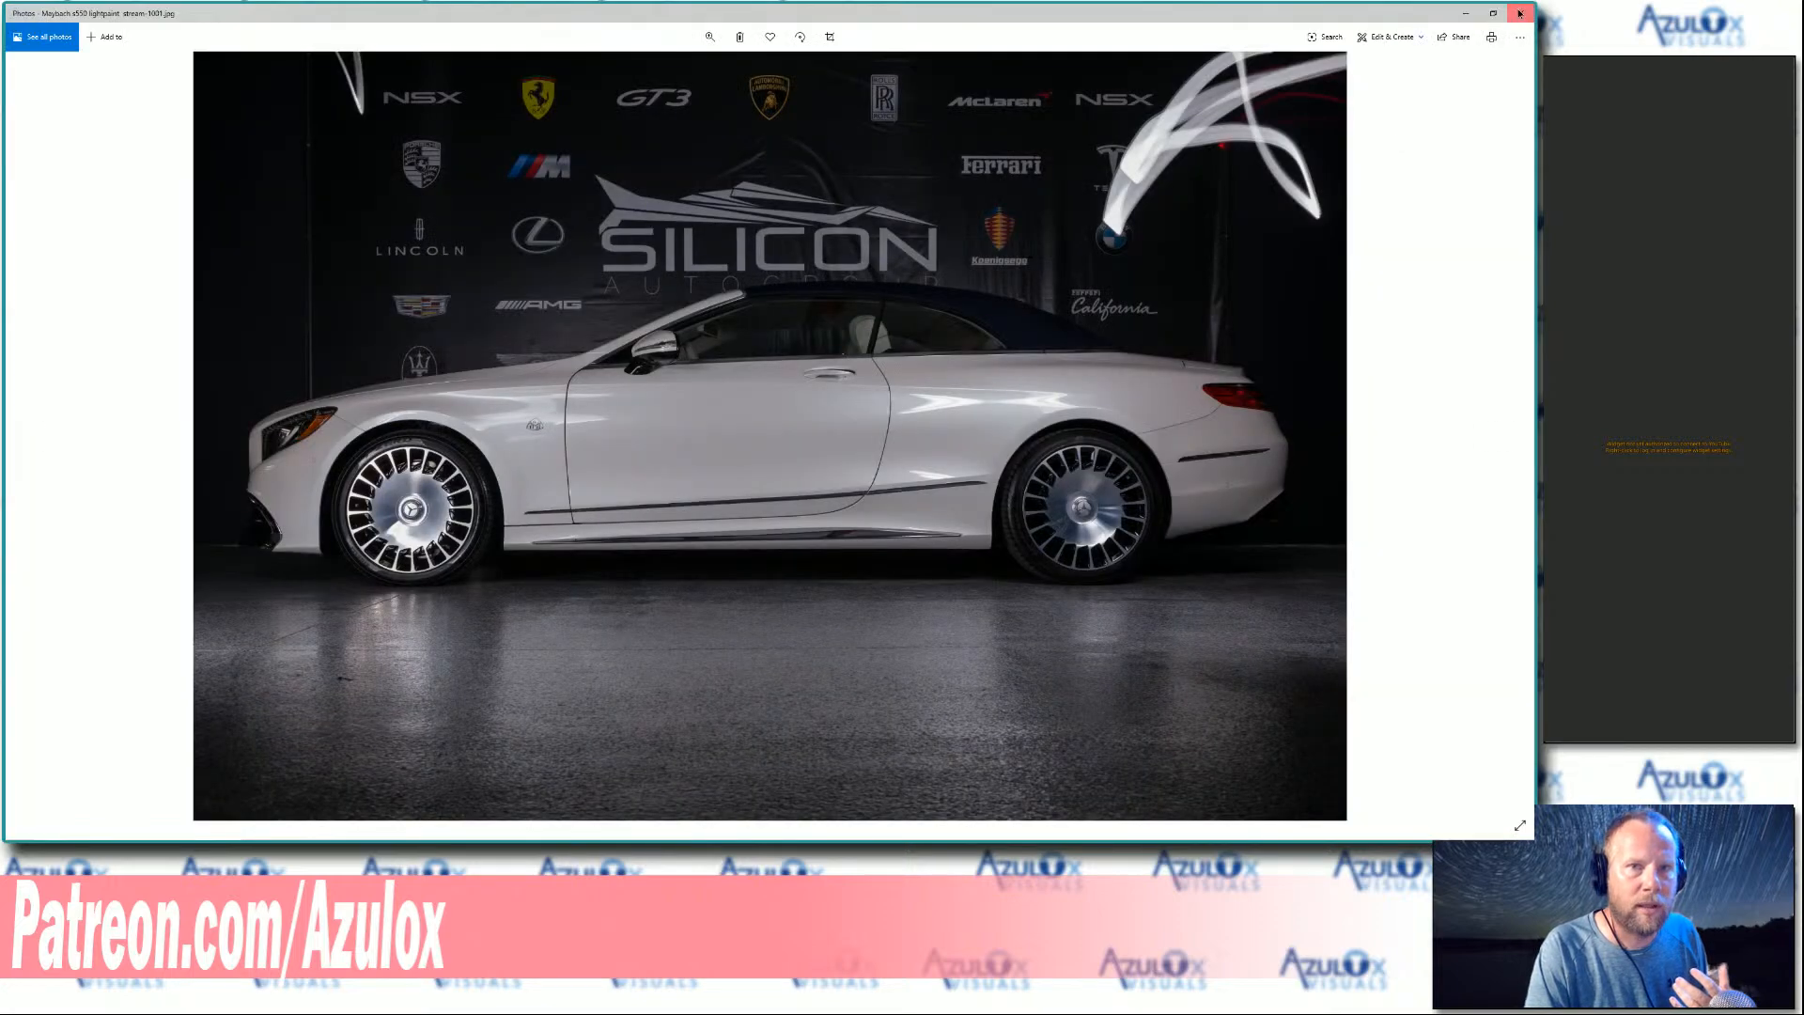
{"action": "left_click", "coordinate": [1519, 13]}
{"action": "left_click", "coordinate": [719, 375]}
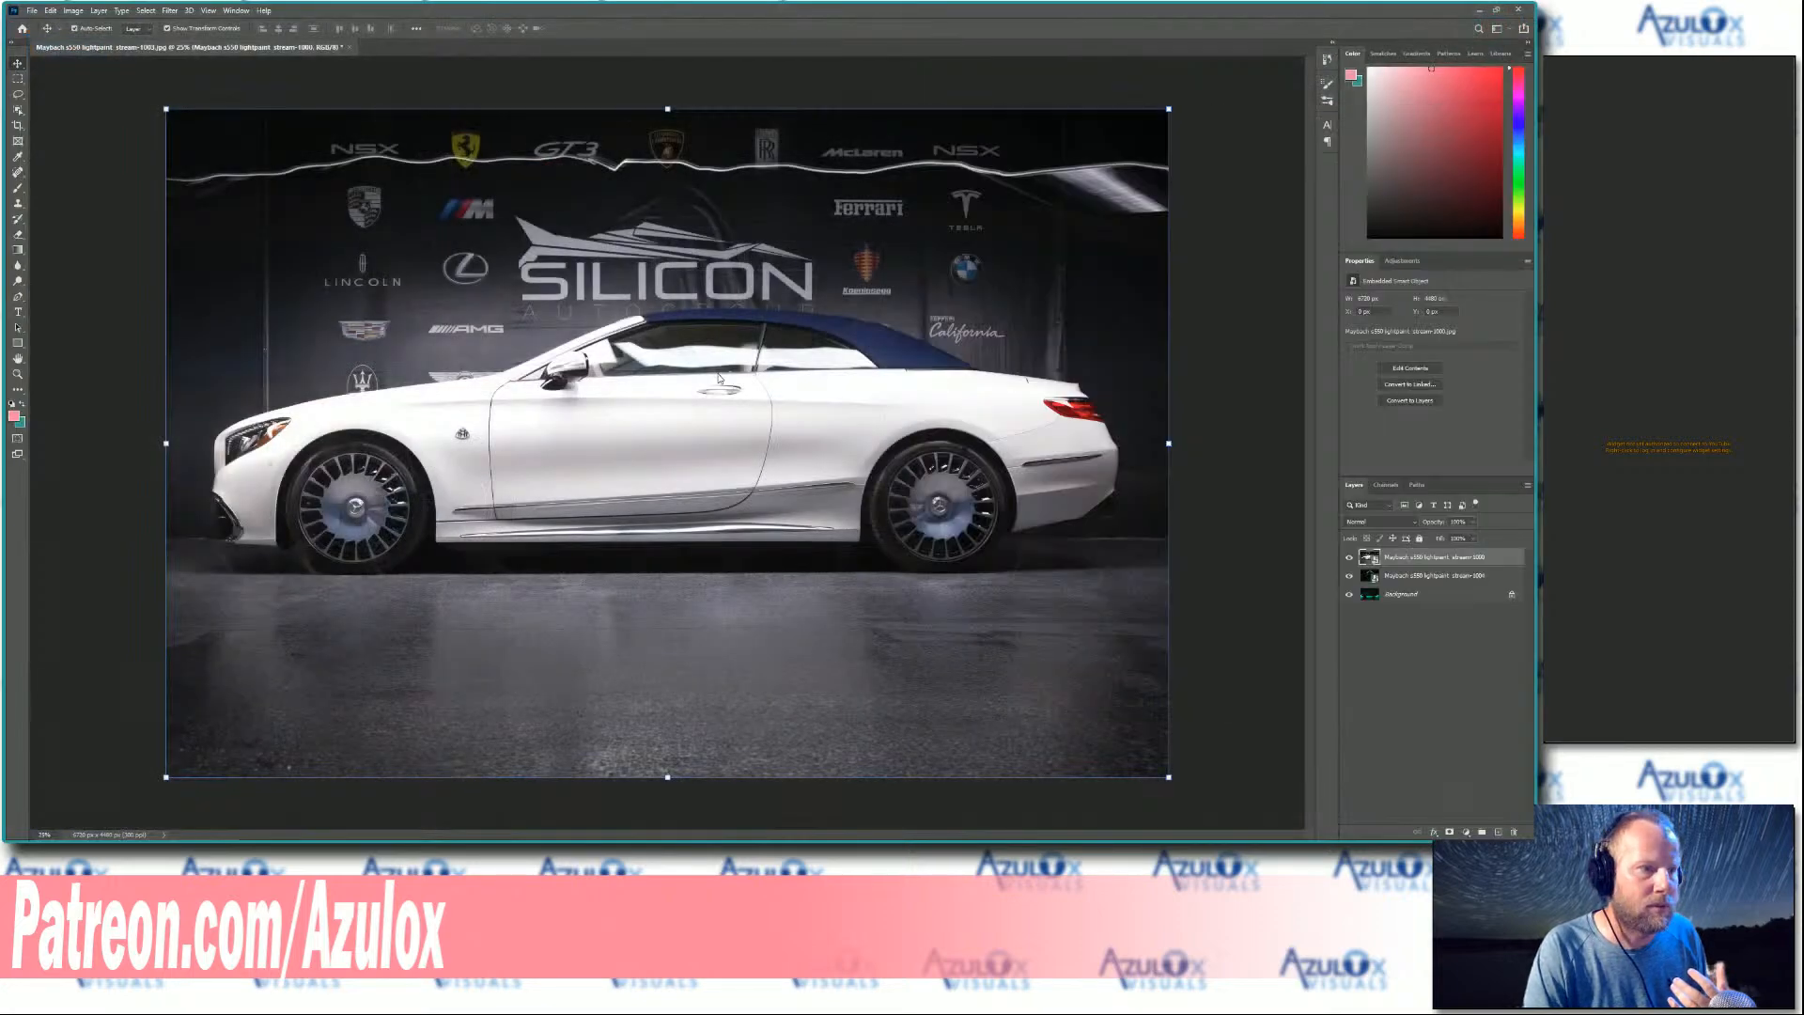
{"action": "left_click_drag", "start_coordinate": [719, 376], "coordinate": [617, 162]}
{"action": "left_click", "coordinate": [578, 28]}
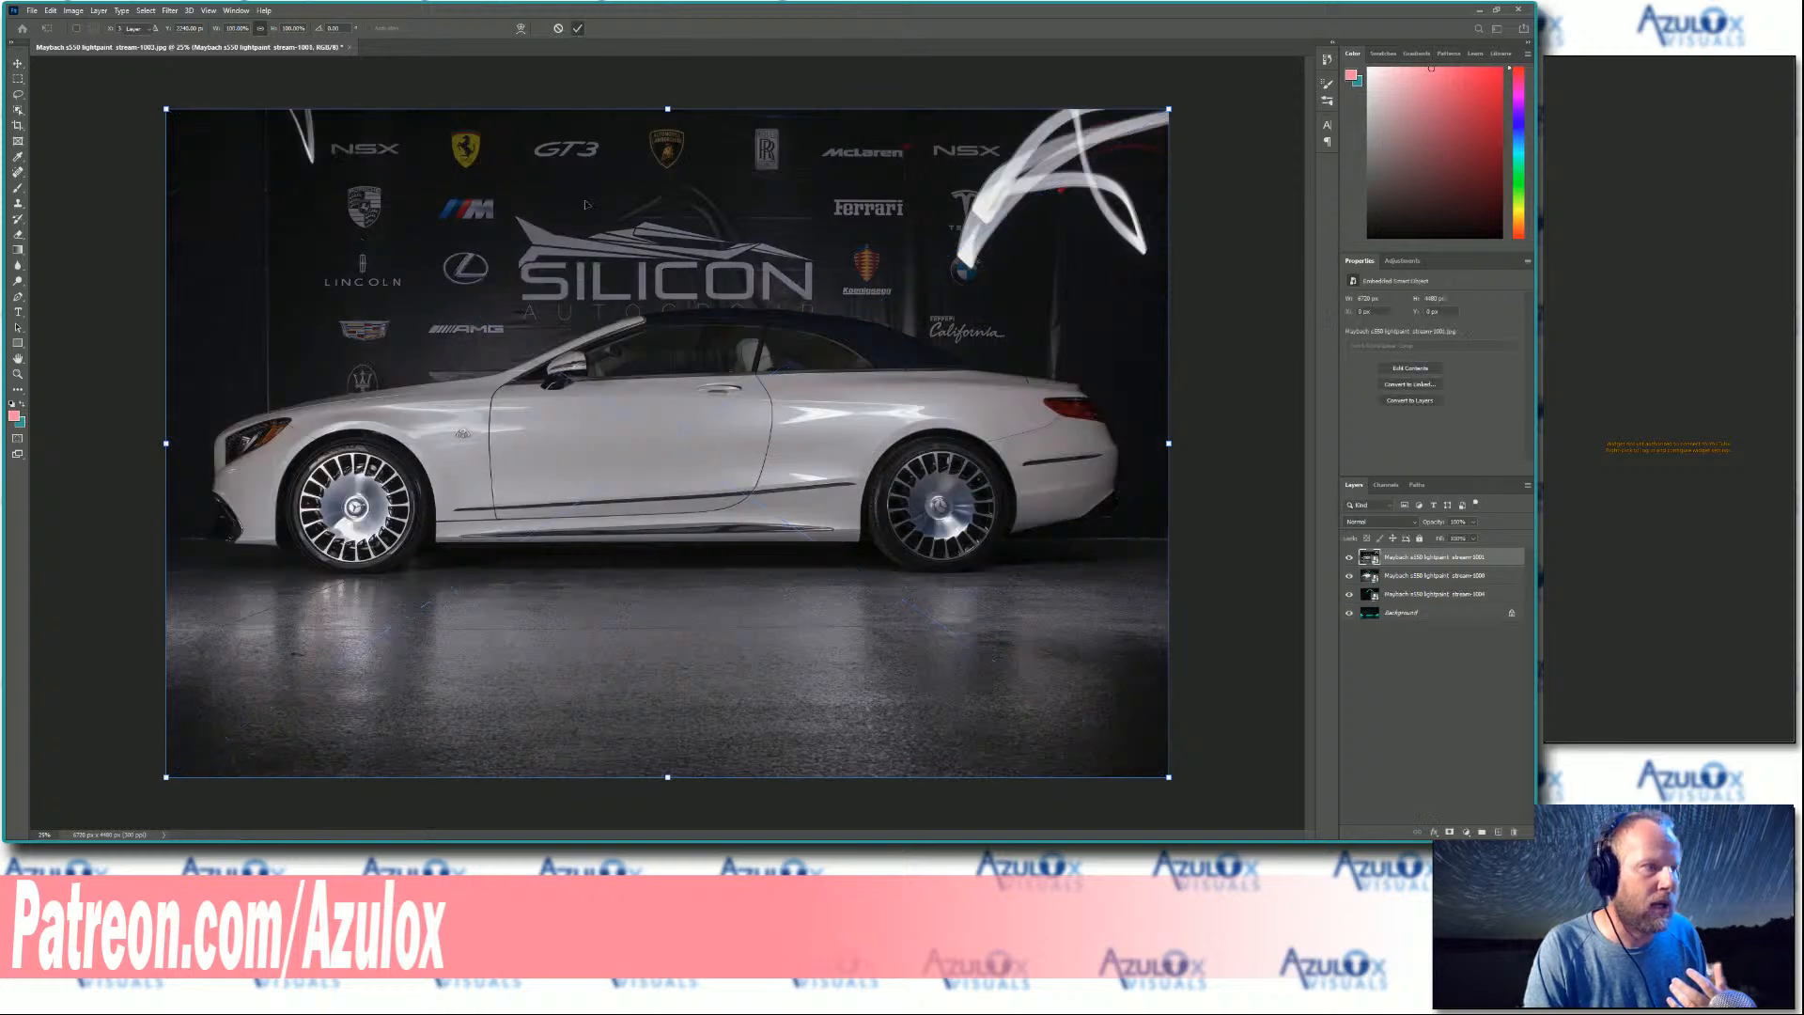
{"action": "key", "text": "alt+Tab"}
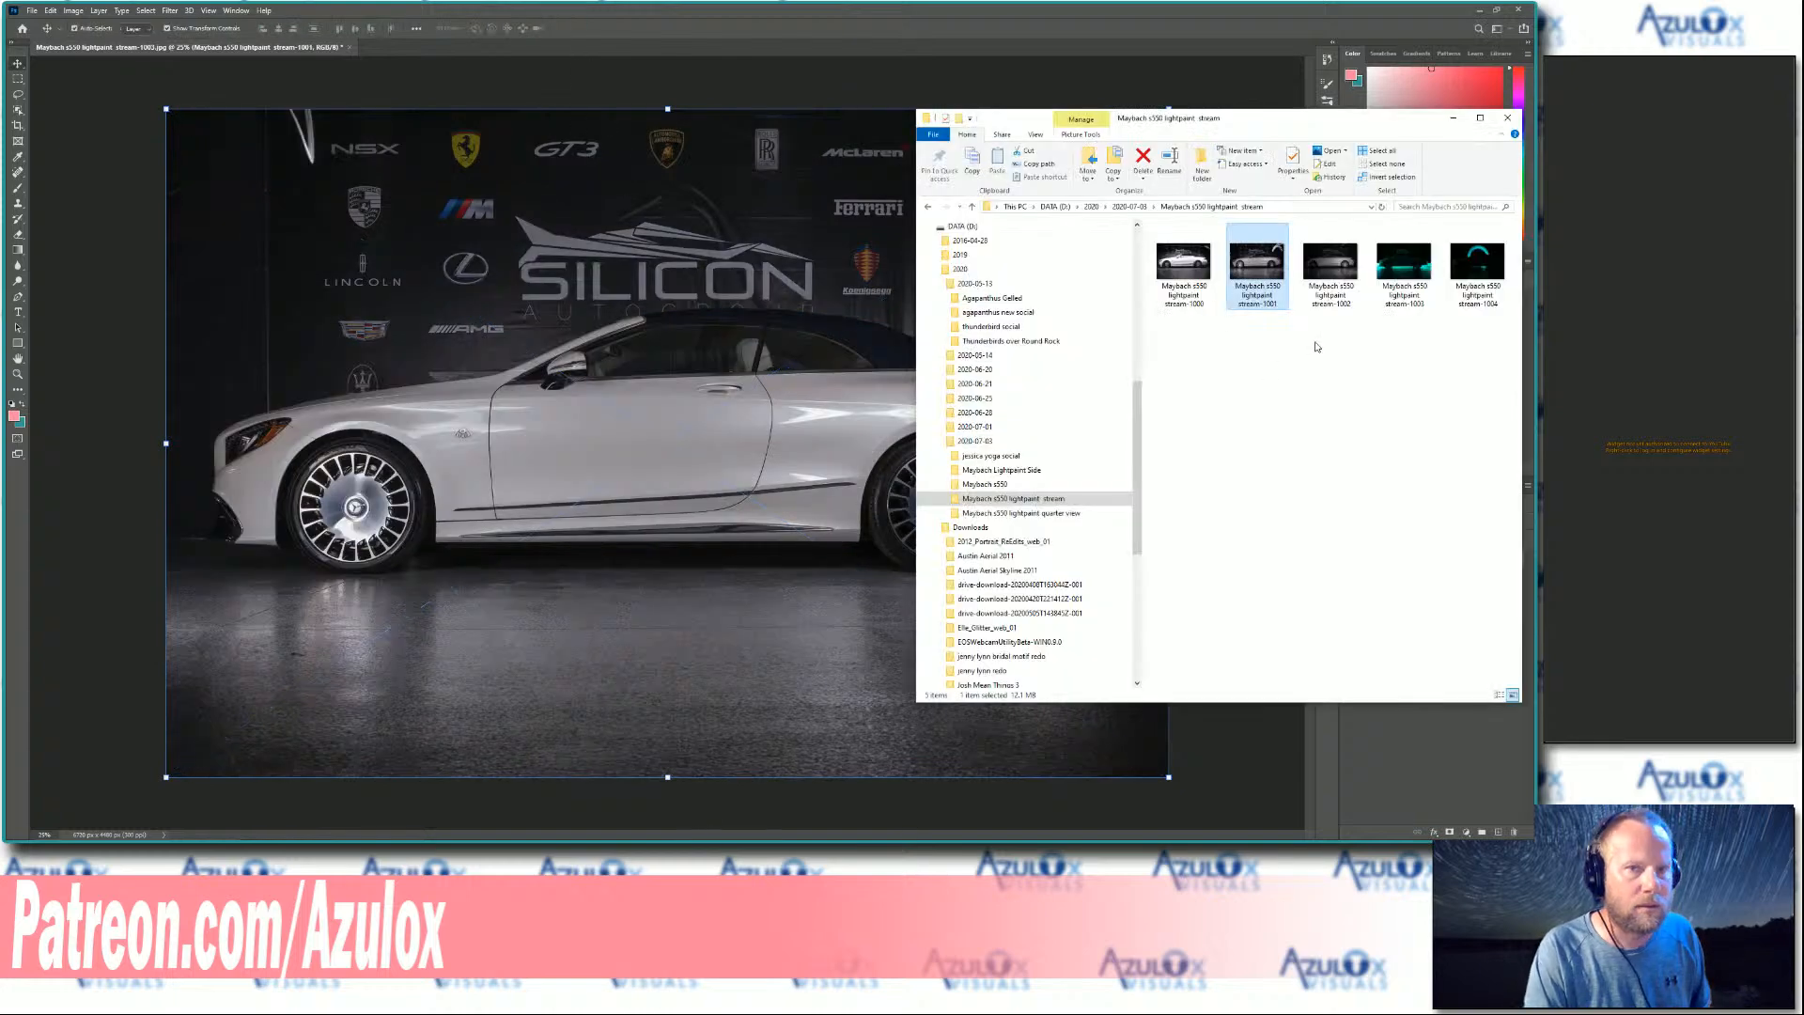
{"action": "left_click_drag", "start_coordinate": [1330, 268], "coordinate": [644, 329]}
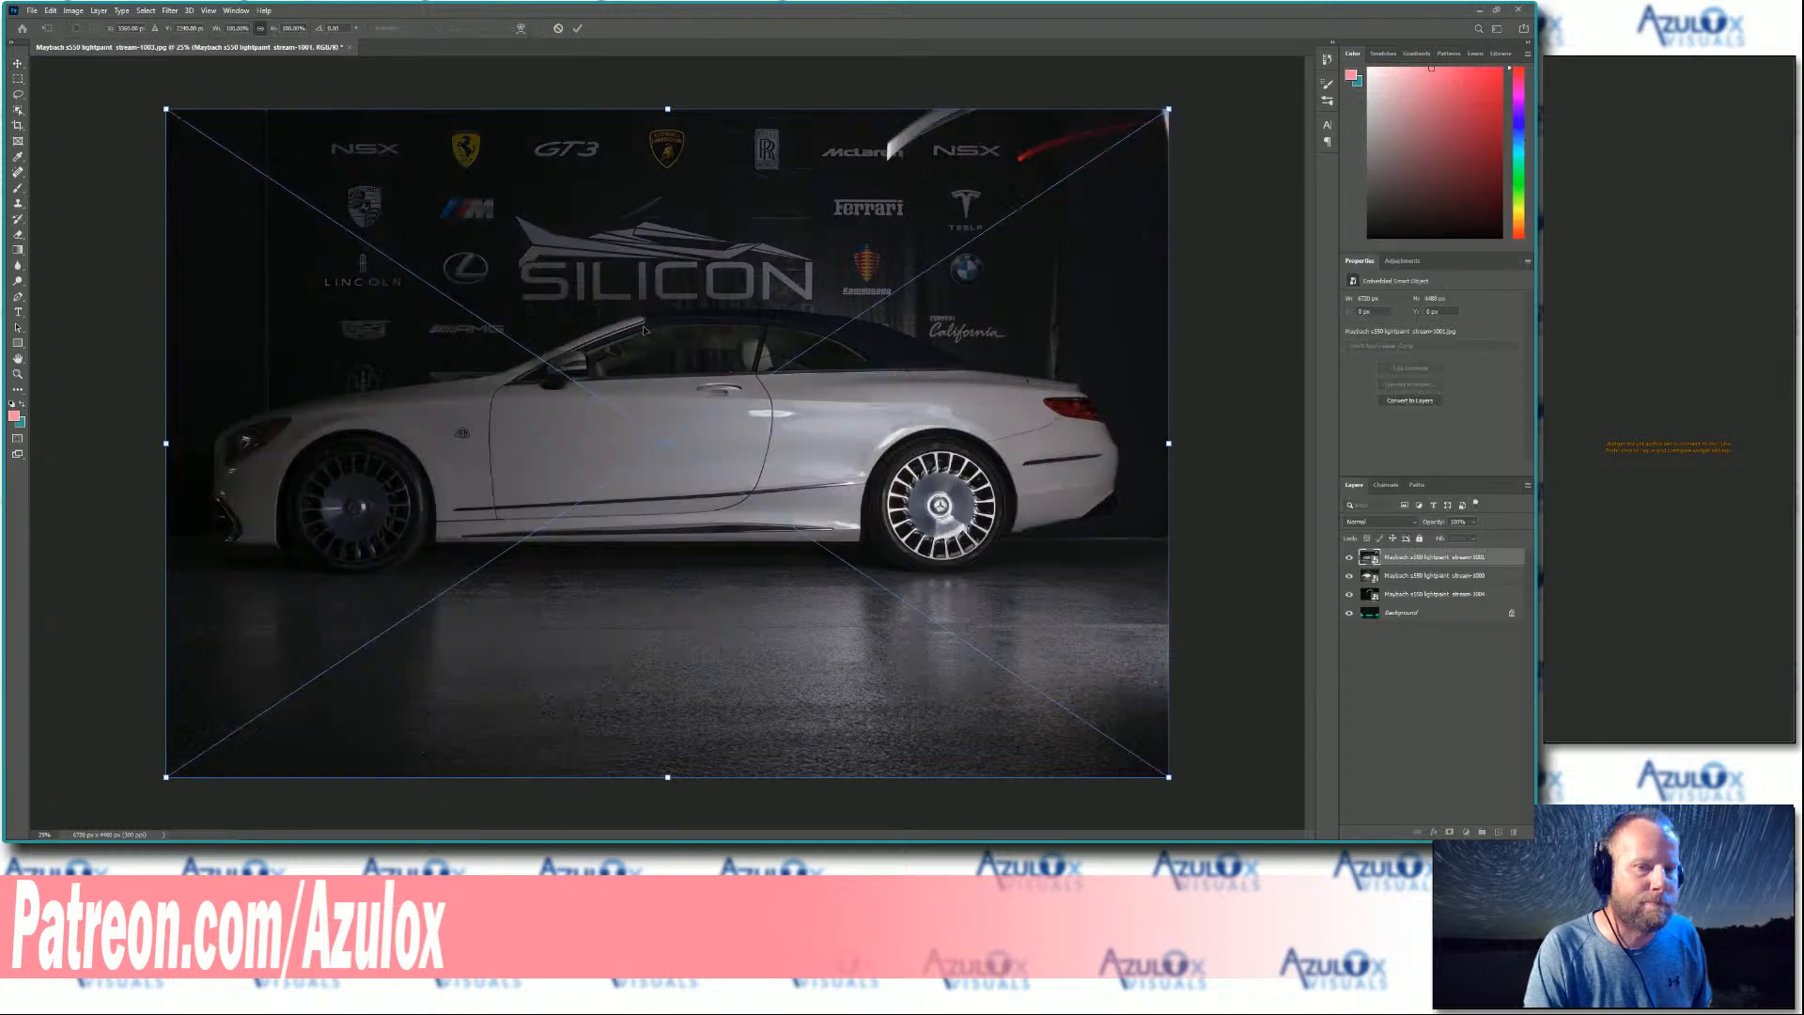
{"action": "left_click", "coordinate": [578, 28]}
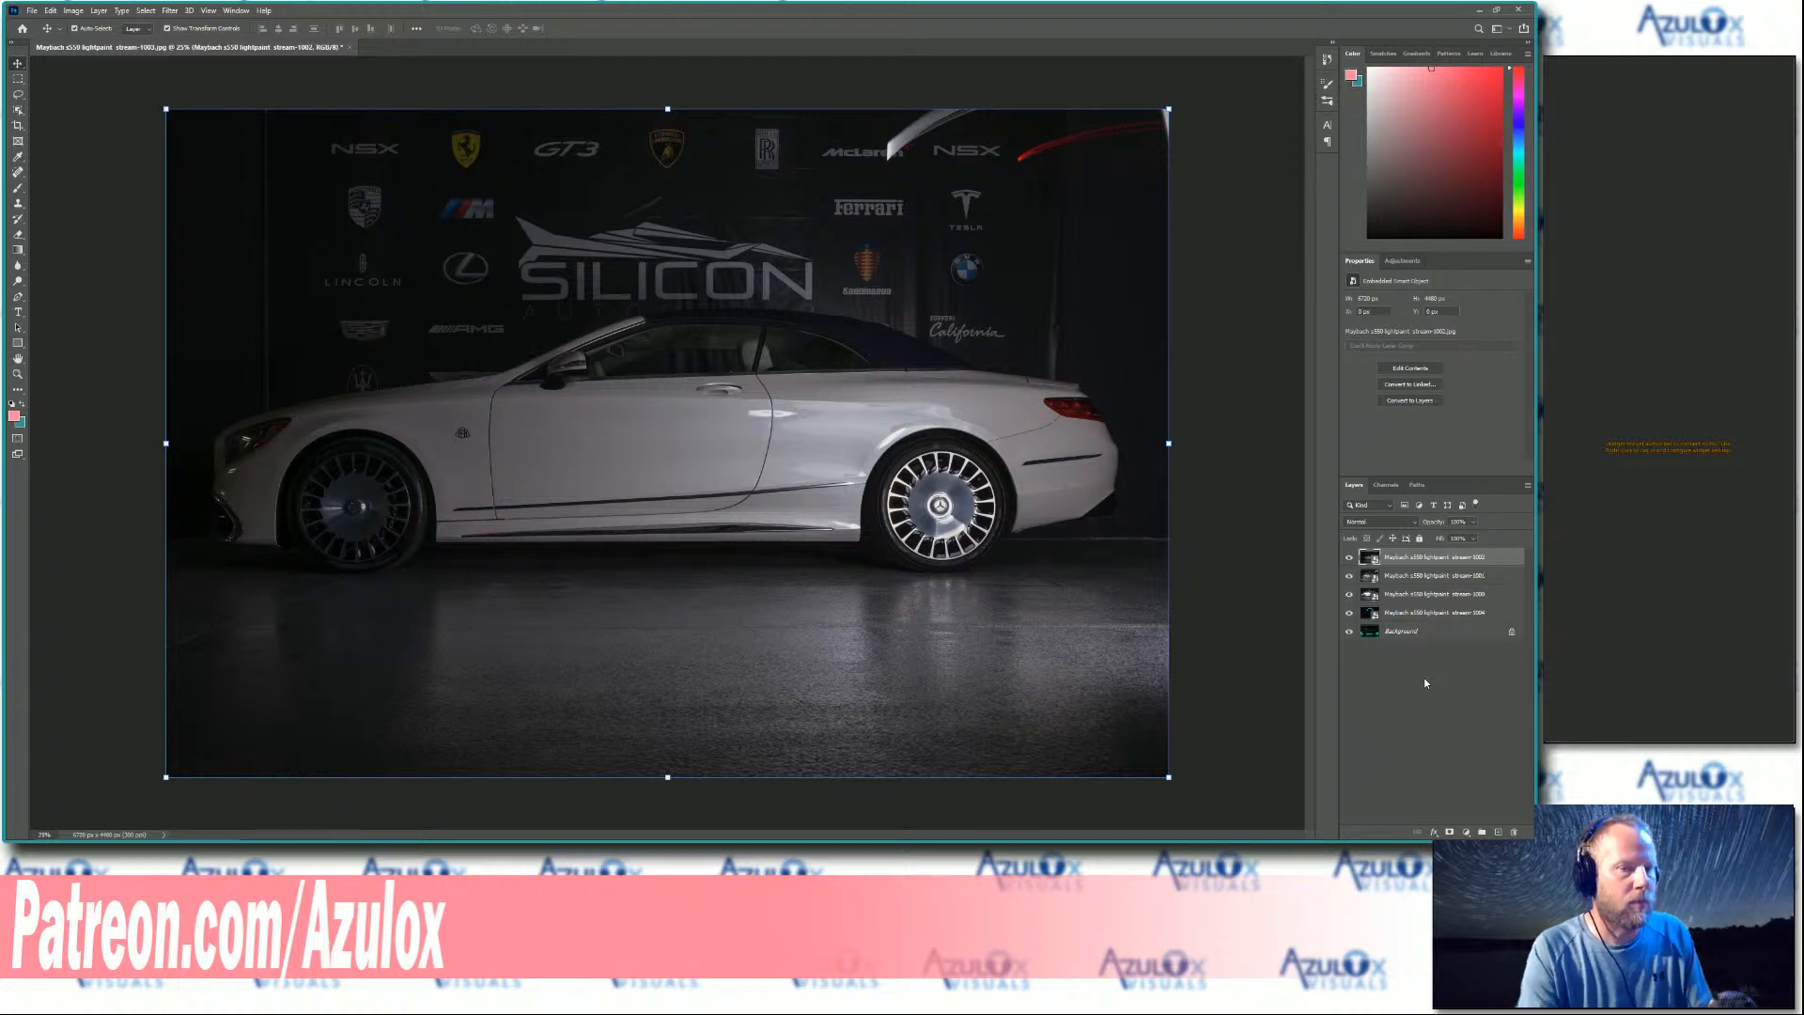
- Hide the layers ending in 1002, 1001 and 1000, and toggle the 1004 layer to compare it with the background
{"action": "left_click", "coordinate": [1349, 557]}
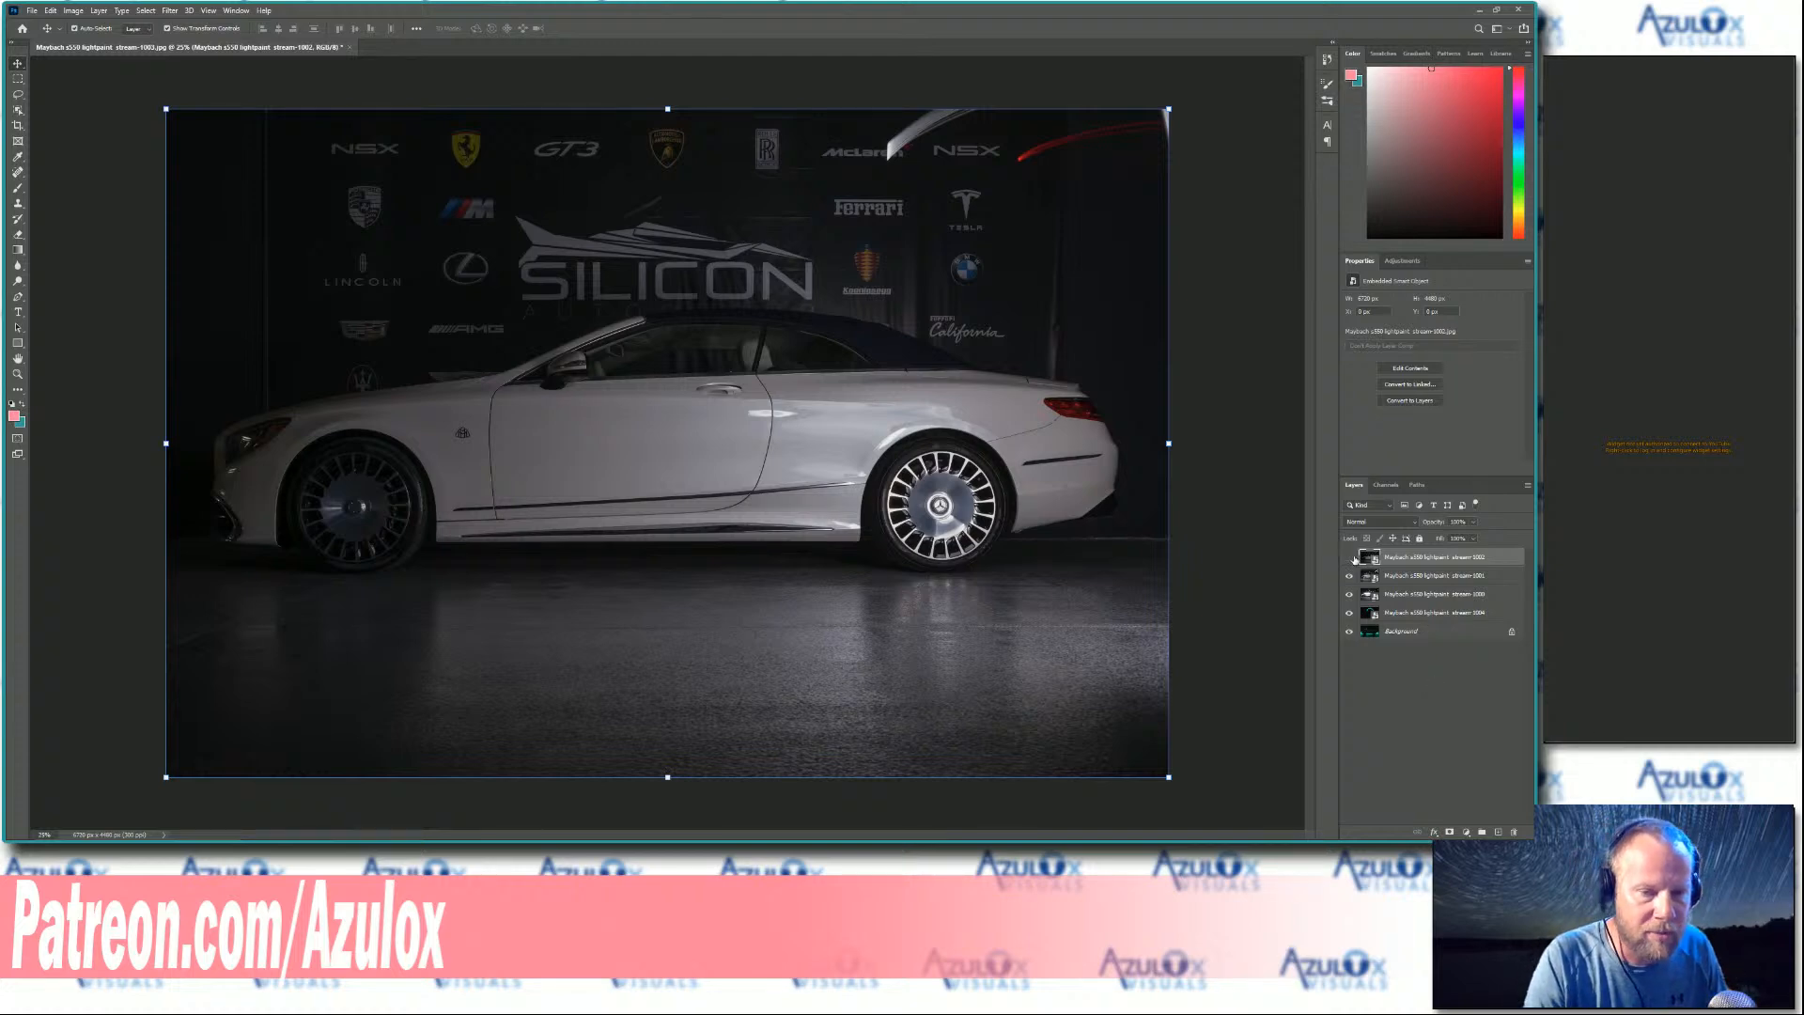
{"action": "left_click", "coordinate": [1349, 575]}
{"action": "left_click", "coordinate": [1350, 594]}
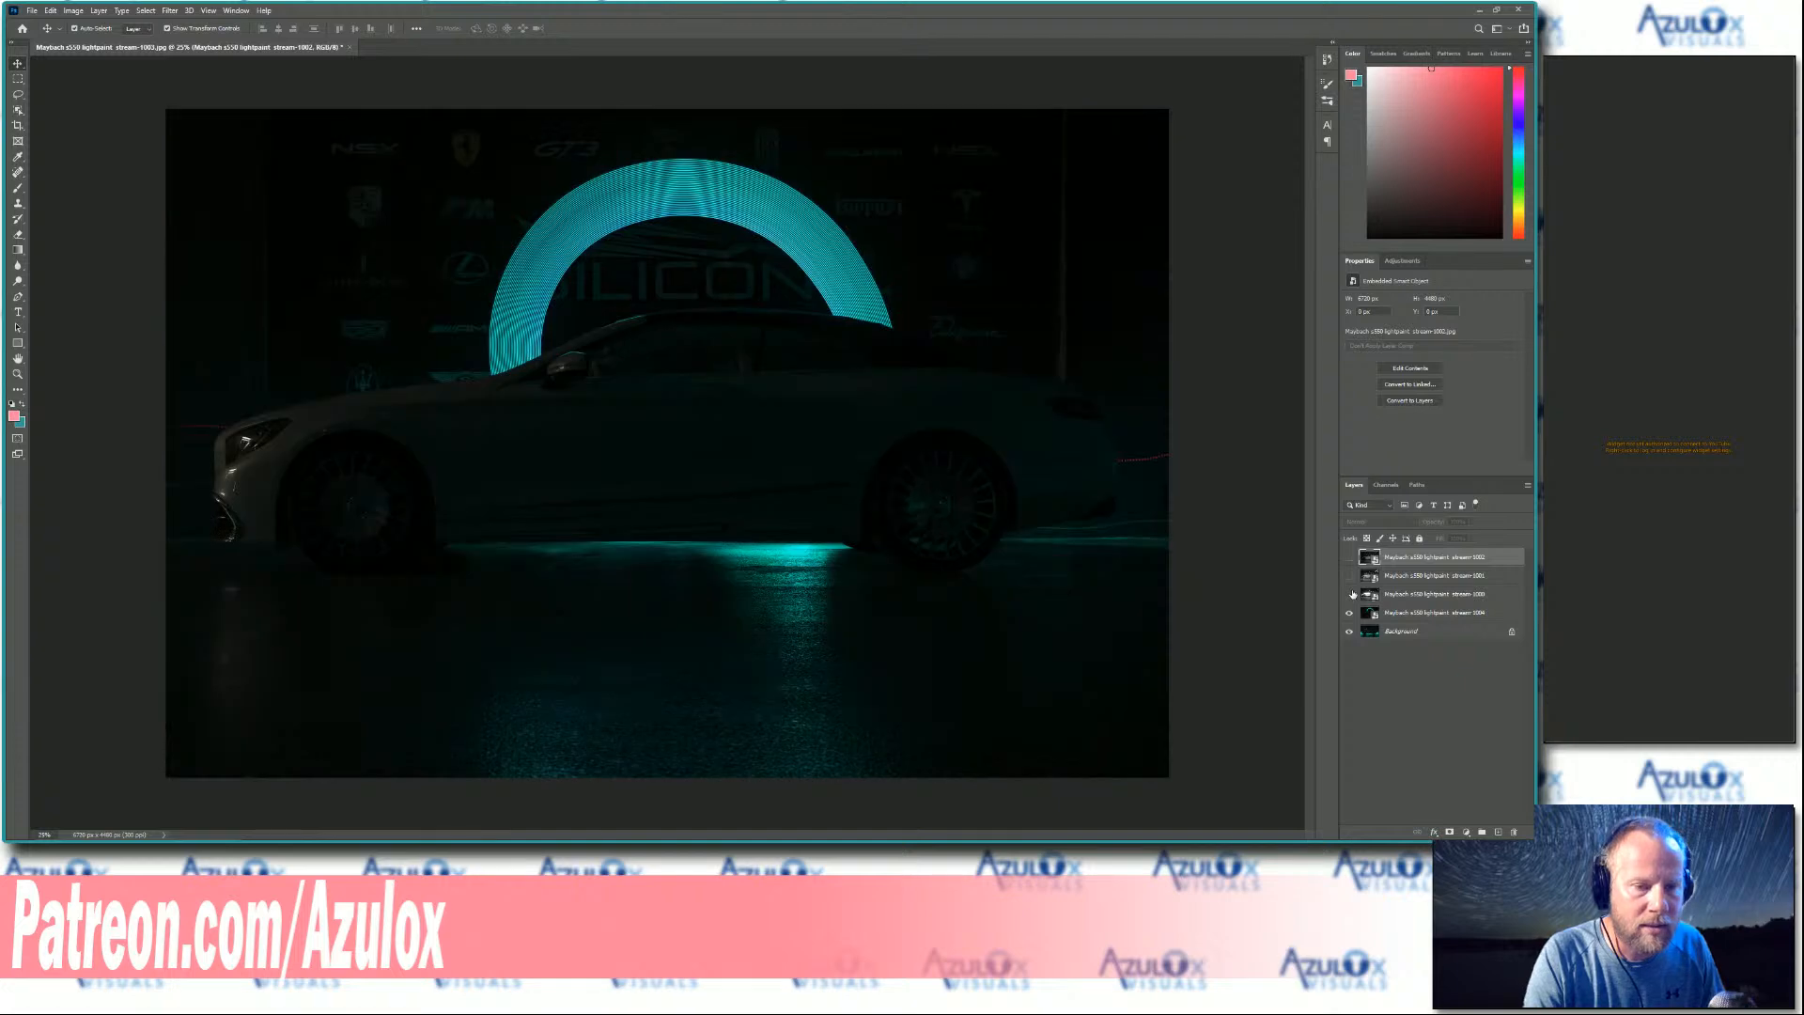
{"action": "left_click", "coordinate": [1391, 617]}
{"action": "left_click", "coordinate": [1350, 613]}
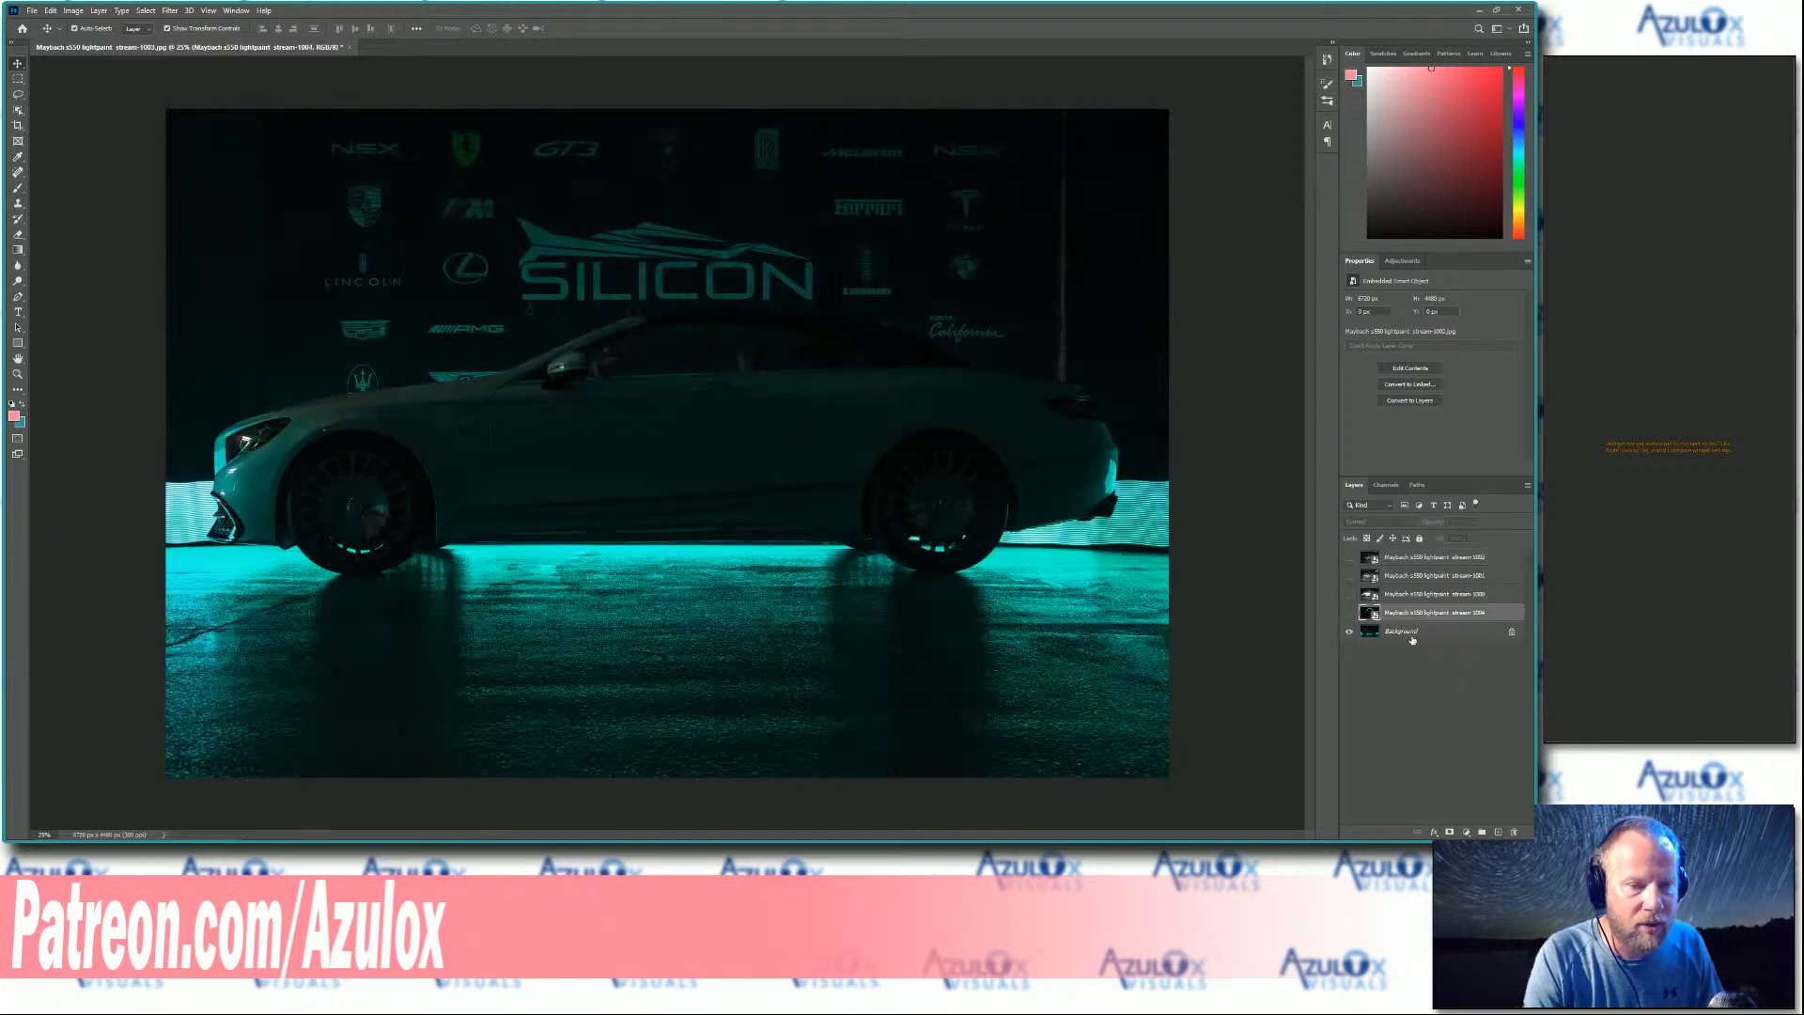
{"action": "left_click", "coordinate": [1349, 613]}
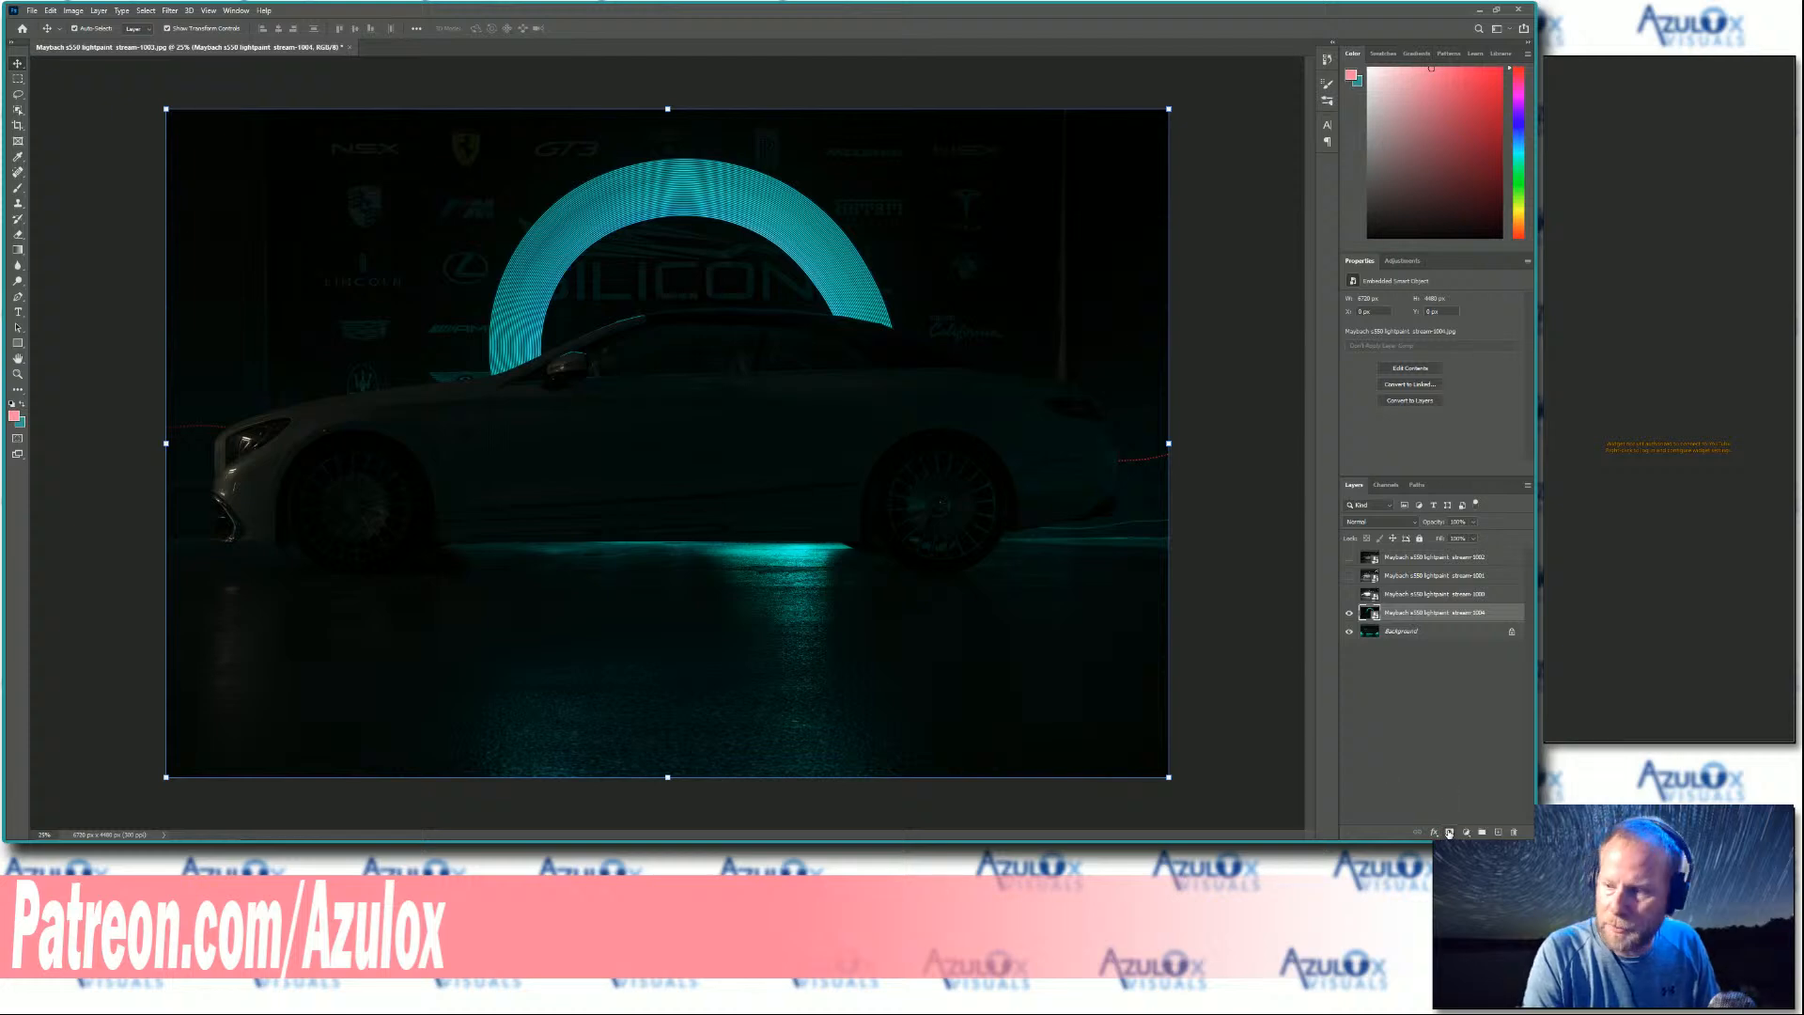
- Add a layer mask to the 1004 layer and paint the floor black with a large soft brush to reveal the teal-lit ground
{"action": "left_click", "coordinate": [1450, 833]}
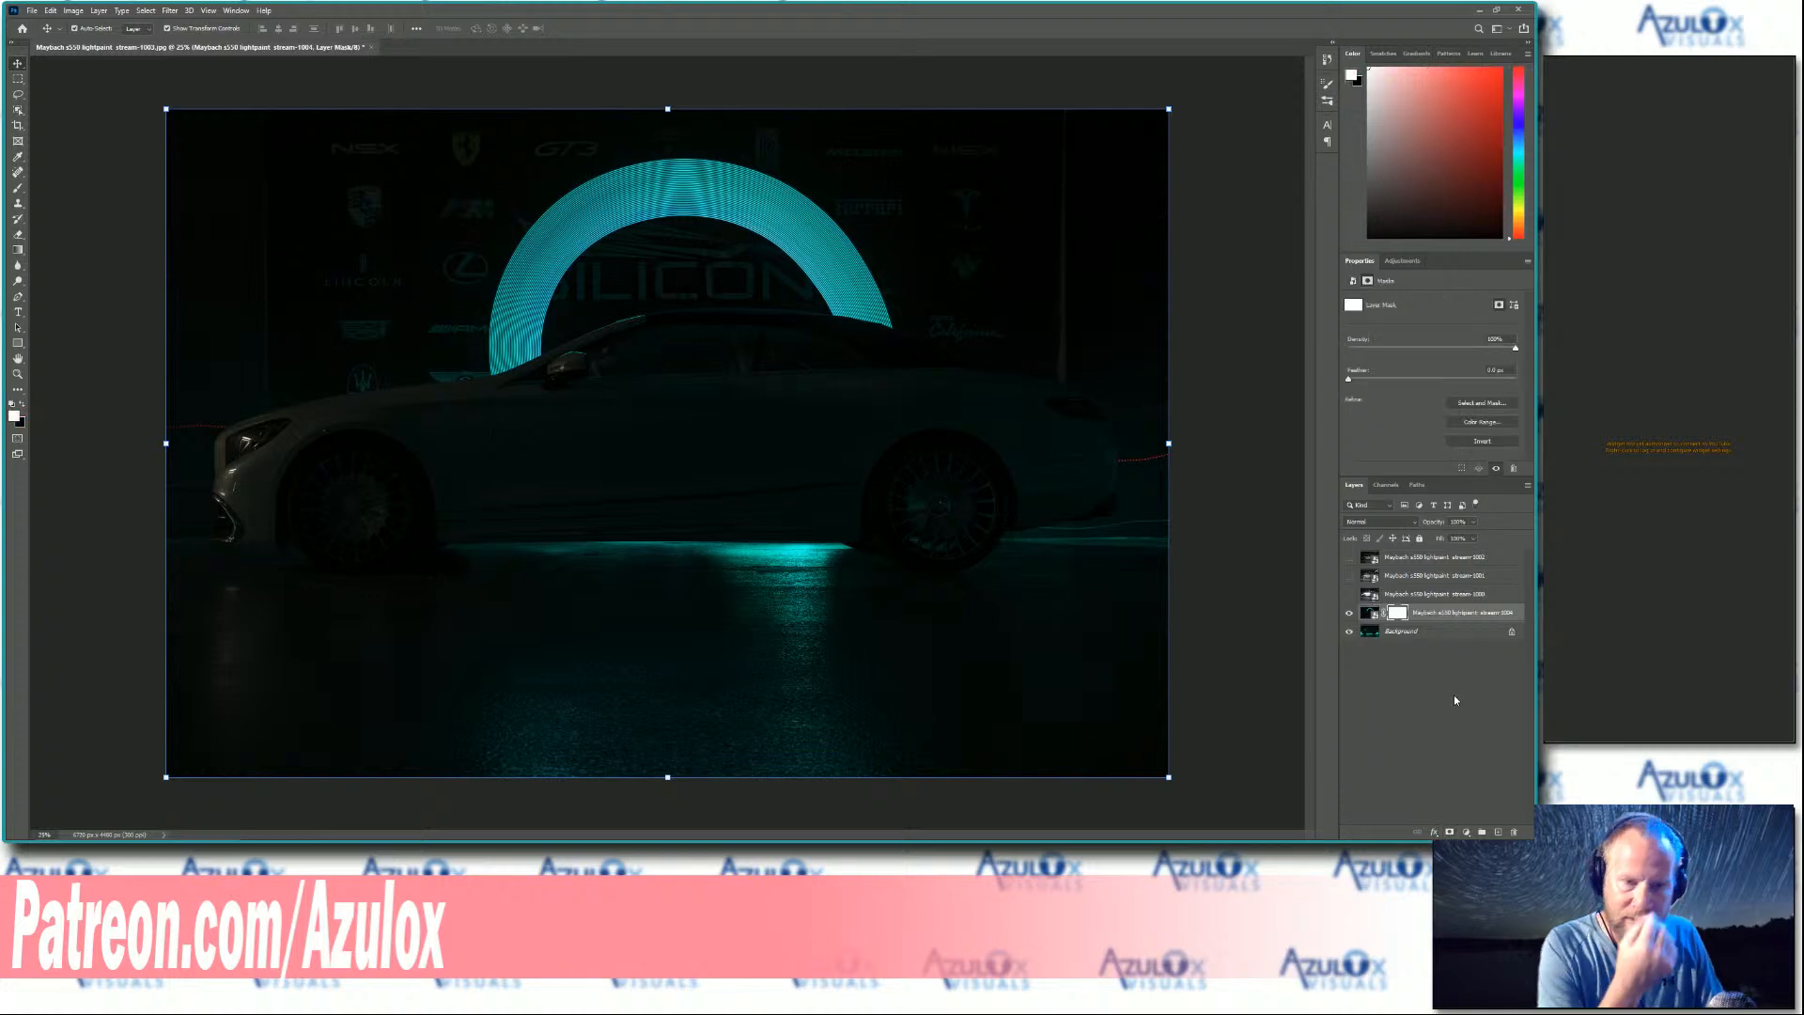
{"action": "left_click", "coordinate": [22, 404]}
{"action": "left_click", "coordinate": [17, 189]}
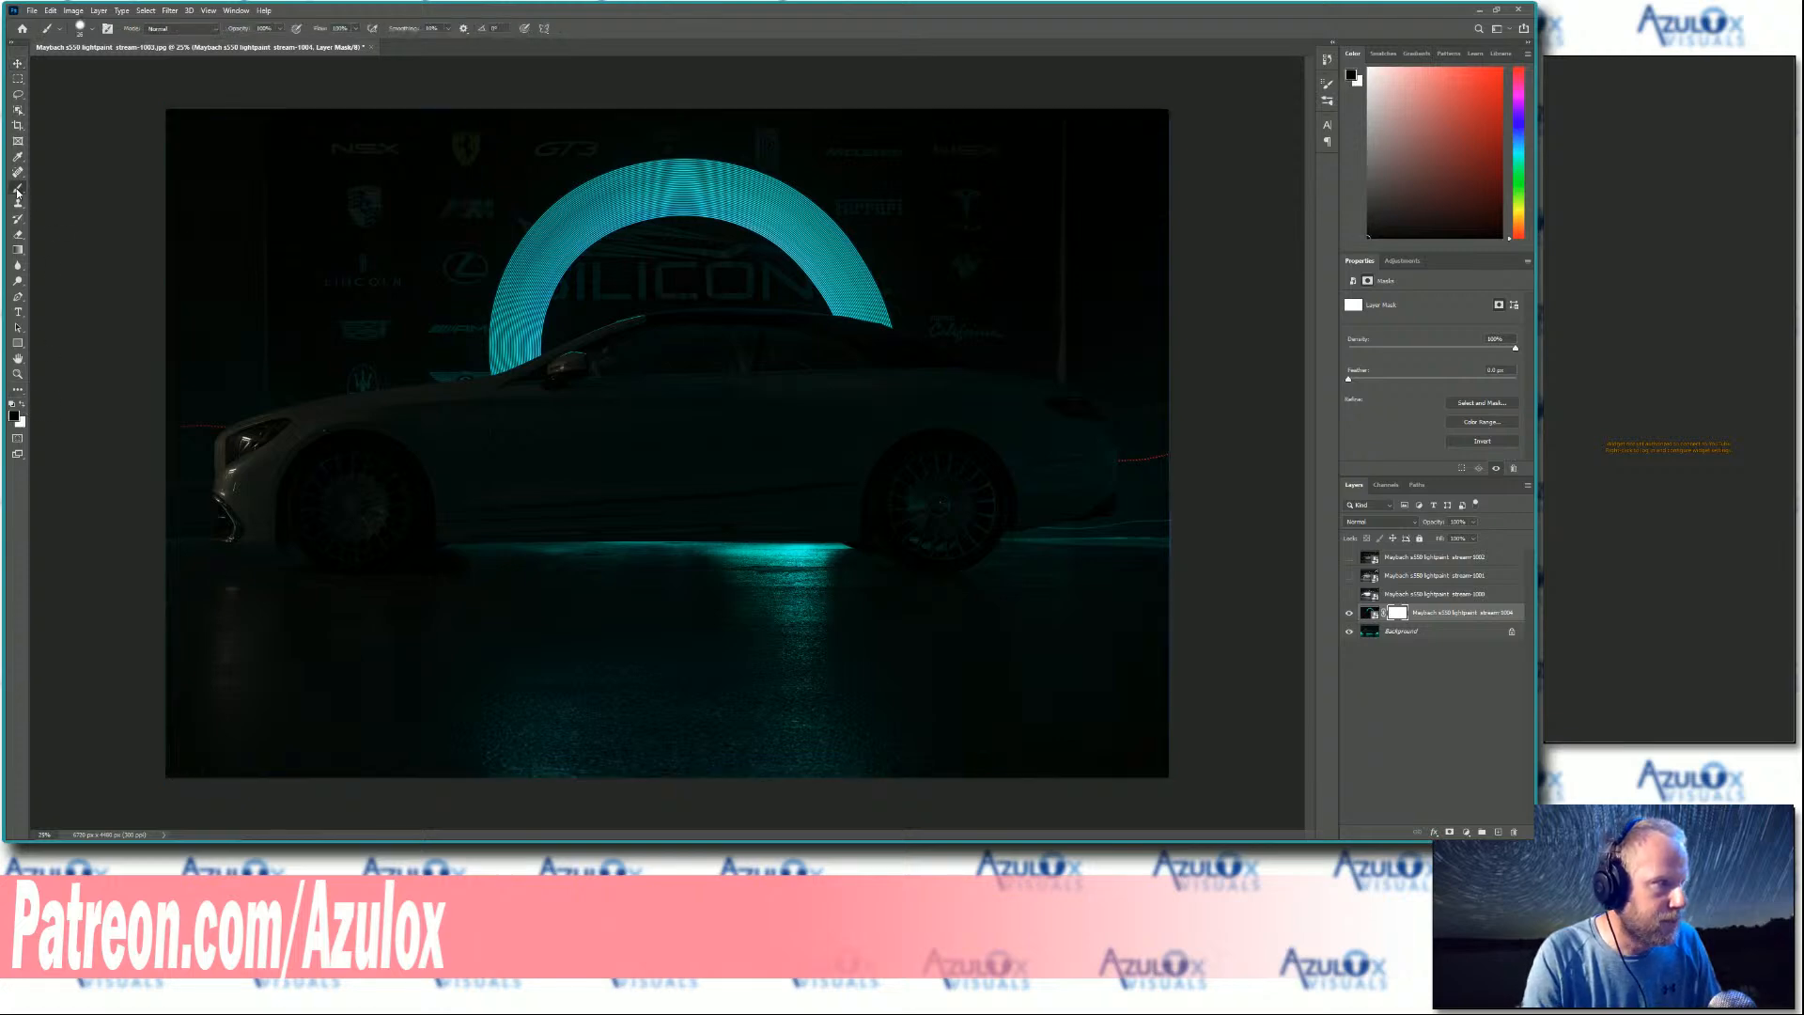
{"action": "right_click", "coordinate": [239, 248]}
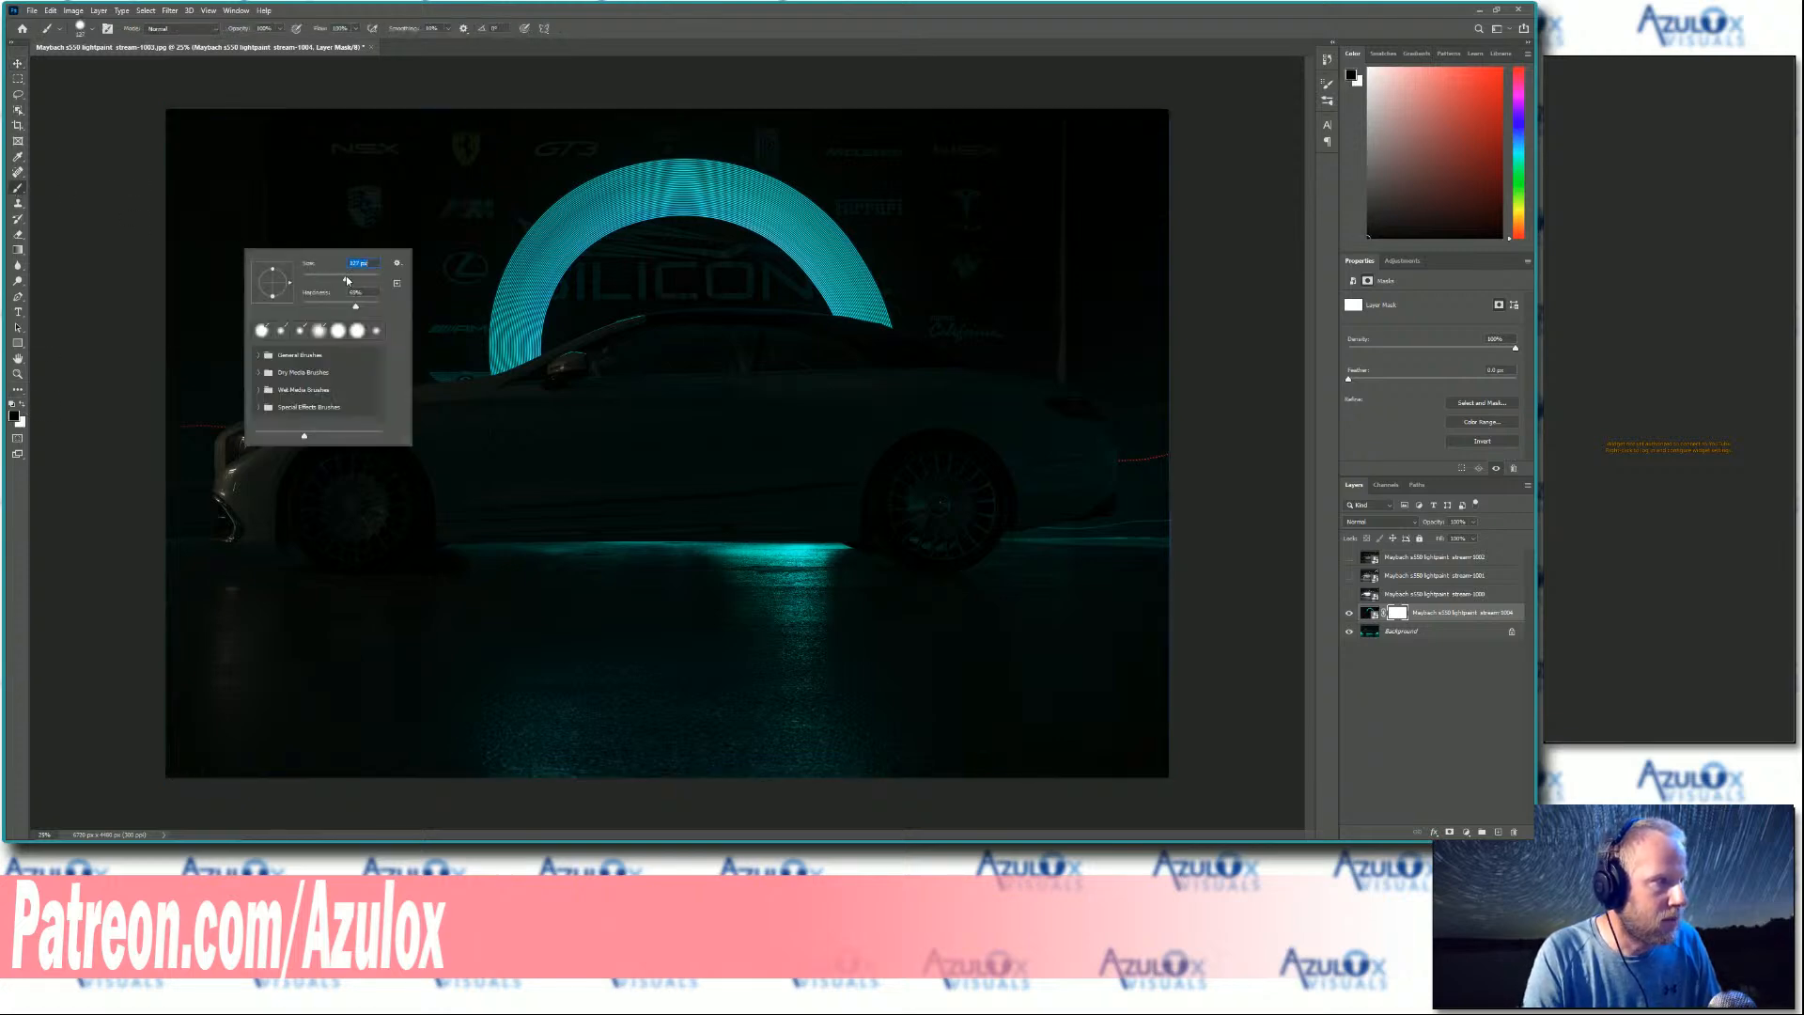
{"action": "mouse_move", "coordinate": [346, 279]}
{"action": "left_mouse_down"}
{"action": "mouse_move", "coordinate": [363, 277]}
{"action": "mouse_move", "coordinate": [317, 305]}
{"action": "left_mouse_up"}
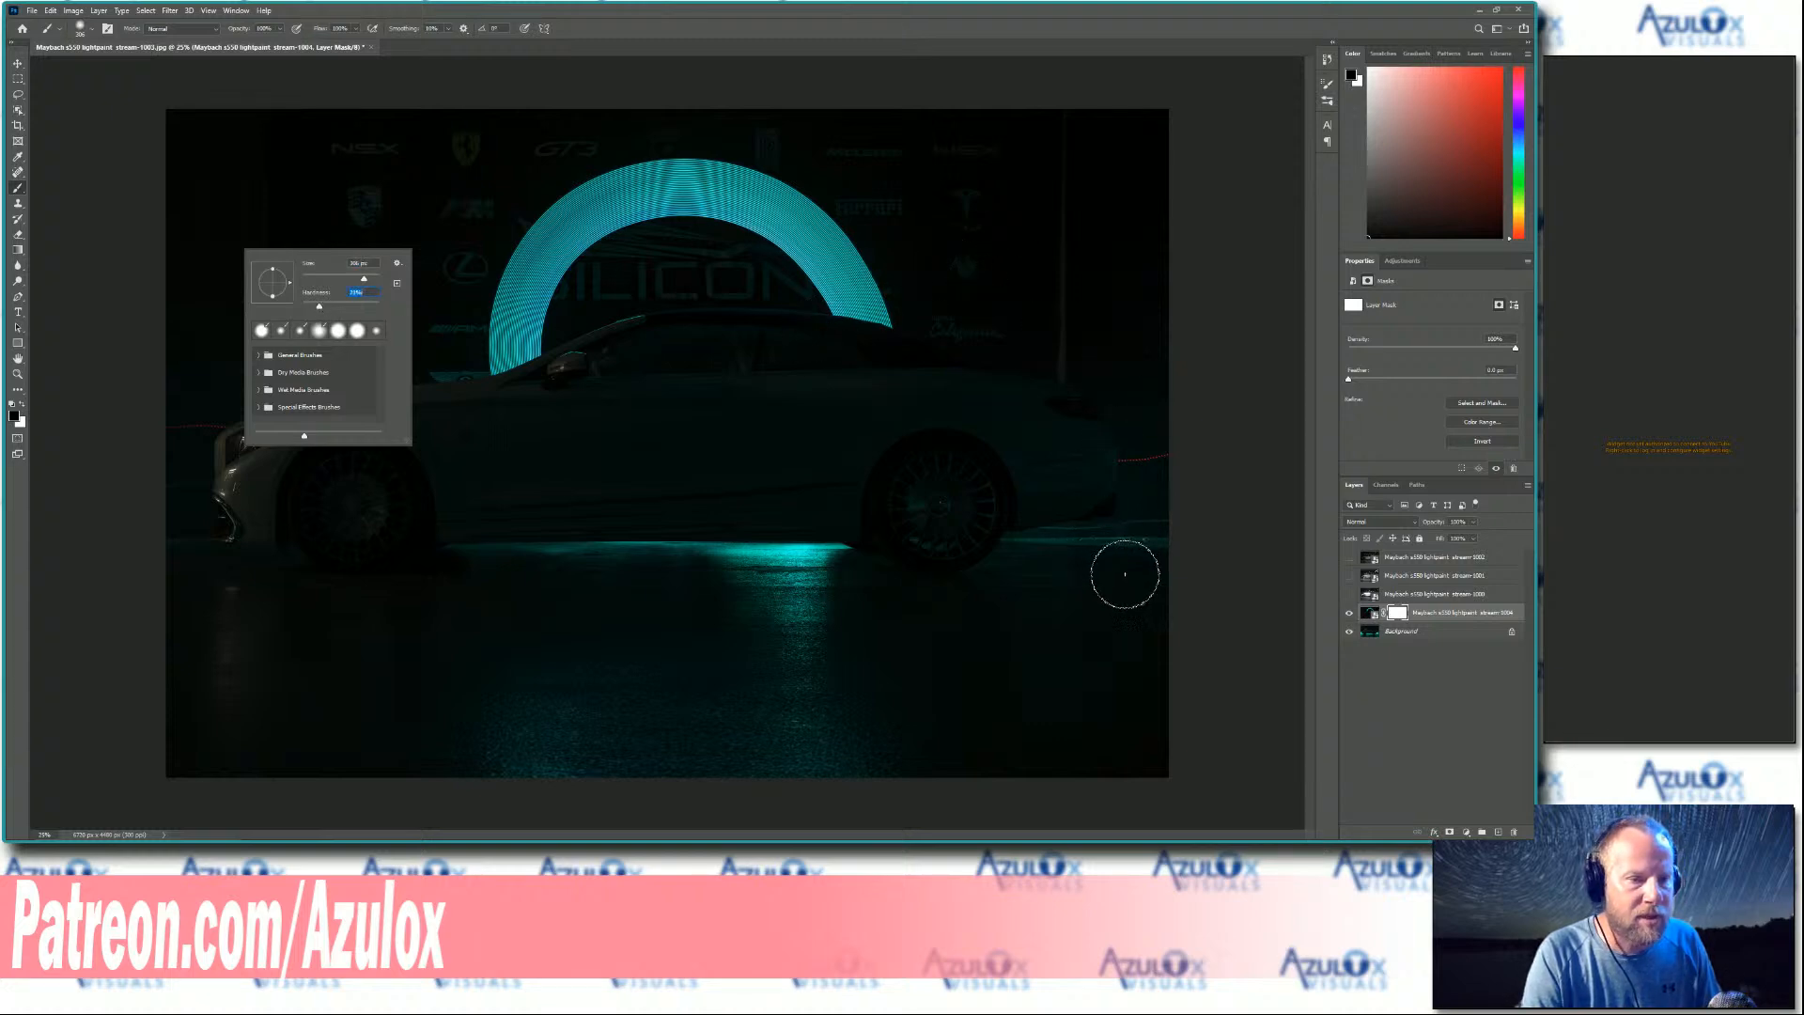
{"action": "mouse_move", "coordinate": [1125, 574]}
{"action": "left_mouse_down"}
{"action": "mouse_move", "coordinate": [1011, 577]}
{"action": "mouse_move", "coordinate": [1194, 565]}
{"action": "mouse_move", "coordinate": [946, 572]}
{"action": "mouse_move", "coordinate": [1126, 586]}
{"action": "mouse_move", "coordinate": [1033, 632]}
{"action": "mouse_move", "coordinate": [876, 643]}
{"action": "mouse_move", "coordinate": [1084, 623]}
{"action": "mouse_move", "coordinate": [1167, 707]}
{"action": "mouse_move", "coordinate": [1135, 779]}
{"action": "mouse_move", "coordinate": [1072, 735]}
{"action": "mouse_move", "coordinate": [1144, 617]}
{"action": "mouse_move", "coordinate": [1134, 762]}
{"action": "mouse_move", "coordinate": [1140, 628]}
{"action": "mouse_move", "coordinate": [1168, 680]}
{"action": "mouse_move", "coordinate": [1174, 813]}
{"action": "mouse_move", "coordinate": [347, 691]}
{"action": "mouse_move", "coordinate": [920, 726]}
{"action": "mouse_move", "coordinate": [534, 779]}
{"action": "mouse_move", "coordinate": [7, 755]}
{"action": "mouse_move", "coordinate": [677, 712]}
{"action": "mouse_move", "coordinate": [488, 654]}
{"action": "mouse_move", "coordinate": [36, 702]}
{"action": "mouse_move", "coordinate": [315, 610]}
{"action": "mouse_move", "coordinate": [299, 590]}
{"action": "mouse_move", "coordinate": [146, 584]}
{"action": "mouse_move", "coordinate": [210, 575]}
{"action": "mouse_move", "coordinate": [14, 581]}
{"action": "mouse_move", "coordinate": [338, 570]}
{"action": "mouse_move", "coordinate": [259, 556]}
{"action": "mouse_move", "coordinate": [913, 574]}
{"action": "mouse_move", "coordinate": [444, 616]}
{"action": "mouse_move", "coordinate": [898, 632]}
{"action": "mouse_move", "coordinate": [106, 662]}
{"action": "mouse_move", "coordinate": [696, 668]}
{"action": "mouse_move", "coordinate": [69, 650]}
{"action": "left_mouse_up"}
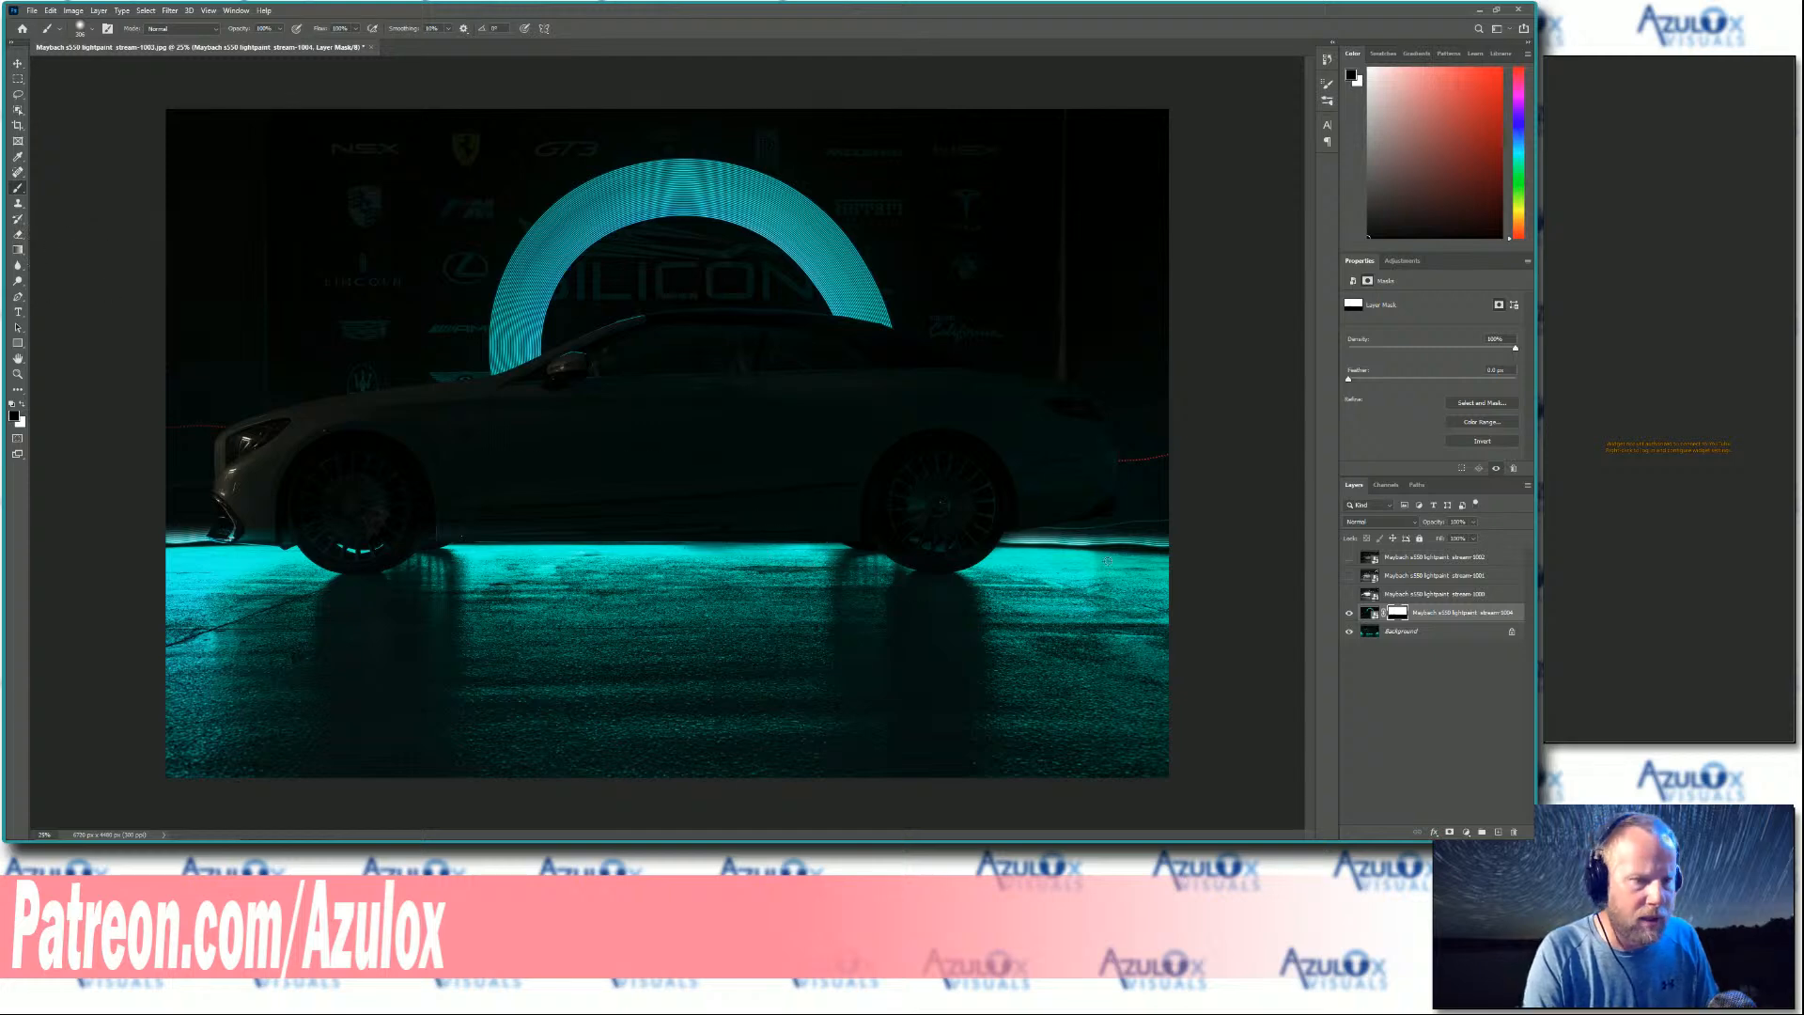
- Set the brush to 96 px and paint white on the mask along the floor line behind the rear wheel to hide the light streaks
{"action": "scroll", "coordinate": [1107, 561], "scroll_direction": "up", "scroll_amount": 5}
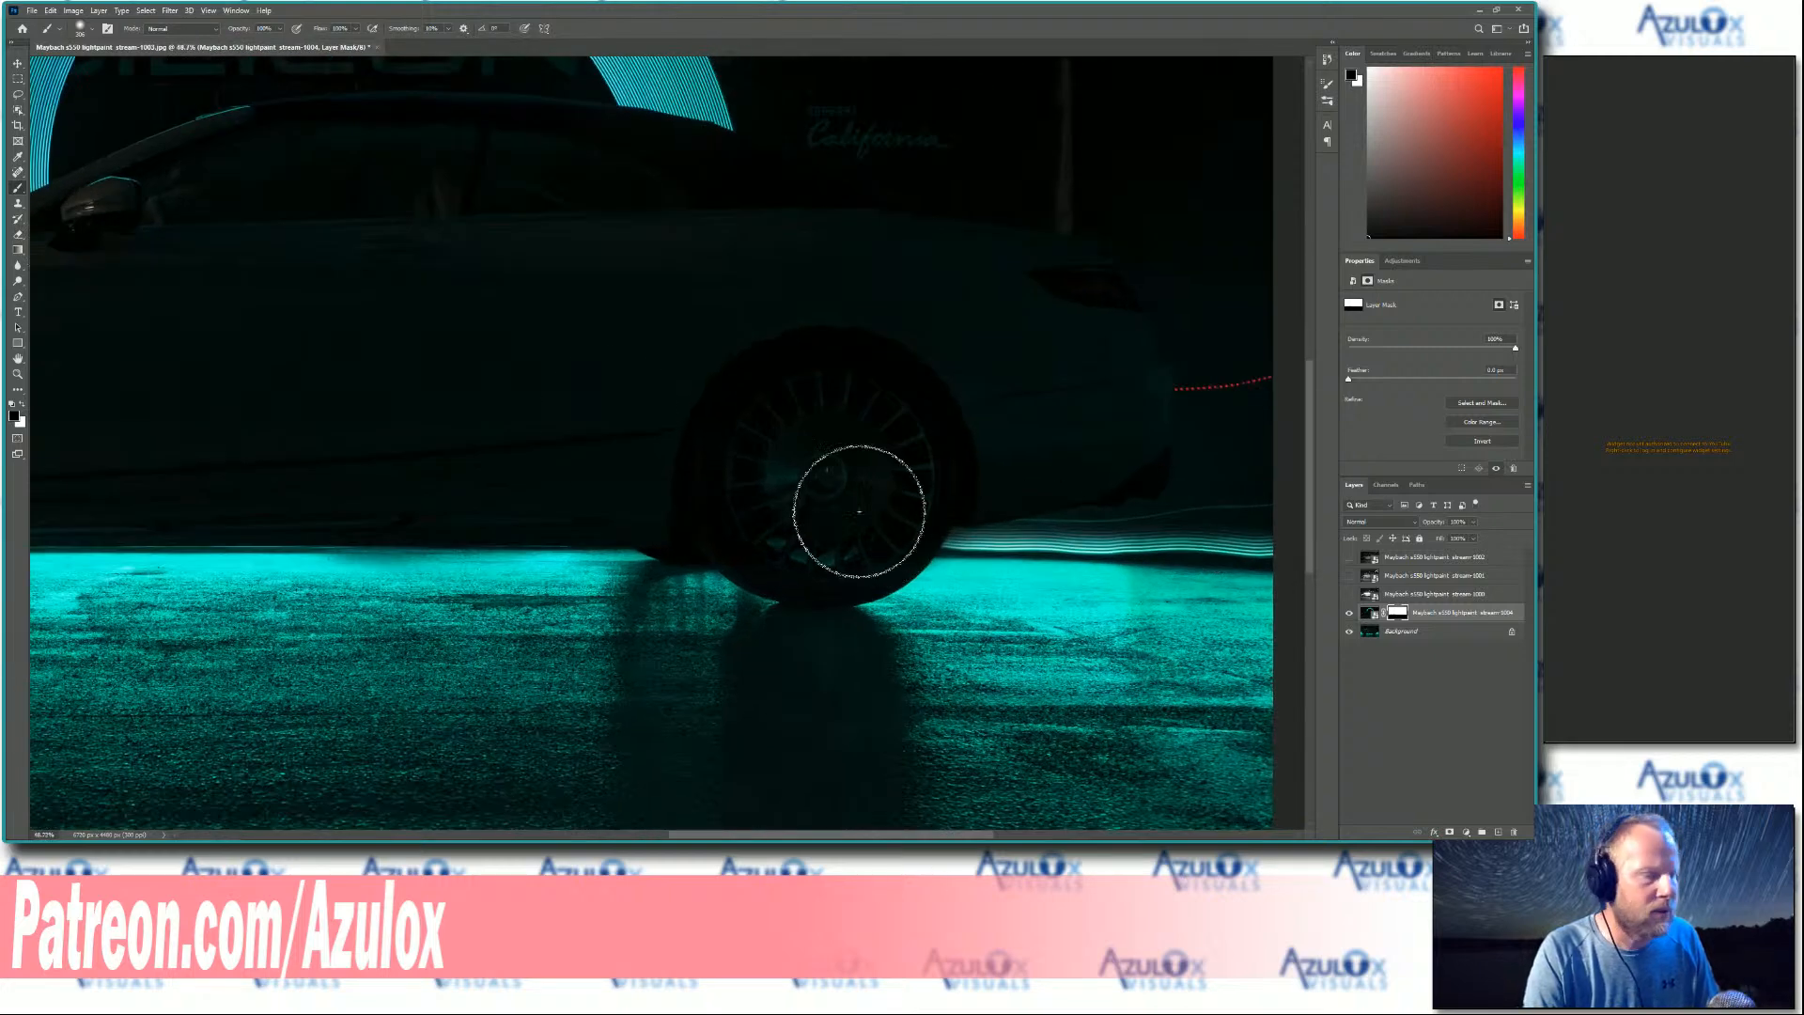
{"action": "right_click", "coordinate": [894, 500]}
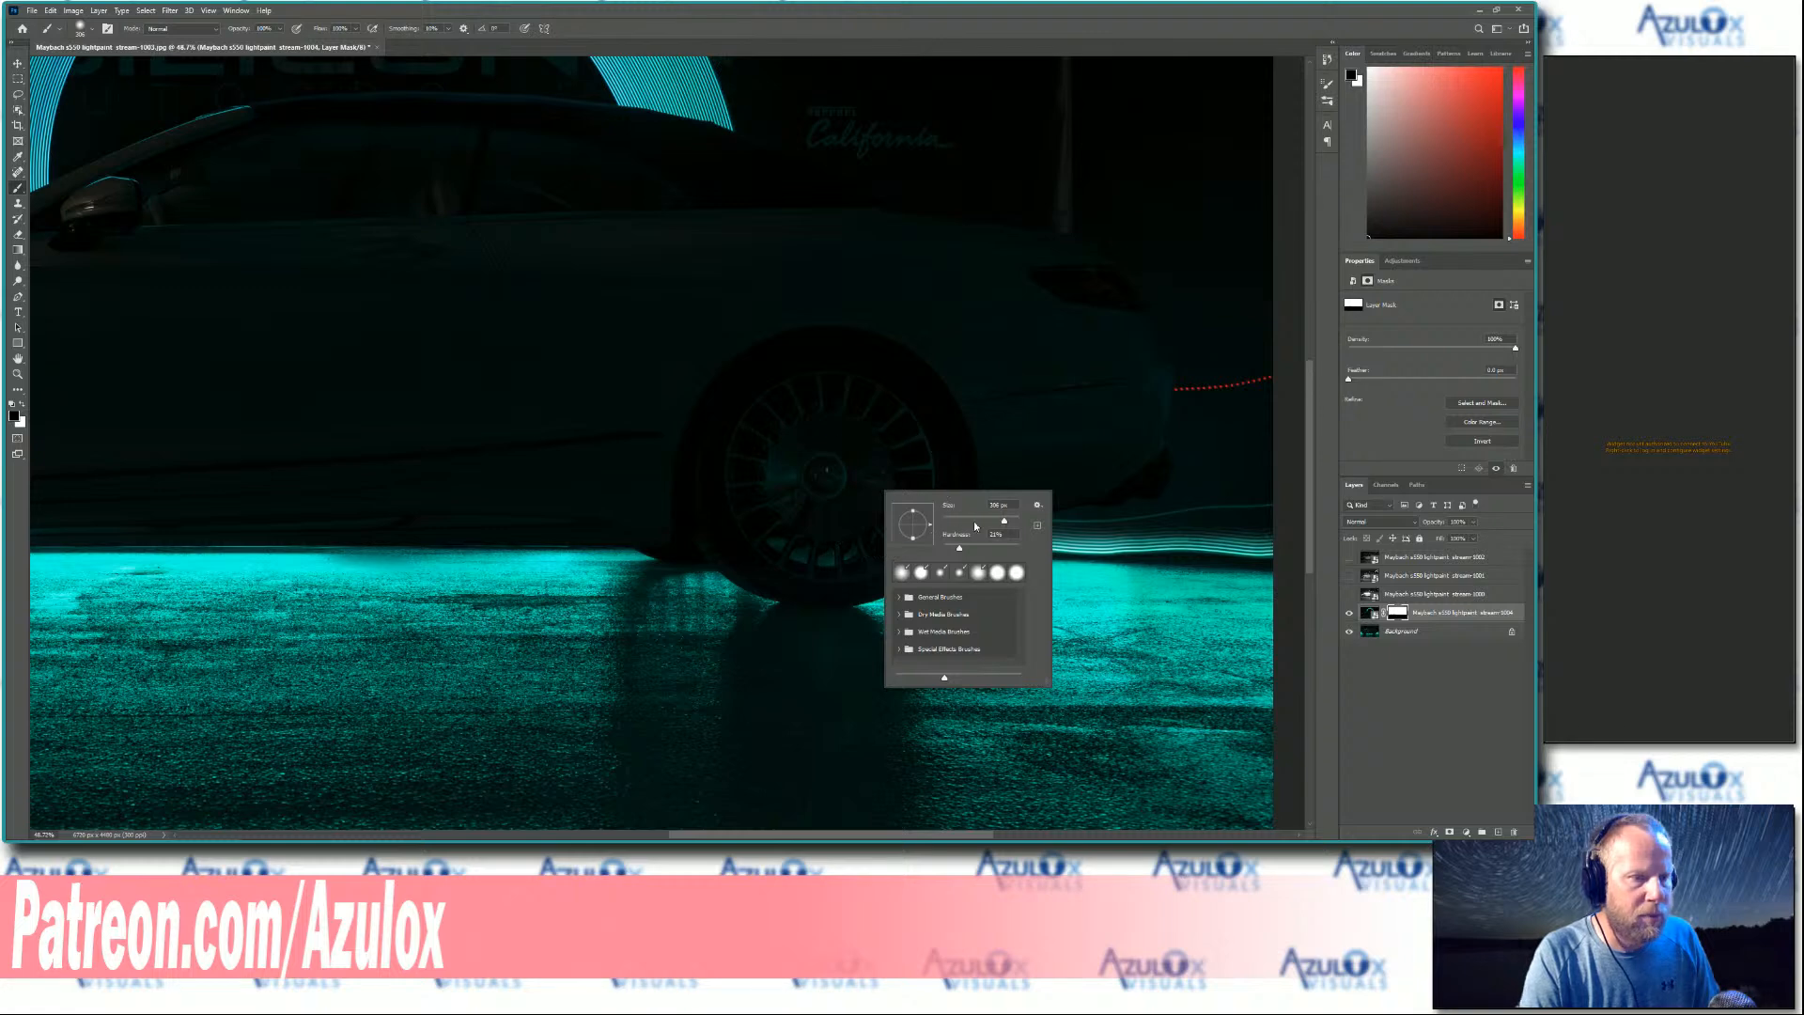
{"action": "type", "text": "96"}
{"action": "key", "text": "Return"}
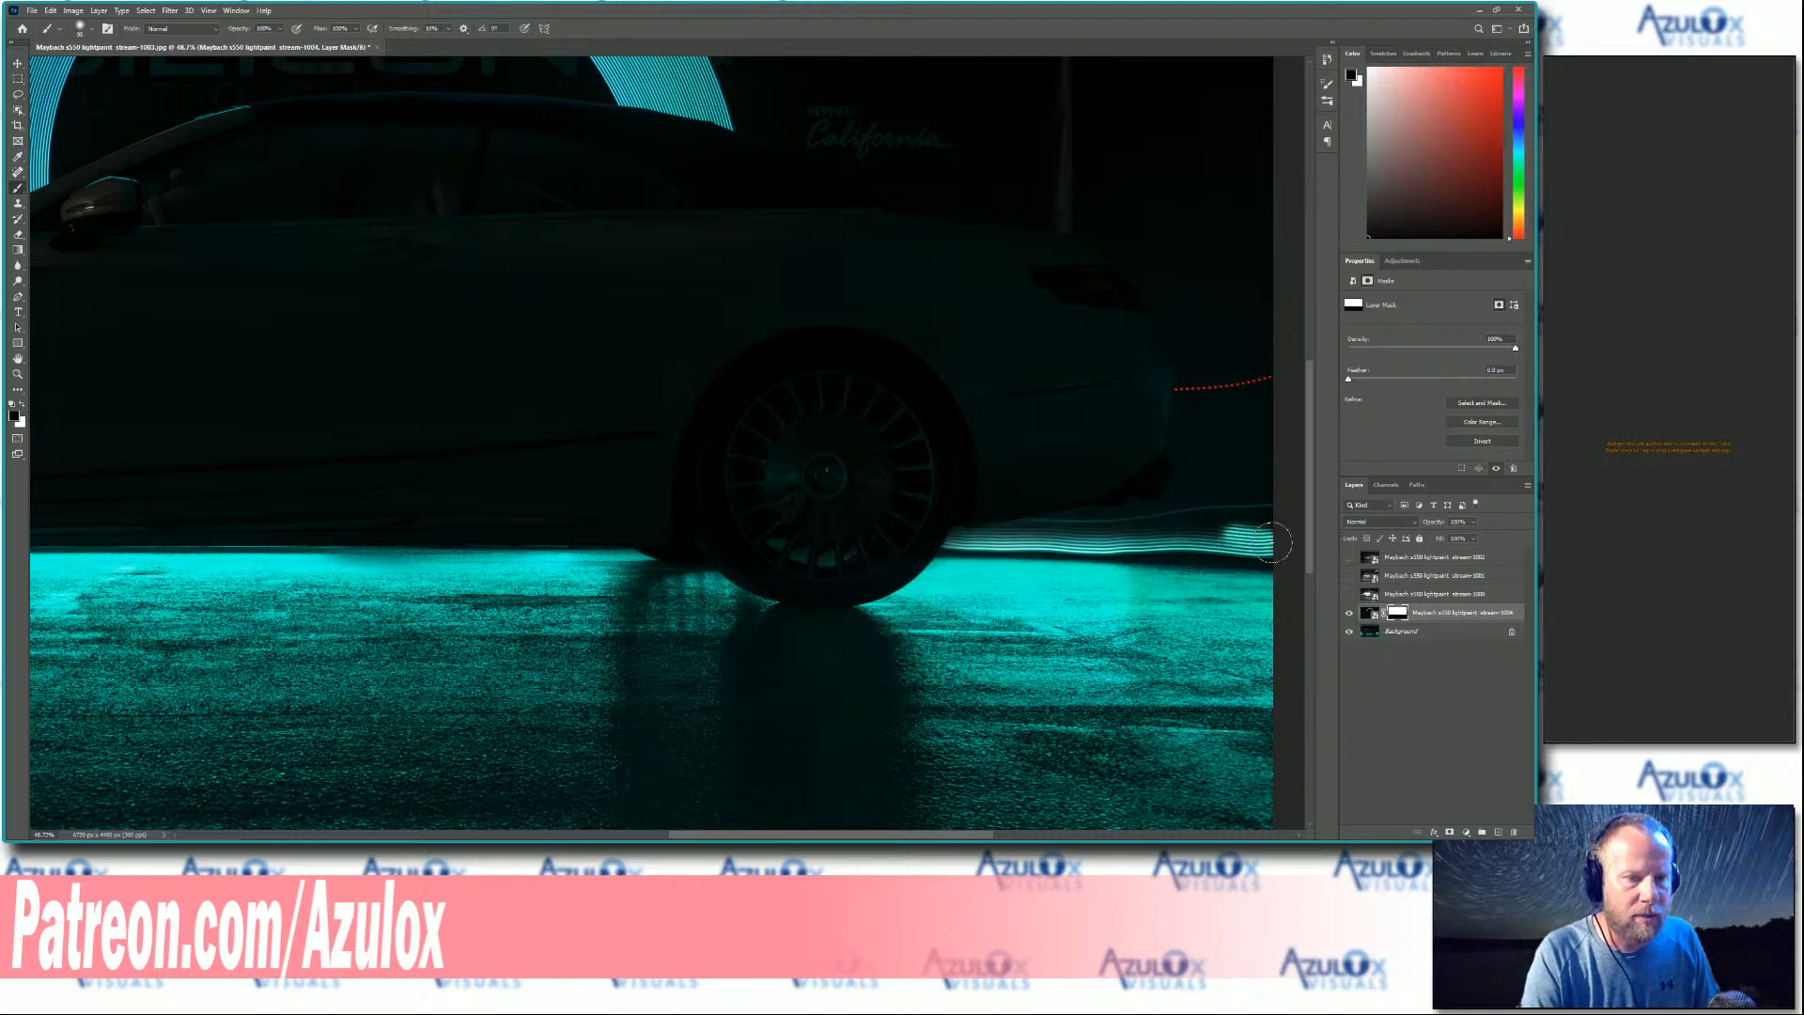
{"action": "key", "text": "x"}
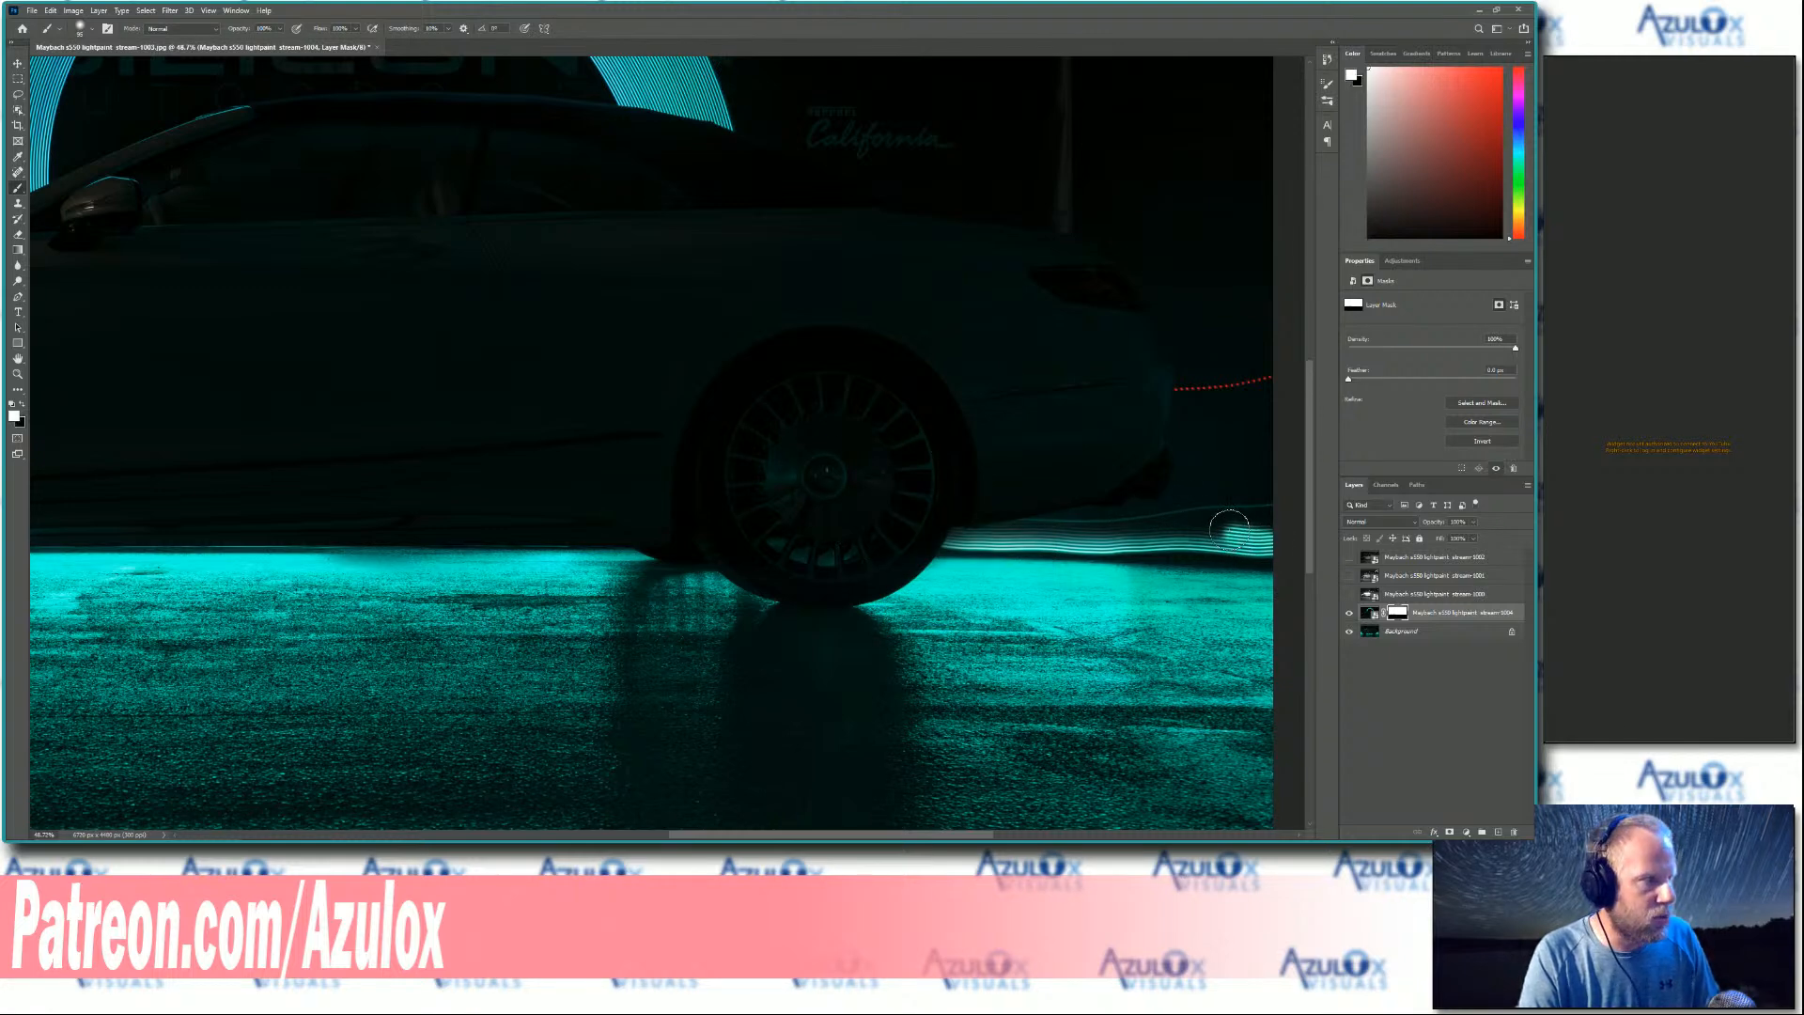
{"action": "key", "text": "x"}
{"action": "key", "text": "x"}
{"action": "mouse_move", "coordinate": [1229, 528]}
{"action": "left_mouse_down"}
{"action": "mouse_move", "coordinate": [1119, 528]}
{"action": "mouse_move", "coordinate": [1296, 542]}
{"action": "mouse_move", "coordinate": [937, 539]}
{"action": "mouse_move", "coordinate": [1214, 545]}
{"action": "mouse_move", "coordinate": [1176, 537]}
{"action": "mouse_move", "coordinate": [1258, 534]}
{"action": "mouse_move", "coordinate": [1264, 516]}
{"action": "mouse_move", "coordinate": [1132, 520]}
{"action": "left_mouse_up"}
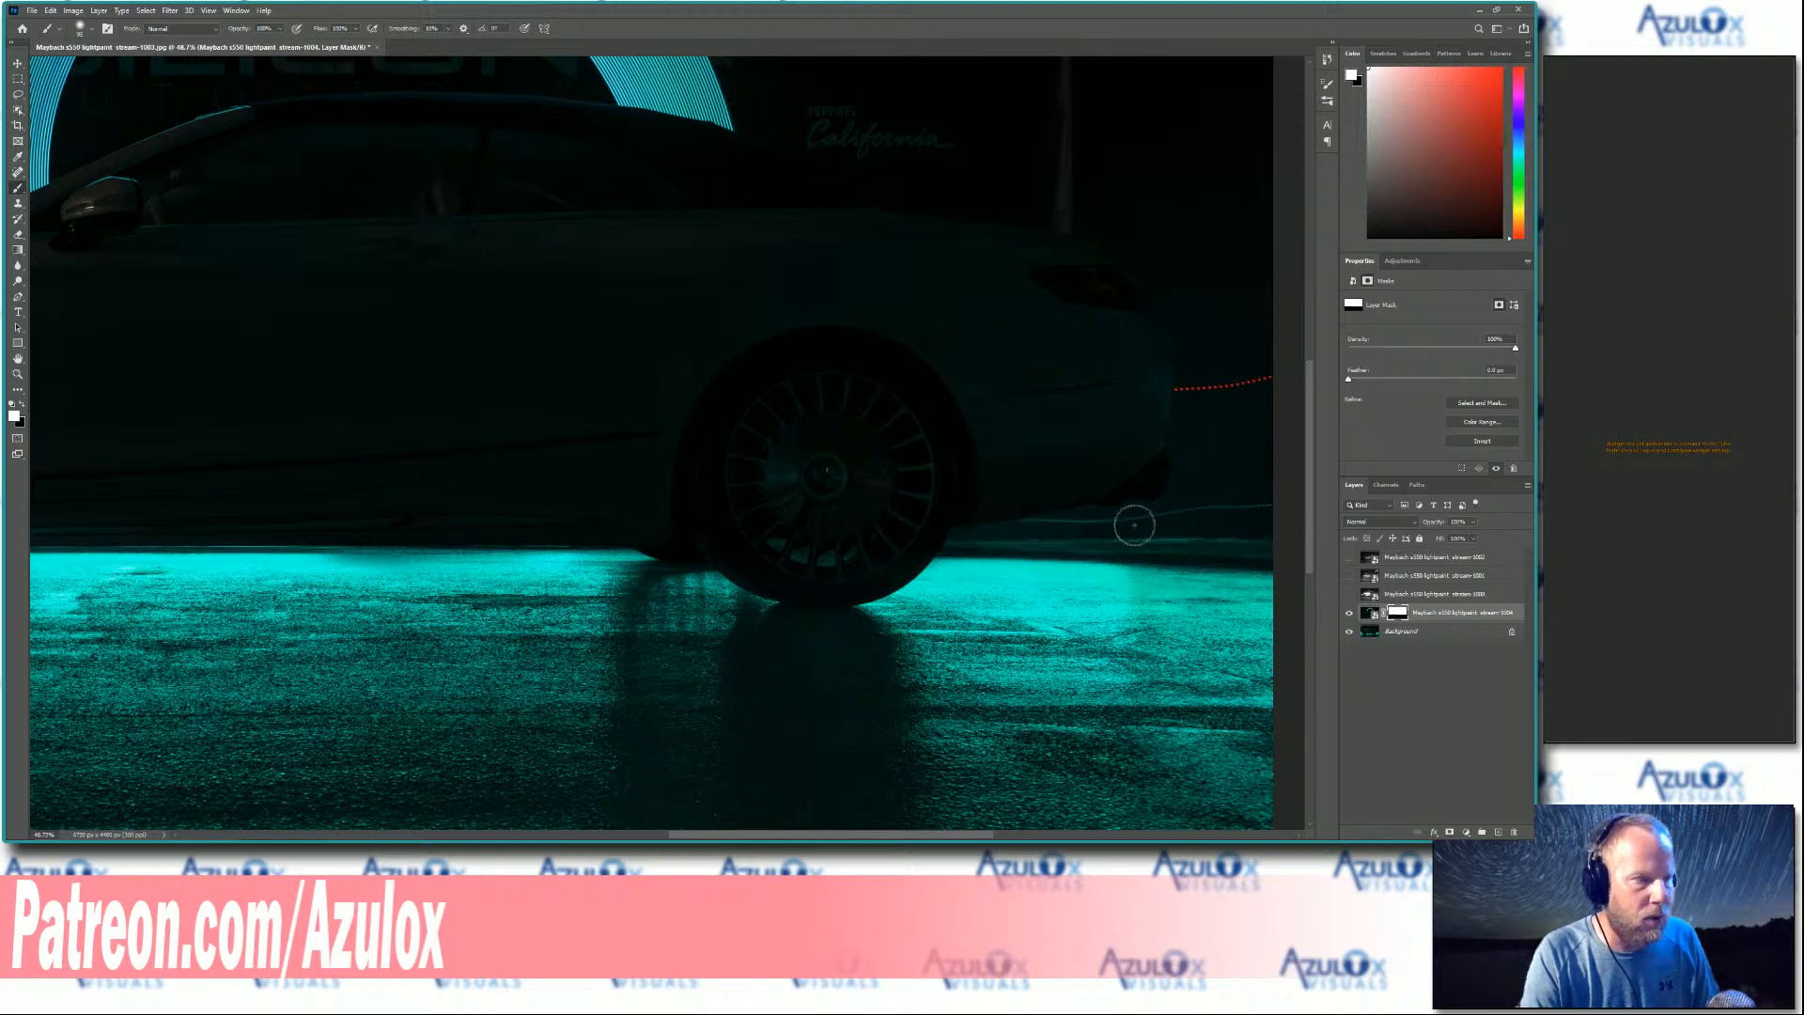
- Clean up the mask edge in white along the sill between the wheels and check the floor line at the car's front
{"action": "scroll", "coordinate": [862, 716], "scroll_direction": "left", "scroll_amount": 5}
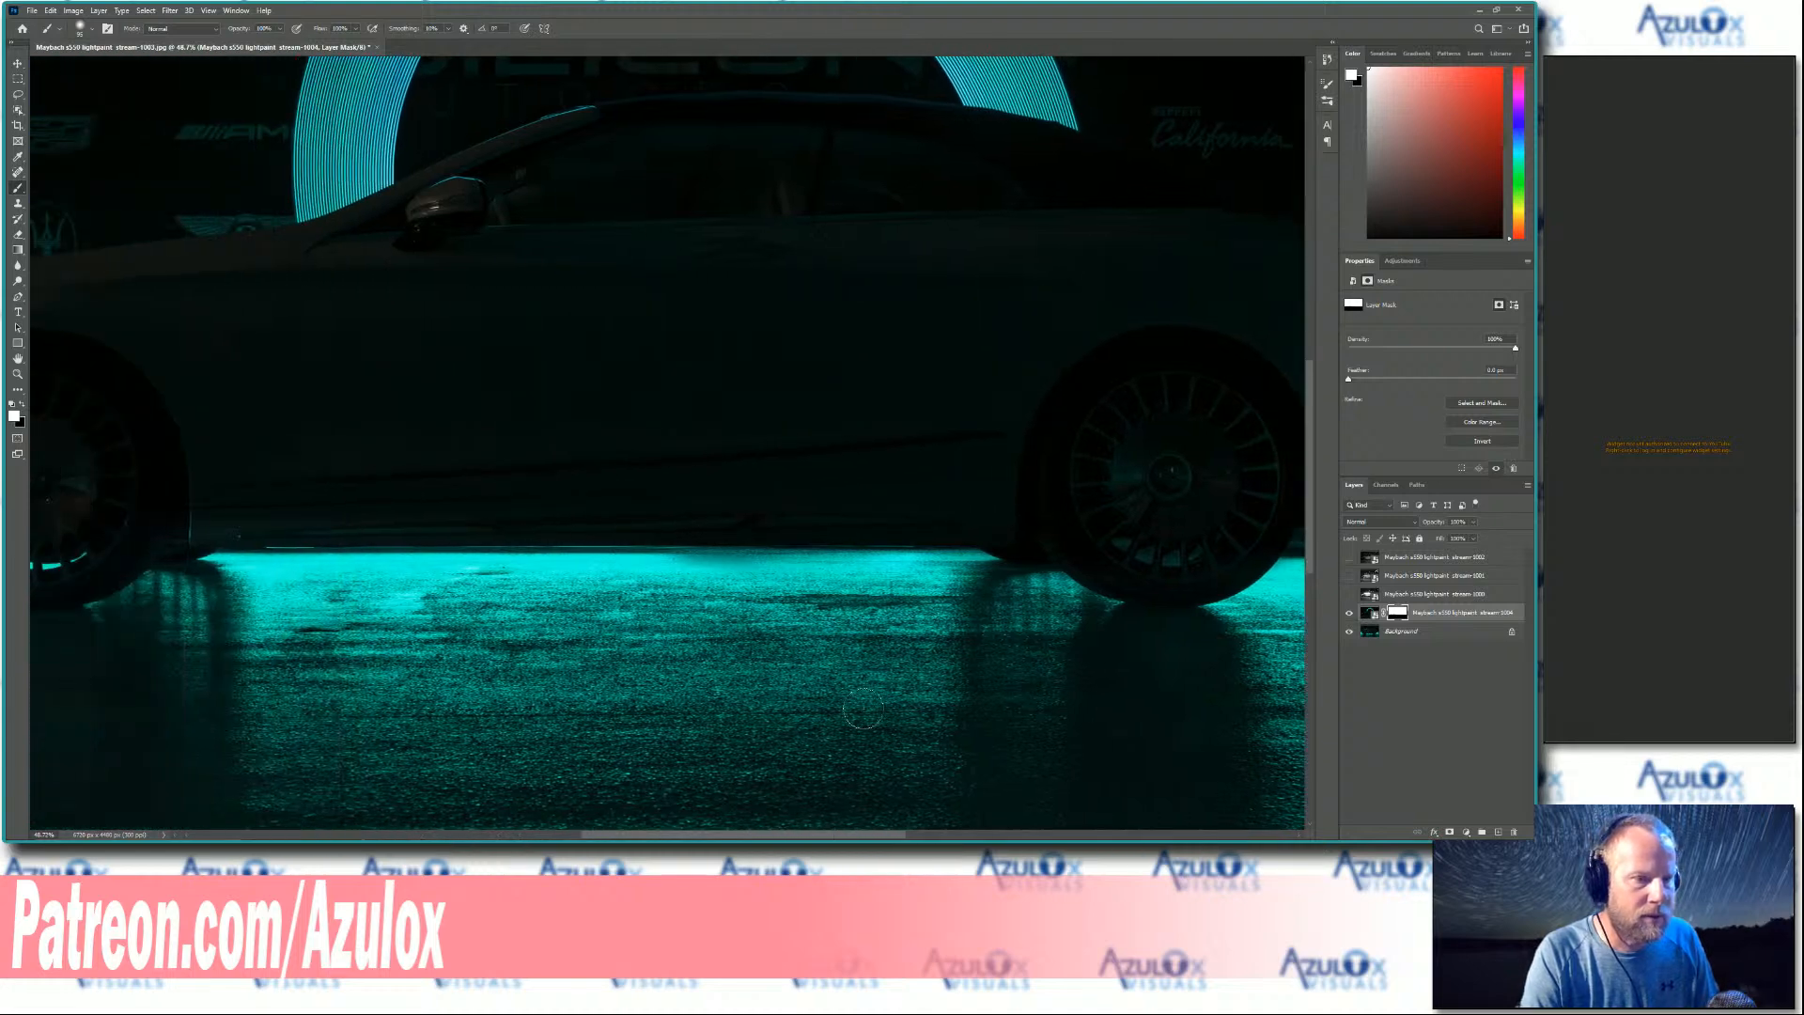
{"action": "left_click_drag", "start_coordinate": [657, 536], "coordinate": [160, 535]}
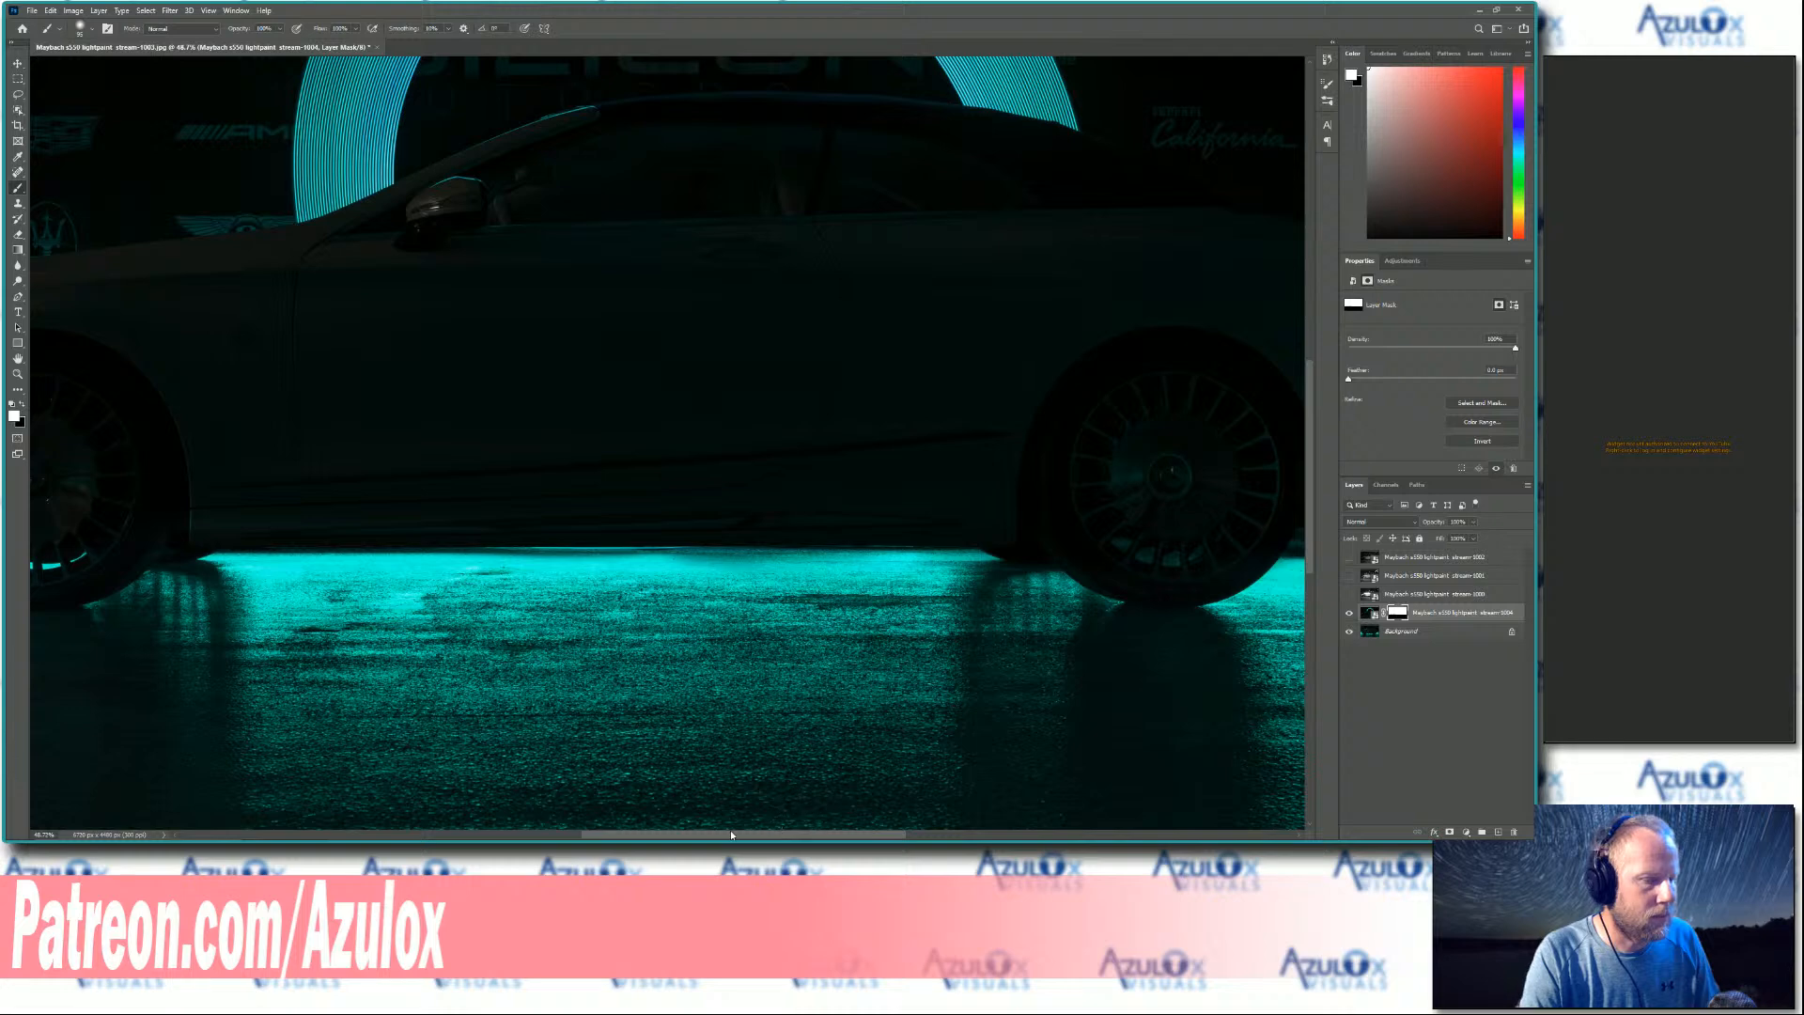
{"action": "left_click_drag", "start_coordinate": [725, 830], "coordinate": [498, 836]}
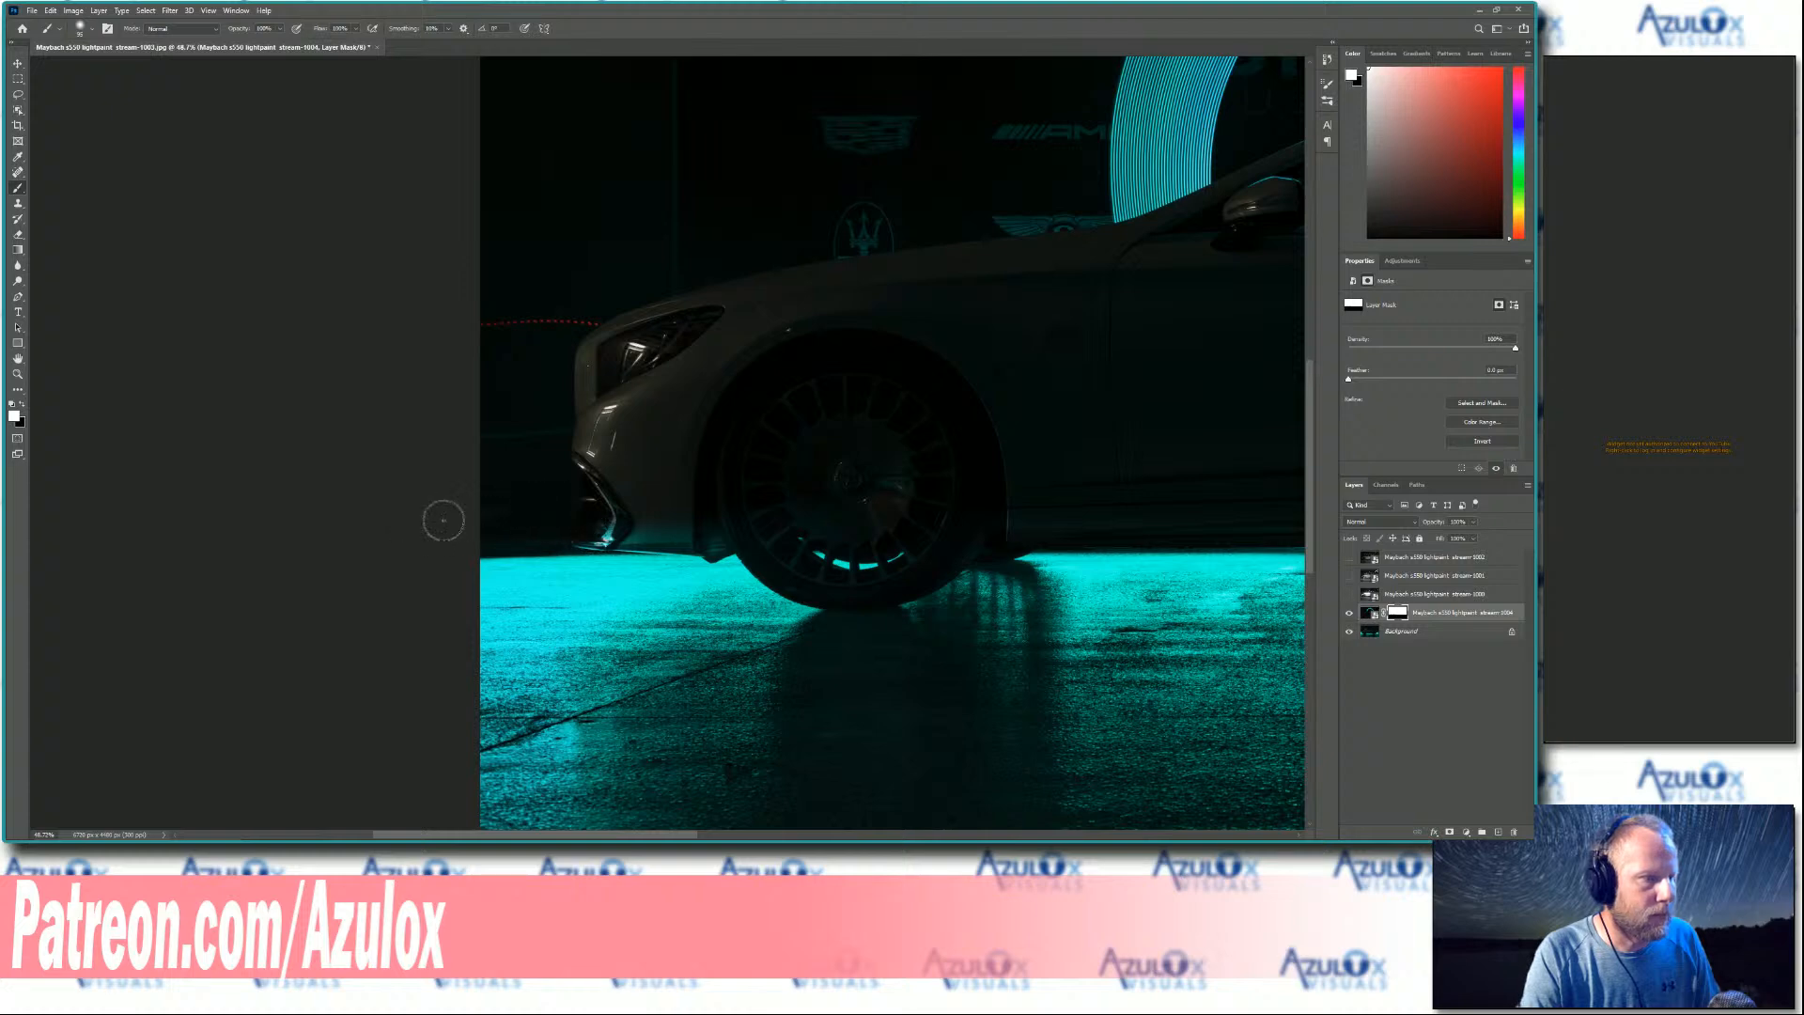
{"action": "scroll", "coordinate": [1028, 594], "scroll_direction": "down", "scroll_amount": 5}
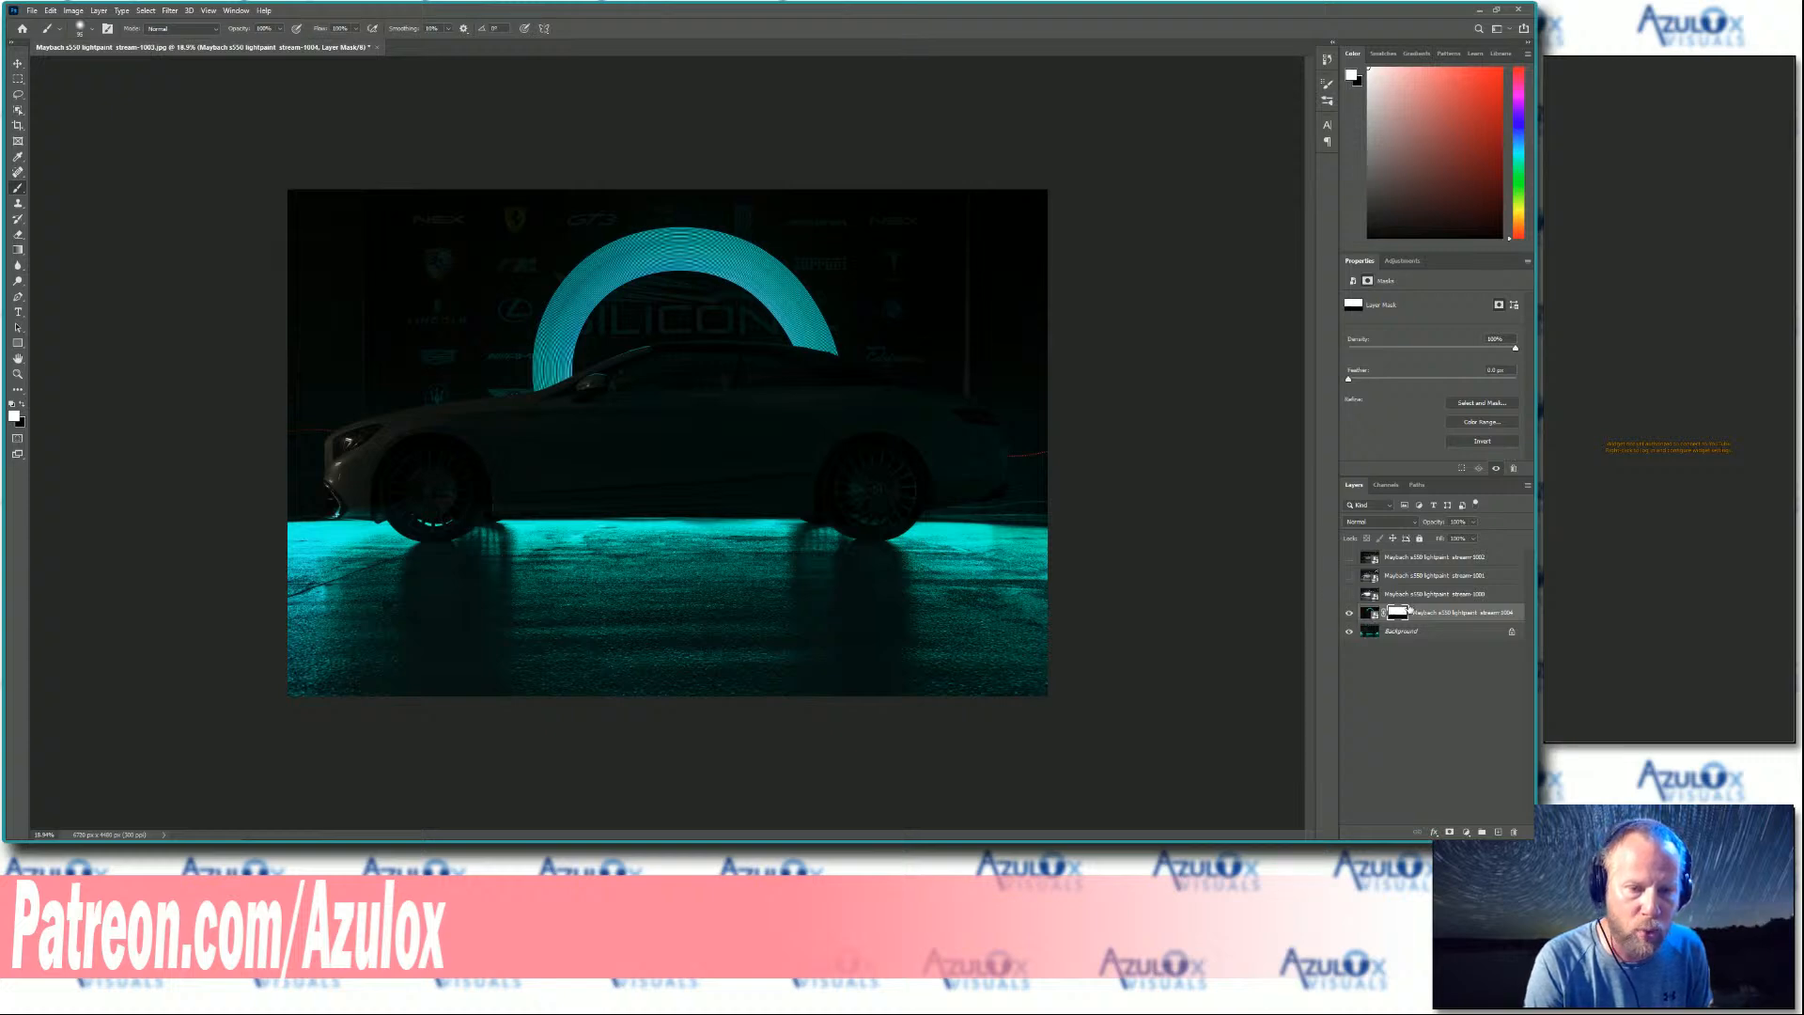
- Show the layer ending in 1000 and select the whole car with the Object Selection tool
{"action": "left_click", "coordinate": [1349, 595]}
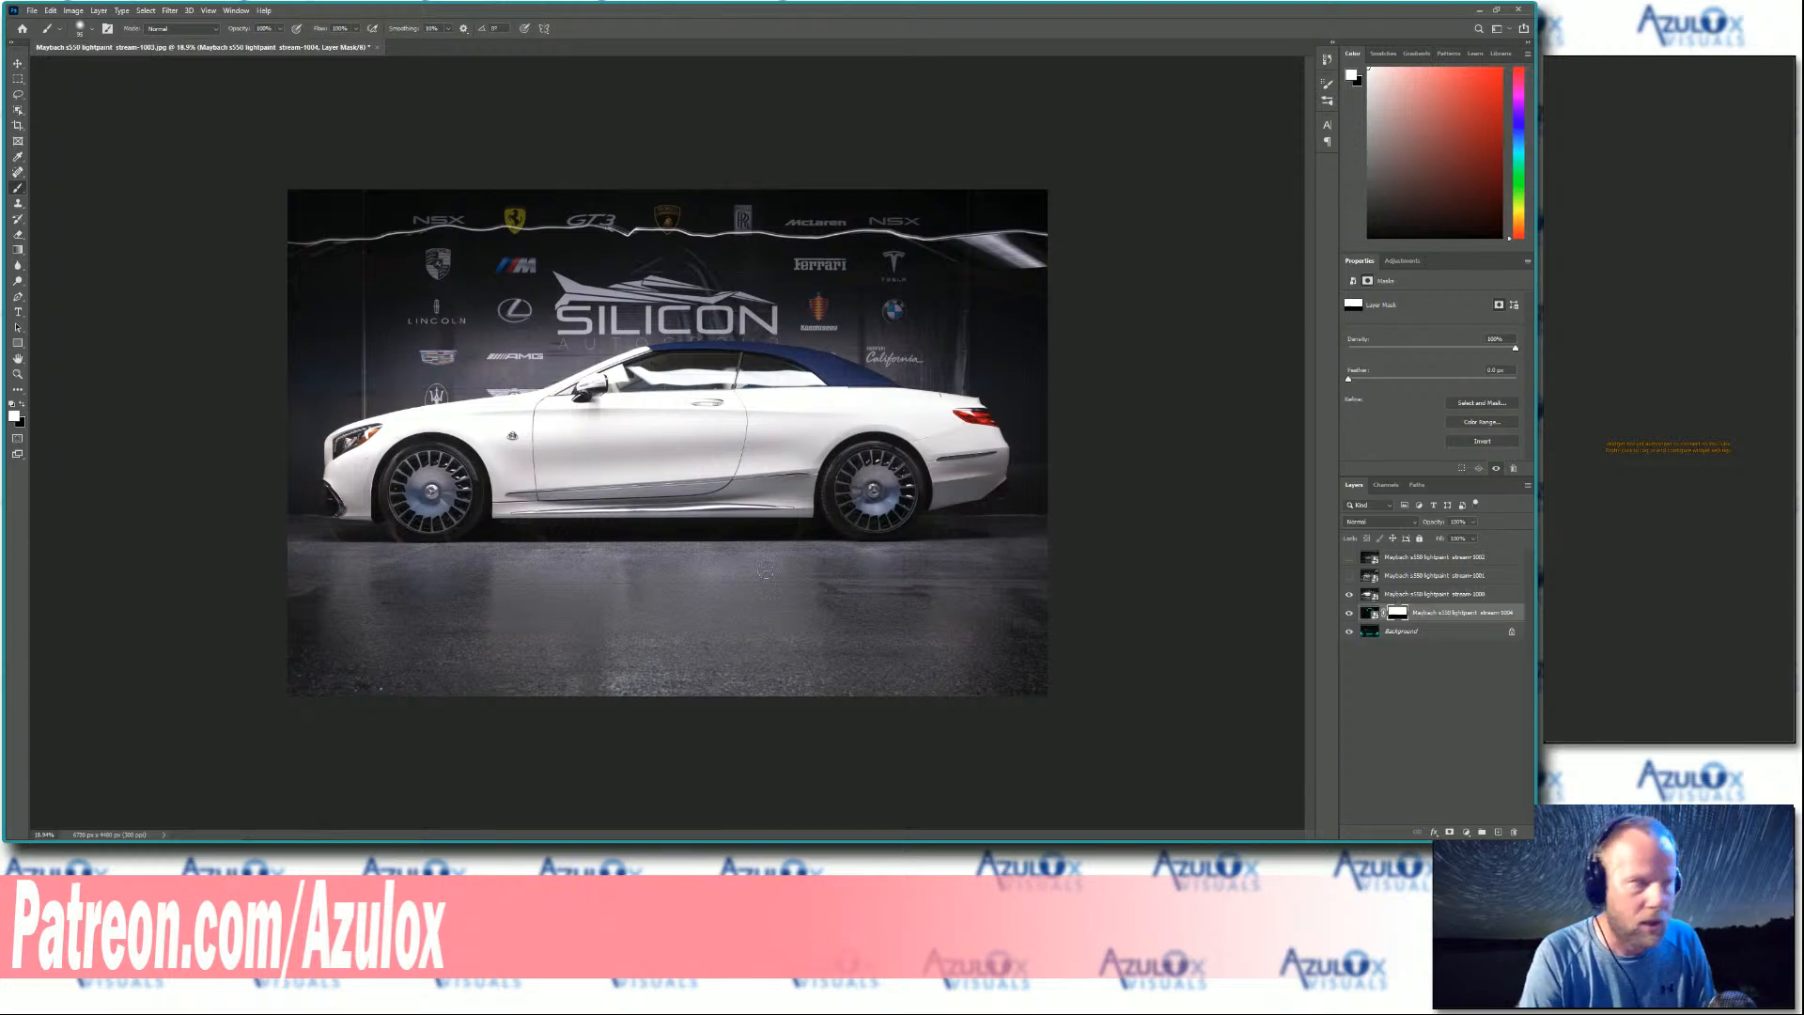
{"action": "left_click", "coordinate": [18, 111]}
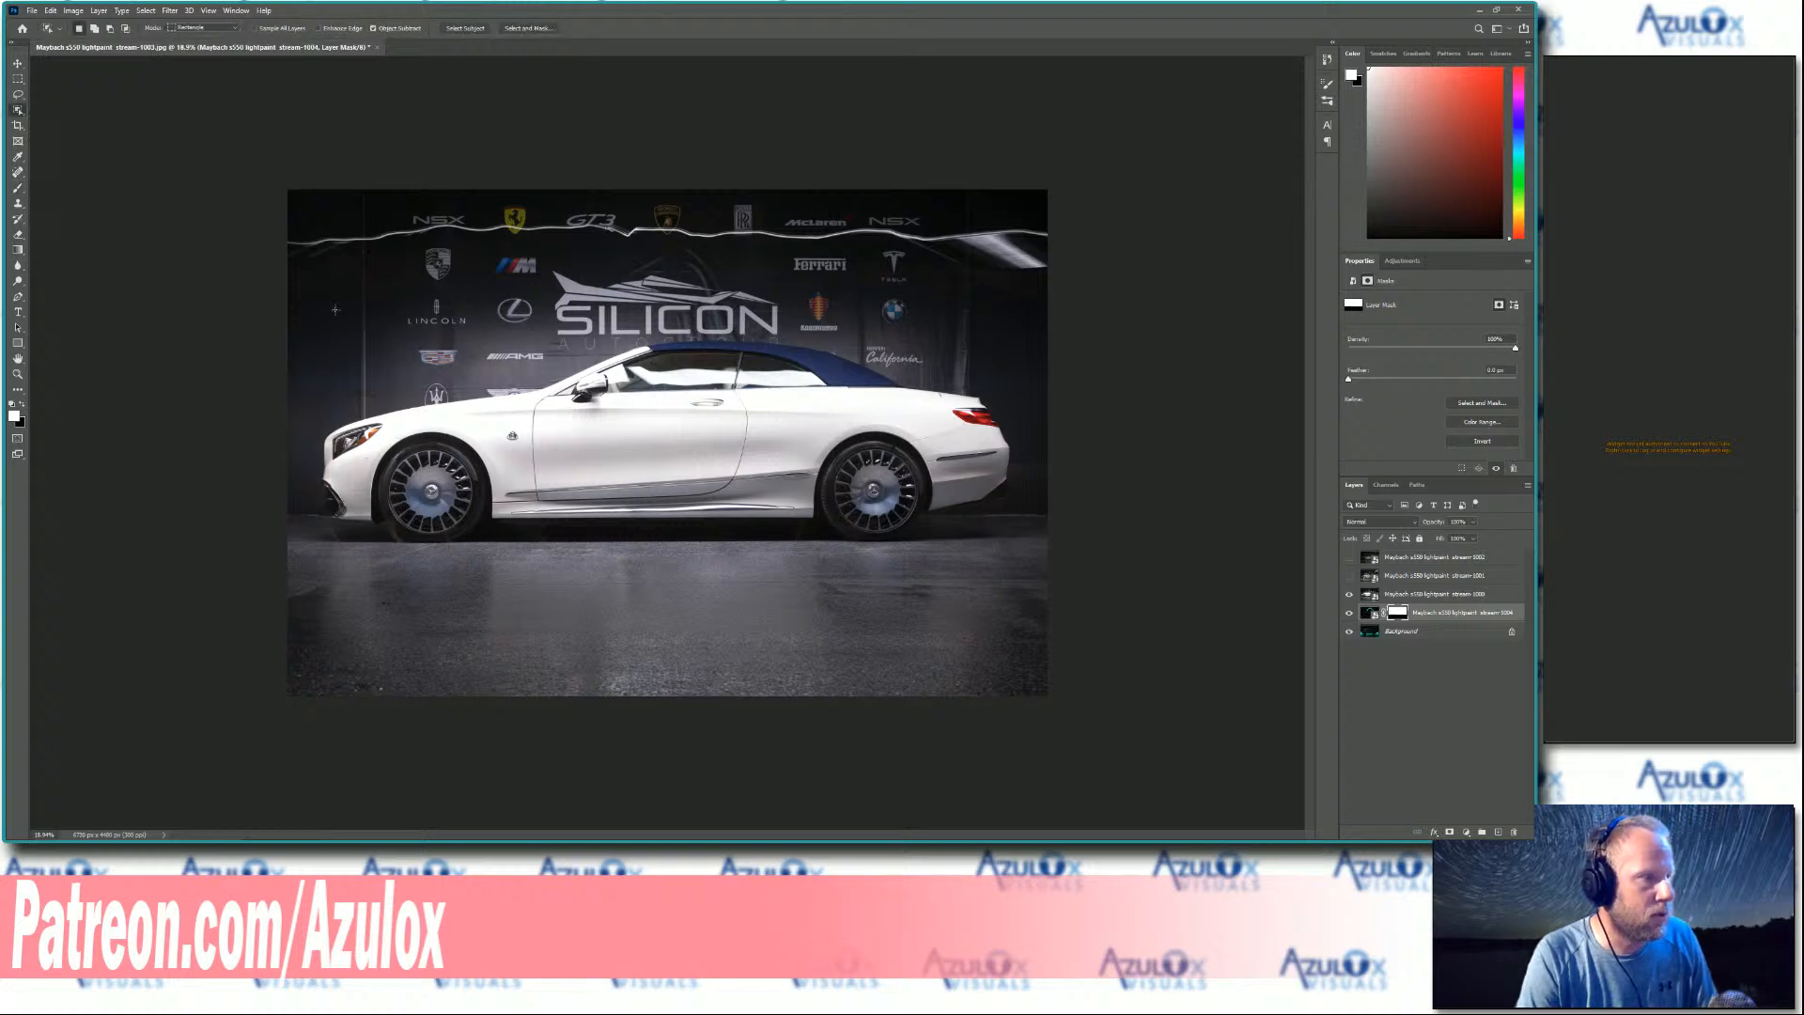
{"action": "left_click_drag", "start_coordinate": [327, 313], "coordinate": [363, 583]}
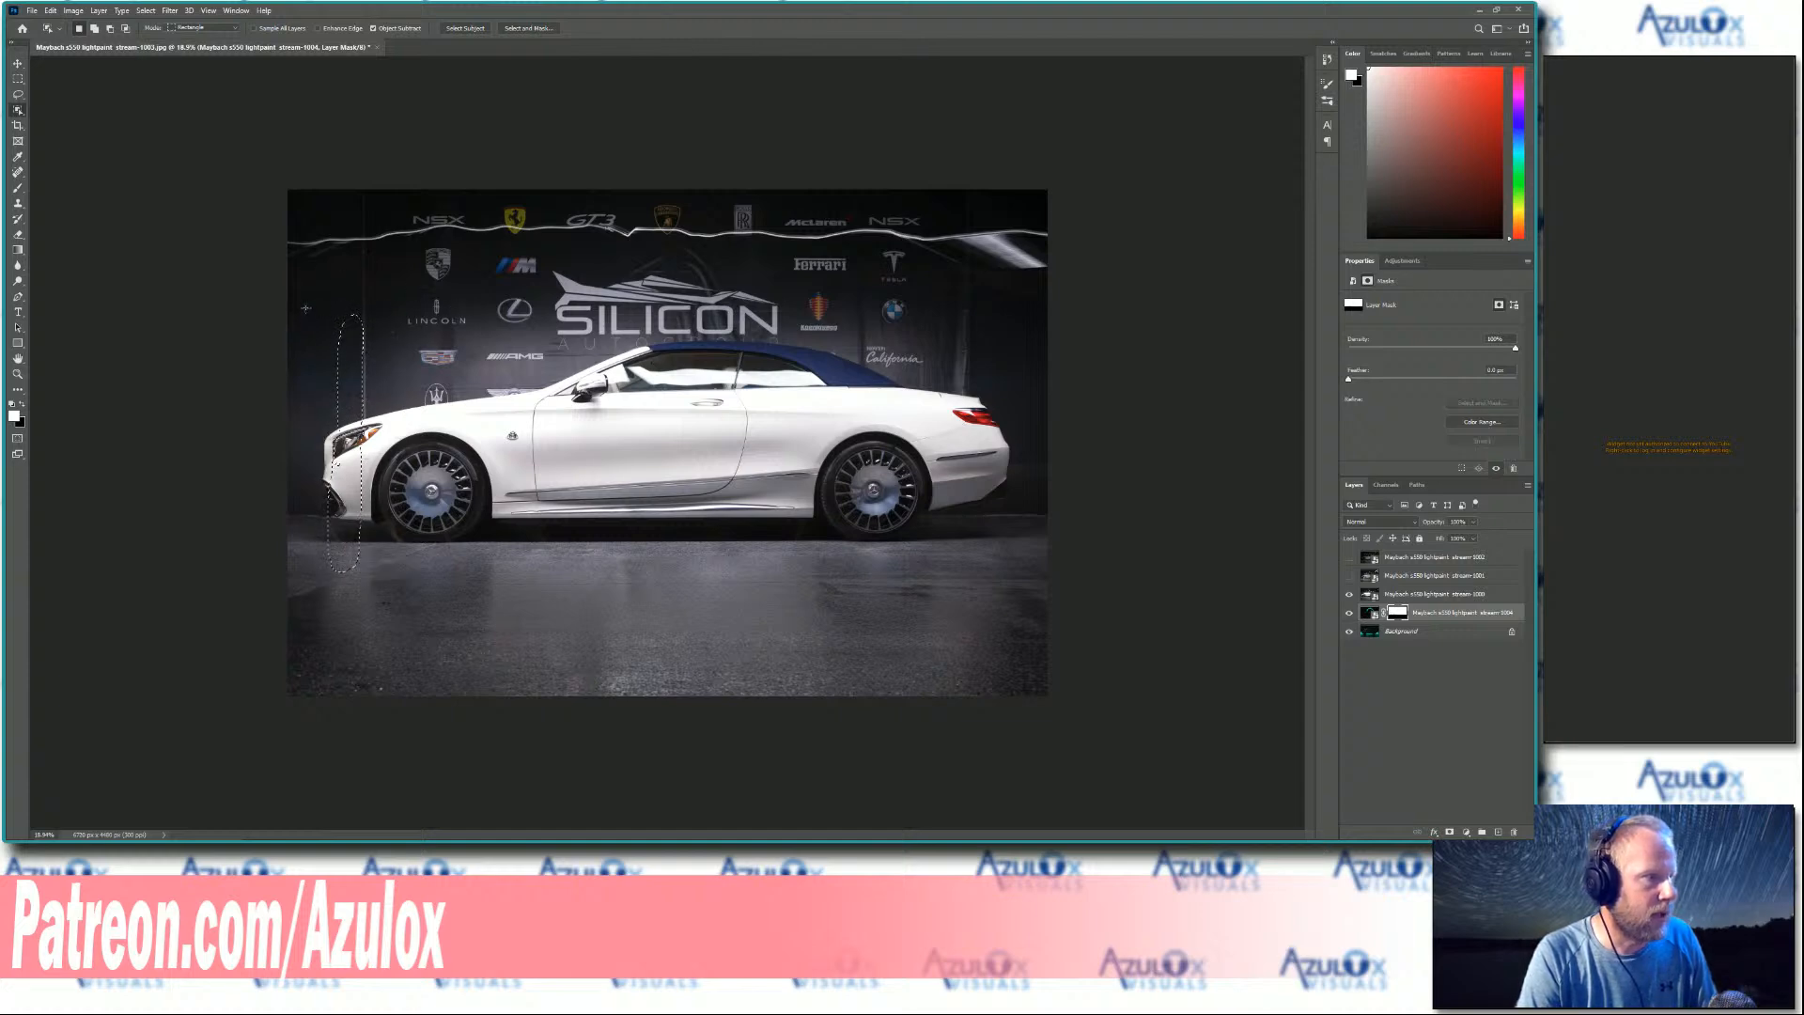
{"action": "left_click_drag", "start_coordinate": [305, 307], "coordinate": [1042, 545]}
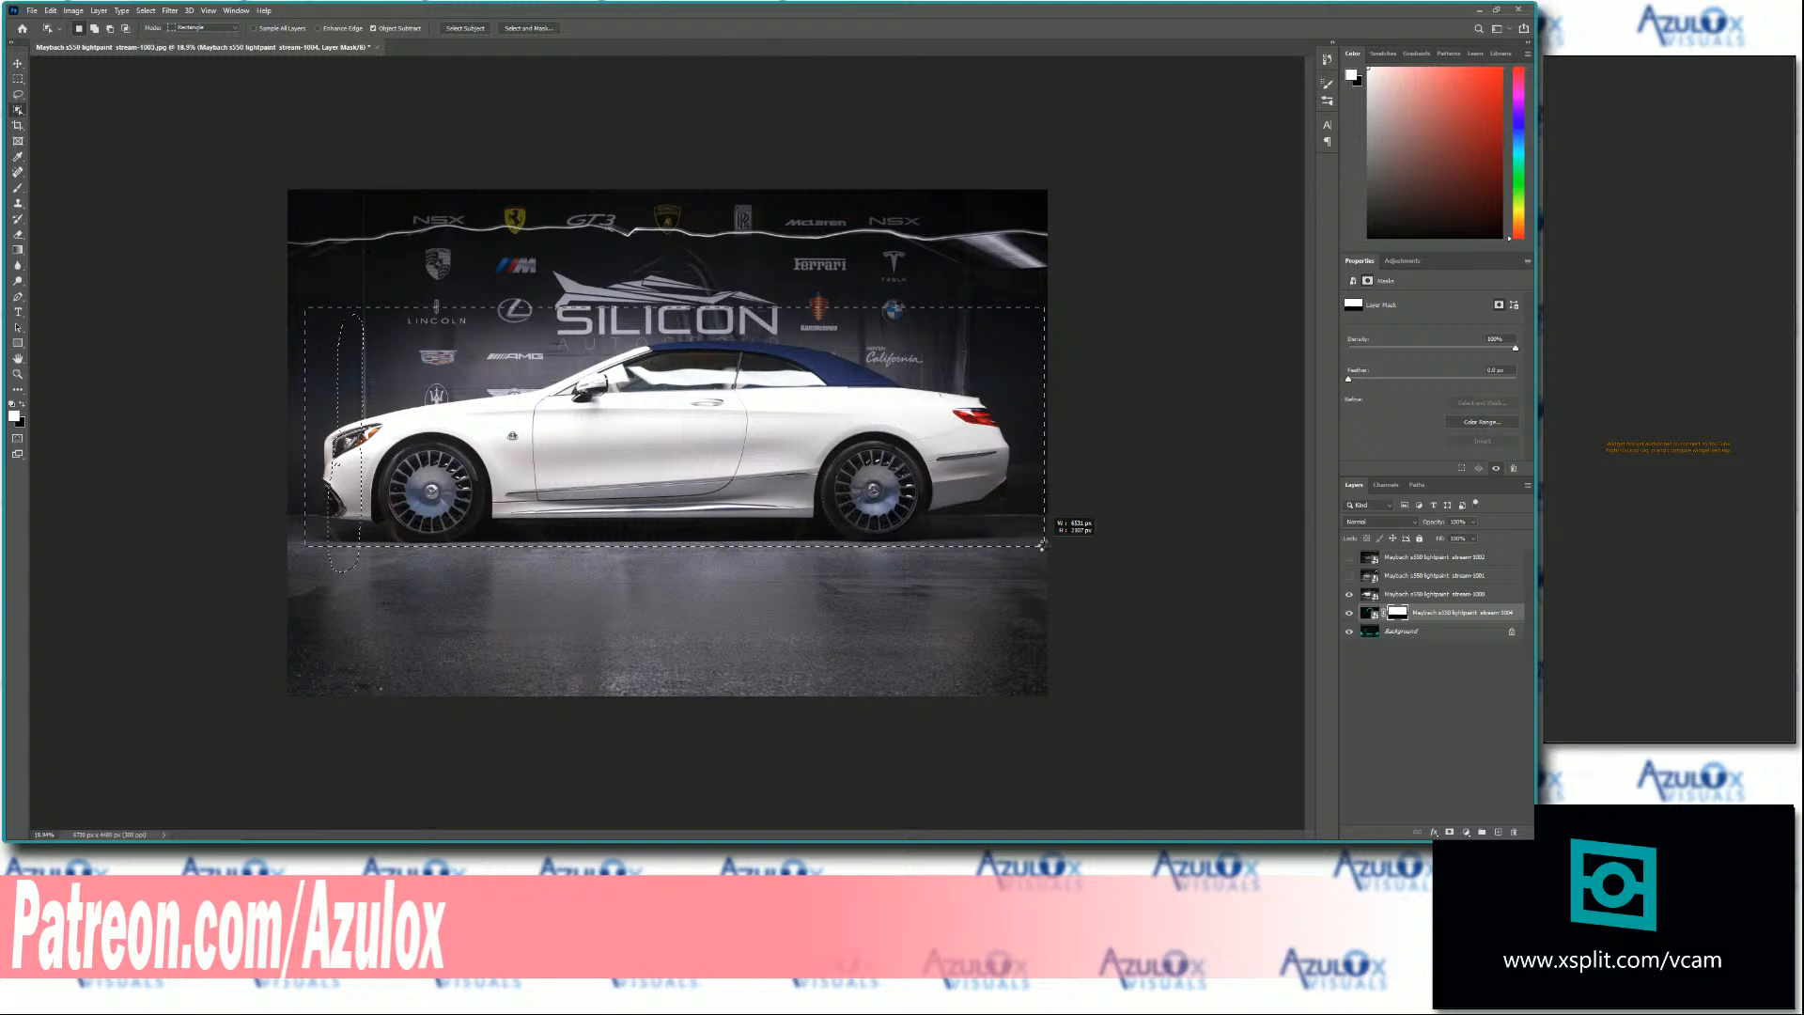
{"action": "left_click_drag", "start_coordinate": [1042, 545], "coordinate": [1042, 545]}
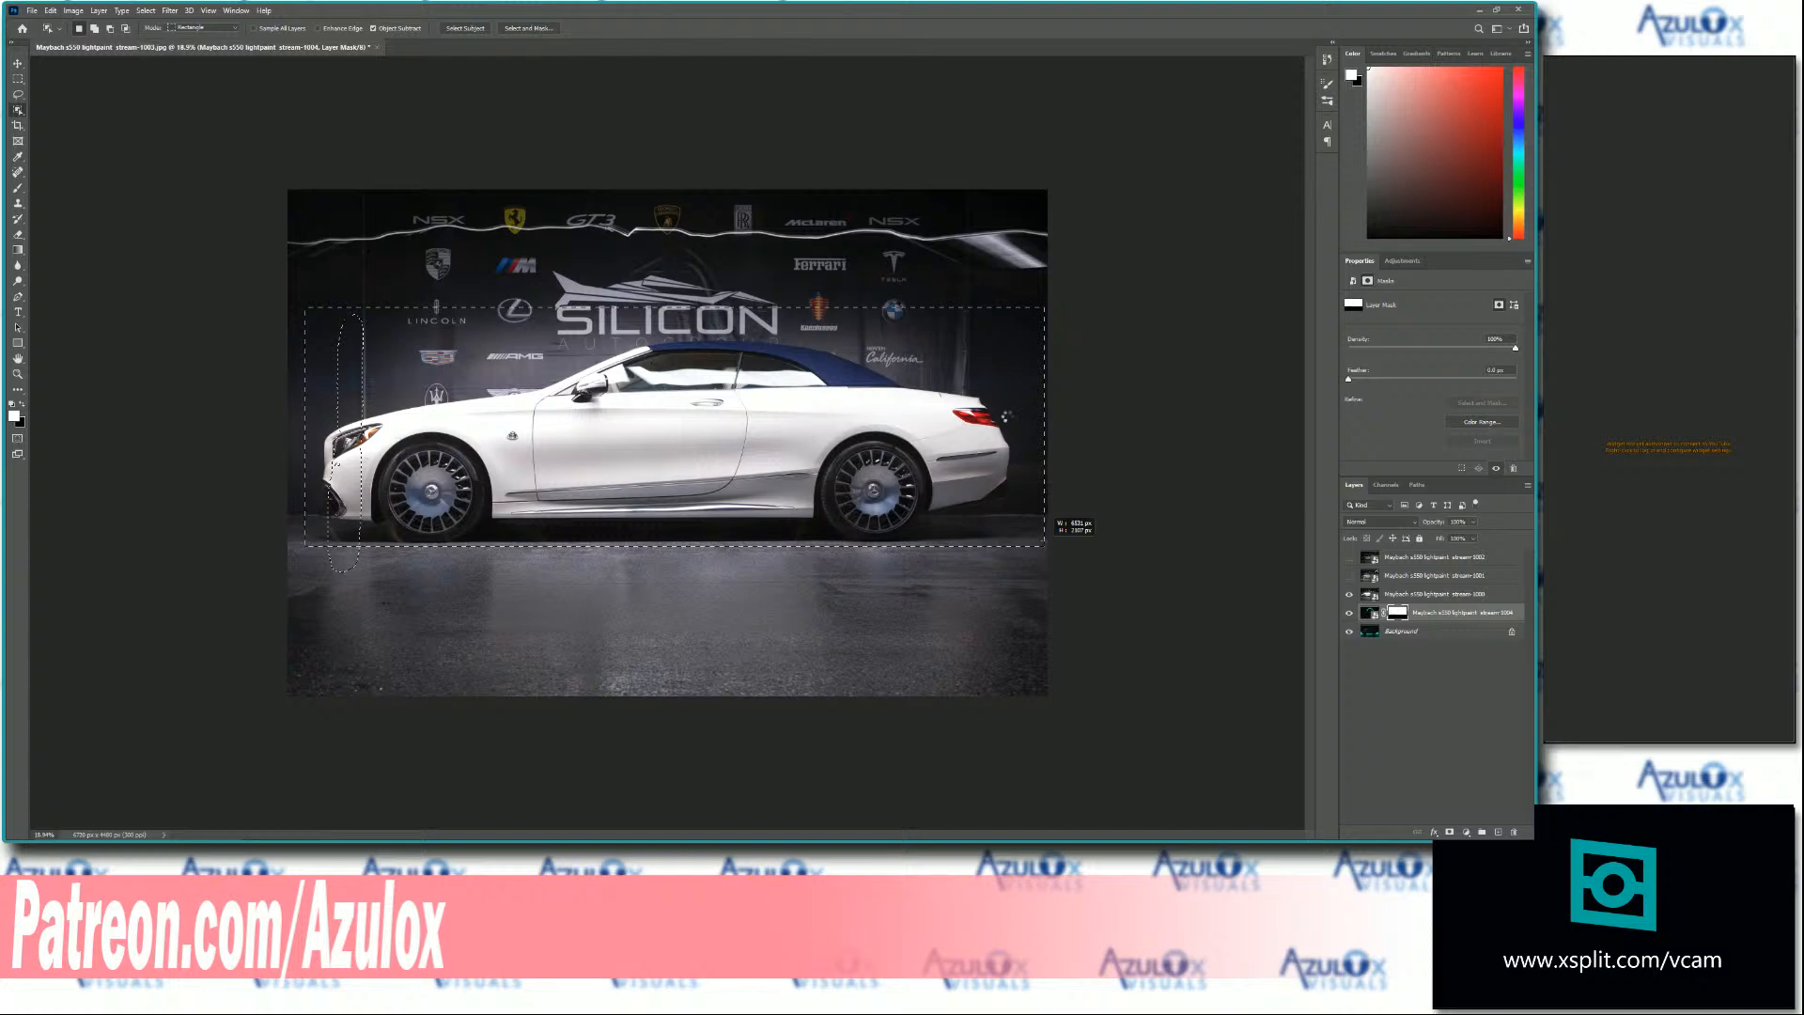
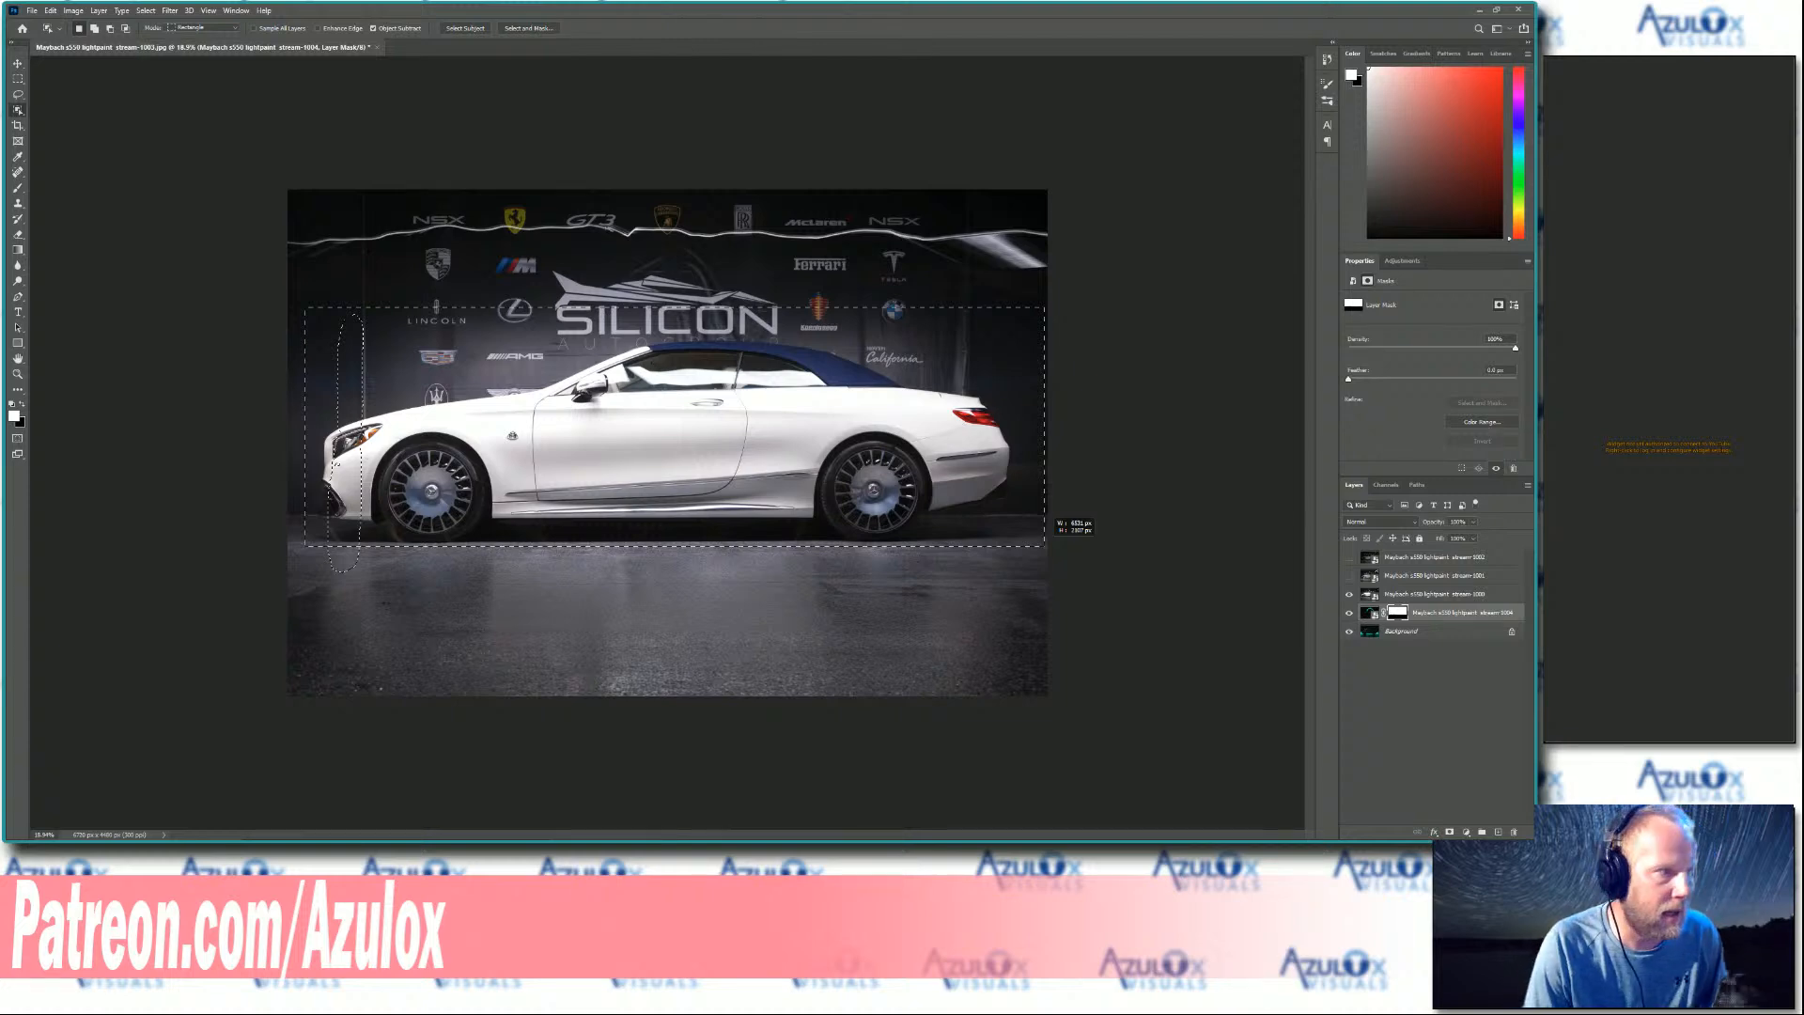
{"action": "left_click_drag", "start_coordinate": [1044, 545], "coordinate": [1045, 545]}
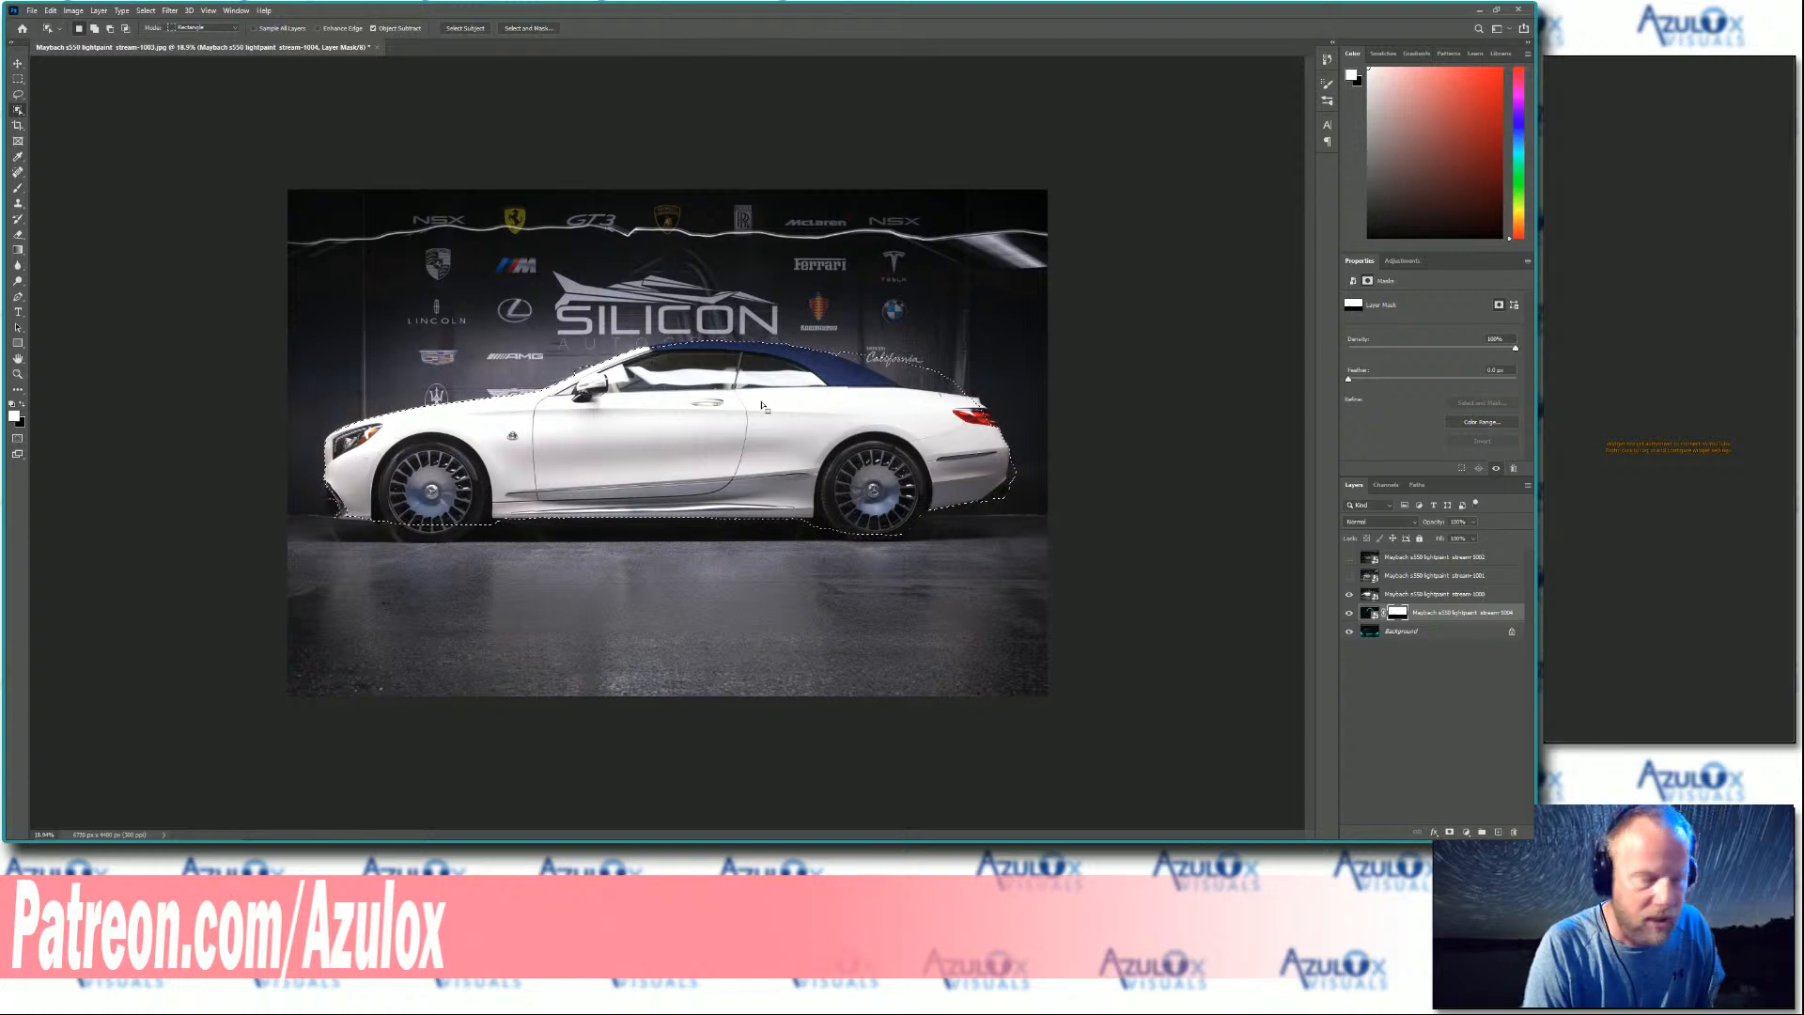
- Open the 1000 layer's car selection in Select and Mask and refine it around the rear roofline, lower sill and rear wheel
{"action": "left_click", "coordinate": [1417, 599]}
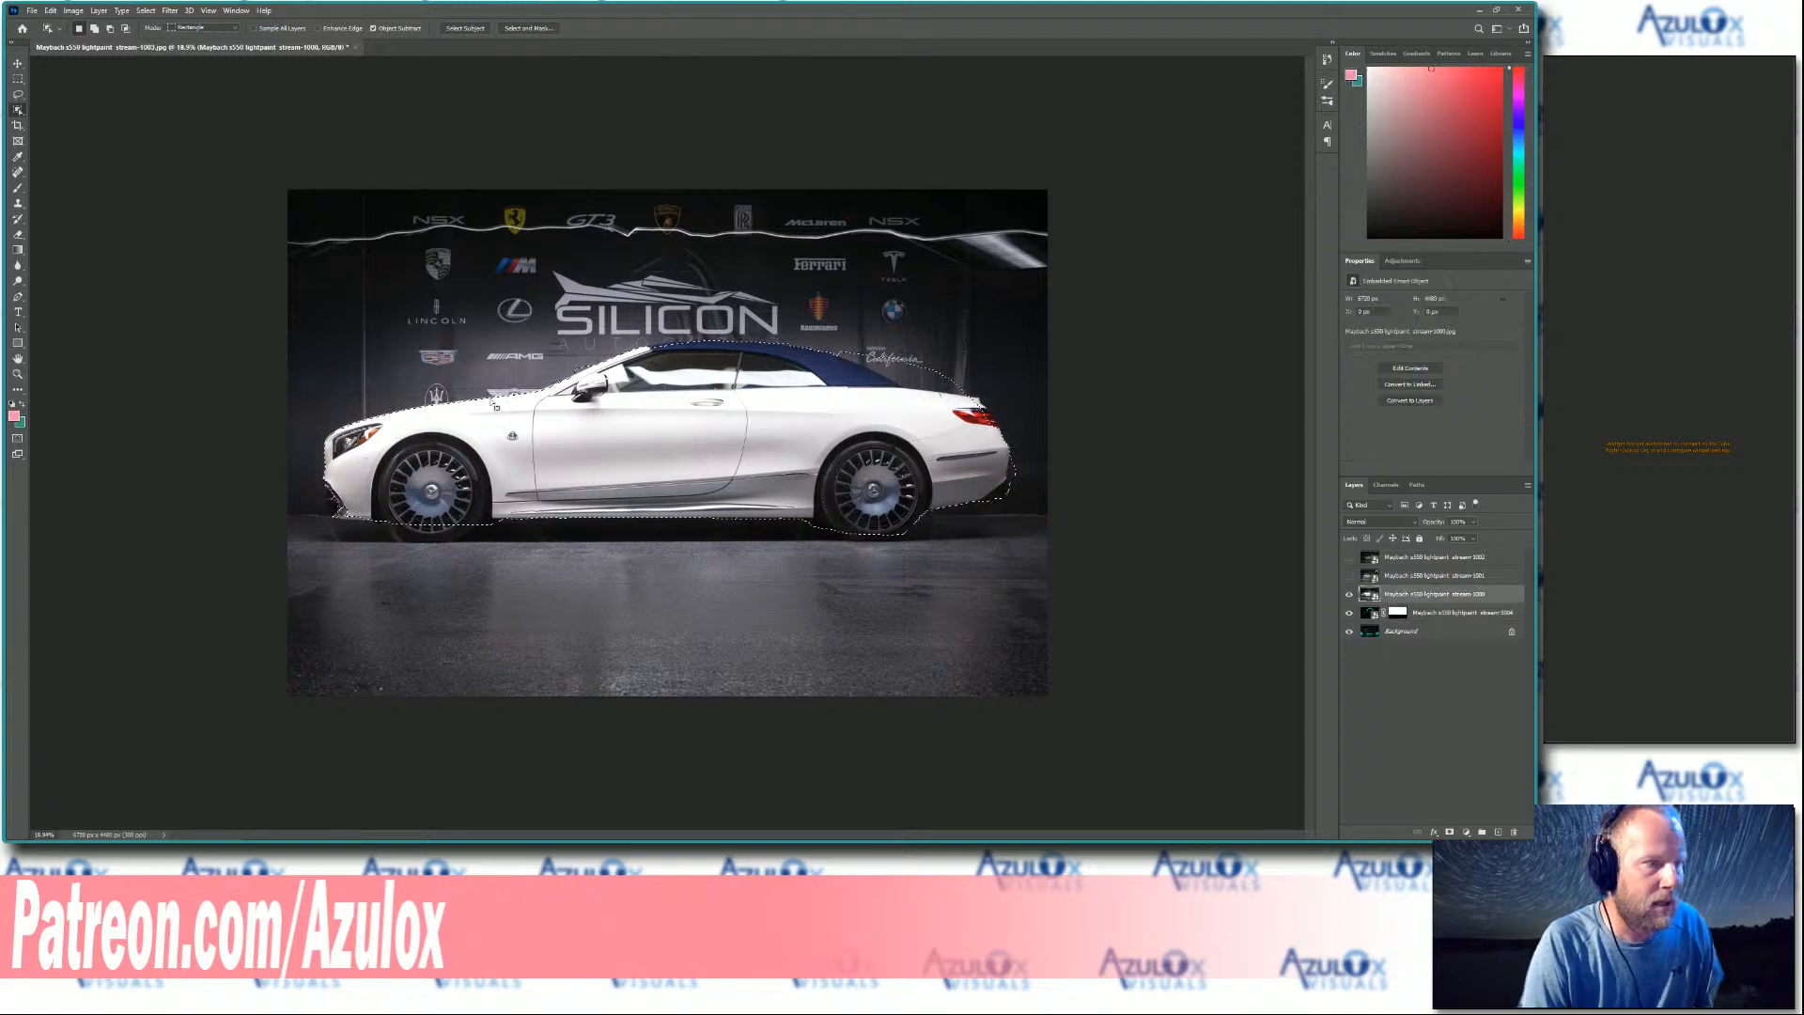
{"action": "left_click", "coordinate": [527, 28]}
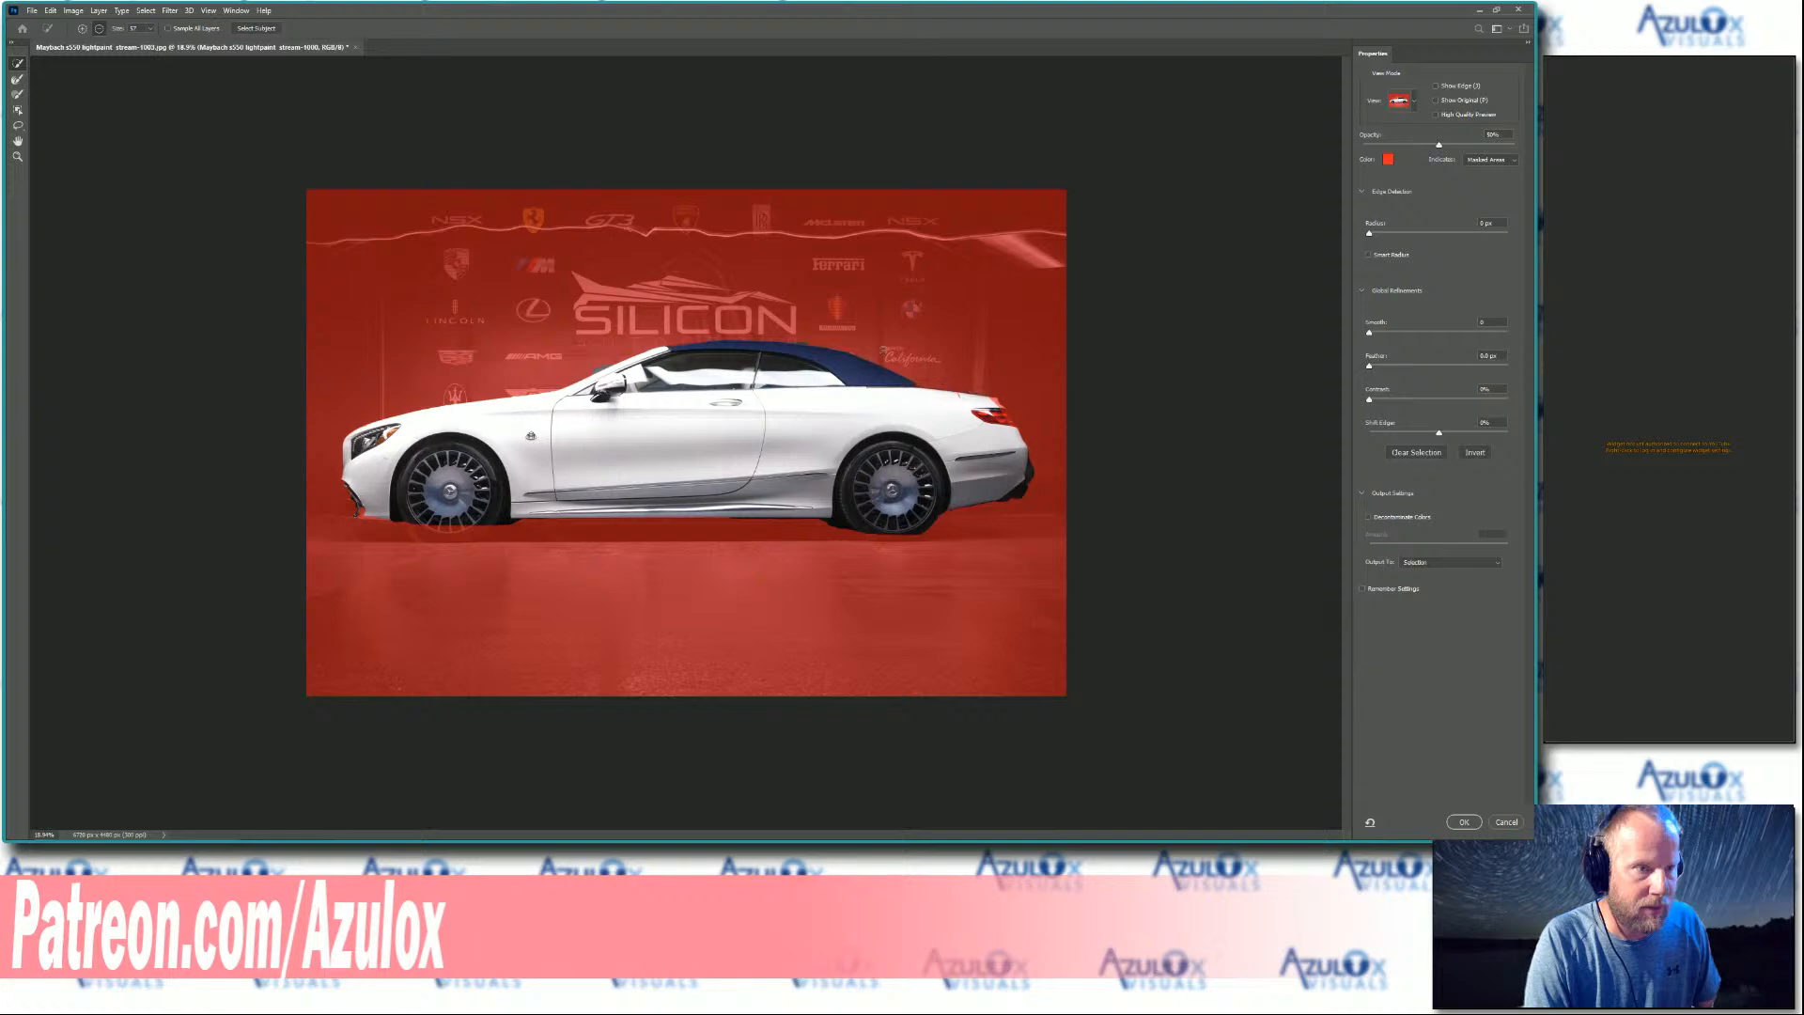
{"action": "mouse_move", "coordinate": [851, 350]}
{"action": "left_mouse_down"}
{"action": "mouse_move", "coordinate": [769, 344]}
{"action": "mouse_move", "coordinate": [899, 388]}
{"action": "left_mouse_up"}
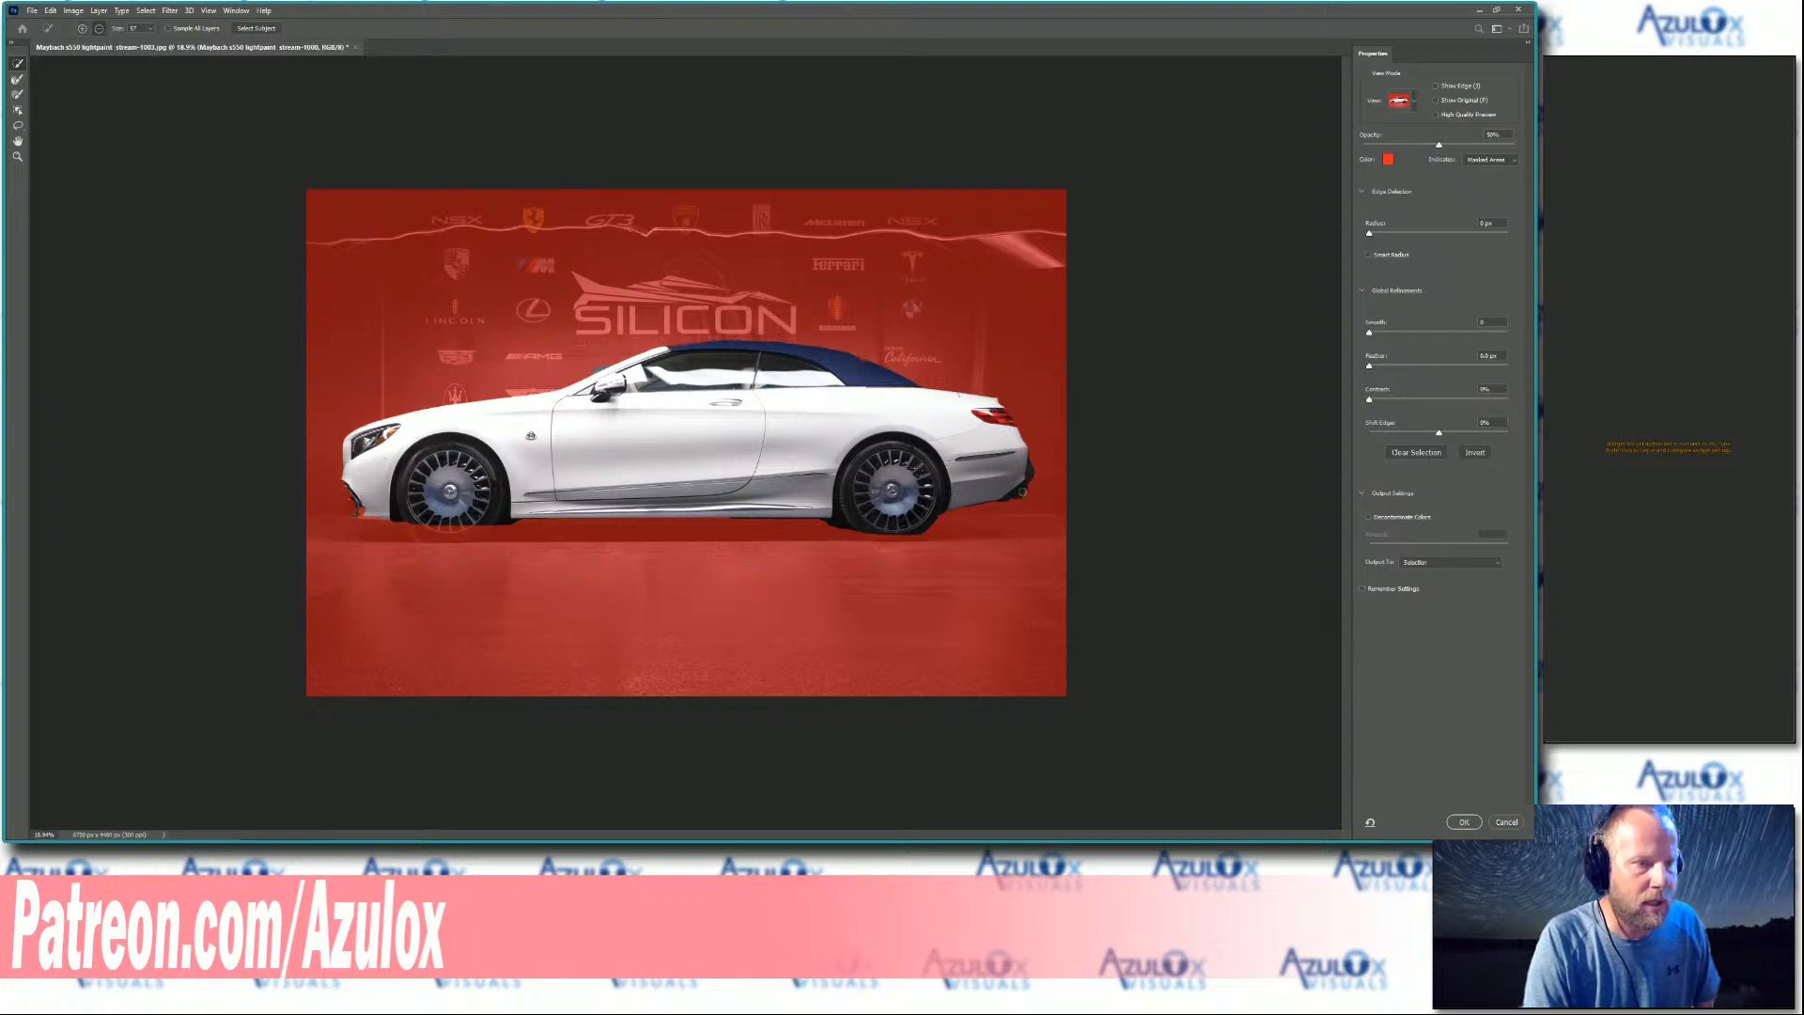
{"action": "key", "text": "alt"}
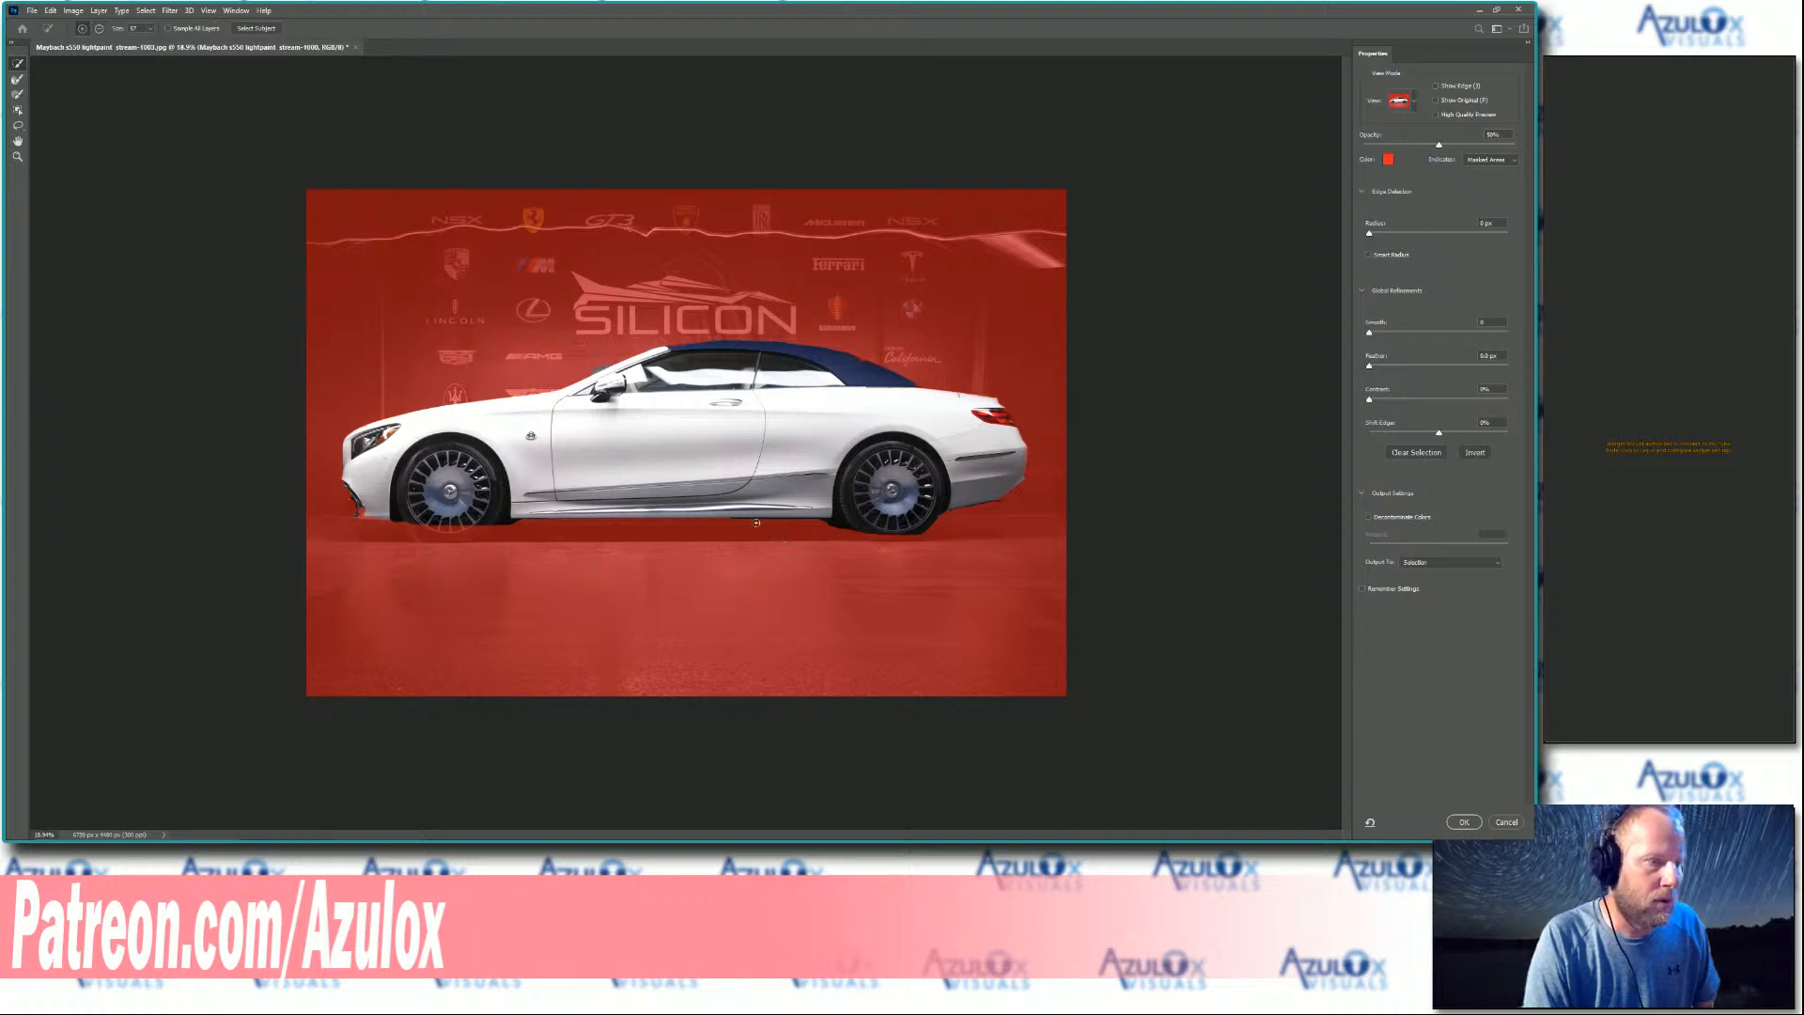
{"action": "key", "text": "alt"}
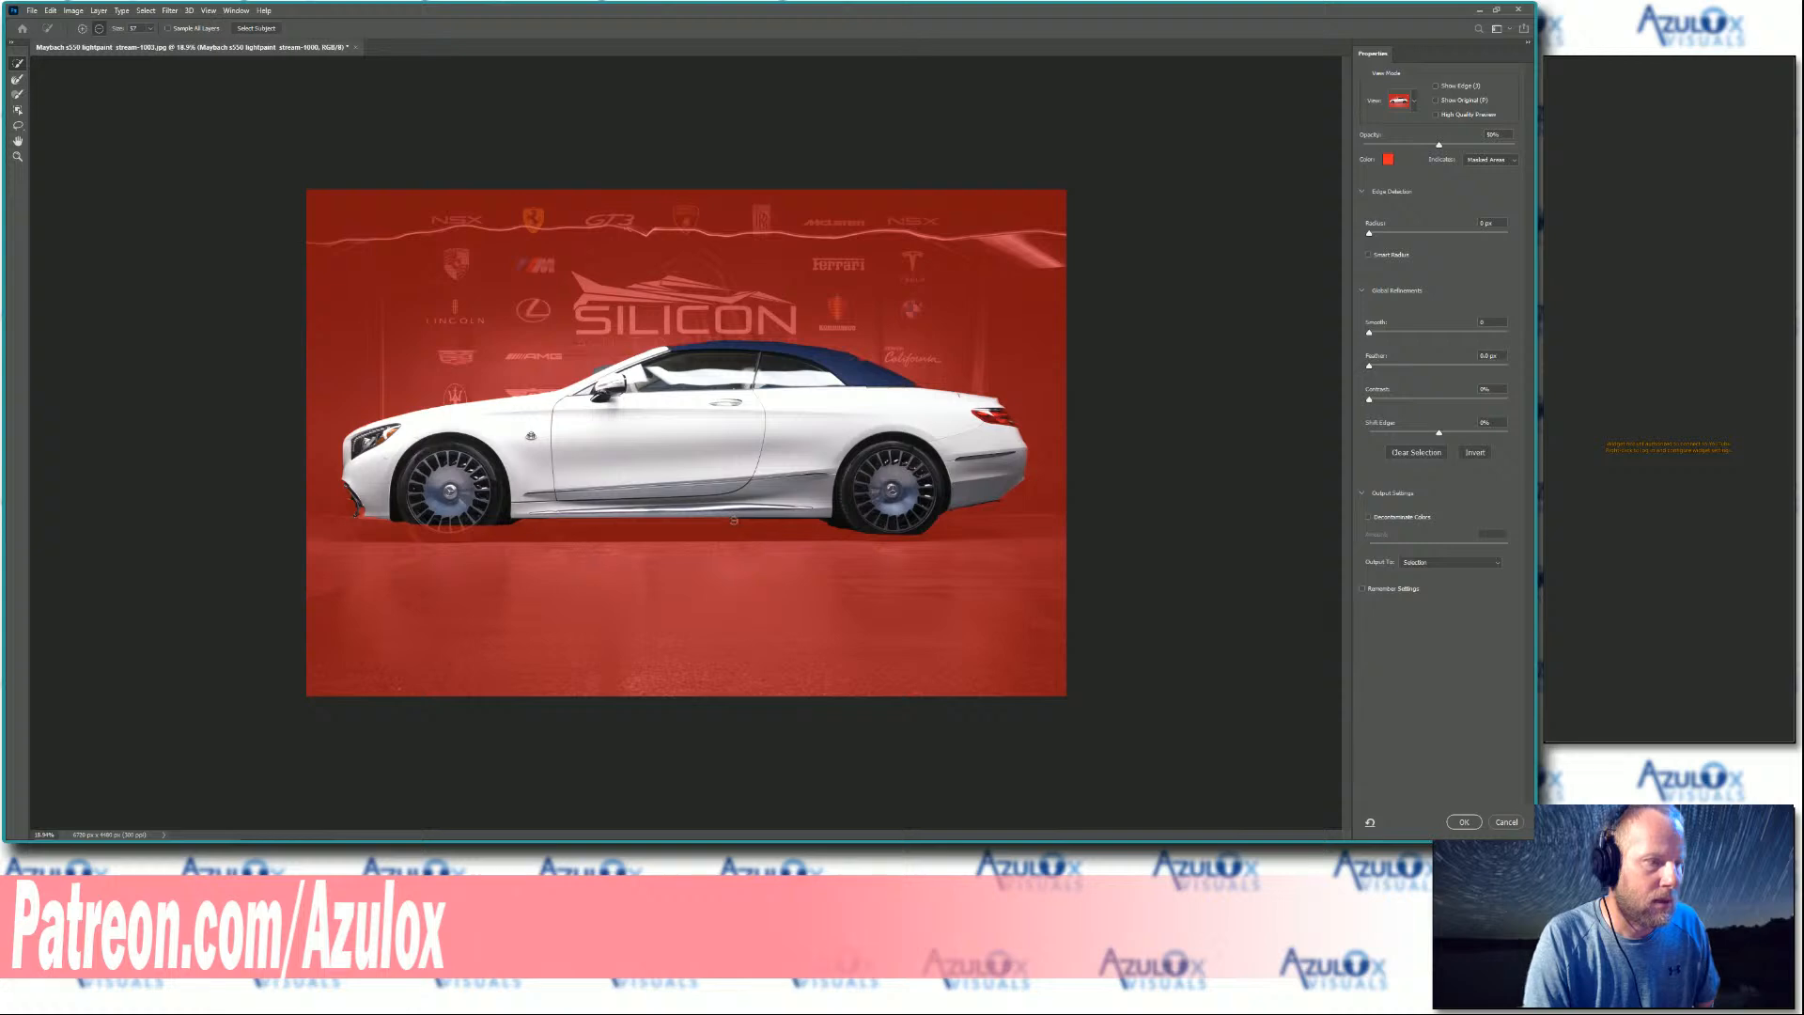
{"action": "mouse_move", "coordinate": [822, 521]}
{"action": "left_mouse_down"}
{"action": "mouse_move", "coordinate": [858, 545]}
{"action": "mouse_move", "coordinate": [854, 469]}
{"action": "mouse_move", "coordinate": [848, 510]}
{"action": "mouse_move", "coordinate": [876, 532]}
{"action": "mouse_move", "coordinate": [844, 475]}
{"action": "left_mouse_up"}
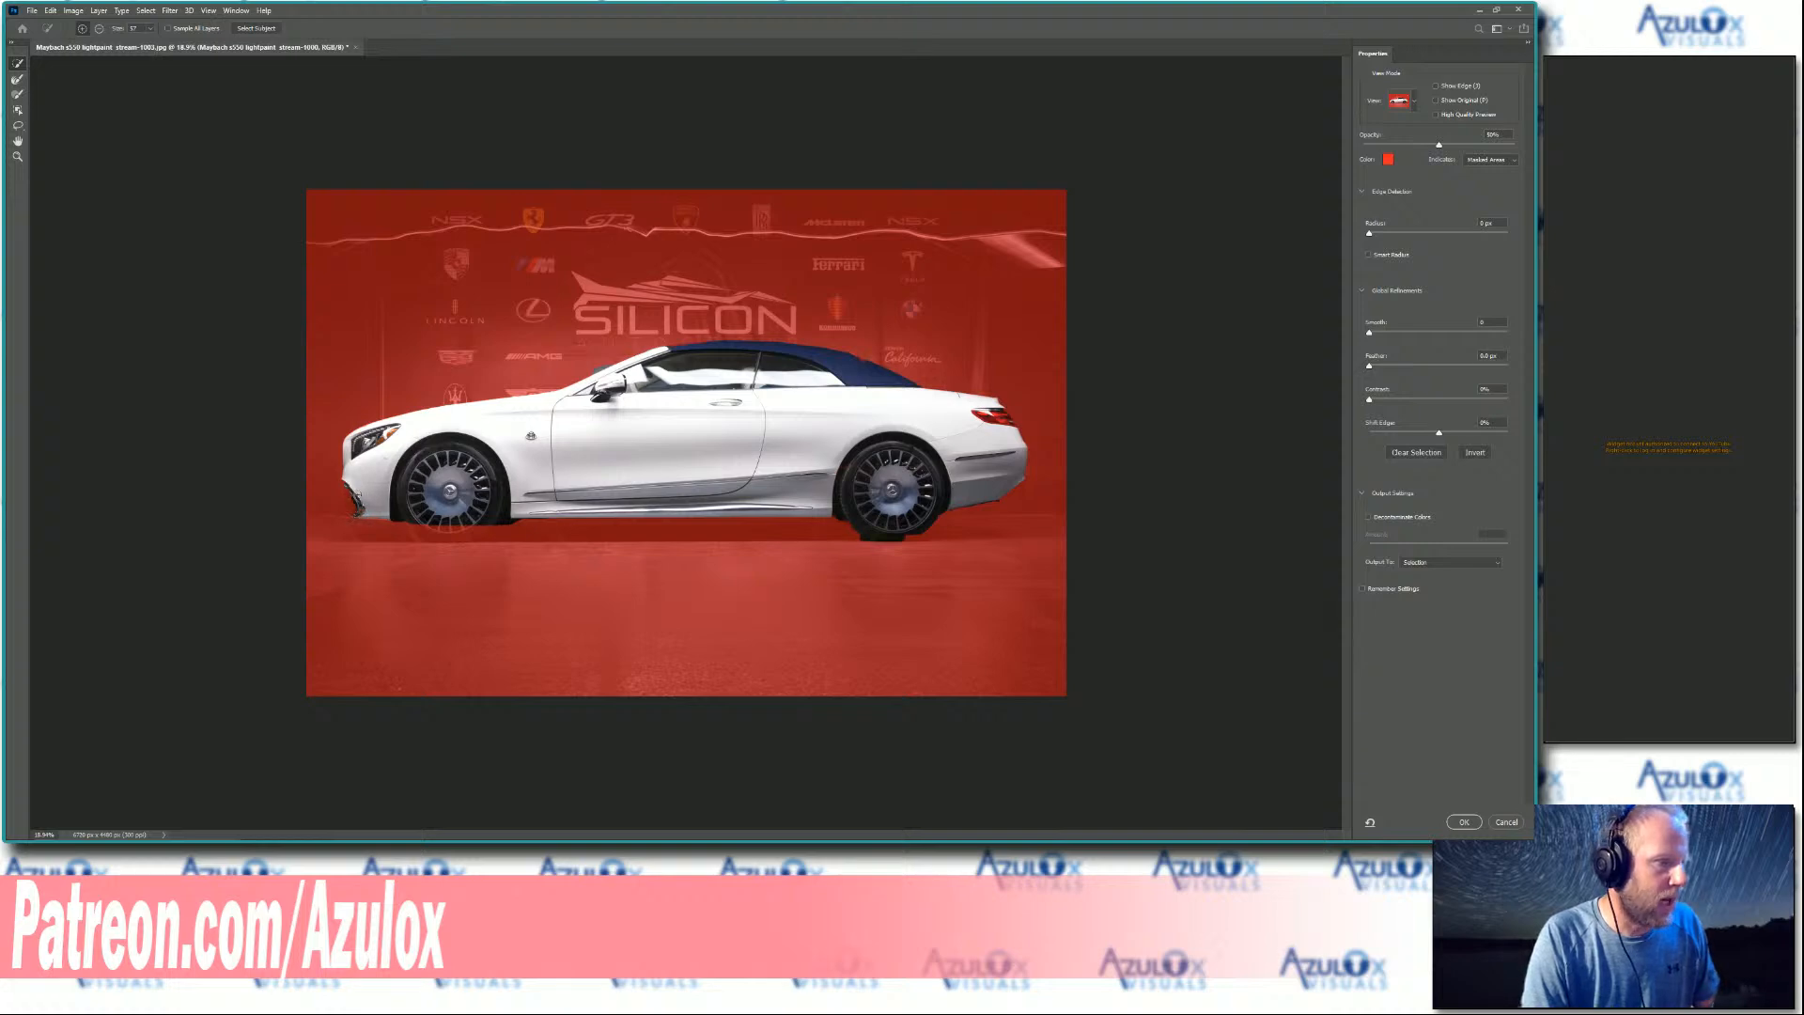
- Complete the car selection around the front bumper and the bottom of the front wheel, and output it as a layer mask
{"action": "left_click_drag", "start_coordinate": [355, 496], "coordinate": [338, 503]}
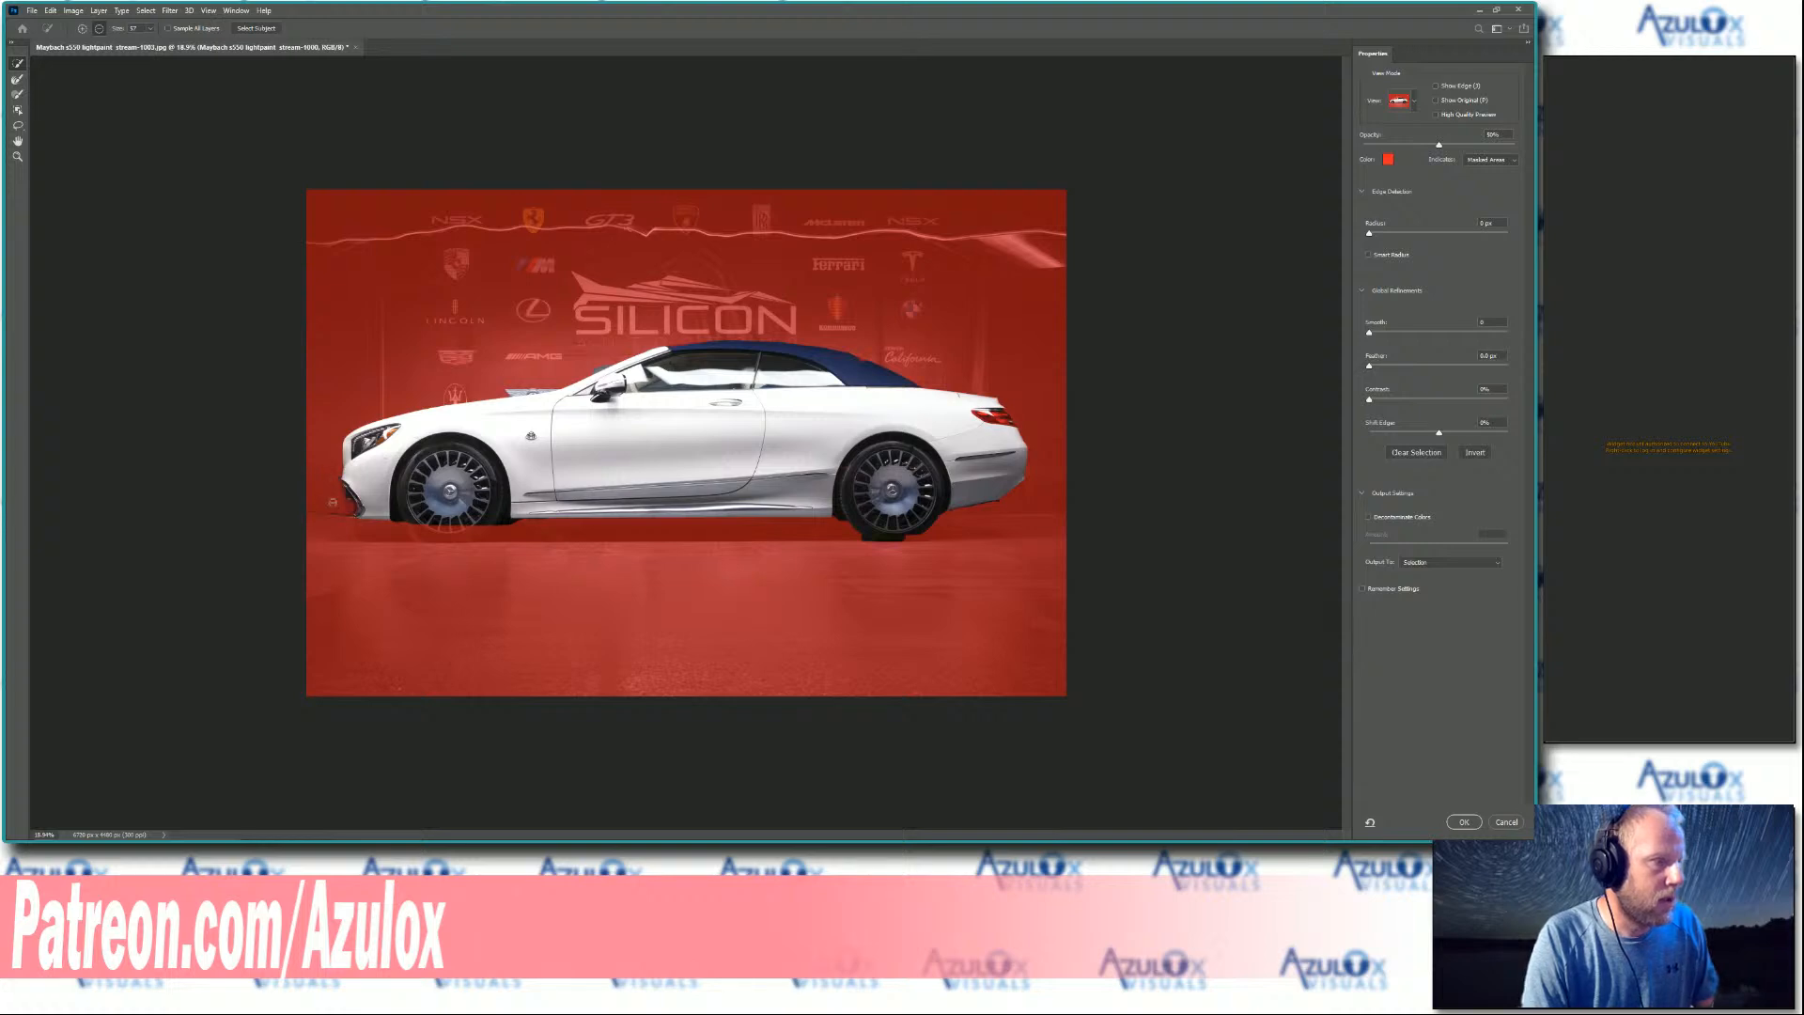
{"action": "key", "text": "alt"}
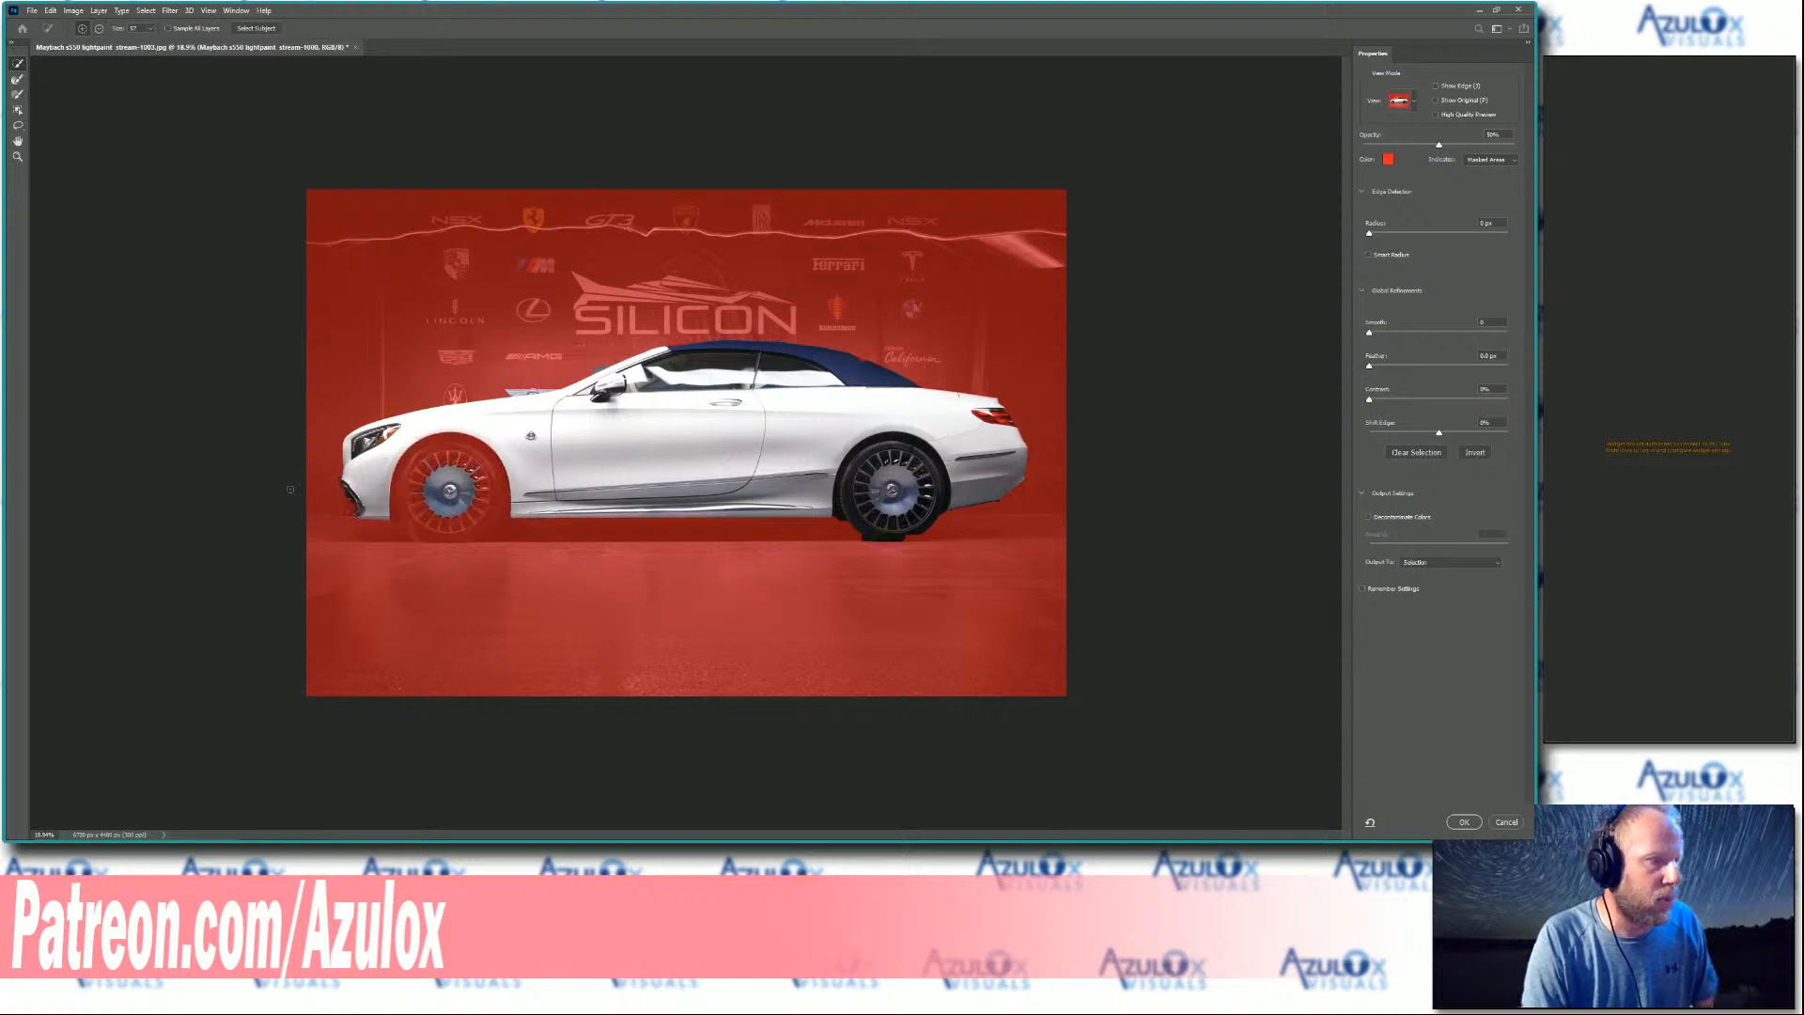
{"action": "mouse_move", "coordinate": [489, 492]}
{"action": "left_mouse_down"}
{"action": "mouse_move", "coordinate": [464, 528]}
{"action": "mouse_move", "coordinate": [422, 523]}
{"action": "mouse_move", "coordinate": [406, 498]}
{"action": "mouse_move", "coordinate": [422, 460]}
{"action": "left_mouse_up"}
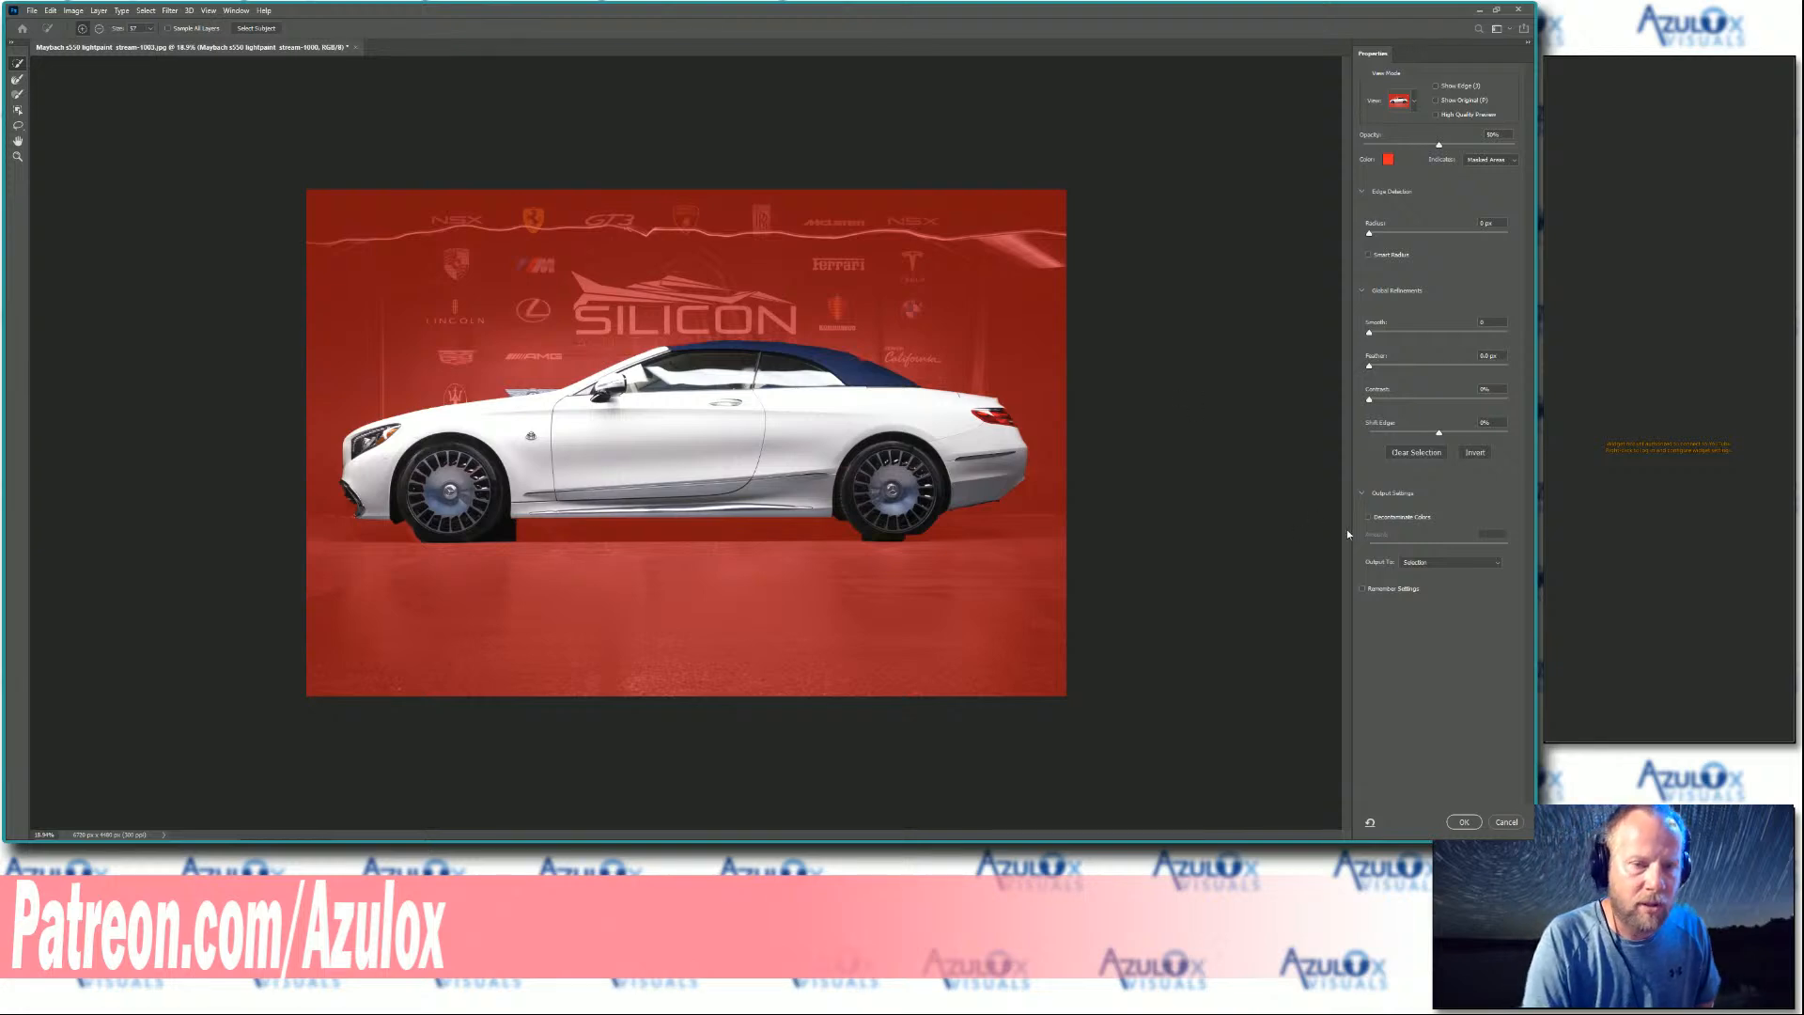
{"action": "left_click", "coordinate": [1458, 568]}
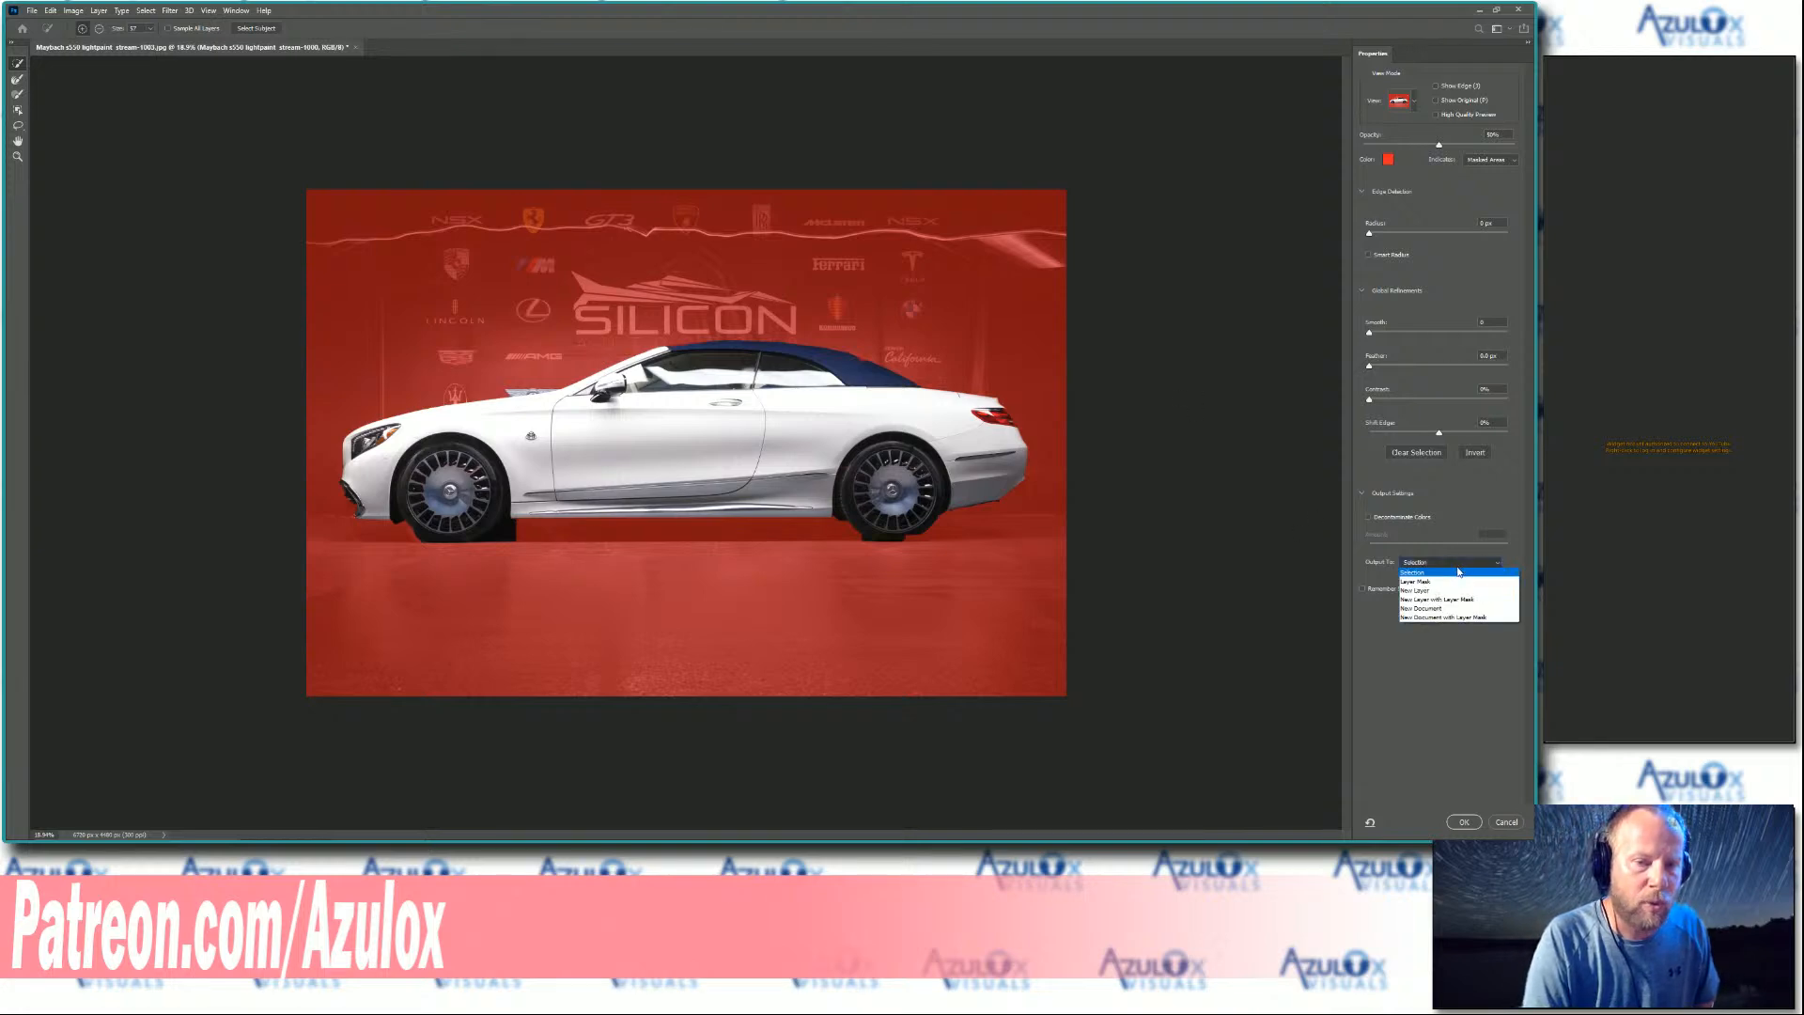
{"action": "left_click", "coordinate": [1458, 582]}
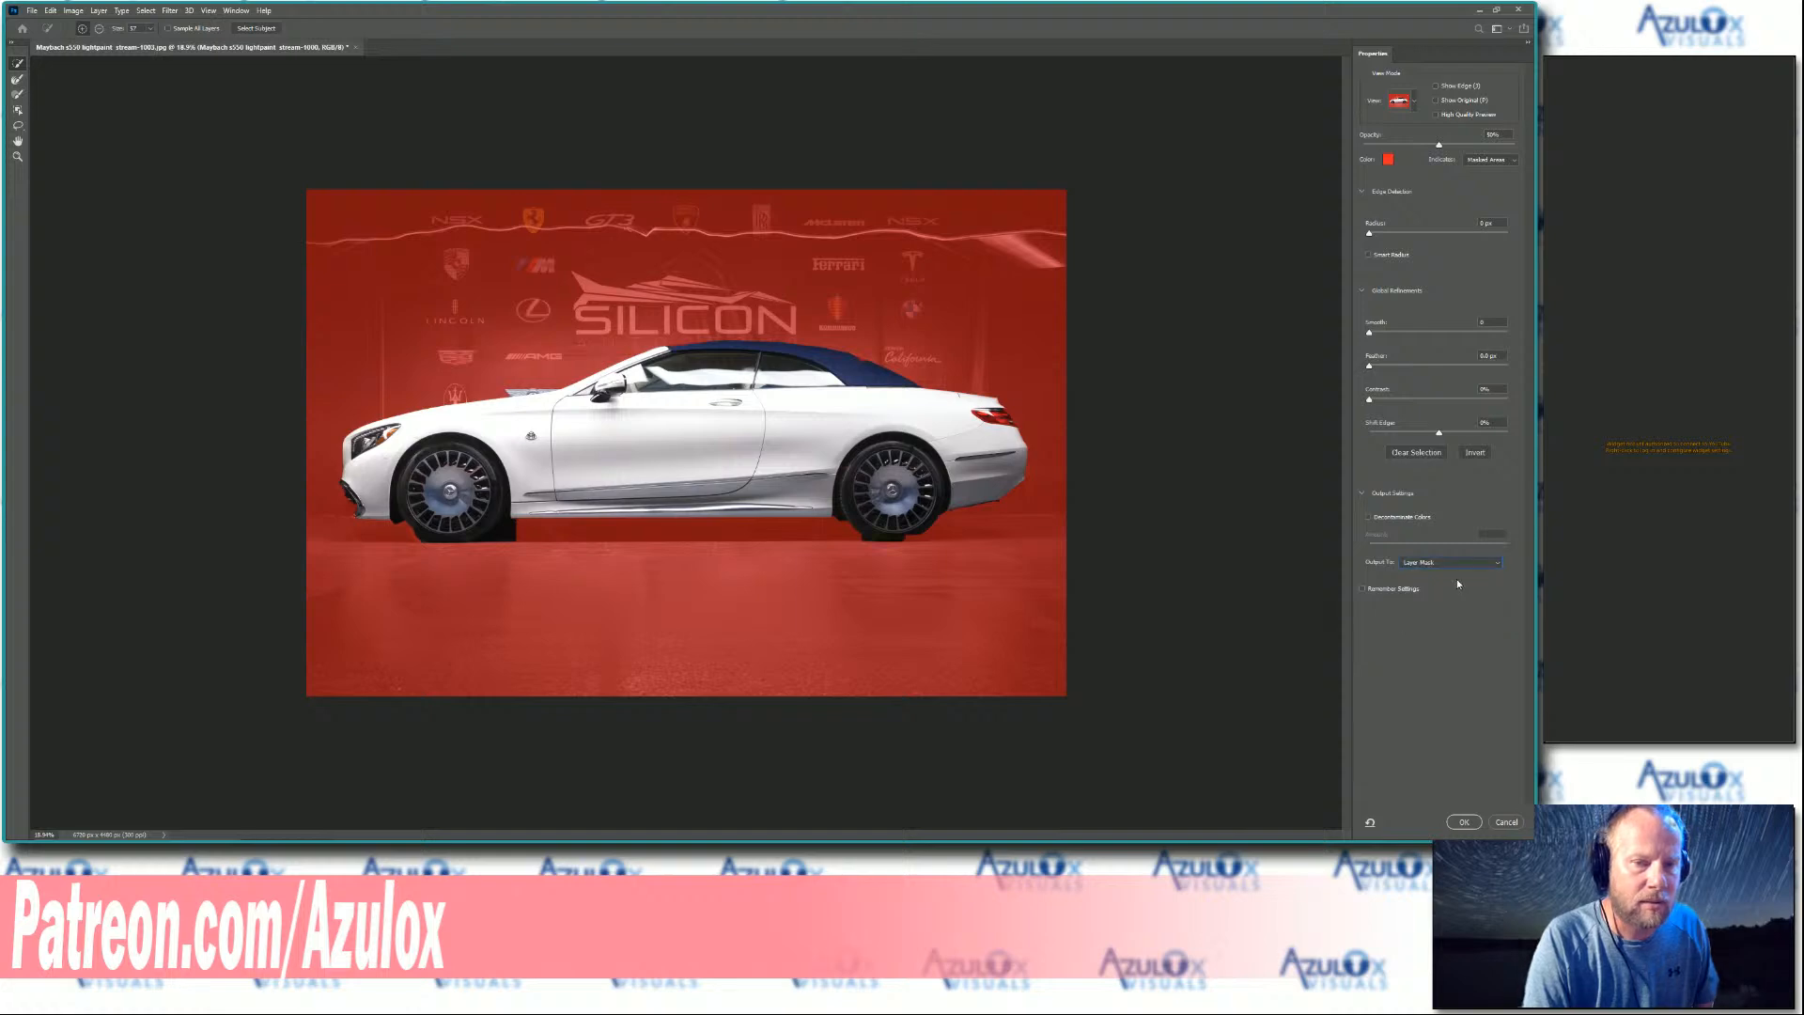
{"action": "left_click", "coordinate": [1462, 822]}
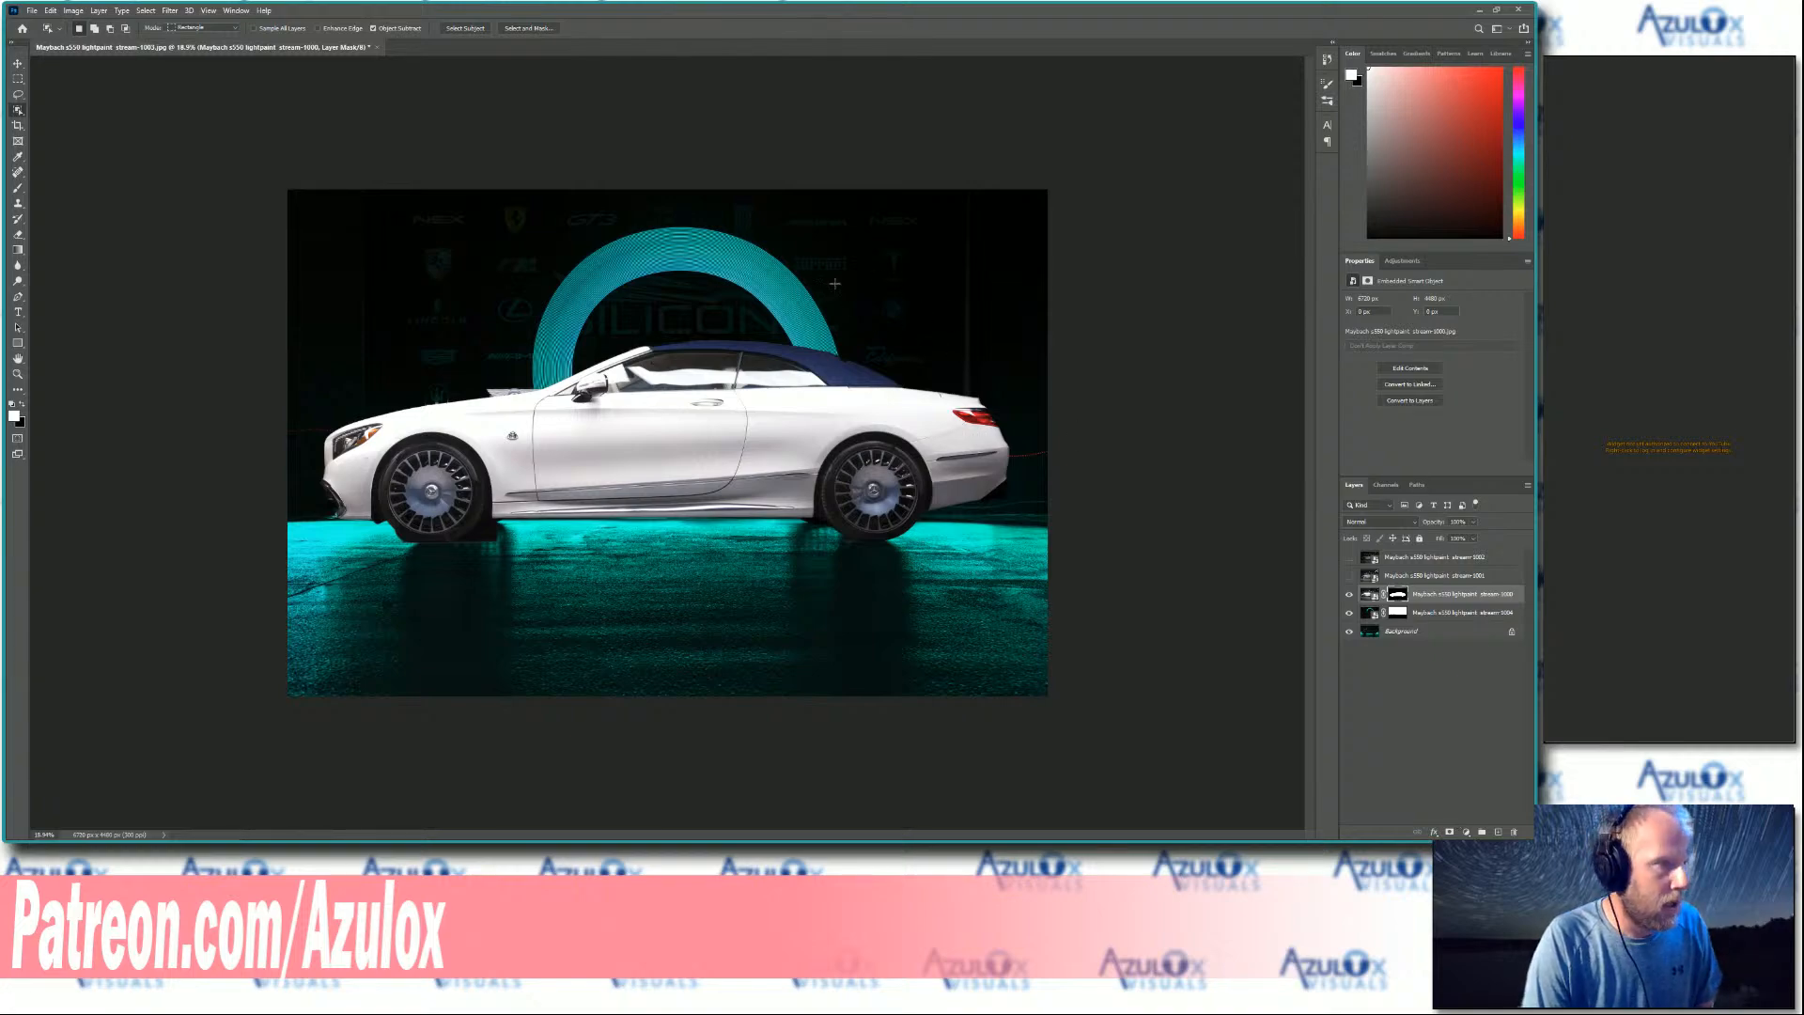
- Brush black on the mask to hide the winged wall logo above the hood, and restore the hood edge in white
{"action": "left_click_drag", "start_coordinate": [835, 283], "coordinate": [977, 264]}
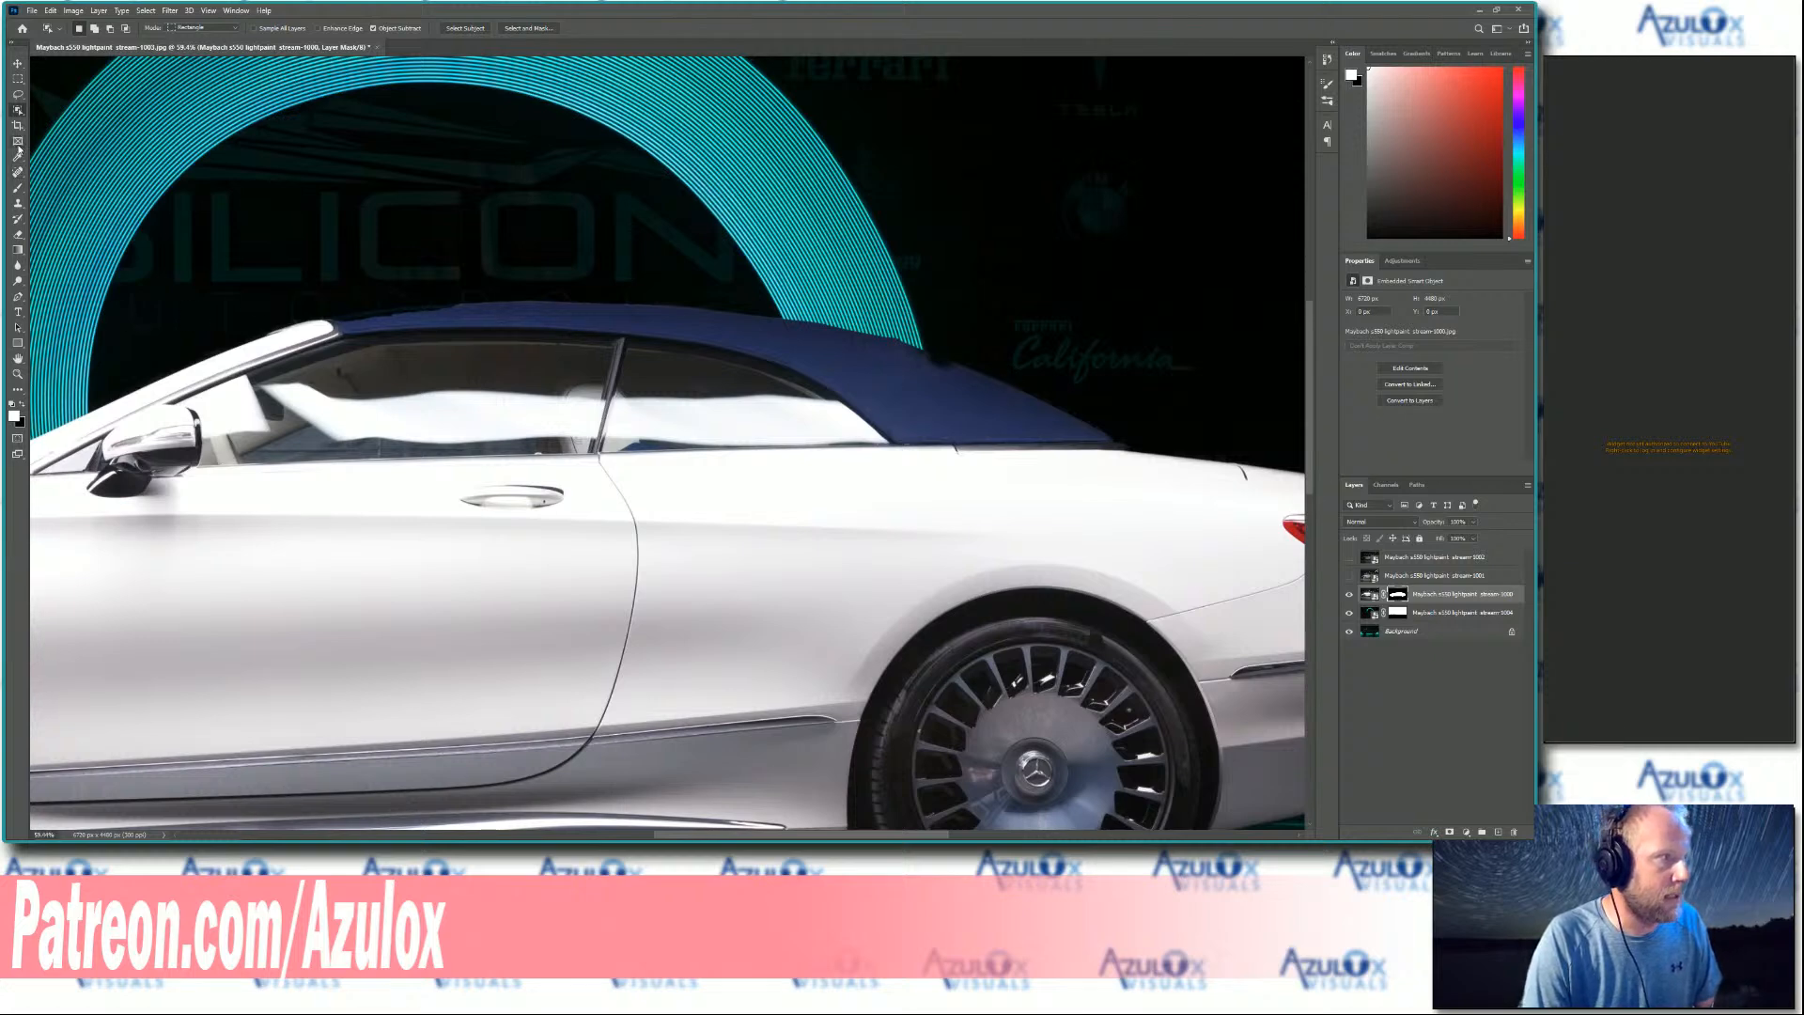
{"action": "left_click", "coordinate": [17, 188]}
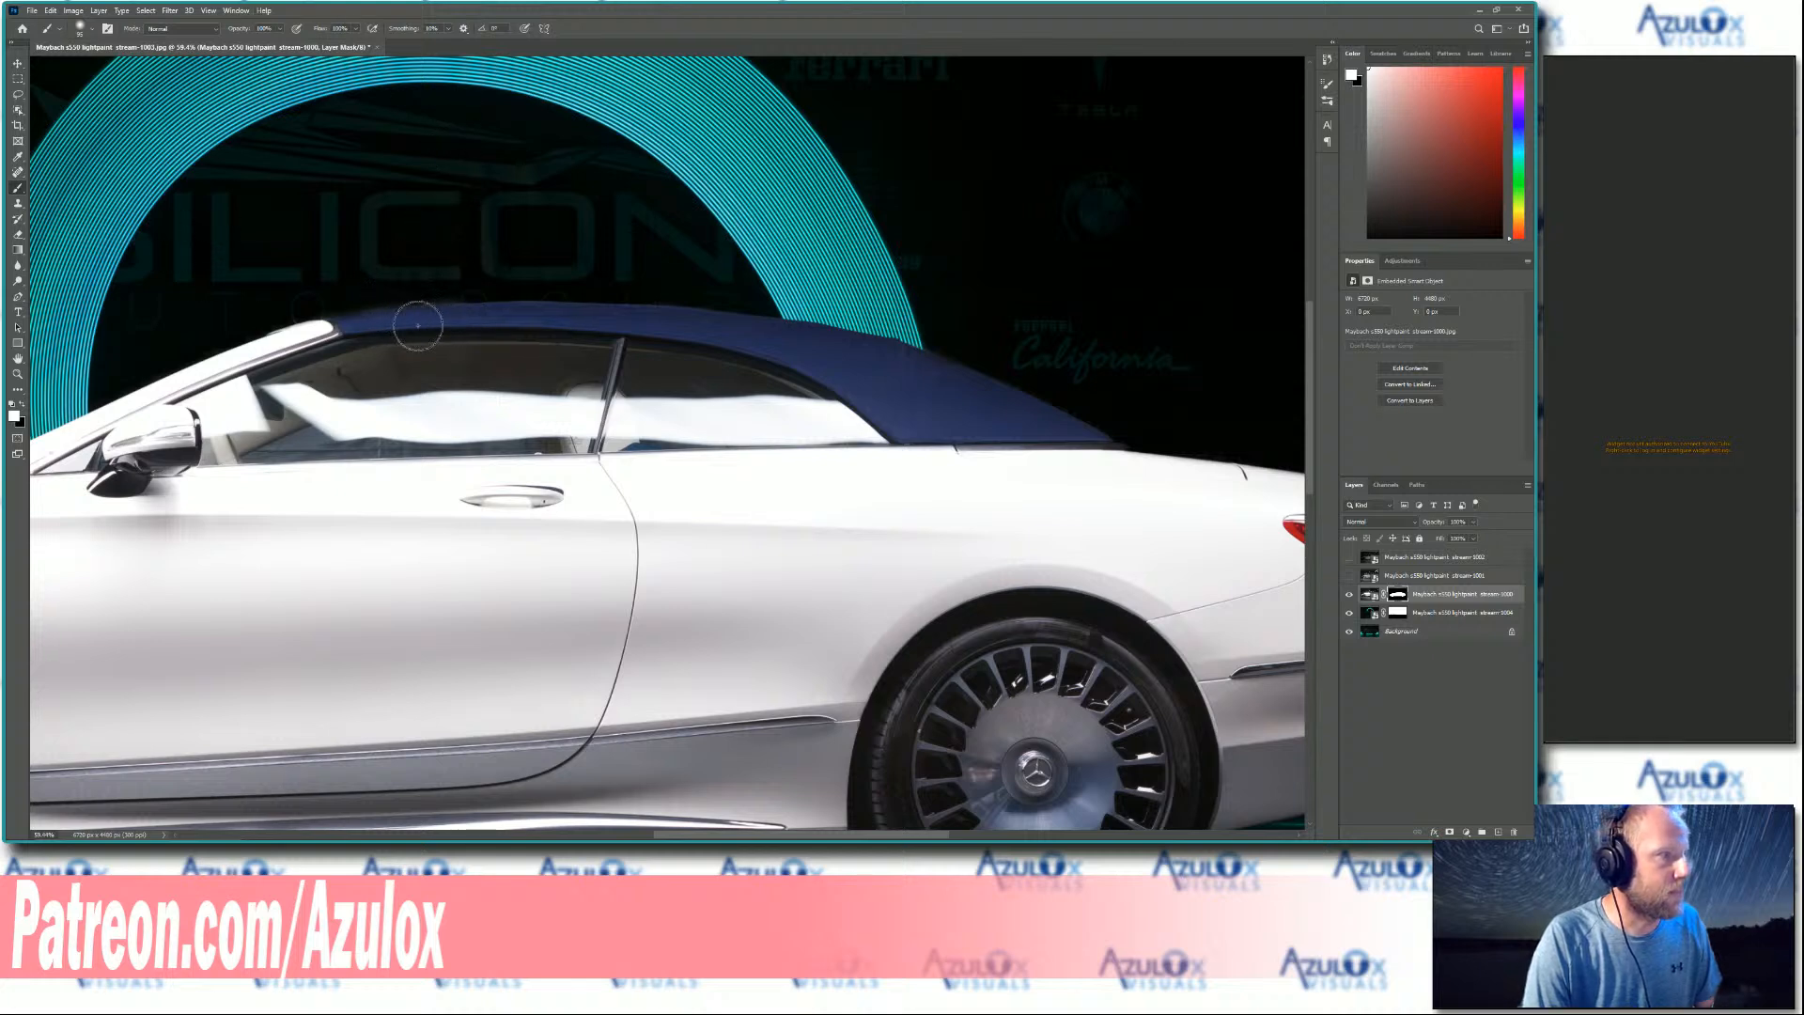
{"action": "scroll", "coordinate": [348, 300], "scroll_direction": "up", "scroll_amount": 5}
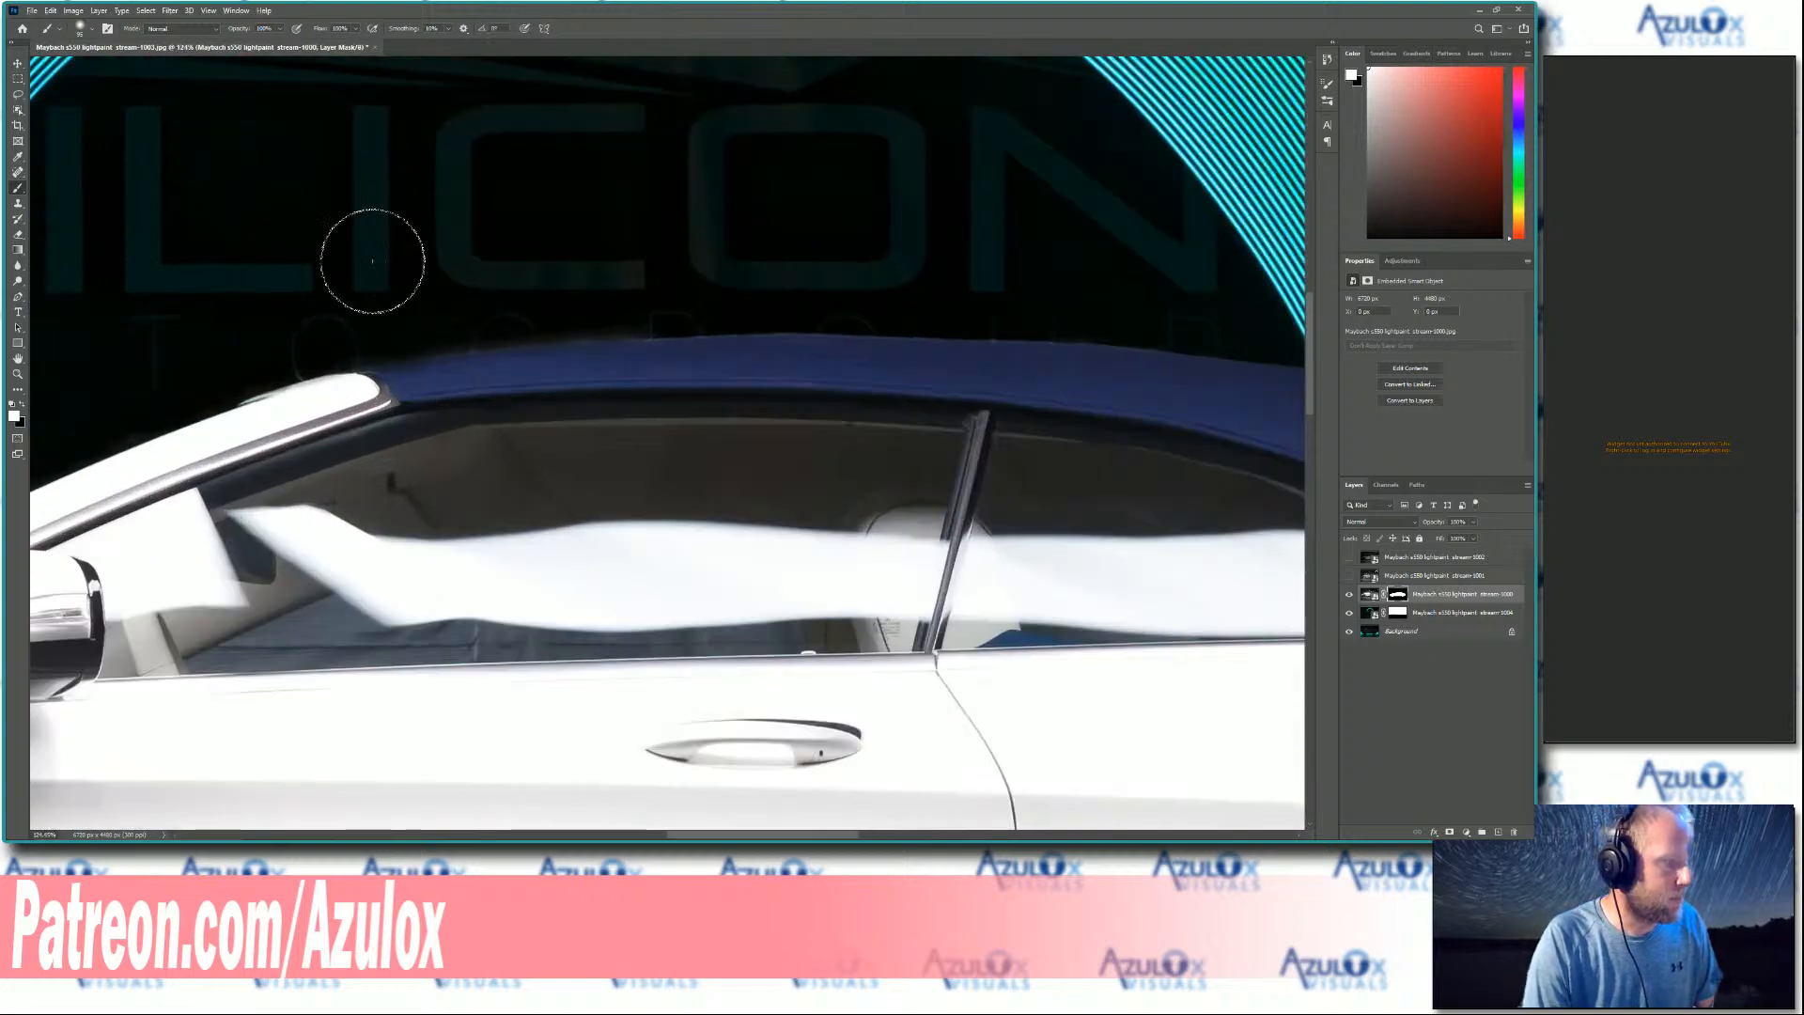
{"action": "key", "text": "x"}
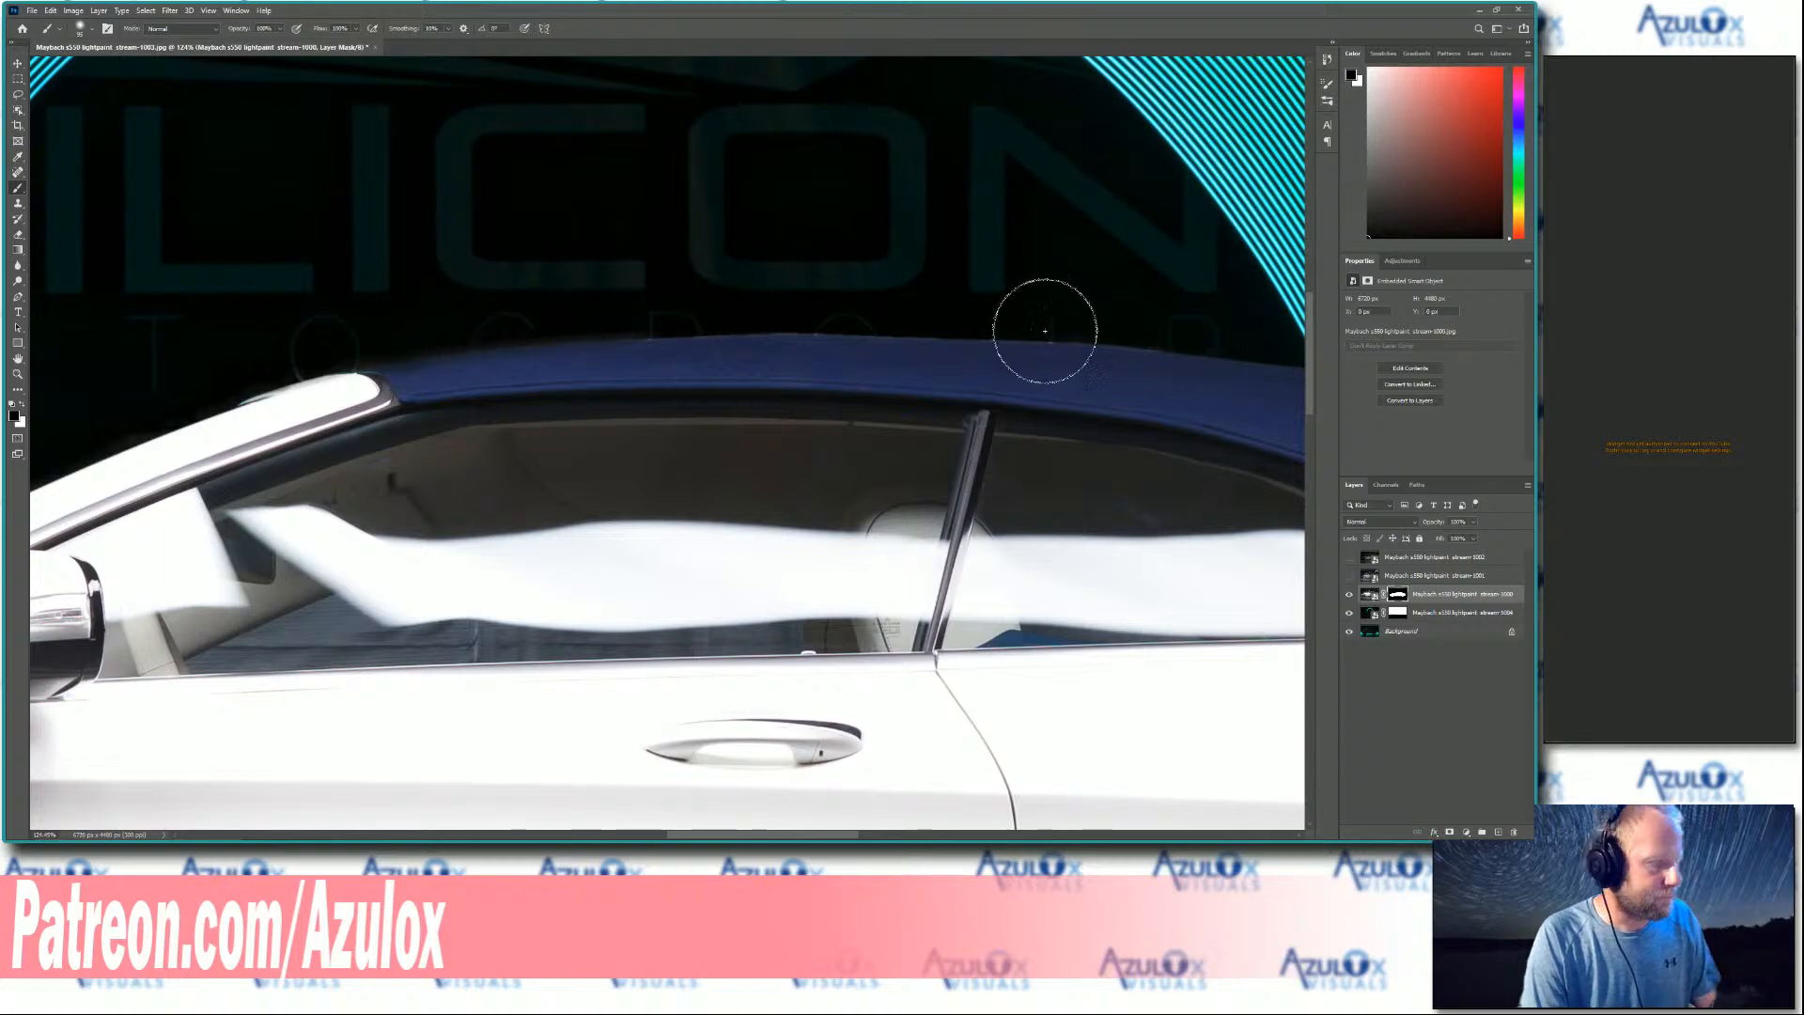
{"action": "scroll", "coordinate": [958, 294], "scroll_direction": "down", "scroll_amount": 3}
{"action": "scroll", "coordinate": [937, 316], "scroll_direction": "down", "scroll_amount": 3}
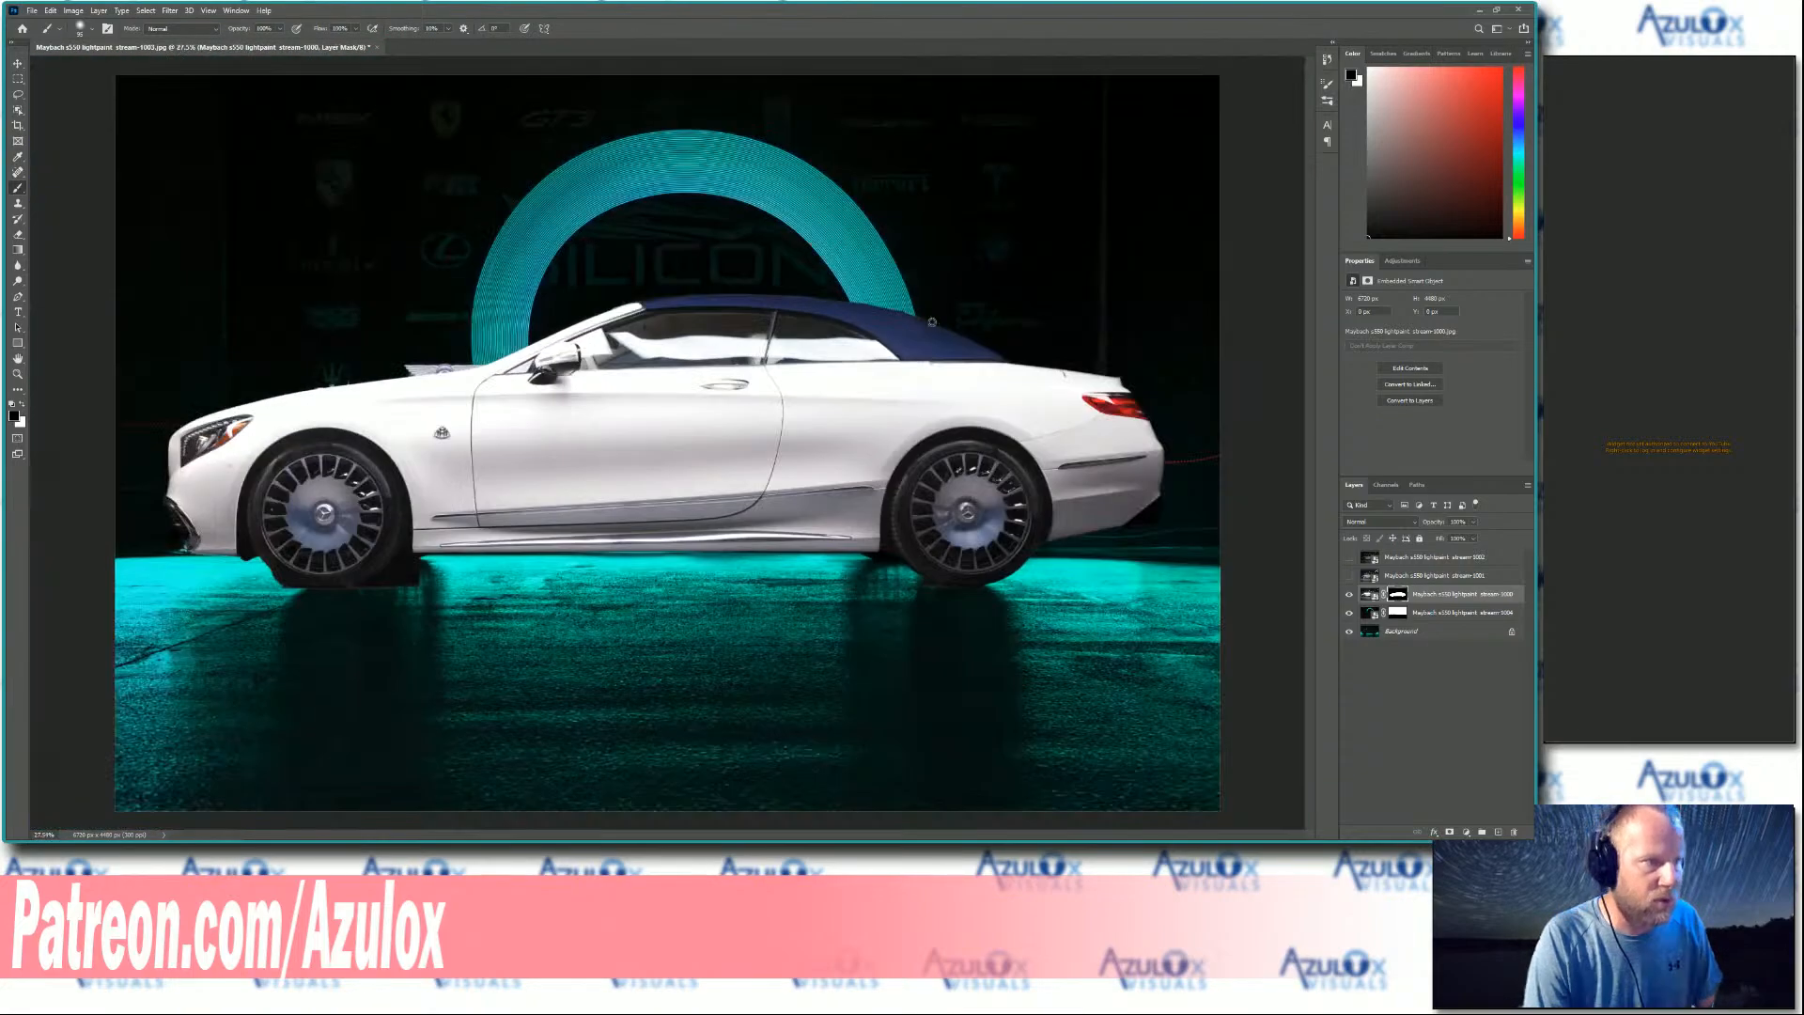
{"action": "scroll", "coordinate": [316, 400], "scroll_direction": "up", "scroll_amount": 5}
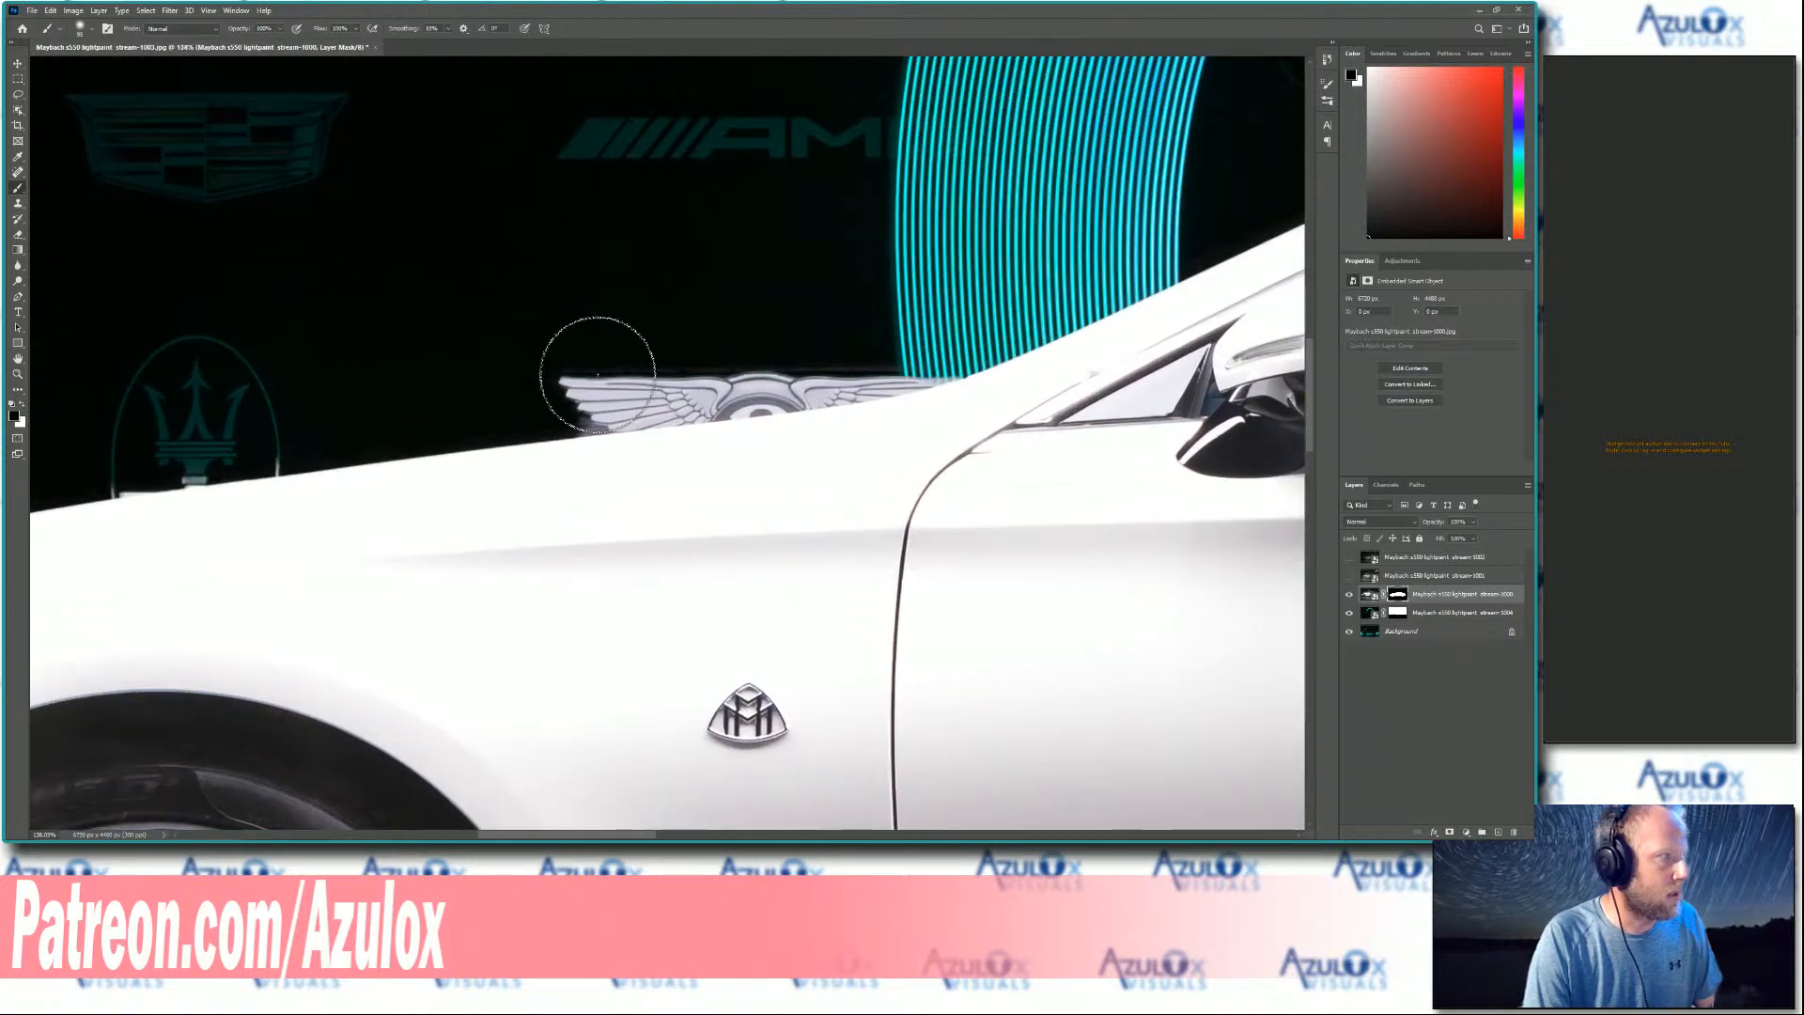
{"action": "mouse_move", "coordinate": [598, 374]}
{"action": "left_mouse_down"}
{"action": "mouse_move", "coordinate": [568, 380]}
{"action": "mouse_move", "coordinate": [926, 334]}
{"action": "mouse_move", "coordinate": [821, 346]}
{"action": "mouse_move", "coordinate": [926, 346]}
{"action": "mouse_move", "coordinate": [724, 403]}
{"action": "mouse_move", "coordinate": [604, 403]}
{"action": "mouse_move", "coordinate": [677, 375]}
{"action": "mouse_move", "coordinate": [625, 373]}
{"action": "mouse_move", "coordinate": [705, 391]}
{"action": "left_mouse_up"}
{"action": "key", "text": "x"}
{"action": "left_click_drag", "start_coordinate": [653, 470], "coordinate": [547, 500]}
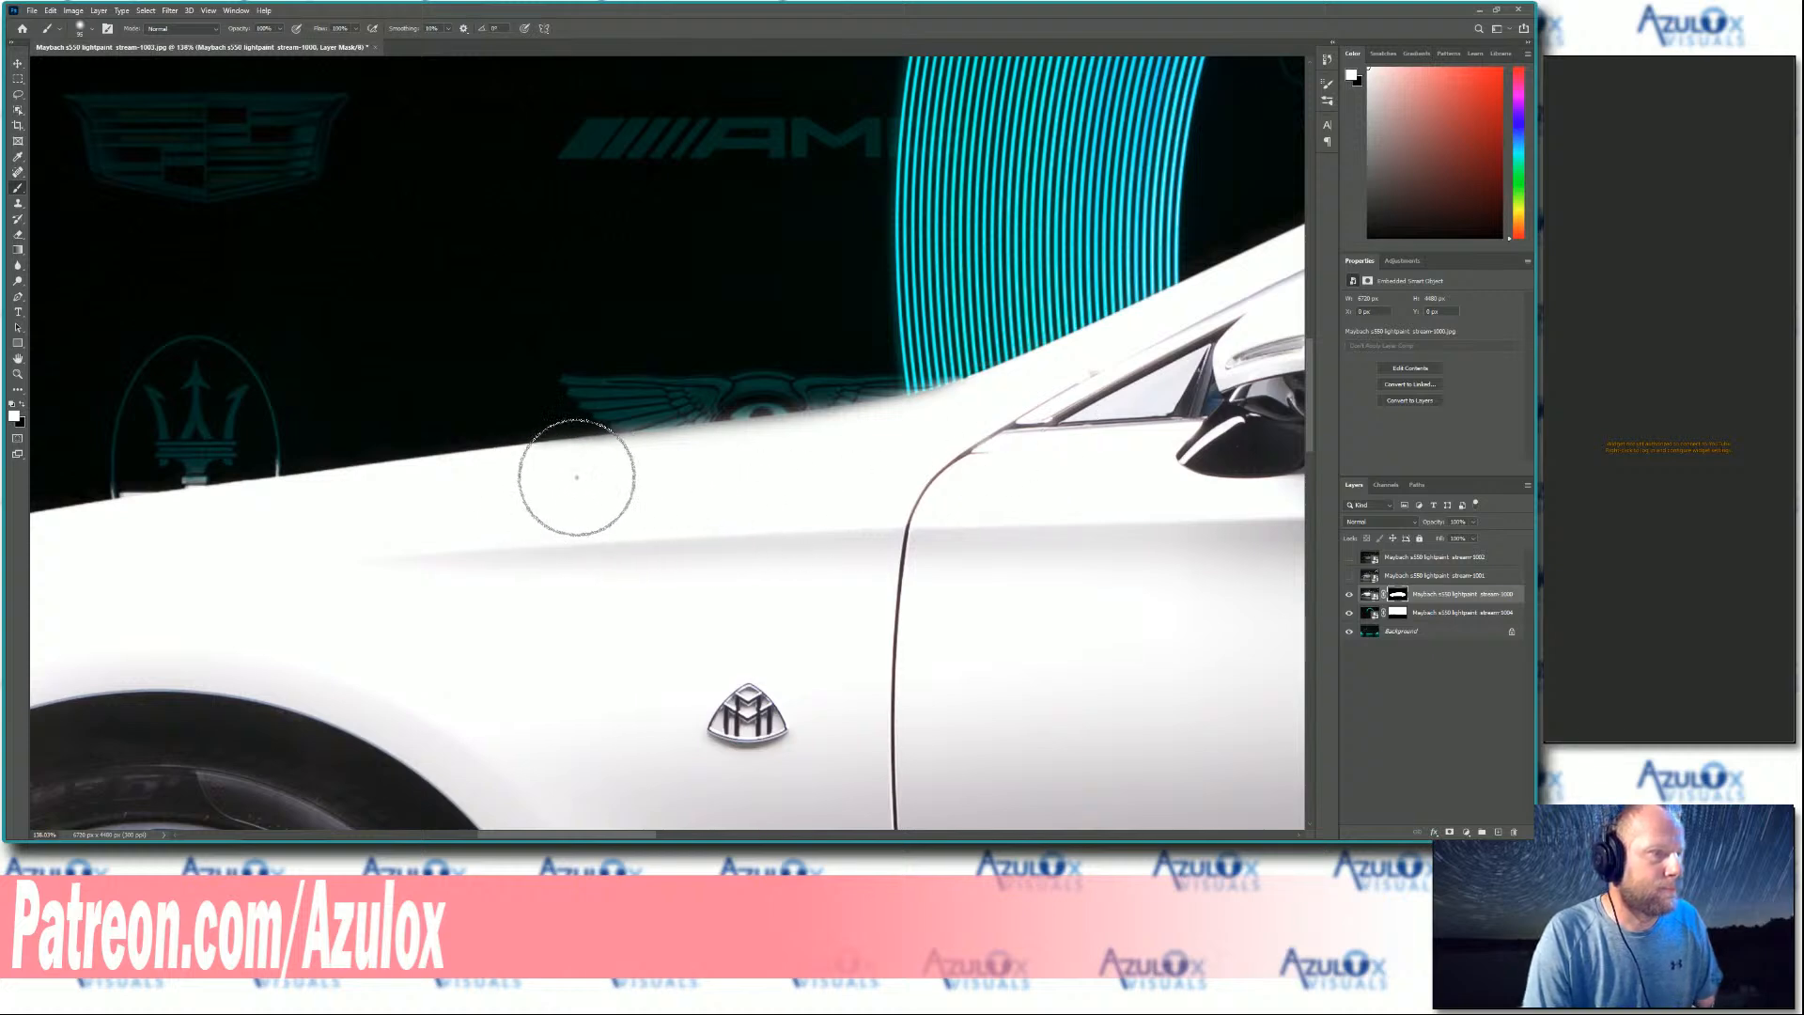
{"action": "right_click", "coordinate": [745, 391]}
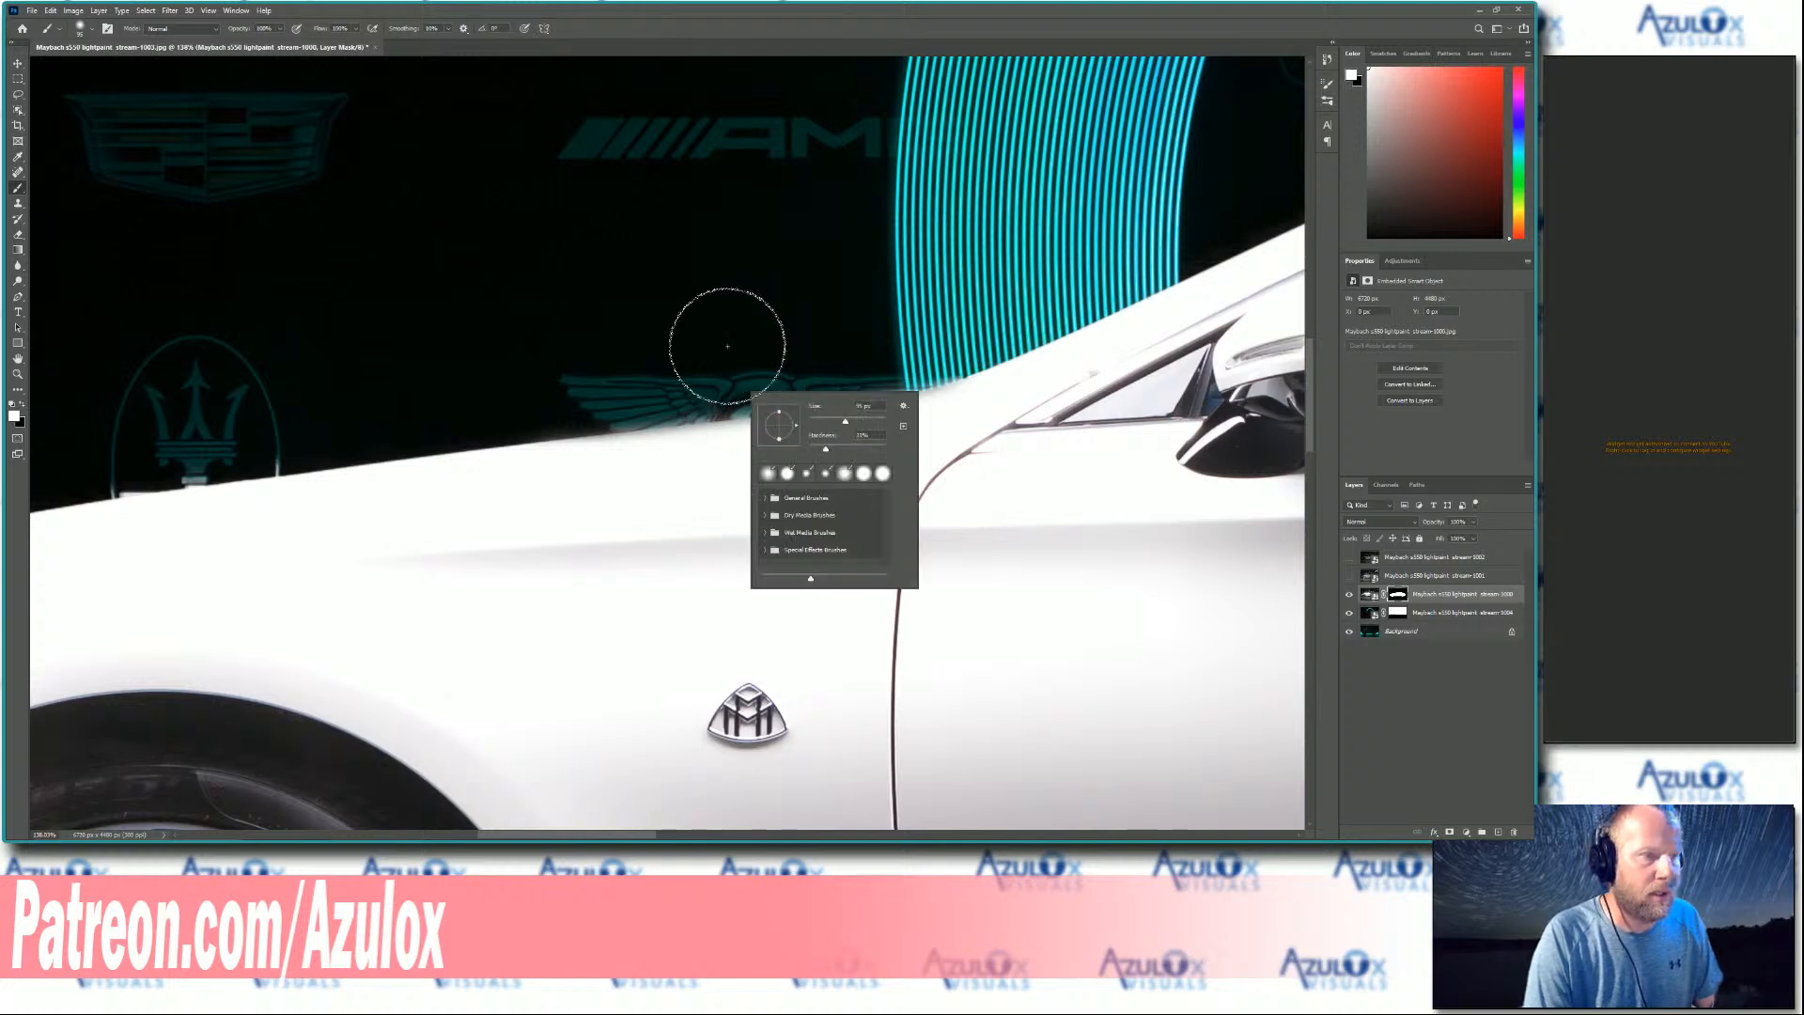
{"action": "left_click", "coordinate": [711, 338]}
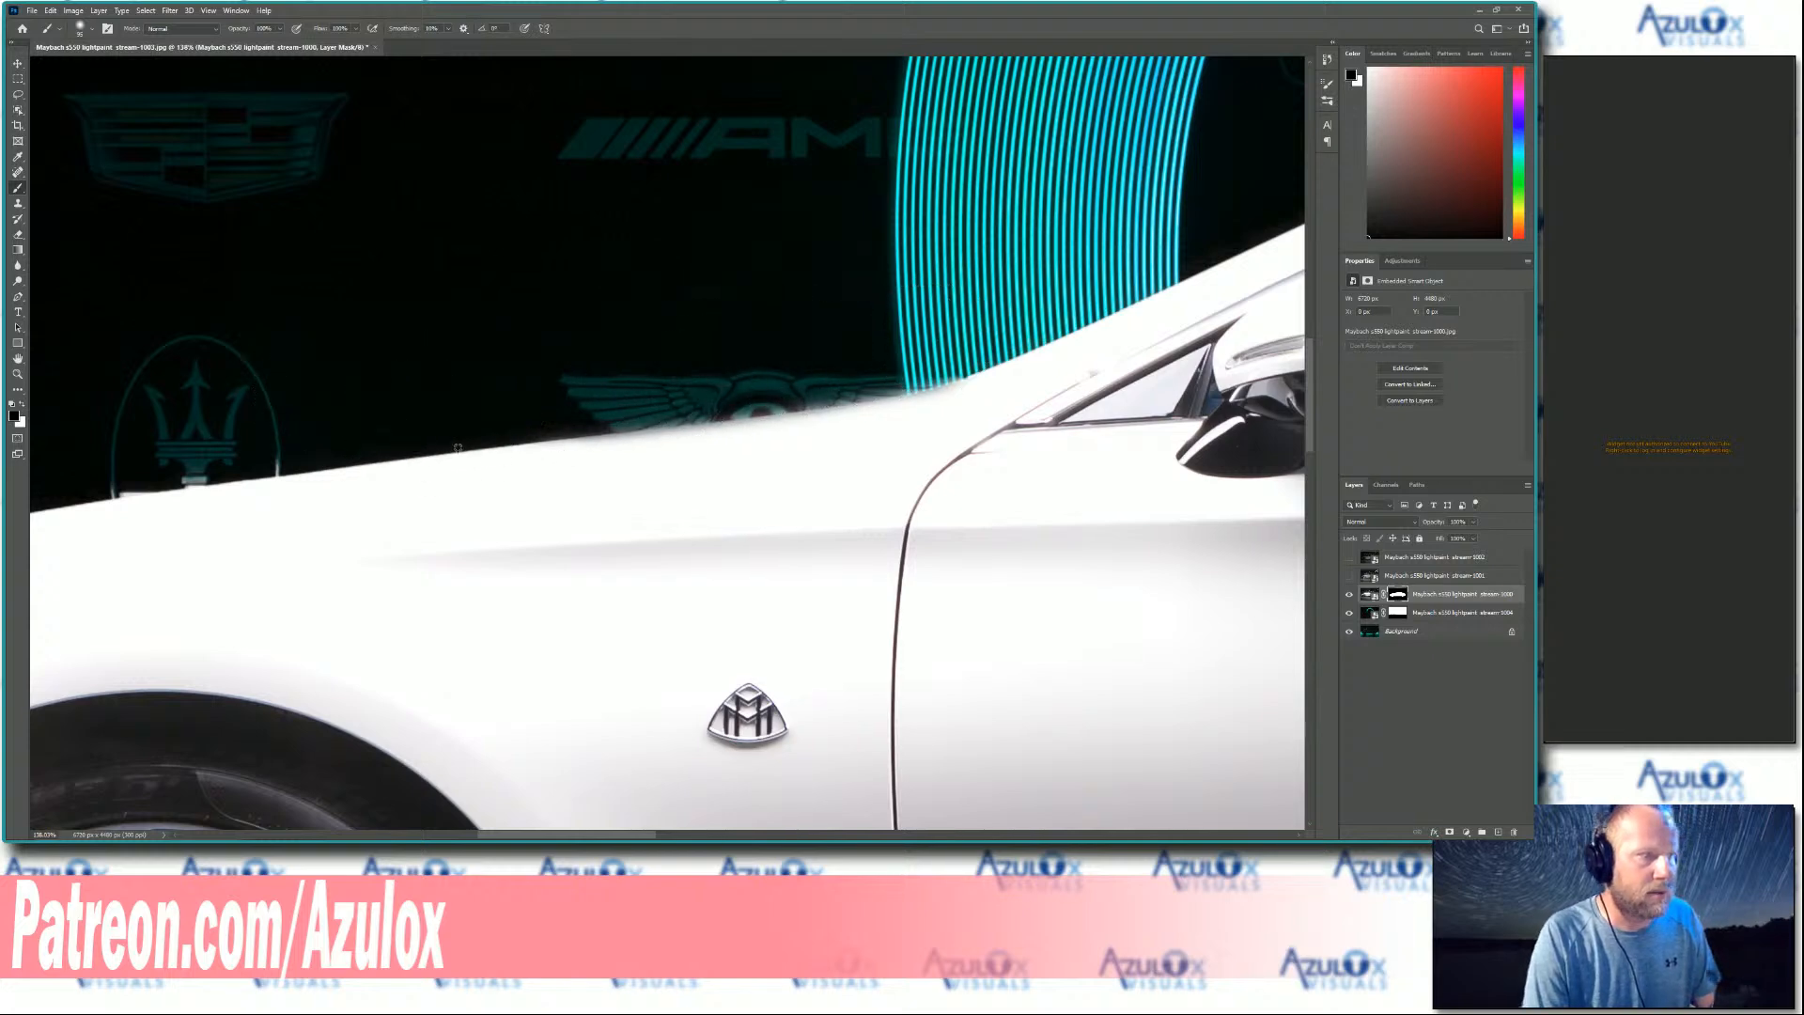
- Paint black on the mask with a smaller brush to remove the bright remnants of the trident logo along the hood edge
{"action": "scroll", "coordinate": [421, 550], "scroll_direction": "down", "scroll_amount": 2}
{"action": "scroll", "coordinate": [121, 511], "scroll_direction": "up", "scroll_amount": 8}
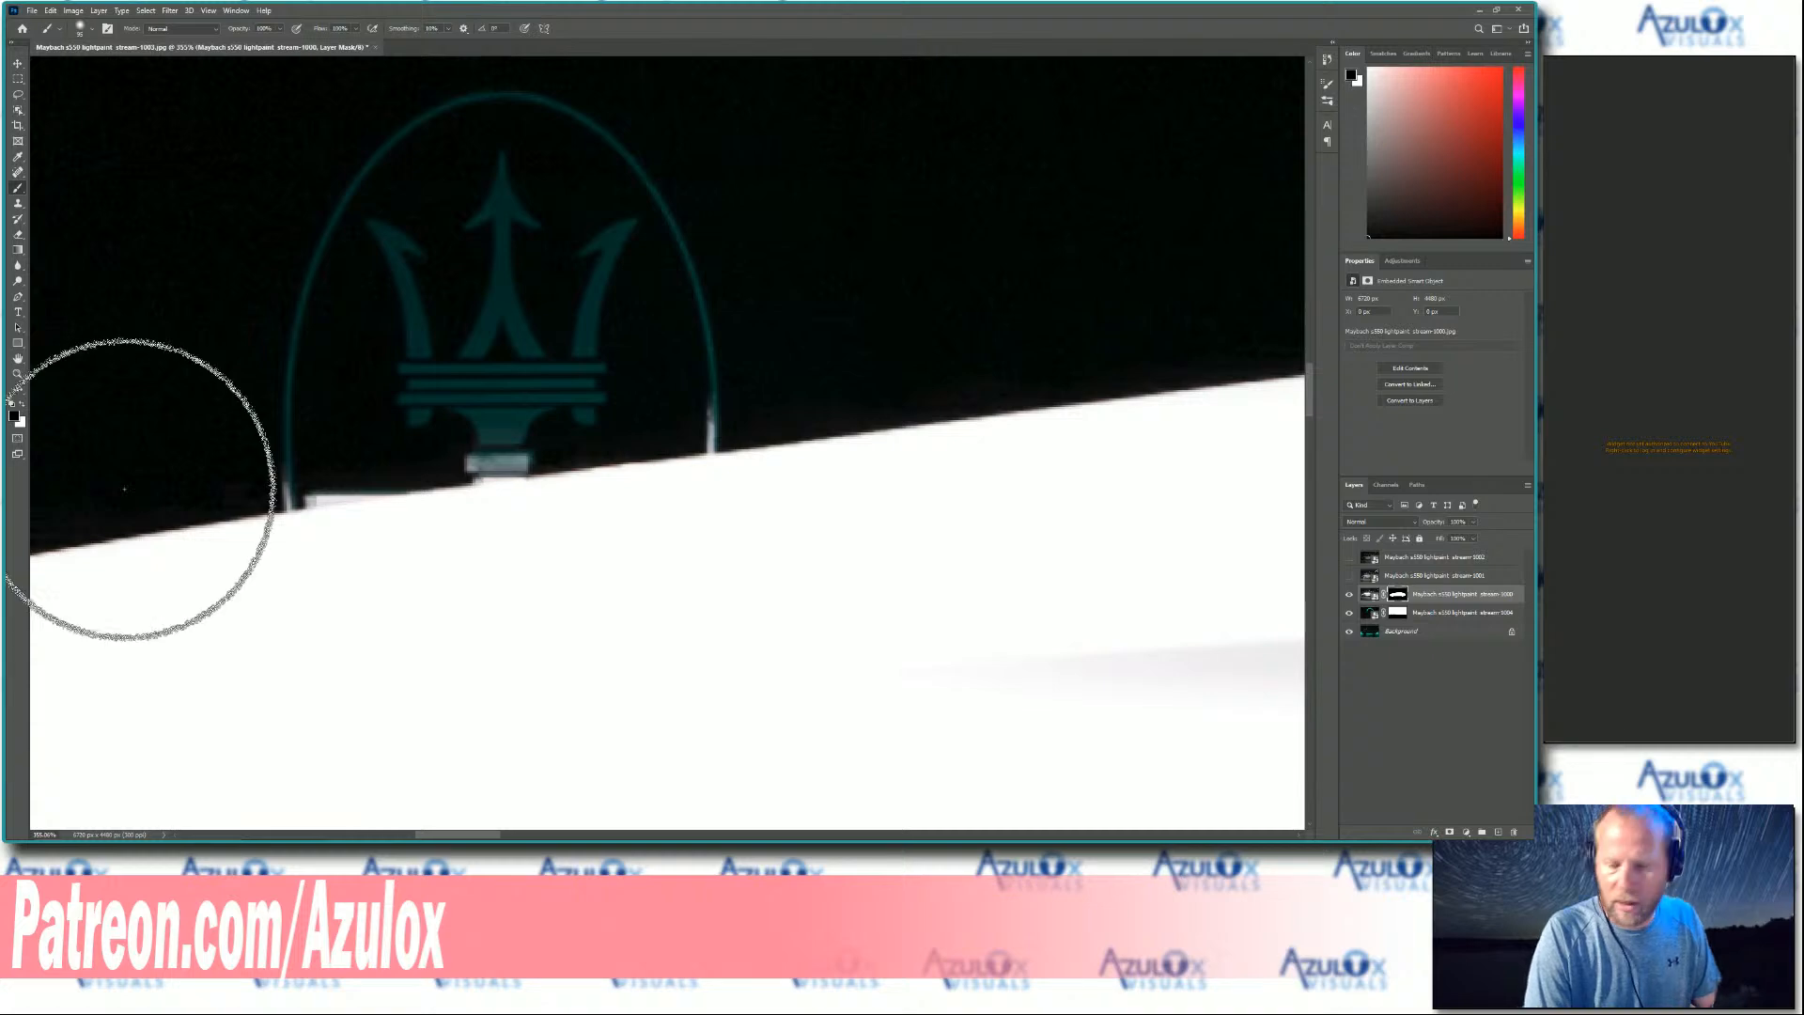
{"action": "right_click", "coordinate": [316, 421]}
{"action": "left_click", "coordinate": [370, 447]}
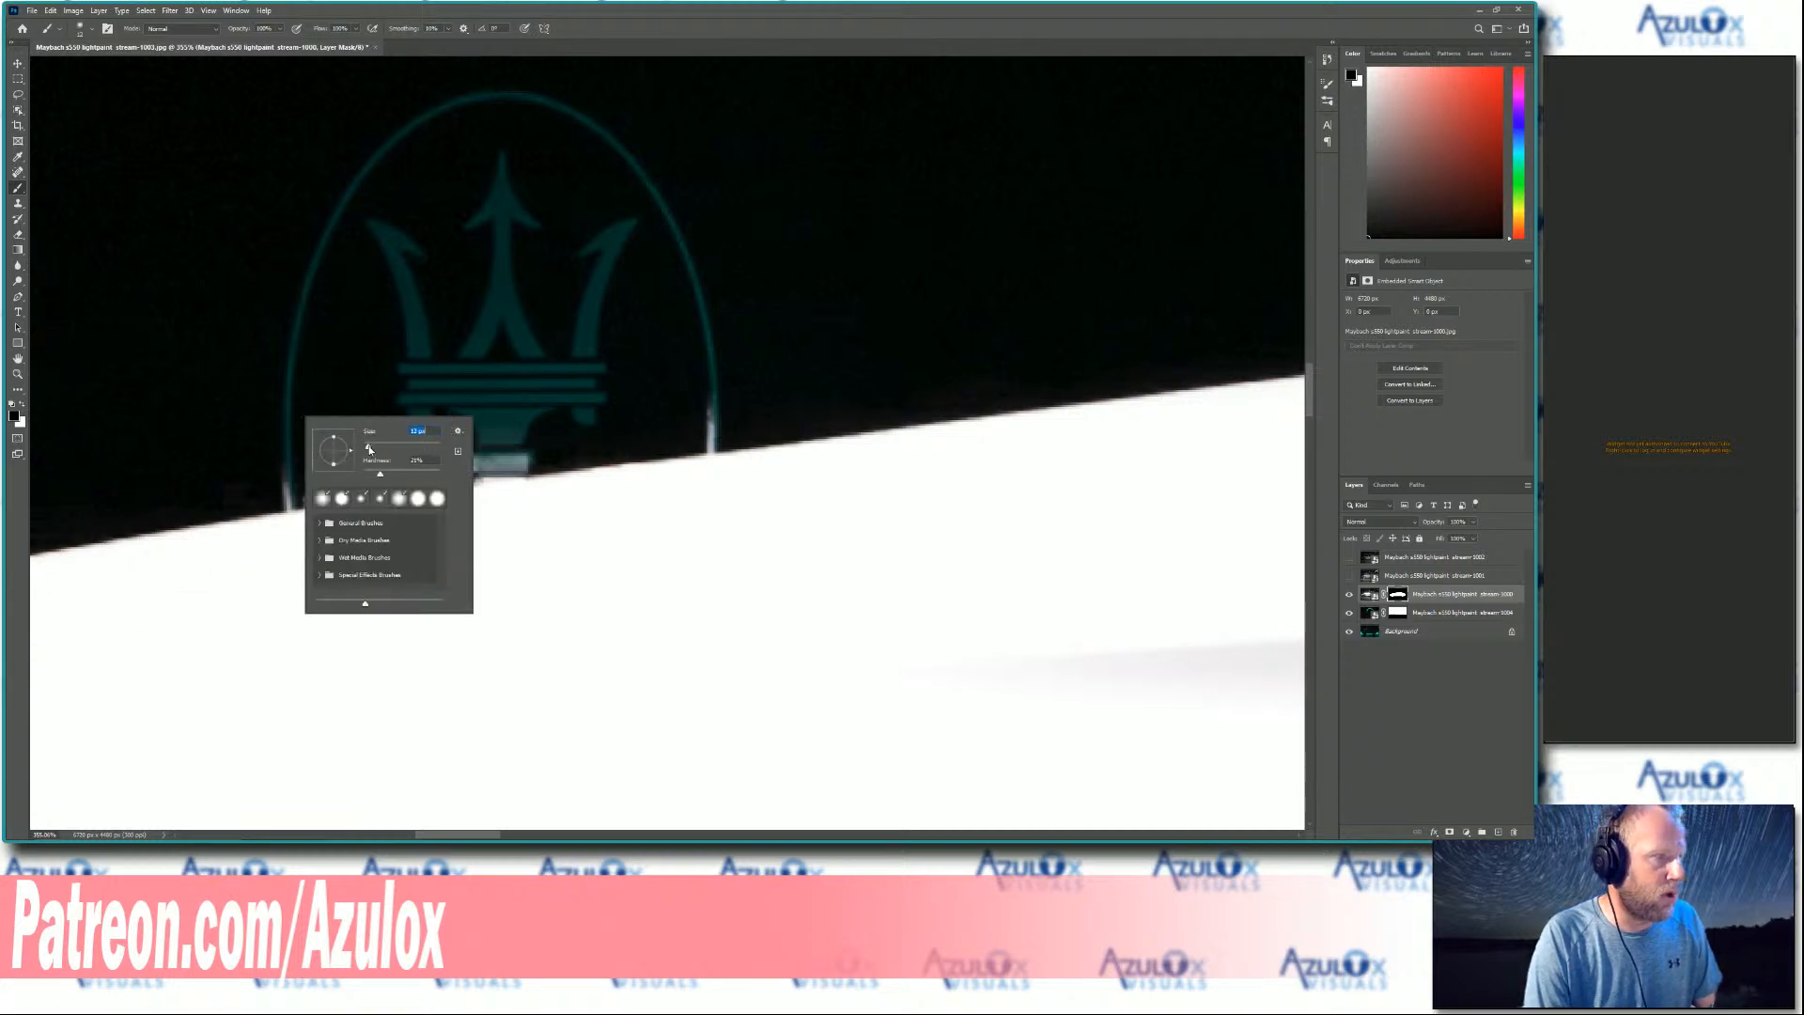
{"action": "key", "text": "Return"}
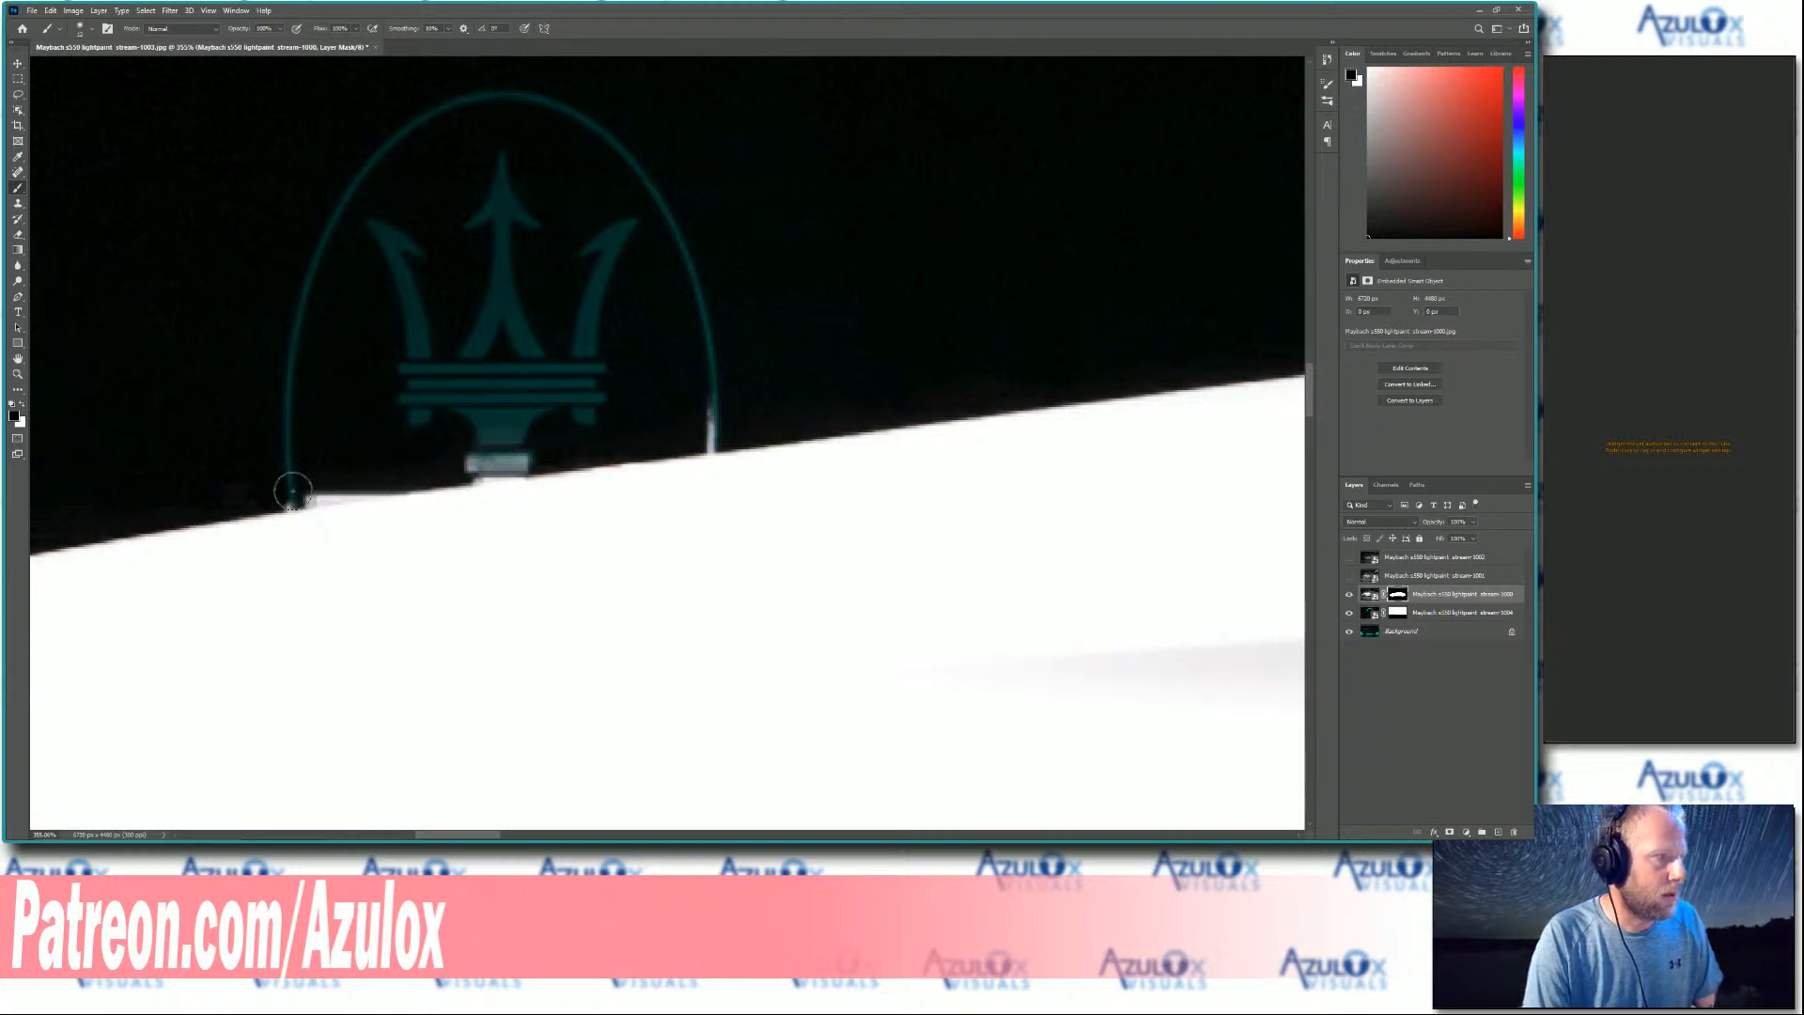
{"action": "mouse_move", "coordinate": [291, 487]}
{"action": "left_mouse_down"}
{"action": "mouse_move", "coordinate": [368, 487]}
{"action": "mouse_move", "coordinate": [269, 499]}
{"action": "mouse_move", "coordinate": [565, 454]}
{"action": "mouse_move", "coordinate": [384, 486]}
{"action": "left_mouse_up"}
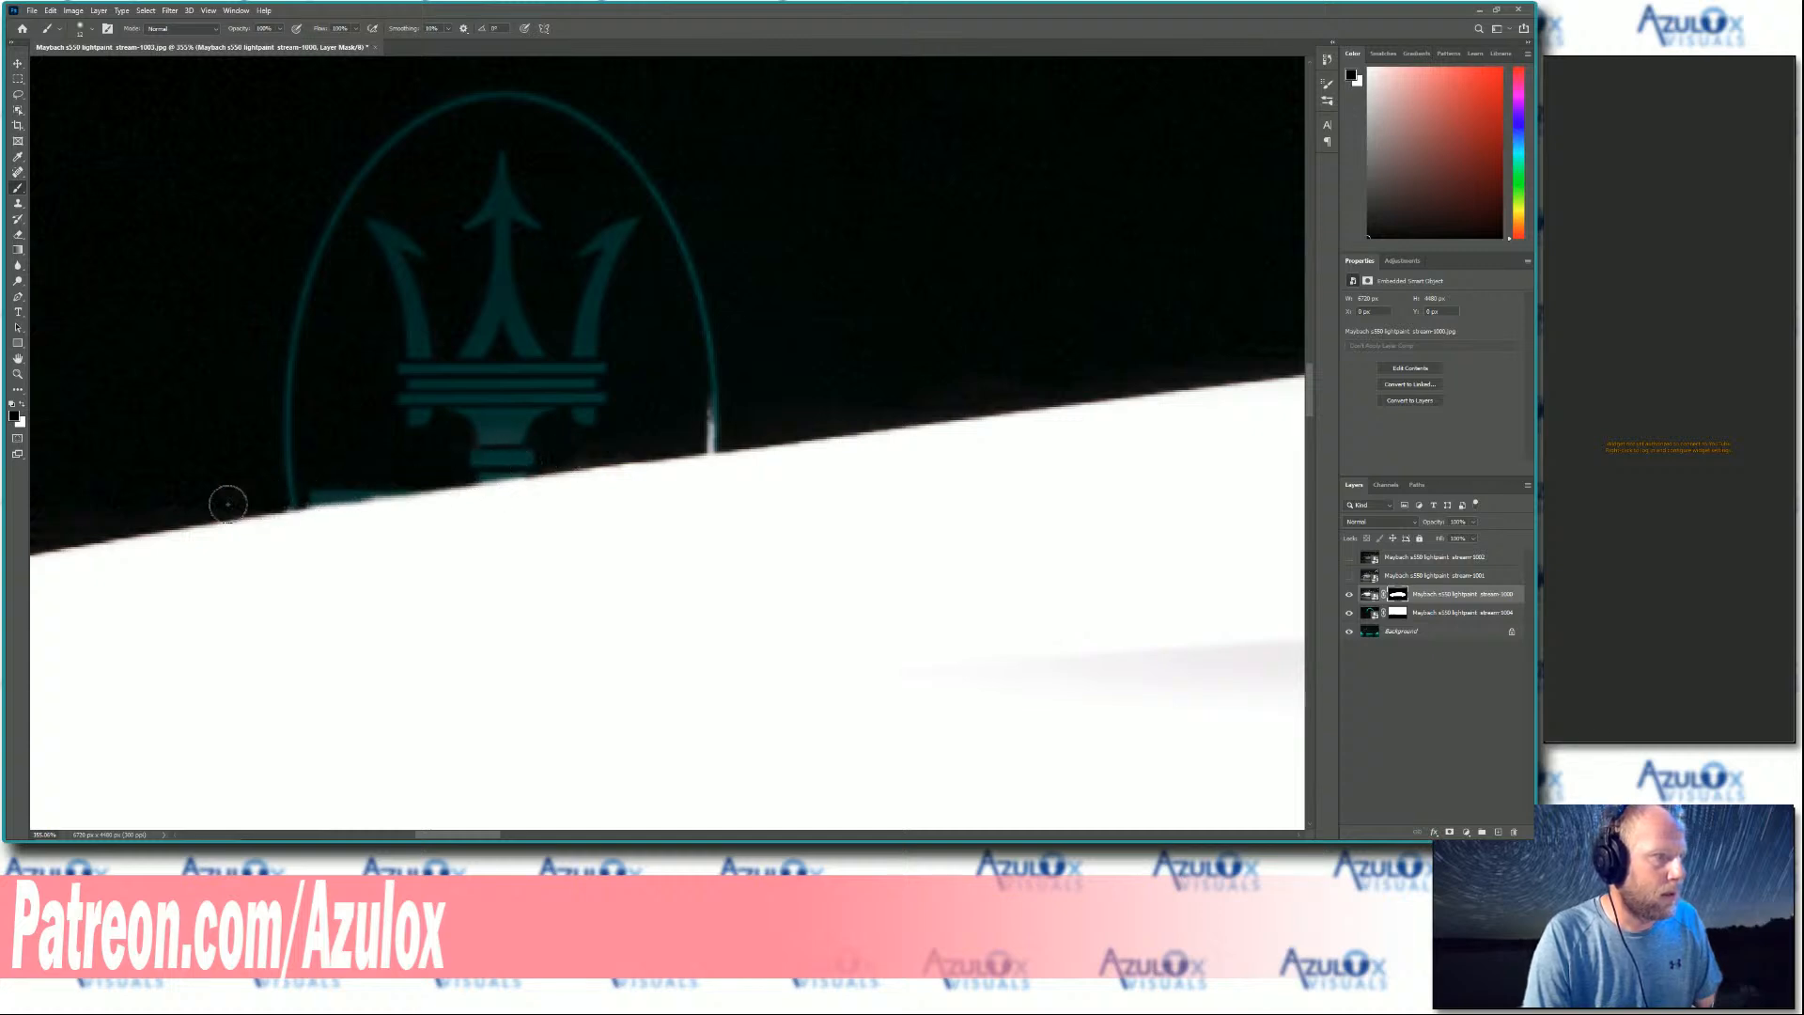
{"action": "mouse_move", "coordinate": [636, 399]}
{"action": "left_mouse_down"}
{"action": "mouse_move", "coordinate": [676, 431]}
{"action": "mouse_move", "coordinate": [725, 434]}
{"action": "left_mouse_up"}
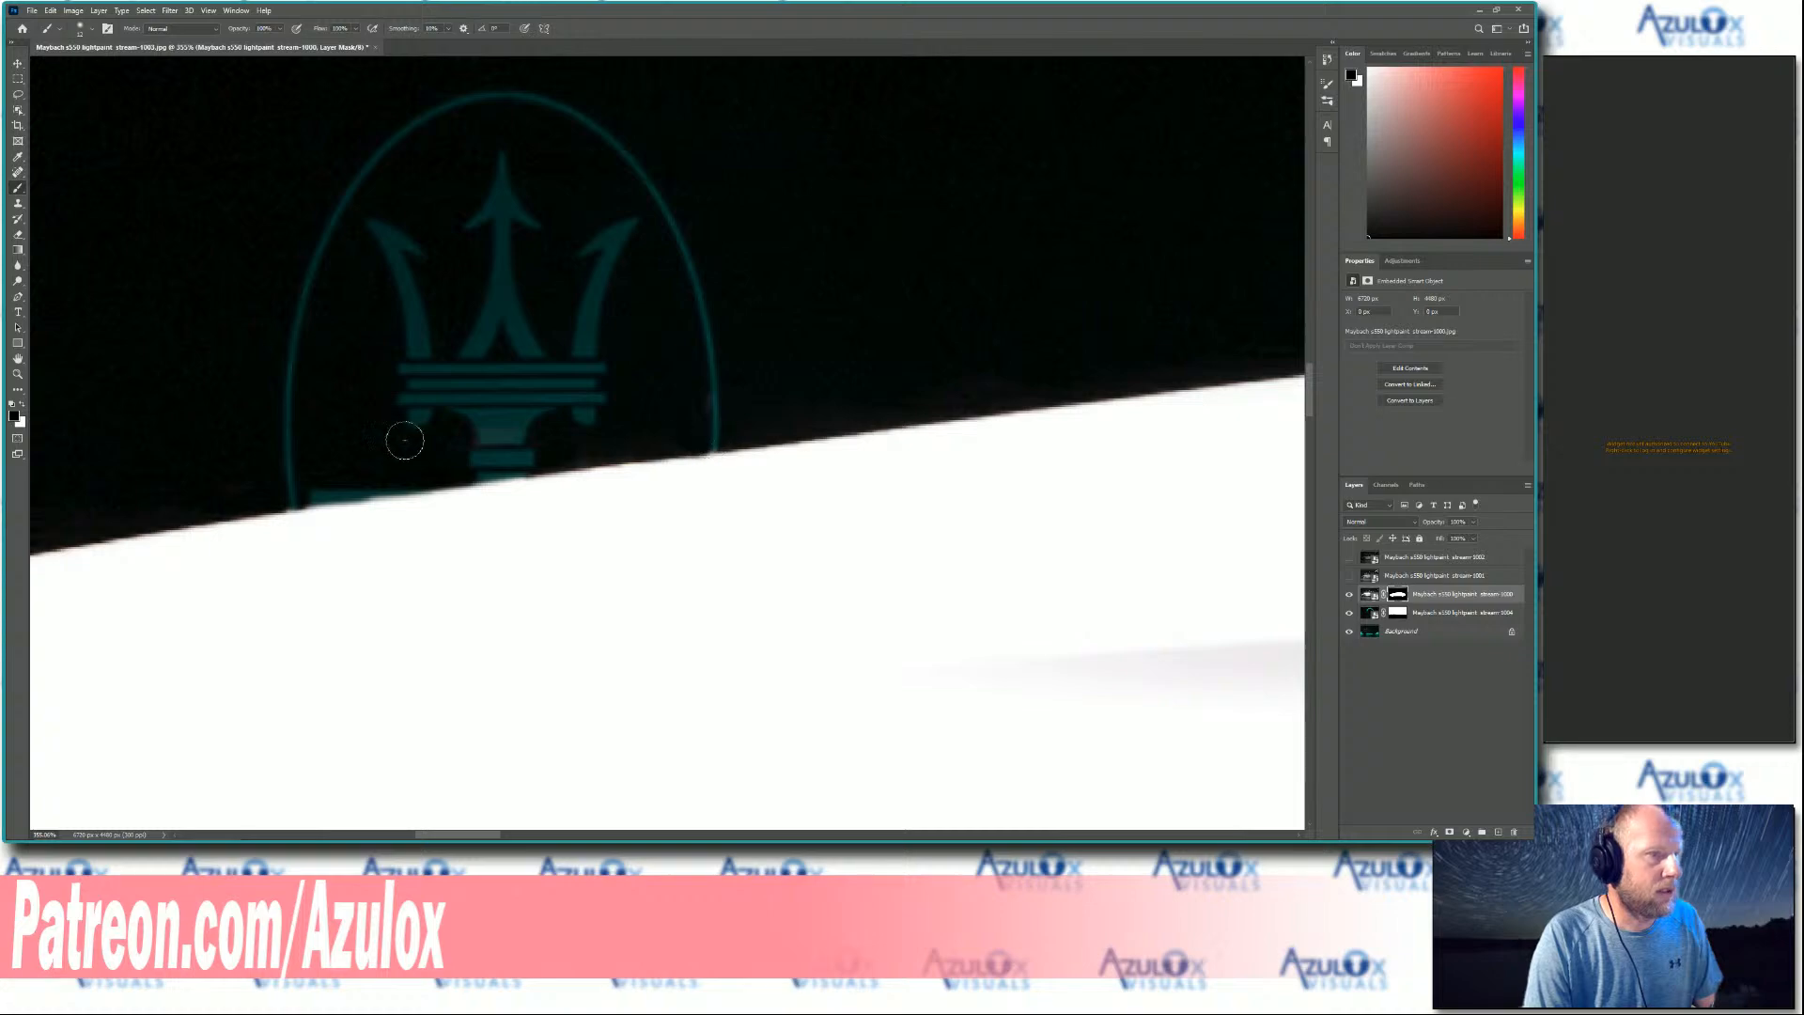
- Reveal the lower corner of the rear bumper by painting white on the mask with a larger brush, and trim the surplus in black
{"action": "scroll", "coordinate": [399, 432], "scroll_direction": "down", "scroll_amount": 6}
{"action": "scroll", "coordinate": [372, 419], "scroll_direction": "down", "scroll_amount": 4}
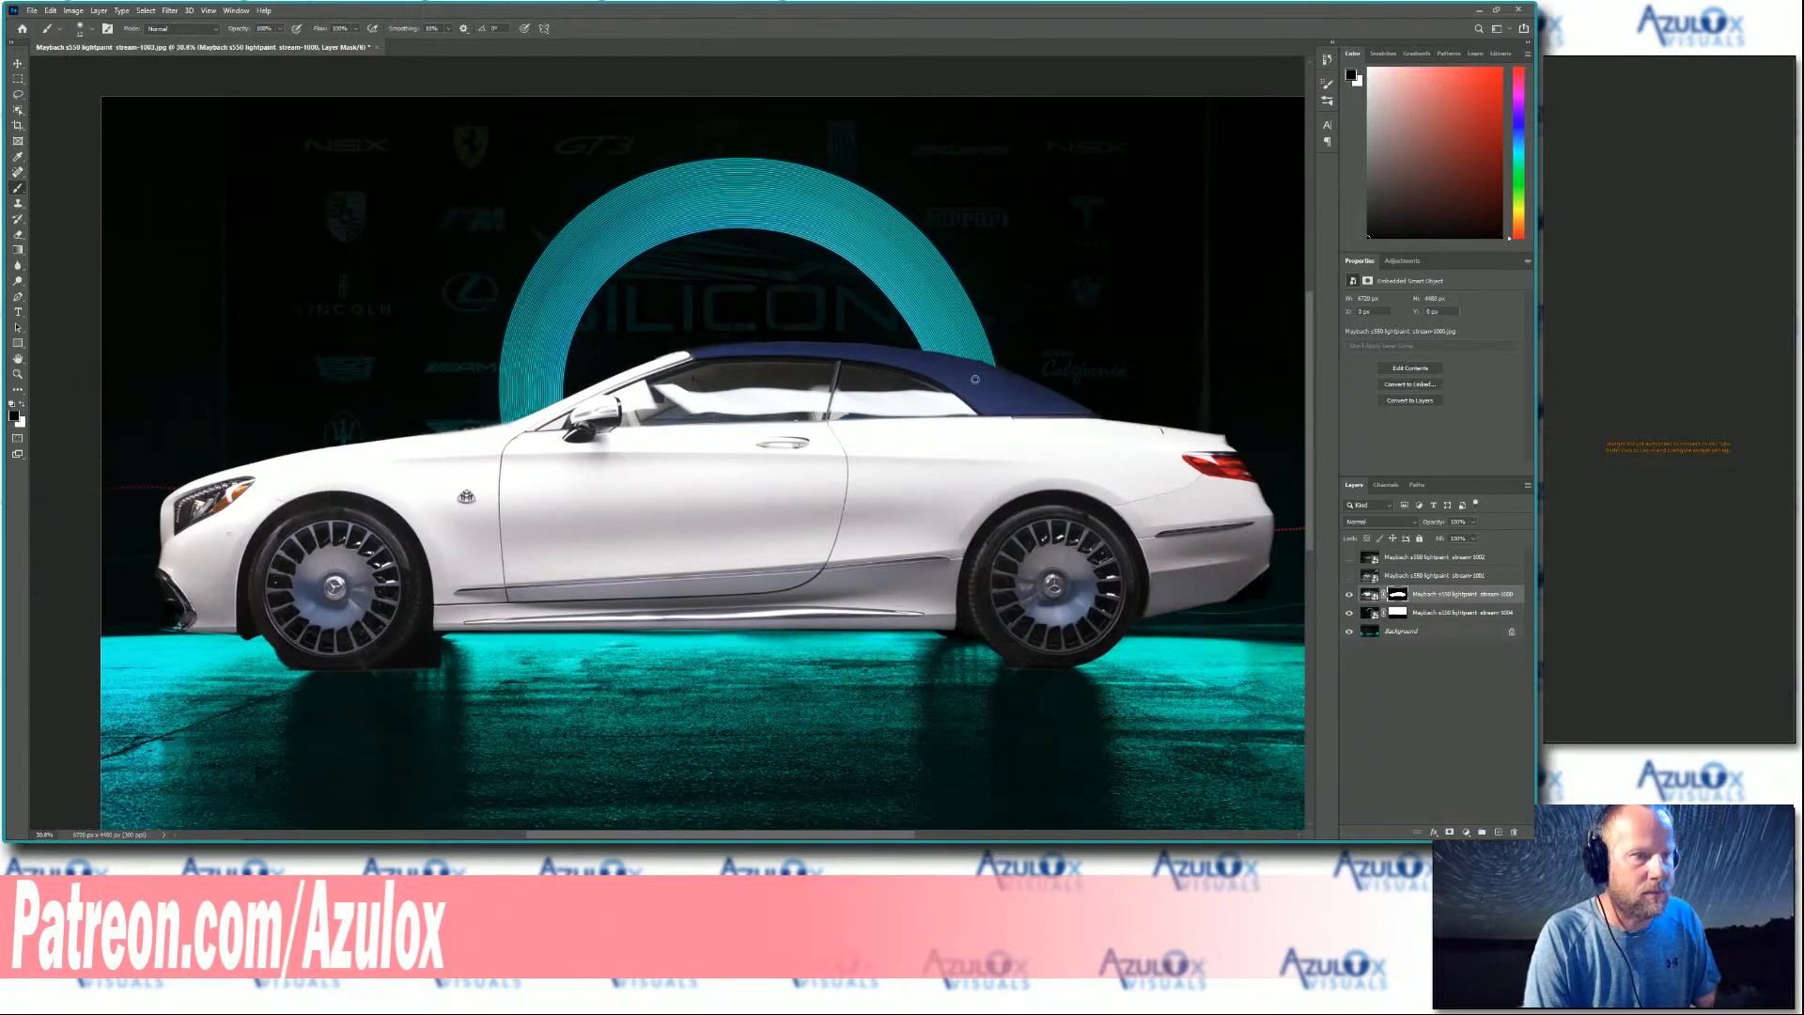
{"action": "scroll", "coordinate": [975, 379], "scroll_direction": "up", "scroll_amount": 5}
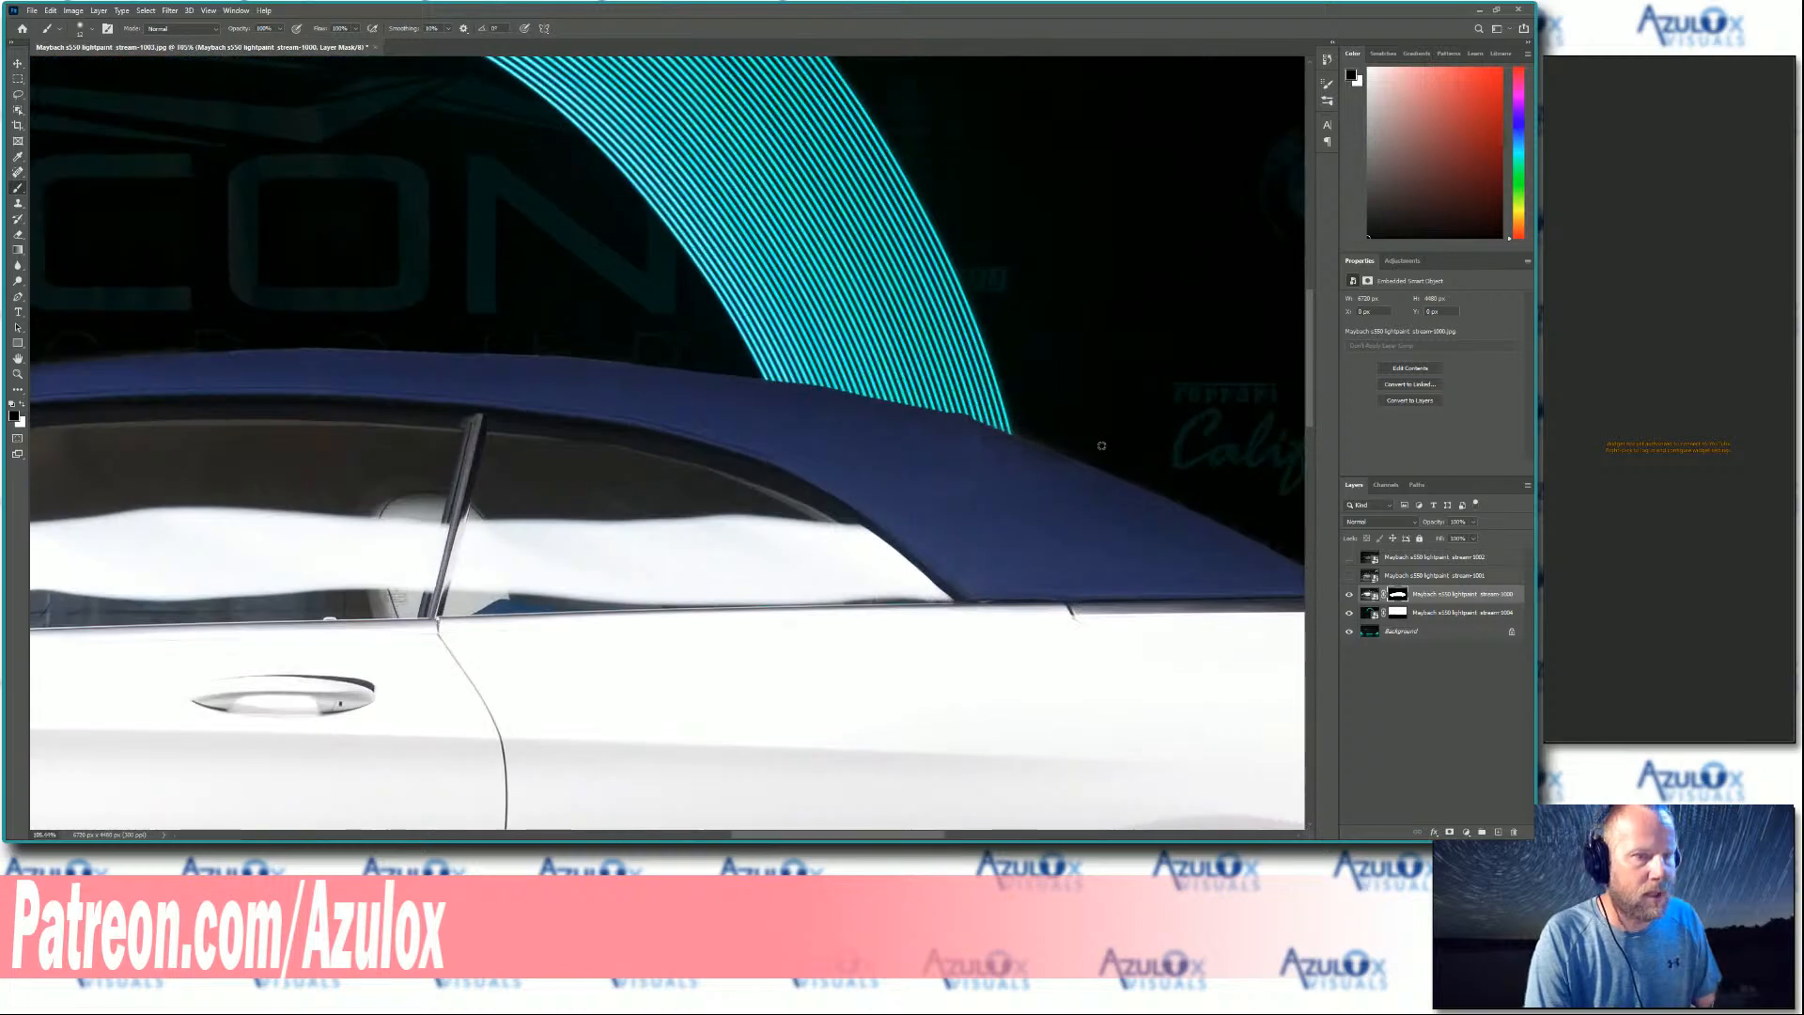
{"action": "scroll", "coordinate": [1101, 445], "scroll_direction": "down", "scroll_amount": 4}
{"action": "scroll", "coordinate": [1212, 495], "scroll_direction": "up", "scroll_amount": 2}
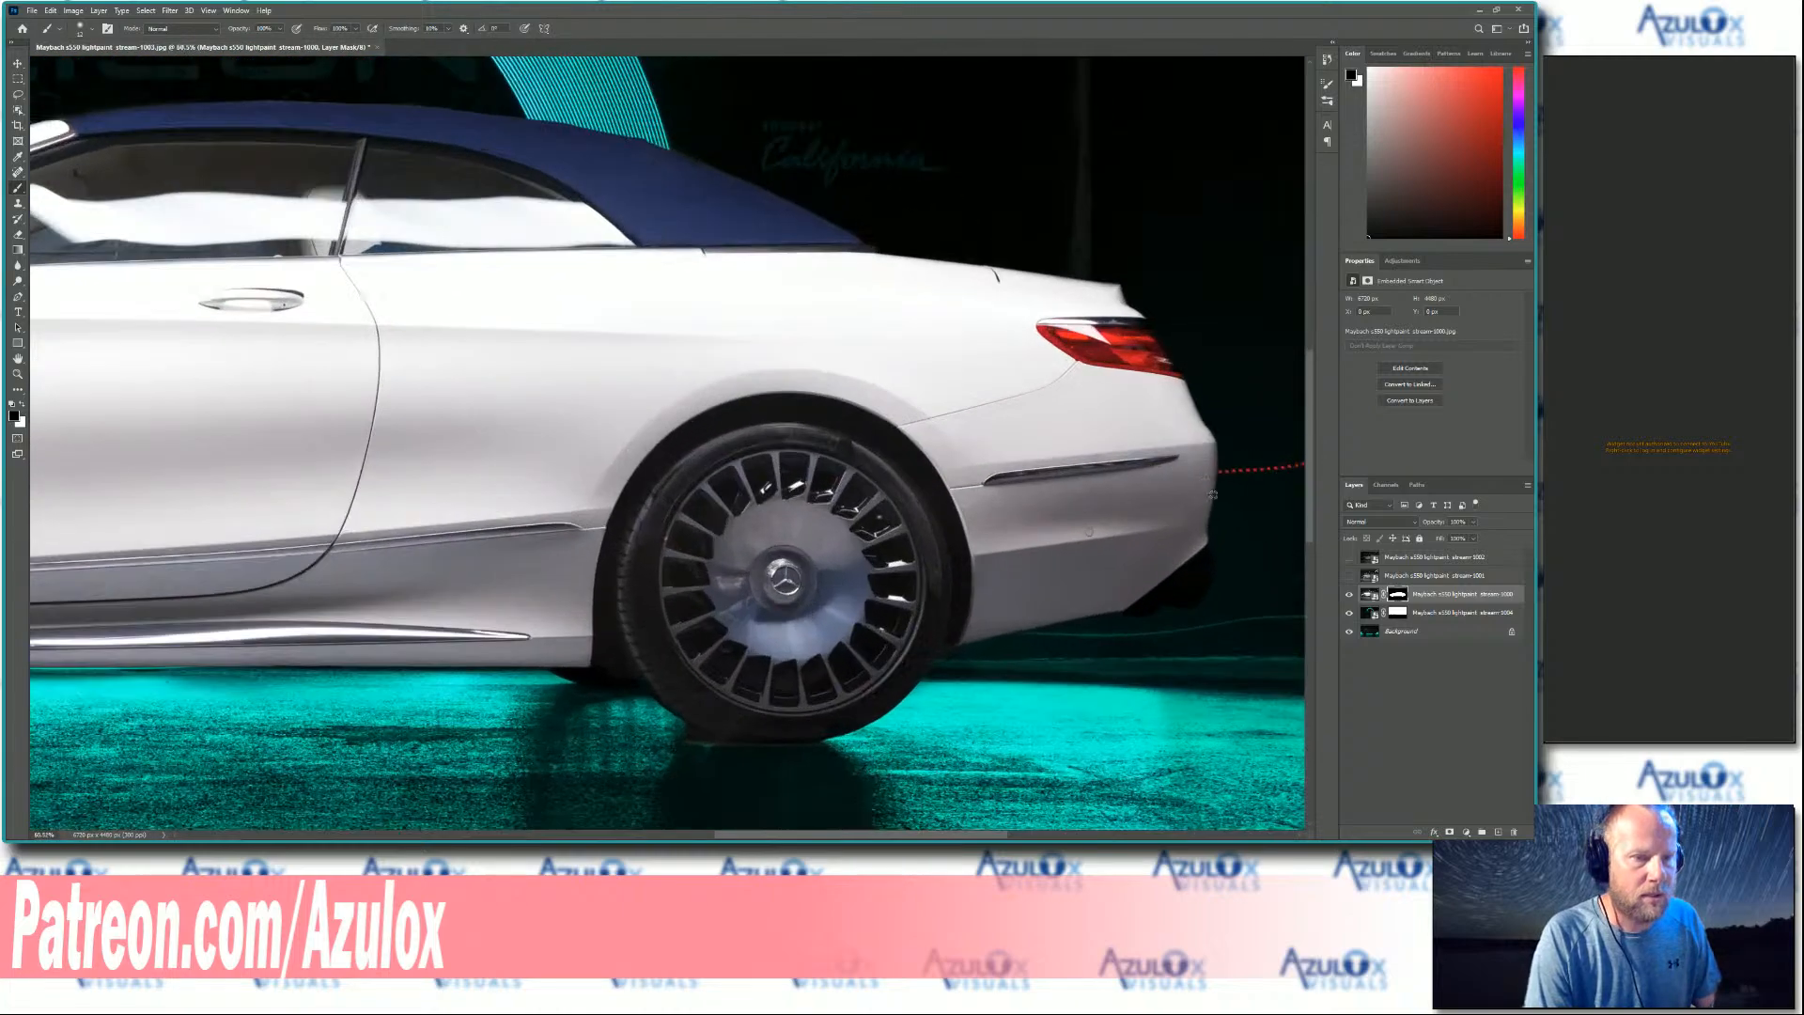
{"action": "scroll", "coordinate": [1211, 495], "scroll_direction": "up", "scroll_amount": 1}
{"action": "scroll", "coordinate": [1310, 516], "scroll_direction": "down", "scroll_amount": 3}
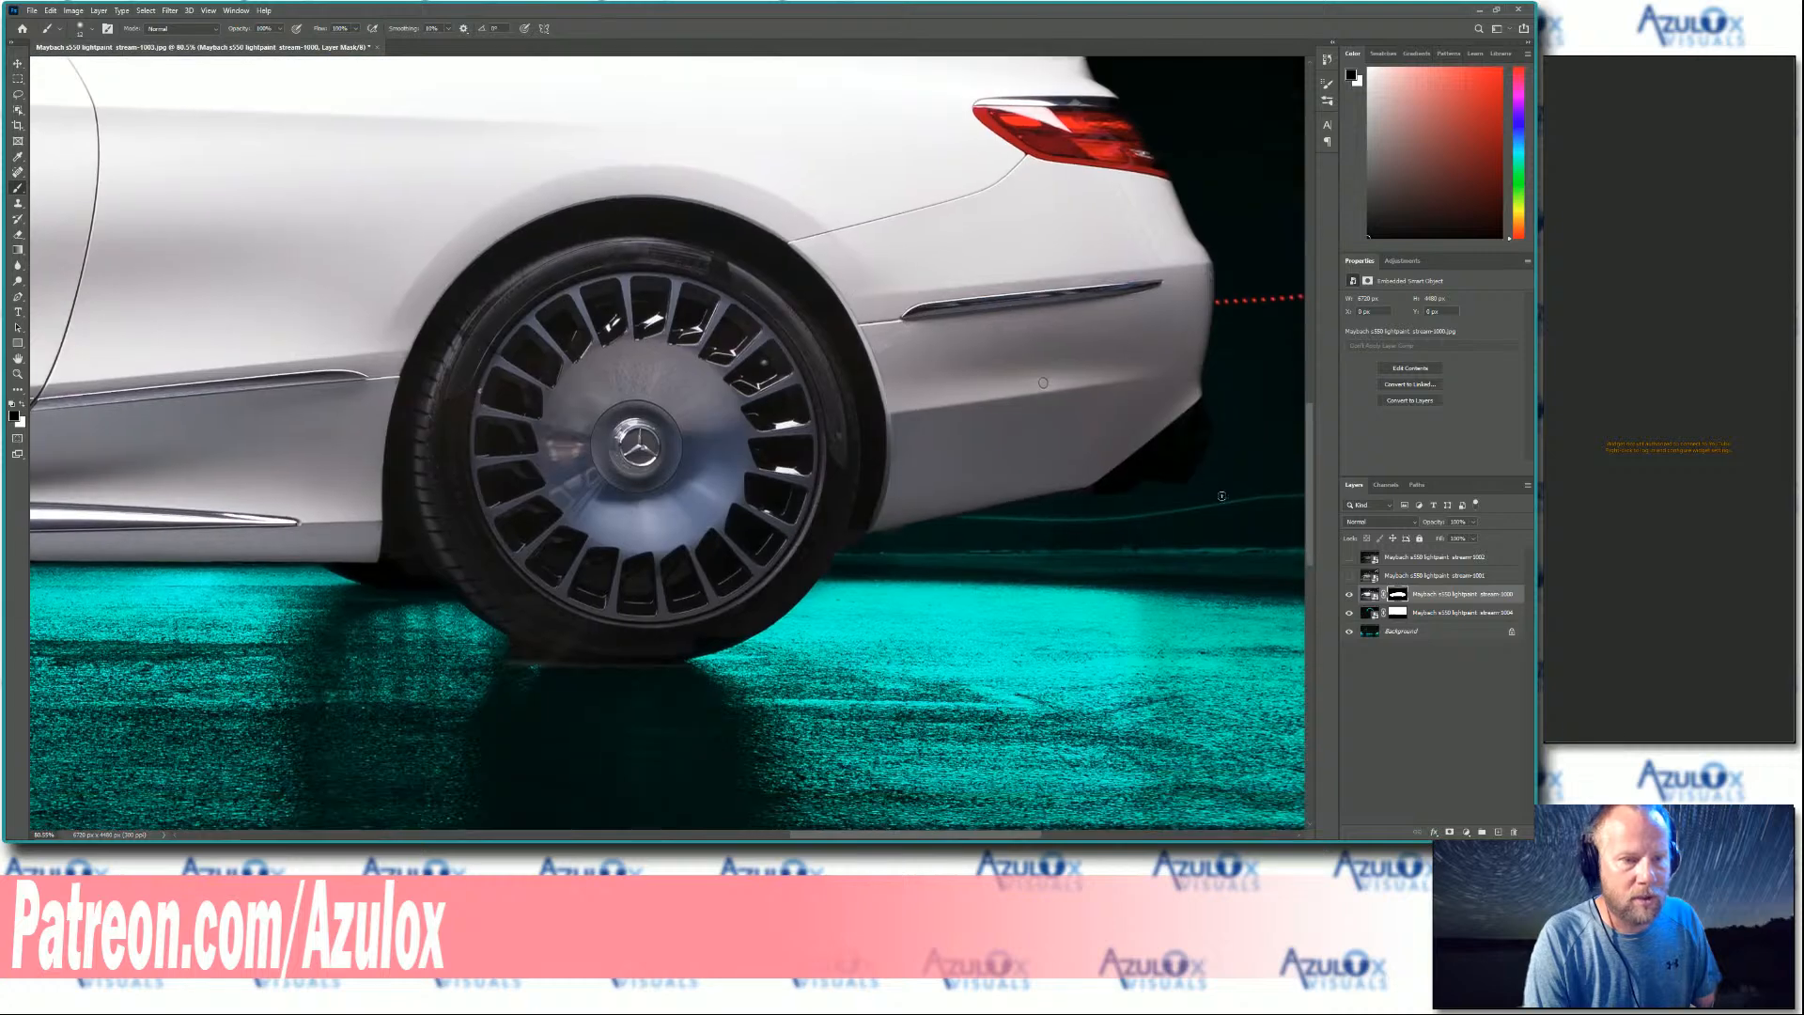
{"action": "right_click", "coordinate": [1223, 442]}
{"action": "key", "text": "Return"}
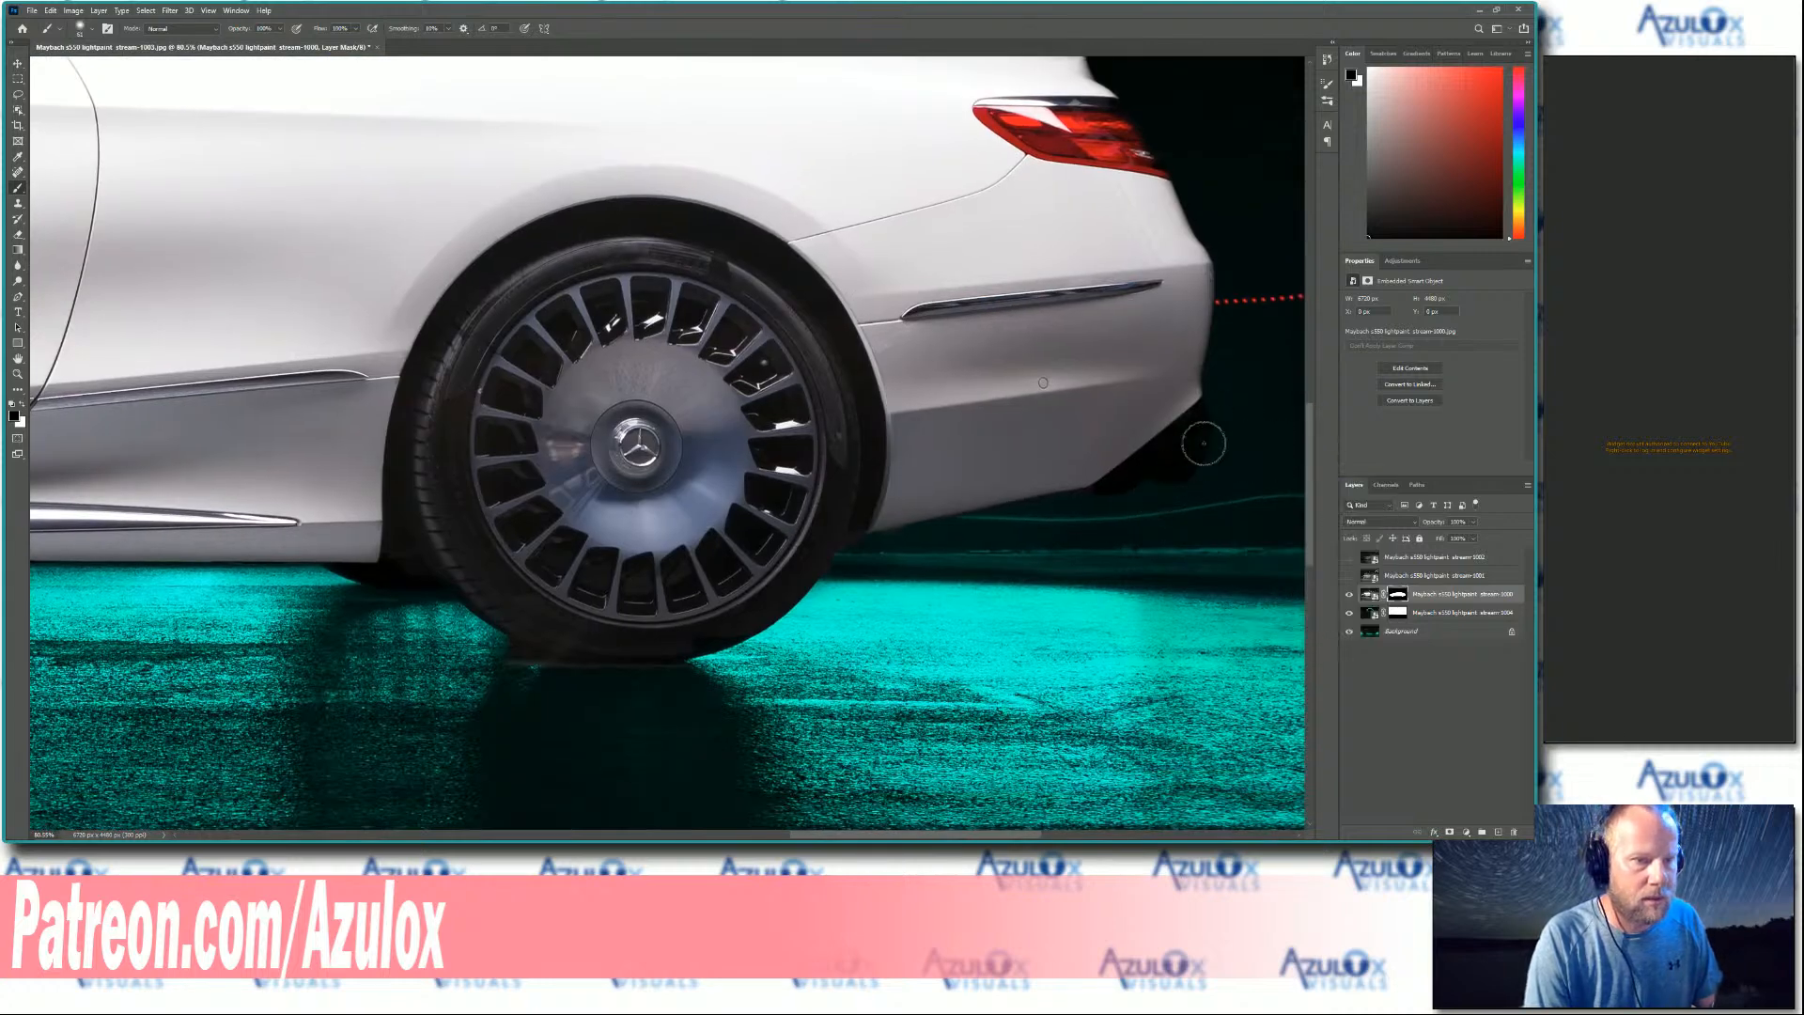
{"action": "key", "text": "x"}
{"action": "mouse_move", "coordinate": [1187, 455]}
{"action": "left_mouse_down"}
{"action": "mouse_move", "coordinate": [1212, 428]}
{"action": "mouse_move", "coordinate": [1162, 490]}
{"action": "mouse_move", "coordinate": [1216, 435]}
{"action": "left_mouse_up"}
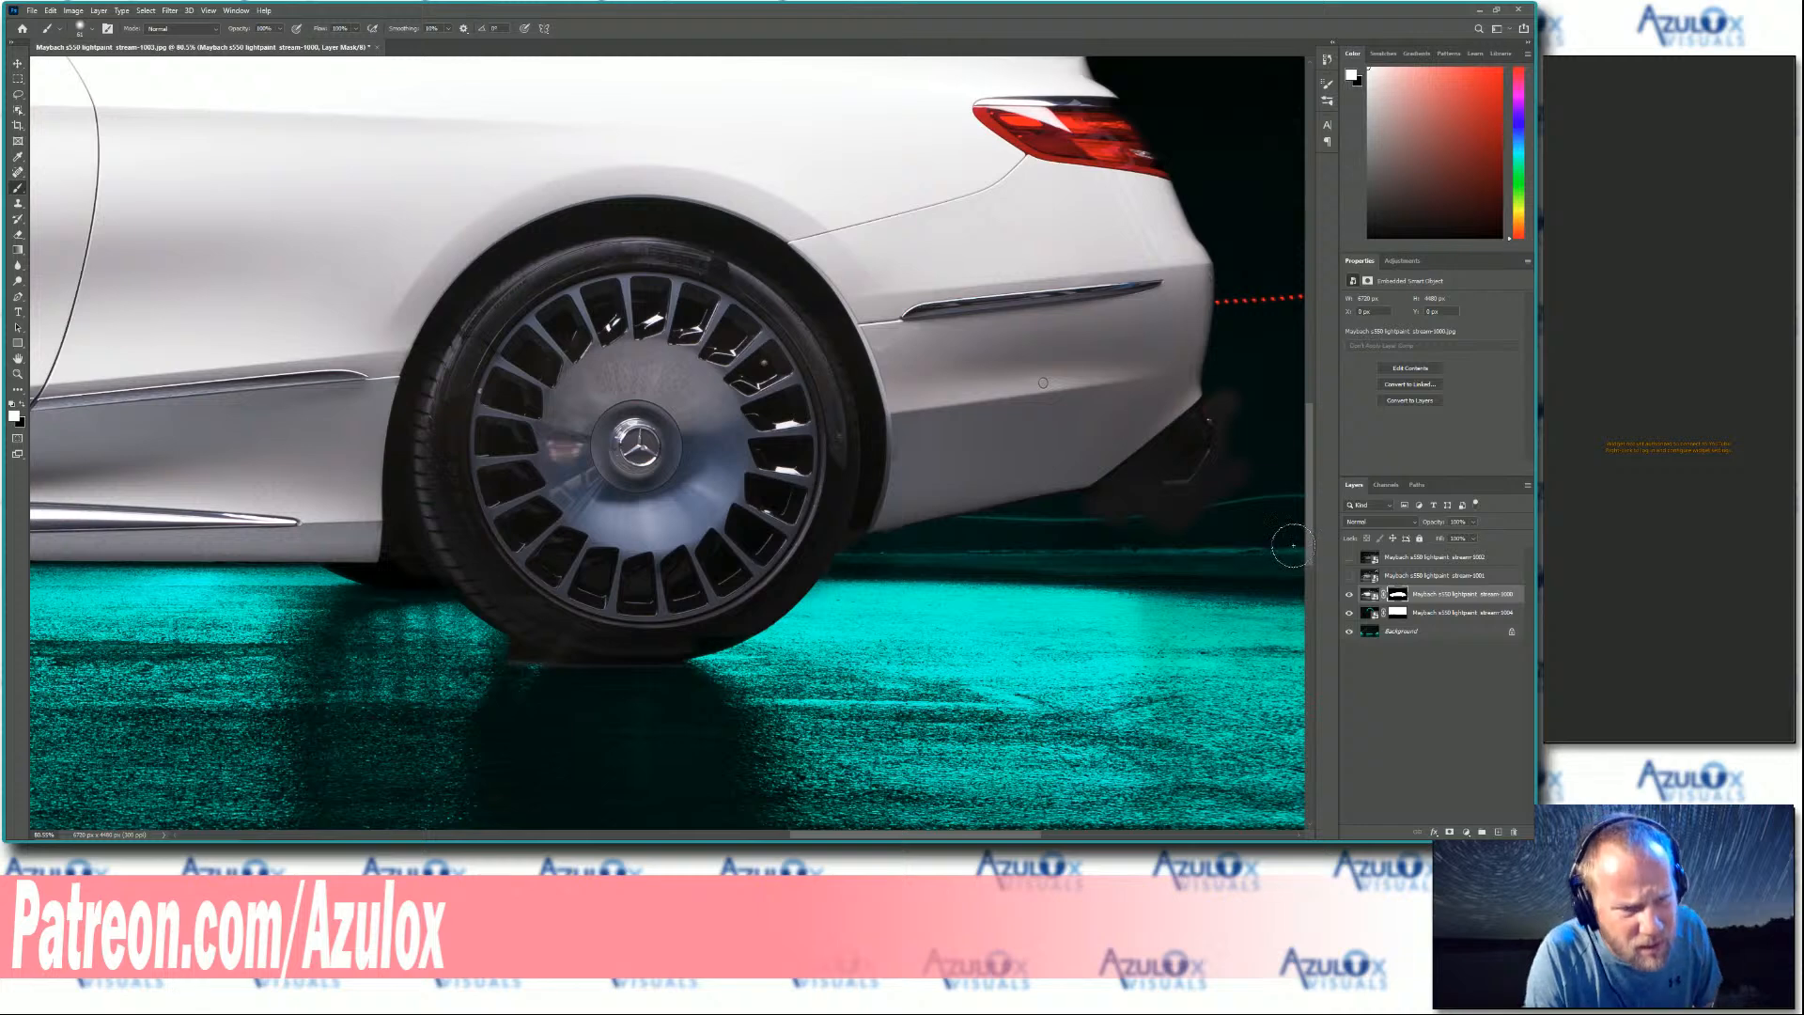
{"action": "key", "text": "x"}
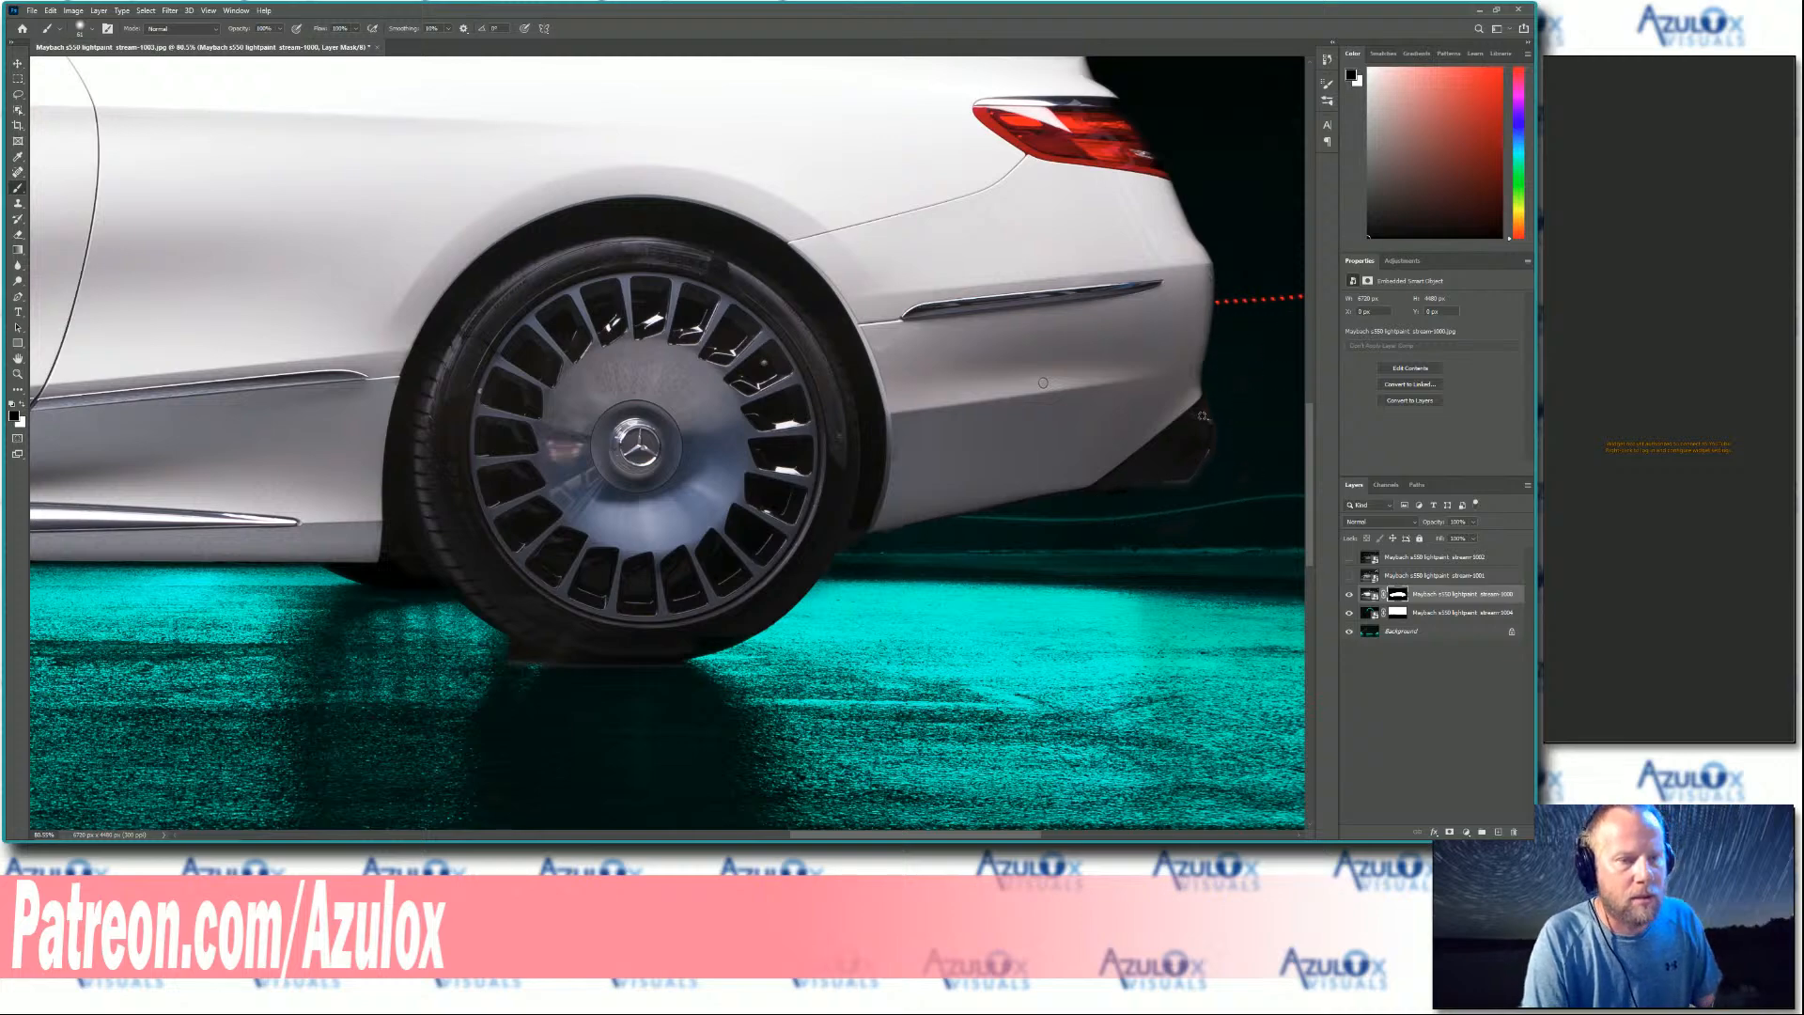
- Paint black on the mask to remove the dark leftovers around the bottom of the front tyre and clean up the rear tyre's edge
{"action": "key", "text": "ctrl+0"}
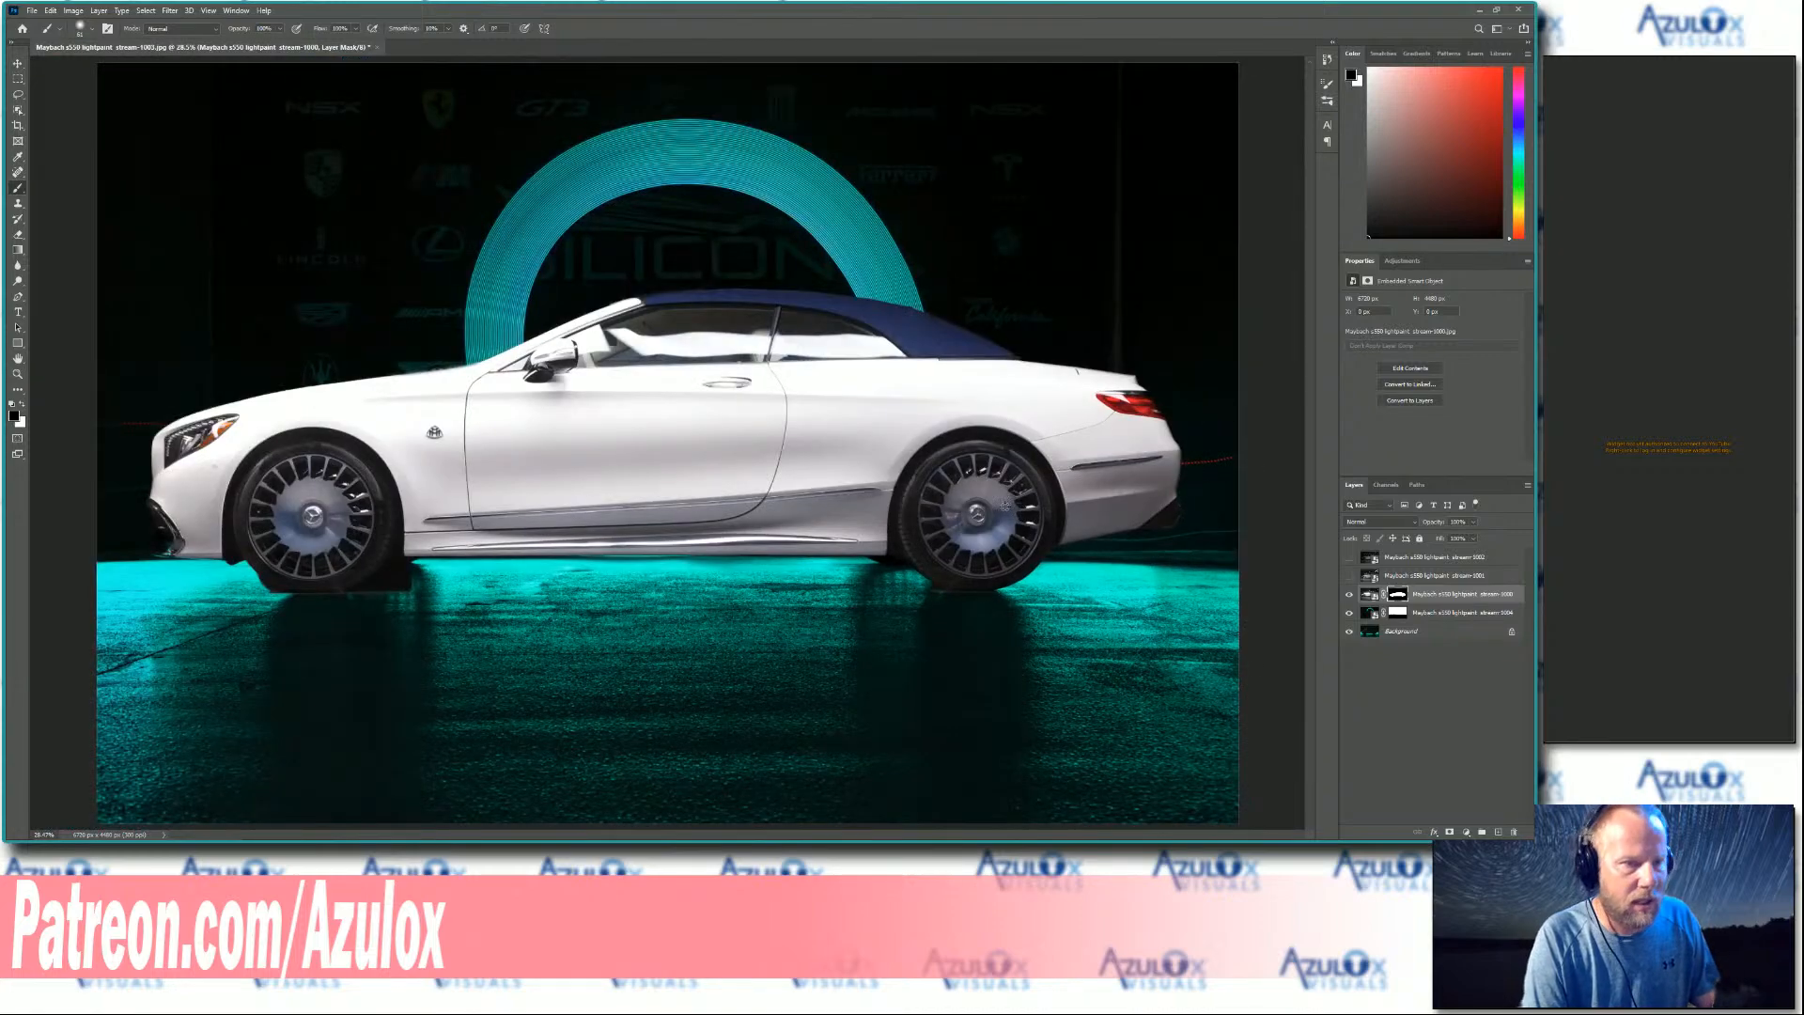
{"action": "scroll", "coordinate": [658, 441], "scroll_direction": "down", "scroll_amount": 3}
{"action": "scroll", "coordinate": [202, 427], "scroll_direction": "up", "scroll_amount": 5}
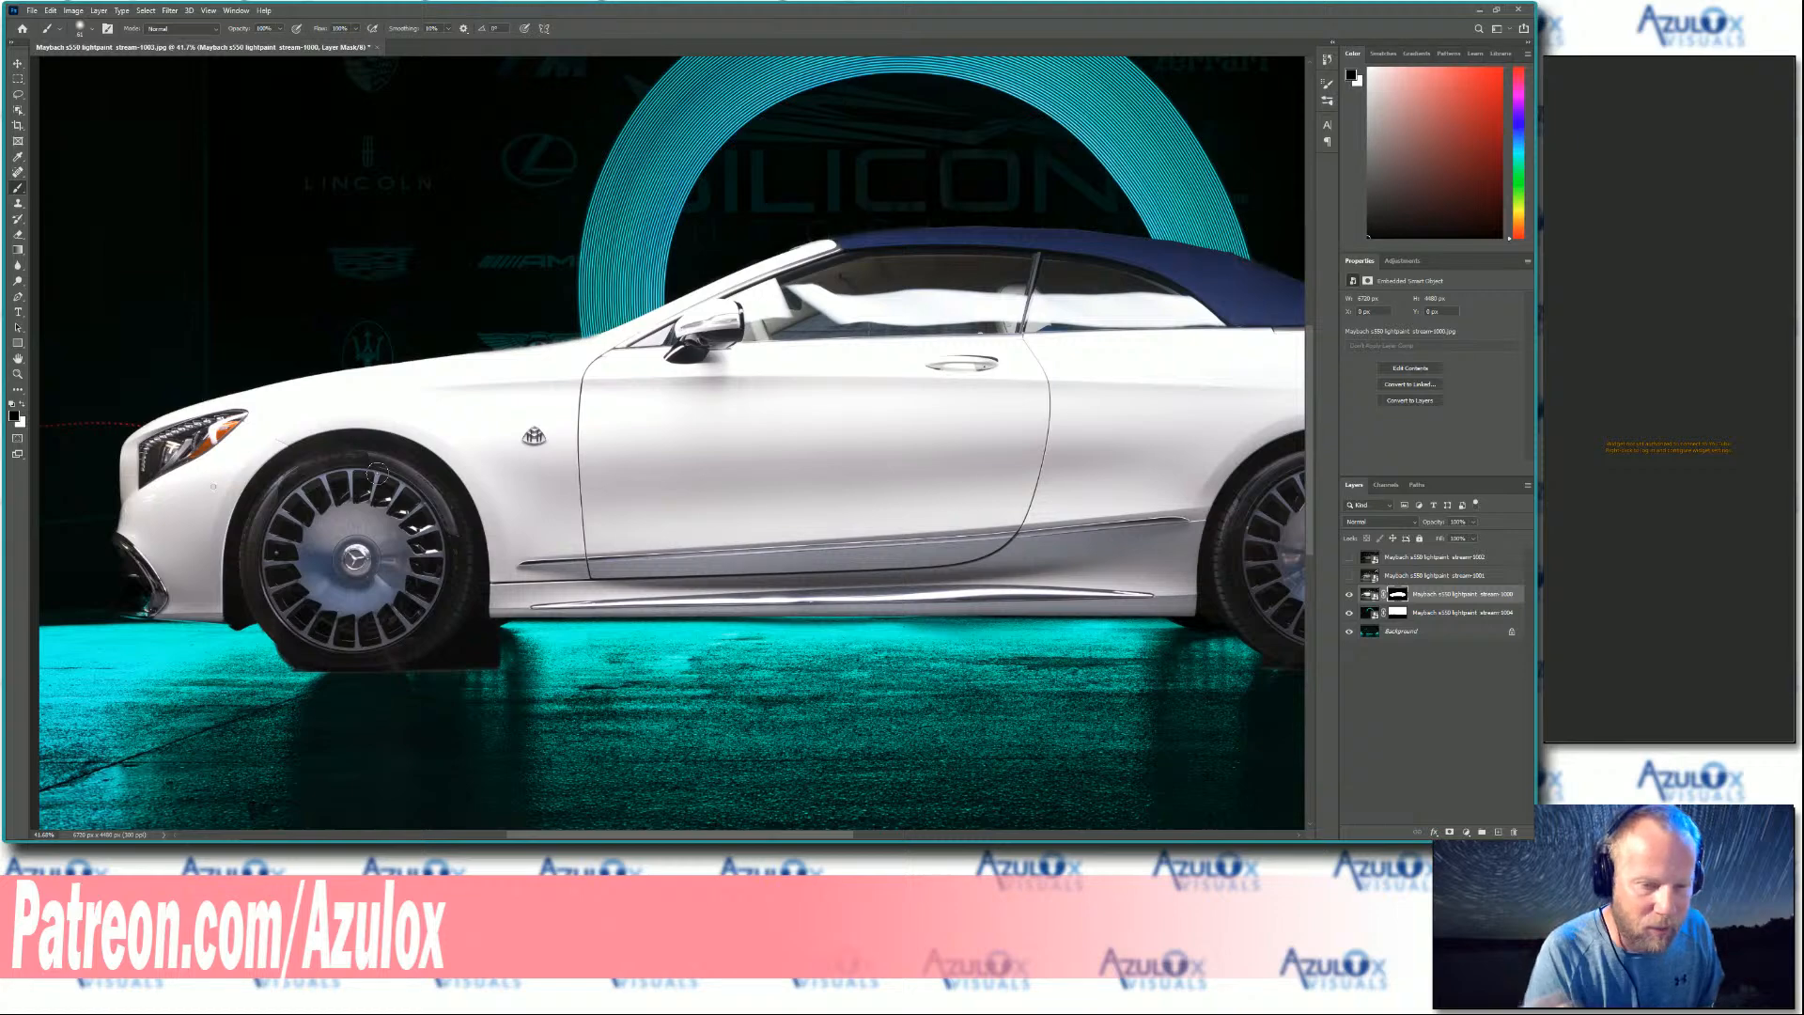
{"action": "scroll", "coordinate": [678, 472], "scroll_direction": "down", "scroll_amount": 2}
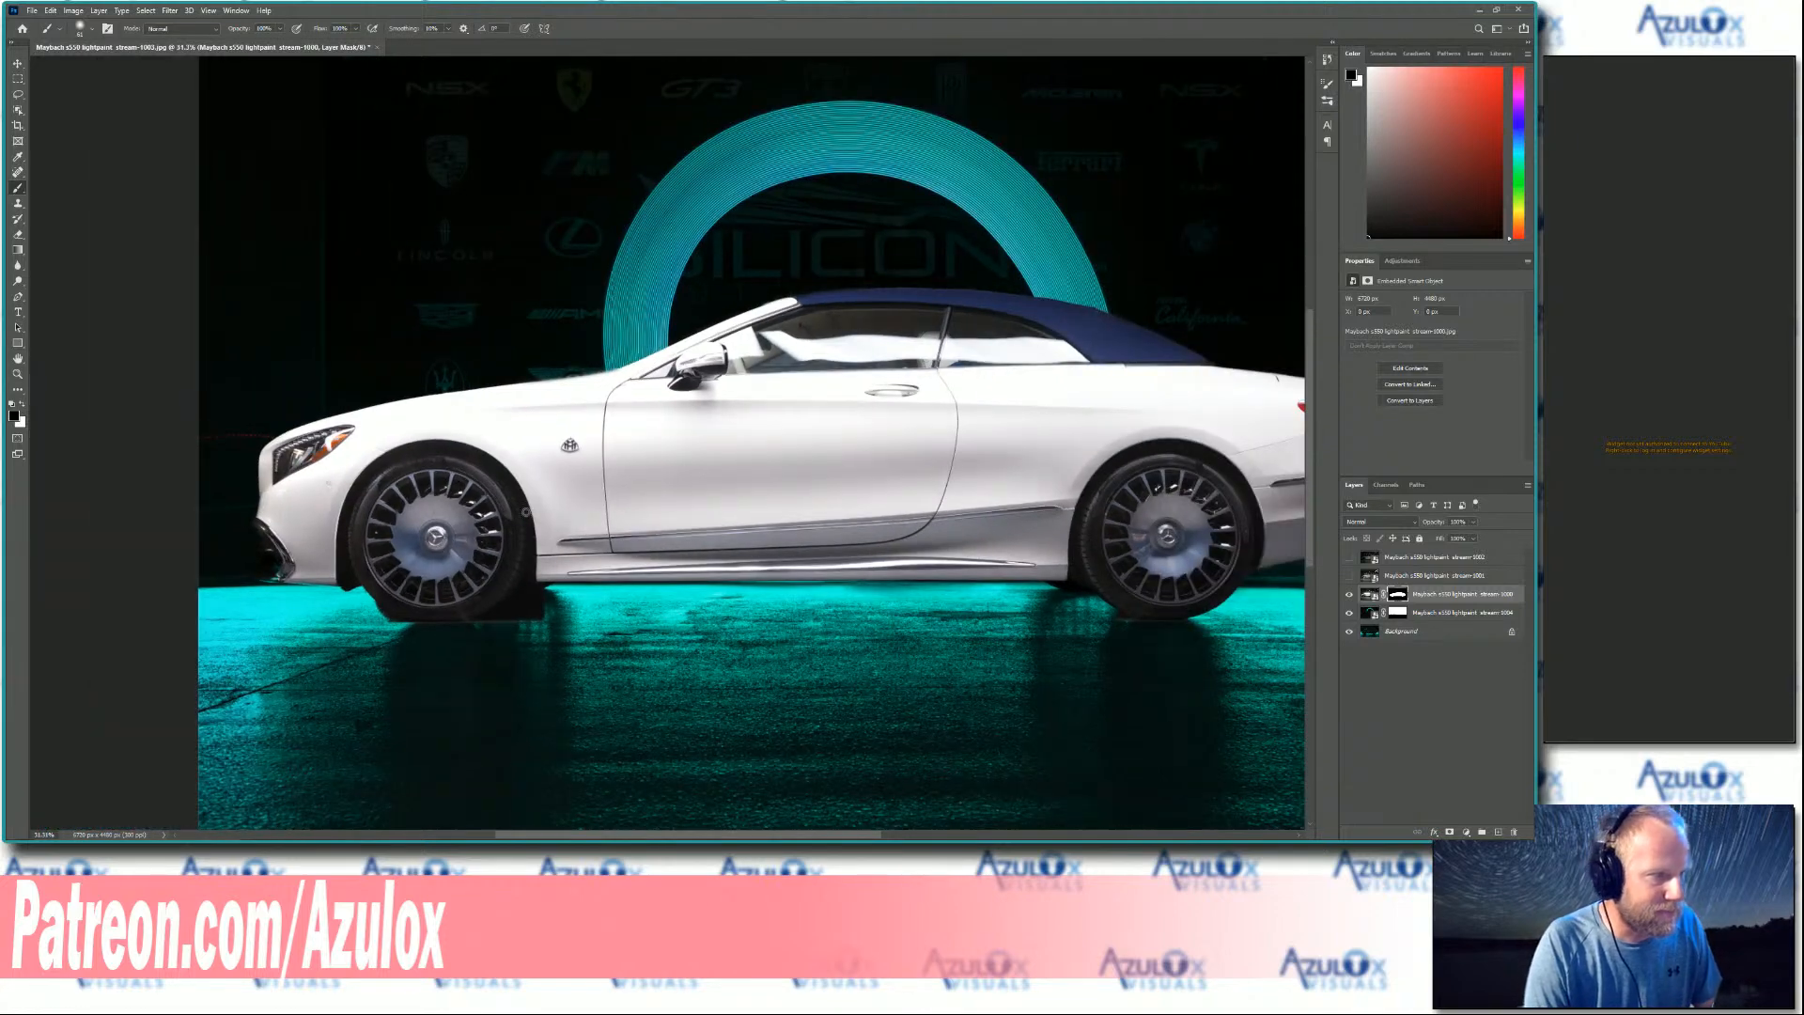
{"action": "scroll", "coordinate": [362, 542], "scroll_direction": "up", "scroll_amount": 4}
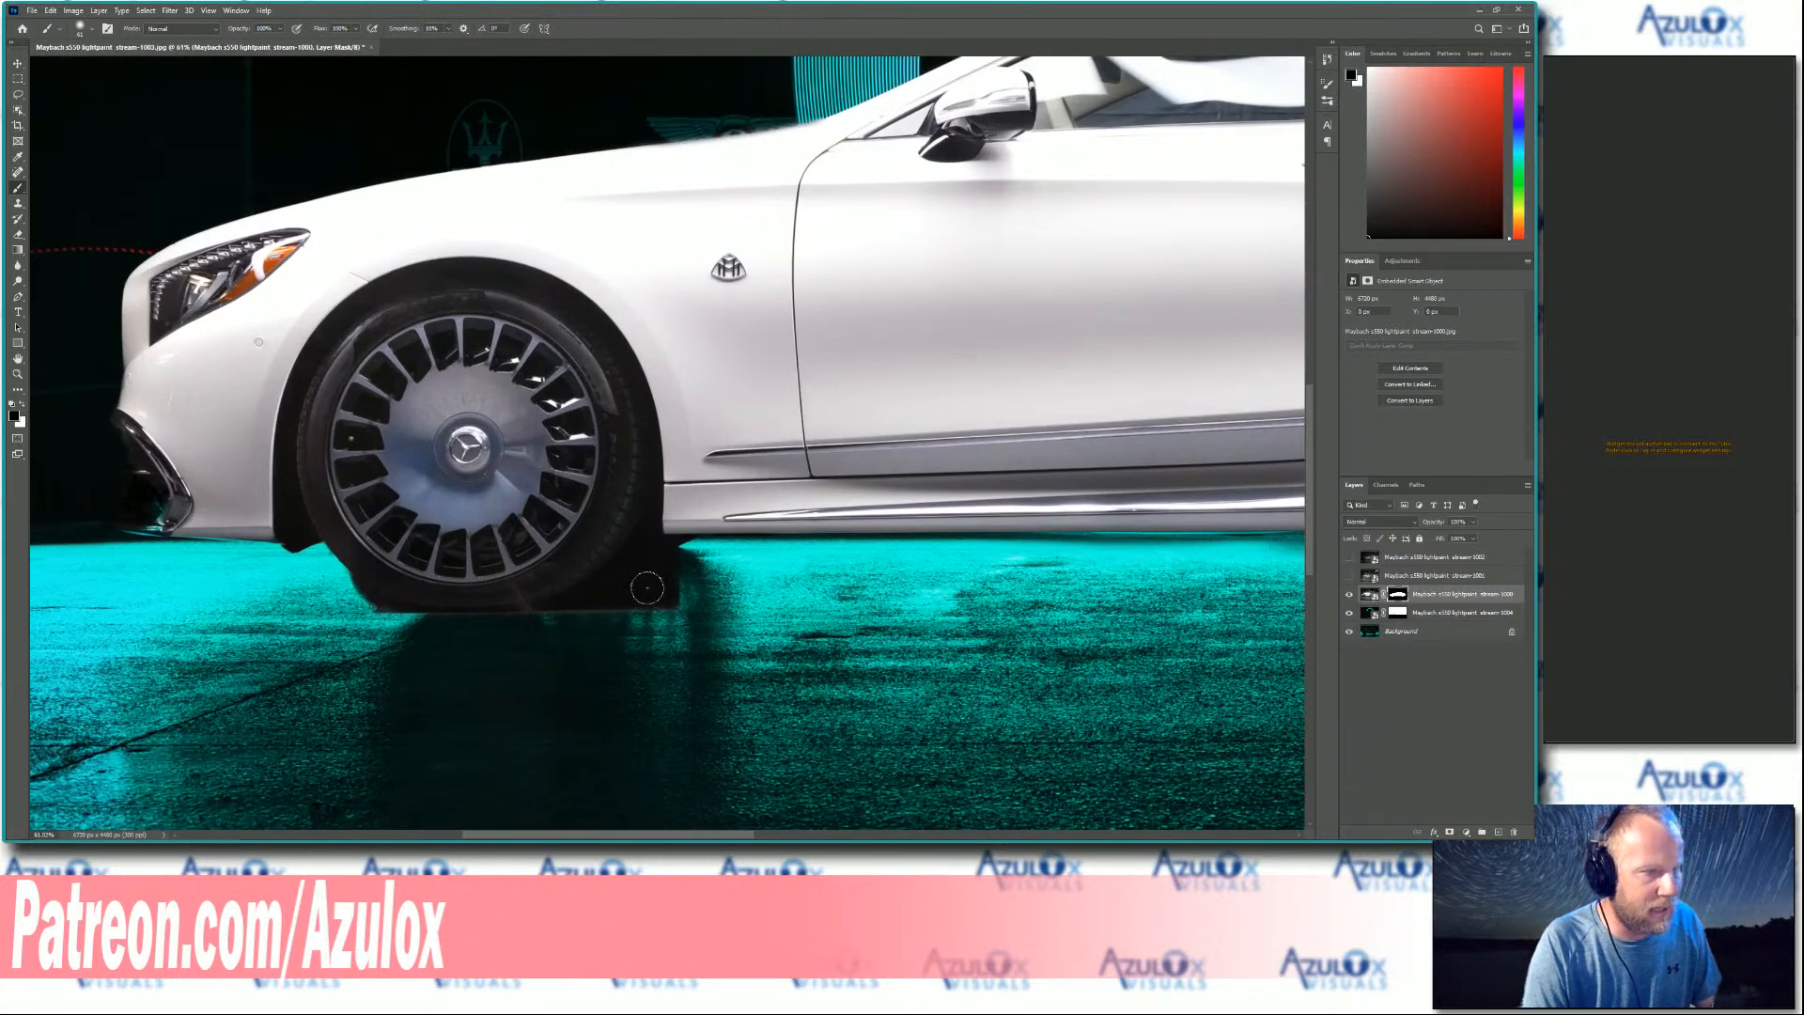
{"action": "mouse_move", "coordinate": [668, 587]}
{"action": "left_mouse_down"}
{"action": "mouse_move", "coordinate": [695, 553]}
{"action": "mouse_move", "coordinate": [584, 599]}
{"action": "mouse_move", "coordinate": [678, 558]}
{"action": "mouse_move", "coordinate": [630, 597]}
{"action": "left_mouse_up"}
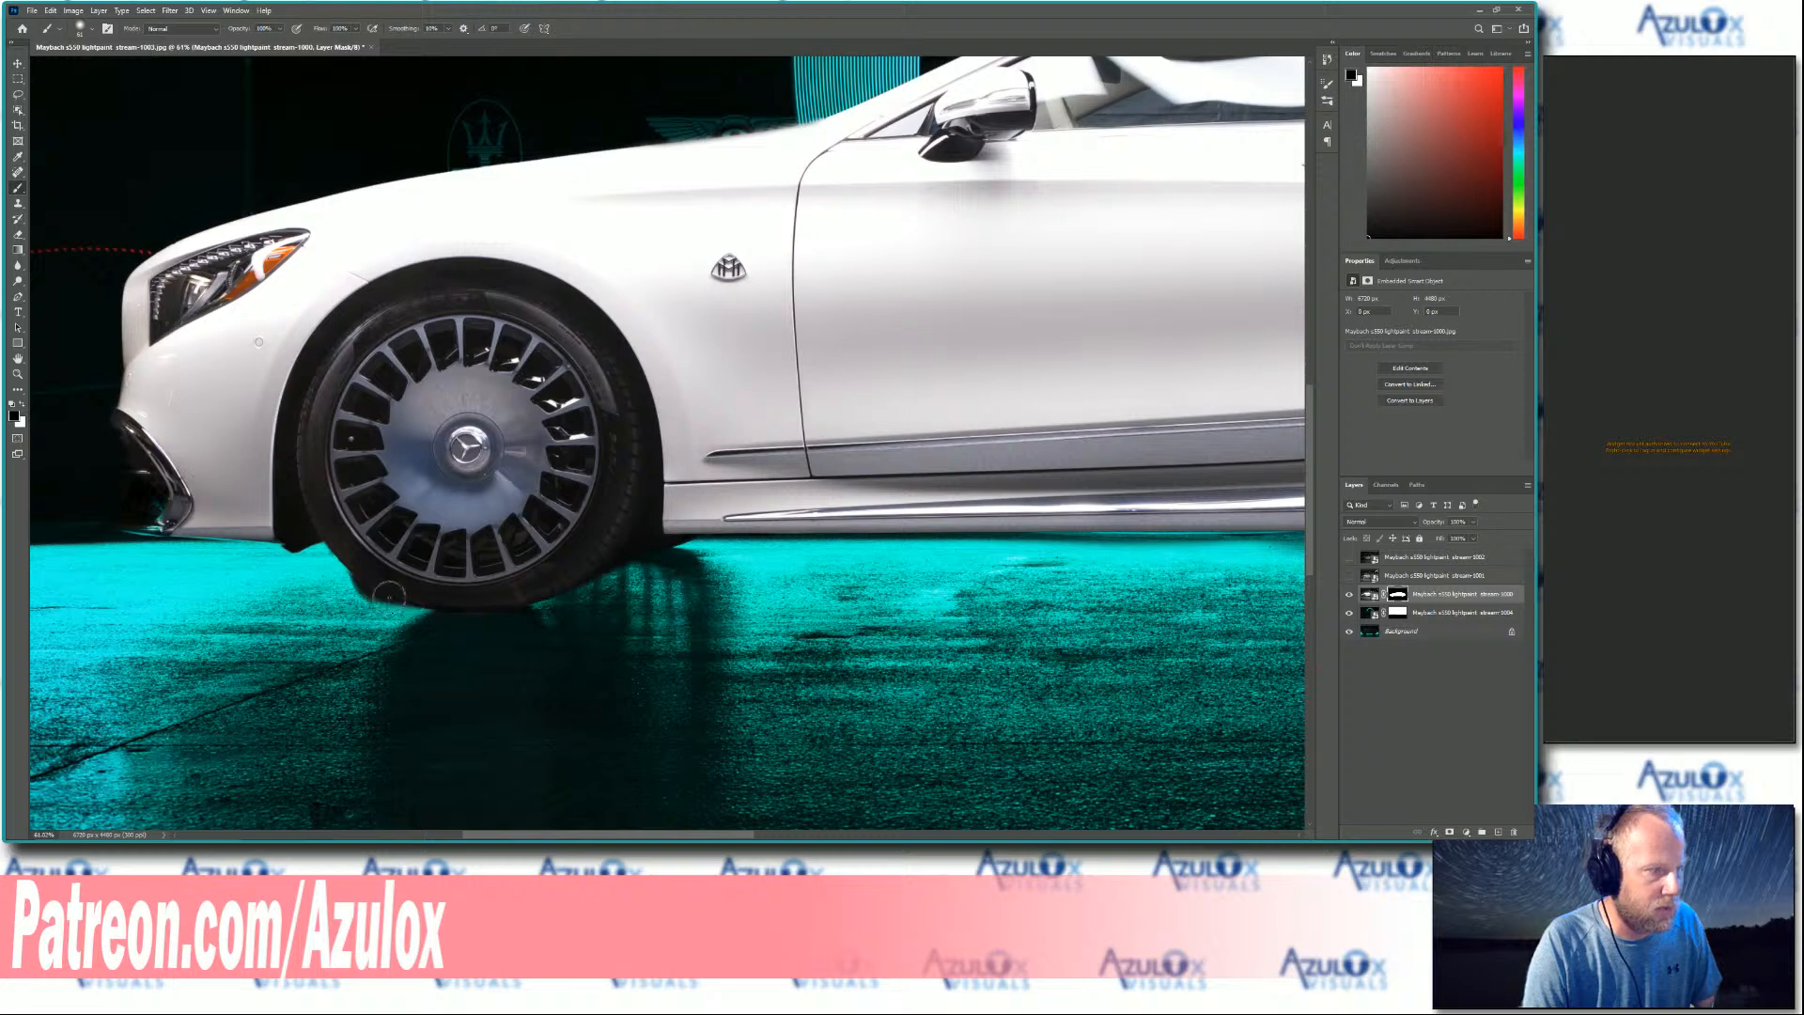
{"action": "mouse_move", "coordinate": [388, 594]}
{"action": "left_mouse_down"}
{"action": "mouse_move", "coordinate": [347, 575]}
{"action": "mouse_move", "coordinate": [306, 569]}
{"action": "left_mouse_up"}
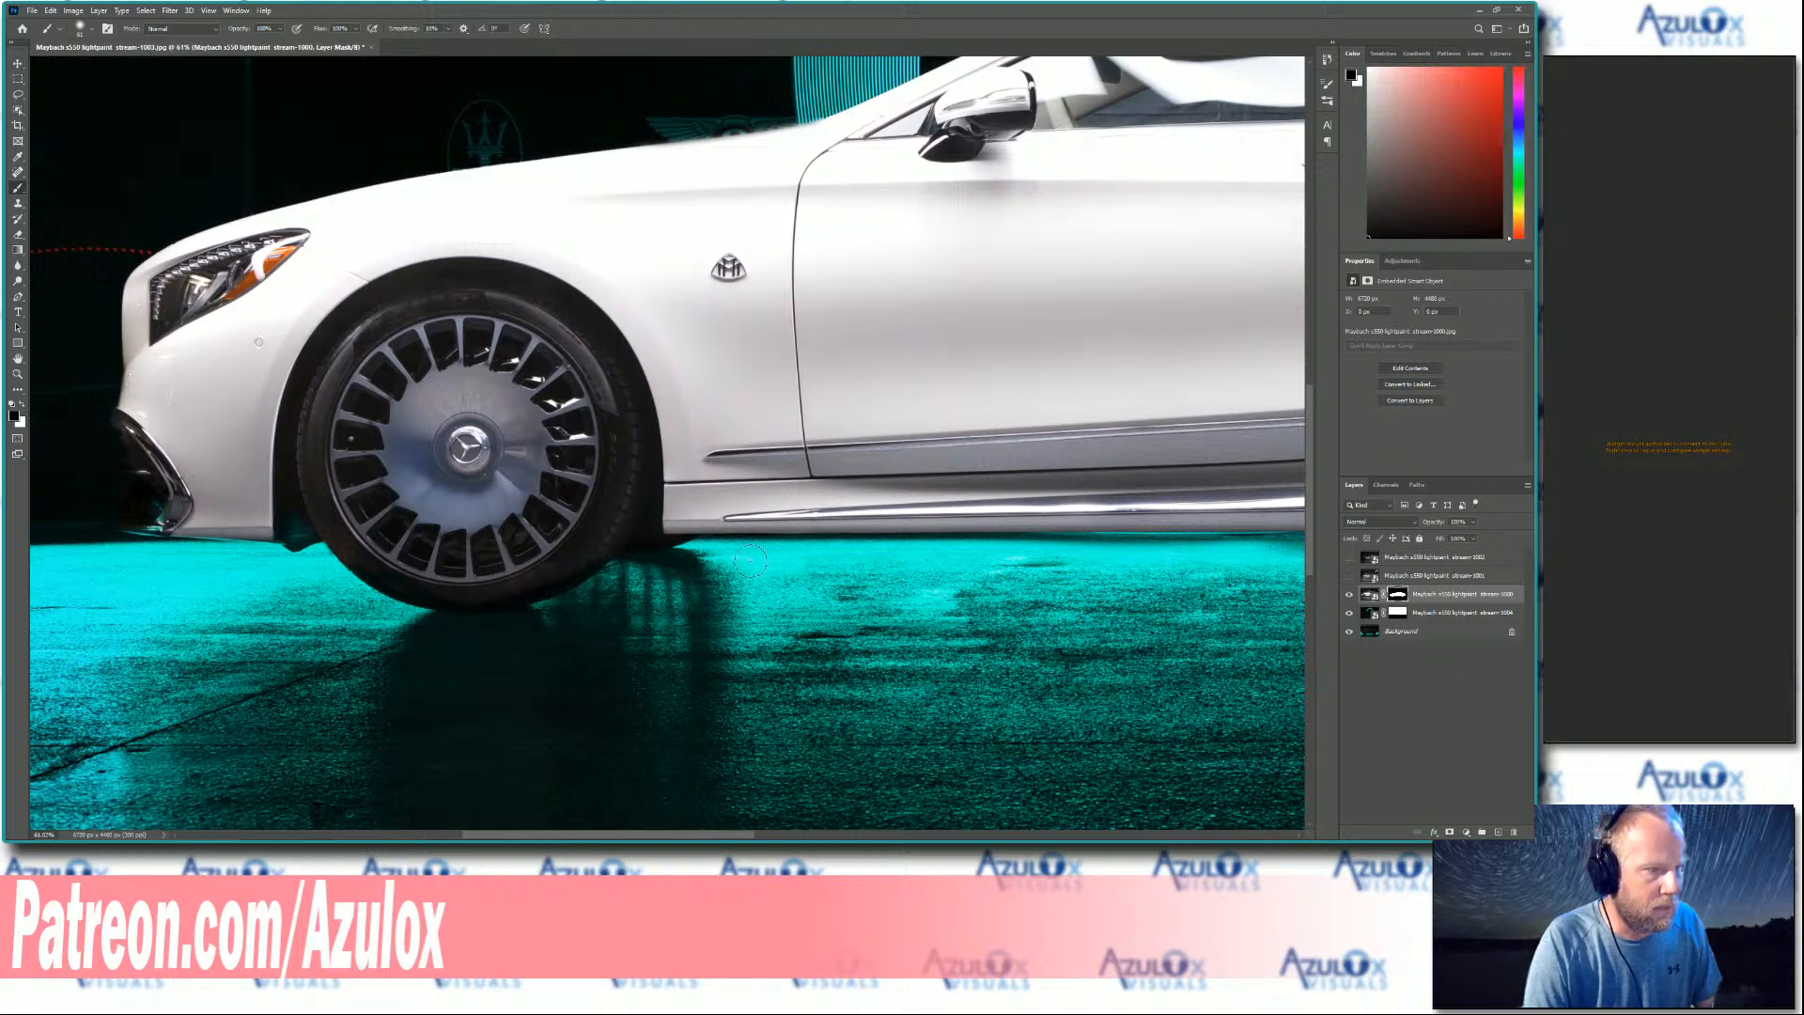
{"action": "left_click_drag", "start_coordinate": [567, 837], "coordinate": [761, 837]}
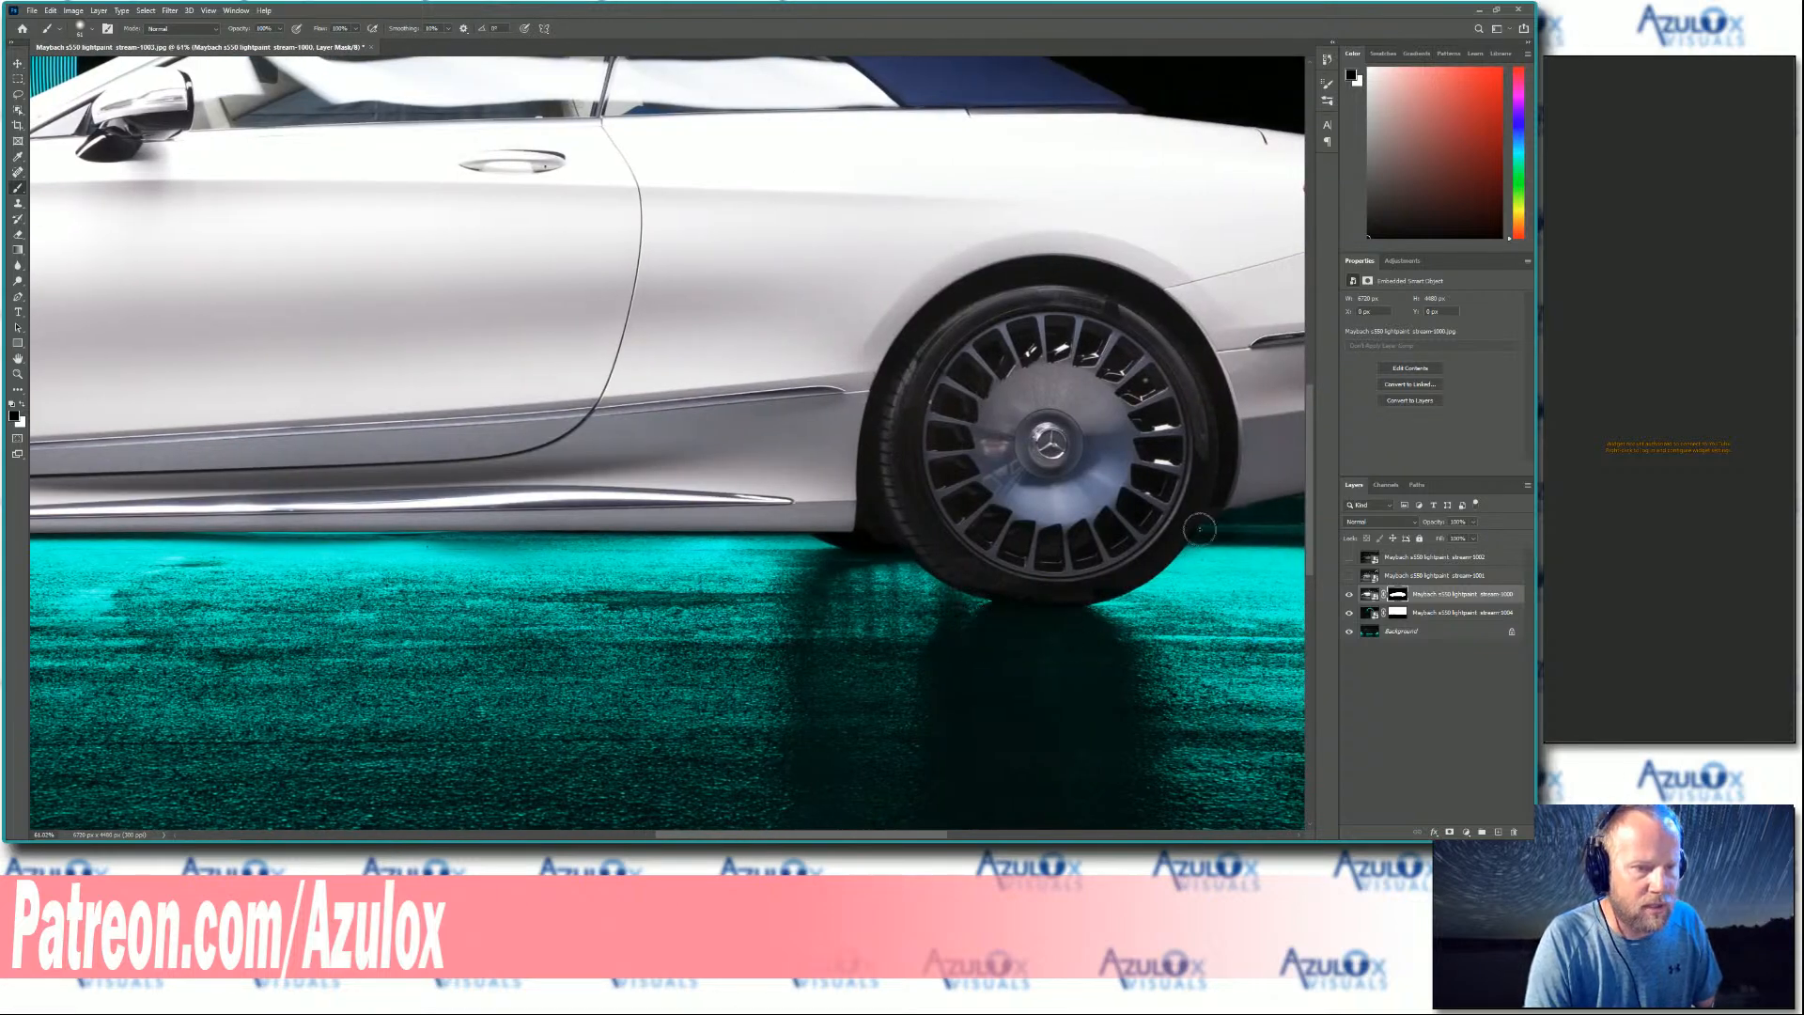
{"action": "left_click_drag", "start_coordinate": [1199, 529], "coordinate": [1213, 444]}
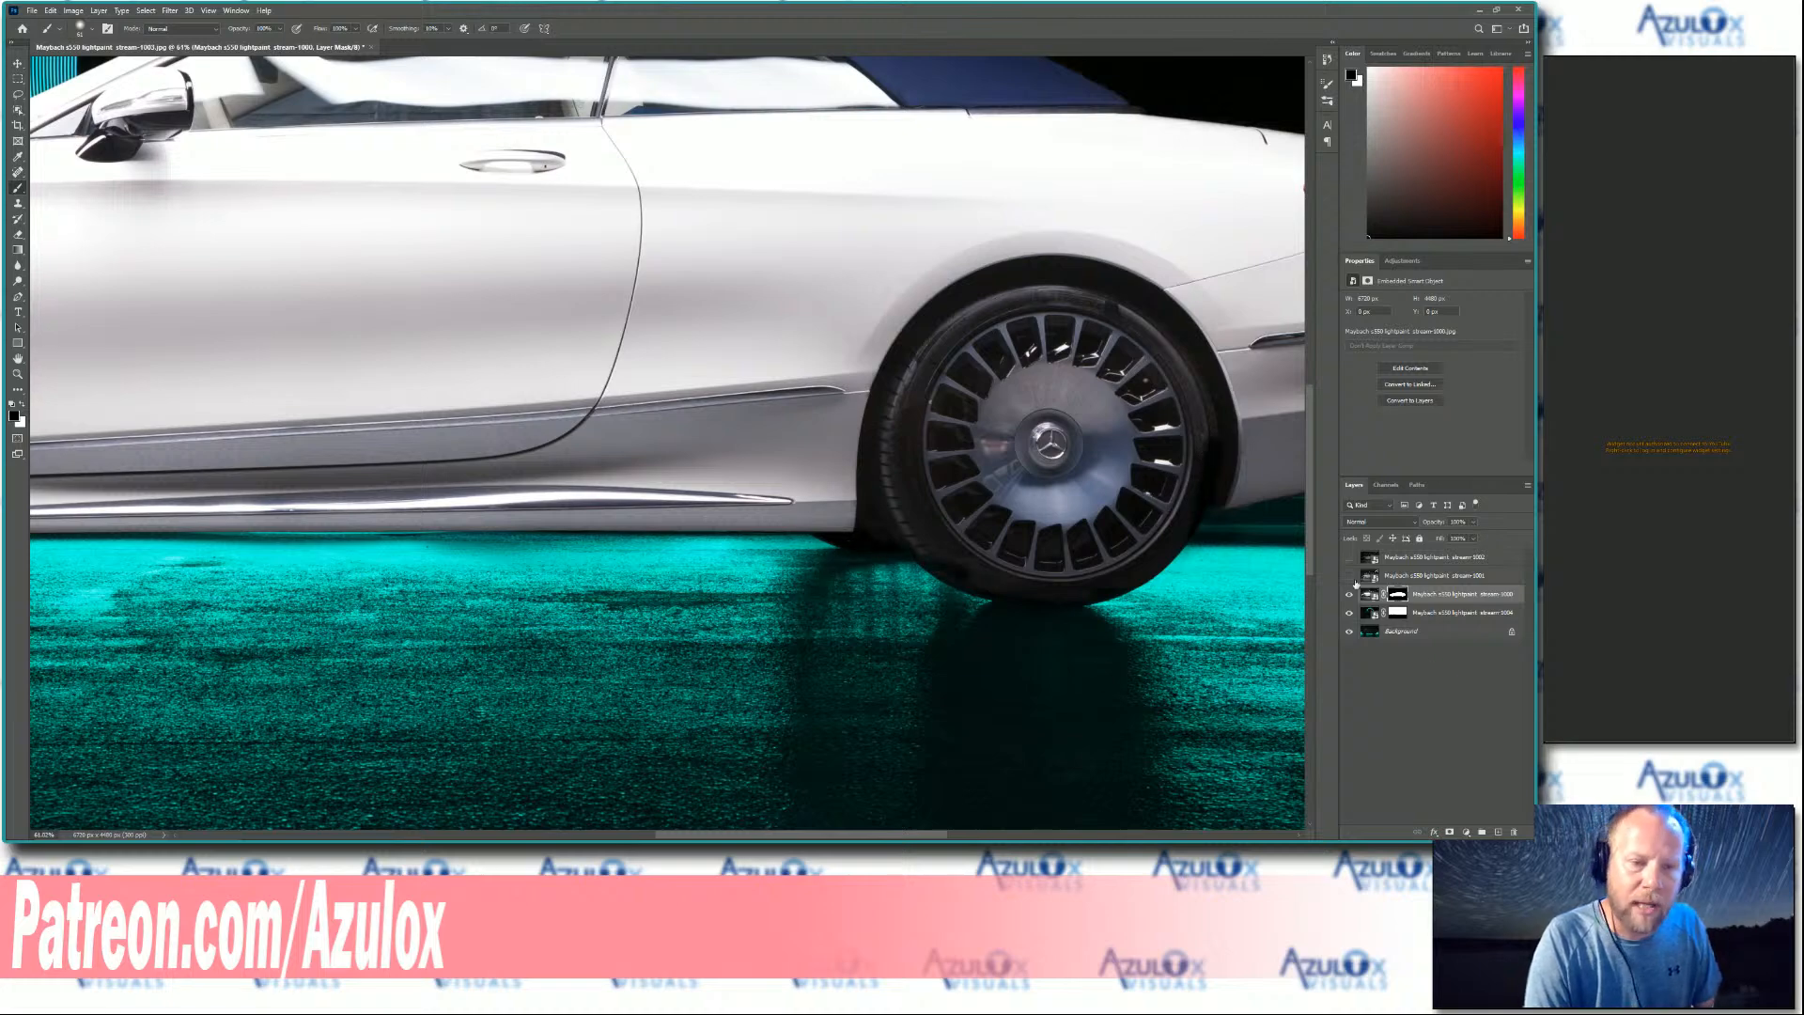
- Show the layer with the brightly lit front wheel, add a layer mask to it and fill the mask with black
{"action": "scroll", "coordinate": [889, 602], "scroll_direction": "down", "scroll_amount": 5}
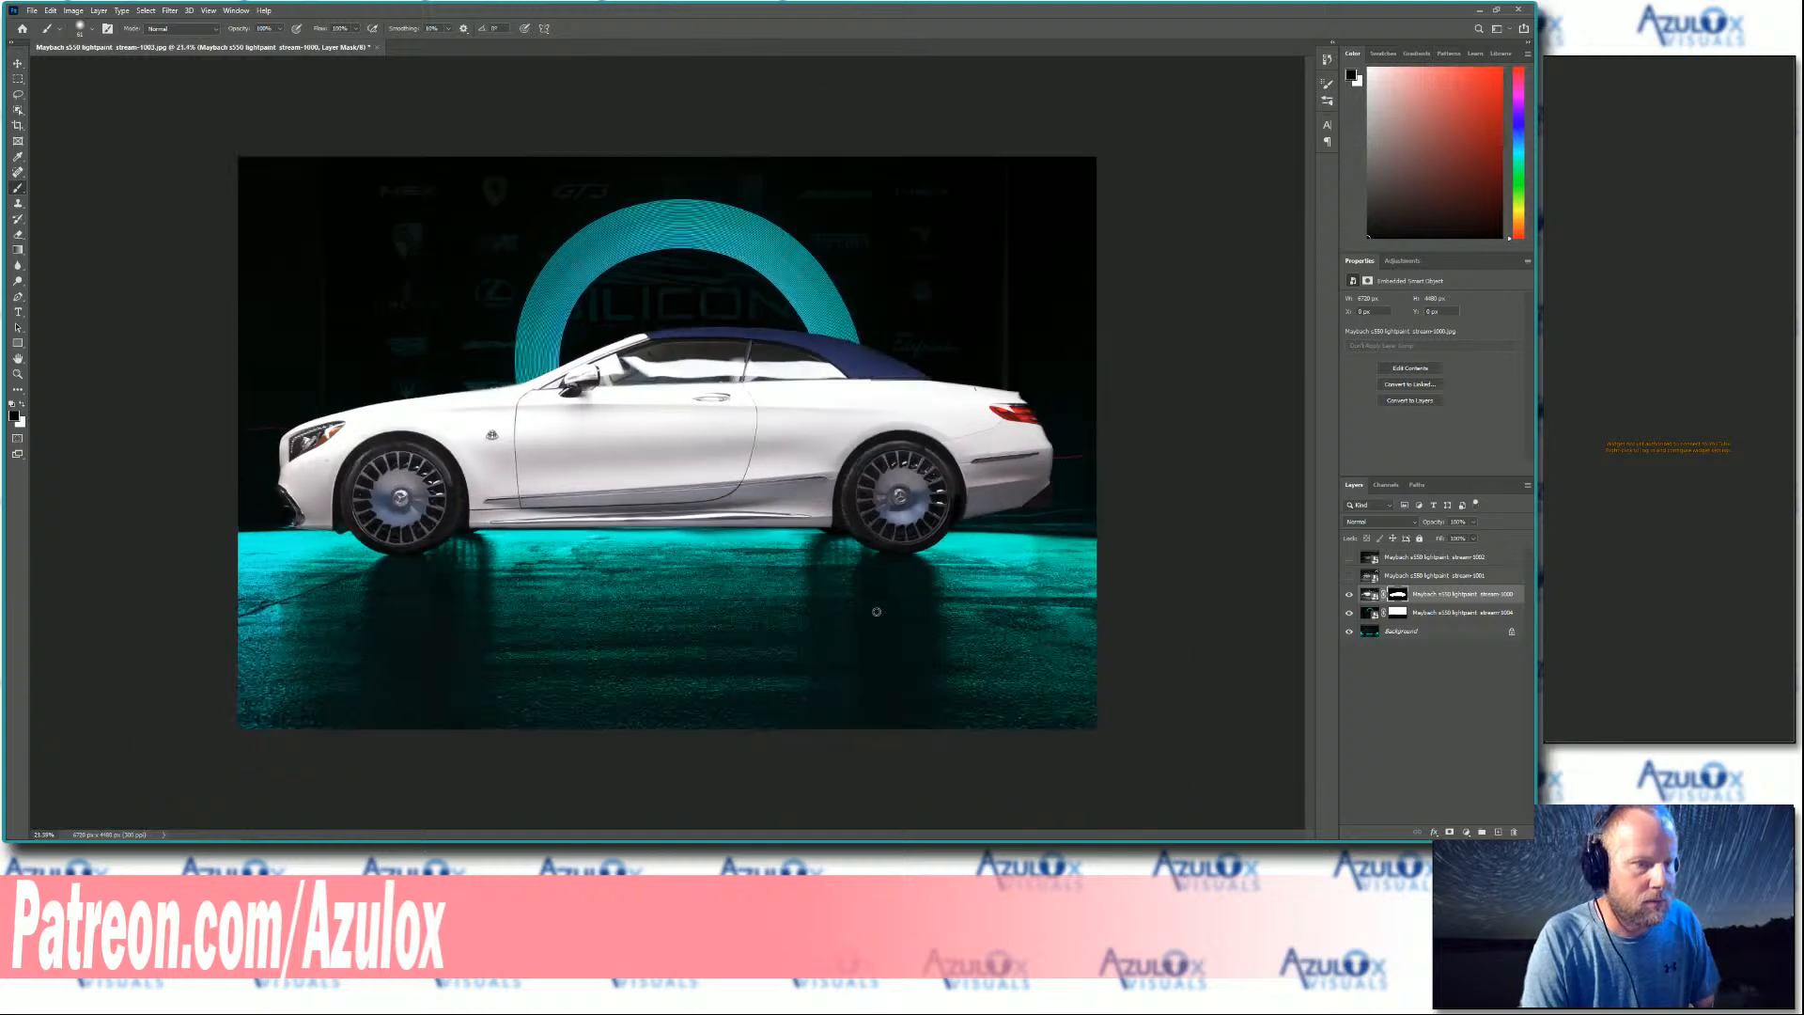
{"action": "scroll", "coordinate": [876, 612], "scroll_direction": "down", "scroll_amount": 1}
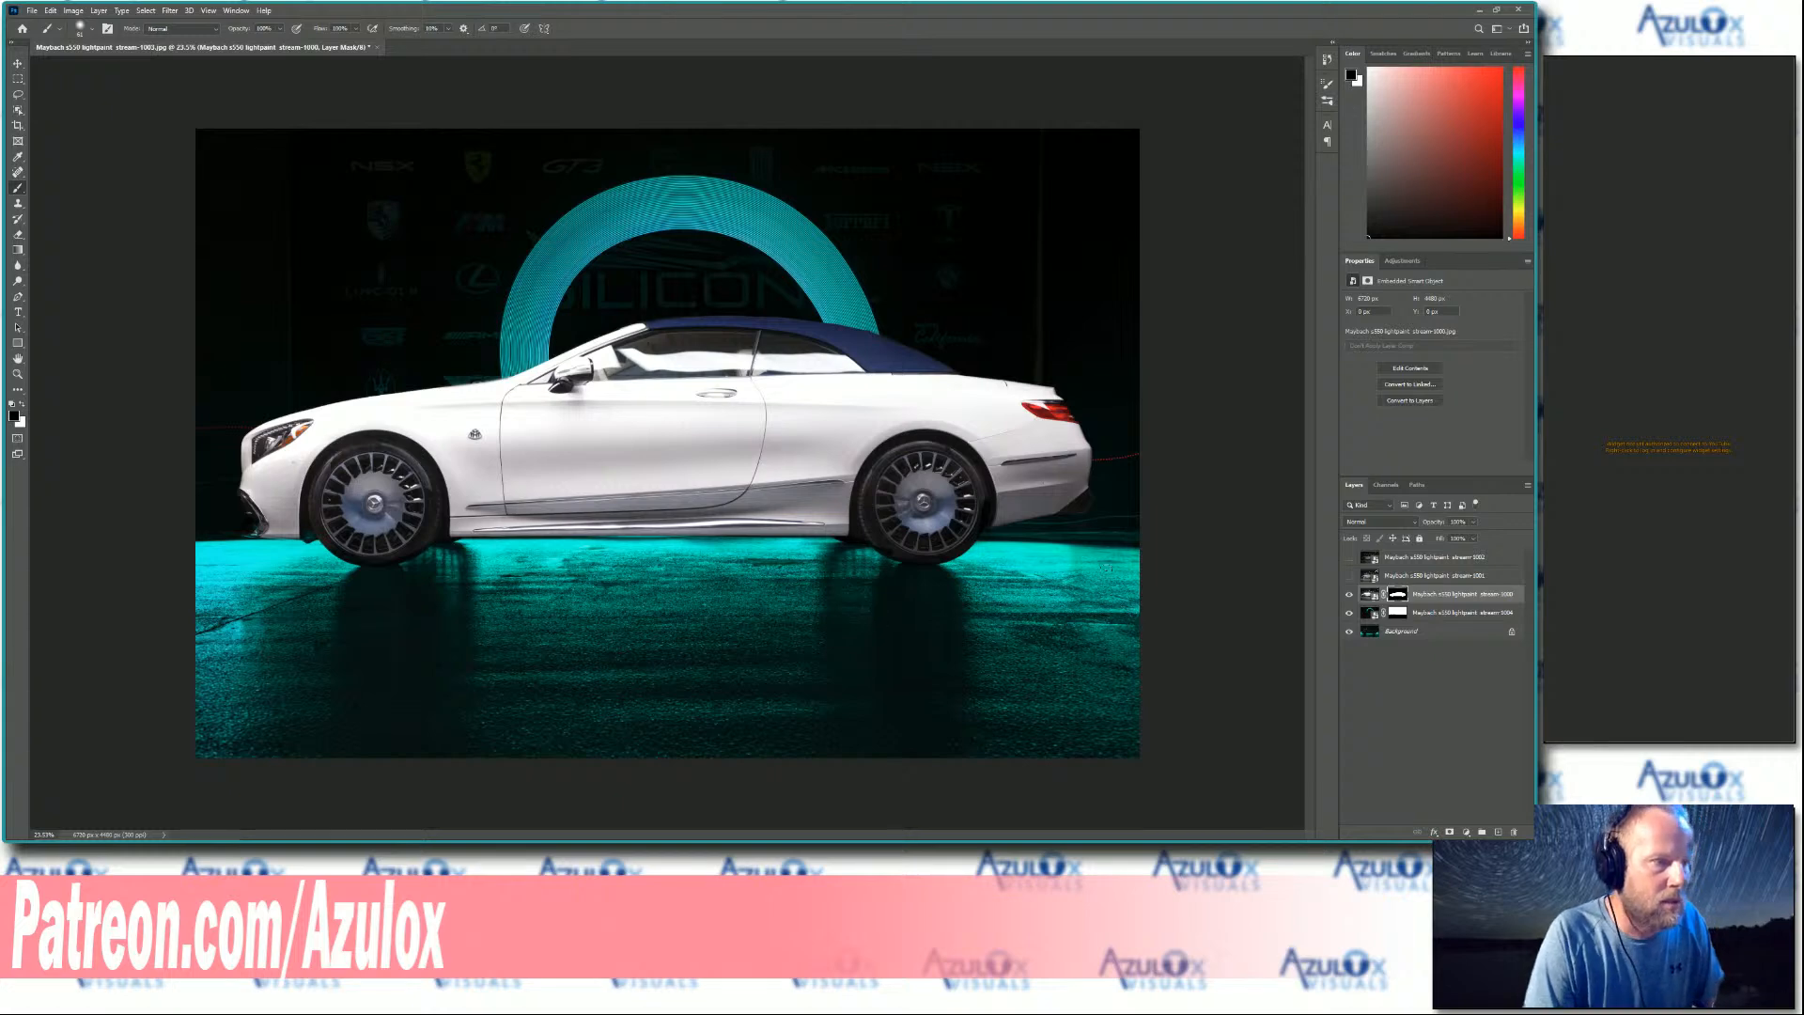
{"action": "left_click", "coordinate": [1349, 576]}
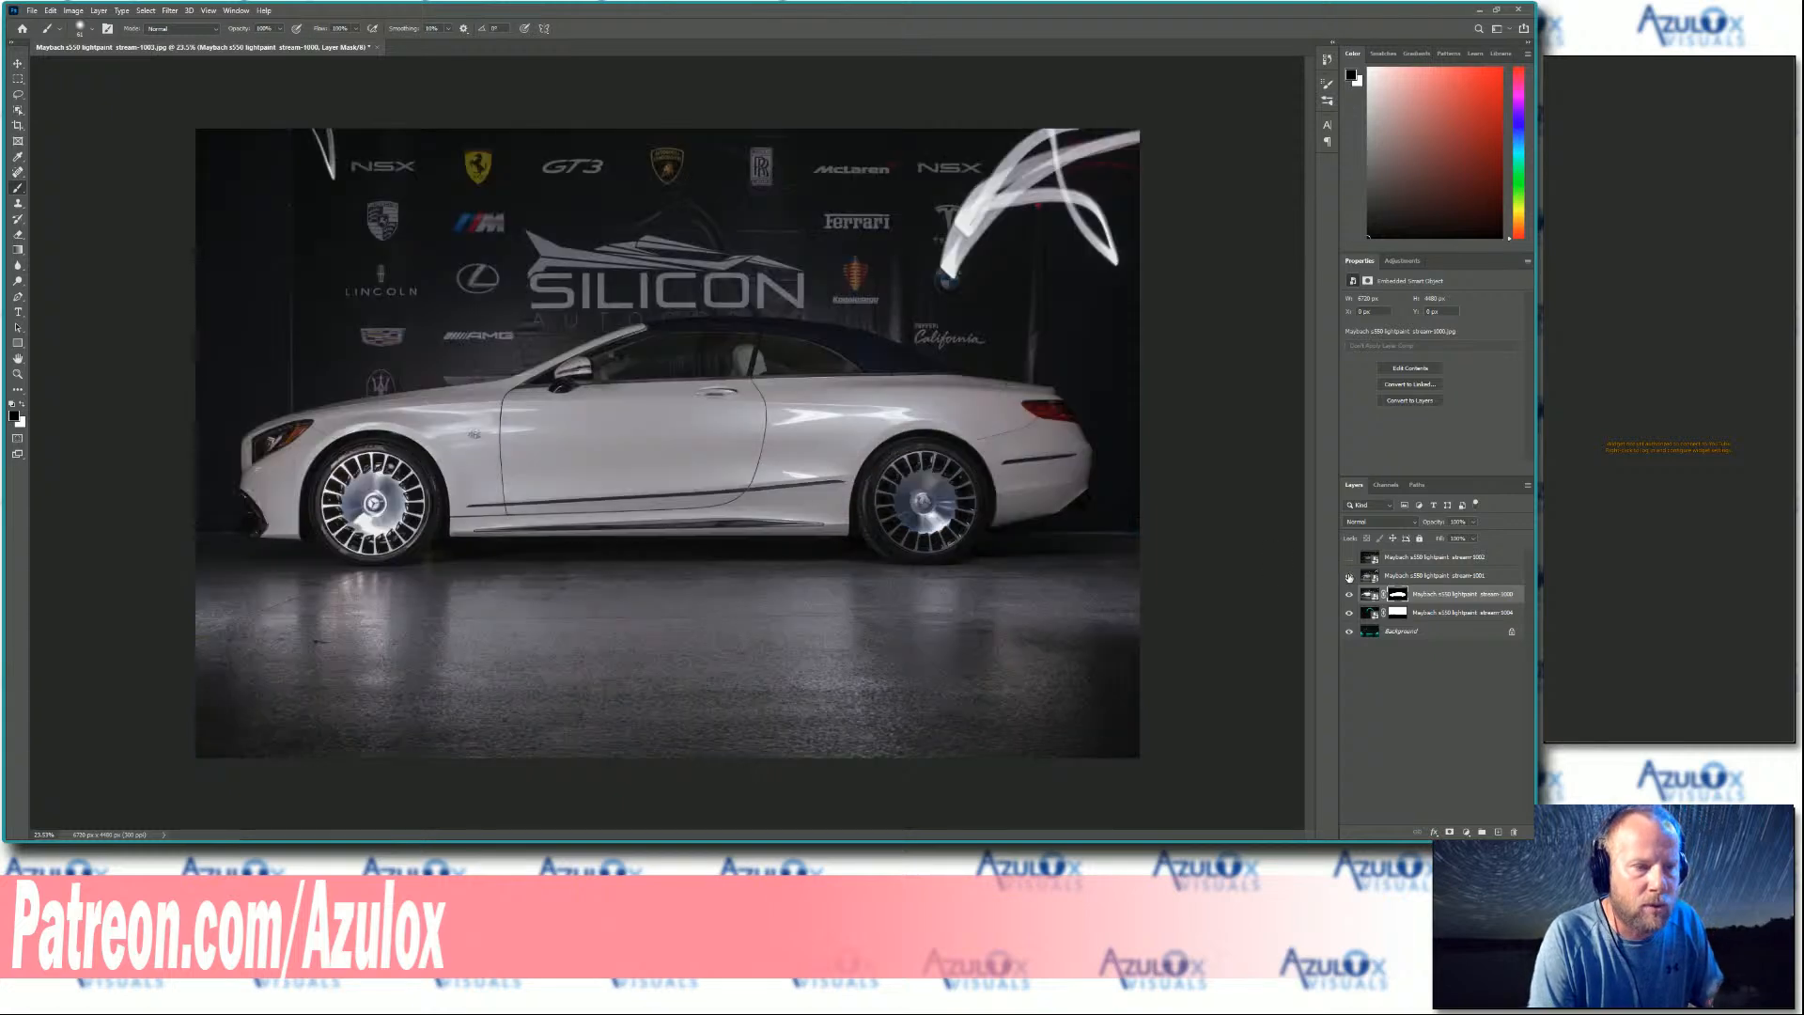
{"action": "left_click", "coordinate": [1414, 577]}
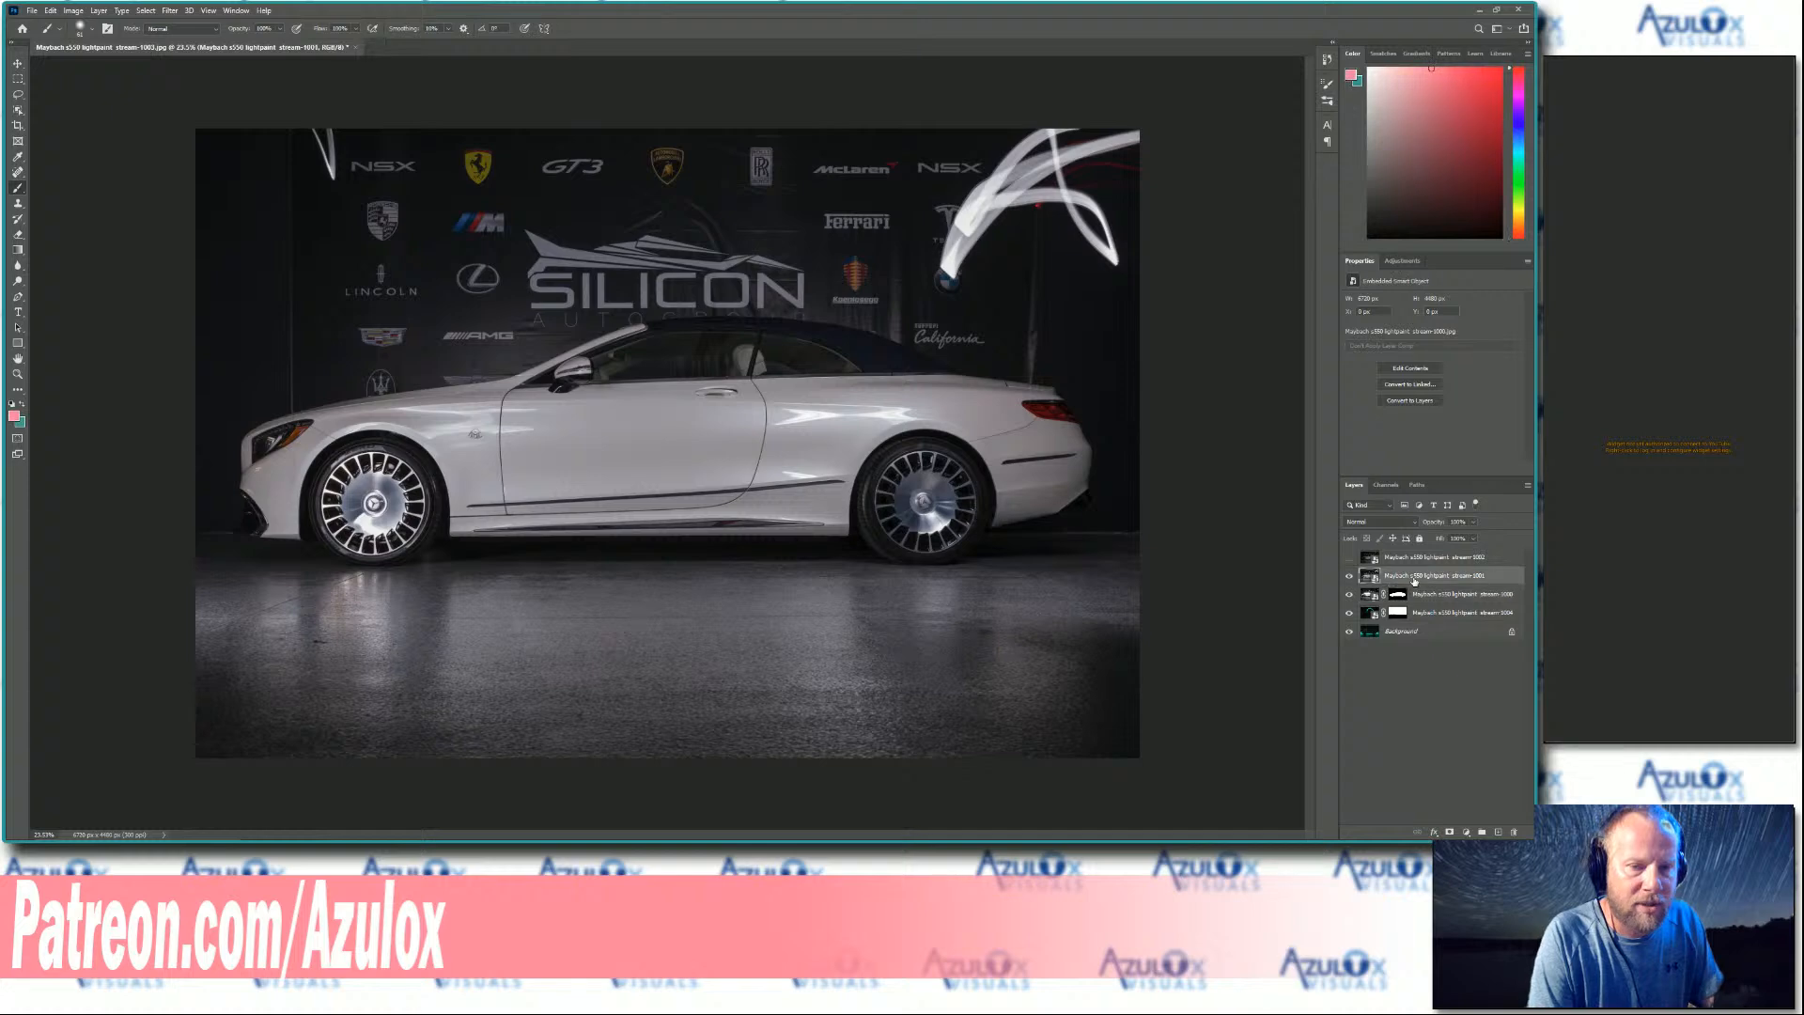
{"action": "left_click", "coordinate": [1450, 832]}
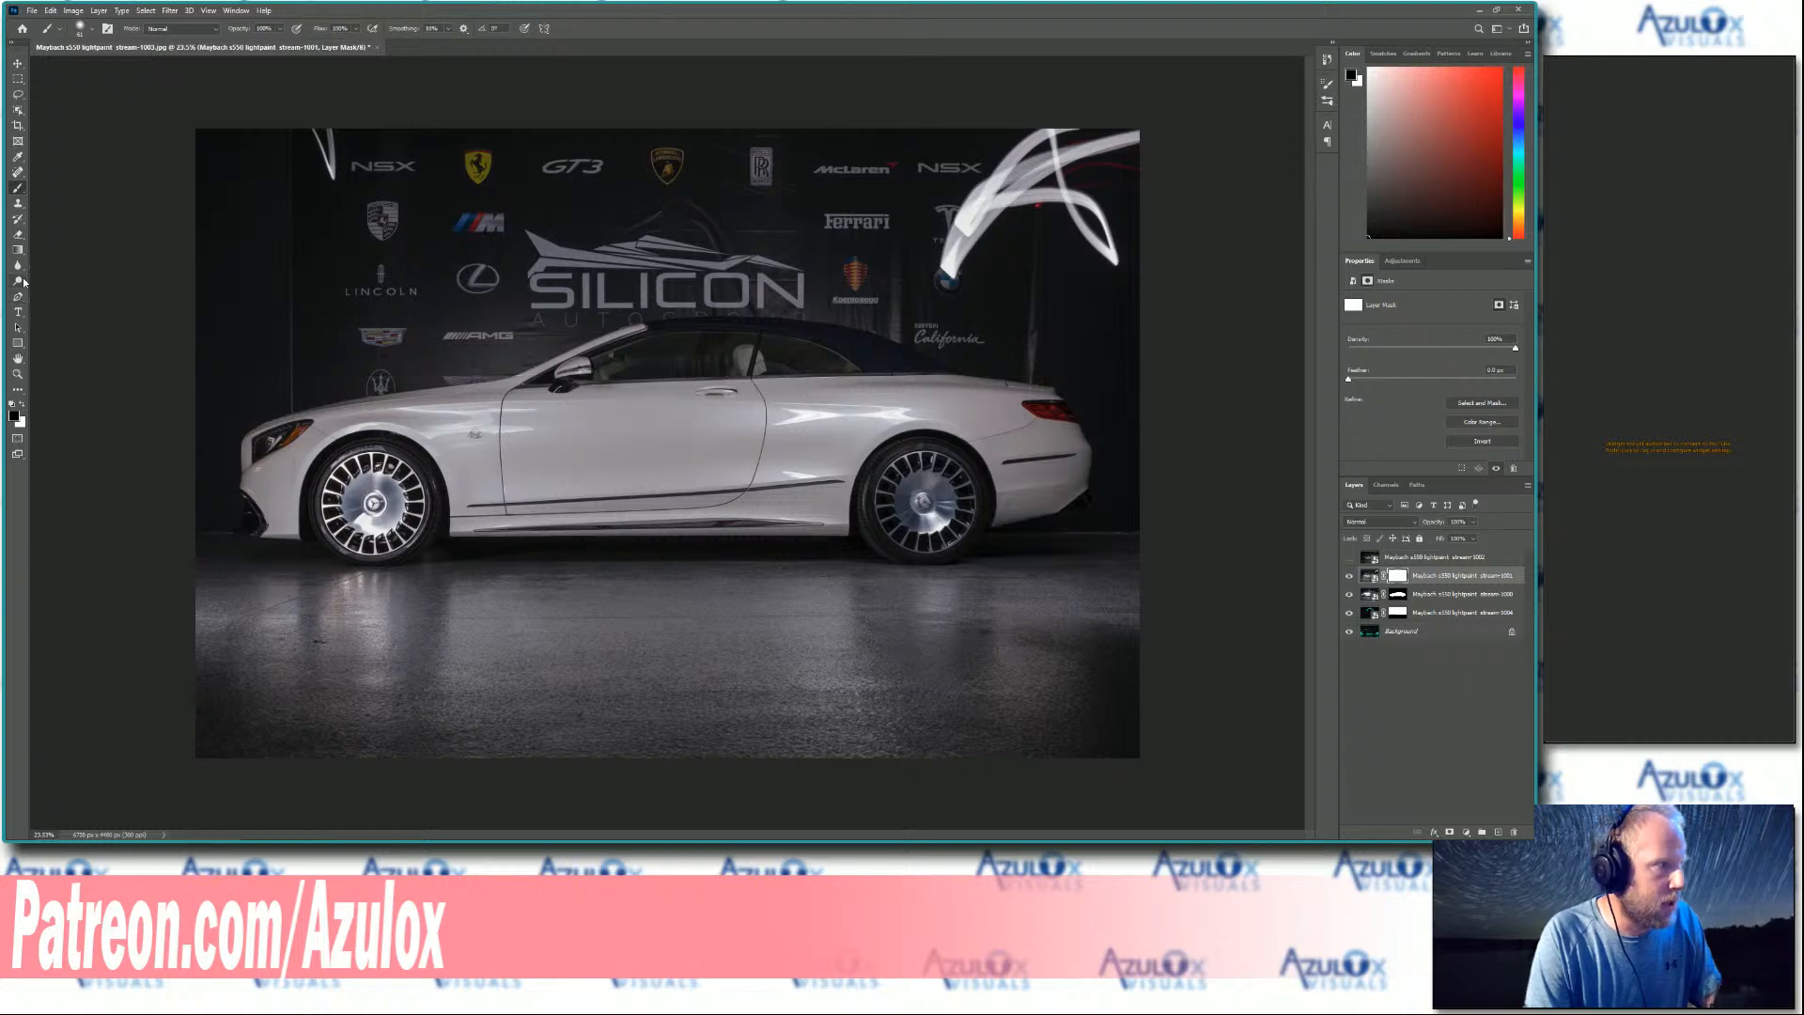
{"action": "left_click_drag", "start_coordinate": [17, 251], "coordinate": [41, 251]}
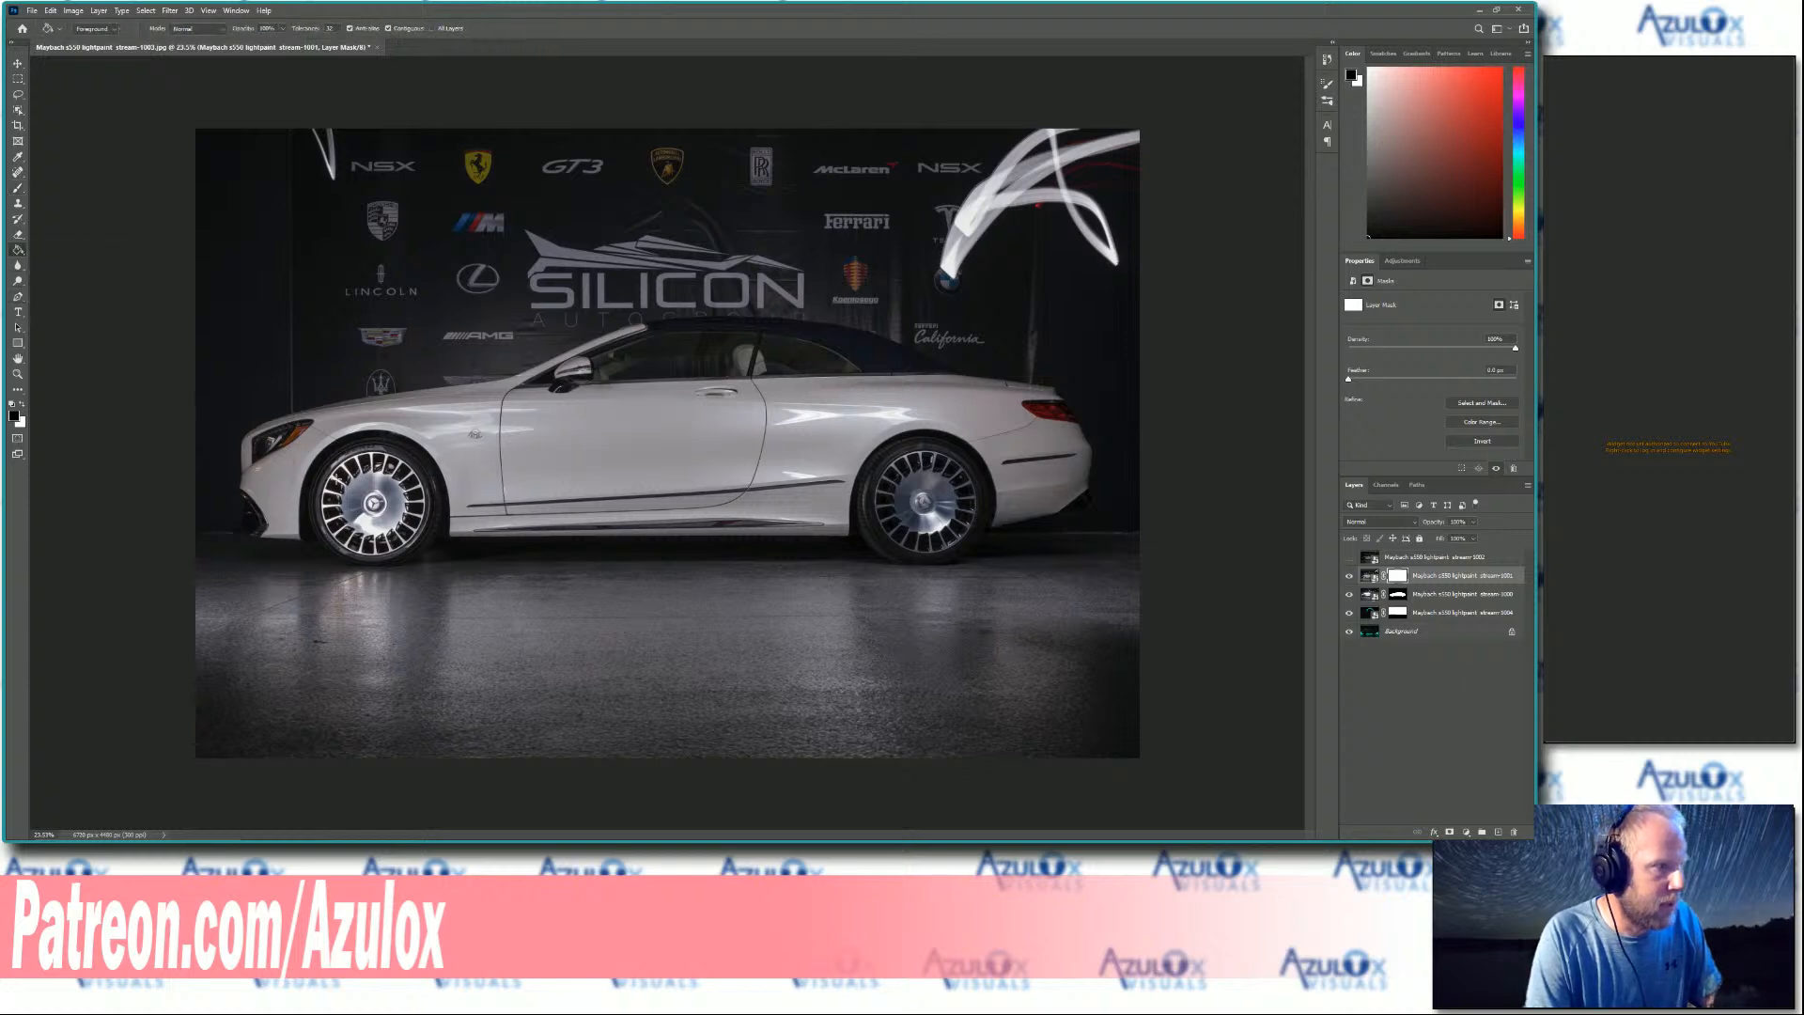
{"action": "left_click", "coordinate": [364, 487]}
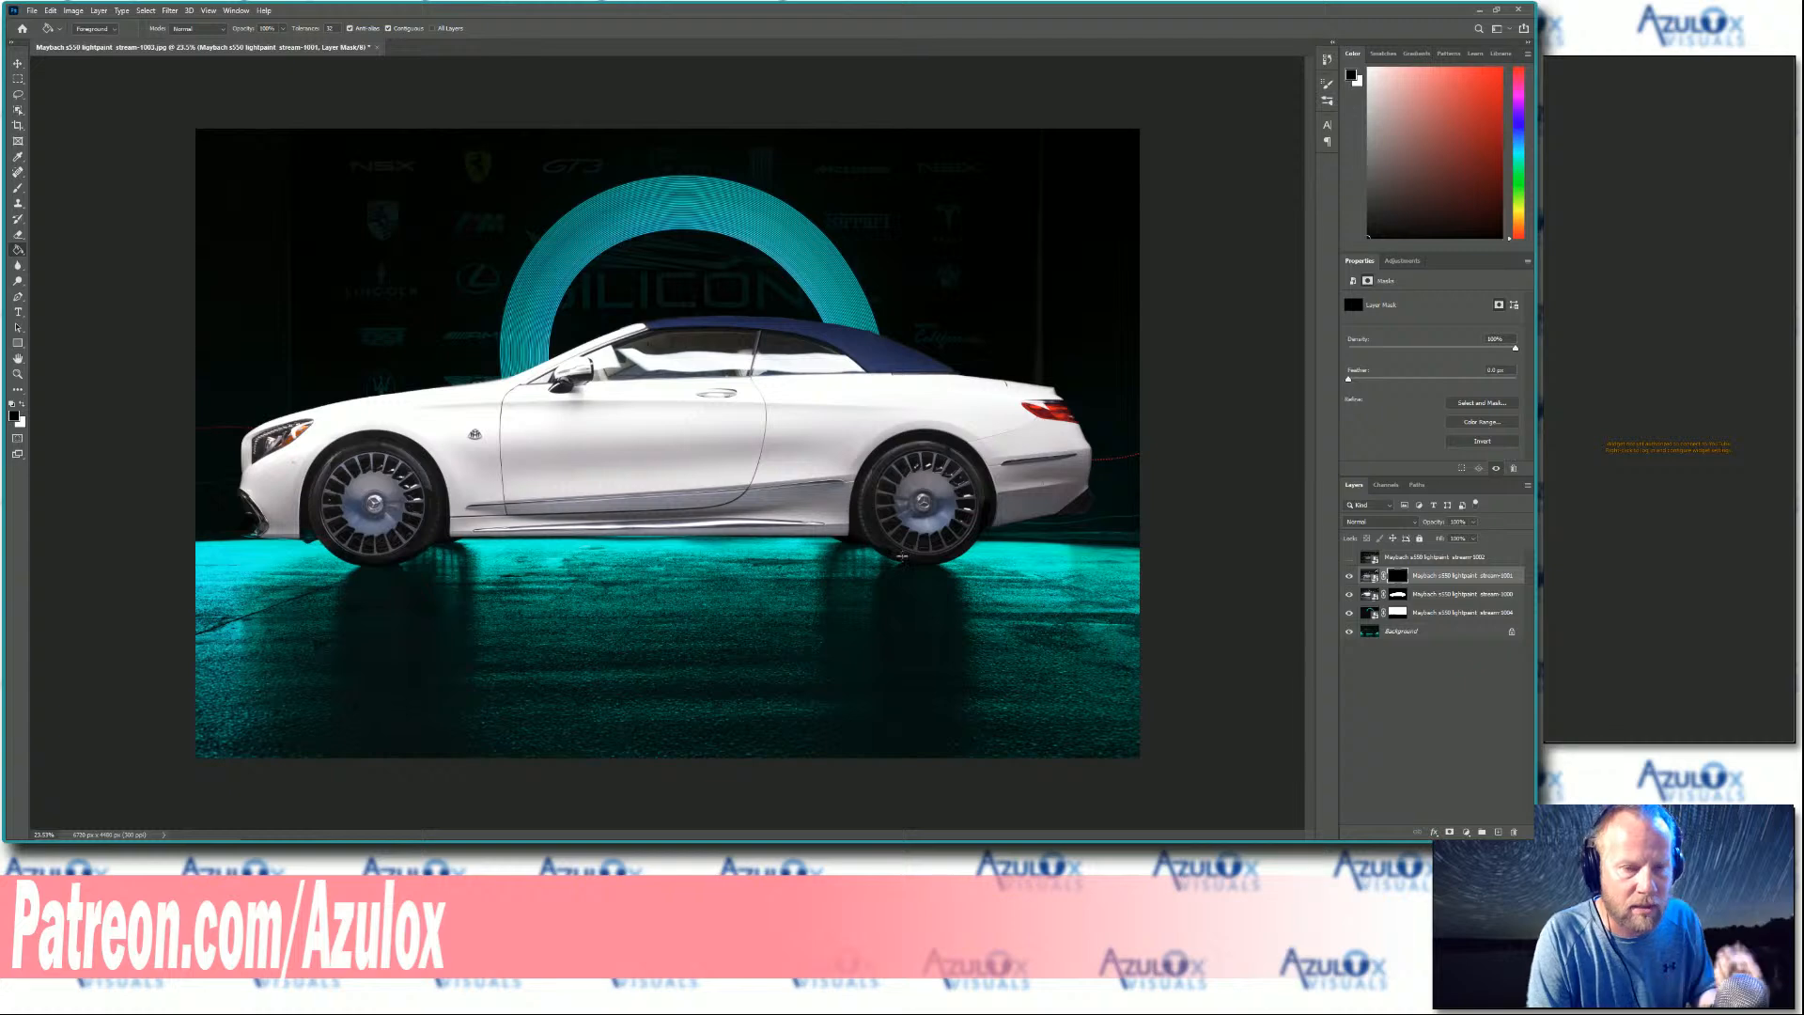
- Reveal the brightly lit front wheel by painting white over its rim and tyre on the mask with a resized brush
{"action": "key", "text": "x"}
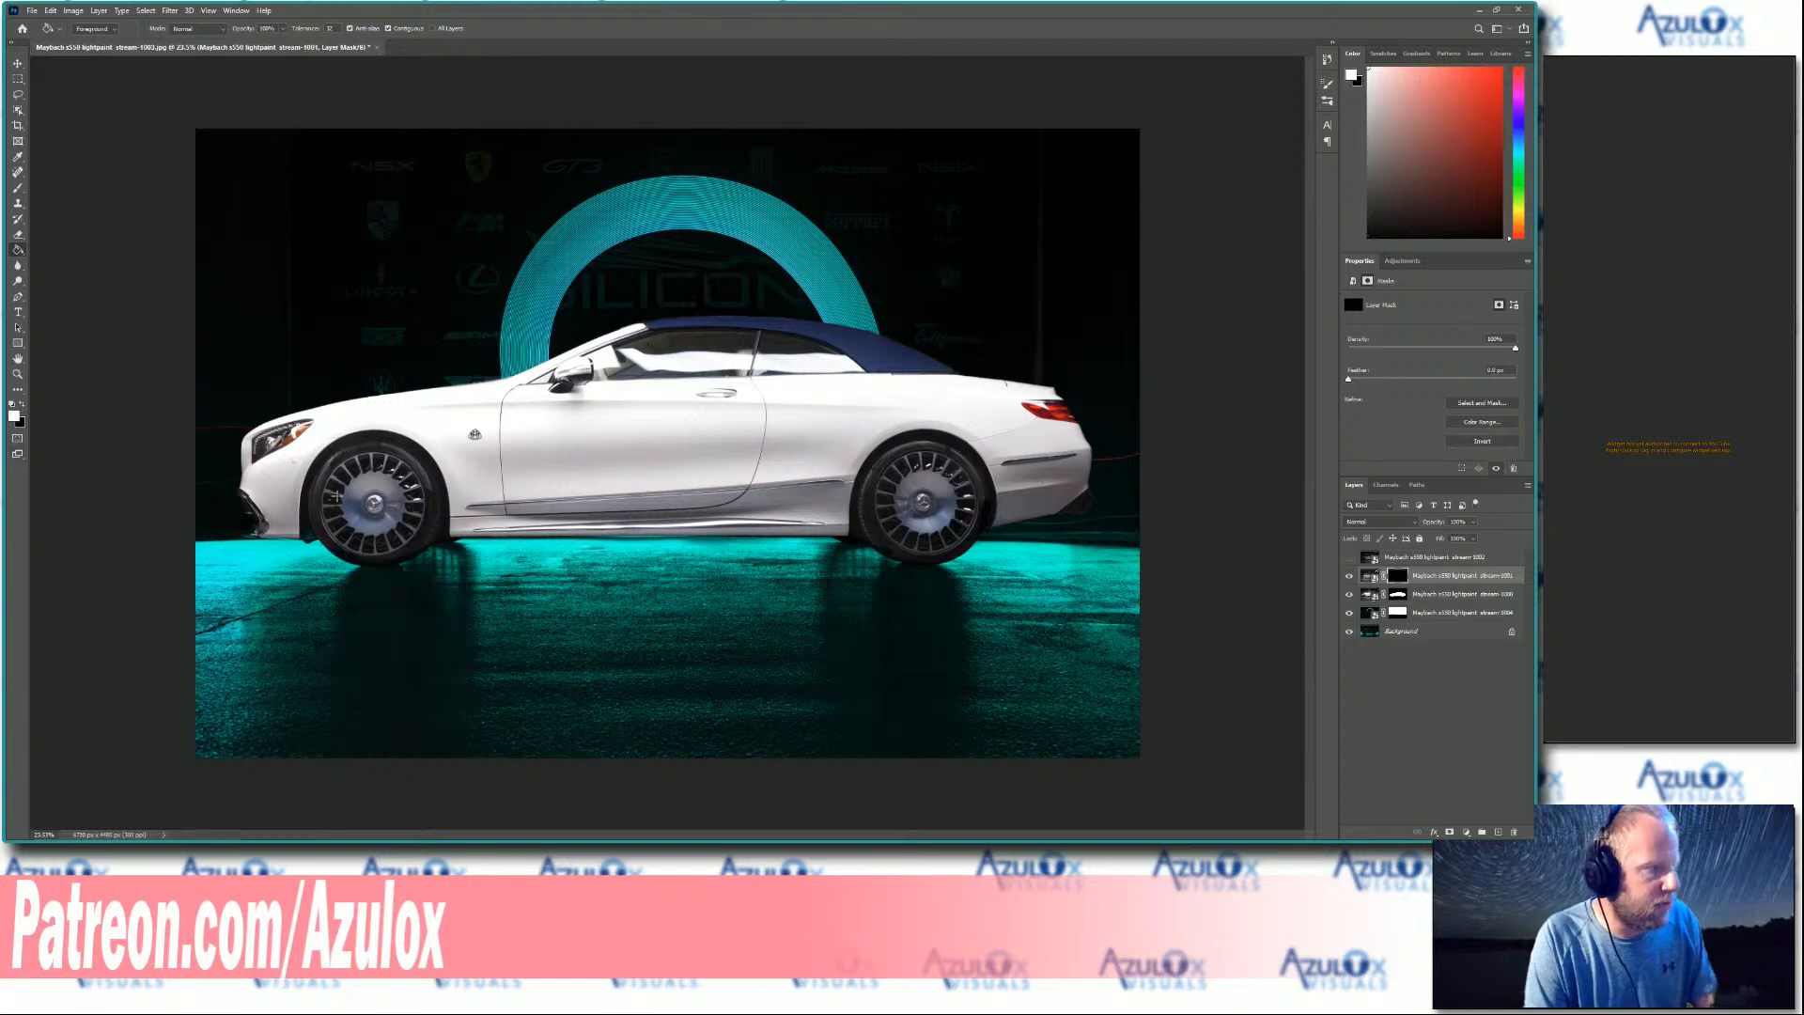
{"action": "left_click", "coordinate": [17, 191]}
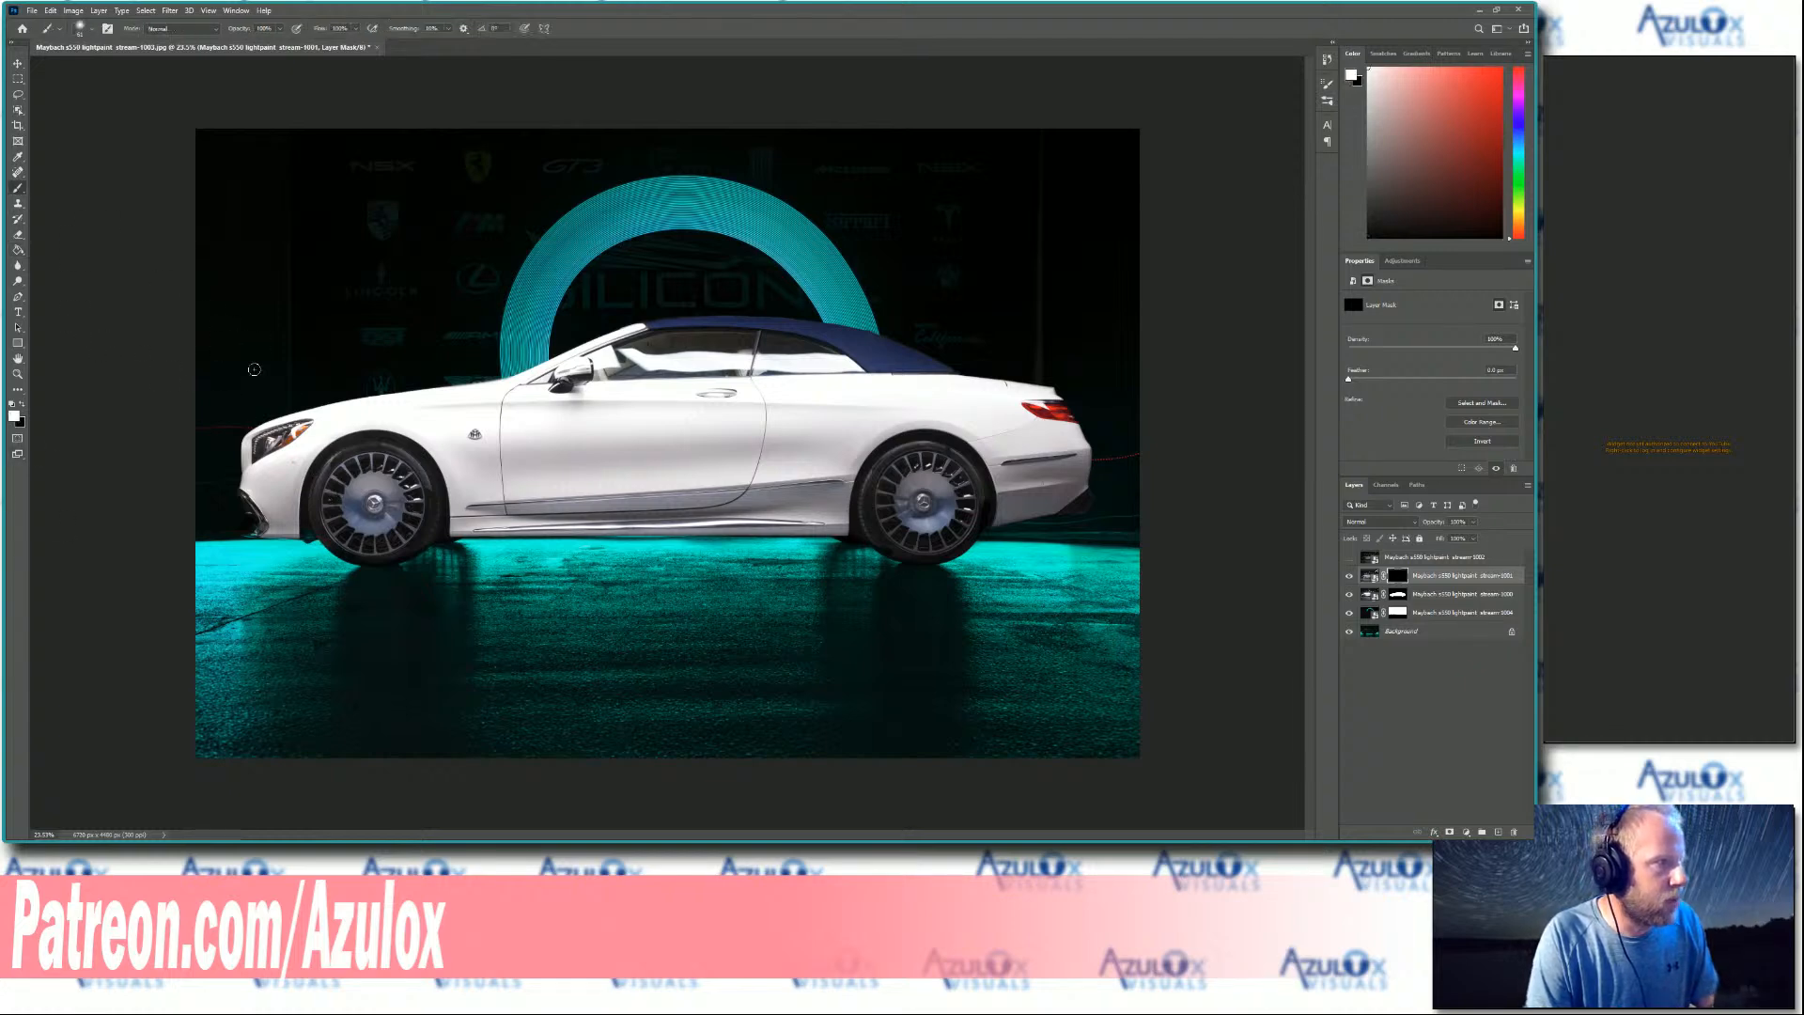
{"action": "right_click", "coordinate": [385, 503]}
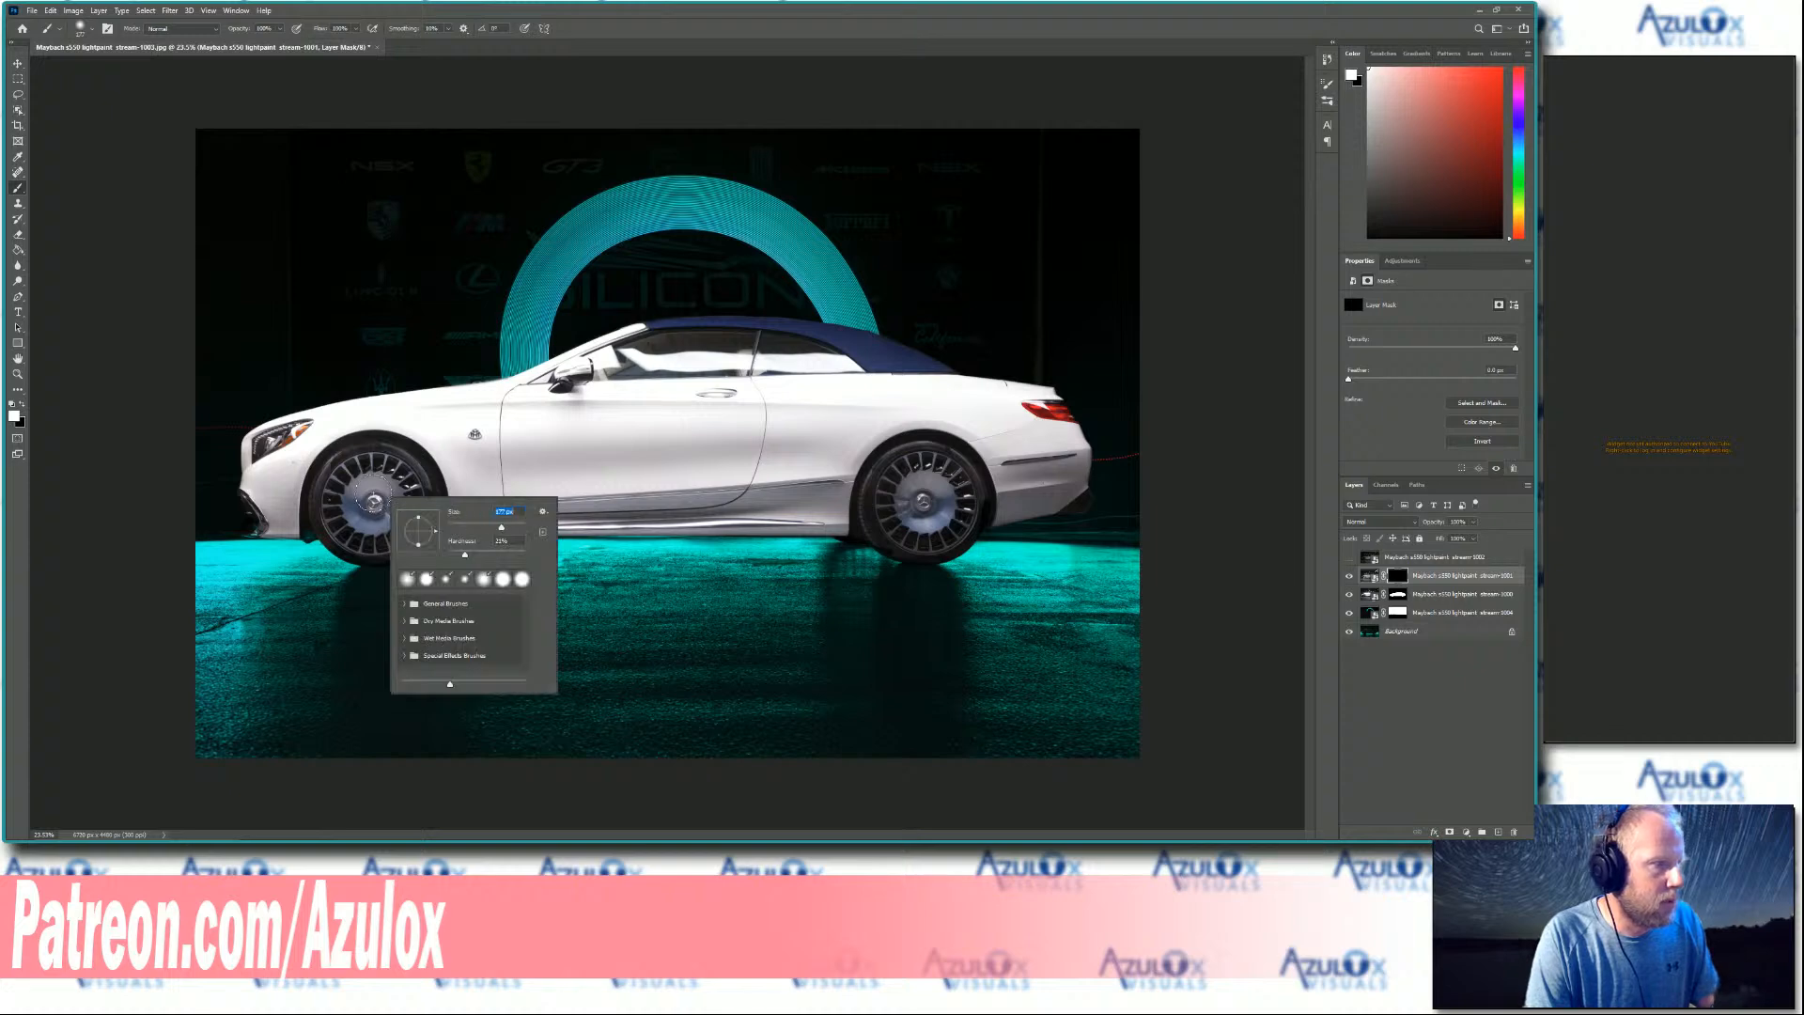
{"action": "mouse_move", "coordinate": [380, 470]}
{"action": "left_mouse_down"}
{"action": "mouse_move", "coordinate": [328, 483]}
{"action": "mouse_move", "coordinate": [352, 553]}
{"action": "mouse_move", "coordinate": [411, 532]}
{"action": "mouse_move", "coordinate": [412, 471]}
{"action": "mouse_move", "coordinate": [382, 455]}
{"action": "mouse_move", "coordinate": [357, 458]}
{"action": "mouse_move", "coordinate": [385, 526]}
{"action": "left_mouse_up"}
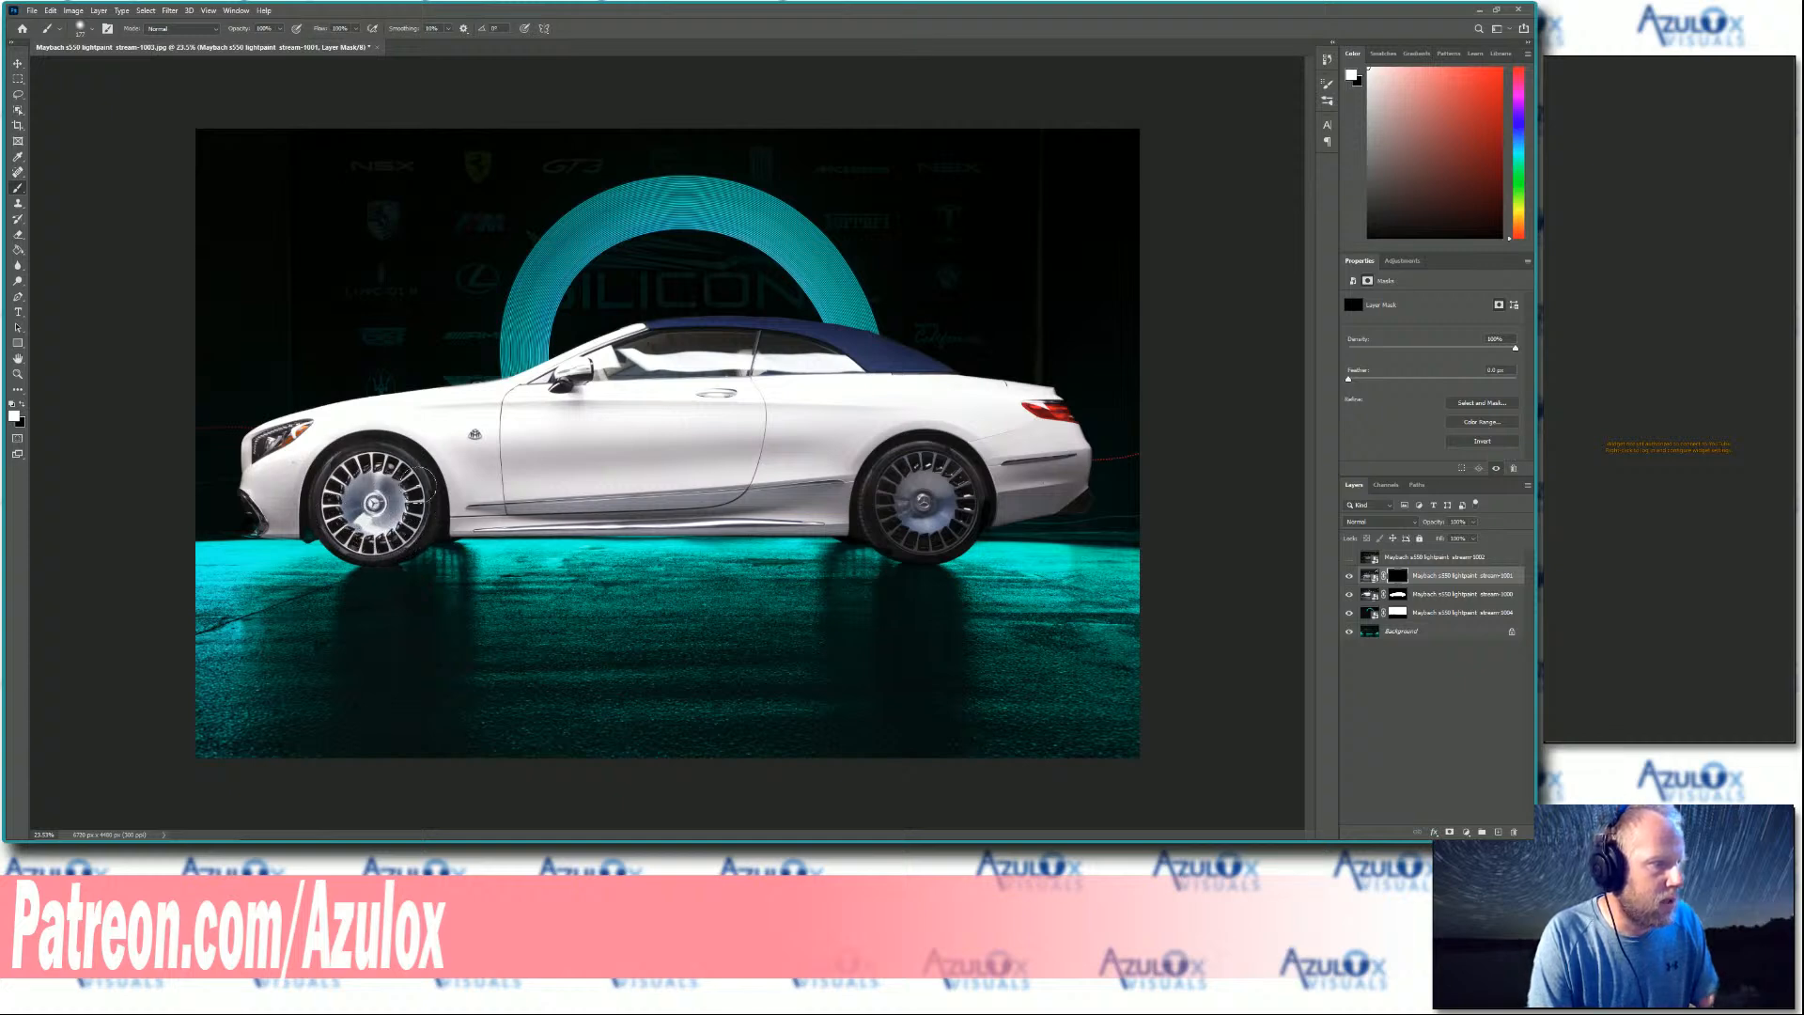
{"action": "mouse_move", "coordinate": [352, 448]}
{"action": "left_mouse_down"}
{"action": "mouse_move", "coordinate": [319, 490]}
{"action": "mouse_move", "coordinate": [328, 541]}
{"action": "left_mouse_up"}
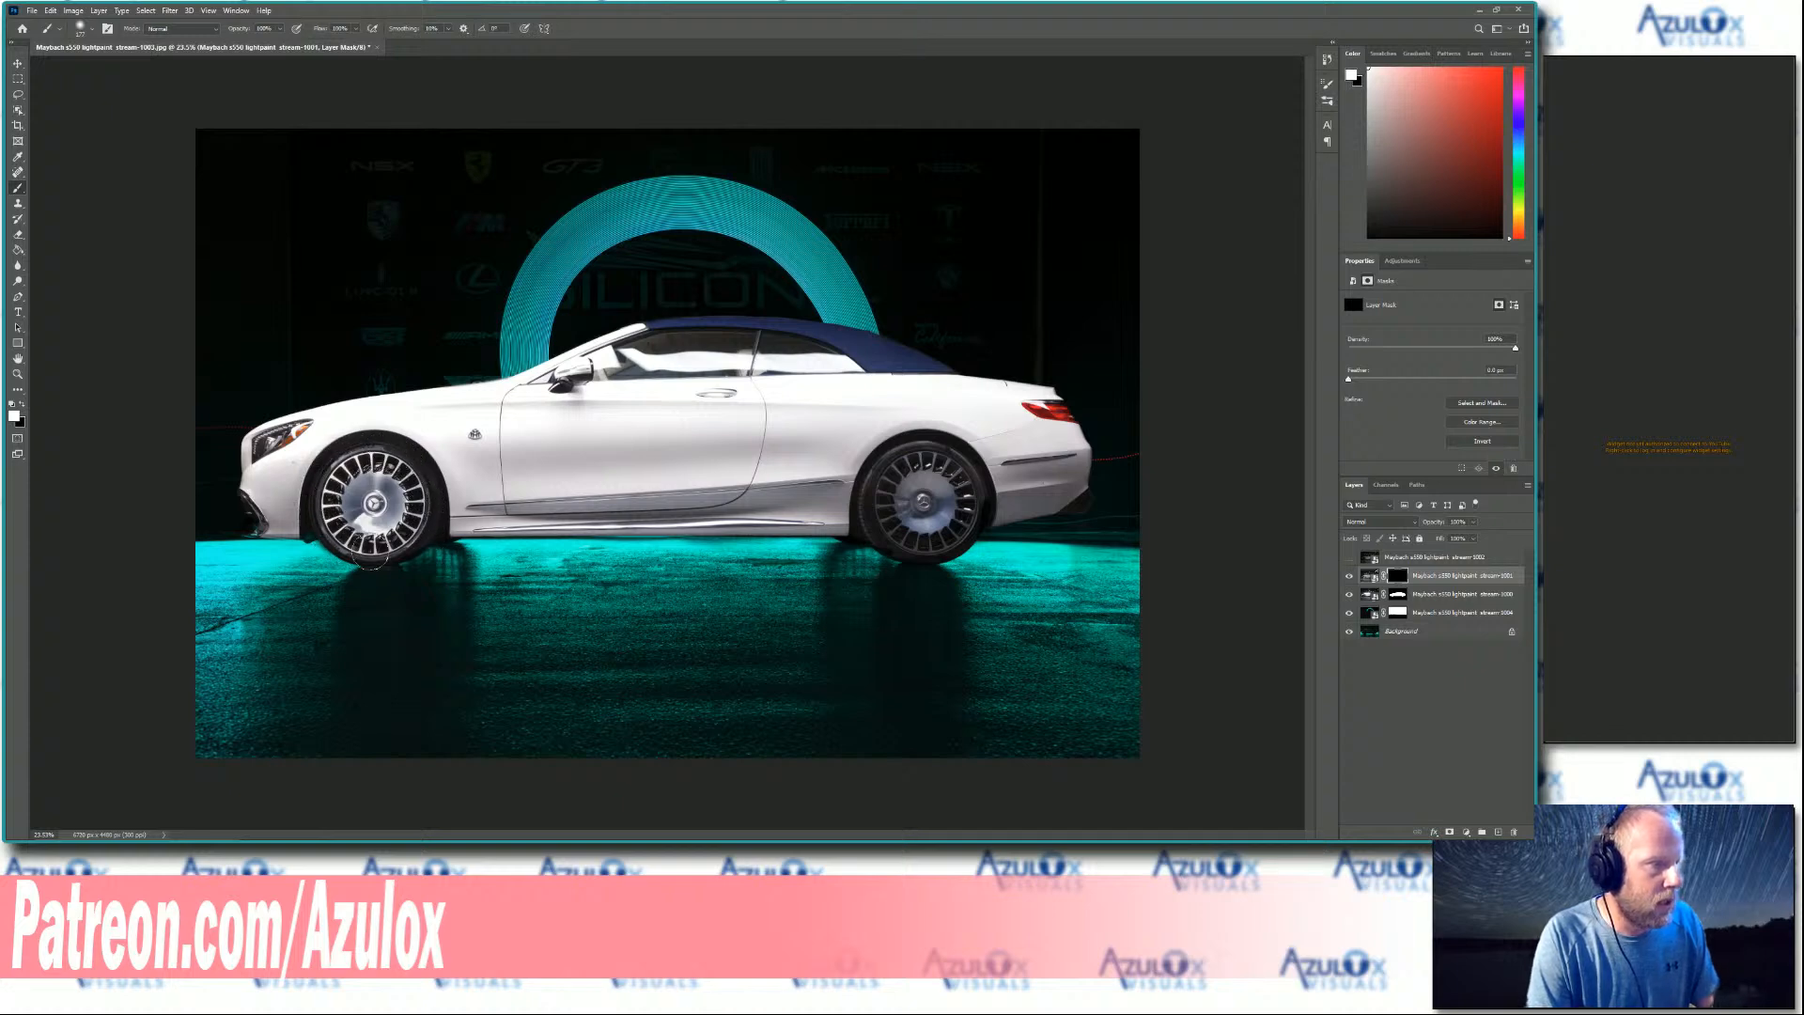
{"action": "key", "text": "x"}
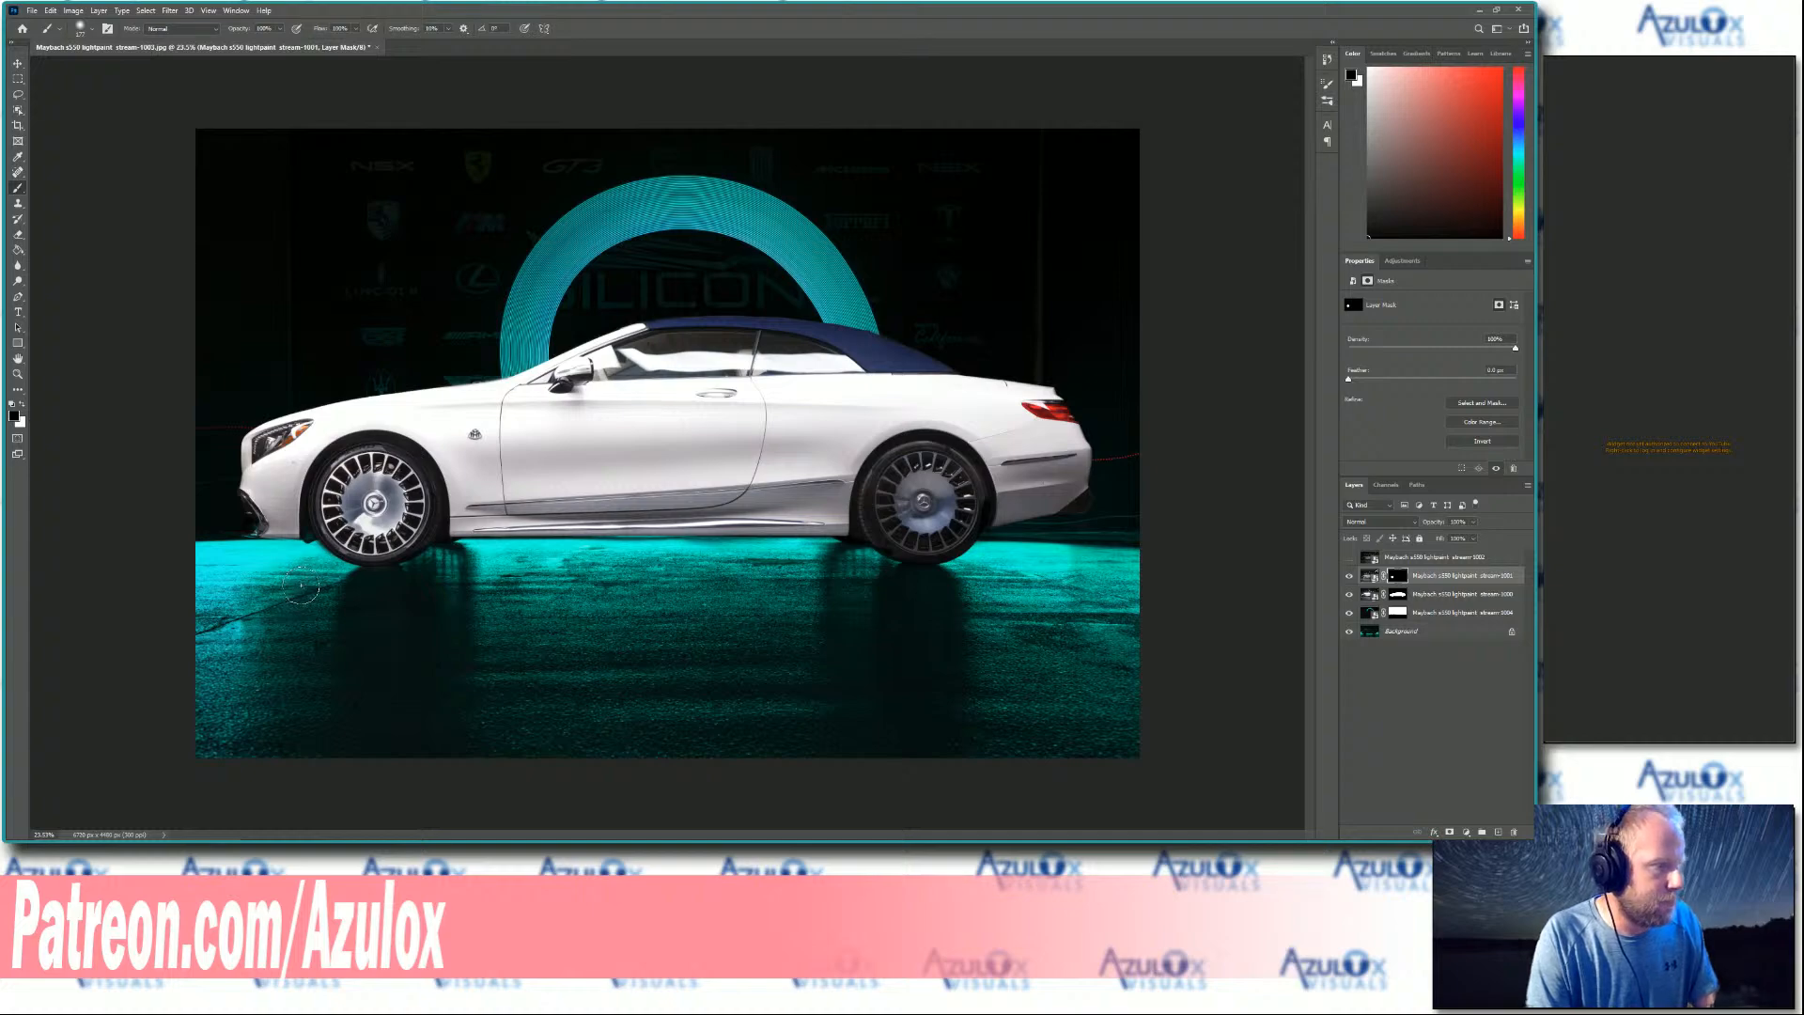
{"action": "scroll", "coordinate": [401, 546], "scroll_direction": "up", "scroll_amount": 5}
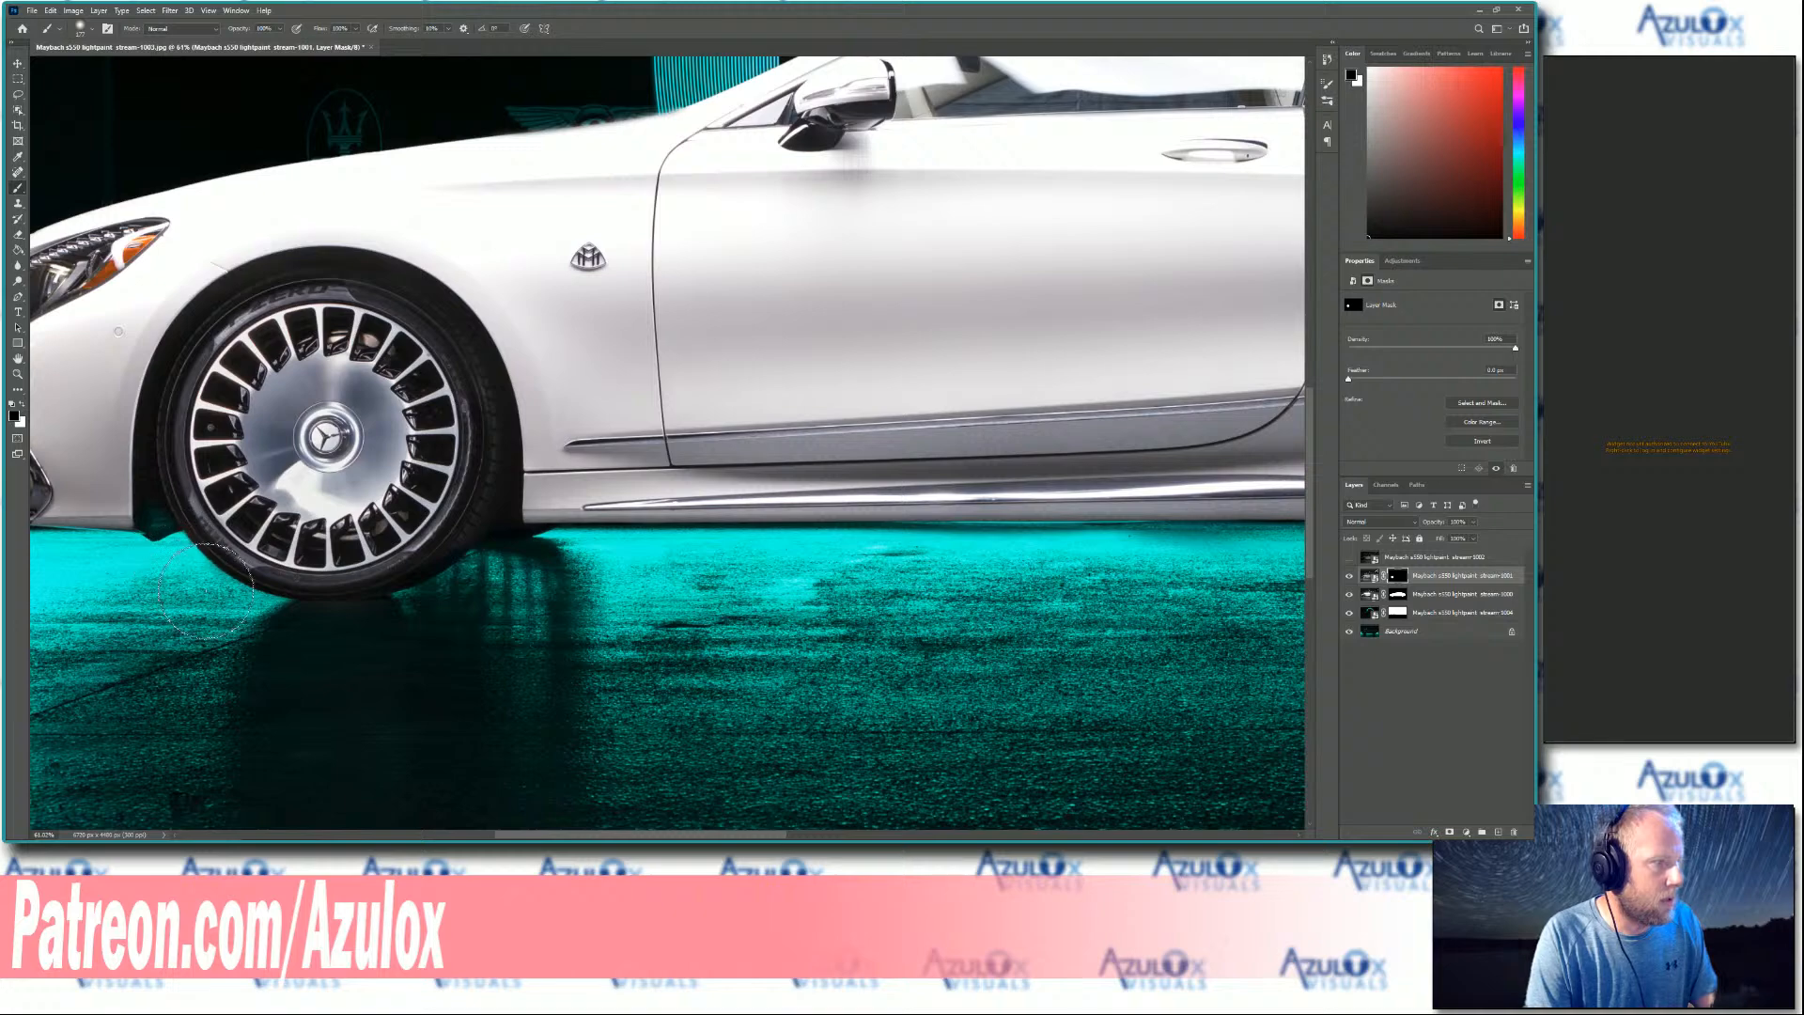
{"action": "scroll", "coordinate": [683, 638], "scroll_direction": "down", "scroll_amount": 5}
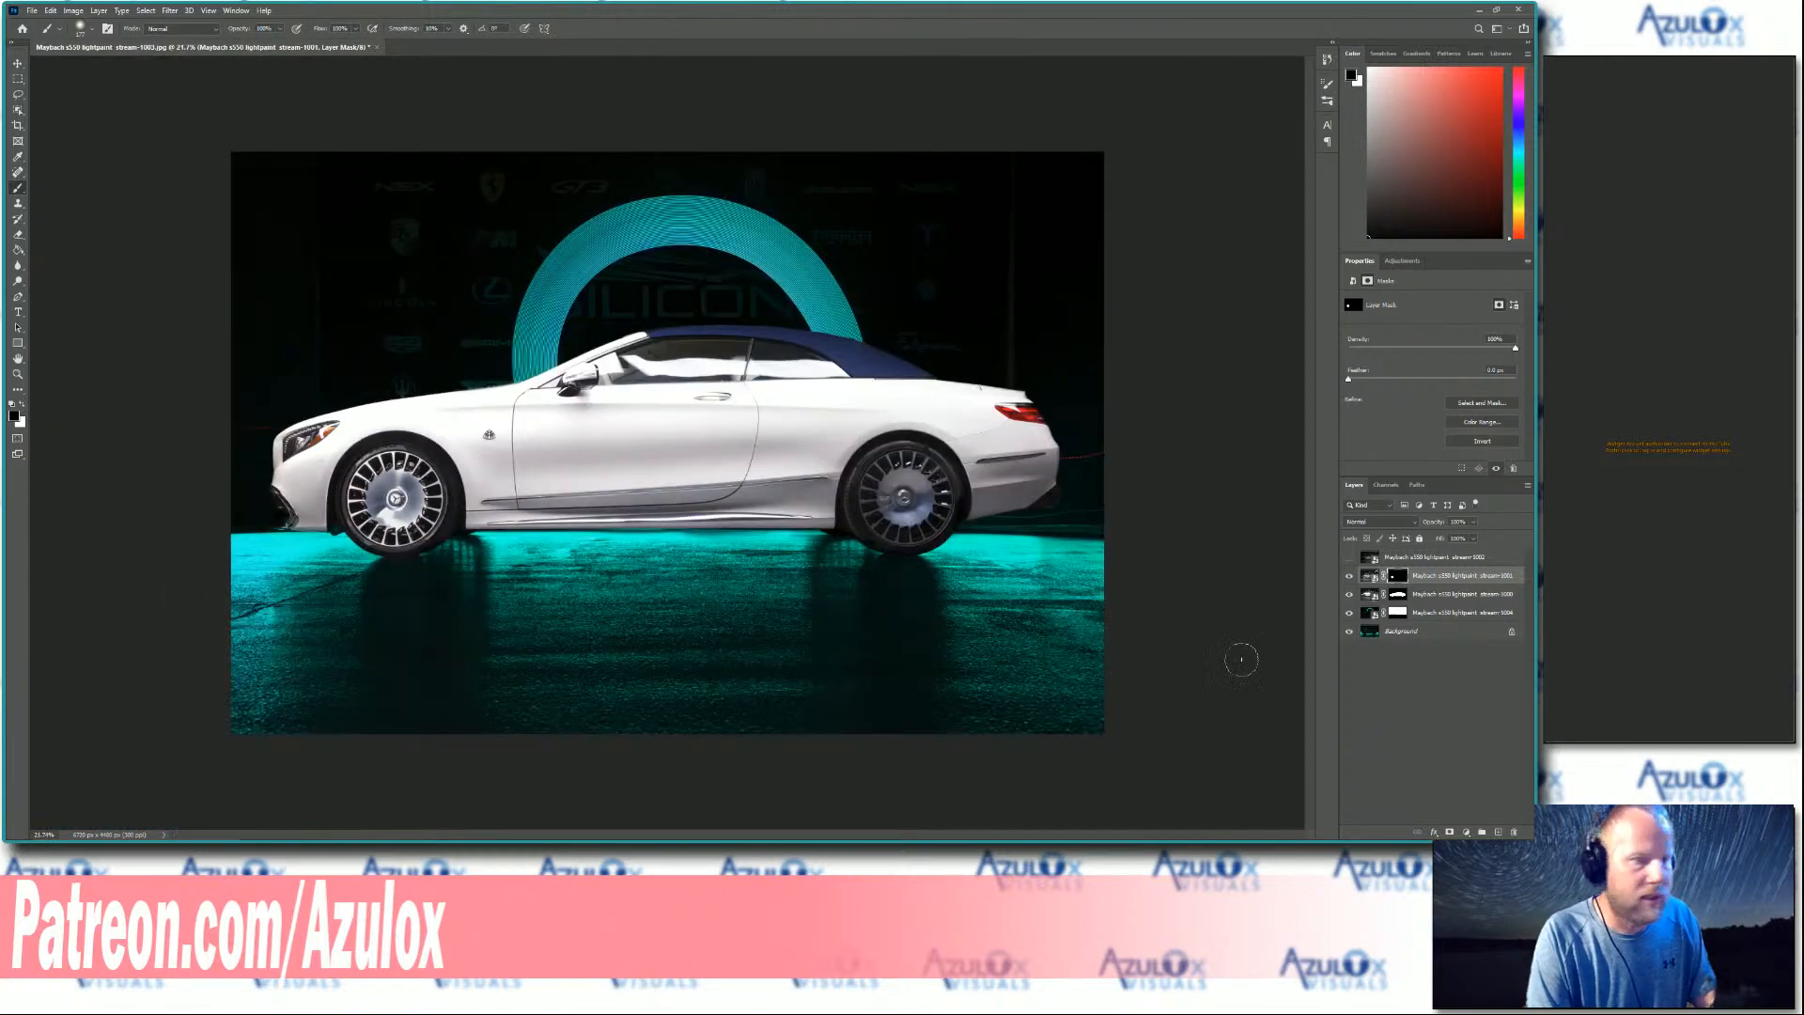
- Show the top layer with the brightly lit rear wheel, add a layer mask and fill it with black
{"action": "left_click", "coordinate": [1349, 557]}
{"action": "left_click", "coordinate": [1419, 559]}
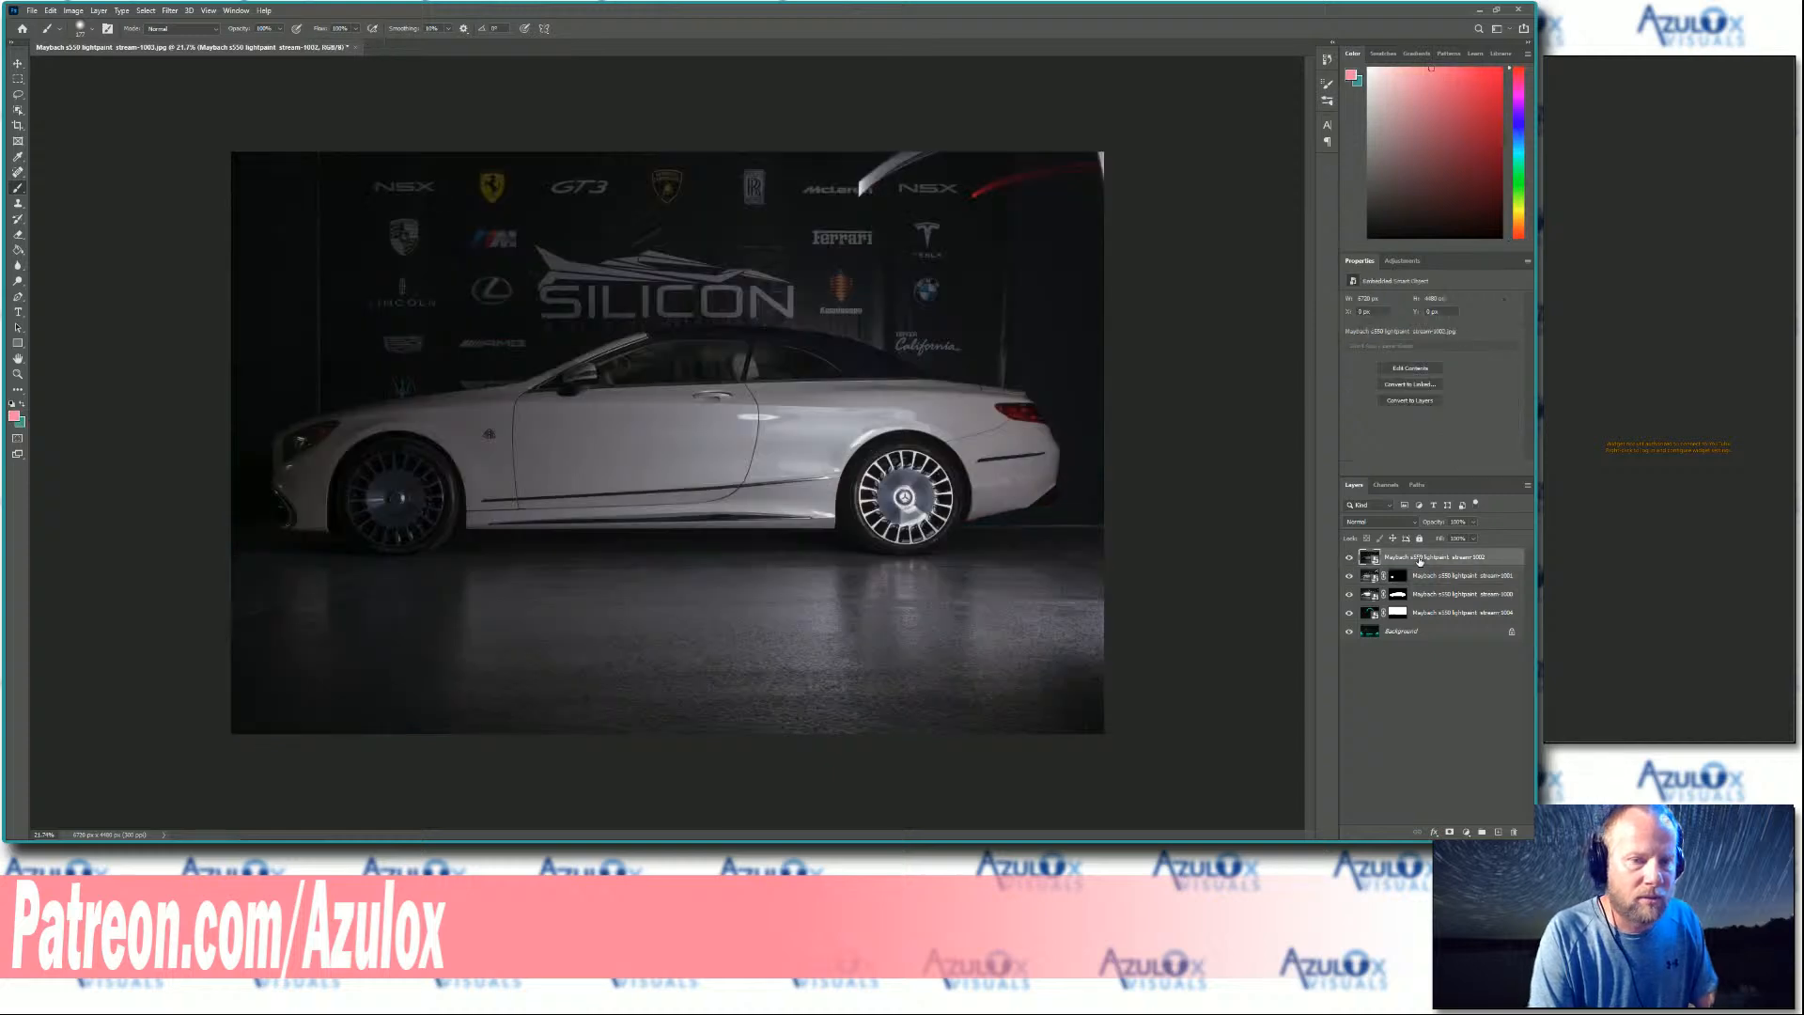
{"action": "left_click", "coordinate": [1451, 831]}
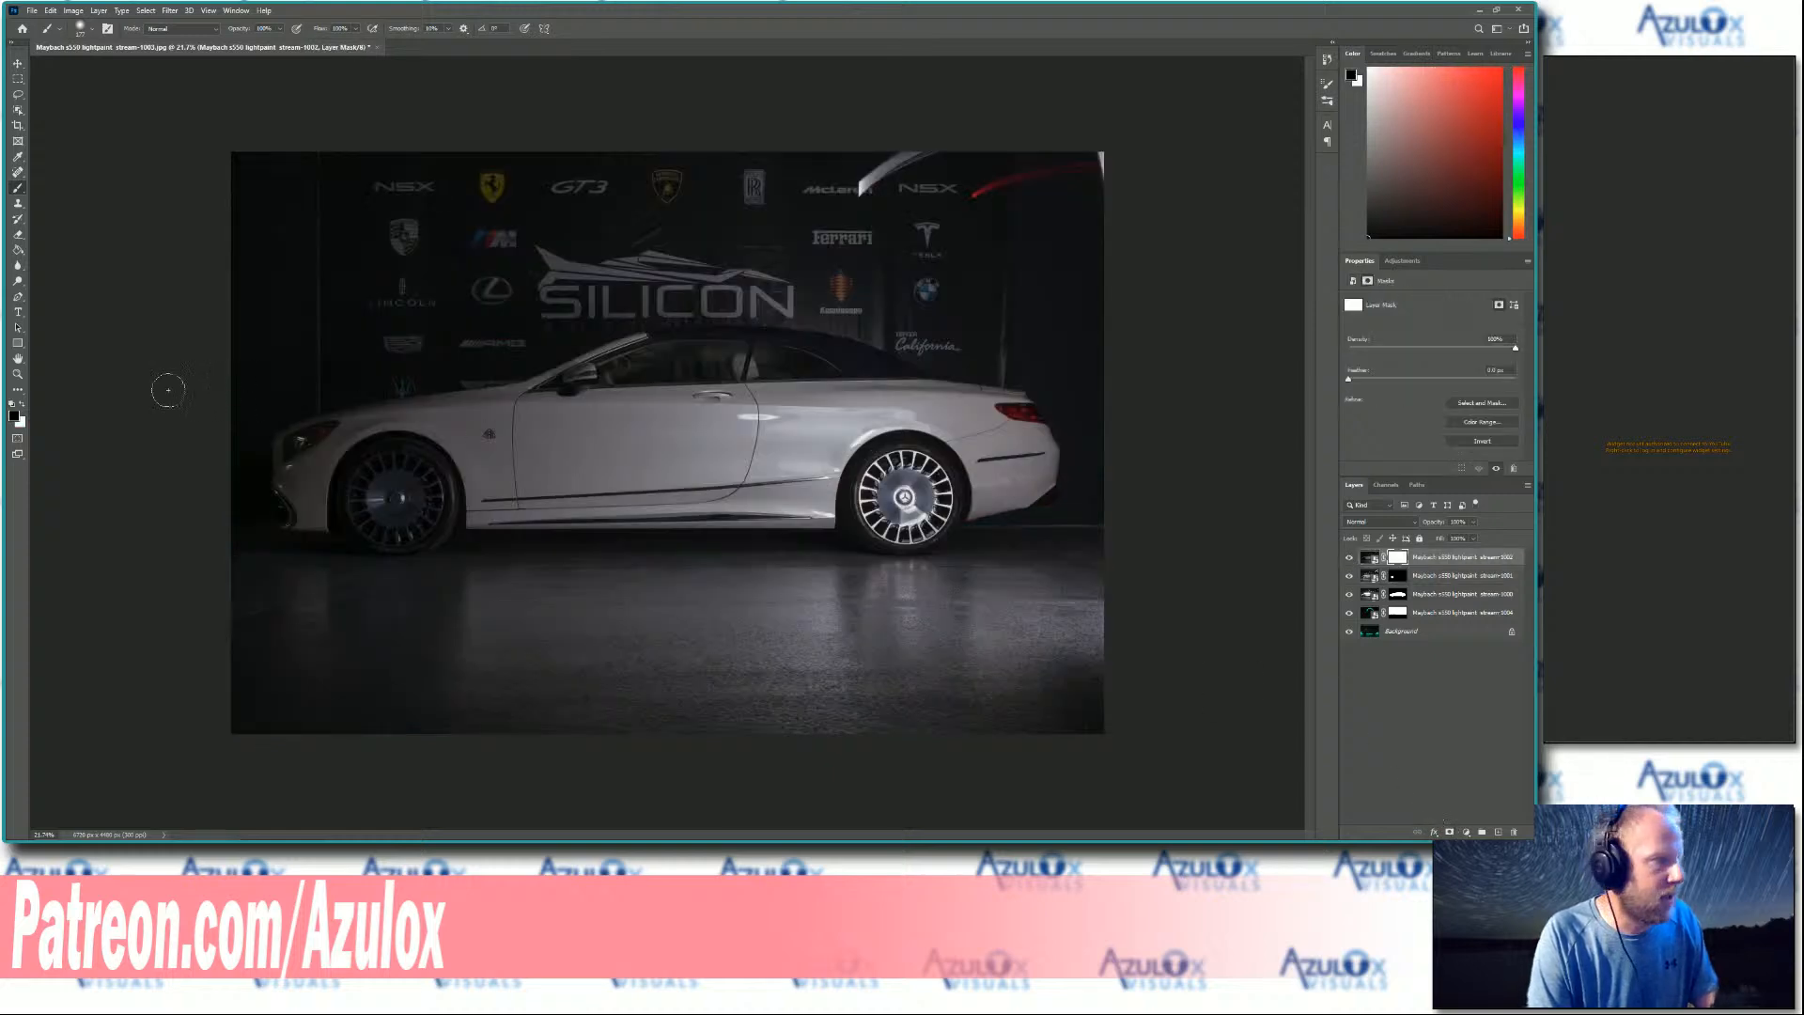
{"action": "left_click", "coordinate": [18, 251]}
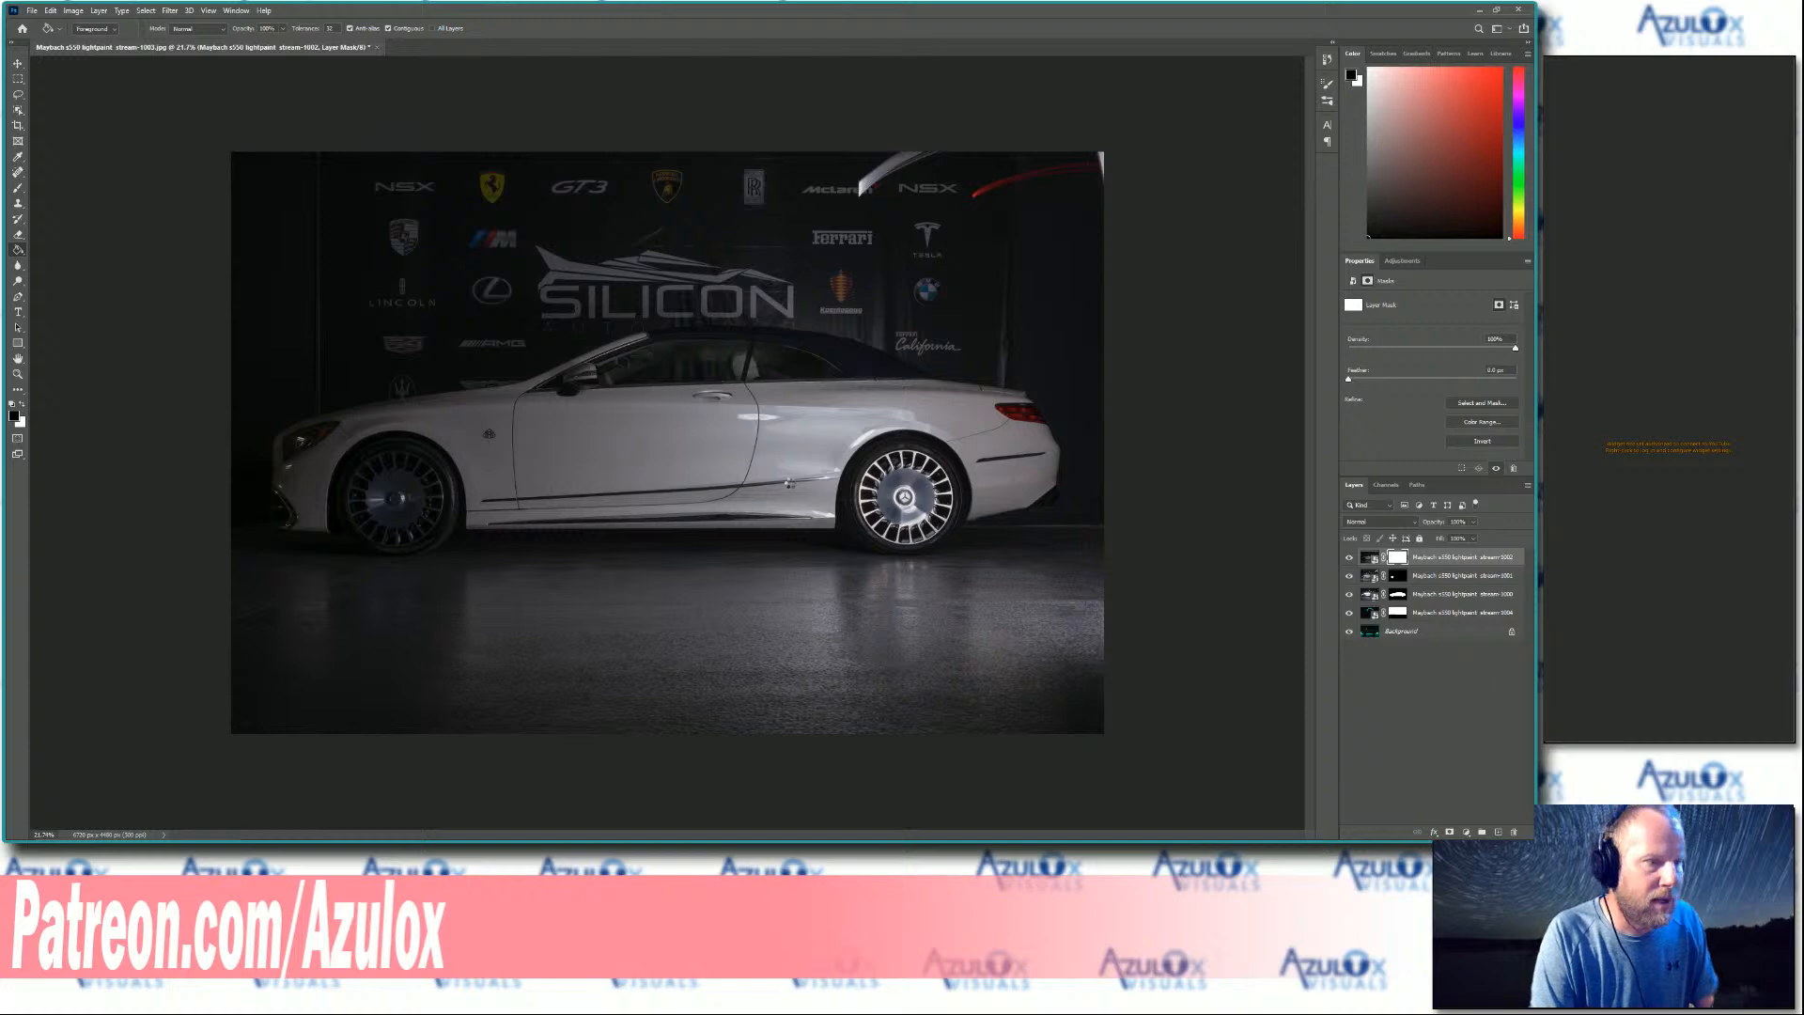
{"action": "left_click", "coordinate": [533, 415]}
- Reveal the brightly lit rear wheel by painting white over its rim and tyre on the top layer's mask
{"action": "left_click", "coordinate": [16, 188]}
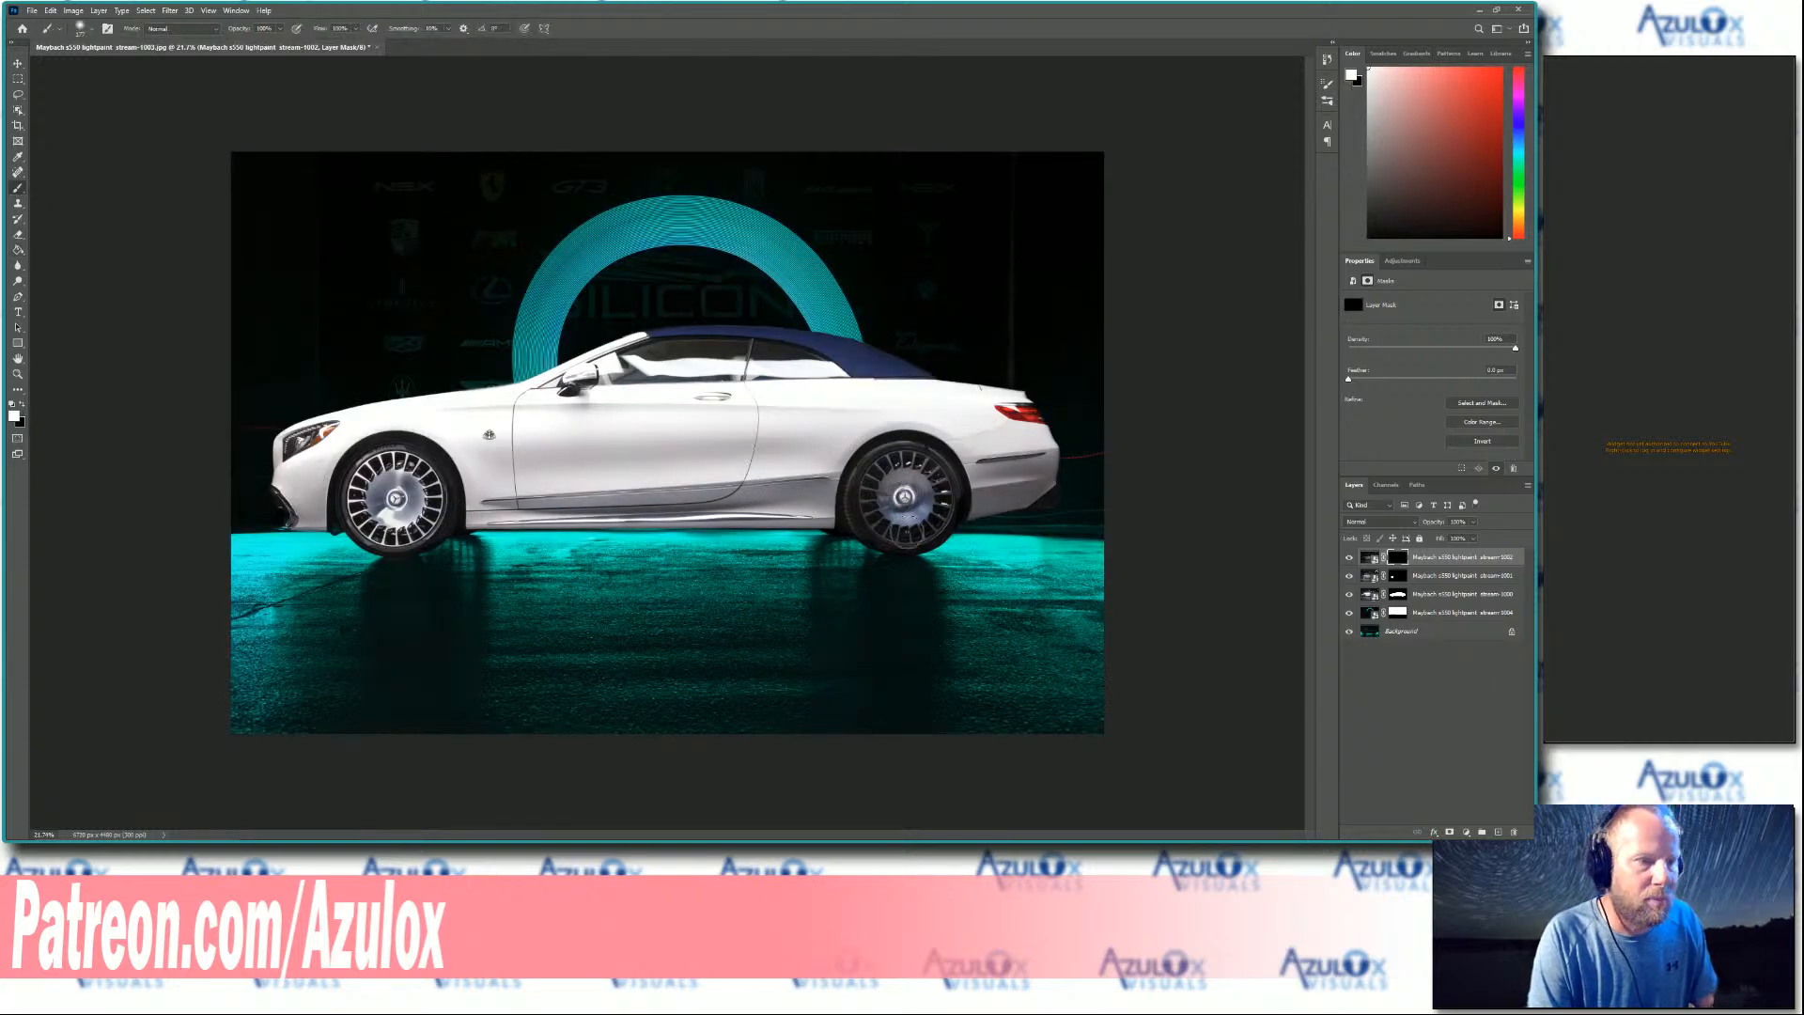
{"action": "mouse_move", "coordinate": [878, 456]}
{"action": "left_mouse_down"}
{"action": "mouse_move", "coordinate": [860, 515]}
{"action": "mouse_move", "coordinate": [916, 543]}
{"action": "mouse_move", "coordinate": [954, 484]}
{"action": "mouse_move", "coordinate": [912, 449]}
{"action": "mouse_move", "coordinate": [873, 470]}
{"action": "mouse_move", "coordinate": [867, 508]}
{"action": "mouse_move", "coordinate": [897, 534]}
{"action": "mouse_move", "coordinate": [952, 502]}
{"action": "mouse_move", "coordinate": [936, 458]}
{"action": "mouse_move", "coordinate": [860, 469]}
{"action": "left_mouse_up"}
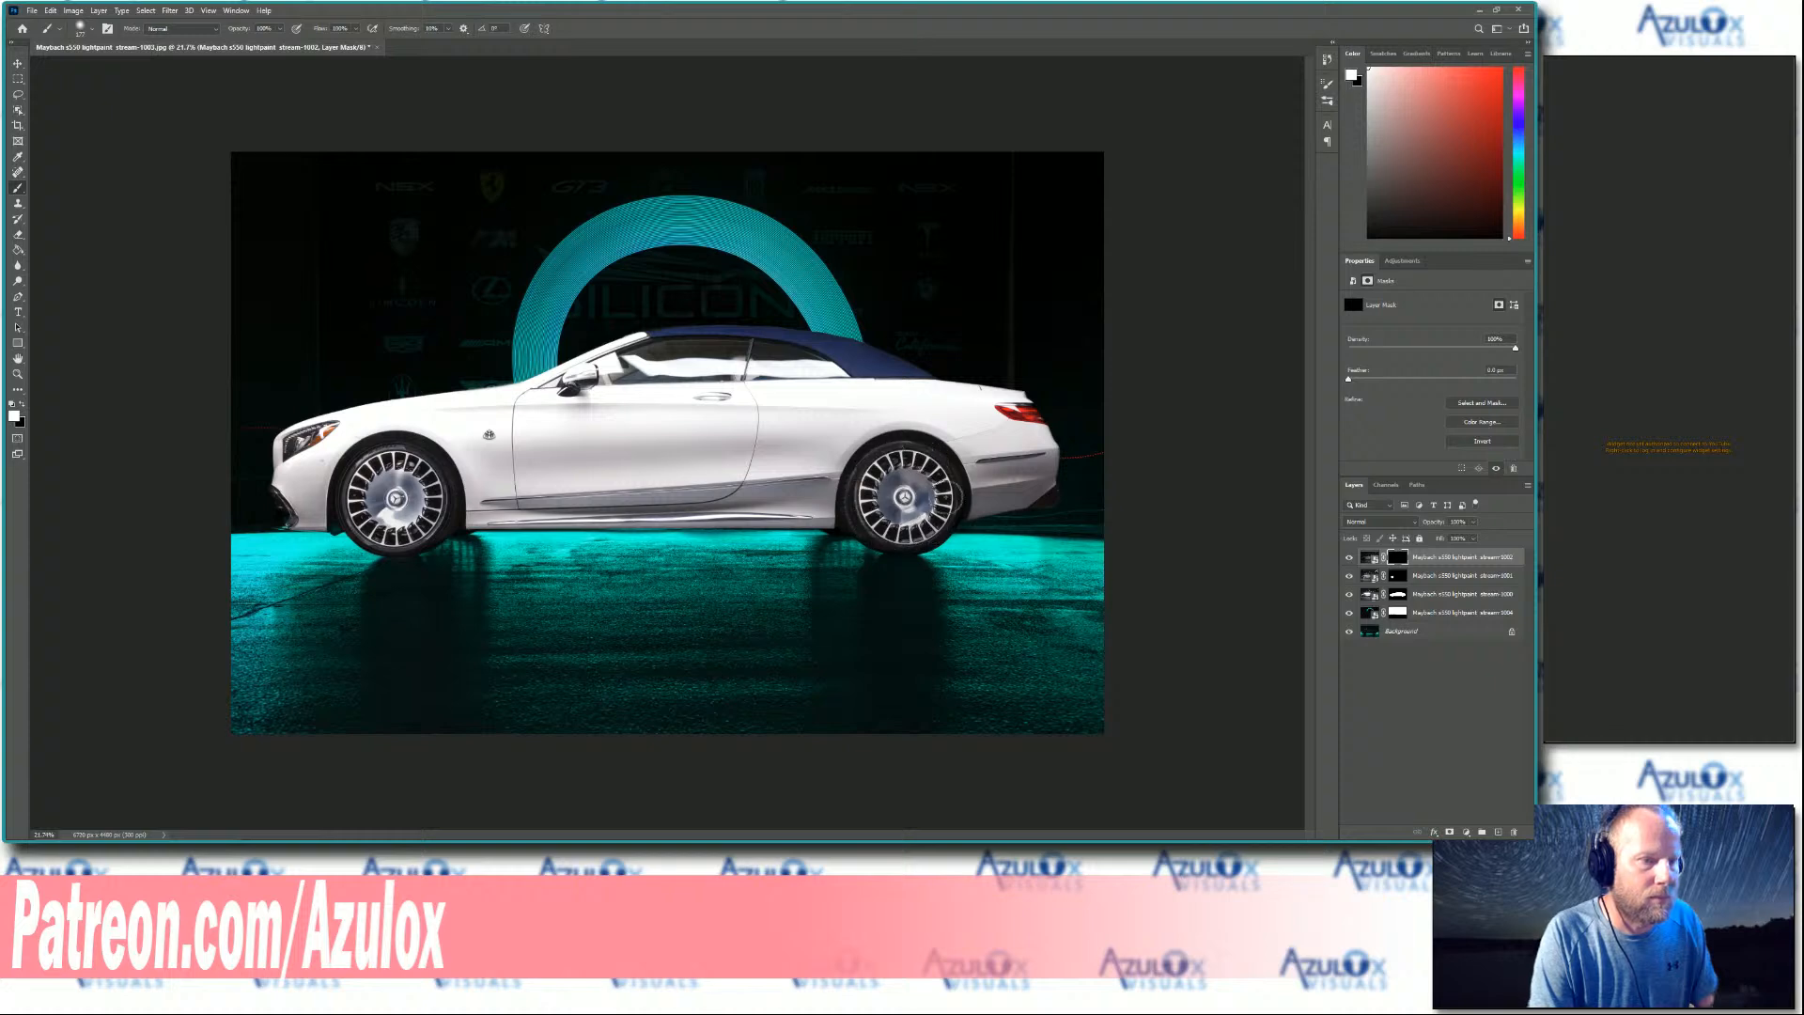
{"action": "mouse_move", "coordinate": [855, 520]}
{"action": "left_mouse_down"}
{"action": "mouse_move", "coordinate": [890, 545]}
{"action": "mouse_move", "coordinate": [926, 533]}
{"action": "left_mouse_up"}
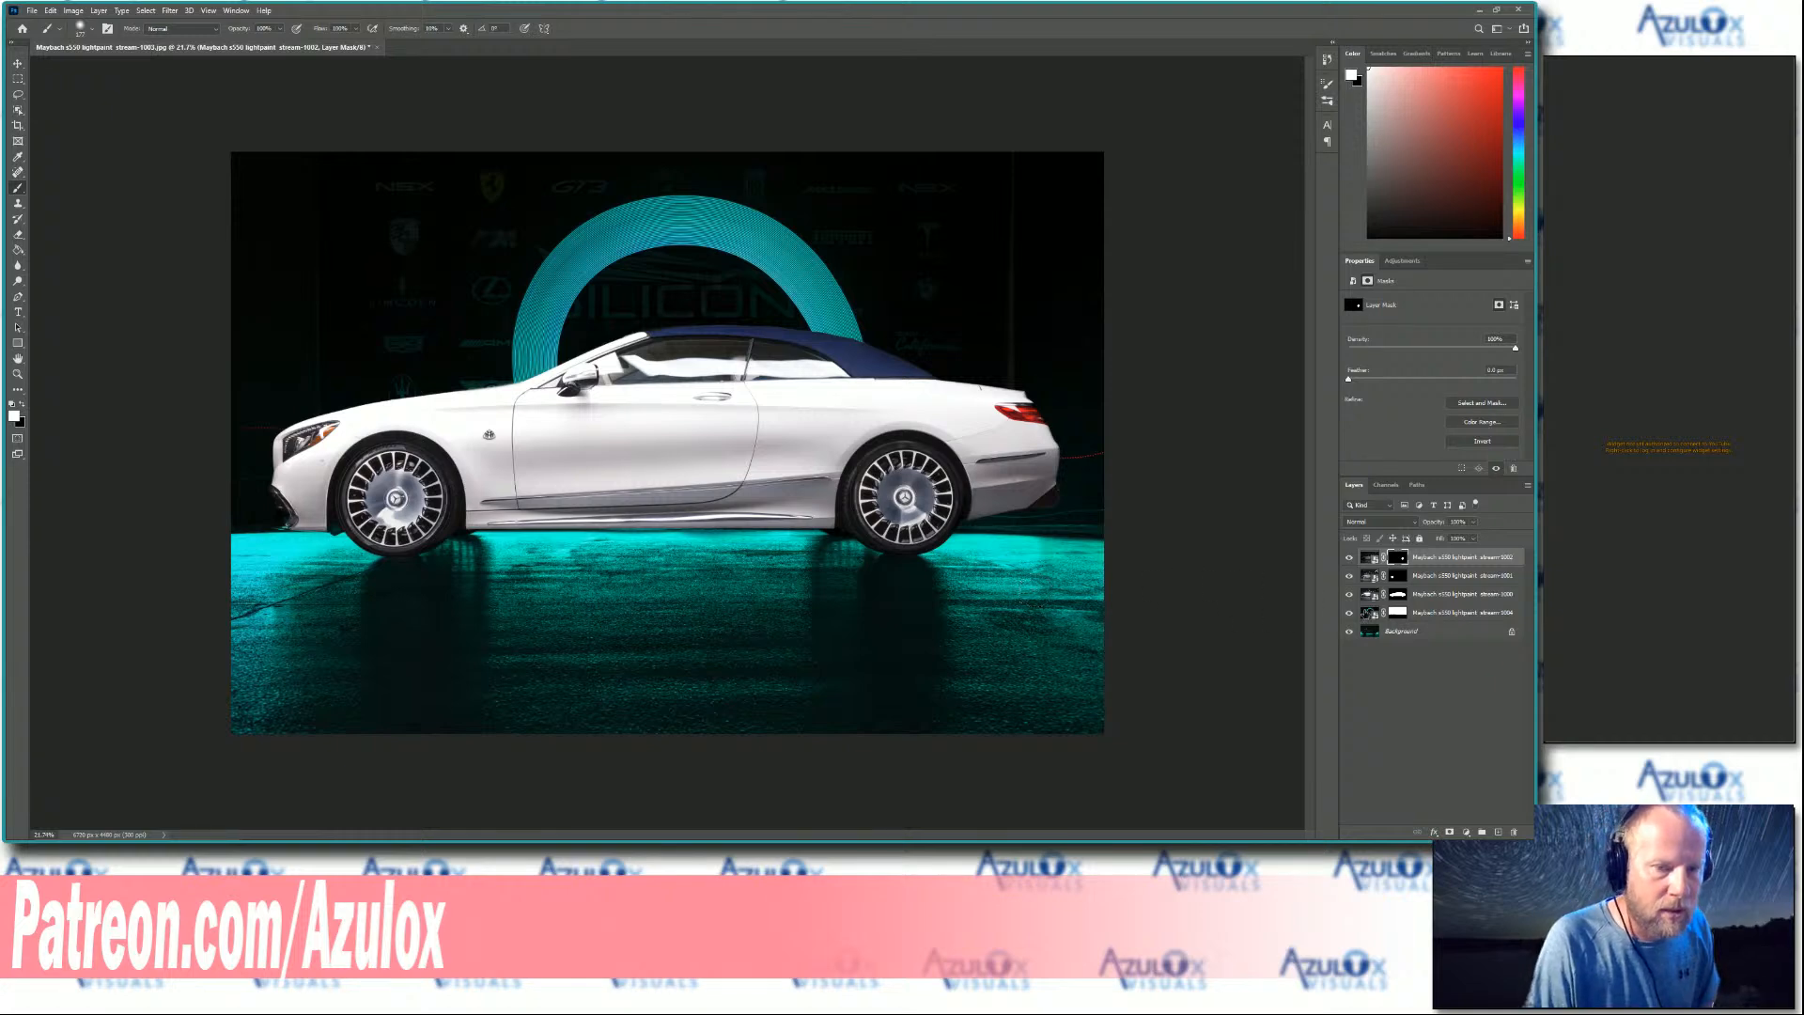
- Rasterize the layer just above Background and remove the red light streak behind the rear bumper with a resized Spot Healing Brush
{"action": "left_click", "coordinate": [1368, 613]}
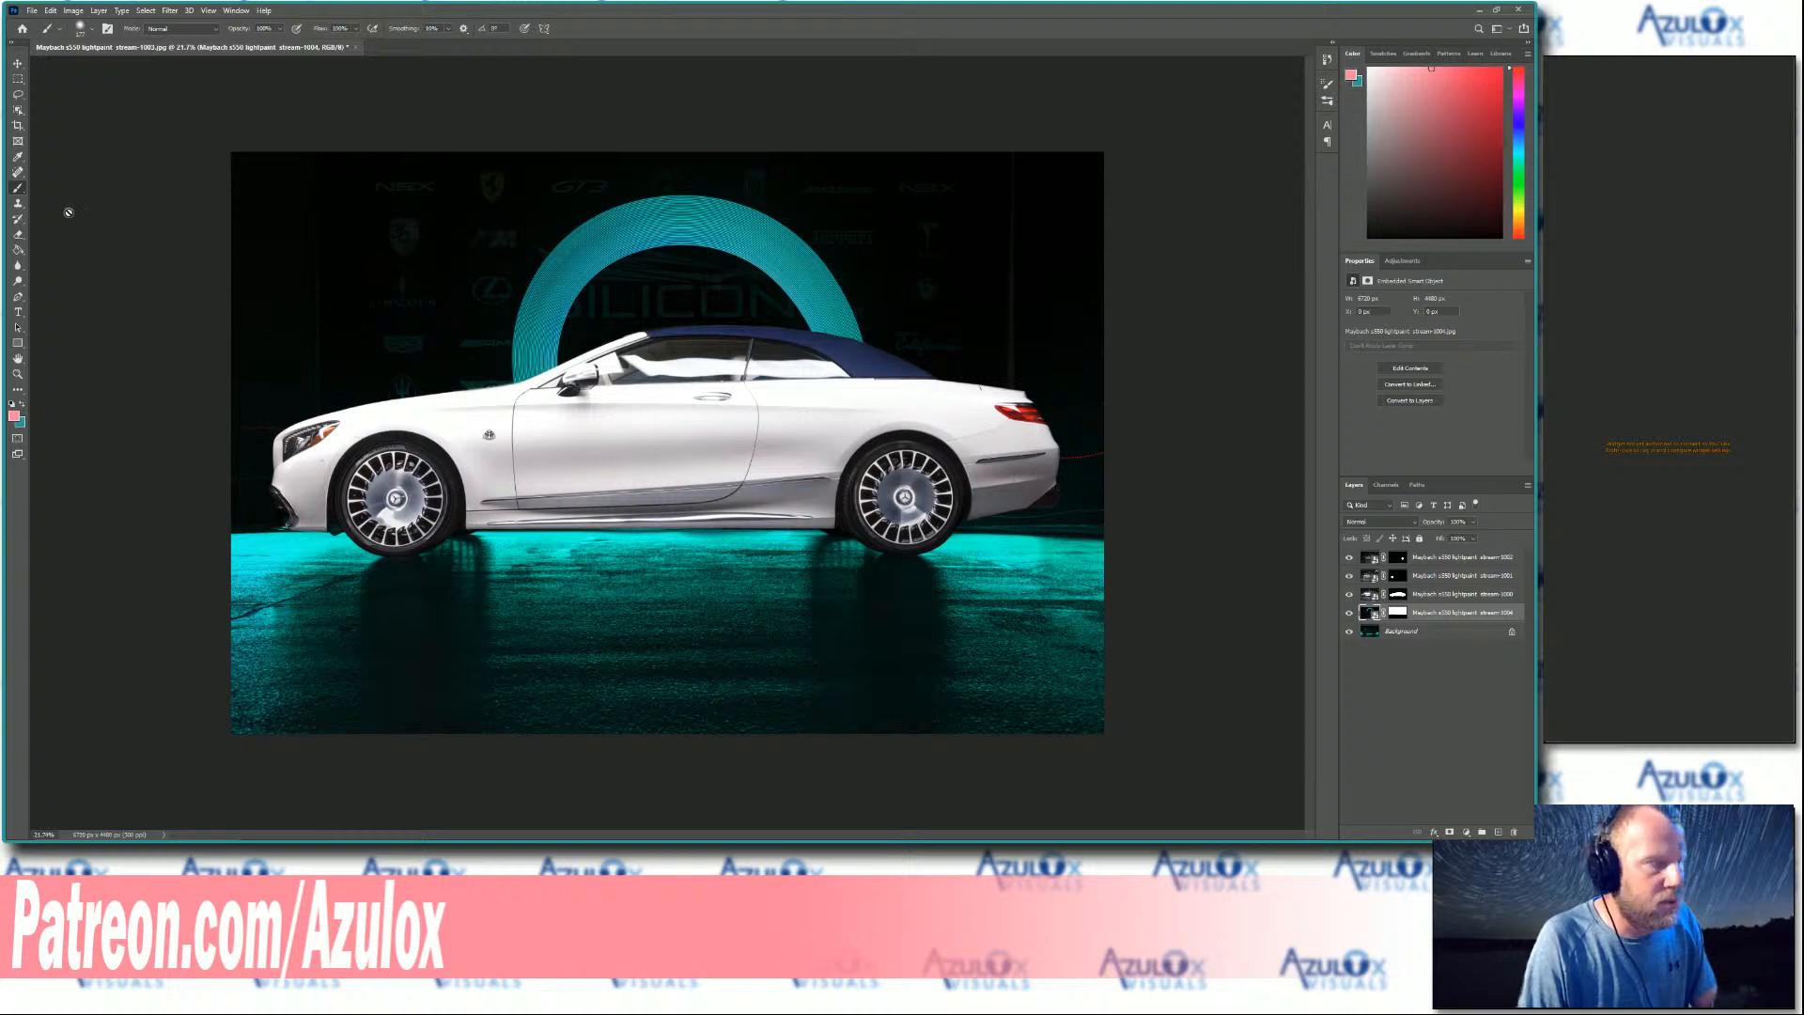
{"action": "left_click", "coordinate": [17, 172]}
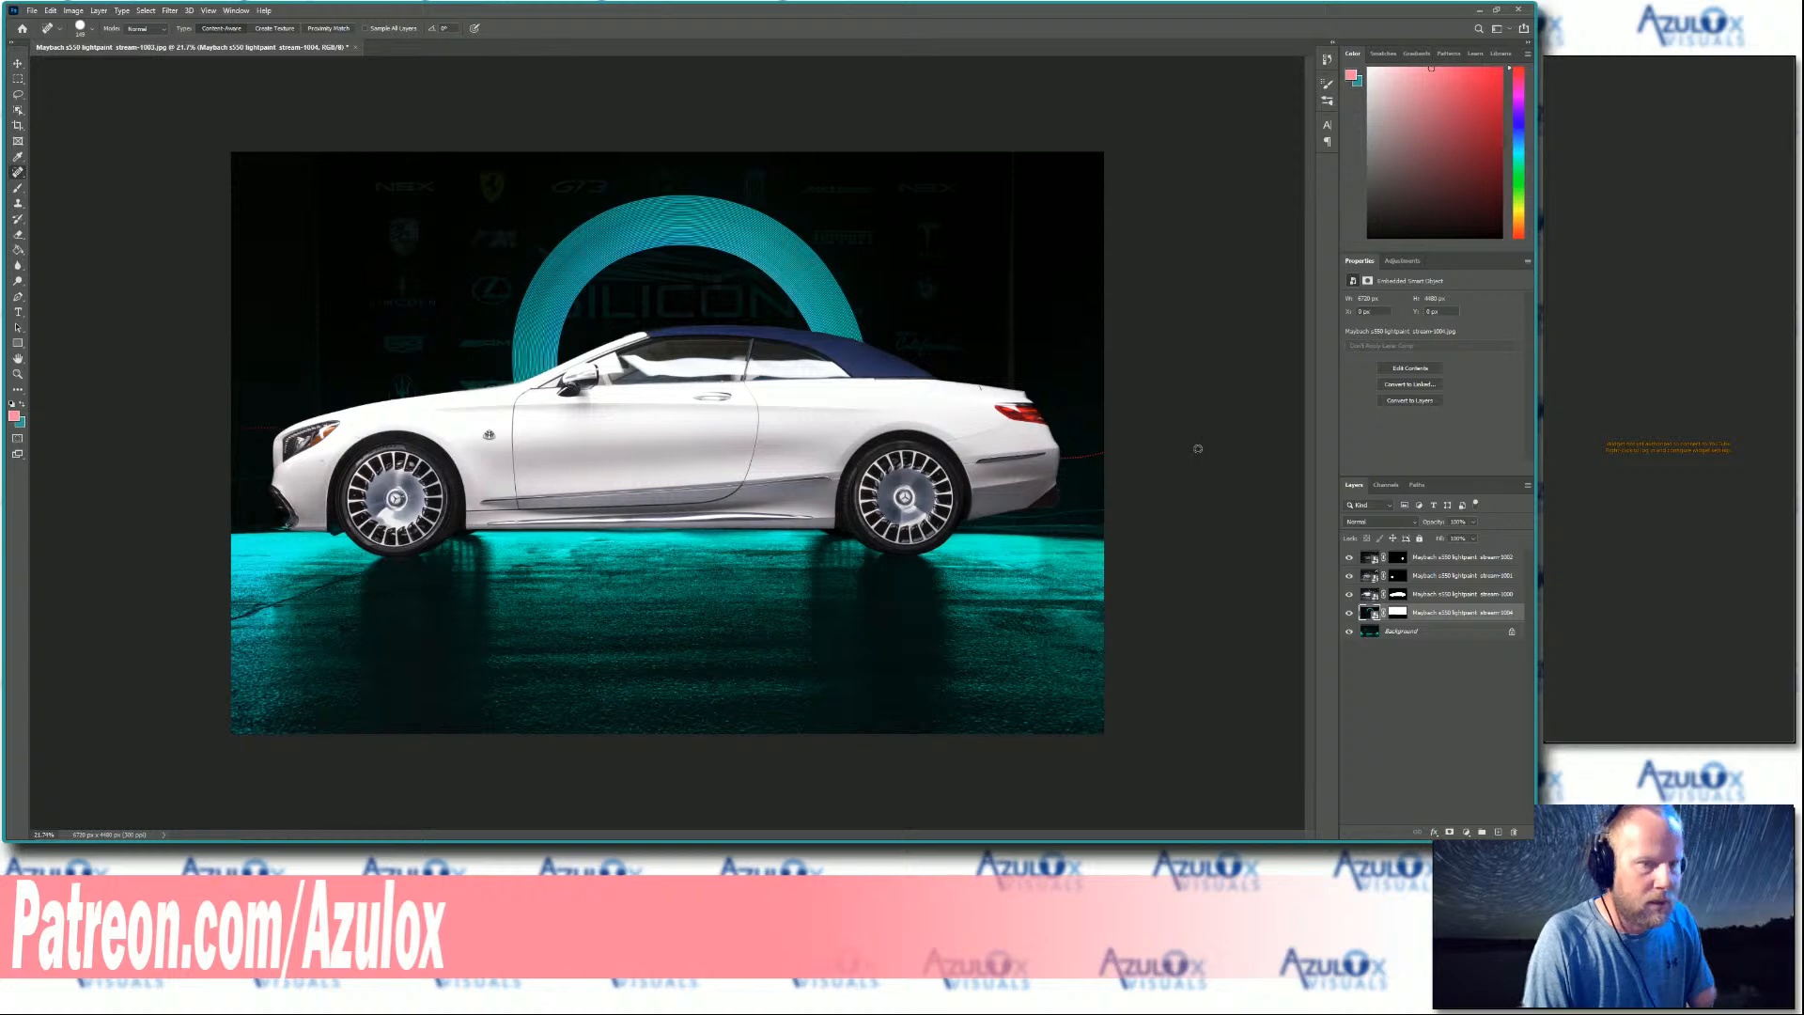
{"action": "scroll", "coordinate": [1197, 448], "scroll_direction": "up", "scroll_amount": 3}
{"action": "left_click", "coordinate": [1174, 457]}
{"action": "left_click", "coordinate": [767, 358]}
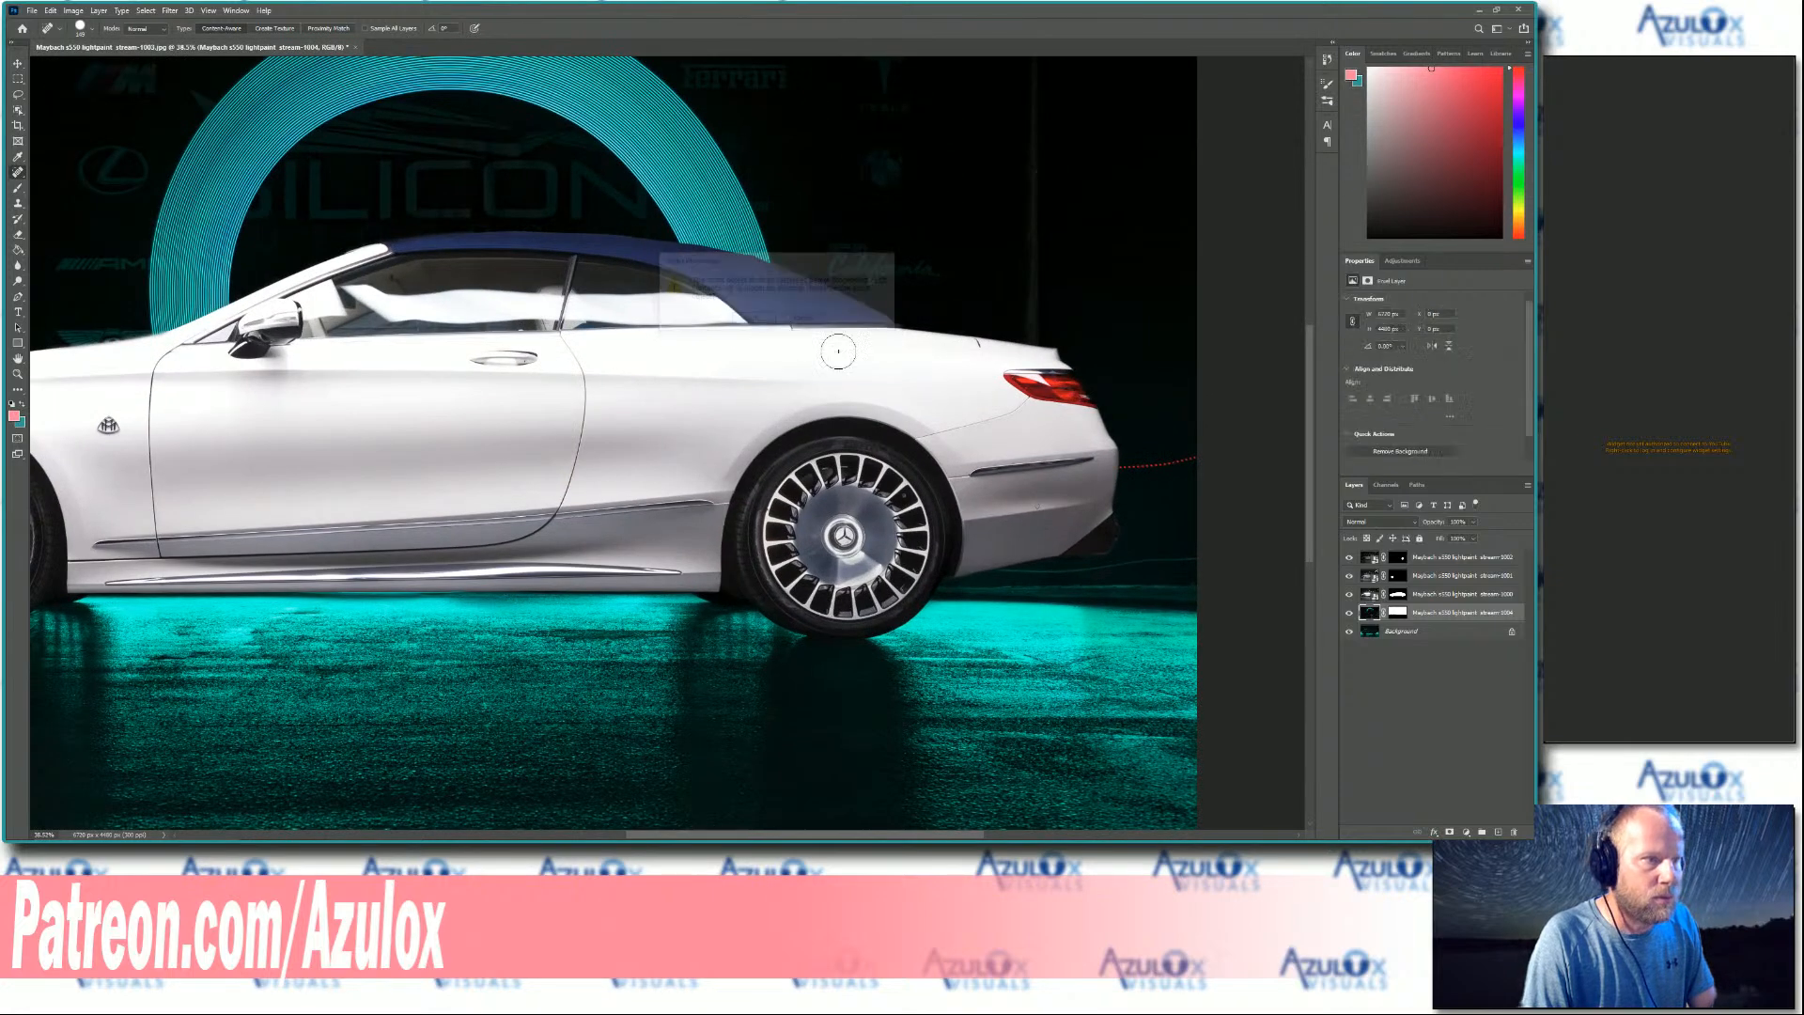
{"action": "right_click", "coordinate": [1210, 469]}
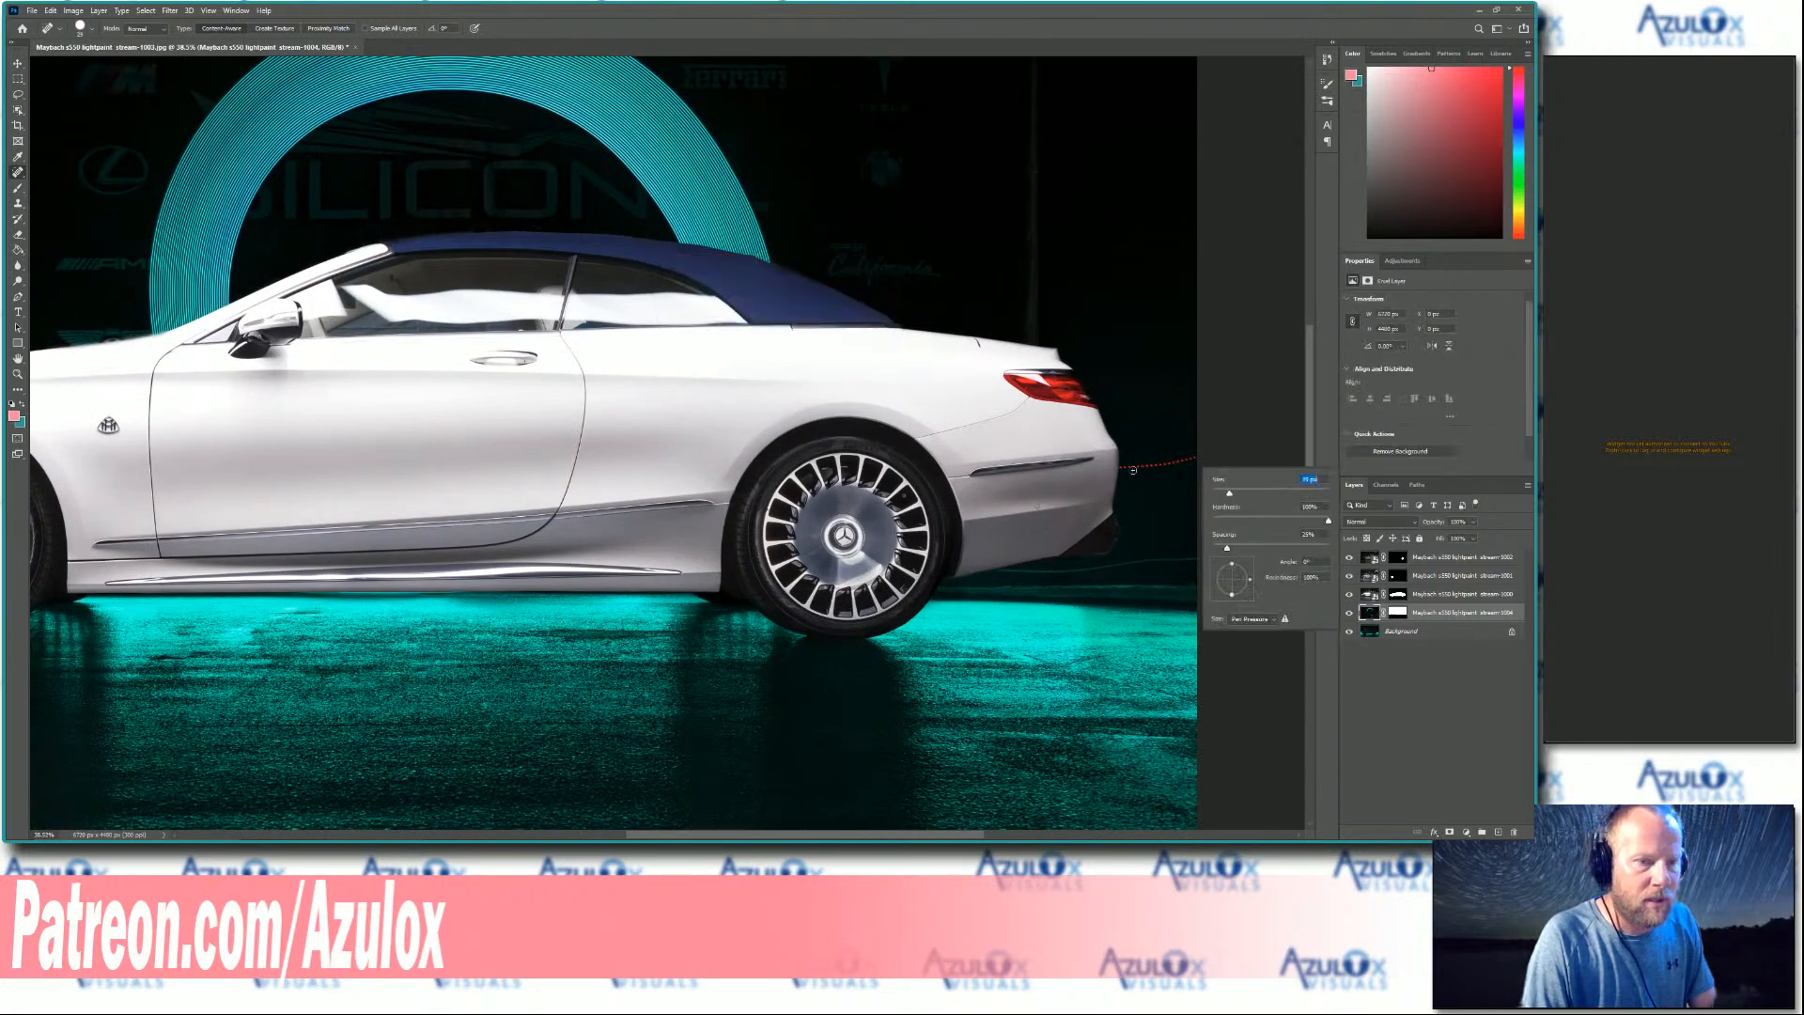
{"action": "key", "text": "Return"}
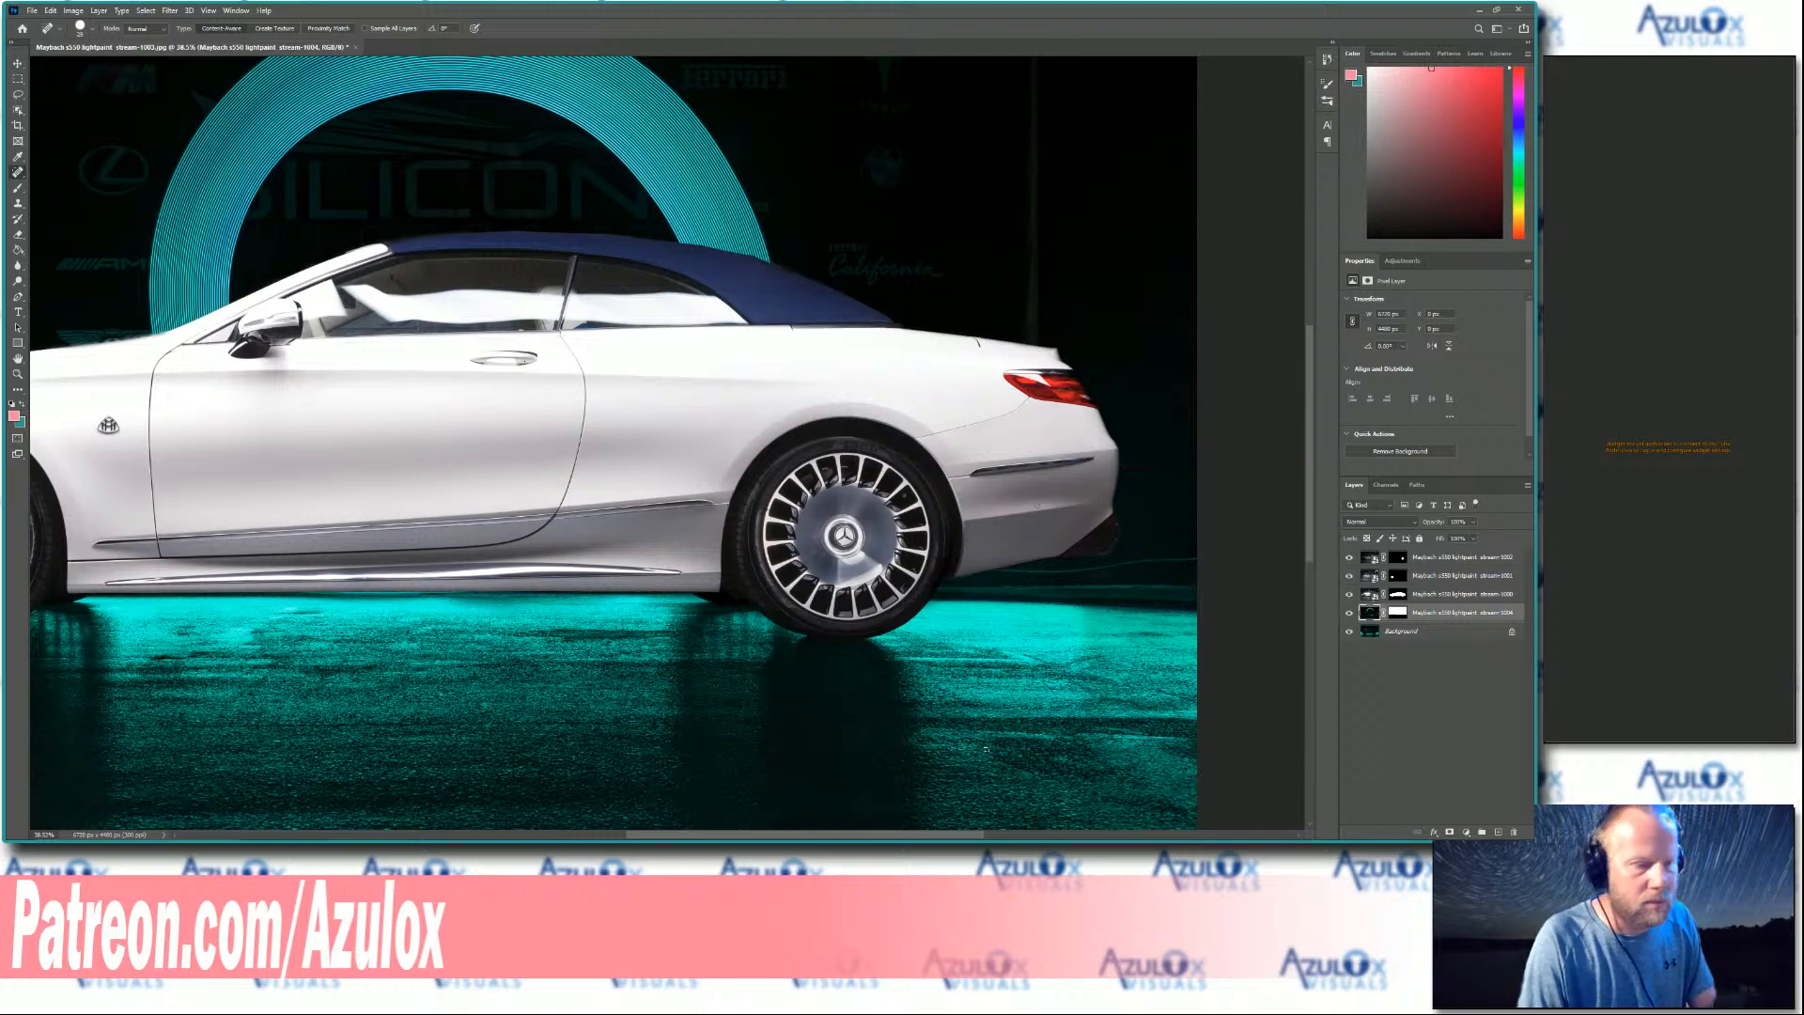
- Remove the red light streak in front of the headlight with the Spot Healing Brush
{"action": "left_click_drag", "start_coordinate": [963, 824], "coordinate": [661, 823]}
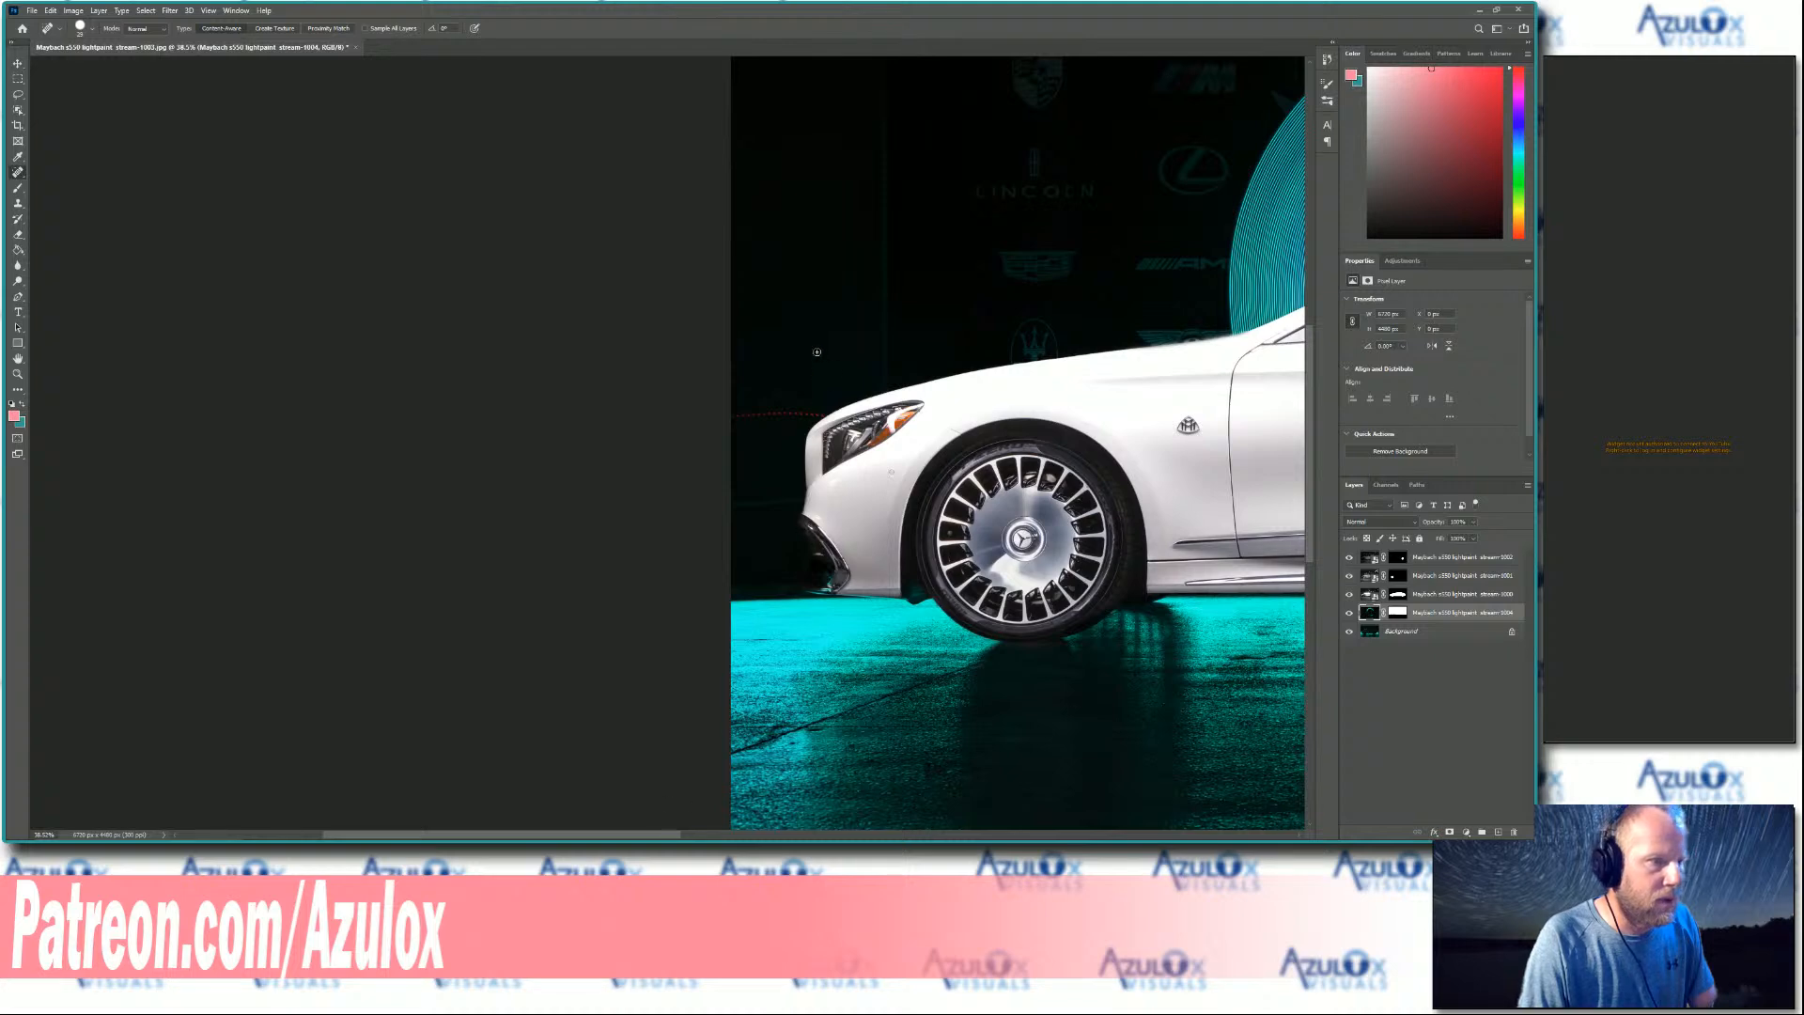
{"action": "left_click_drag", "start_coordinate": [820, 413], "coordinate": [730, 418]}
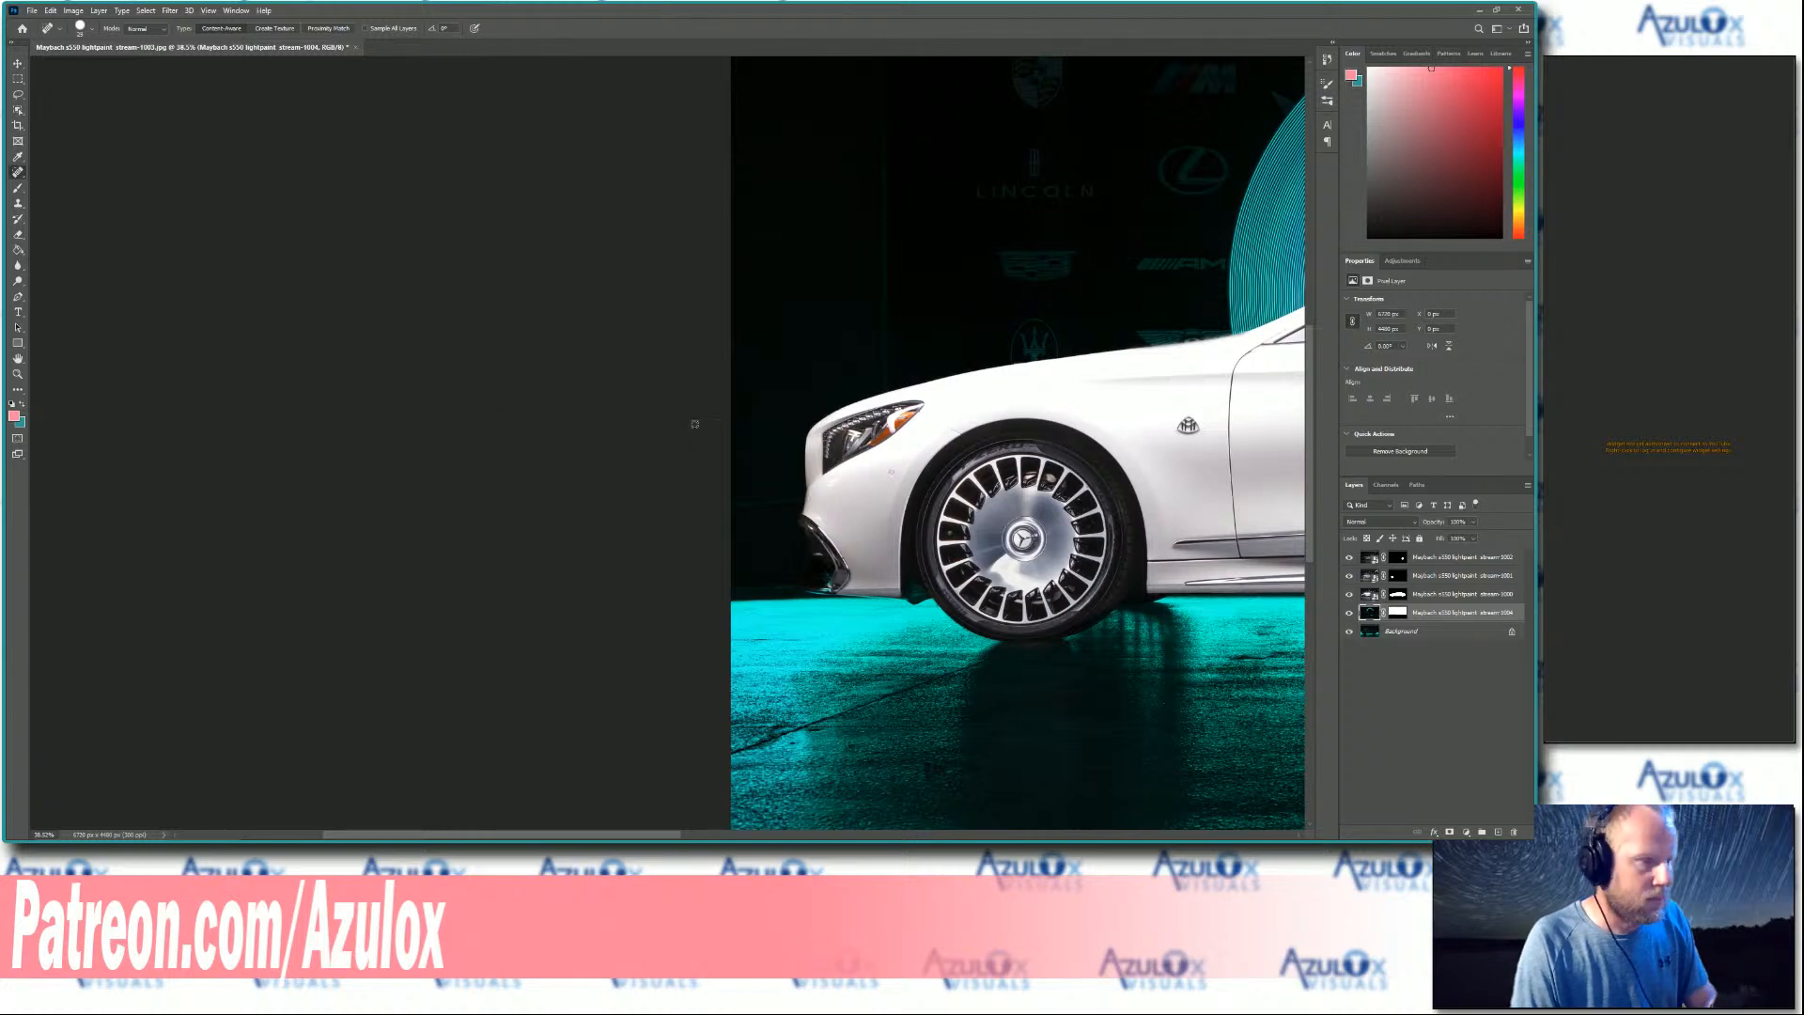
{"action": "scroll", "coordinate": [563, 403], "scroll_direction": "down", "scroll_amount": 3}
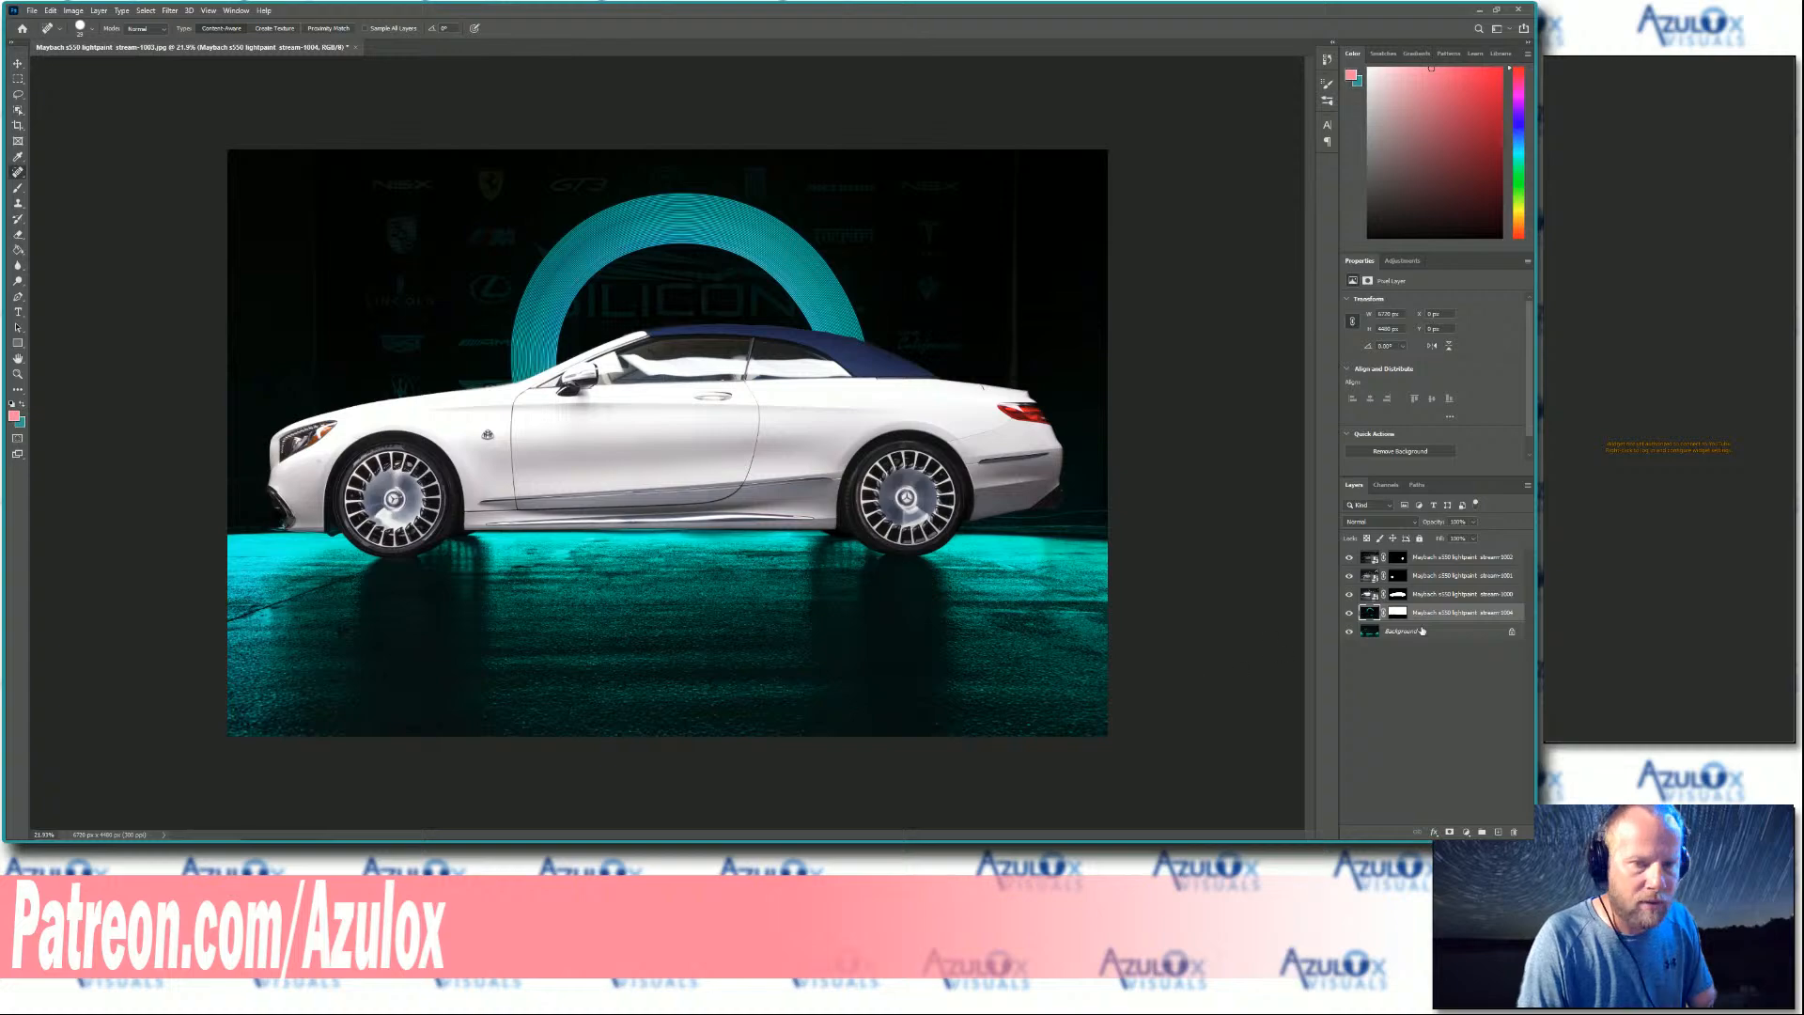
- Heal the blemishes on the Background layer's teal floor, below the door and near the crack ahead of the front wheel
{"action": "left_click", "coordinate": [1415, 635]}
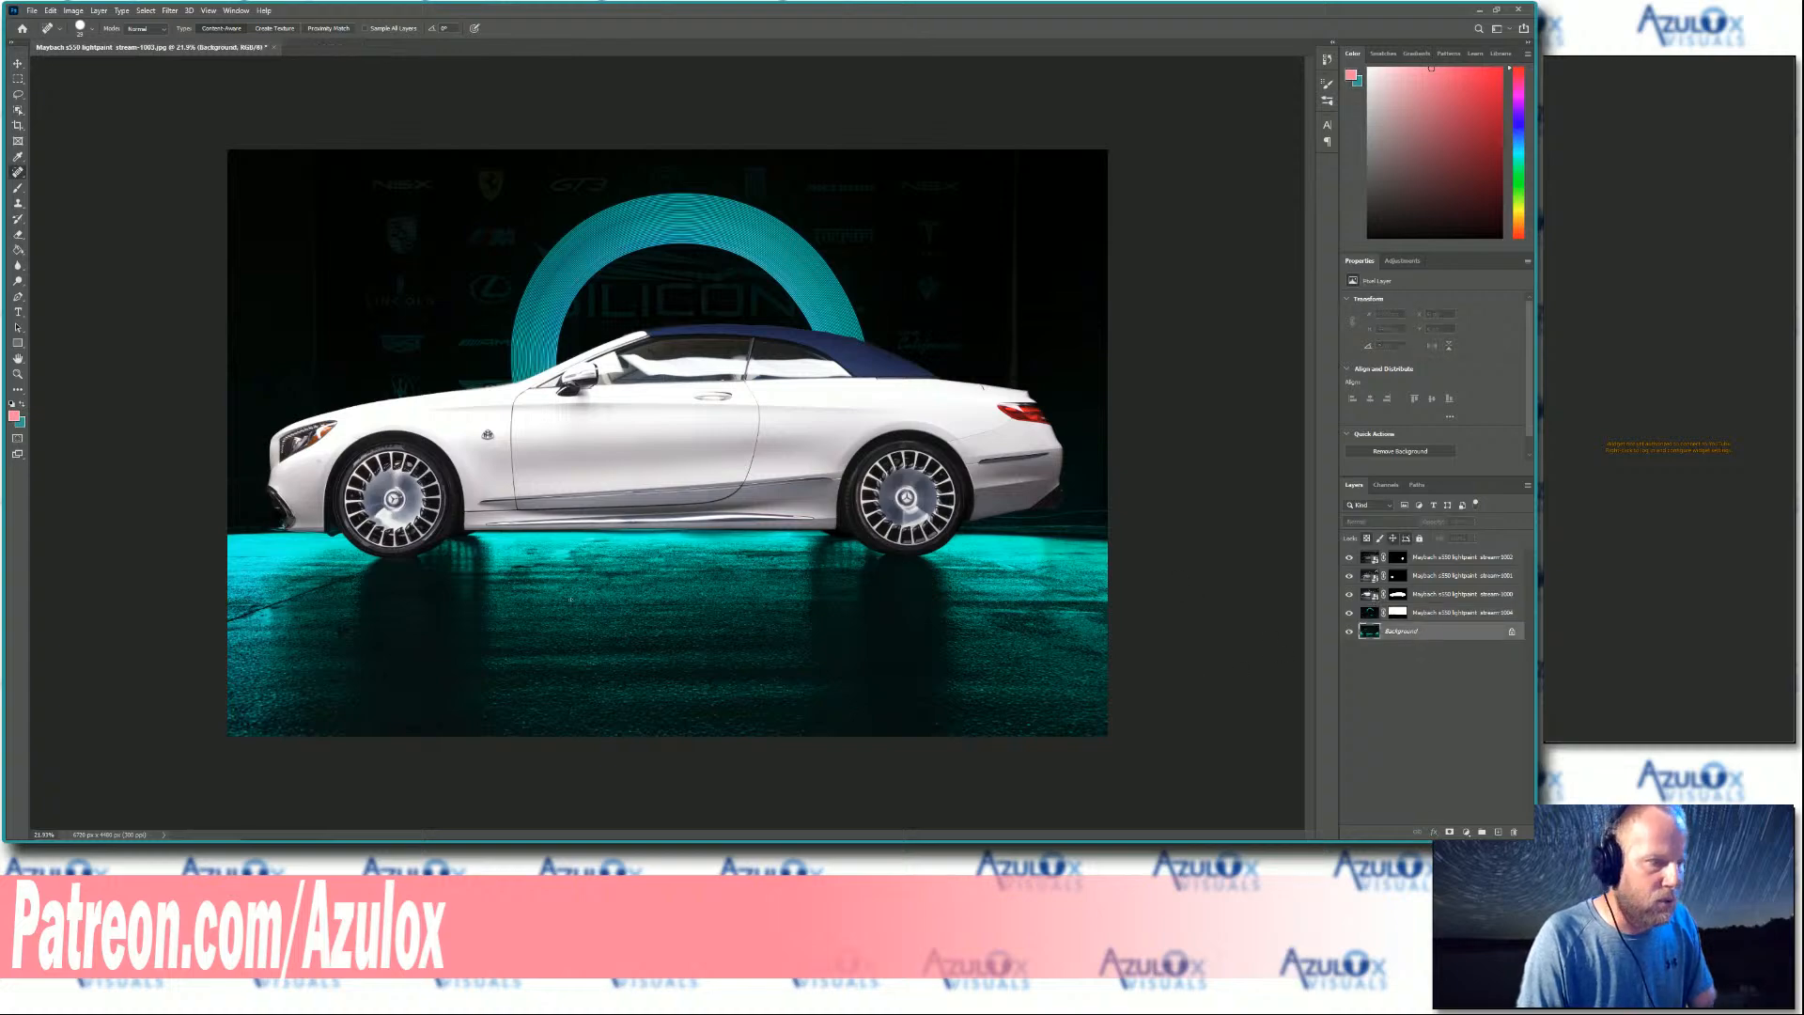
{"action": "scroll", "coordinate": [570, 598], "scroll_direction": "up", "scroll_amount": 3}
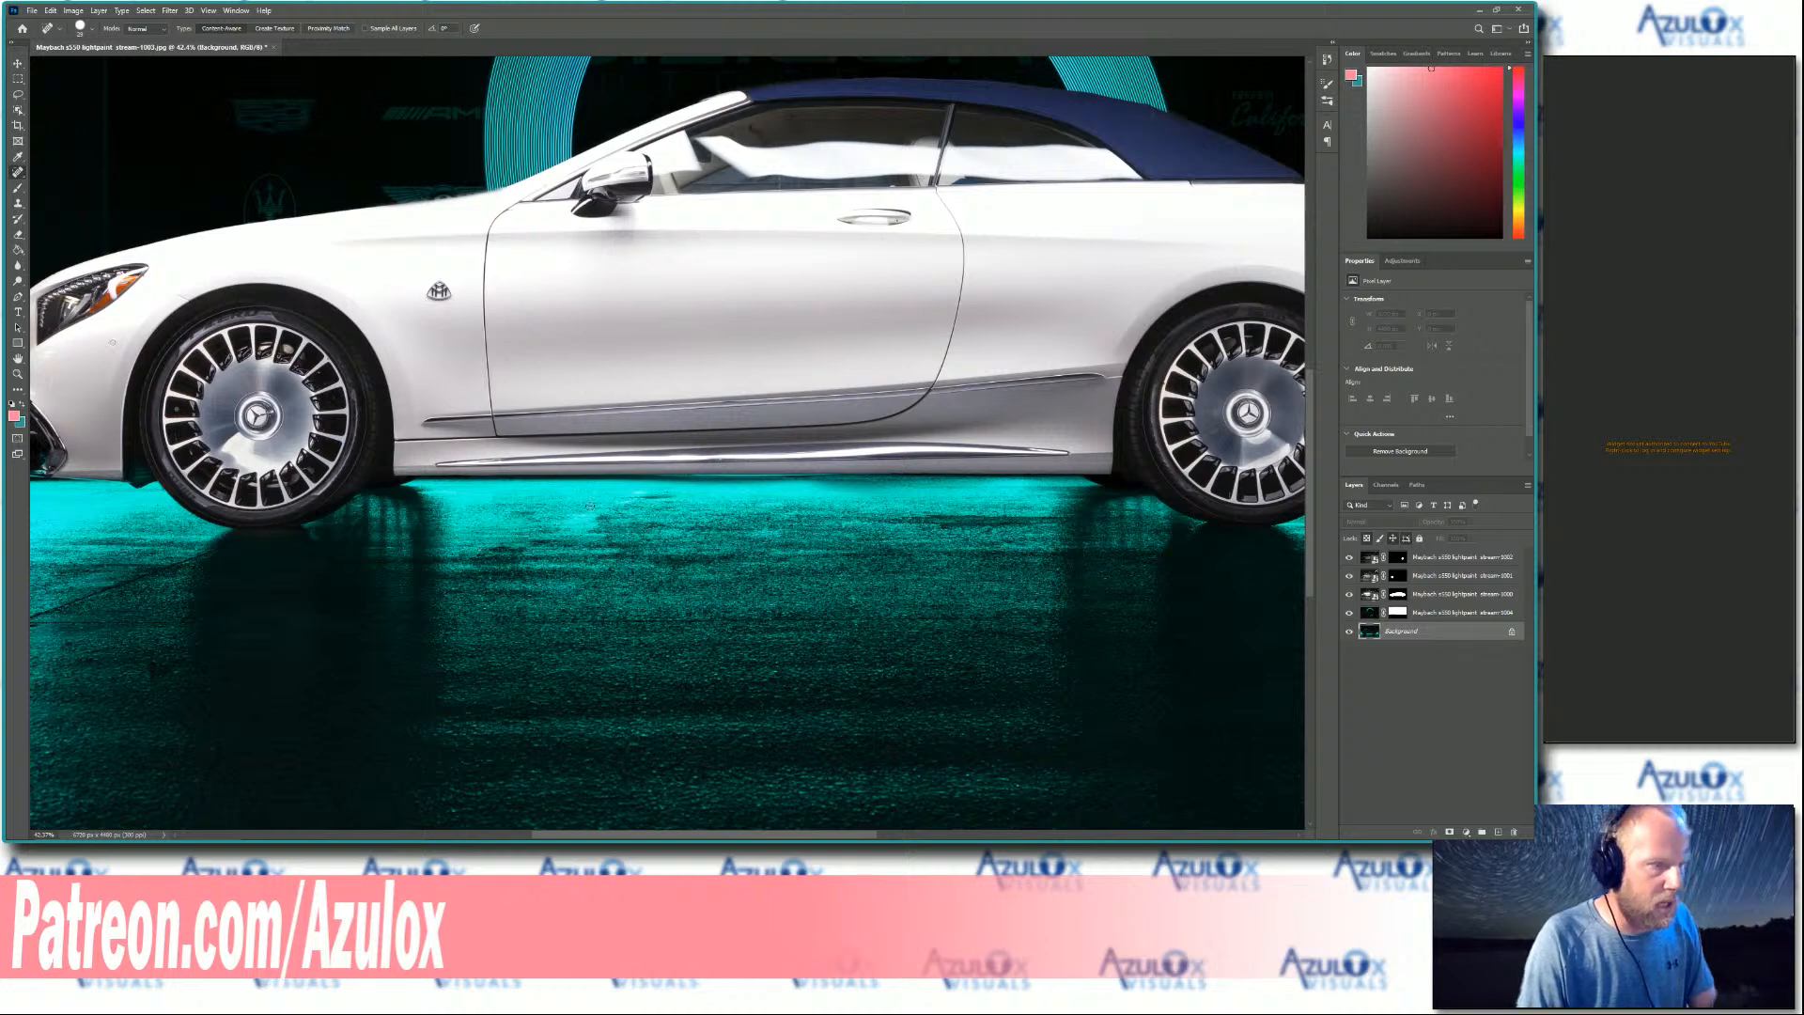
{"action": "left_click_drag", "start_coordinate": [619, 501], "coordinate": [684, 498]}
{"action": "scroll", "coordinate": [256, 632], "scroll_direction": "down", "scroll_amount": 2}
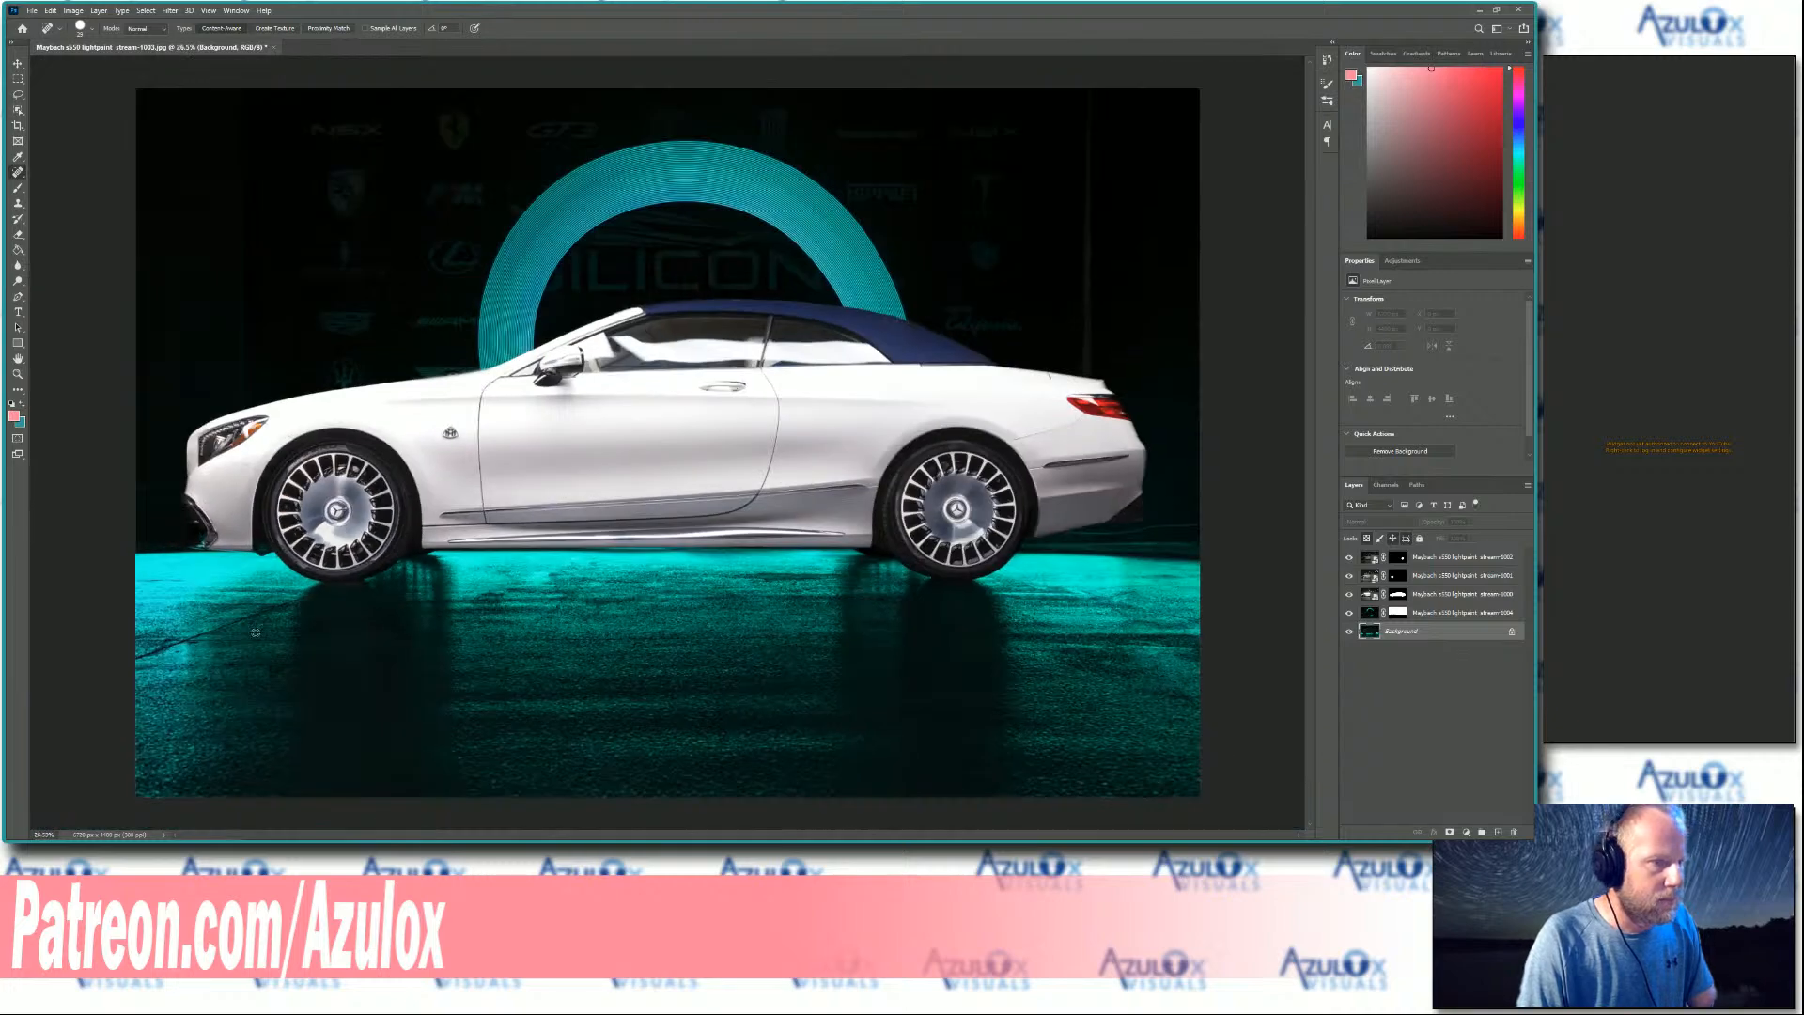
{"action": "scroll", "coordinate": [139, 629], "scroll_direction": "up", "scroll_amount": 3}
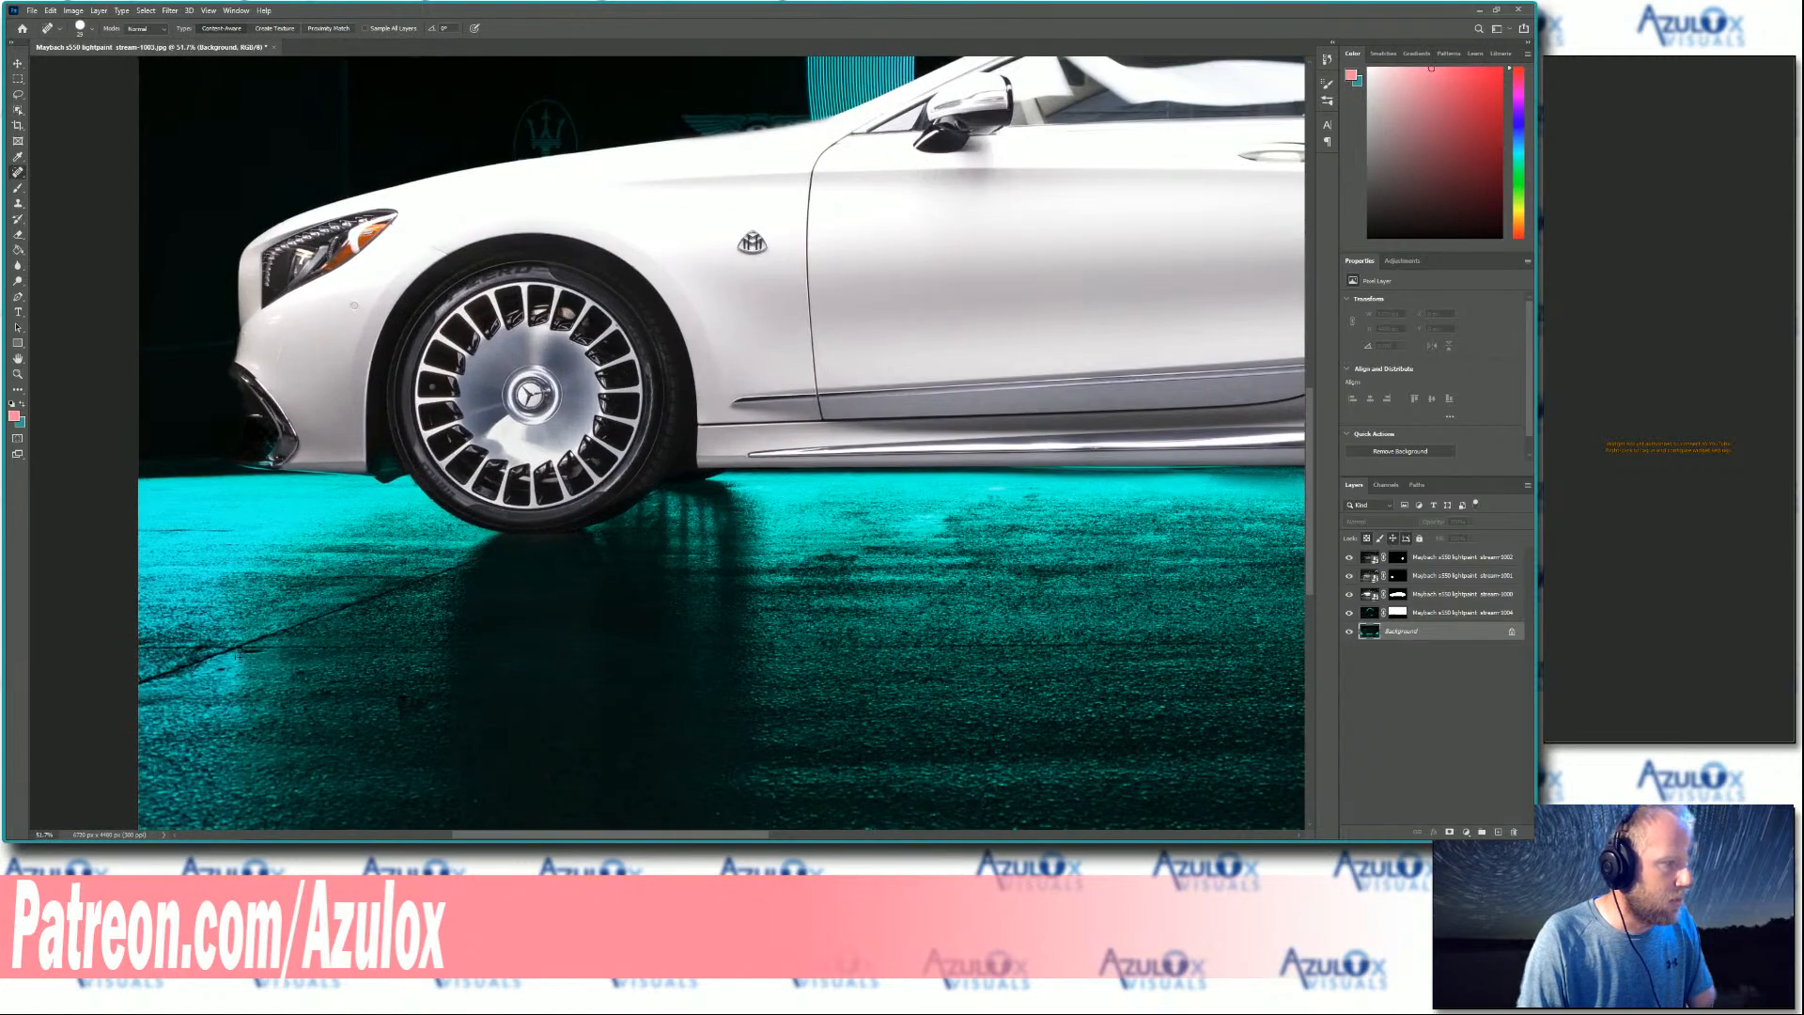
{"action": "left_click_drag", "start_coordinate": [241, 655], "coordinate": [263, 655]}
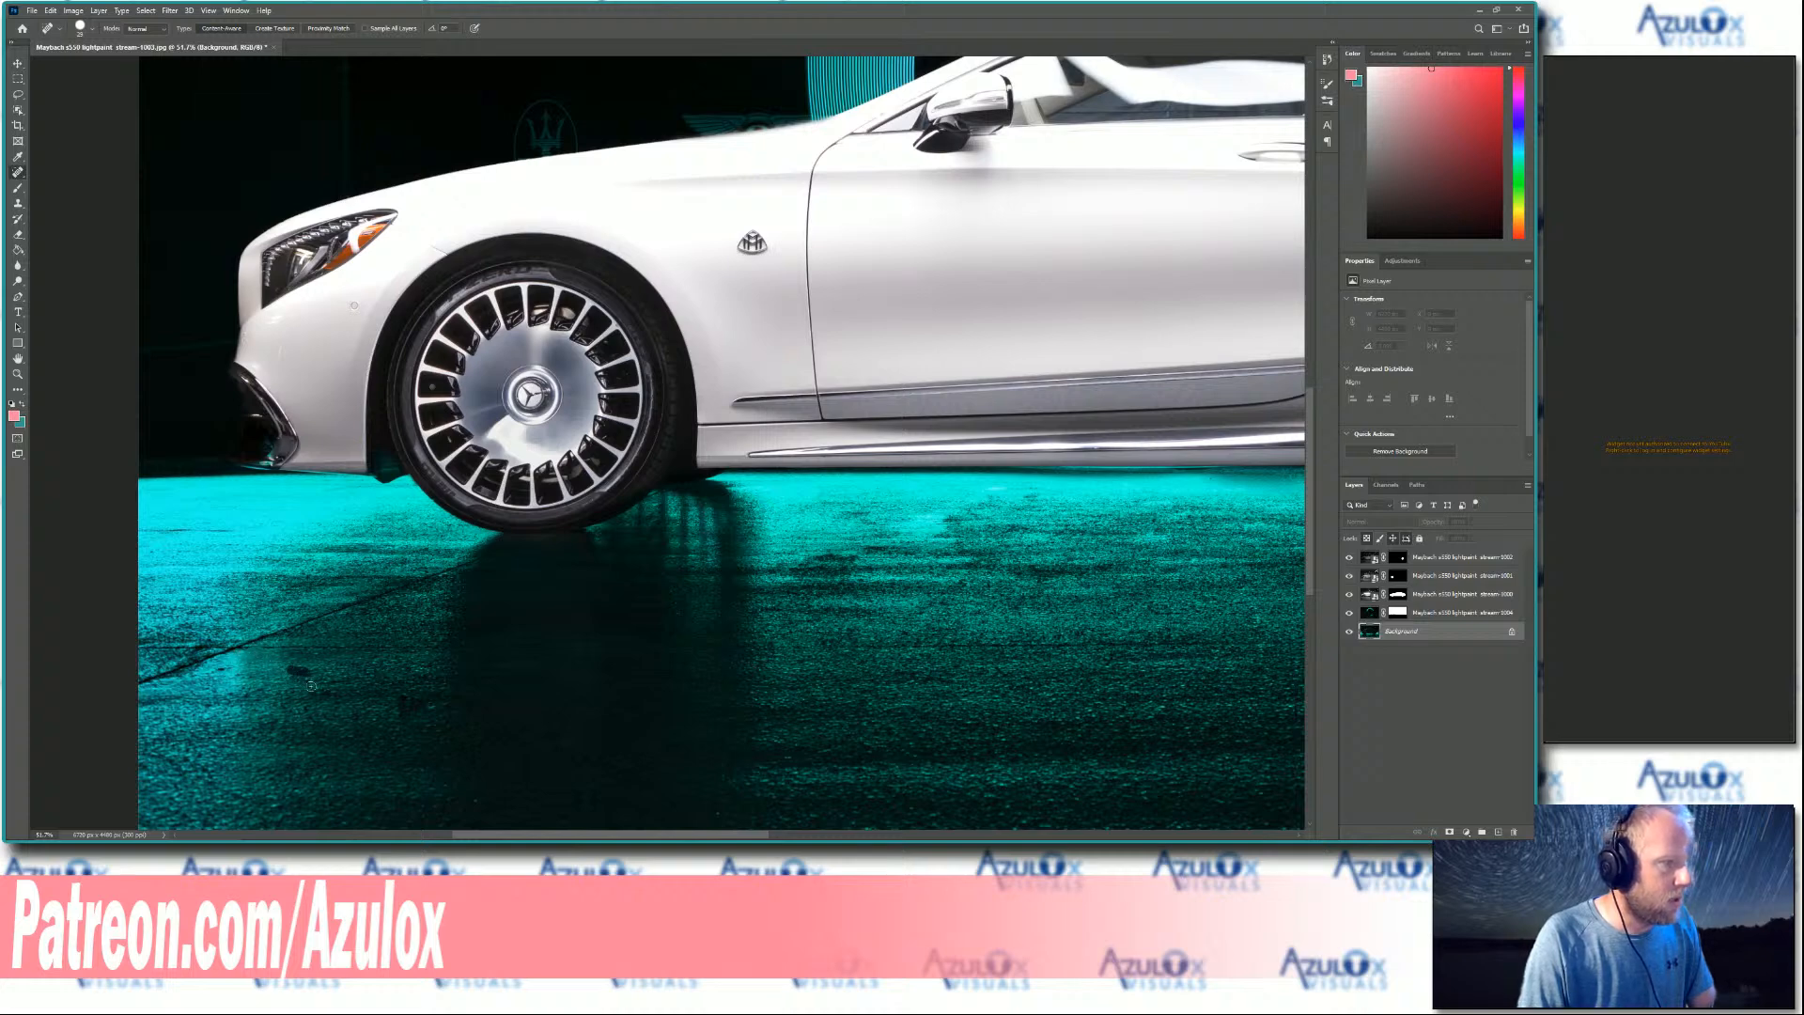
{"action": "scroll", "coordinate": [1091, 610], "scroll_direction": "down", "scroll_amount": 4}
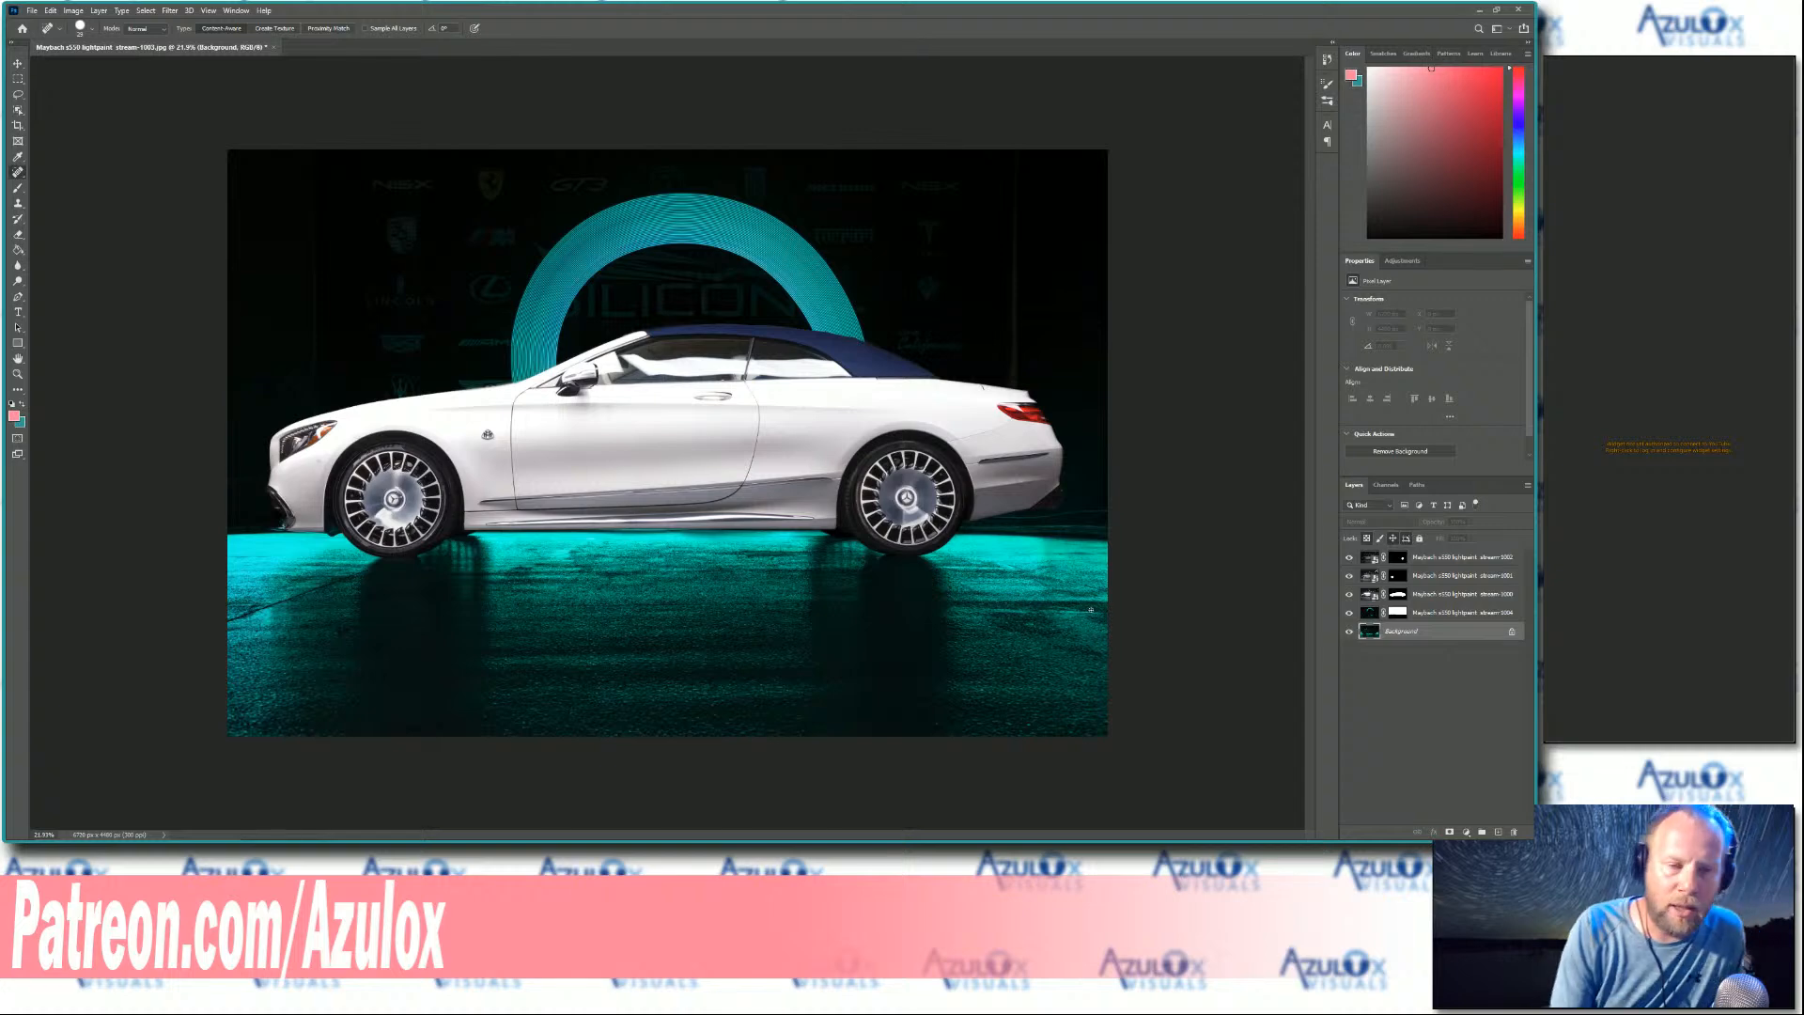
- Save the composite as a Photoshop PSD file with its layers, keeping the suggested file name and folder
{"action": "left_click", "coordinate": [32, 11]}
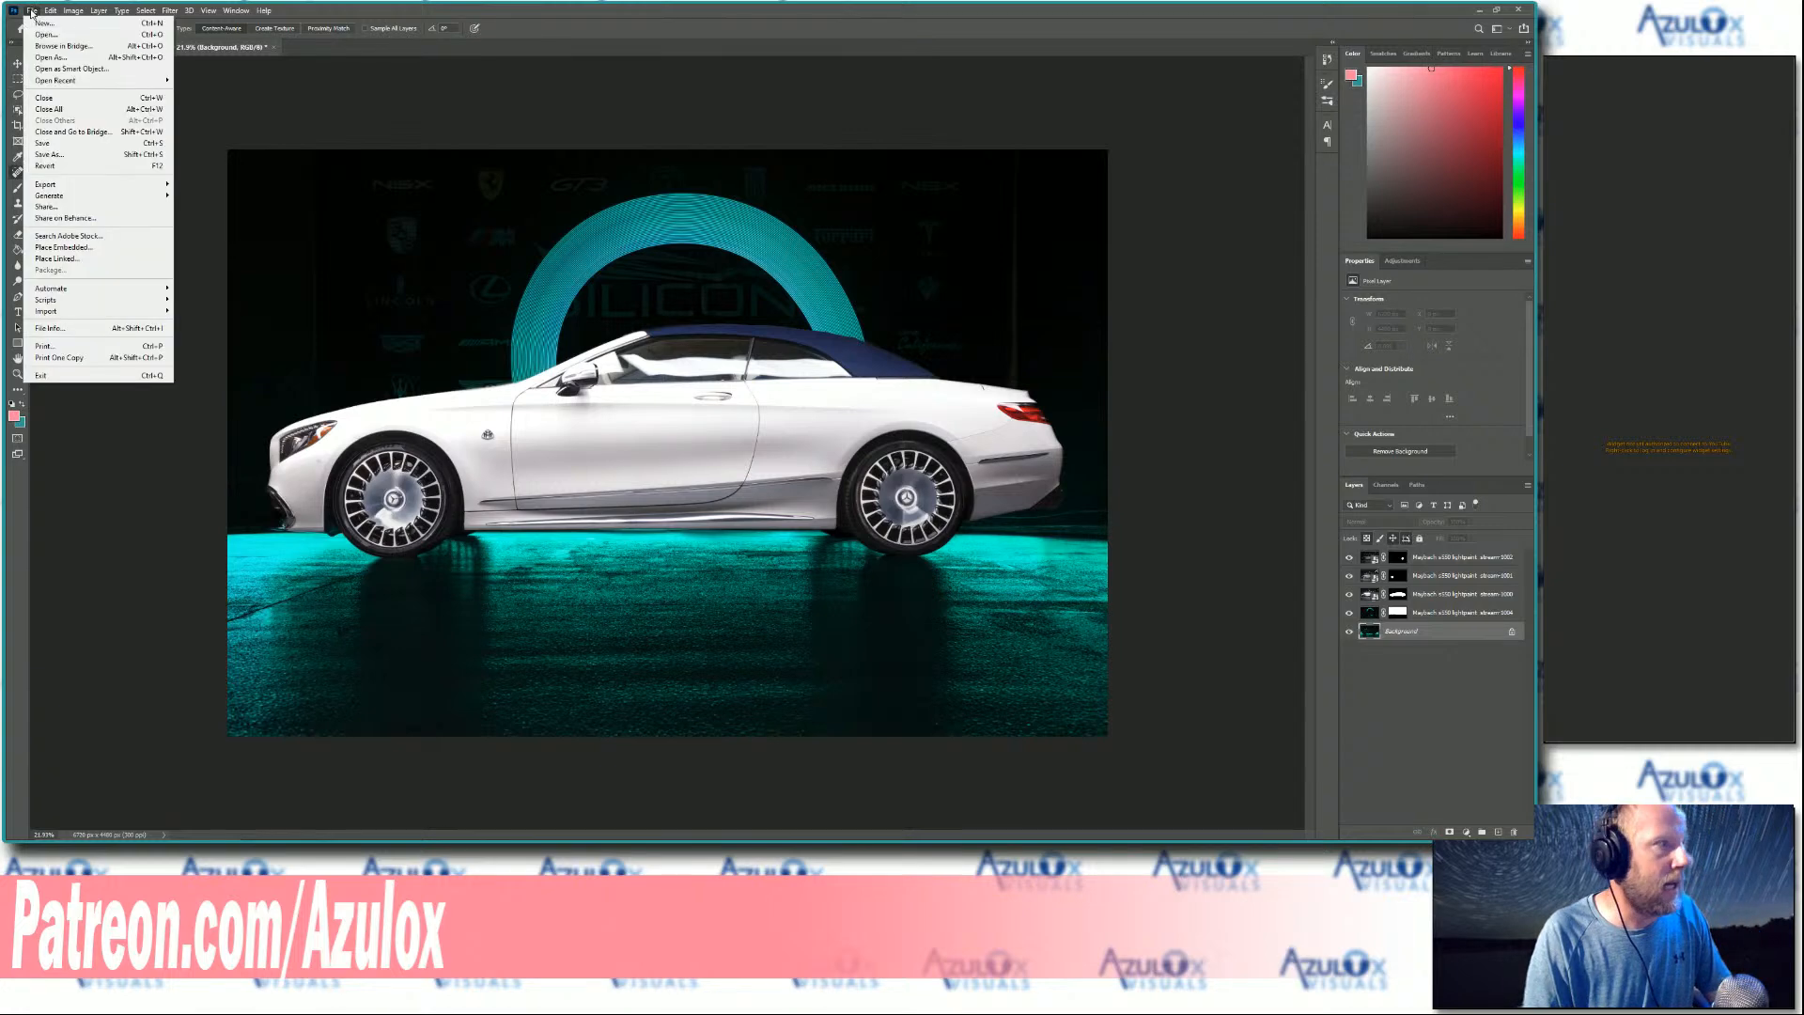
{"action": "left_click", "coordinate": [56, 150]}
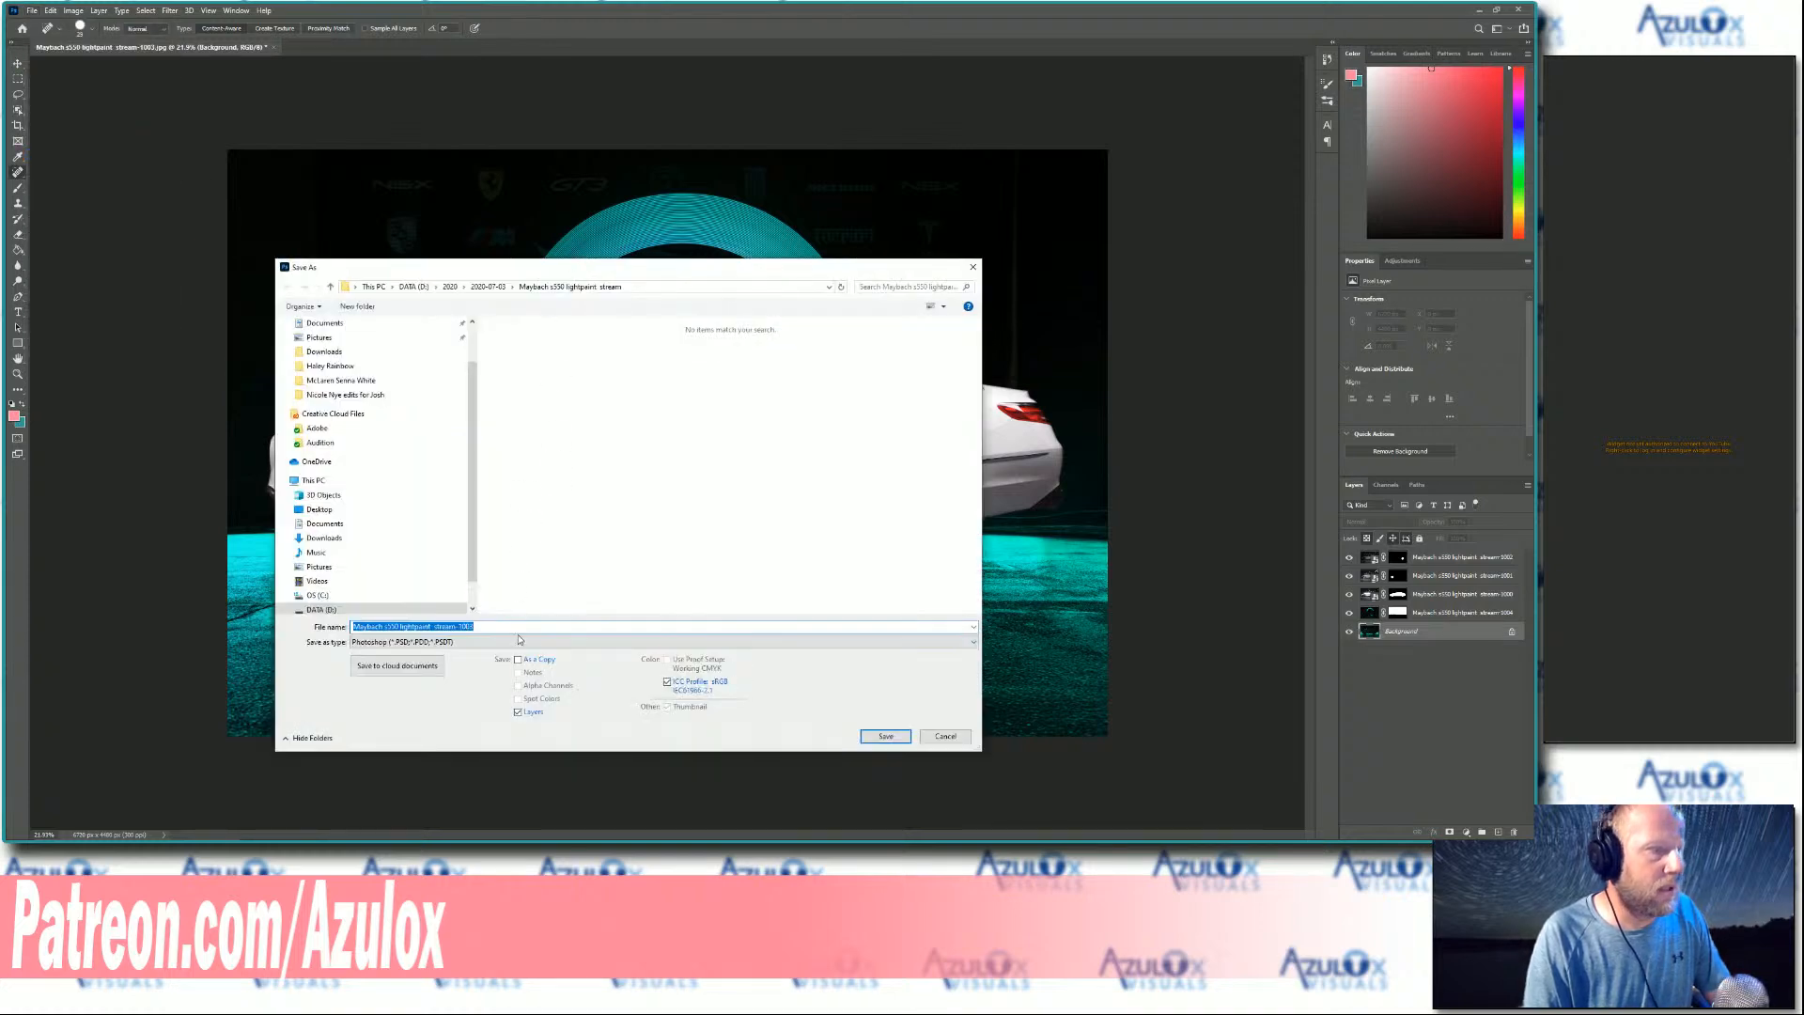
{"action": "left_click", "coordinate": [883, 737]}
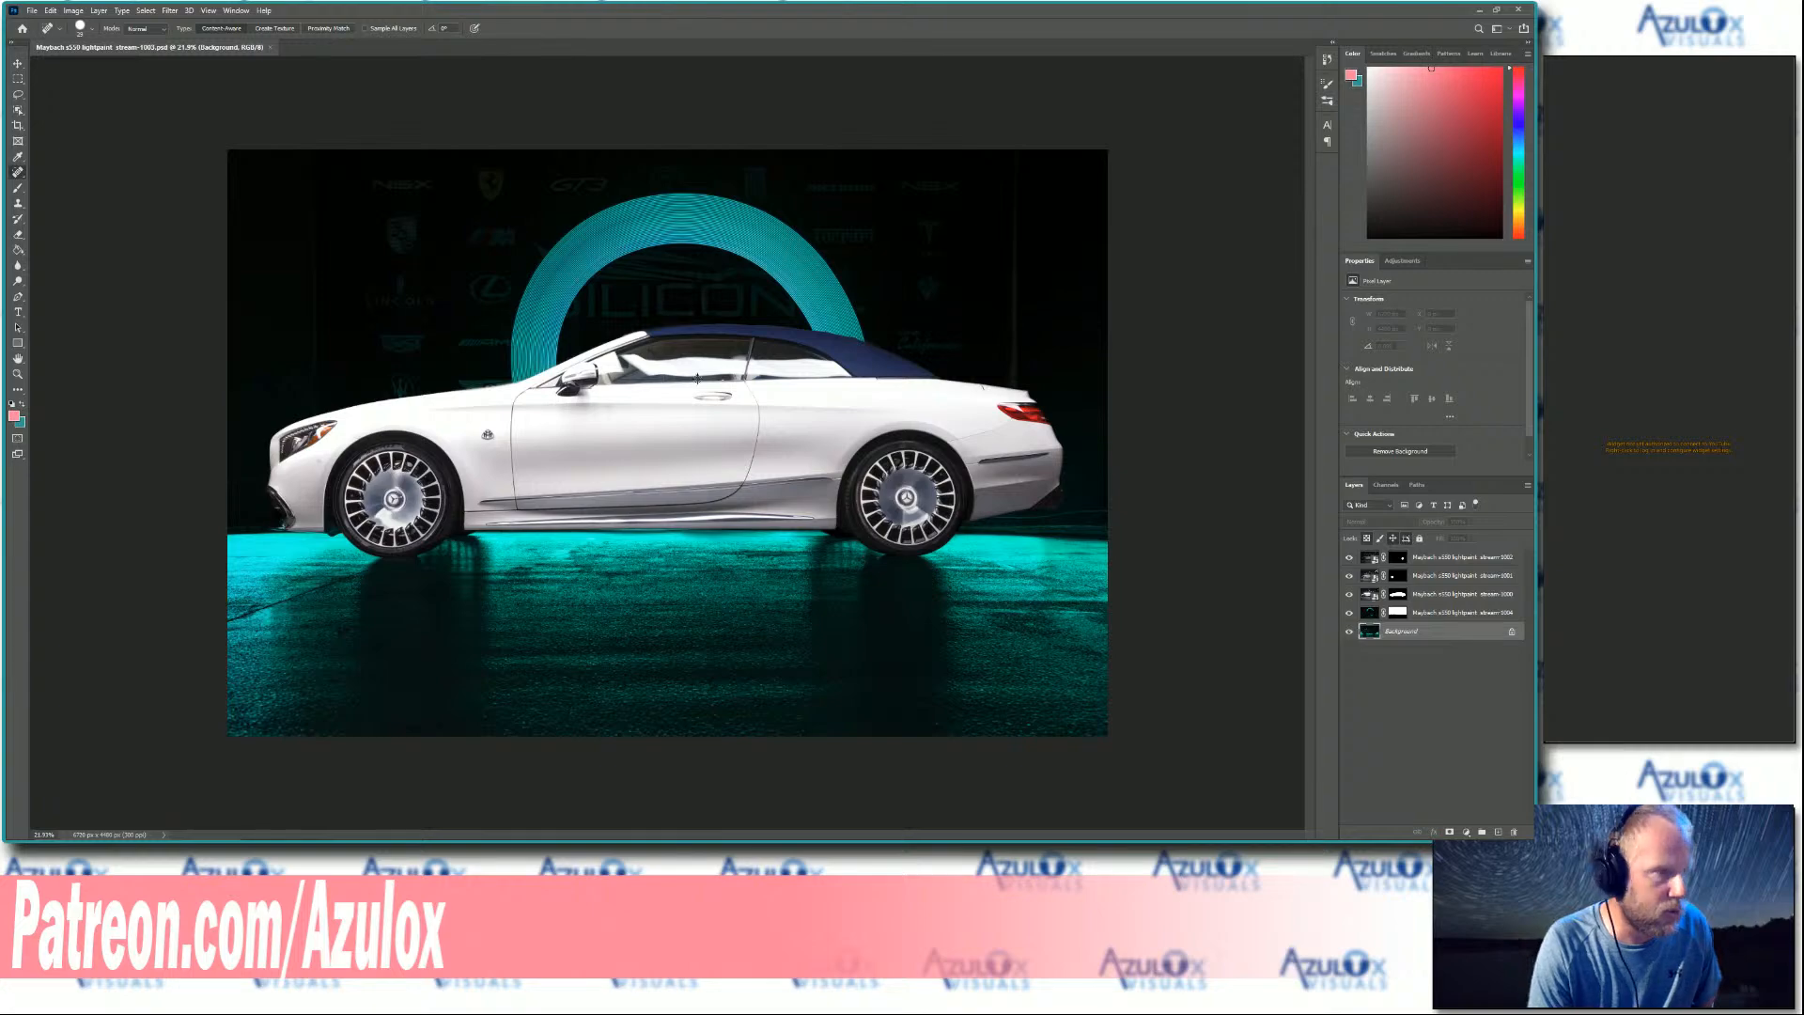
- Mask out the lower part of the door window below the white reflection, painting black with the Brush on the car body layer's mask
{"action": "scroll", "coordinate": [696, 379], "scroll_direction": "up", "scroll_amount": 4}
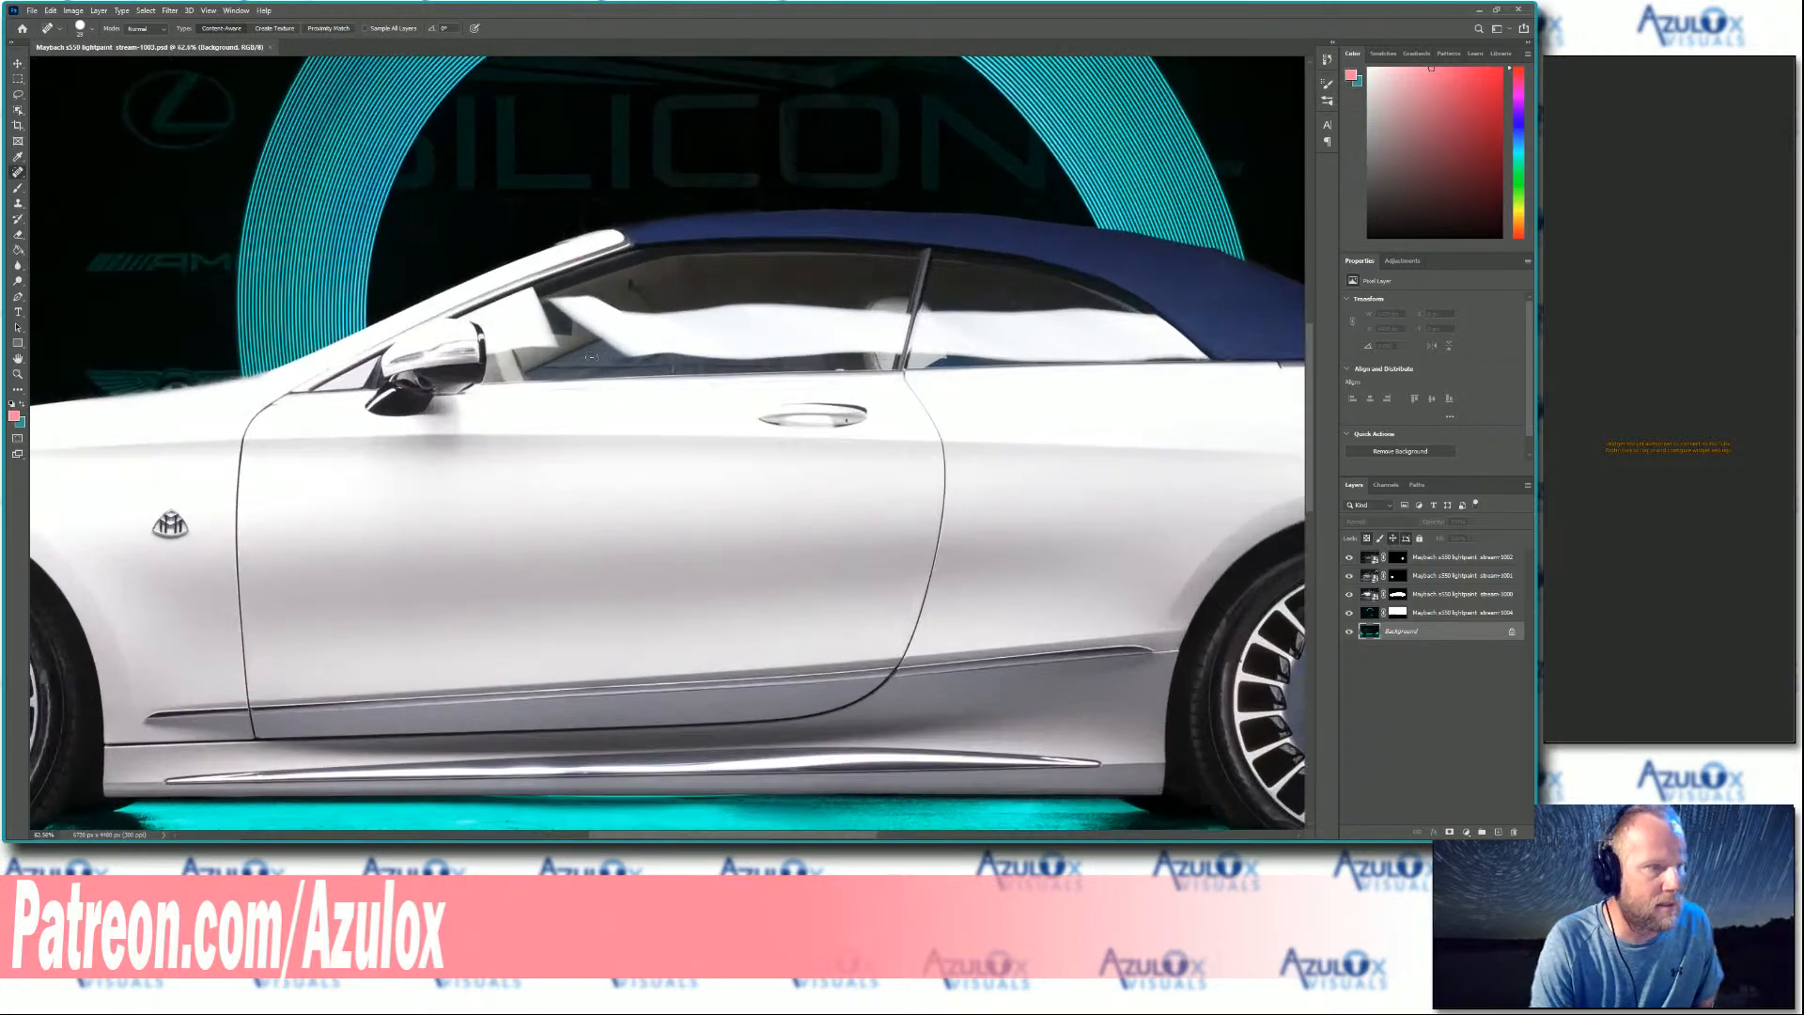
{"action": "key", "text": "alt+bracketright"}
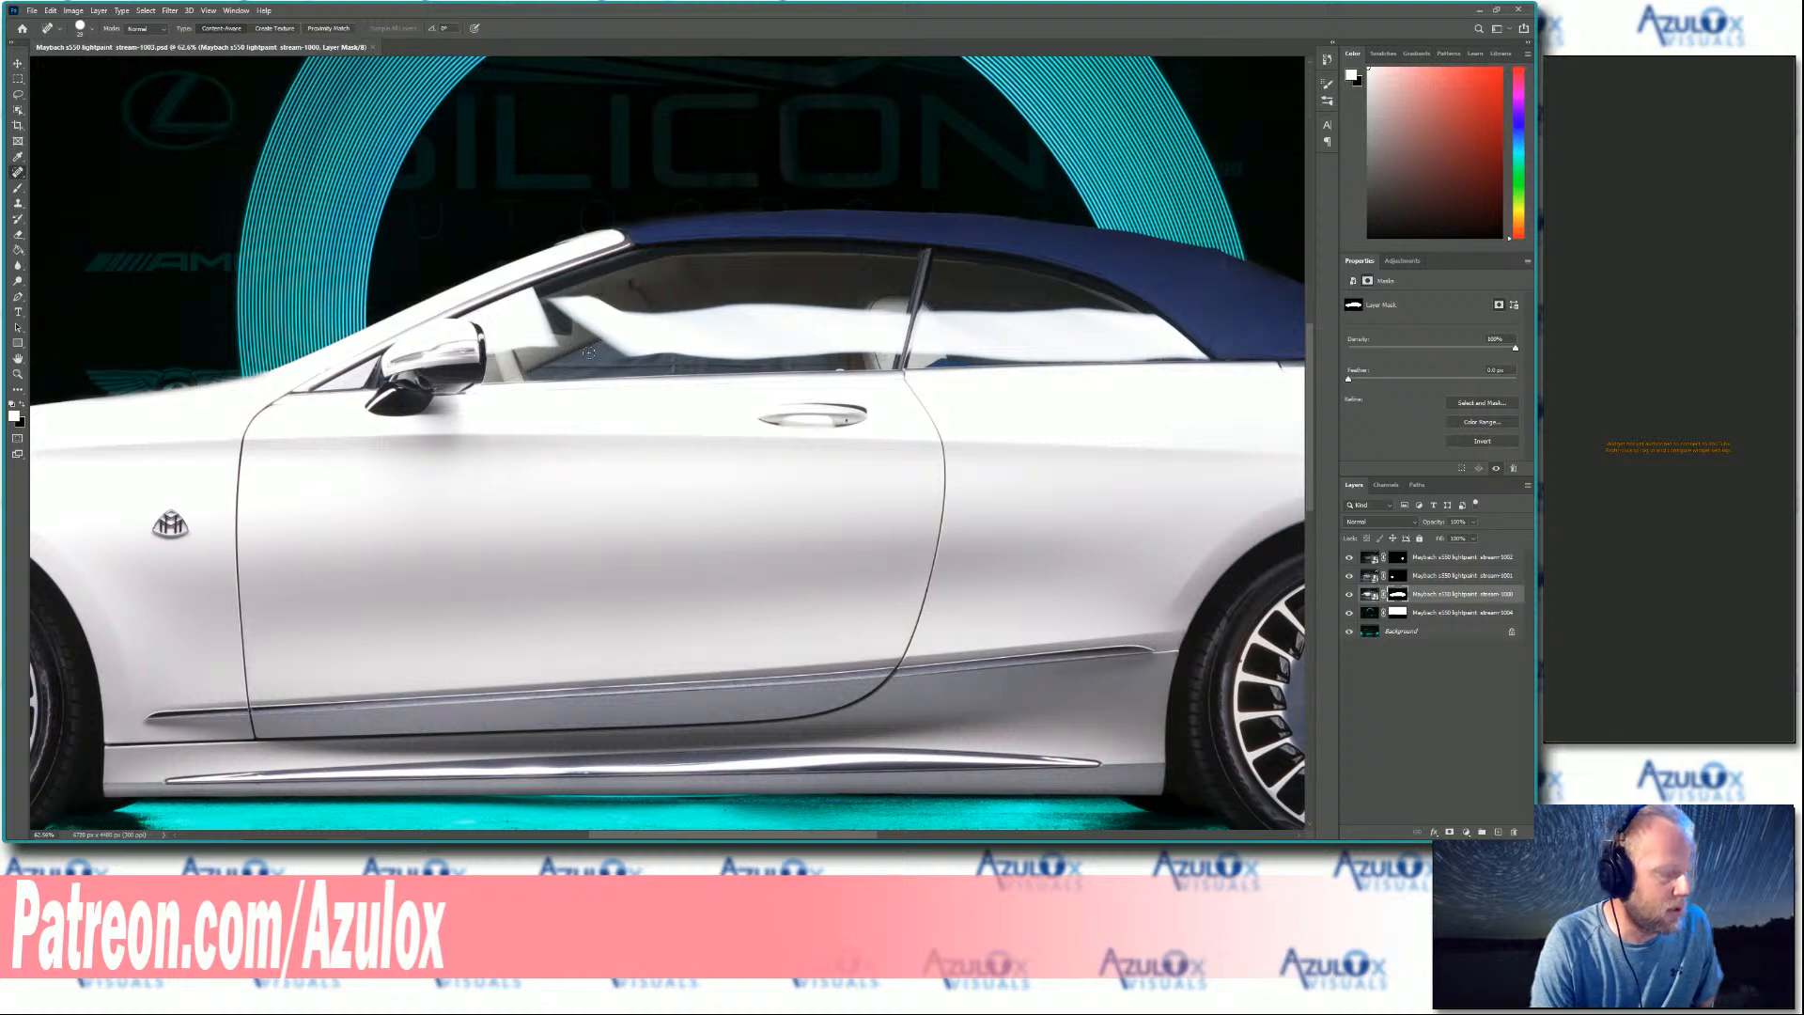
{"action": "key", "text": "x"}
{"action": "mouse_move", "coordinate": [602, 344]}
{"action": "left_mouse_down"}
{"action": "mouse_move", "coordinate": [529, 376]}
{"action": "mouse_move", "coordinate": [863, 361]}
{"action": "mouse_move", "coordinate": [652, 360]}
{"action": "mouse_move", "coordinate": [759, 362]}
{"action": "mouse_move", "coordinate": [731, 336]}
{"action": "mouse_move", "coordinate": [830, 332]}
{"action": "mouse_move", "coordinate": [860, 358]}
{"action": "mouse_move", "coordinate": [593, 360]}
{"action": "mouse_move", "coordinate": [839, 335]}
{"action": "mouse_move", "coordinate": [641, 339]}
{"action": "mouse_move", "coordinate": [600, 353]}
{"action": "mouse_move", "coordinate": [857, 354]}
{"action": "left_mouse_up"}
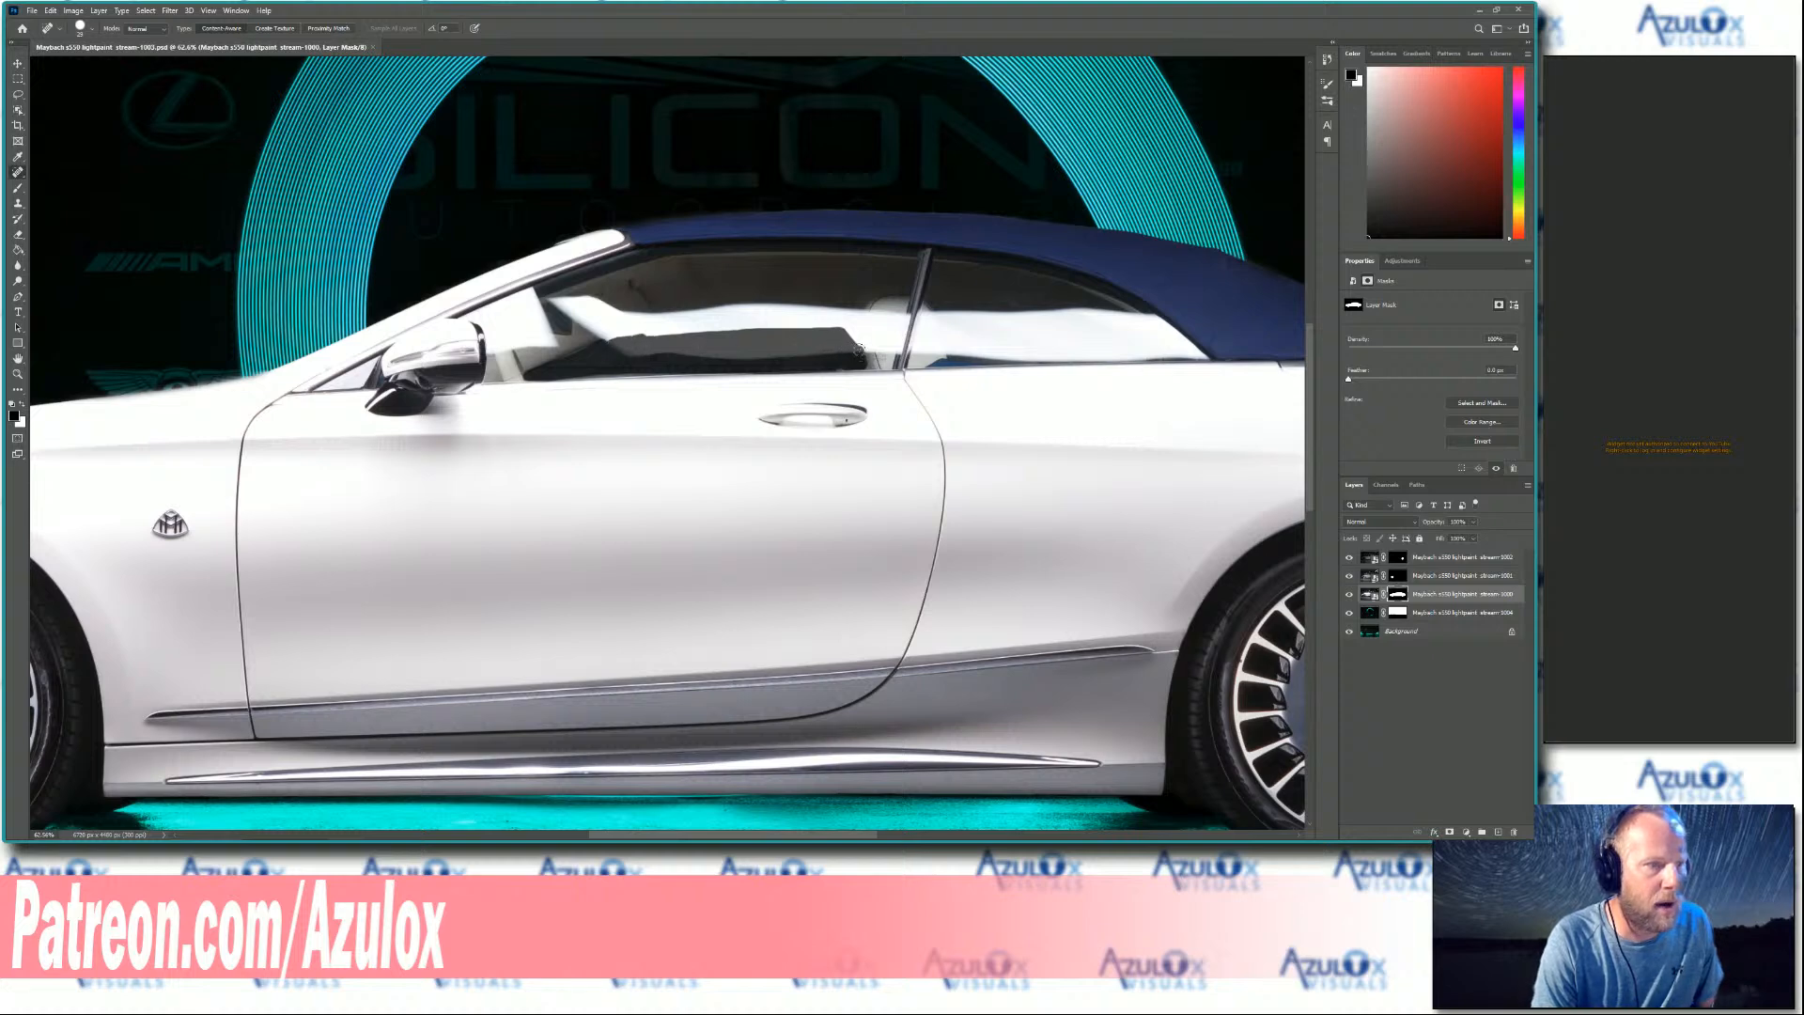
{"action": "key", "text": "ctrl+z"}
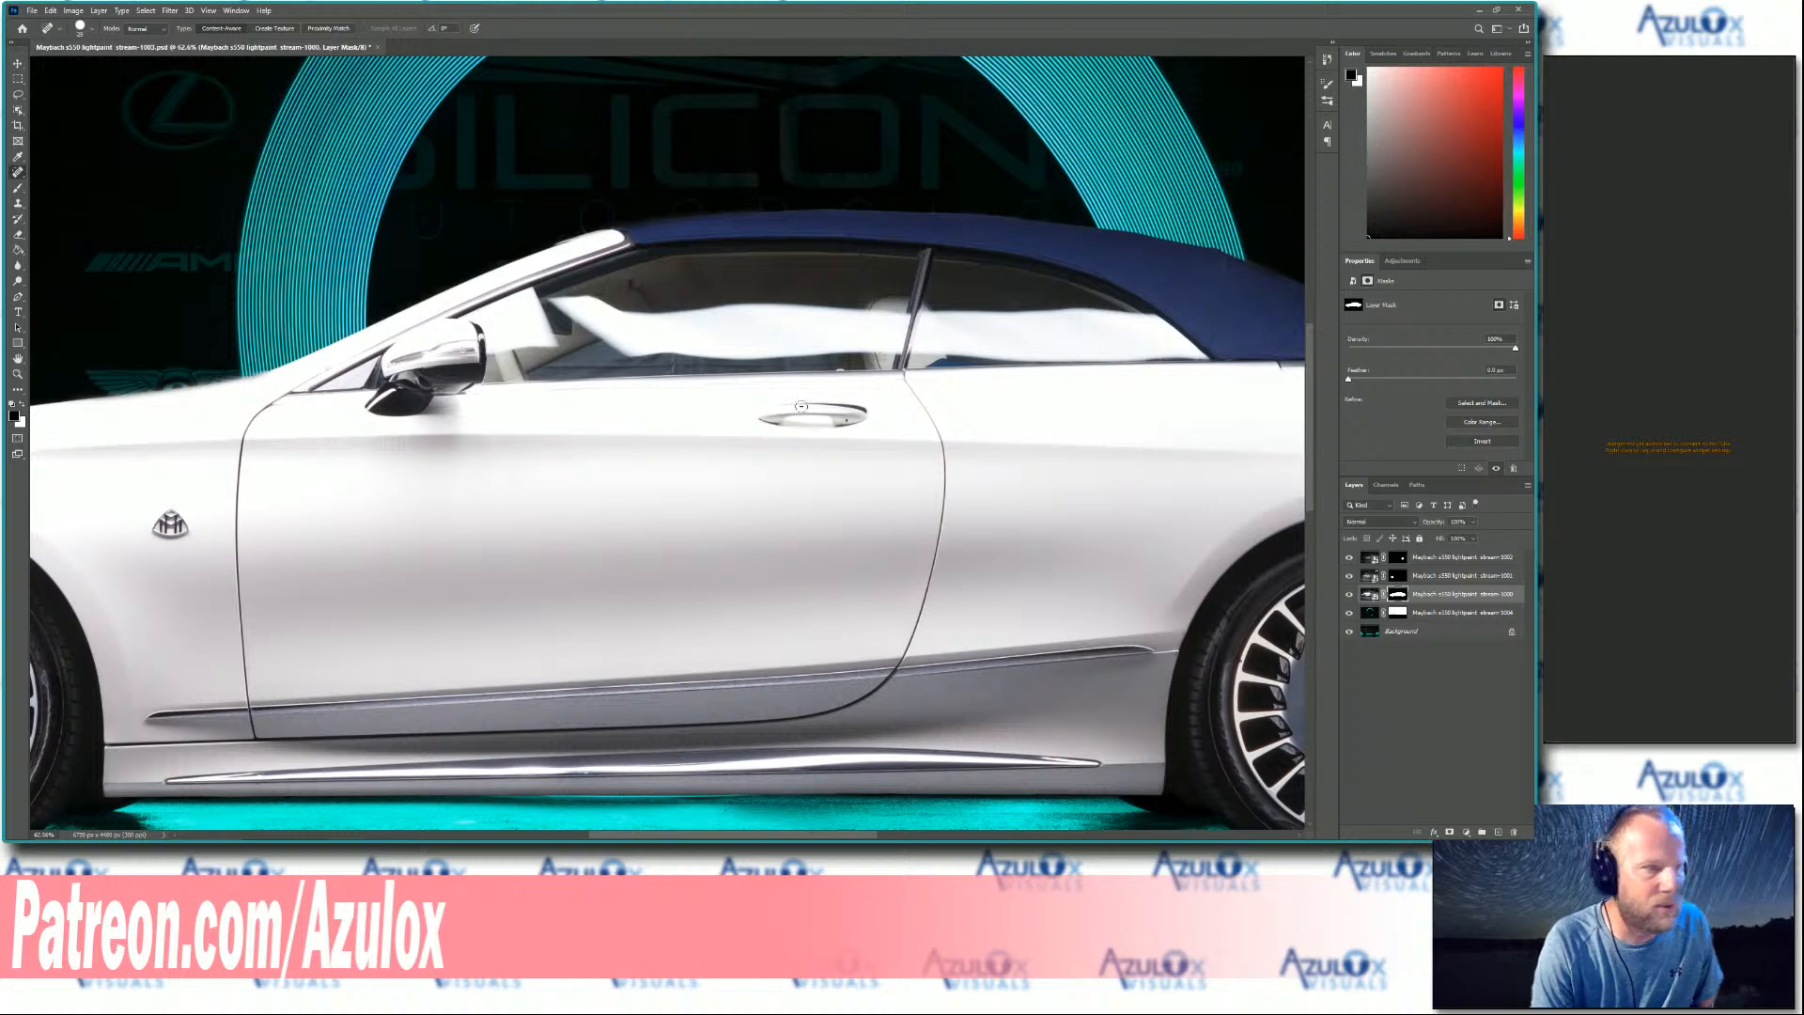
{"action": "left_click", "coordinate": [17, 186]}
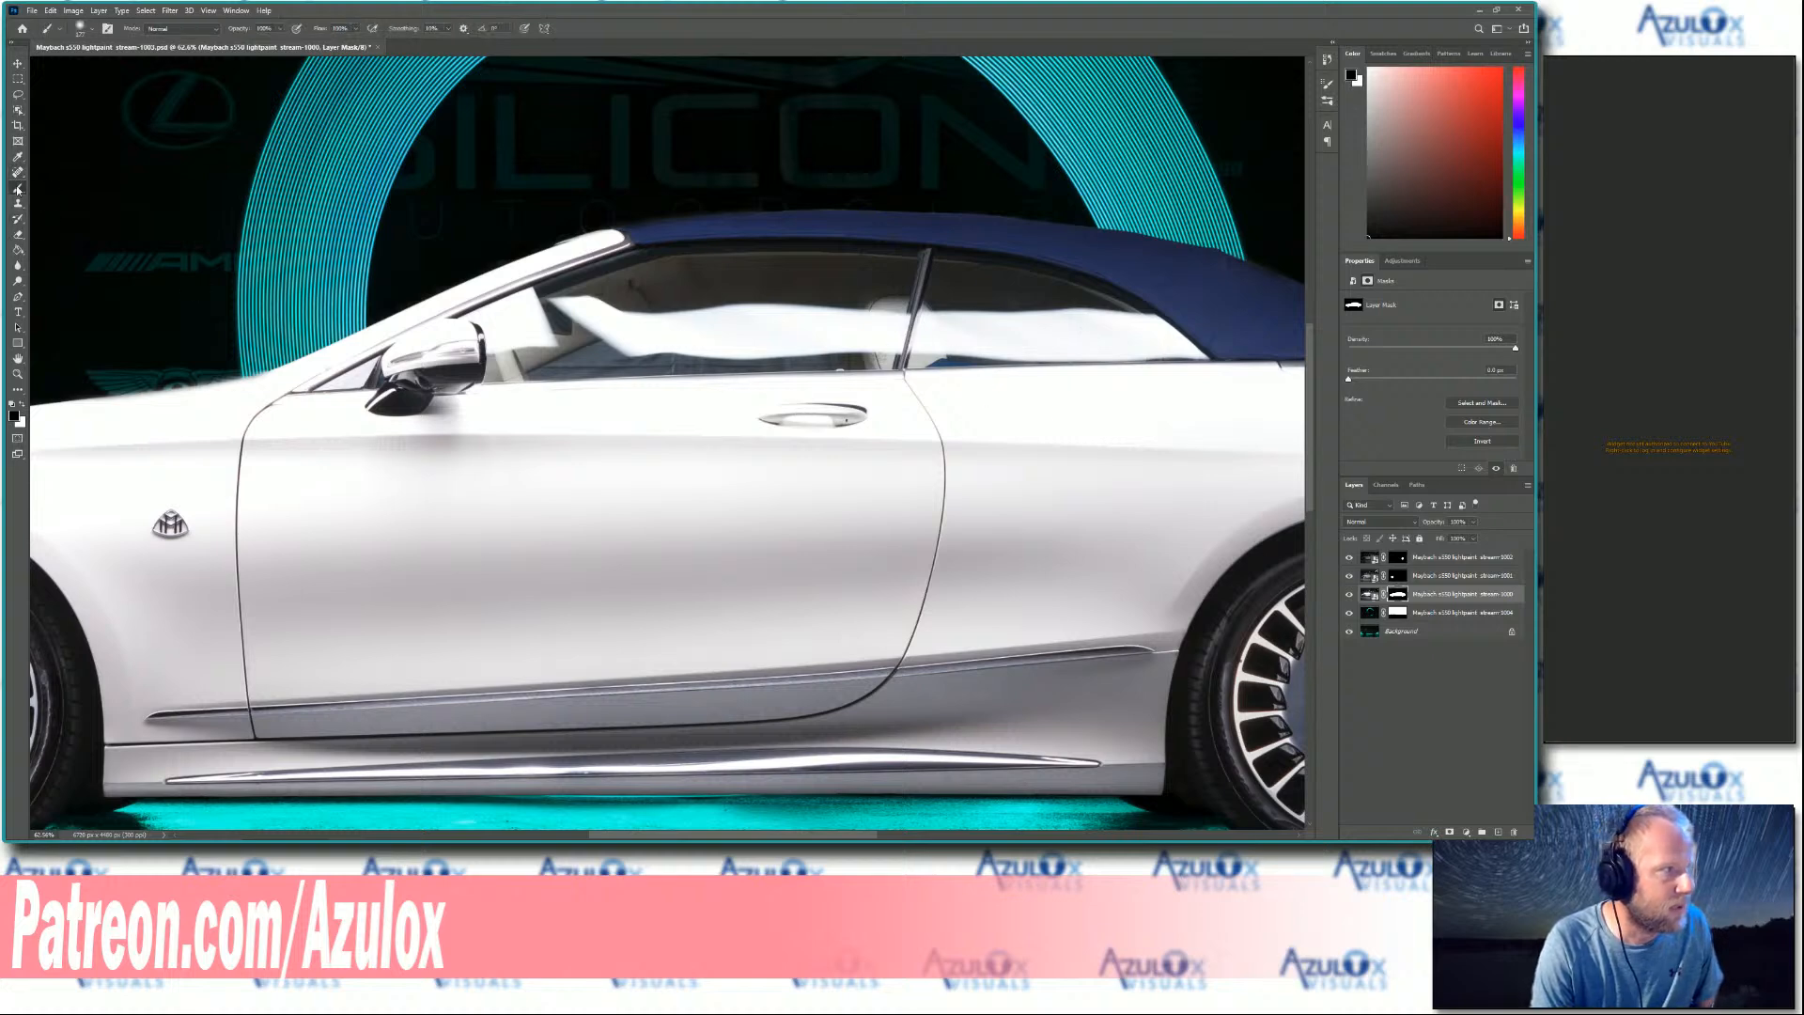
{"action": "right_click", "coordinate": [701, 379]}
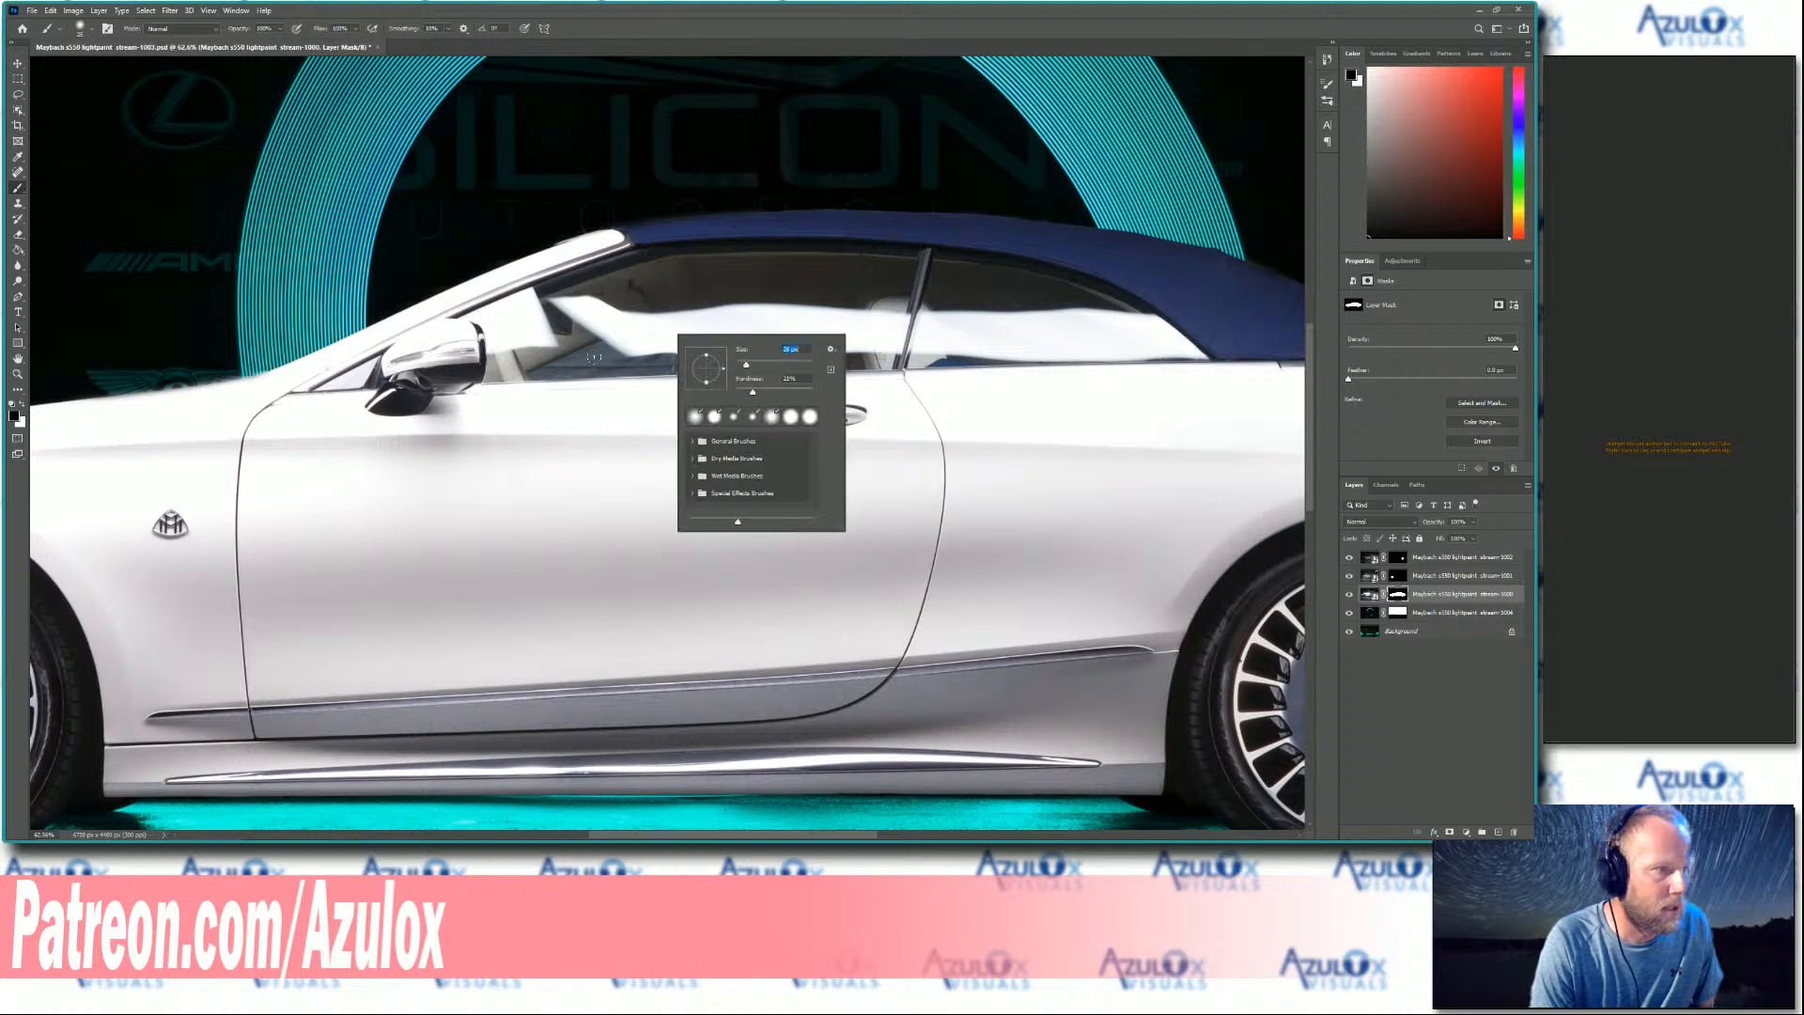
{"action": "key", "text": "Return"}
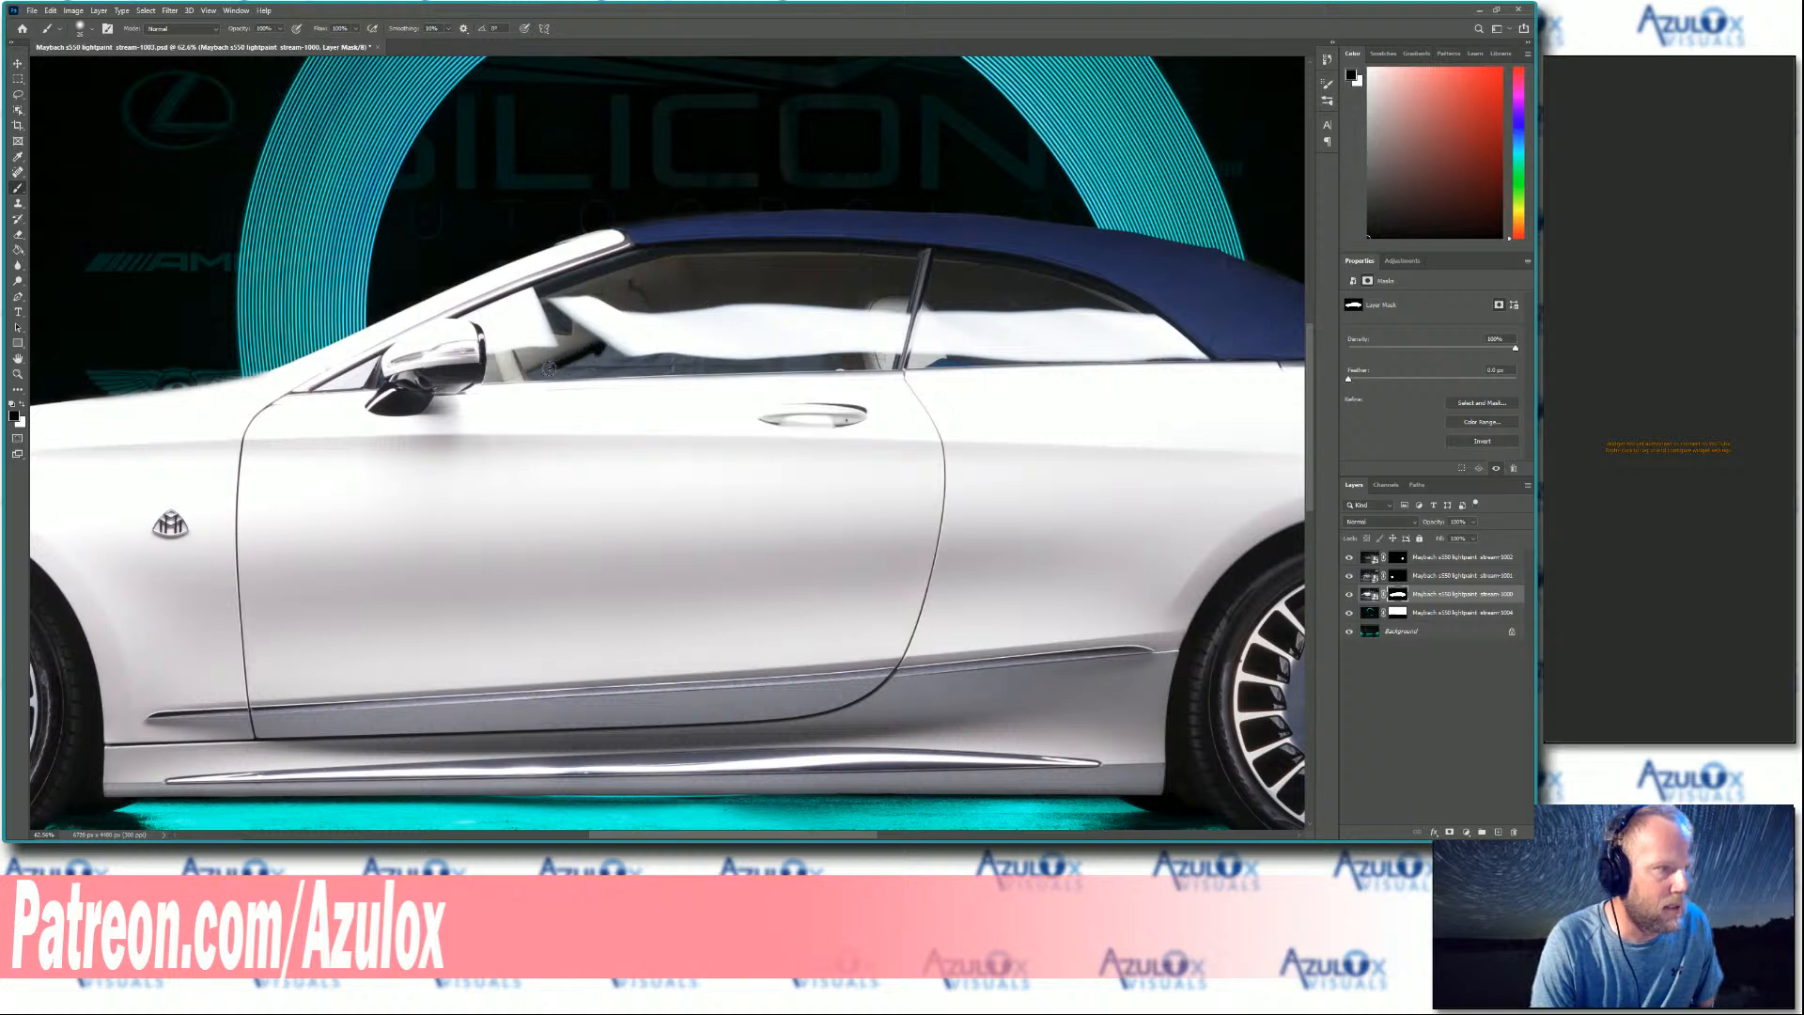
{"action": "left_click_drag", "start_coordinate": [549, 367], "coordinate": [633, 364]}
{"action": "mouse_move", "coordinate": [754, 367]}
{"action": "left_mouse_down"}
{"action": "mouse_move", "coordinate": [862, 361]}
{"action": "mouse_move", "coordinate": [624, 365]}
{"action": "mouse_move", "coordinate": [691, 360]}
{"action": "mouse_move", "coordinate": [603, 348]}
{"action": "mouse_move", "coordinate": [630, 360]}
{"action": "mouse_move", "coordinate": [530, 374]}
{"action": "mouse_move", "coordinate": [871, 366]}
{"action": "left_mouse_up"}
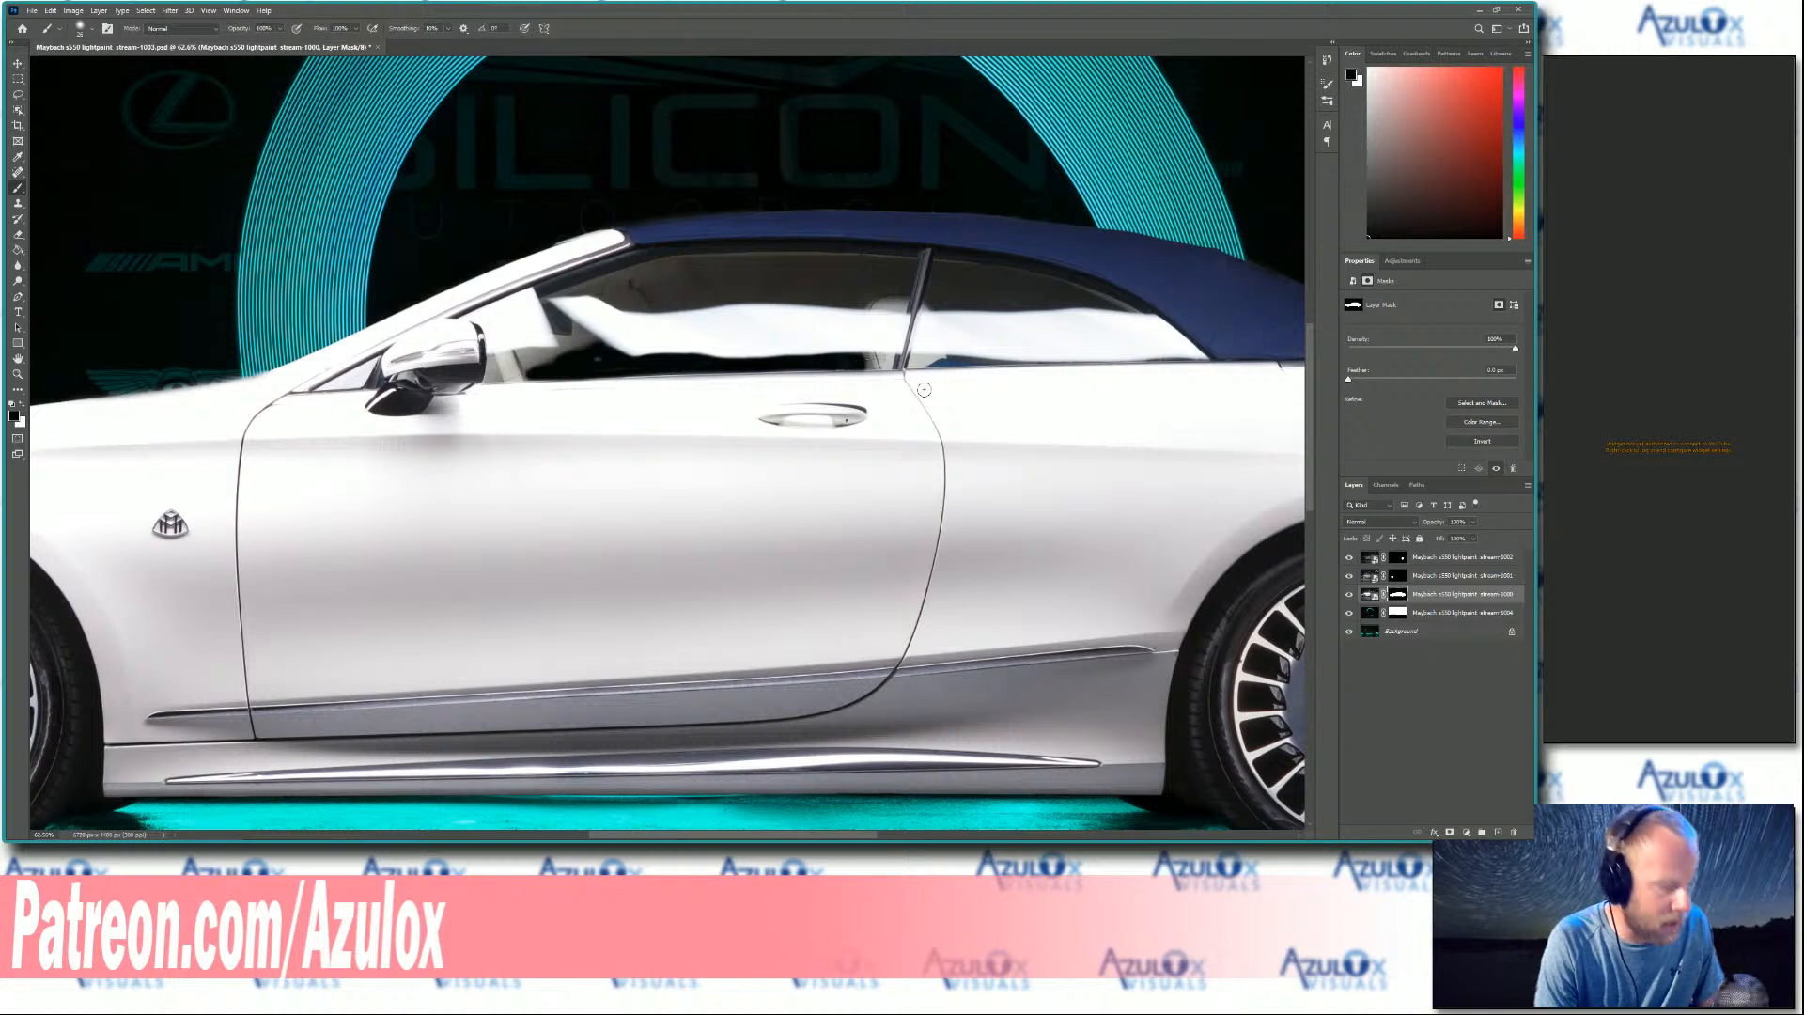
- Refine the mask along the door window's lower edge and seat area, alternating black and white brush strokes
{"action": "scroll", "coordinate": [902, 395], "scroll_direction": "up", "scroll_amount": 3}
{"action": "key", "text": "x"}
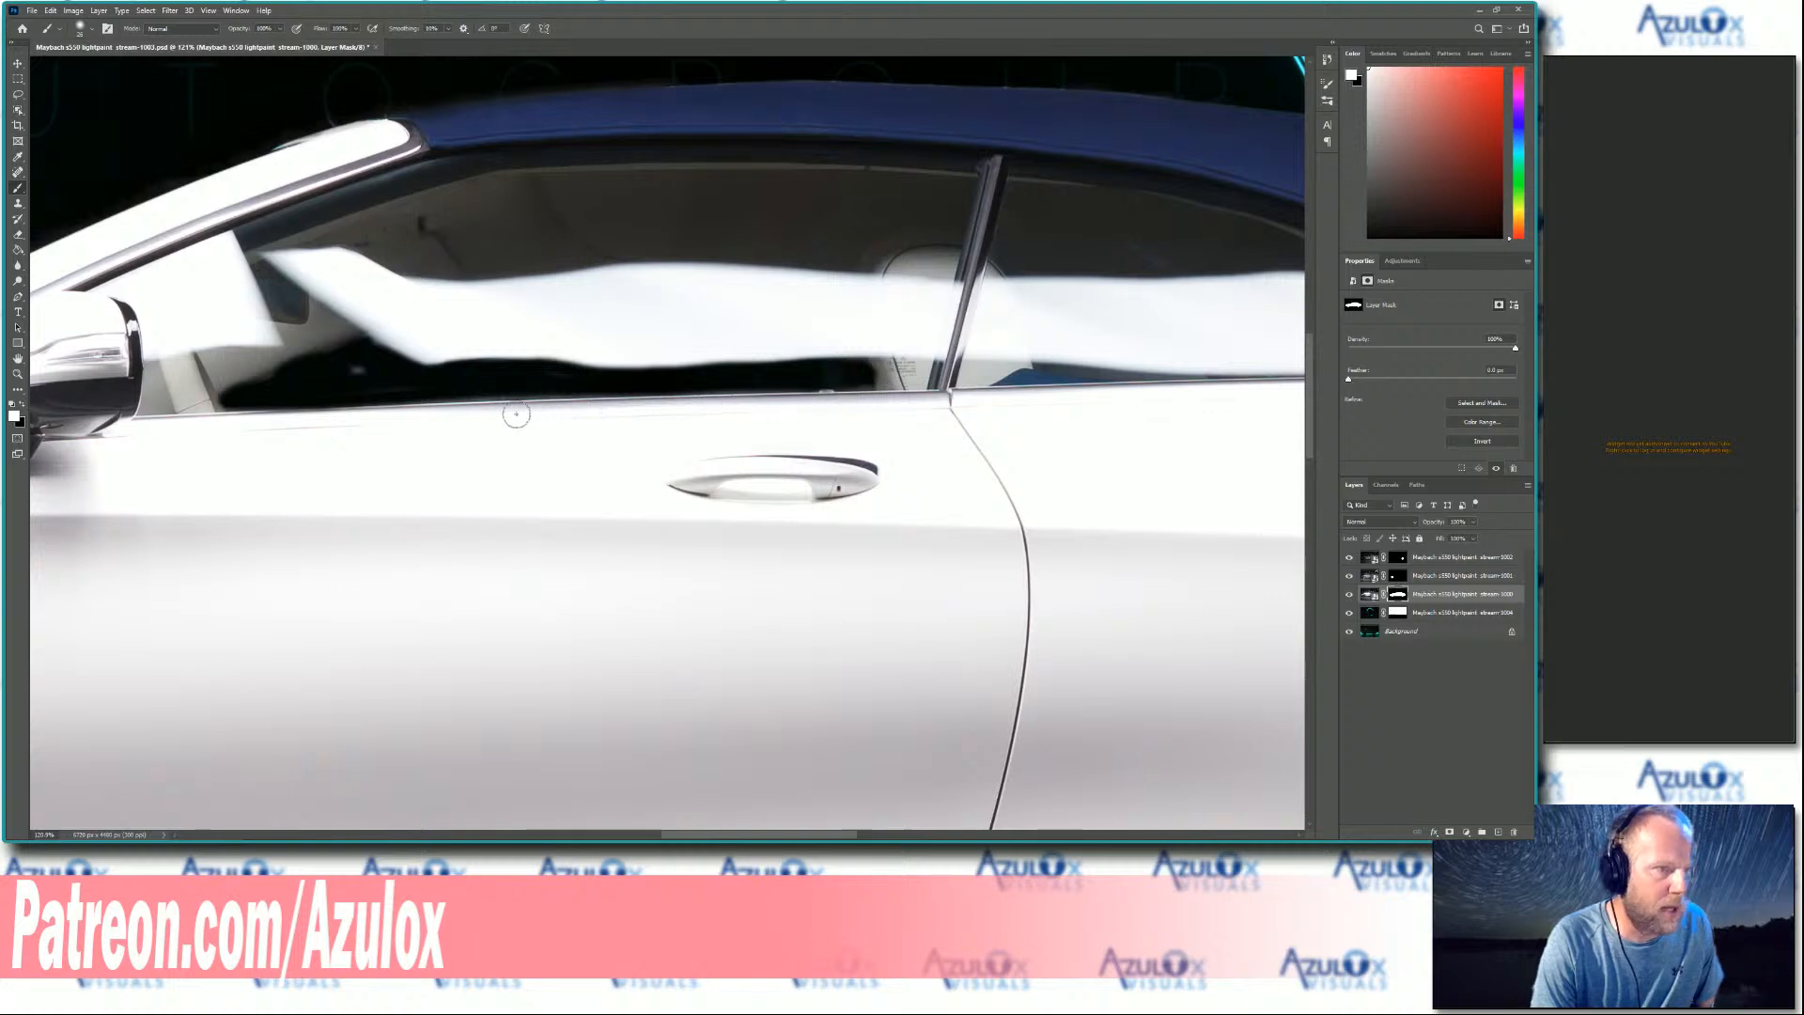
{"action": "key", "text": "x"}
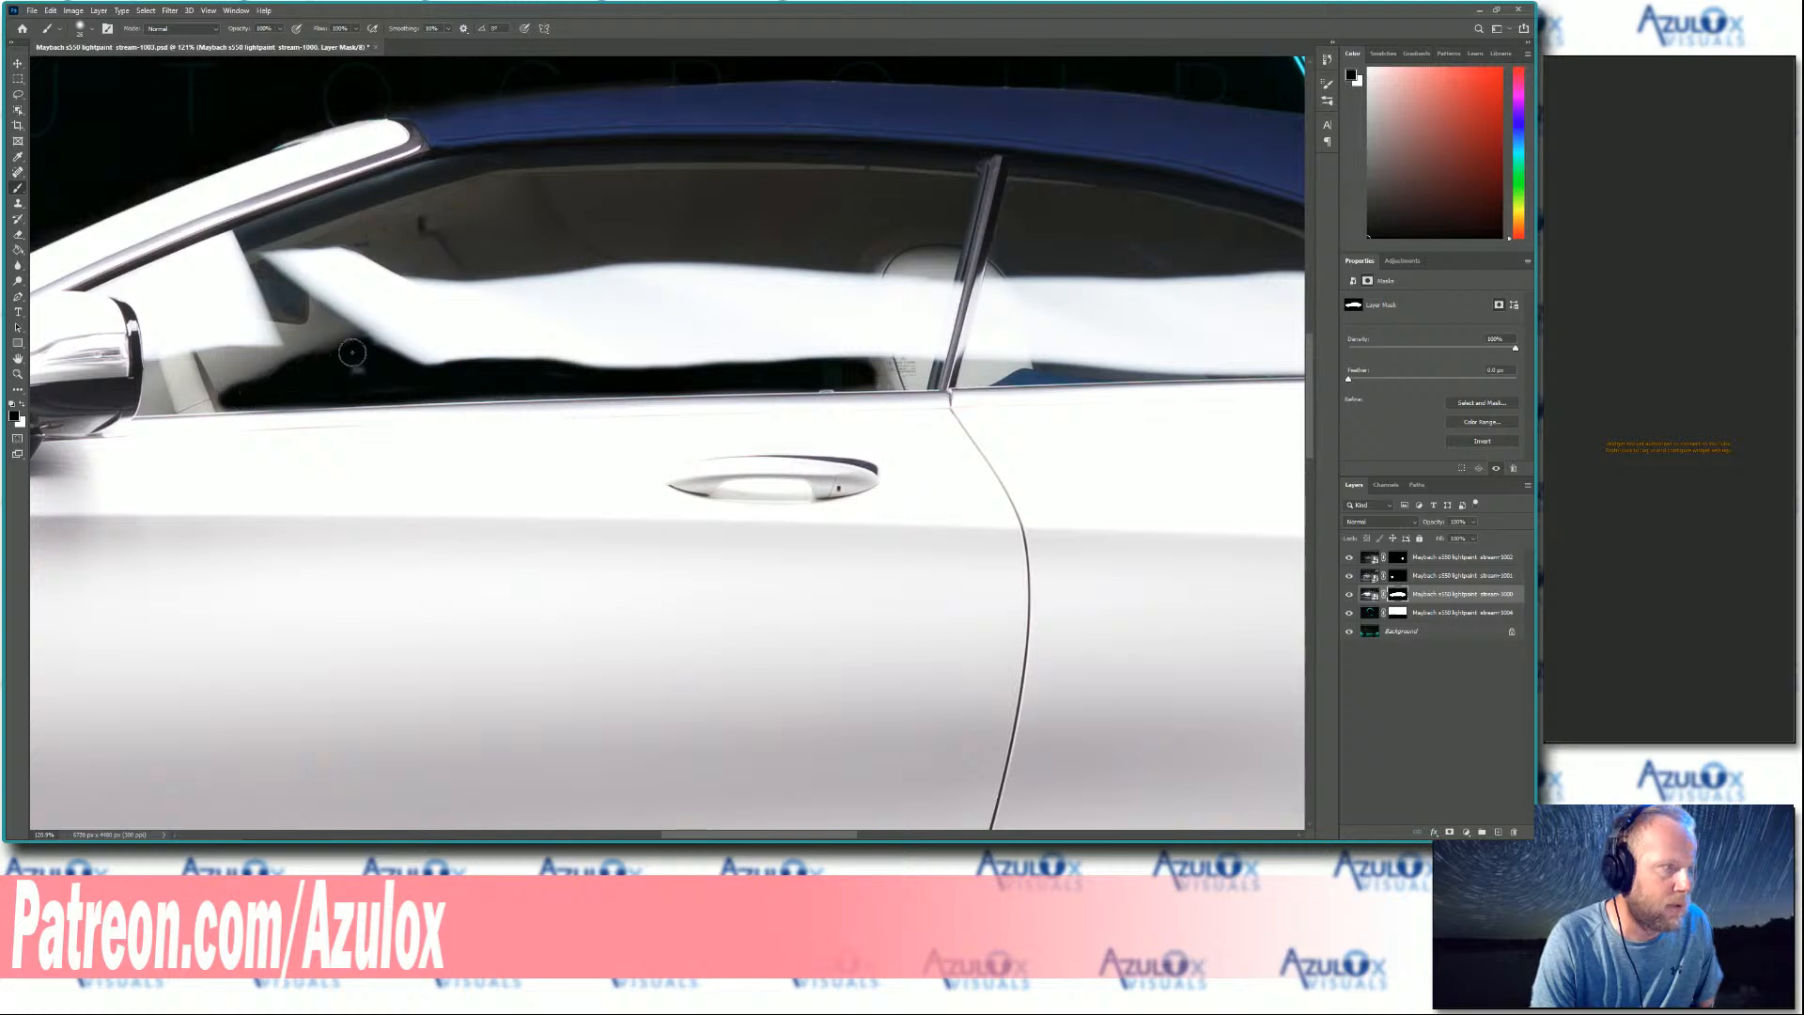
{"action": "key", "text": "x"}
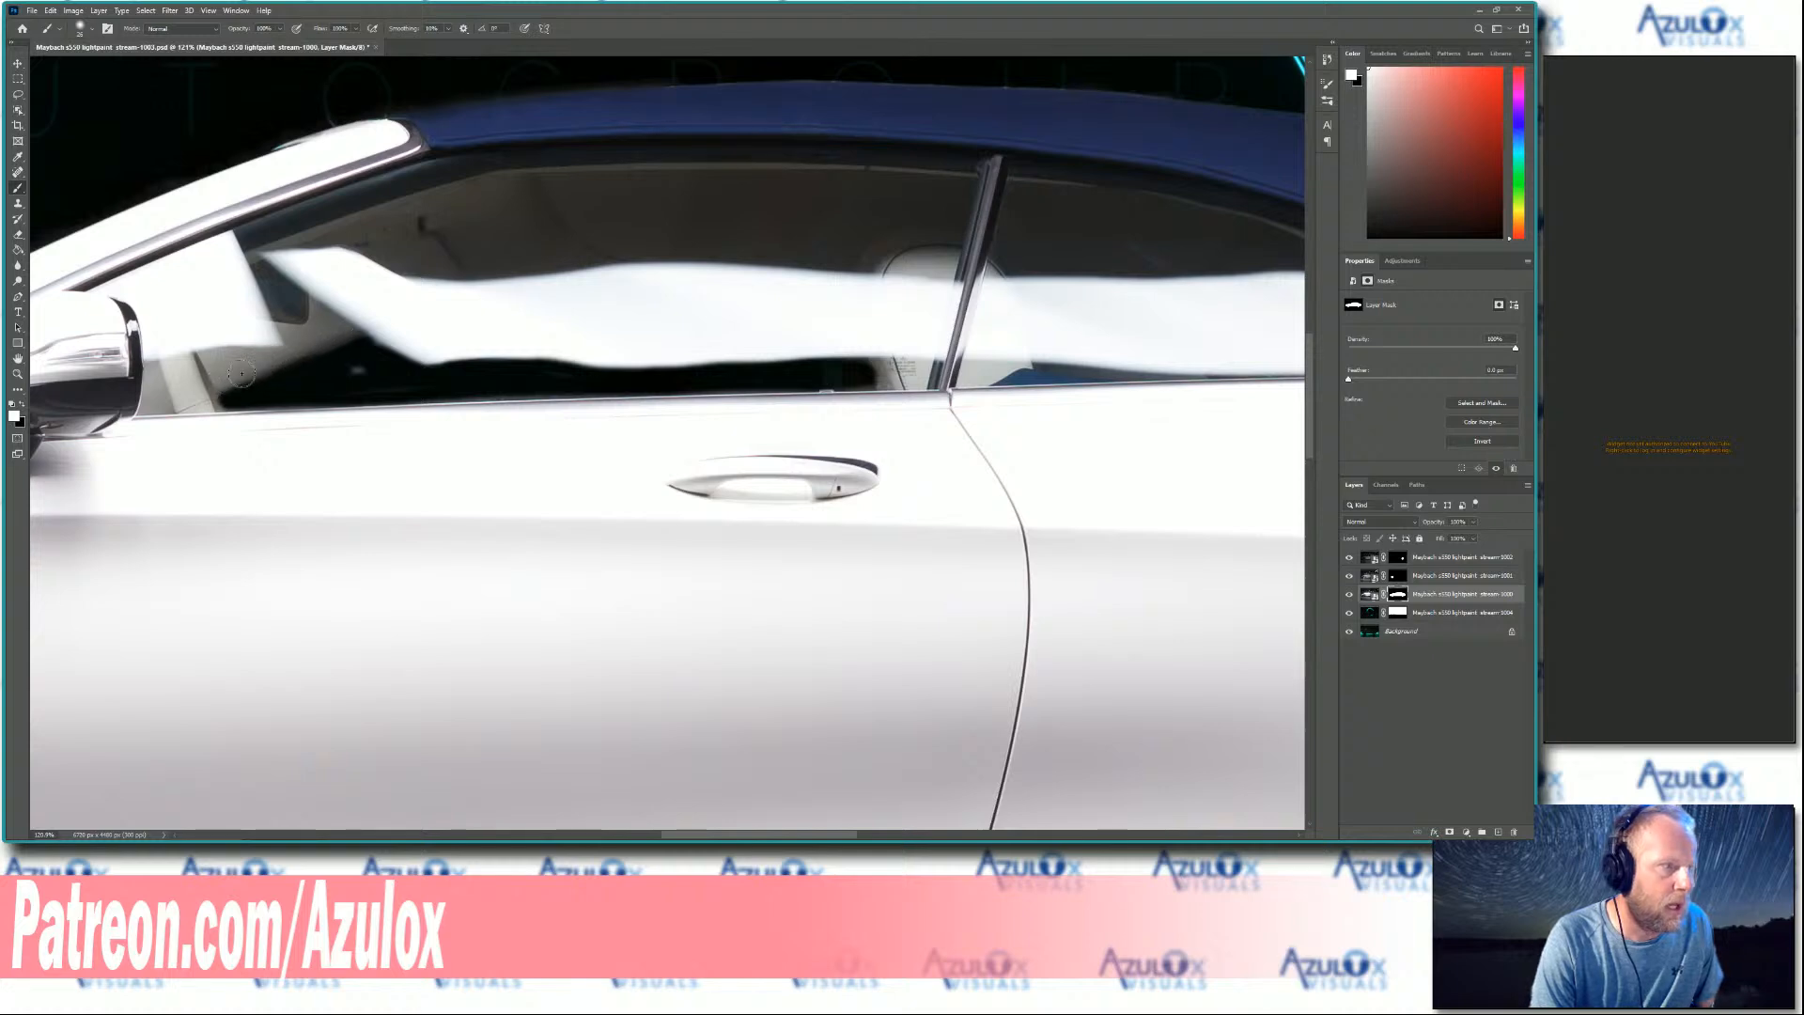
{"action": "key", "text": "x"}
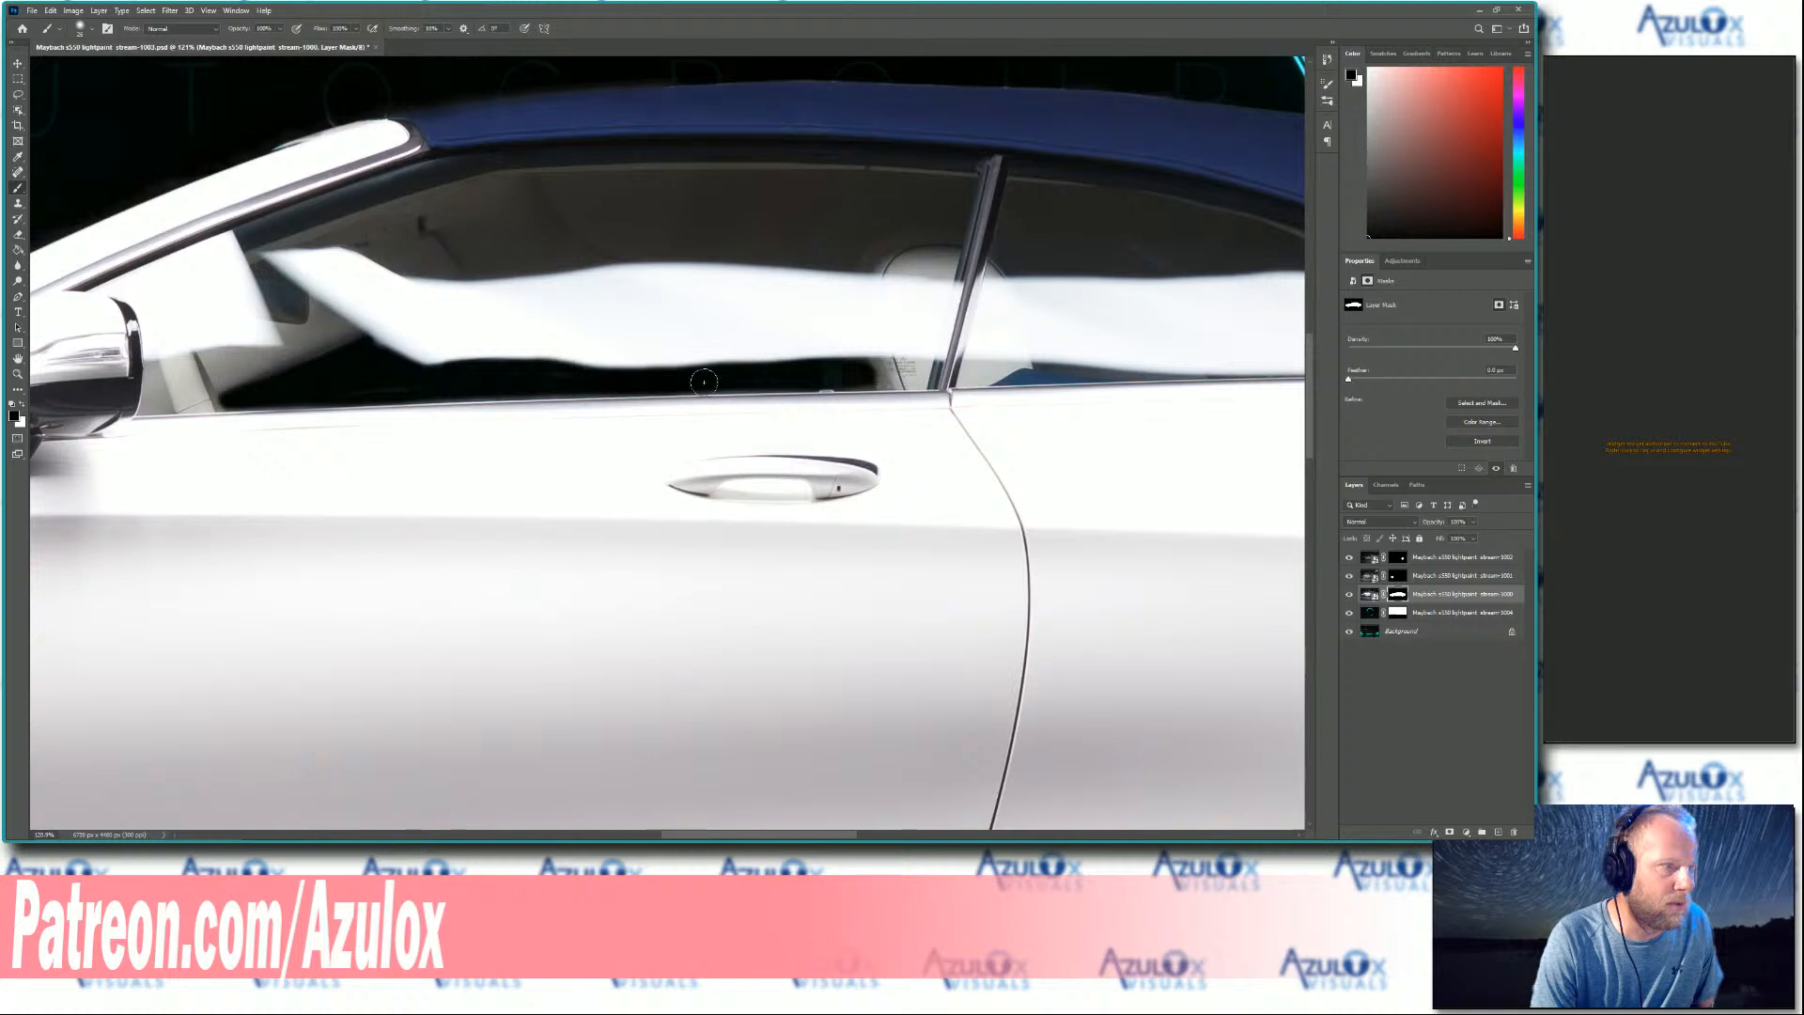
{"action": "key", "text": "x"}
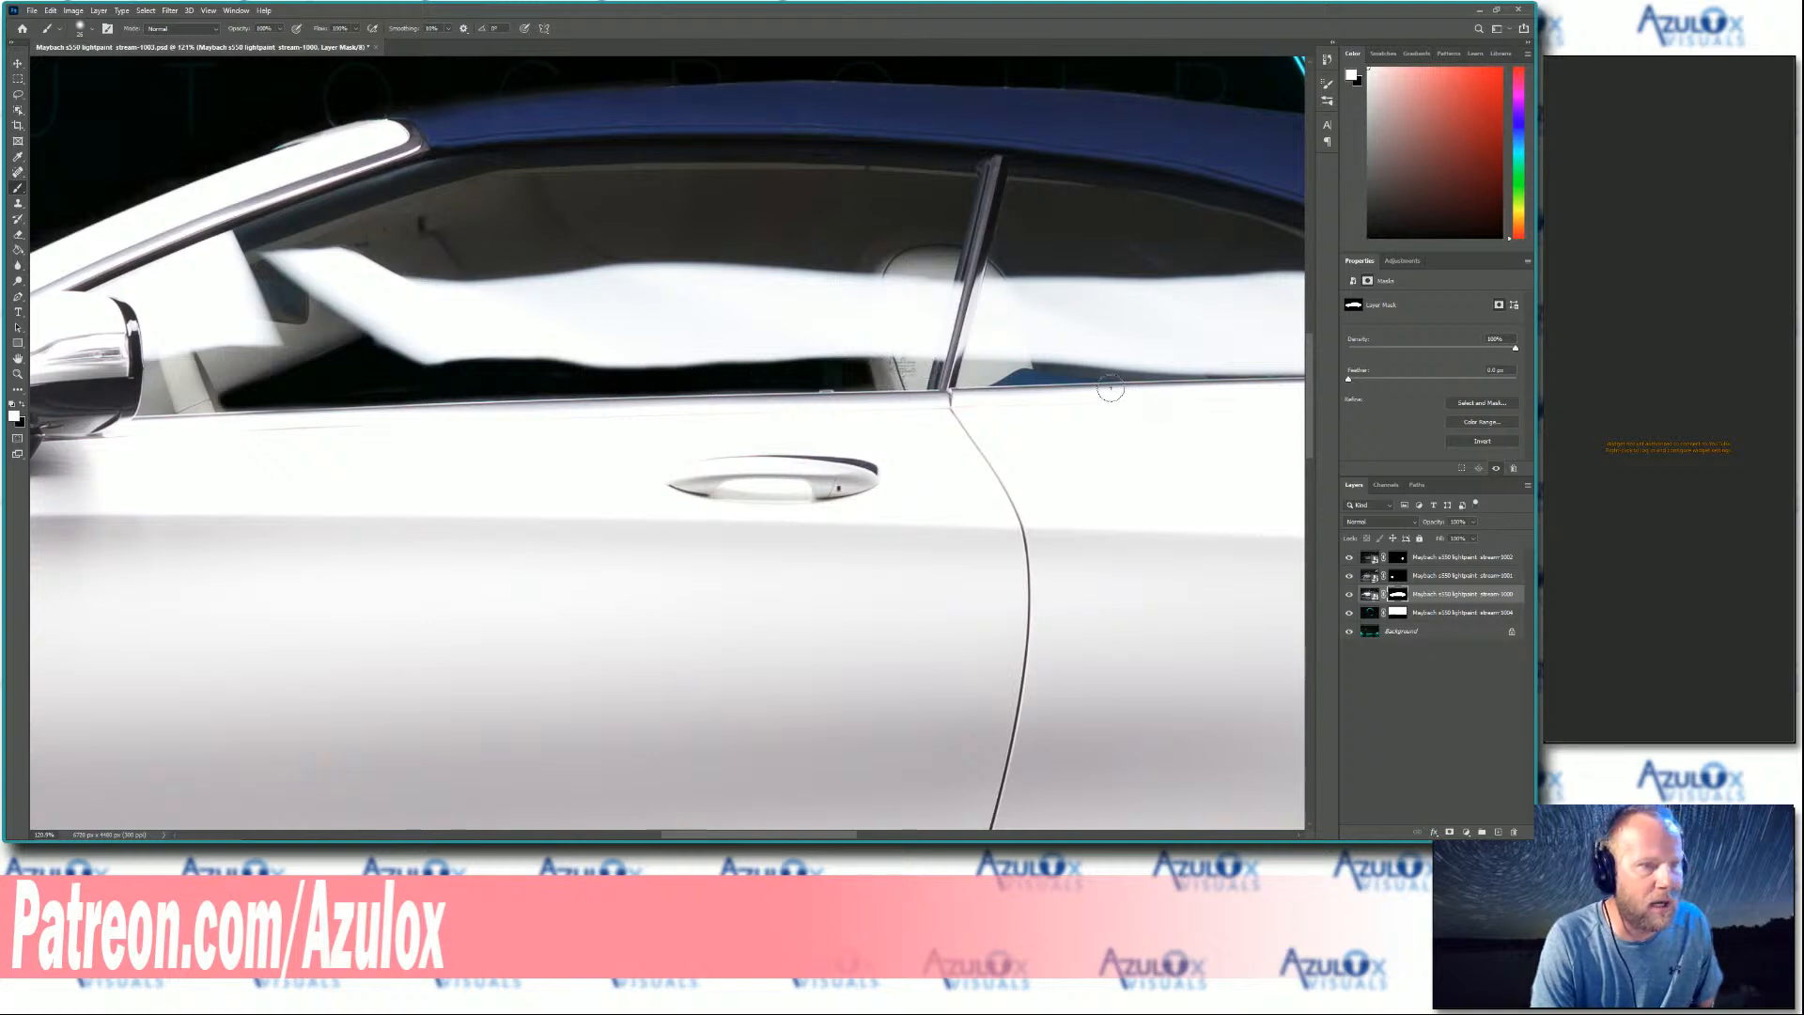
- Clean up the mask in the door window's front lower corner behind the mirror, alternating white and black with a smaller brush
{"action": "scroll", "coordinate": [986, 383], "scroll_direction": "down", "scroll_amount": 4}
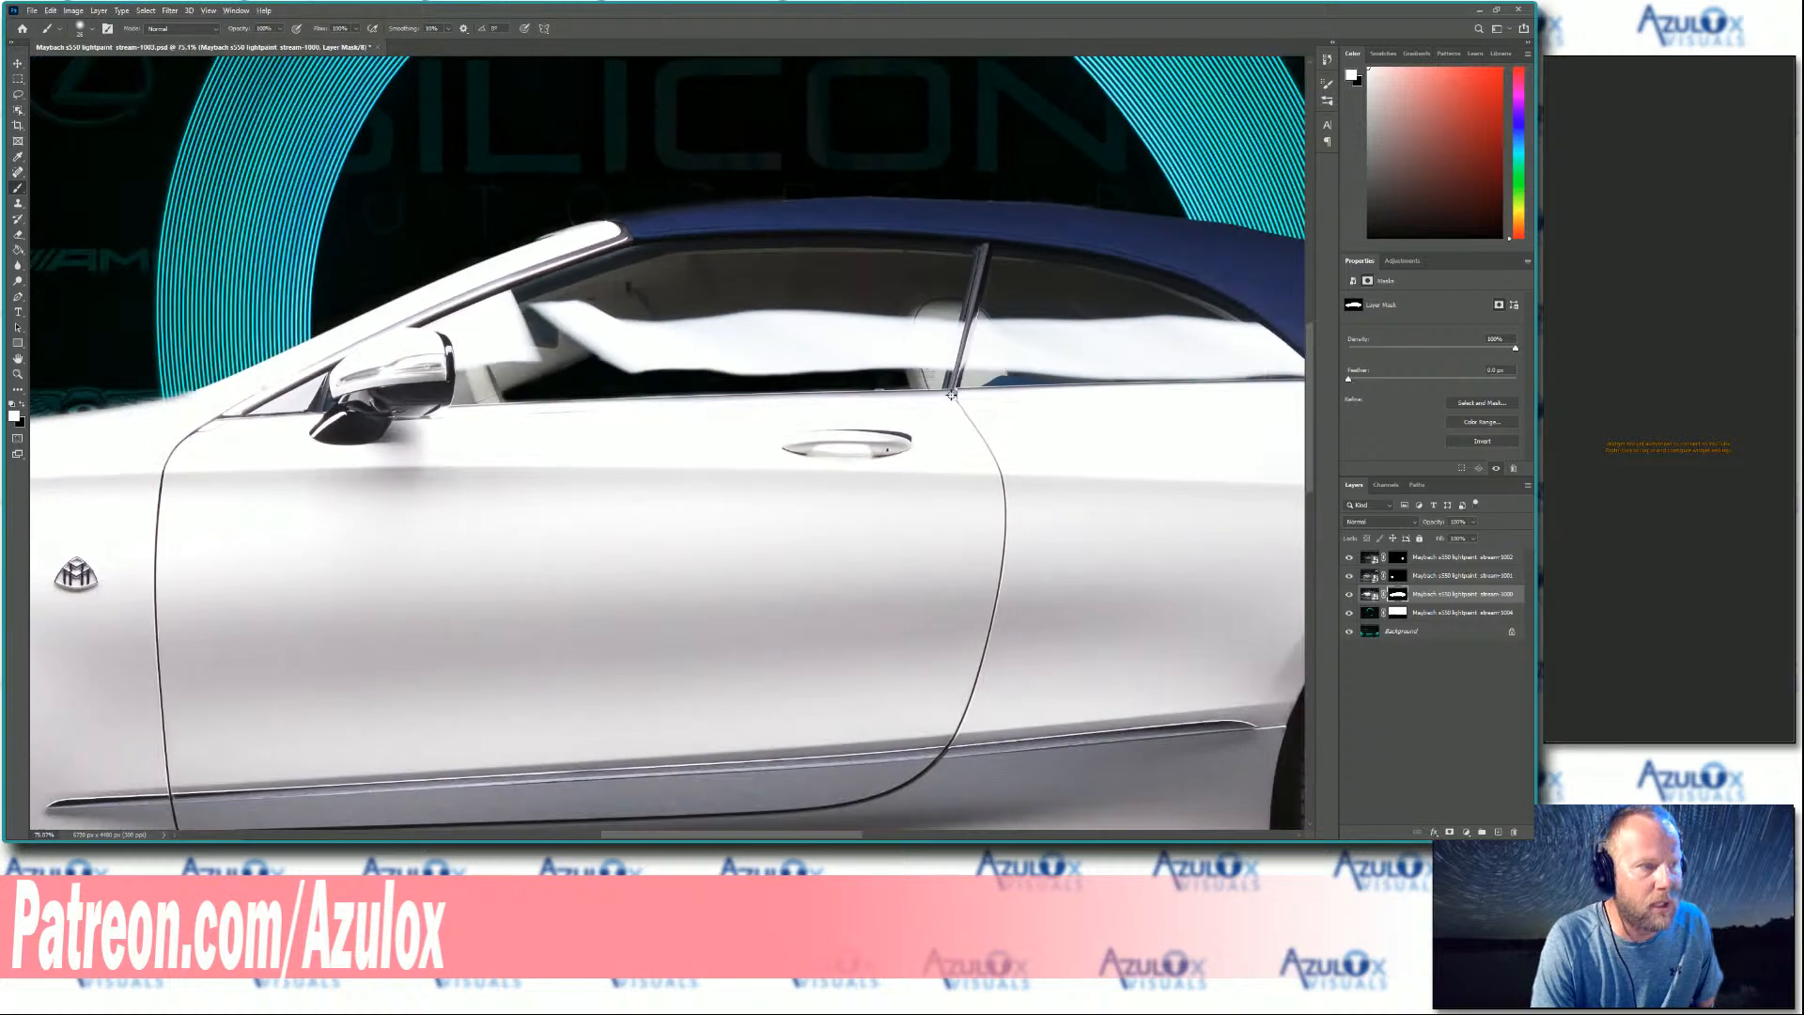
{"action": "scroll", "coordinate": [672, 386], "scroll_direction": "up", "scroll_amount": 2}
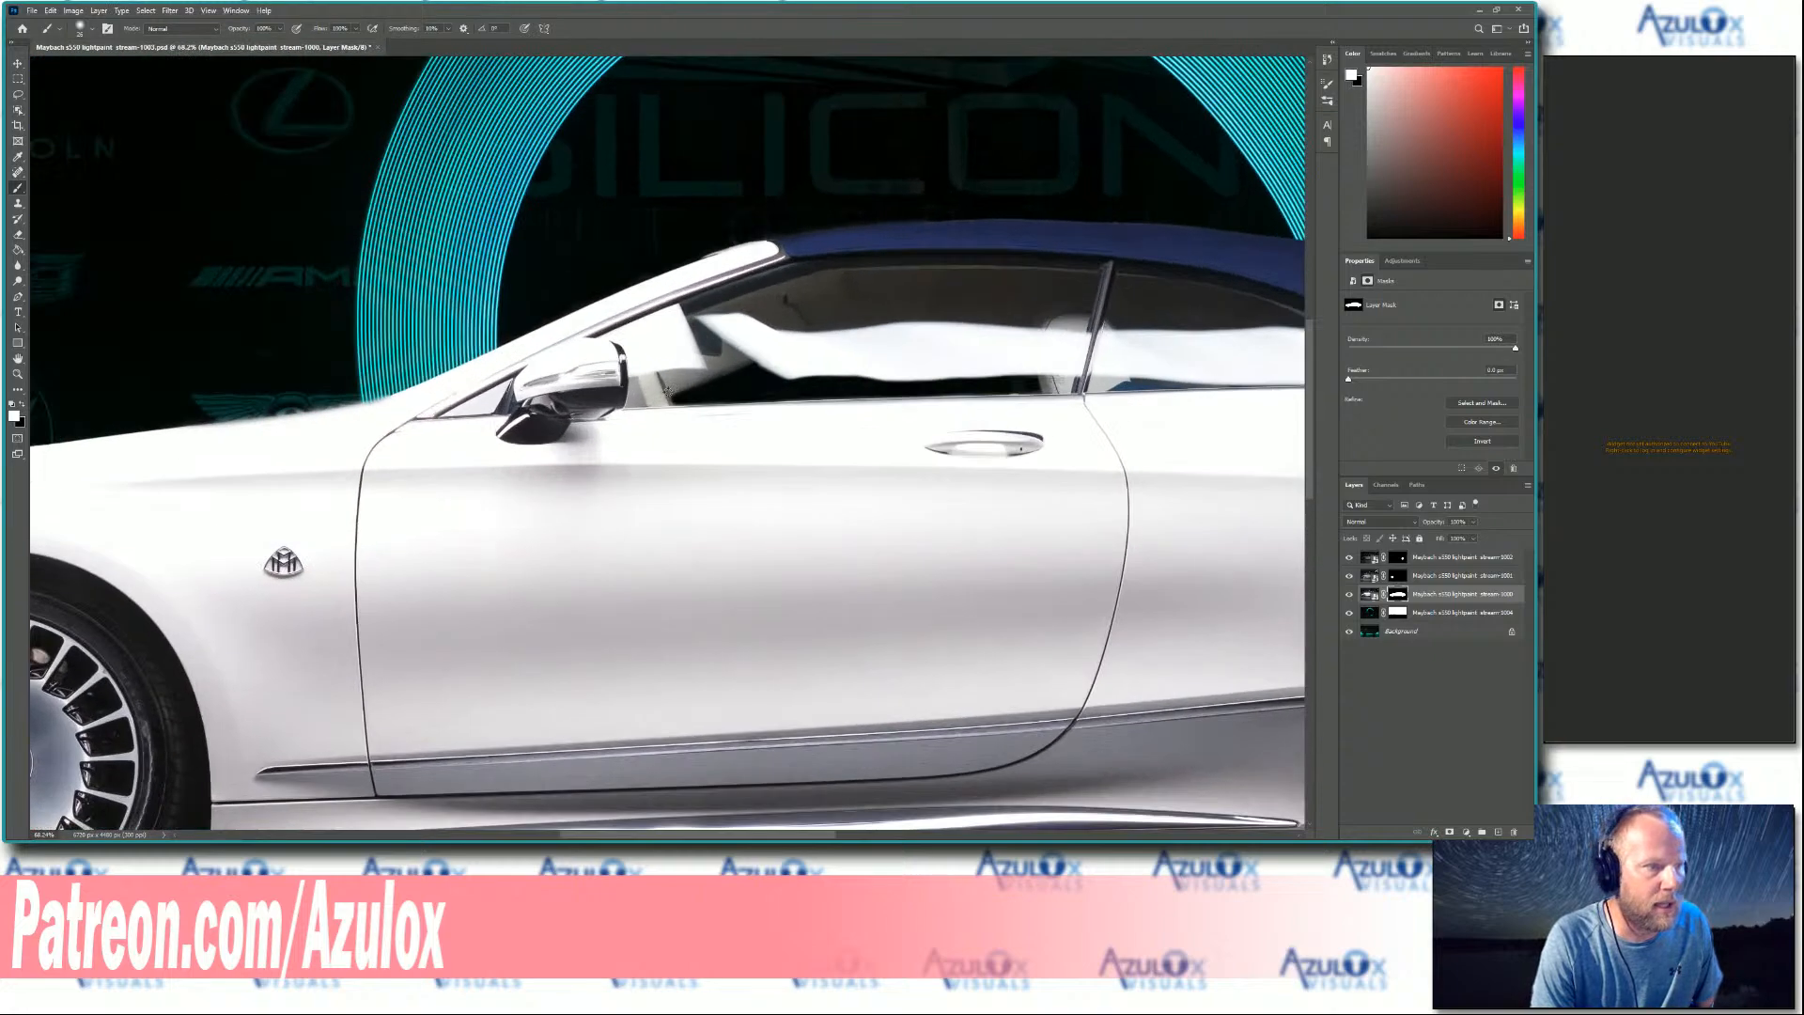
{"action": "scroll", "coordinate": [668, 390], "scroll_direction": "up", "scroll_amount": 3}
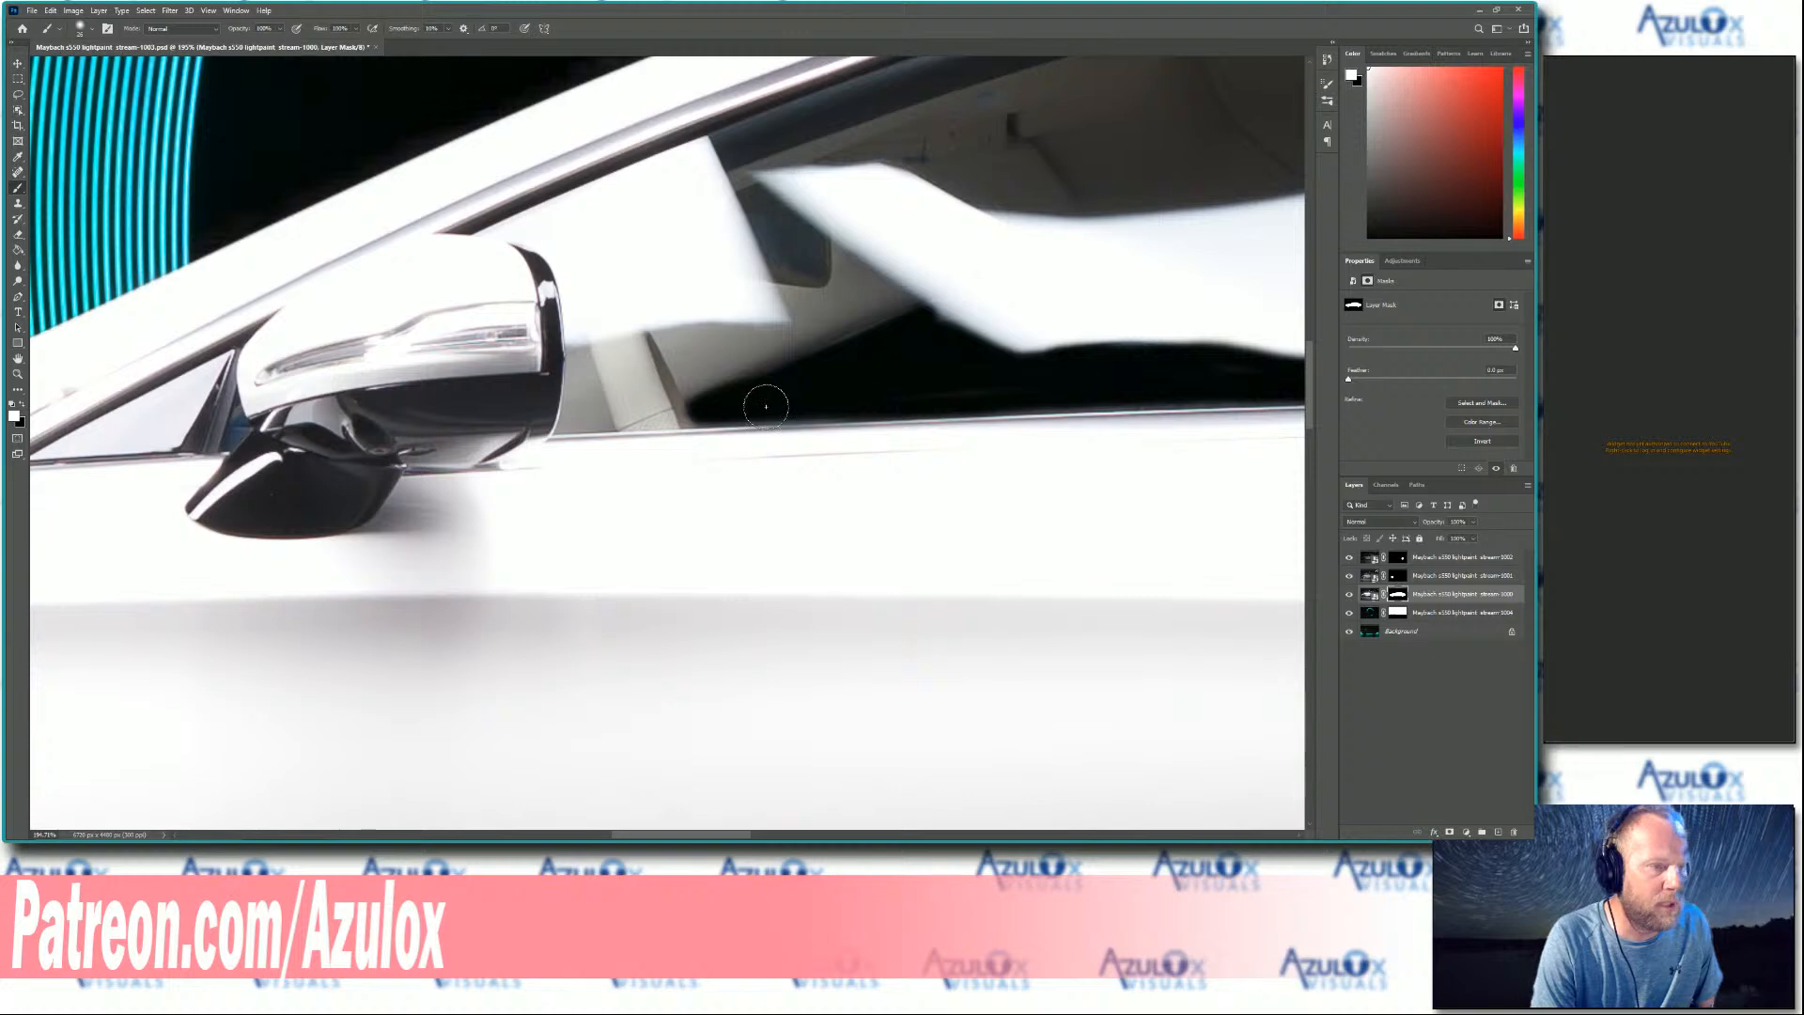
{"action": "right_click", "coordinate": [766, 406]}
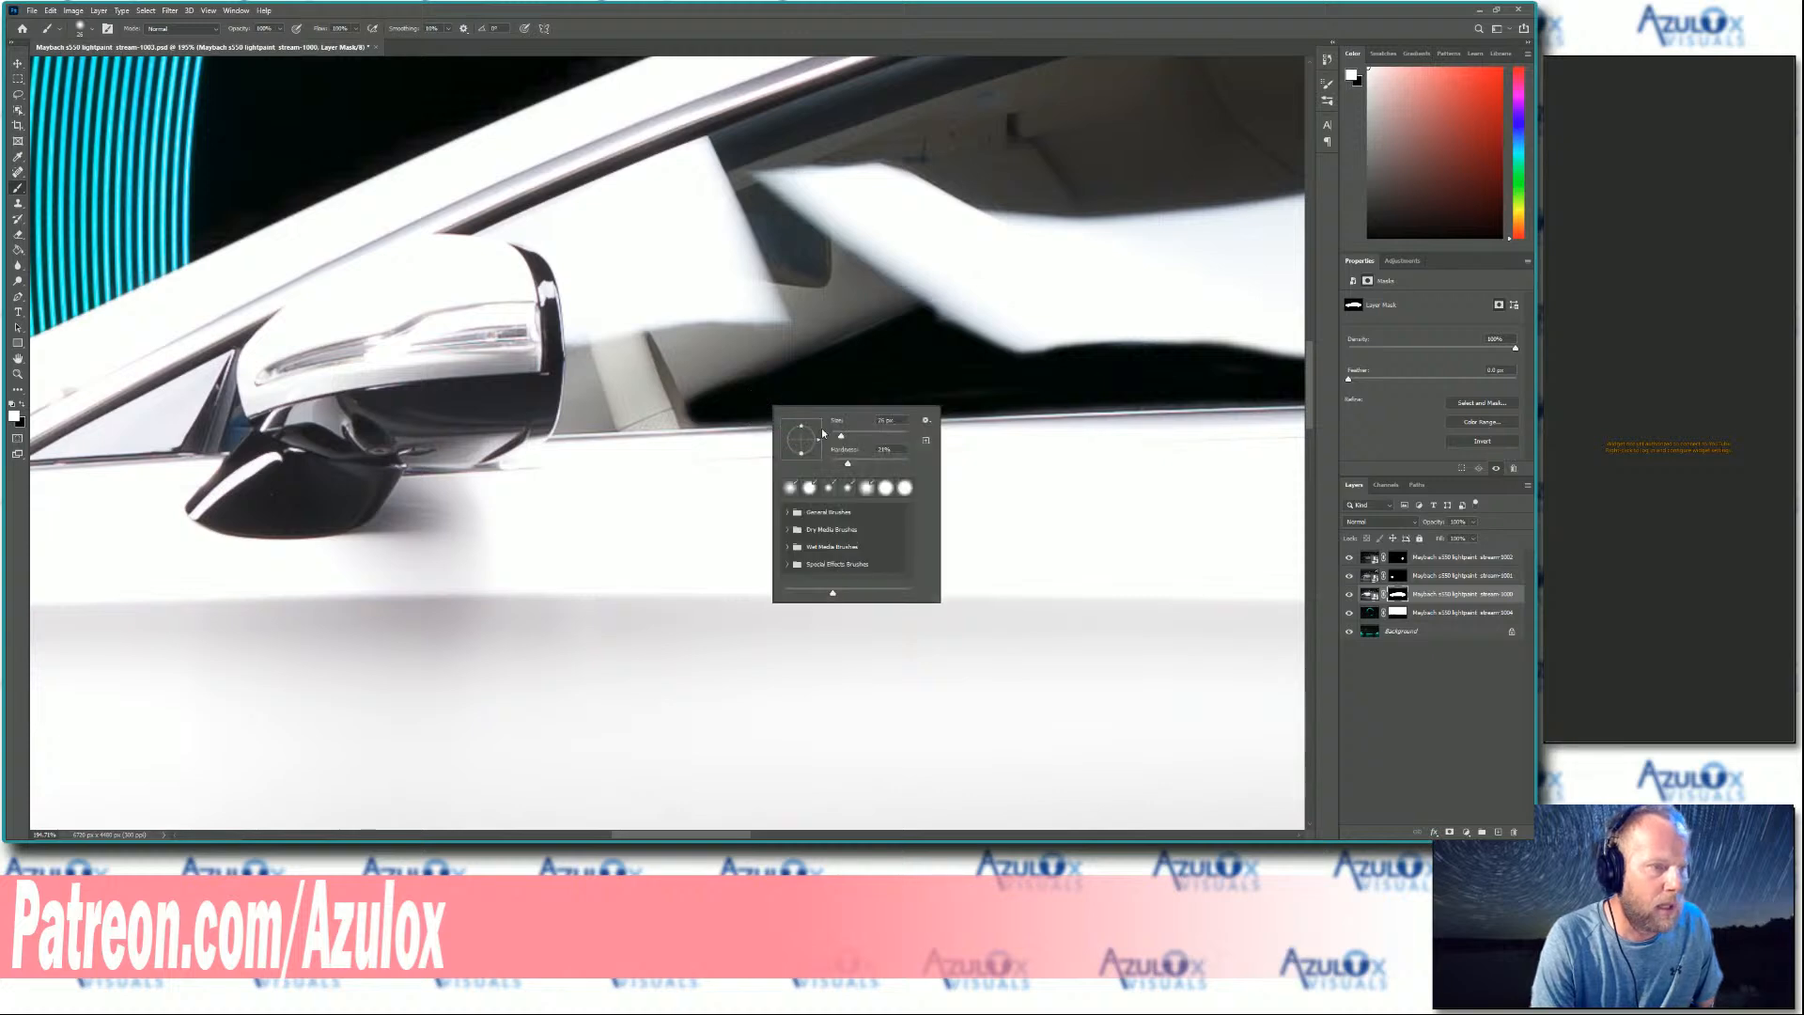
{"action": "left_click", "coordinate": [759, 411]}
{"action": "key", "text": "x"}
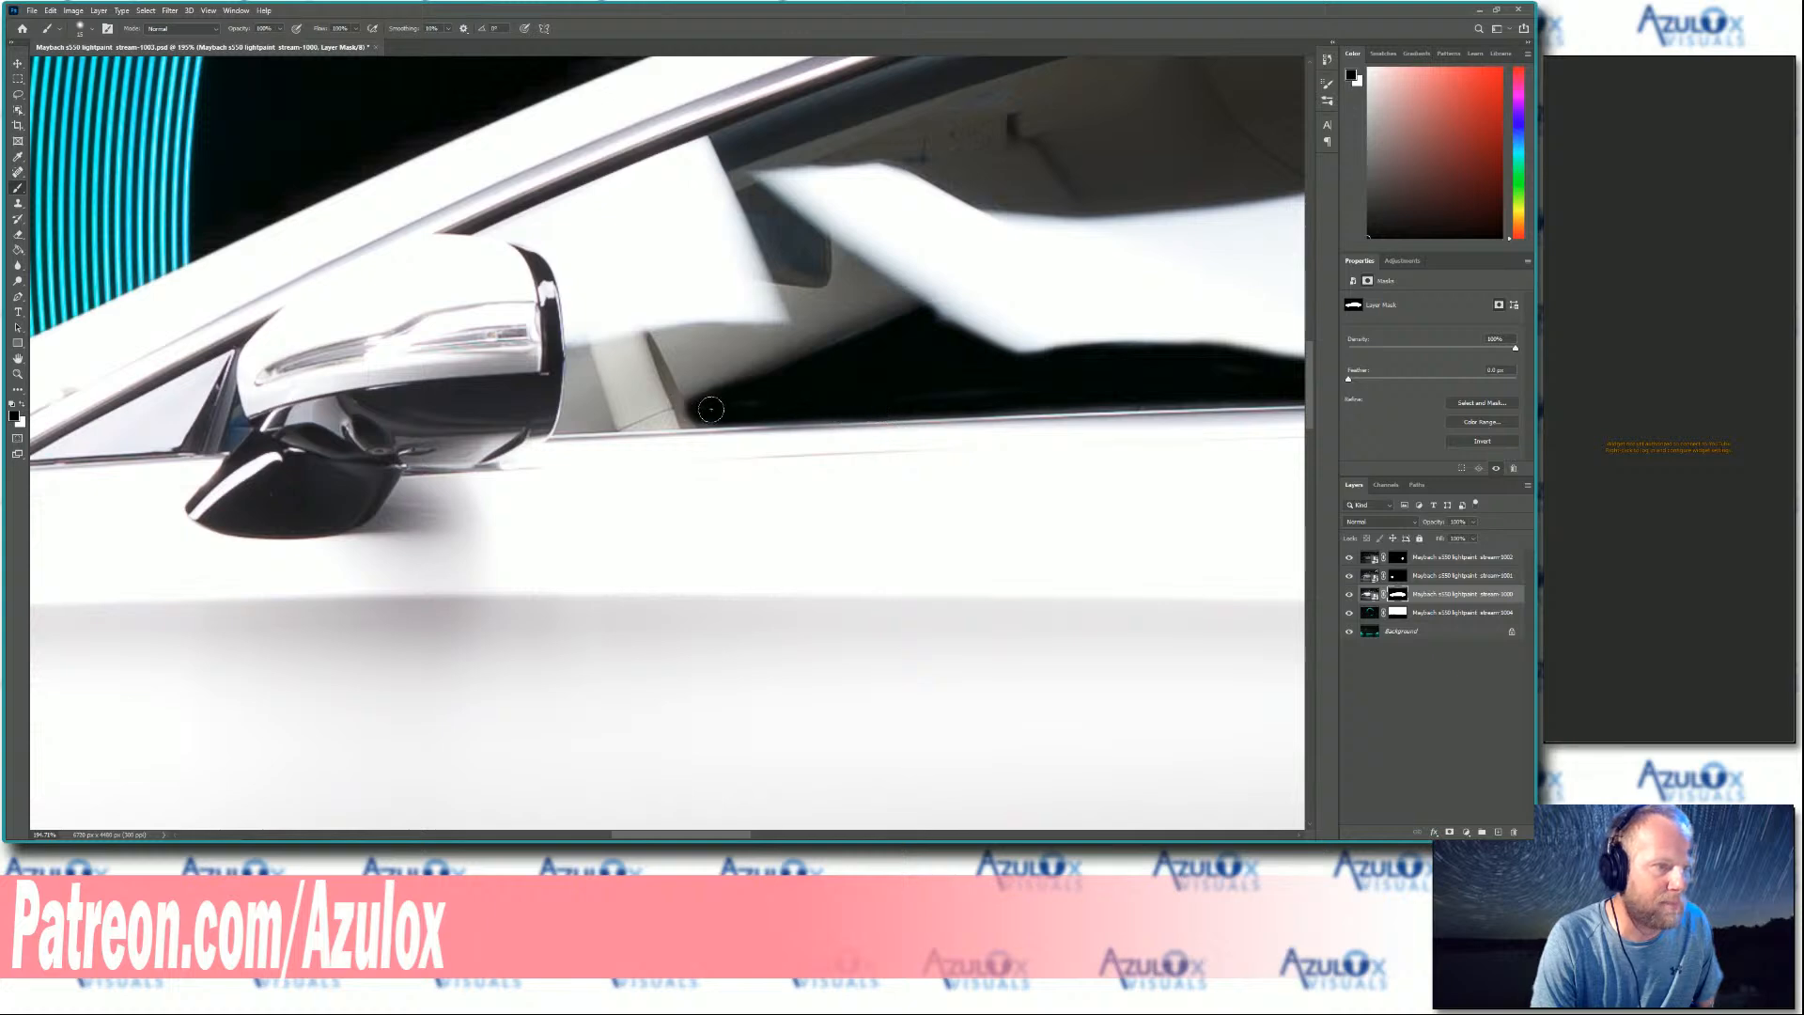
{"action": "key", "text": "x"}
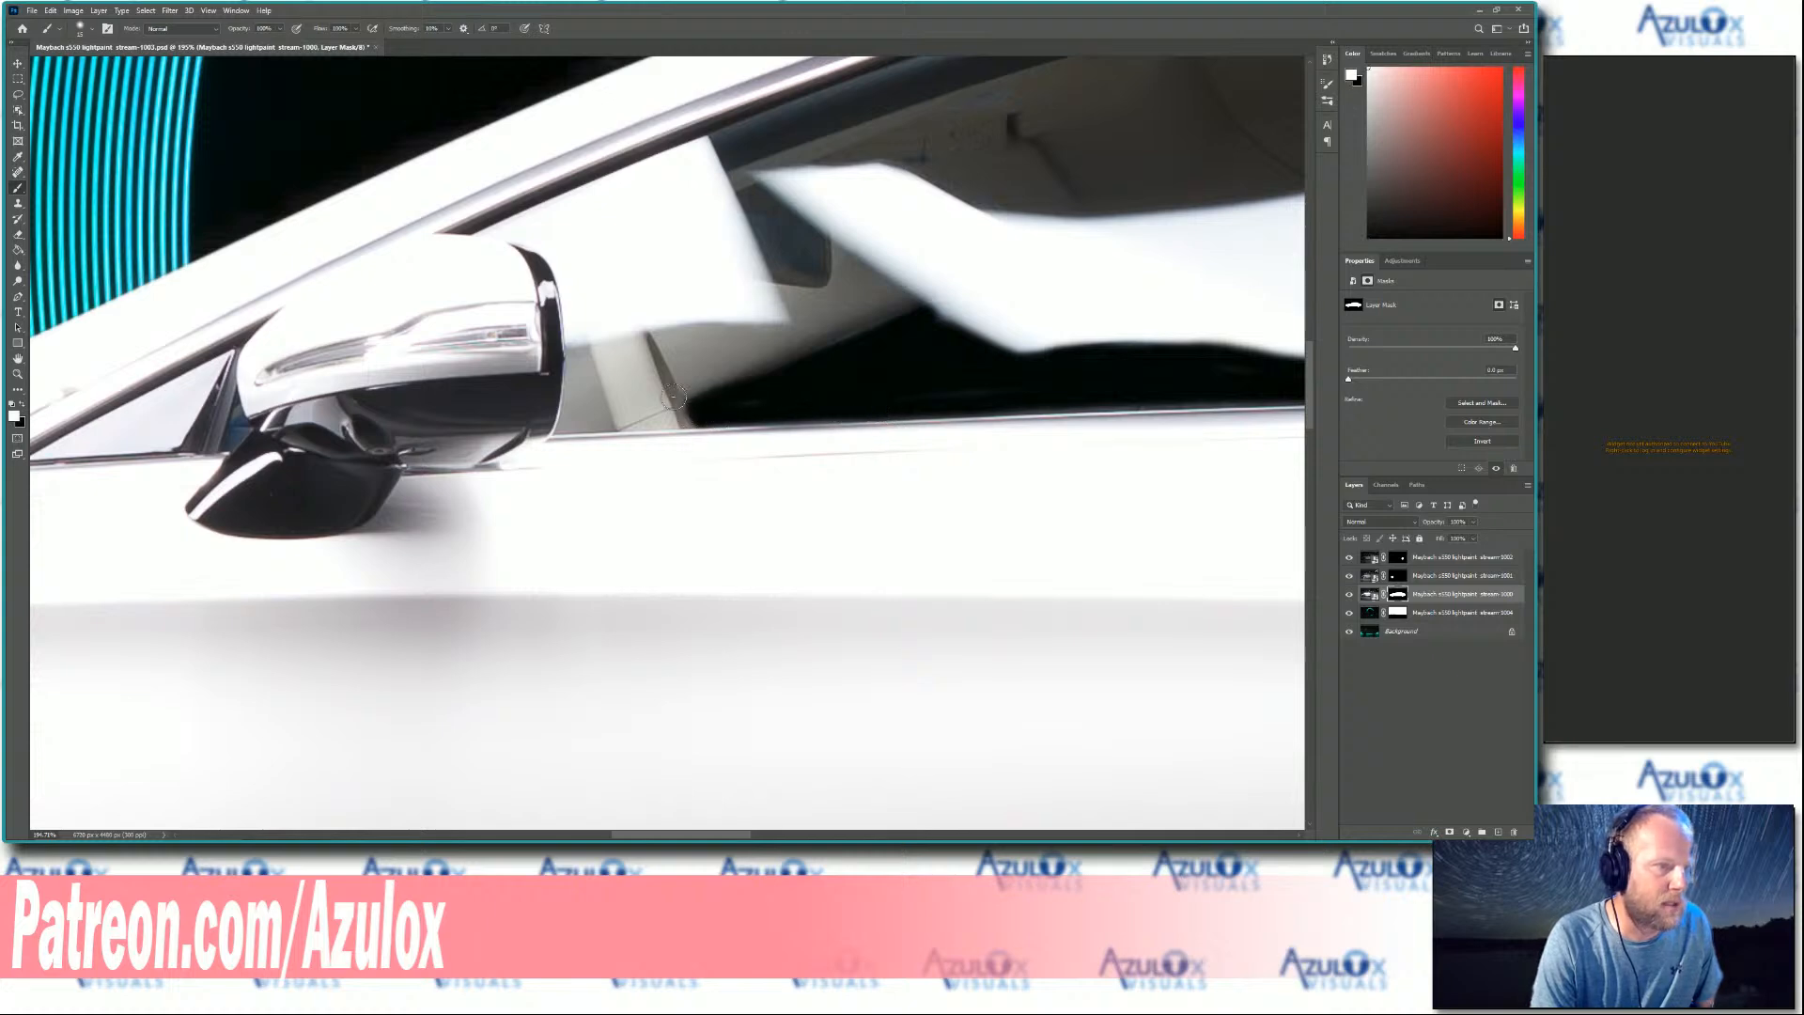
{"action": "key", "text": "x"}
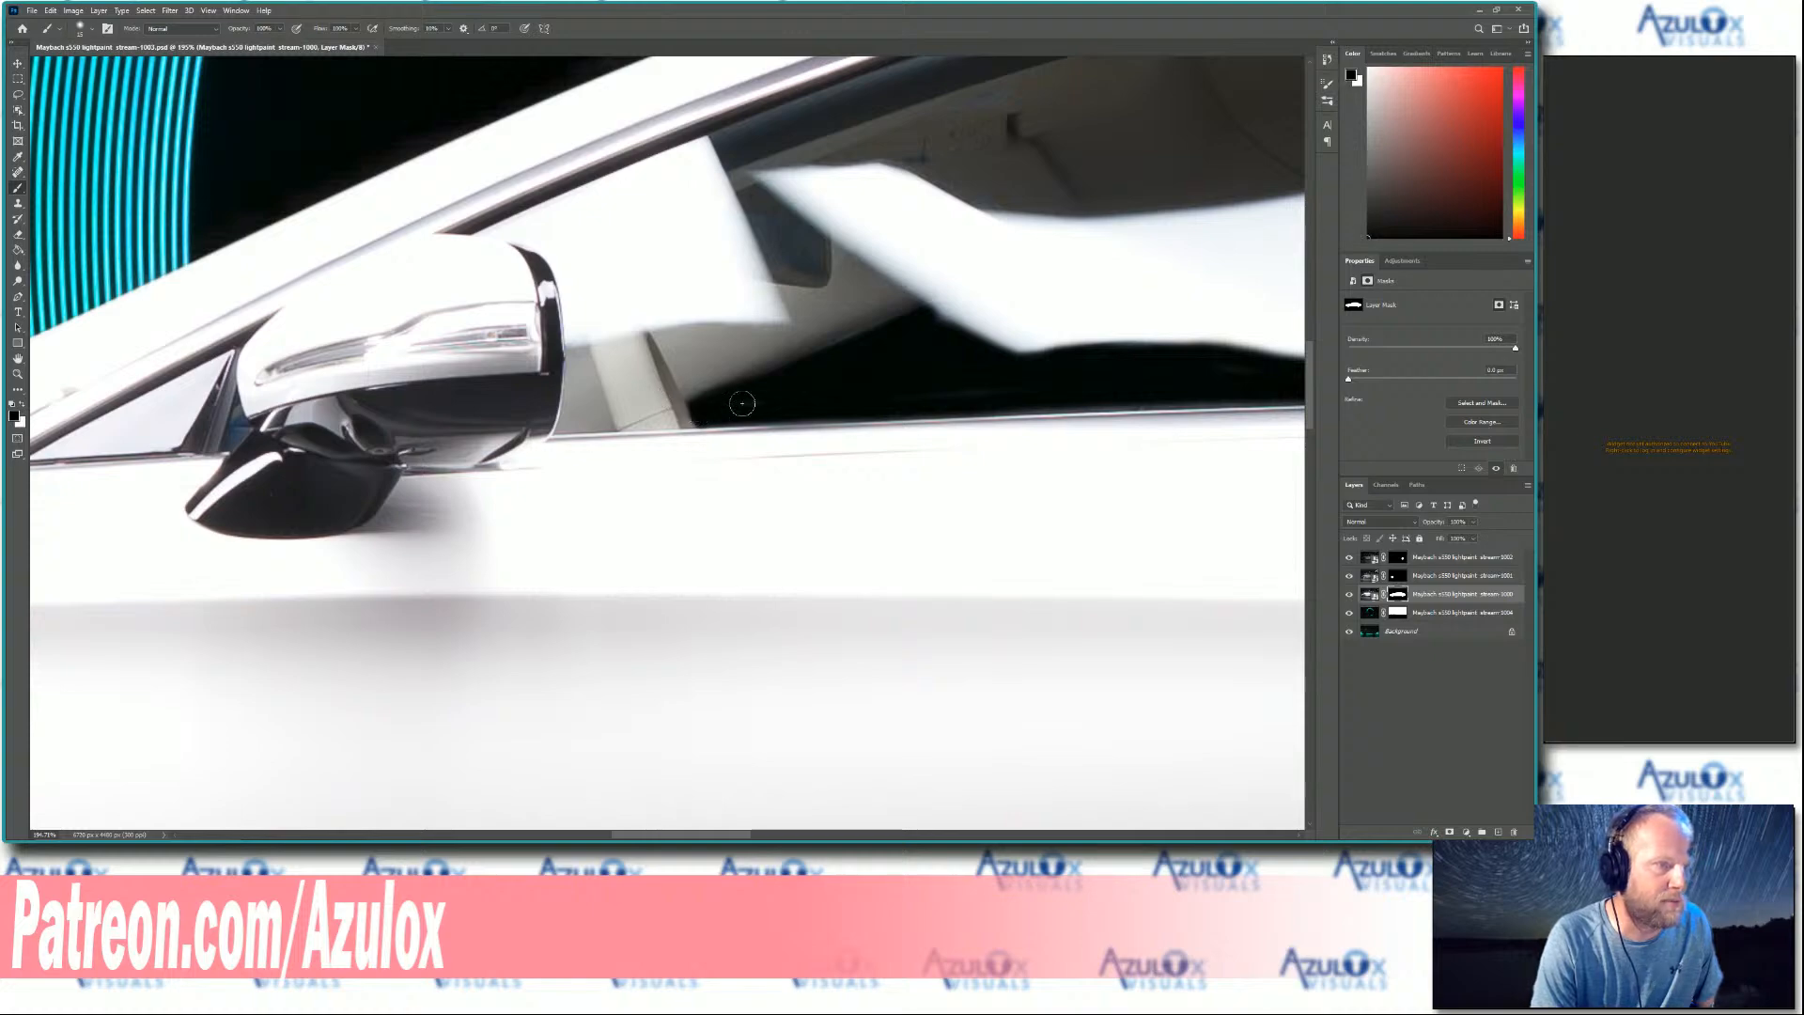
{"action": "scroll", "coordinate": [879, 403], "scroll_direction": "down", "scroll_amount": 3}
{"action": "scroll", "coordinate": [896, 401], "scroll_direction": "down", "scroll_amount": 5}
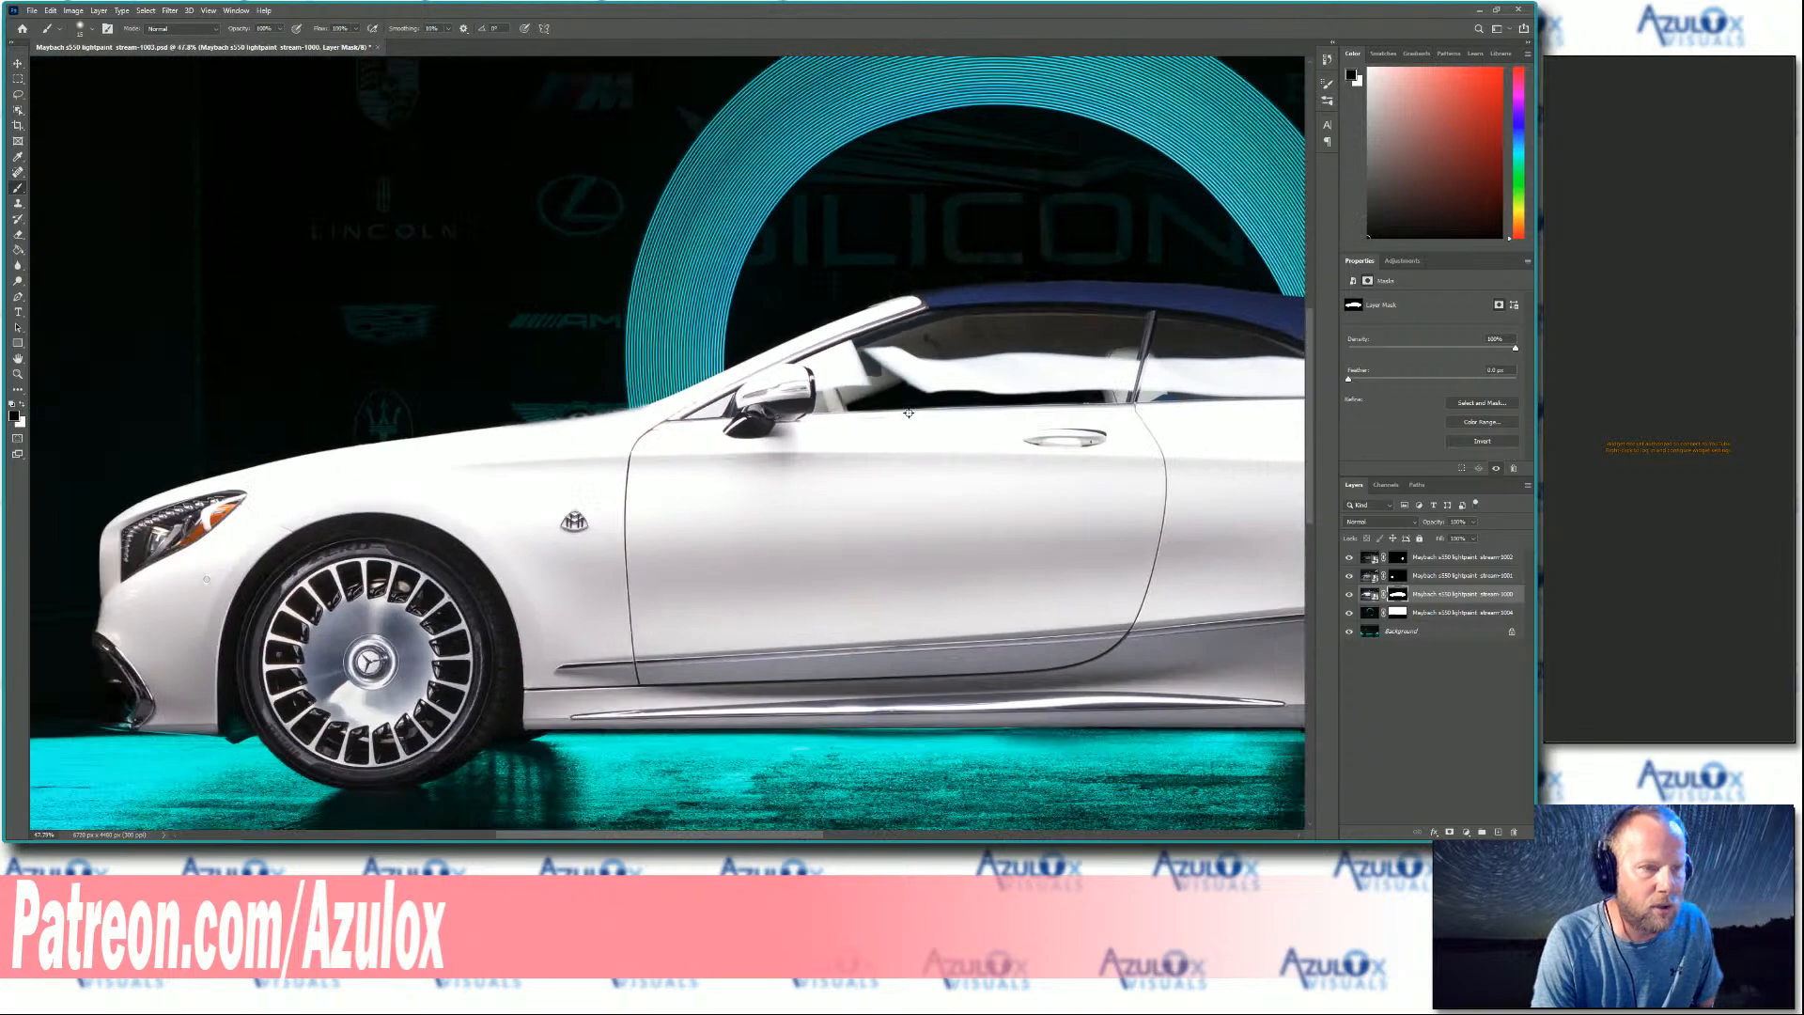
{"action": "scroll", "coordinate": [1112, 488], "scroll_direction": "down", "scroll_amount": 2}
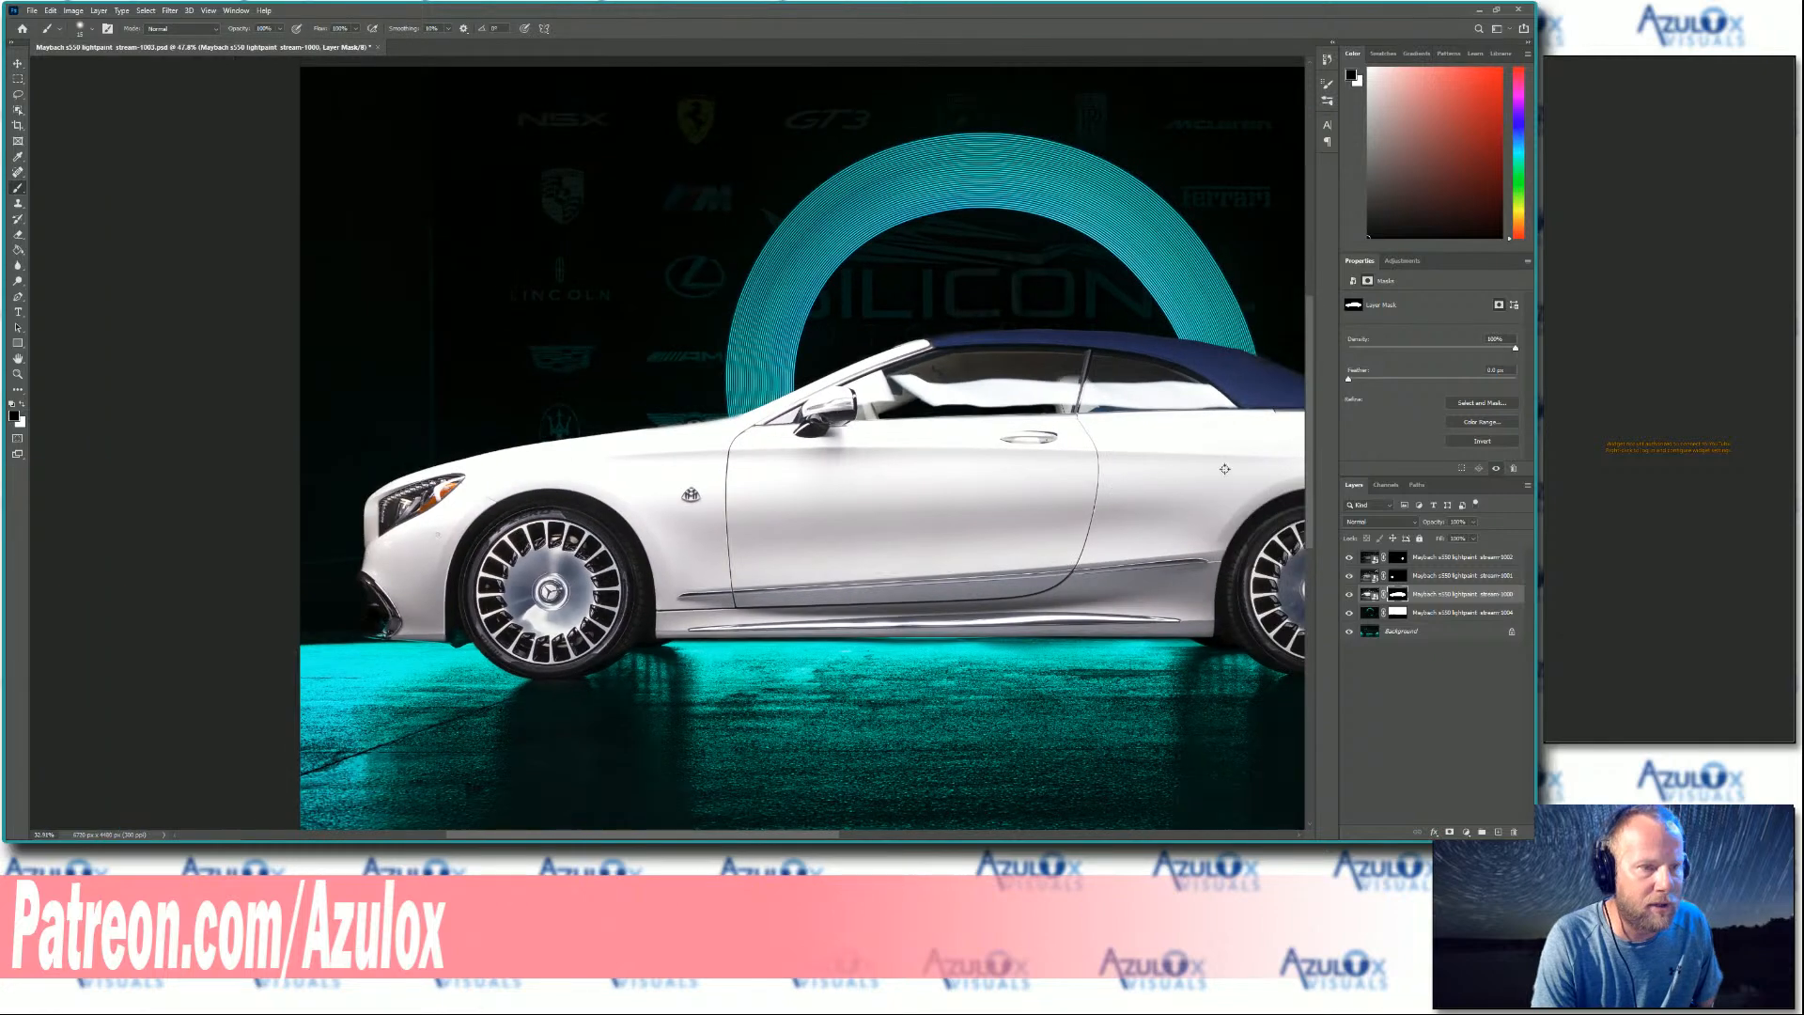
{"action": "scroll", "coordinate": [1122, 488], "scroll_direction": "down", "scroll_amount": 2}
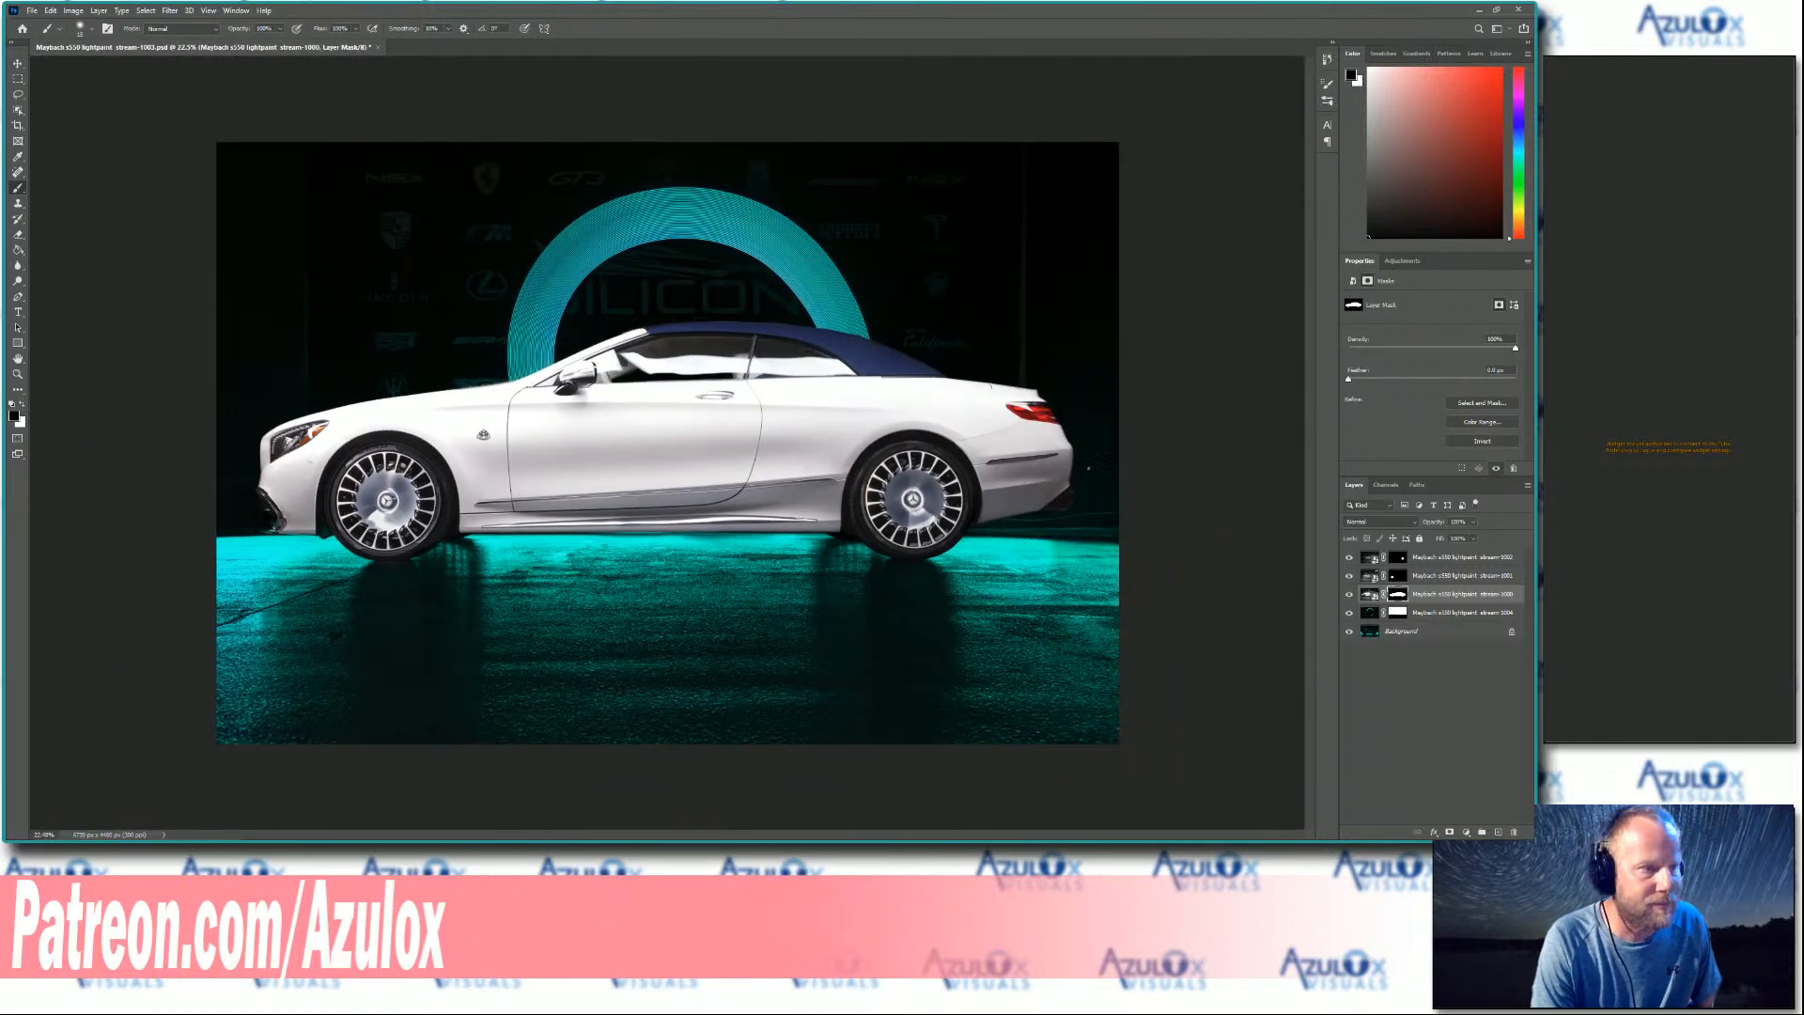
{"action": "scroll", "coordinate": [658, 348], "scroll_direction": "up", "scroll_amount": 3}
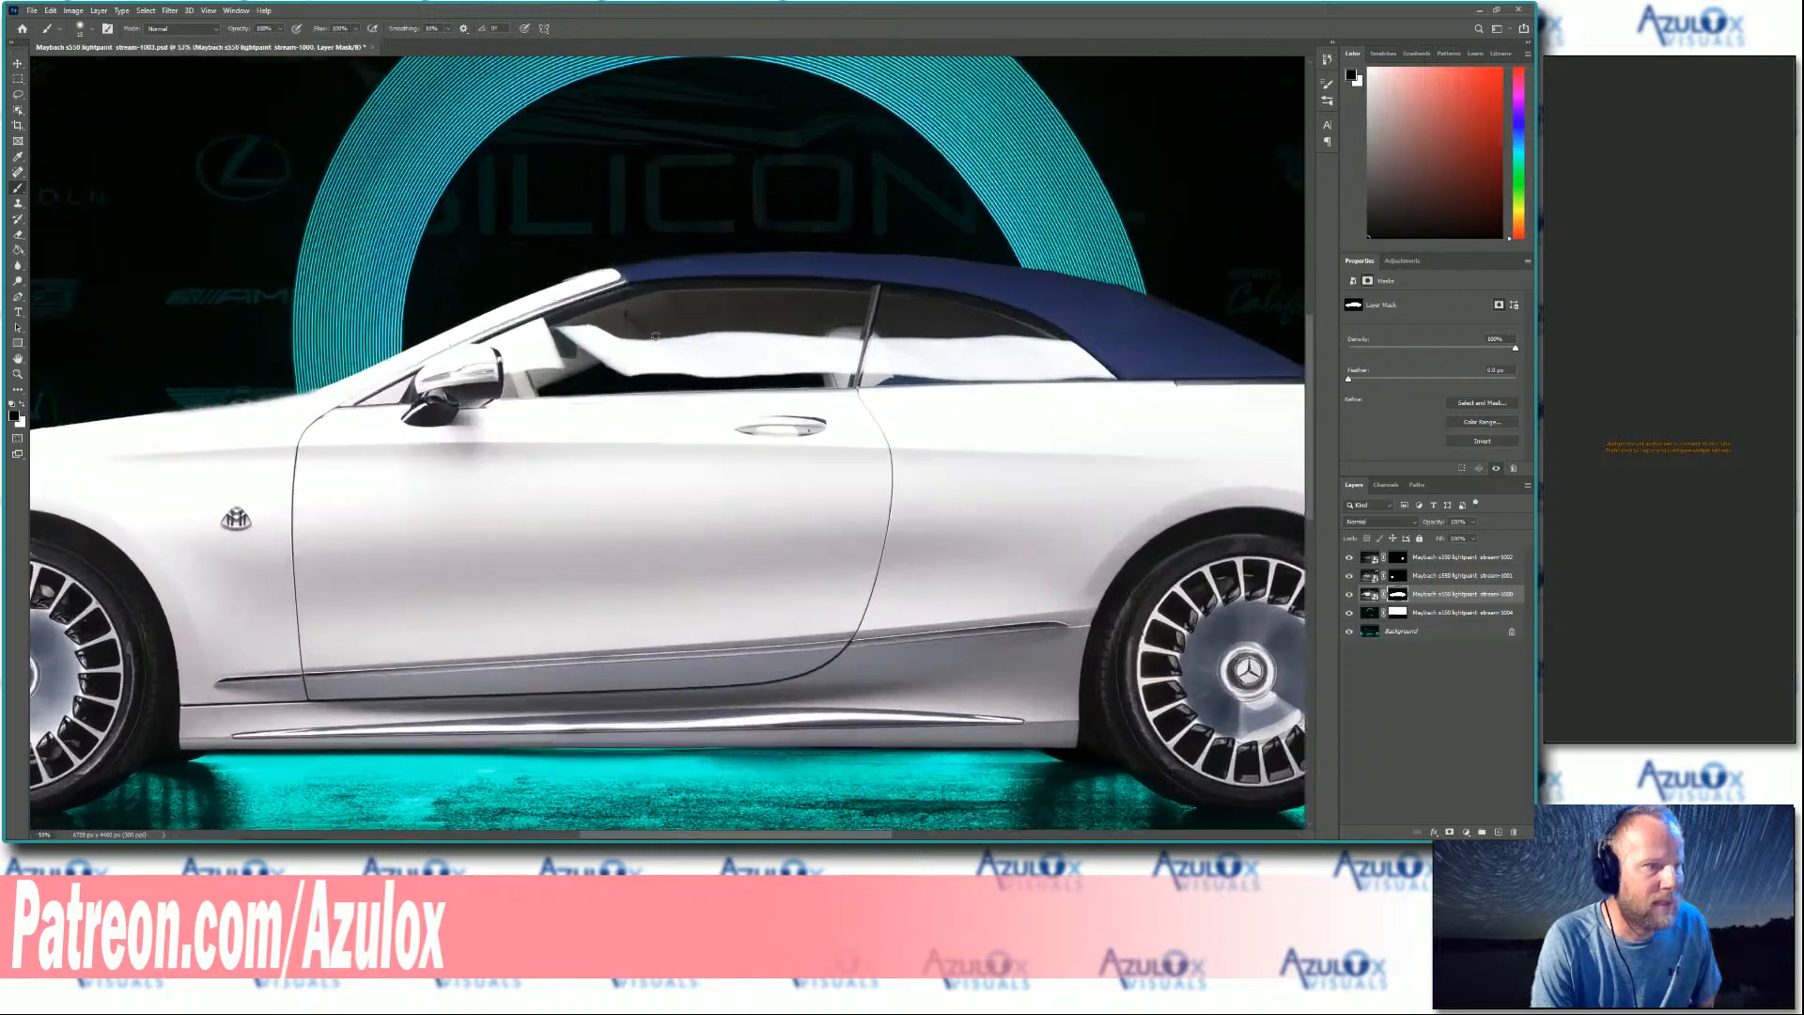